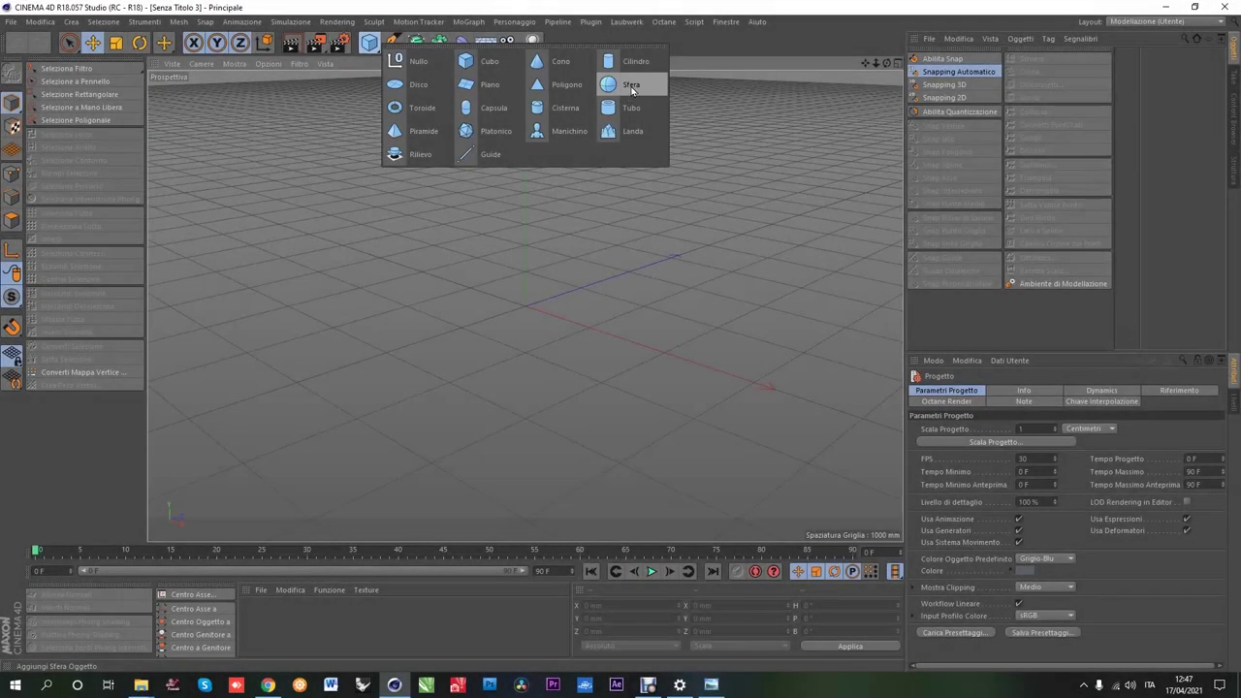
Step: Add a Sfera primitive to the empty scene from the Crea menu
click(630, 85)
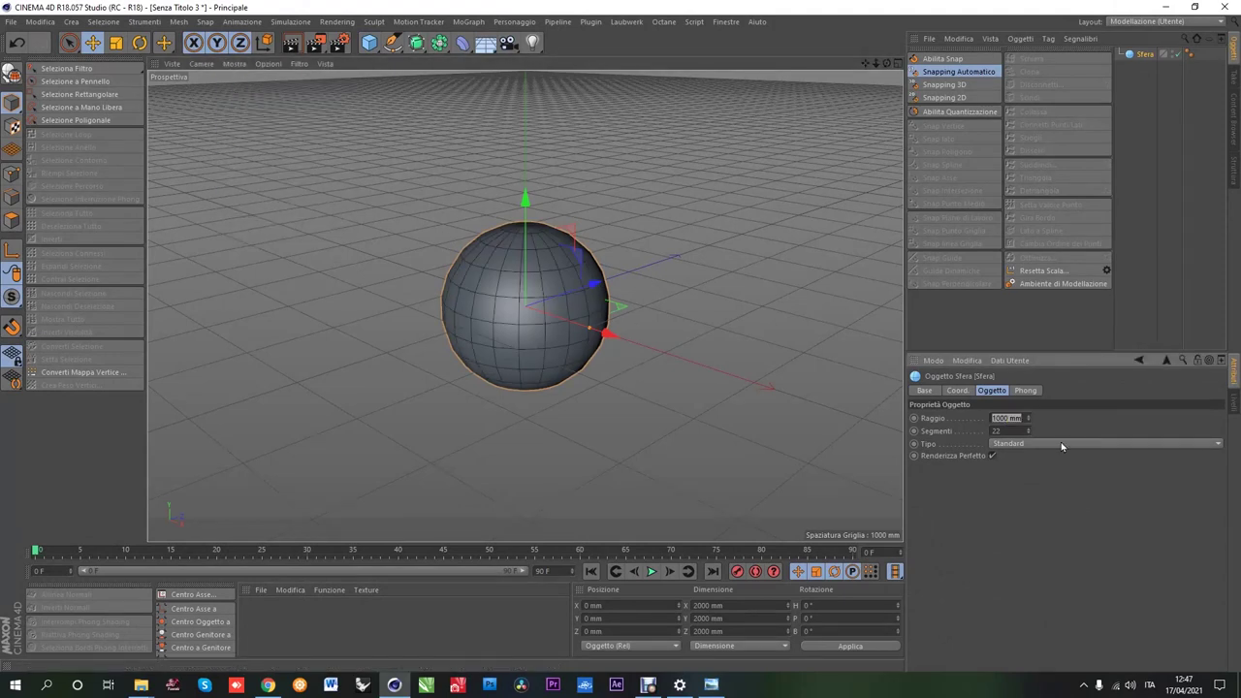
Step: Set the sphere's radius to 125 mm and make it an editable mesh
text(125)
key(Return)
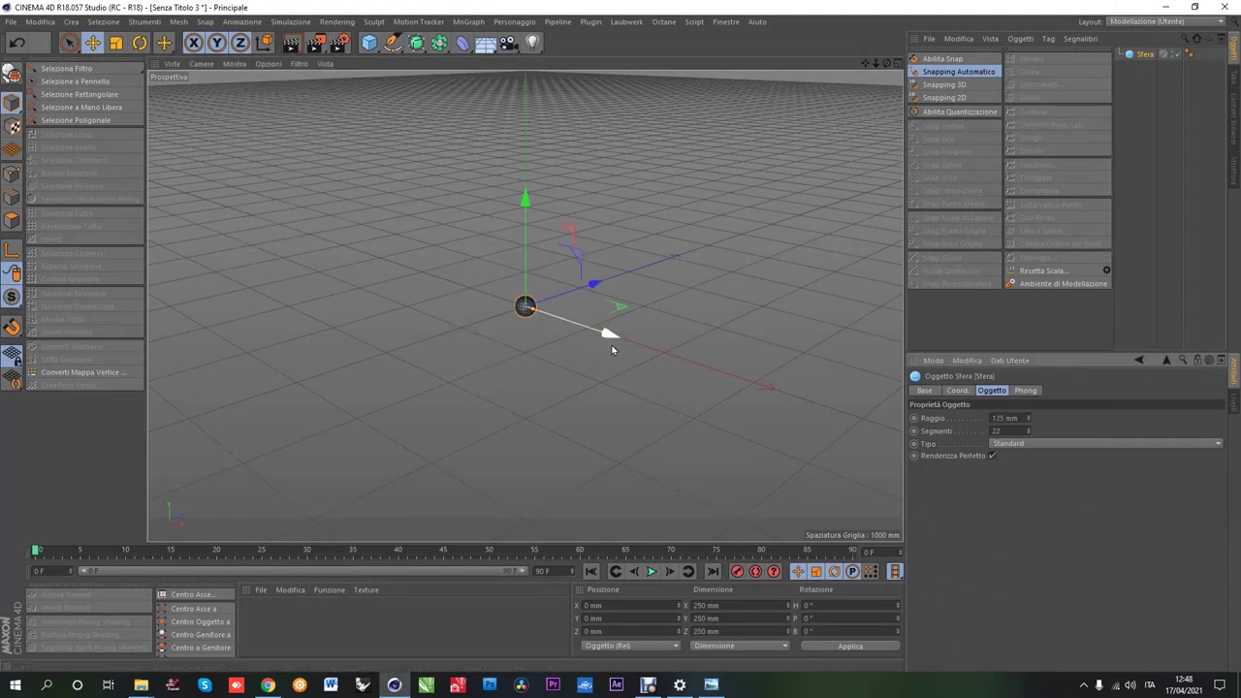
scroll(581, 320, up, 10)
scroll(494, 320, up, 5)
key(c)
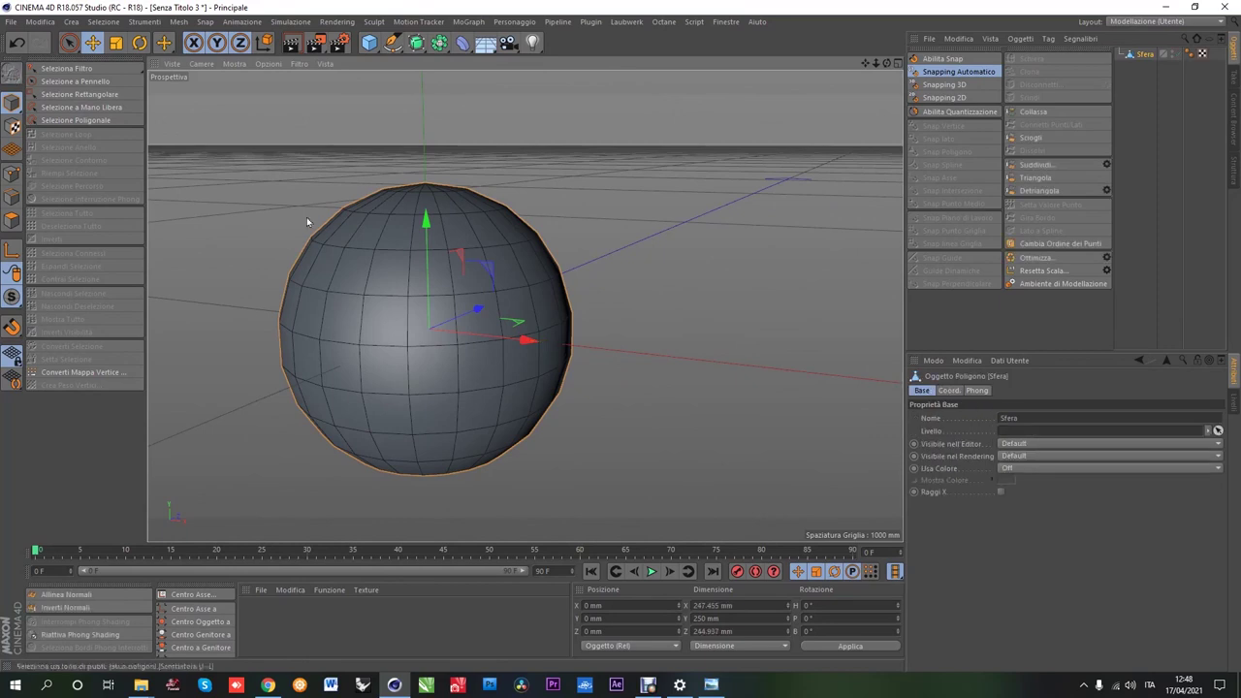
Step: Loop-select the upper-half polygons, disconnect the dome from the bowl, and select the bowl
click(9, 221)
click(65, 134)
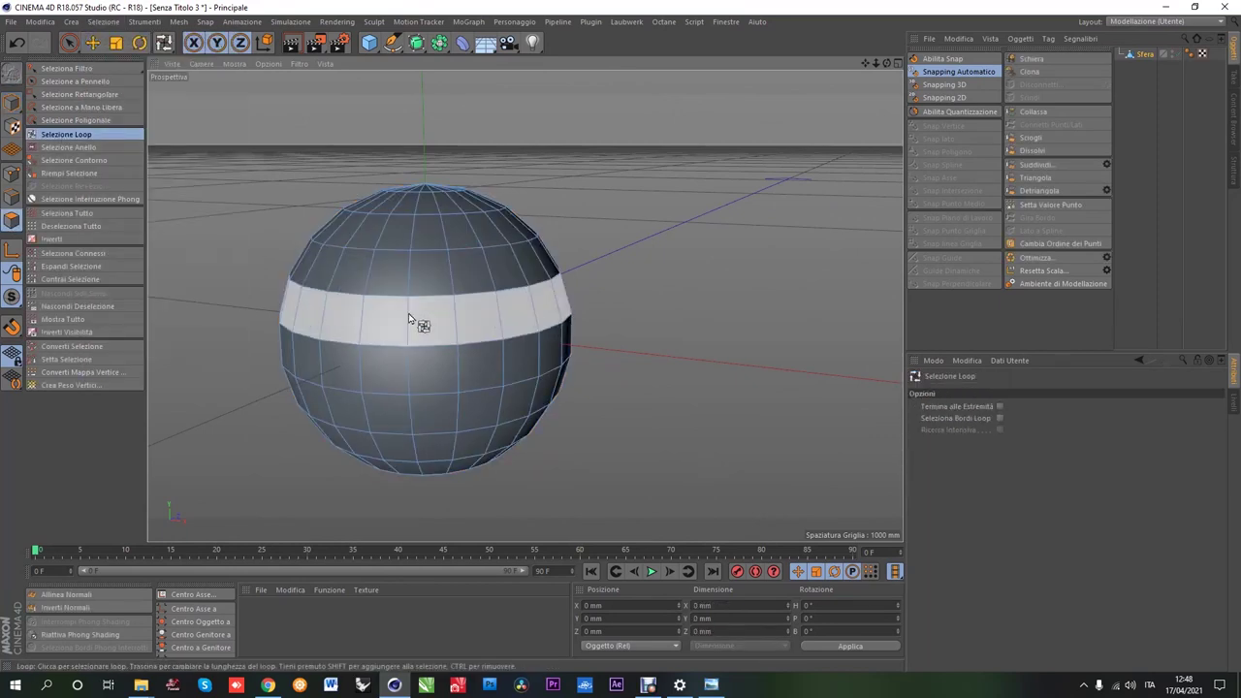
drag(408, 320, 428, 333)
scroll(428, 333, down, 3)
alt+drag(408, 387, 402, 359)
scroll(397, 339, up, 5)
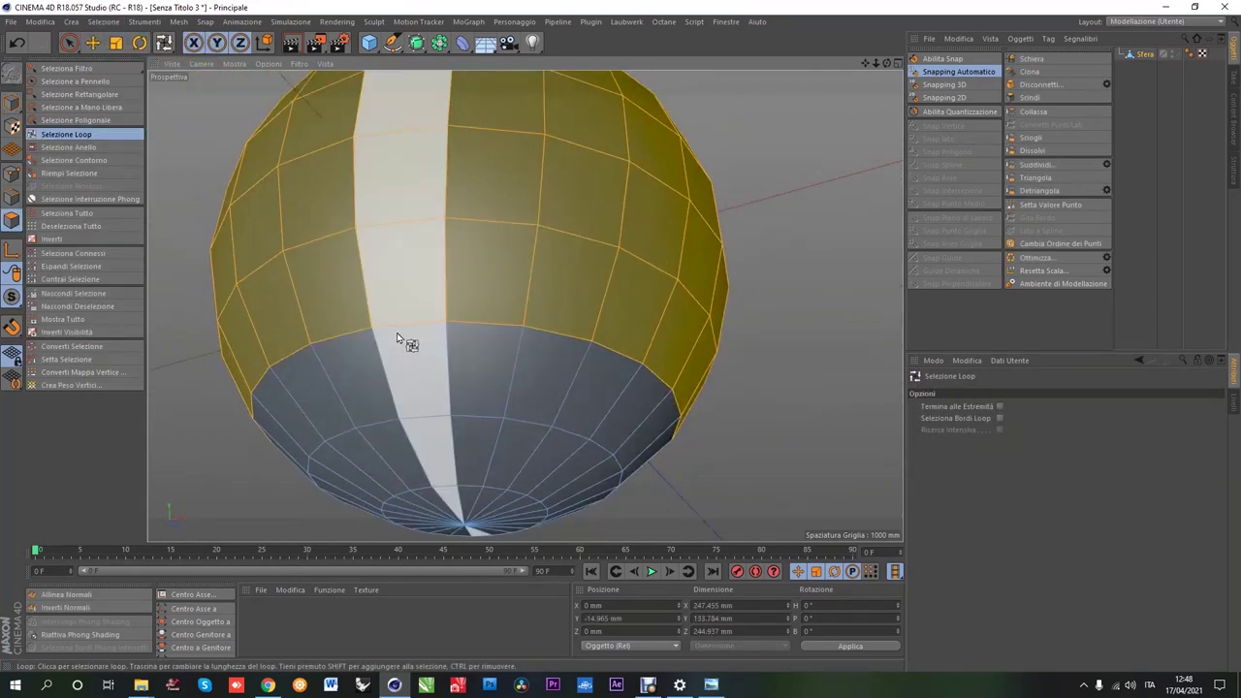
click(461, 398)
click(73, 253)
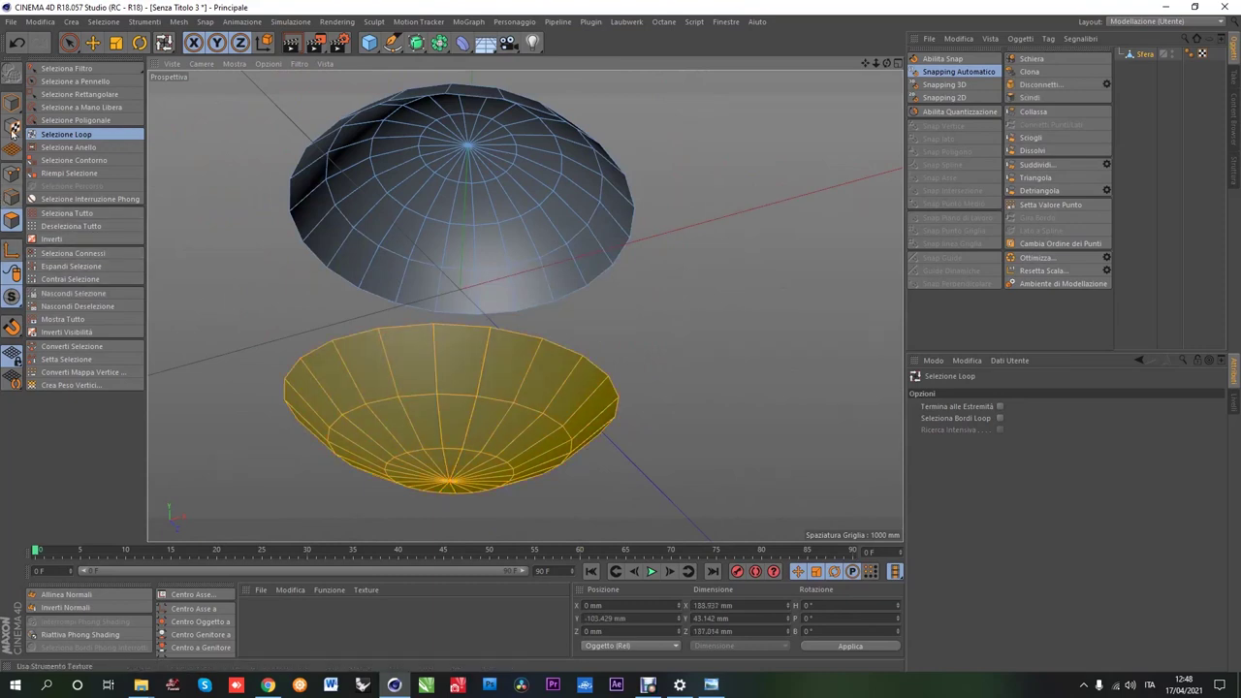
Step: With edge and polygon snapping on, lift the bowl up until it meets the dome
key(e)
click(938, 138)
click(948, 153)
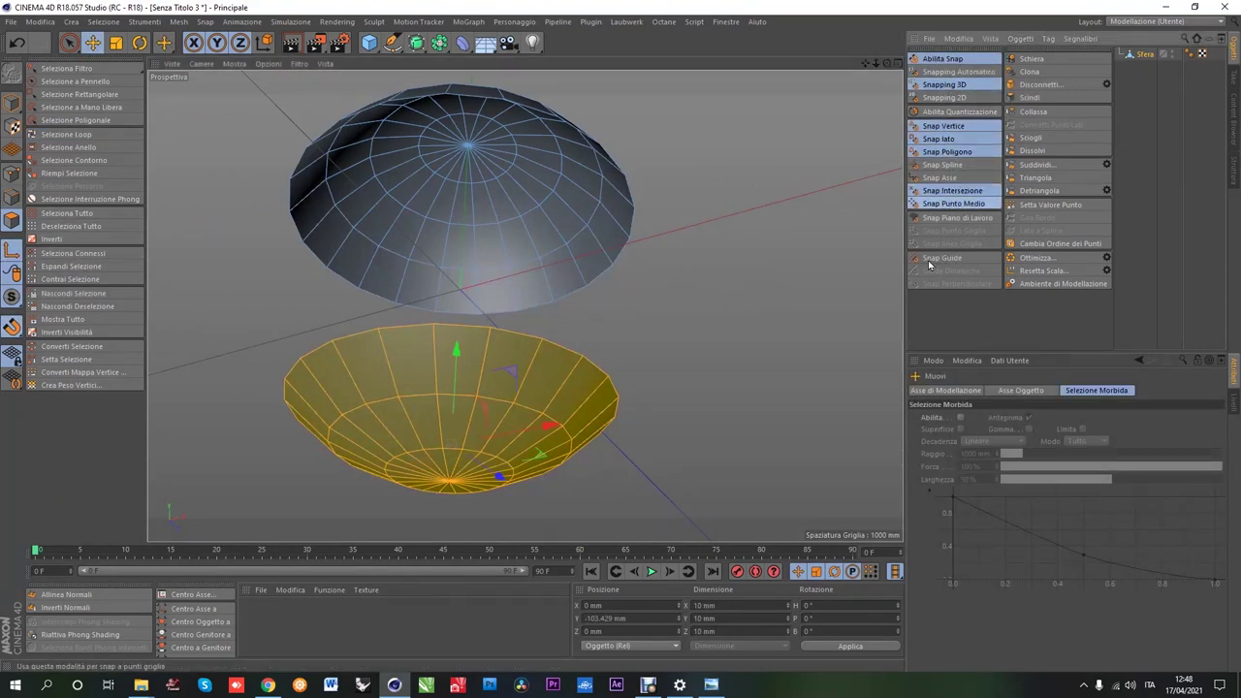
drag(449, 480, 449, 486)
mouse_move(424, 400)
mouse_down()
mouse_move(436, 208)
mouse_move(449, 325)
mouse_move(443, 249)
mouse_up()
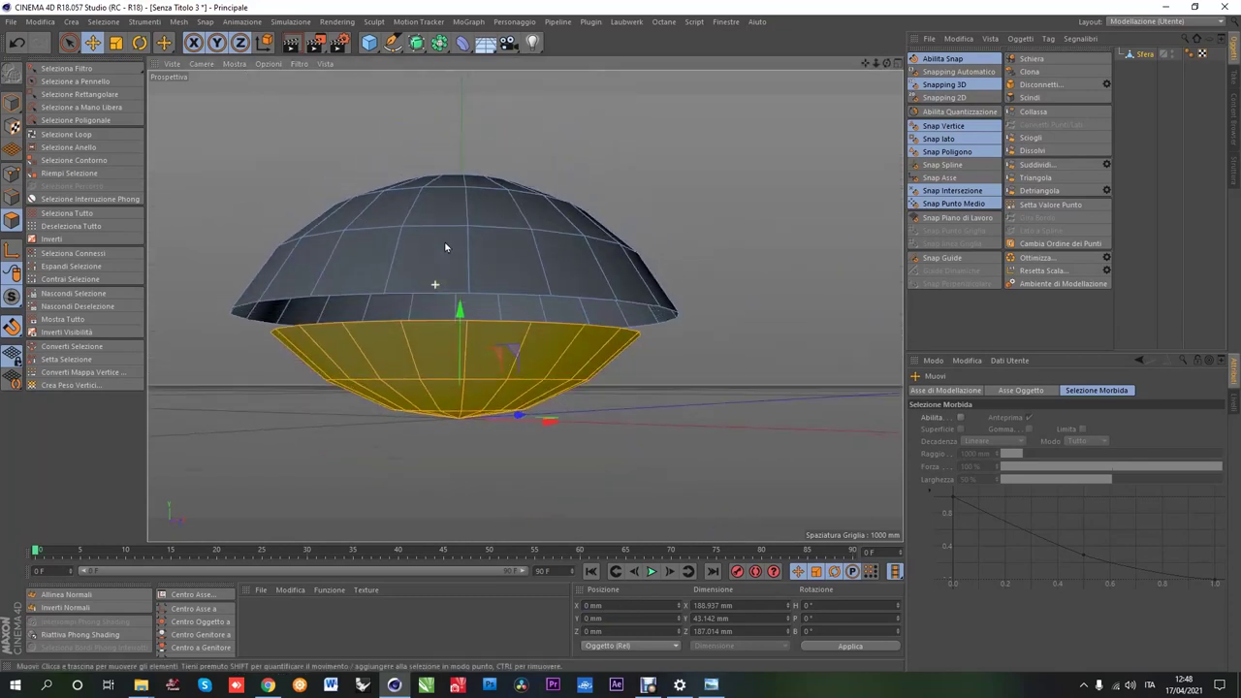
Step: Select the bowl's bottom centre point and zero its X and Z position
scroll(443, 291, up, 3)
scroll(443, 291, up, 2)
click(88, 134)
click(543, 340)
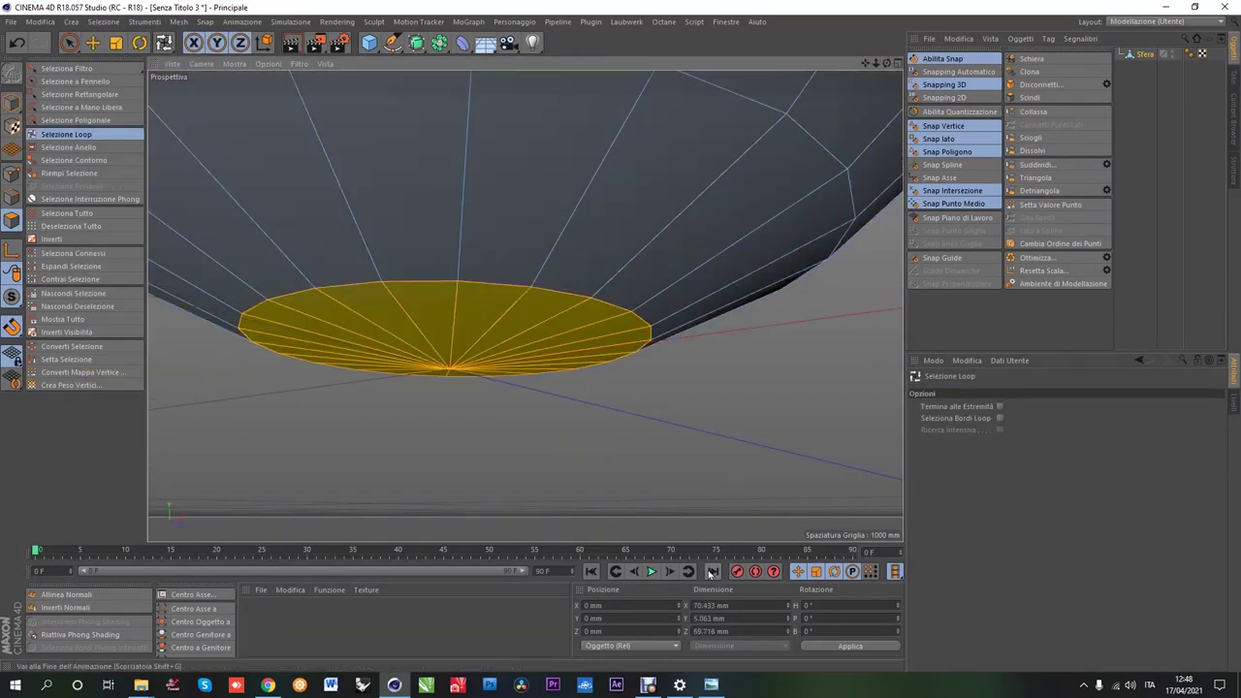
key(ctrl+shift+a)
key(9)
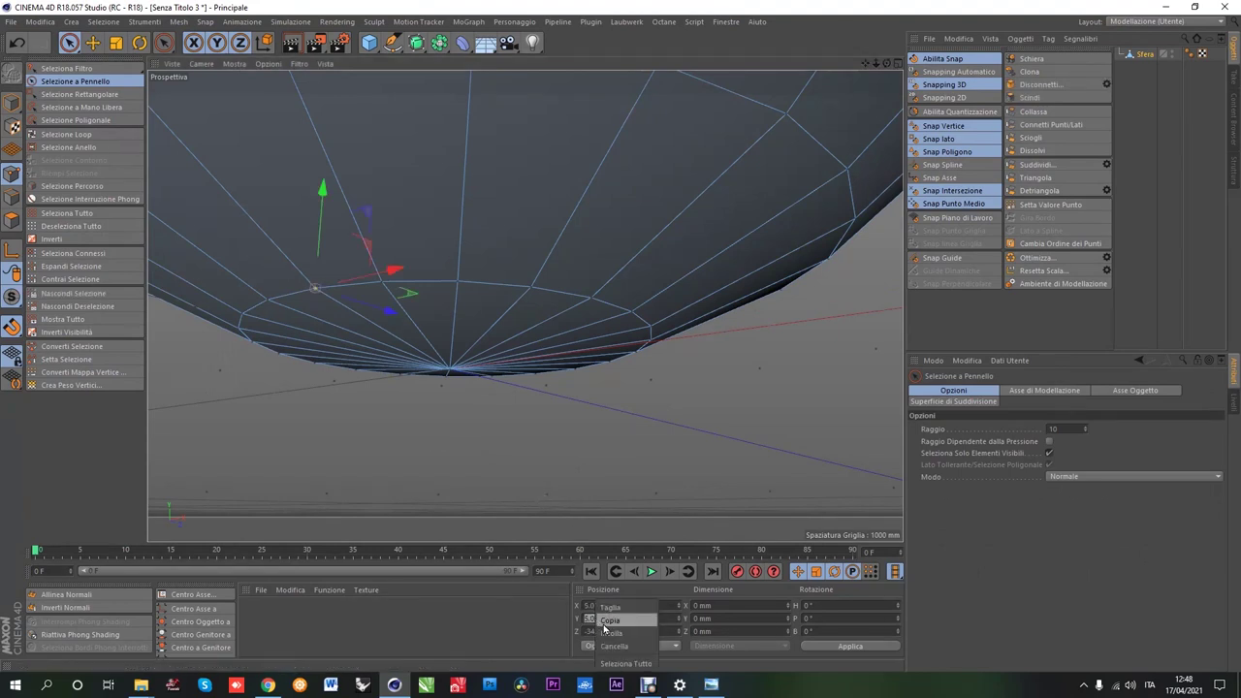
click(450, 374)
click(835, 646)
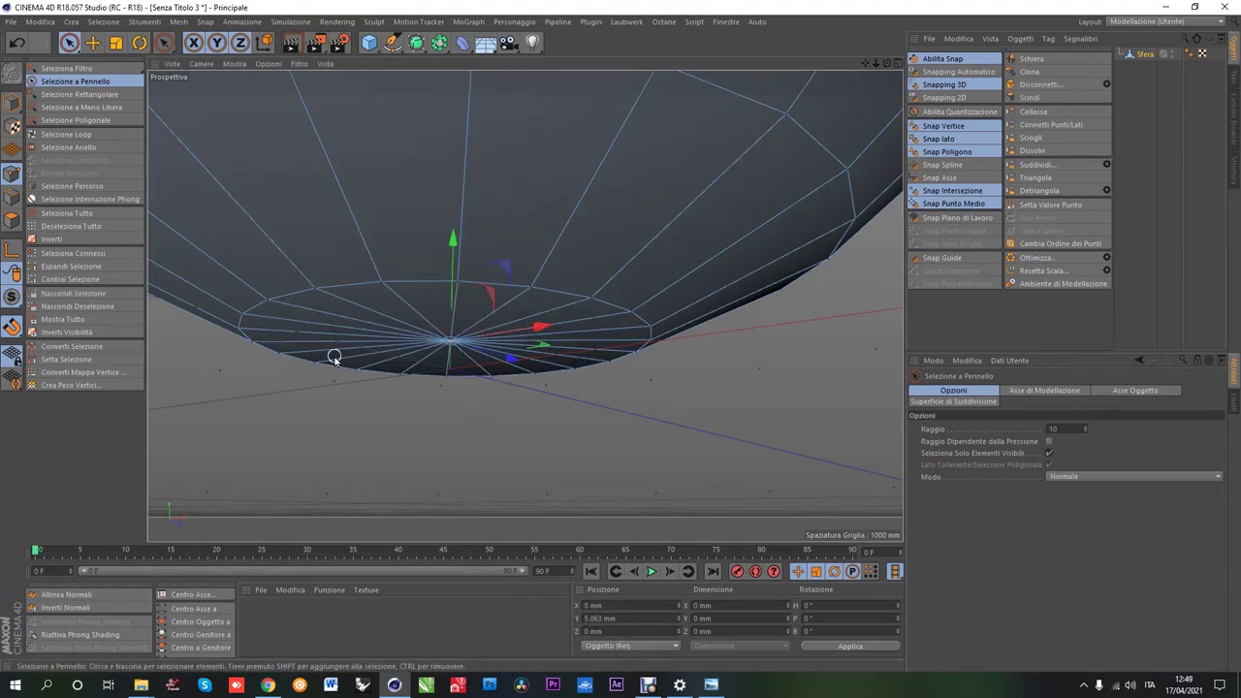
key(Return)
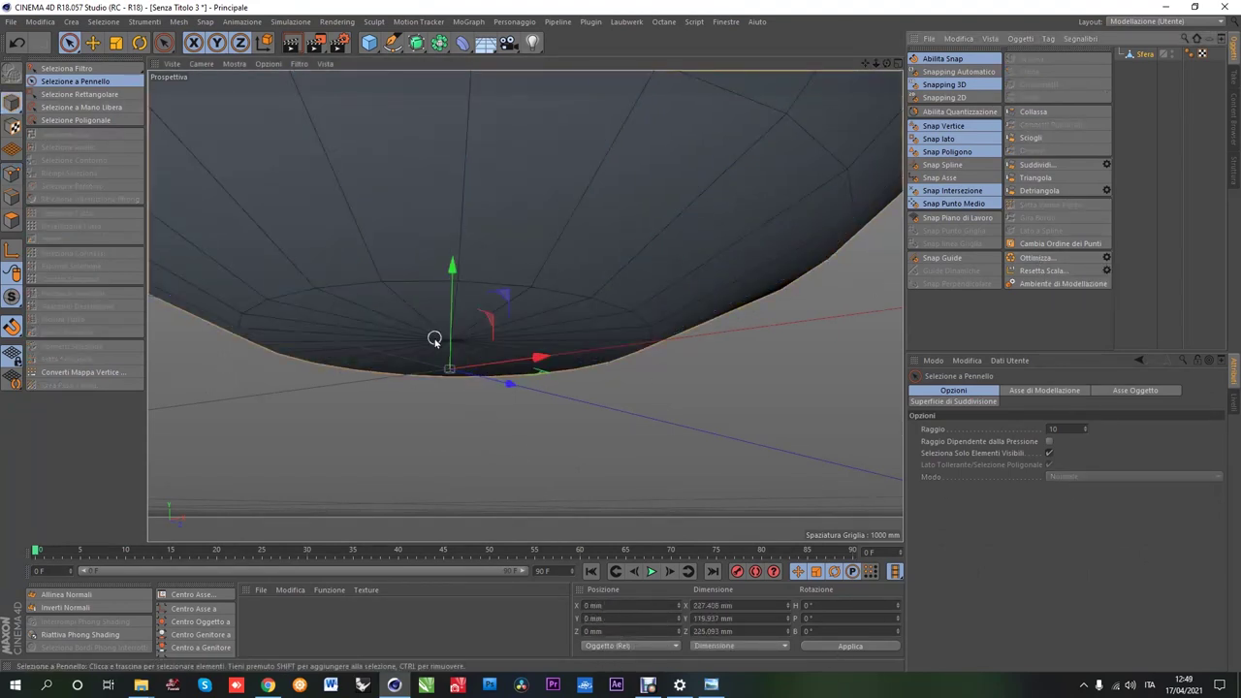
Step: Inset the bottom disc with an inner extrusion, then extrude it for thickness
scroll(435, 401, down, 3)
scroll(465, 401, up, 4)
click(12, 219)
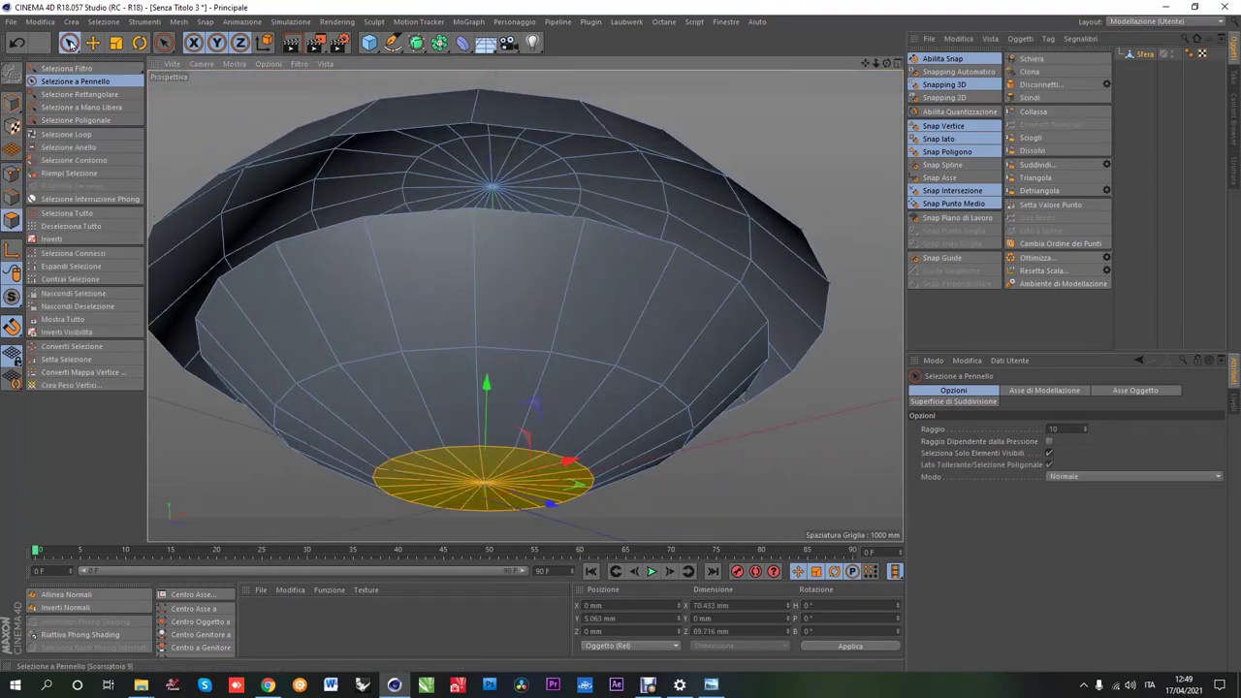
right_click(446, 404)
click(504, 473)
drag(572, 388, 621, 341)
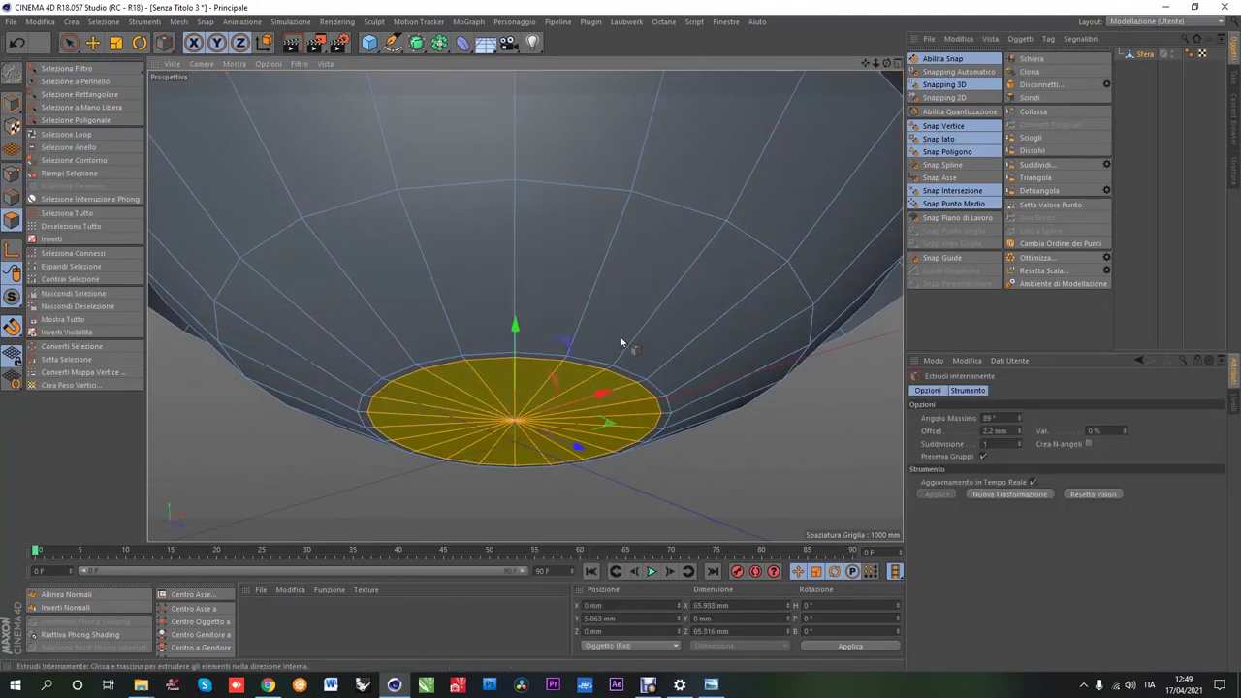
right_click(621, 341)
click(407, 471)
drag(388, 471, 621, 341)
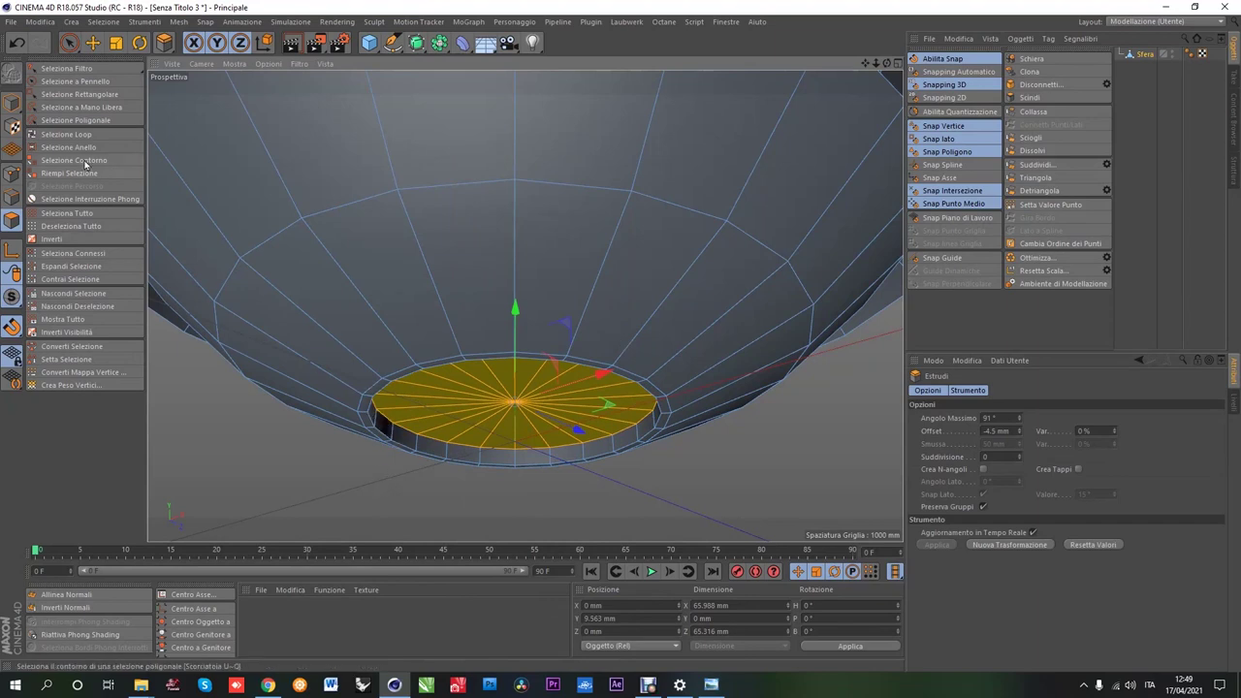
Step: Extrude the ring of polygons around the bottom disc by 2.4 mm
click(85, 165)
scroll(436, 388, up, 5)
right_click(368, 352)
click(424, 388)
drag(402, 410, 621, 341)
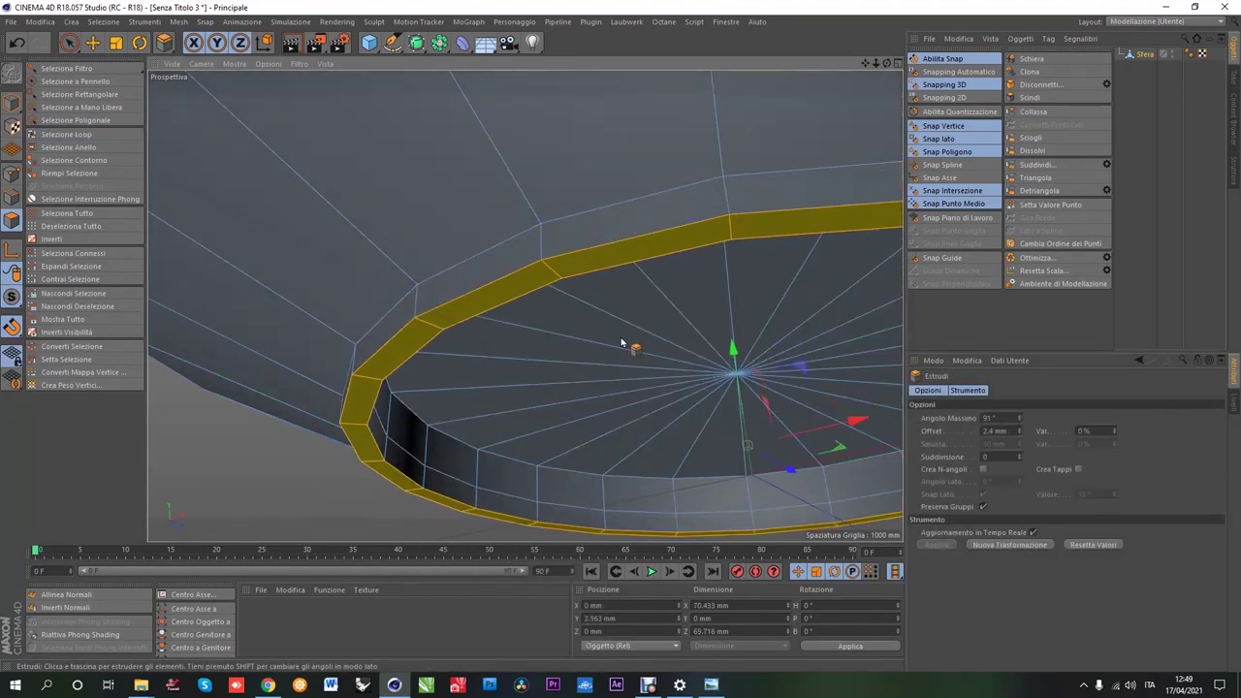
scroll(402, 429, down, 5)
scroll(405, 408, up, 5)
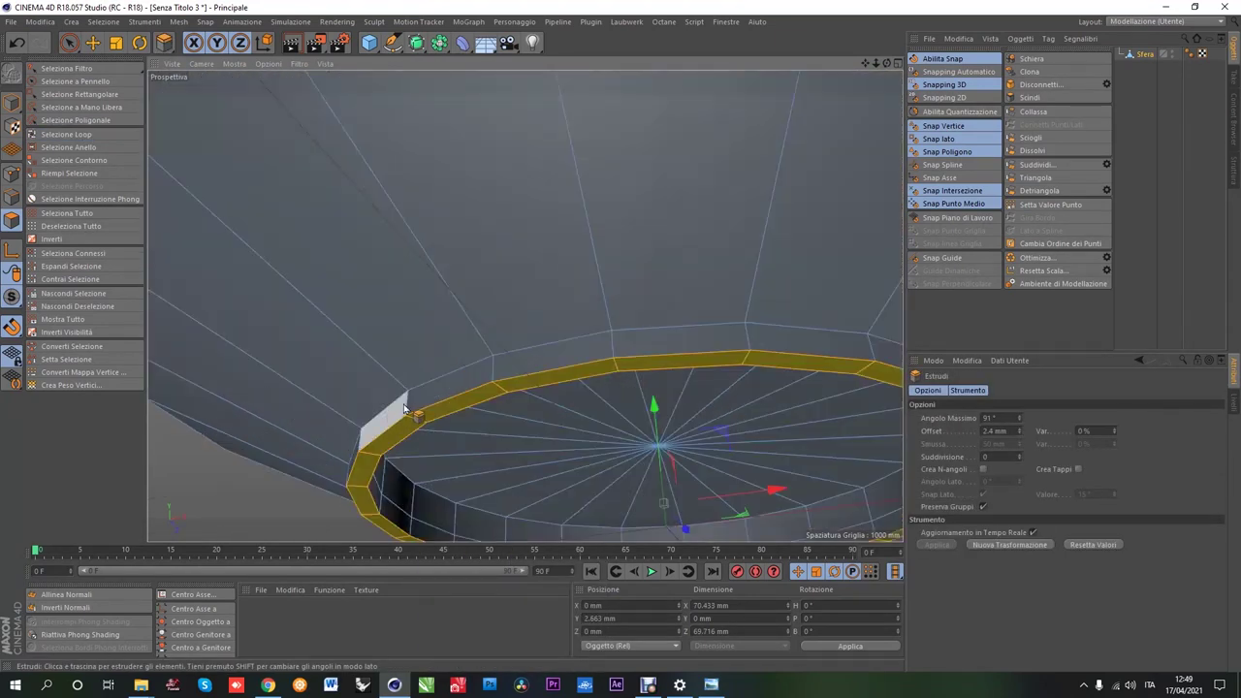
Step: Bevel the foot rim edge loop to about 1 mm
key(u)
key(l)
click(471, 377)
right_click(415, 290)
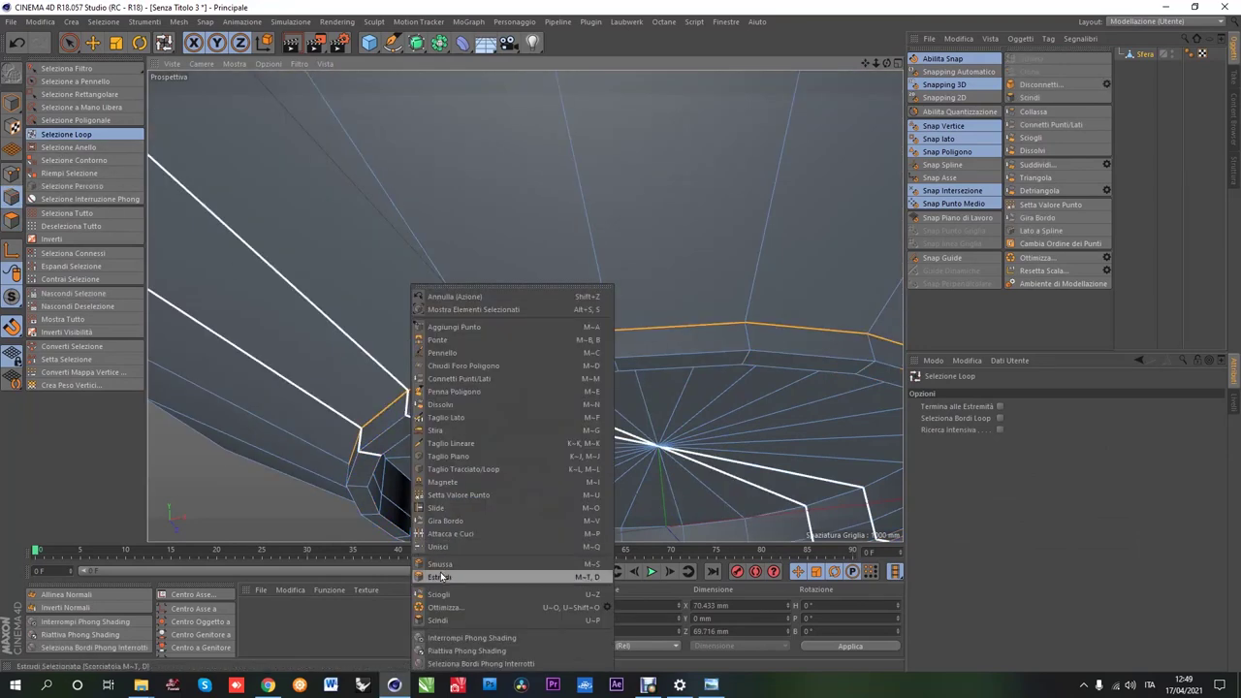
click(439, 563)
drag(623, 345, 640, 346)
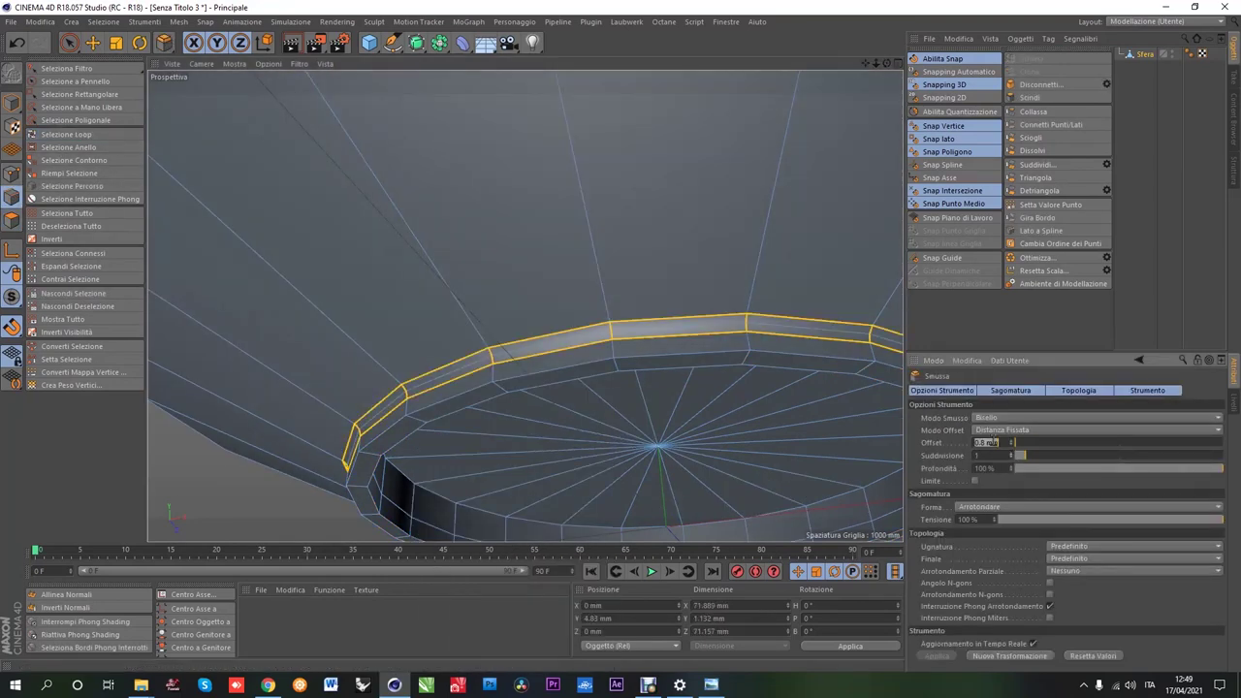
scroll(405, 392, down, 5)
scroll(426, 387, up, 2)
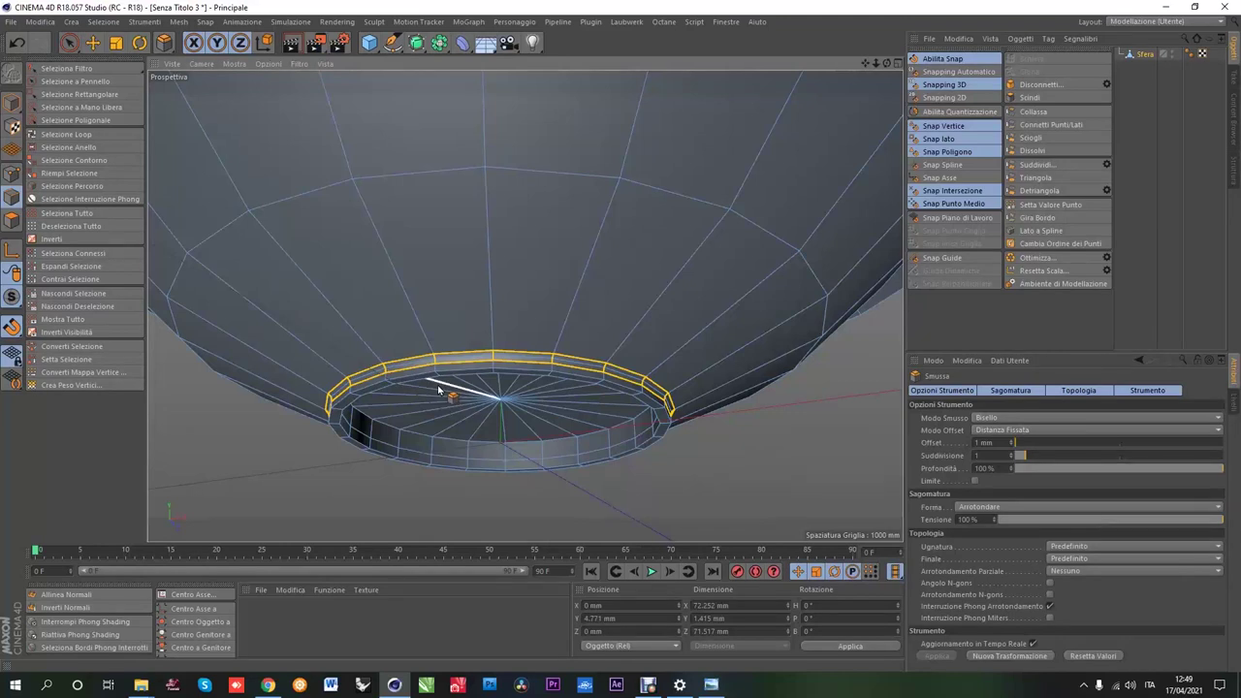
alt+drag(426, 407, 436, 398)
scroll(436, 397, up, 3)
Step: Select the whole upper dome and scale it down to about 81%
key(u)
key(l)
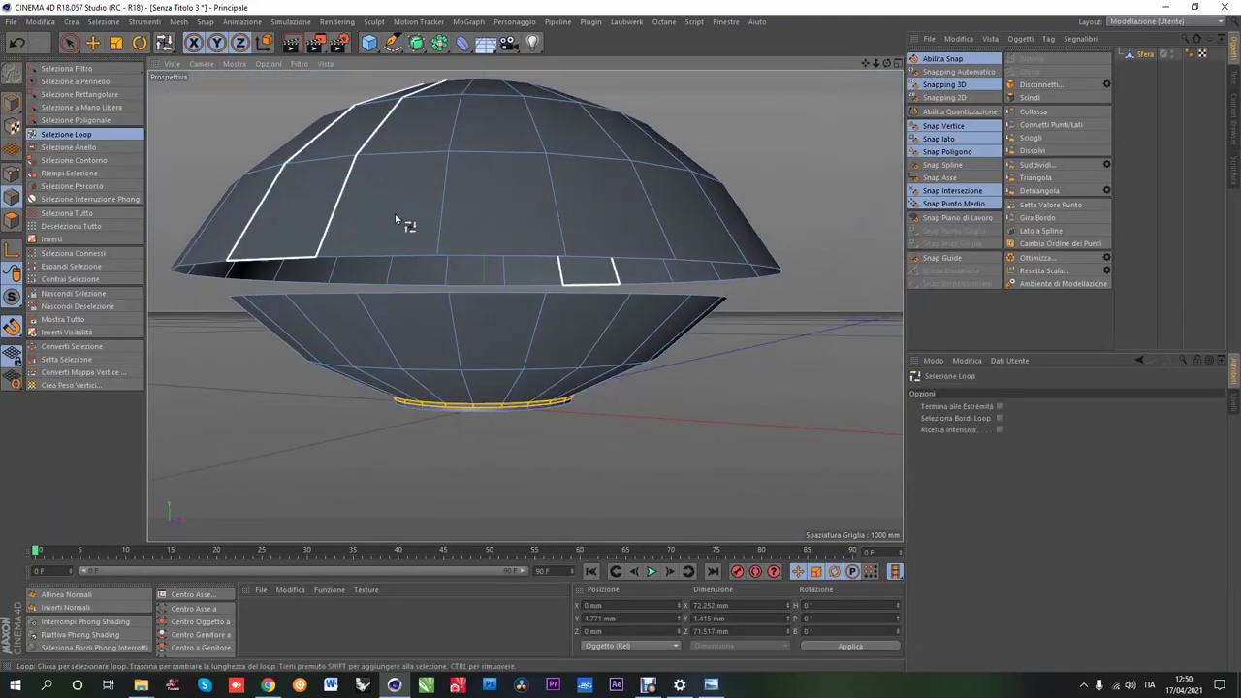
click(465, 228)
click(80, 258)
key(t)
drag(427, 359, 351, 361)
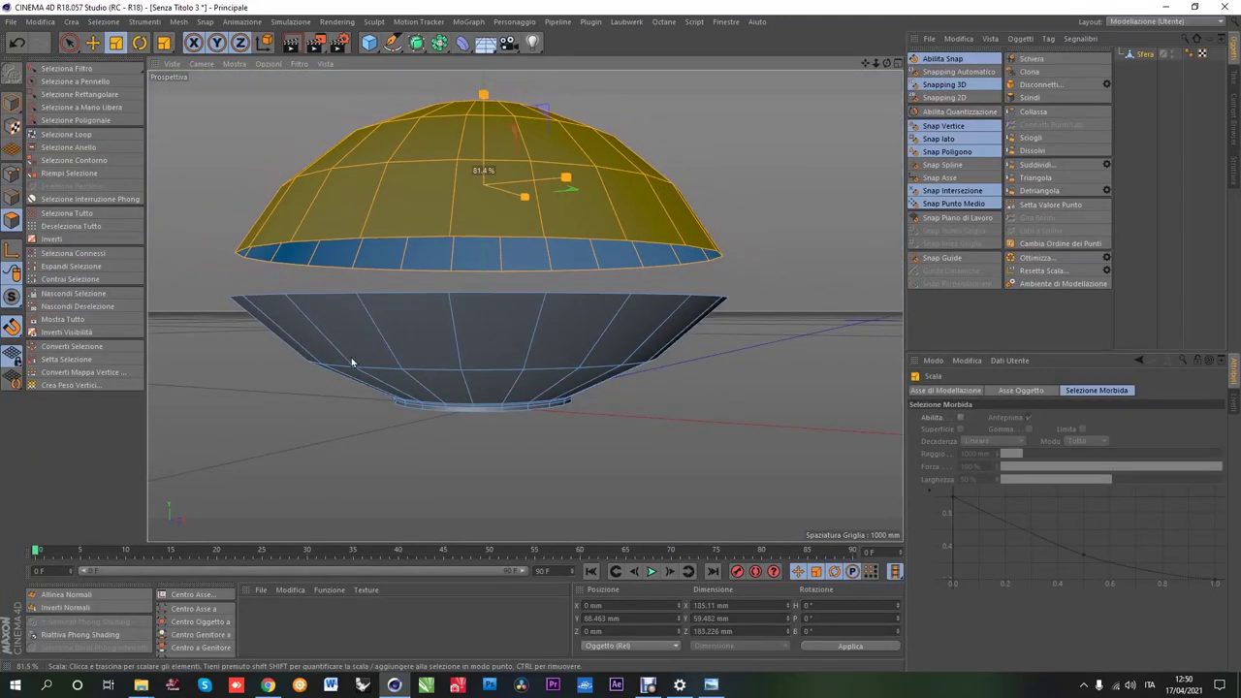
Step: In the four-view layout, lower the dome until it sits on the bowl
middle_click(871, 73)
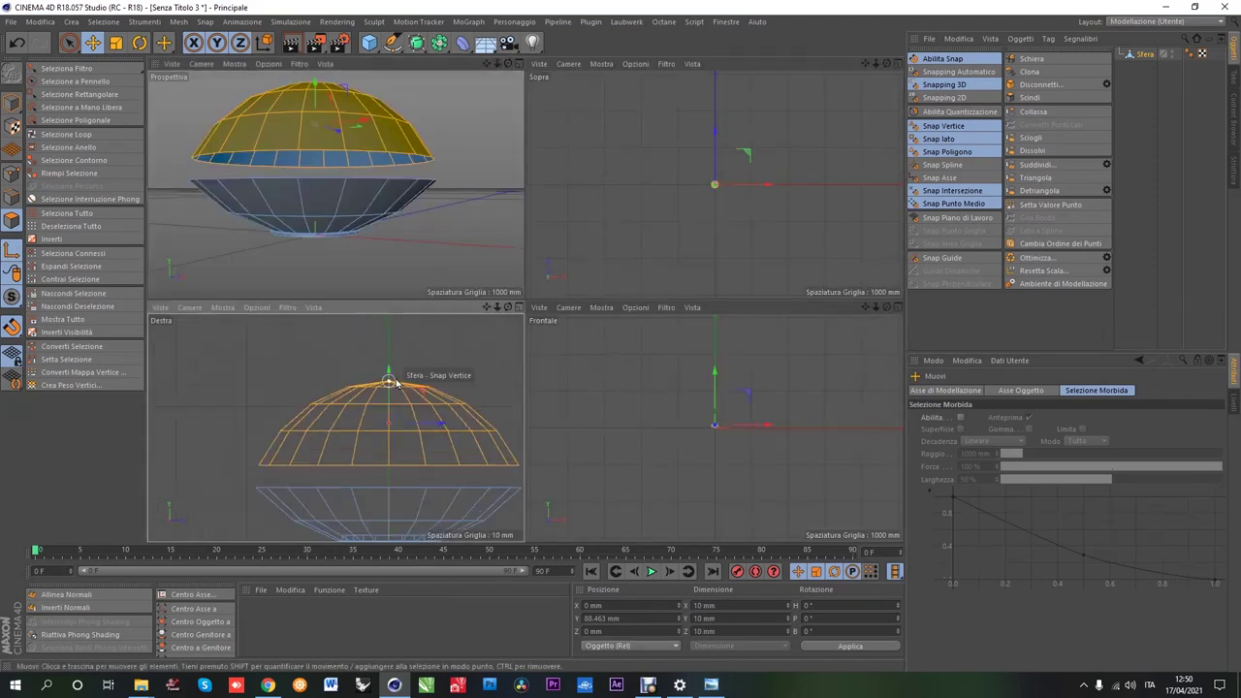
scroll(412, 438, up, 2)
drag(379, 371, 377, 401)
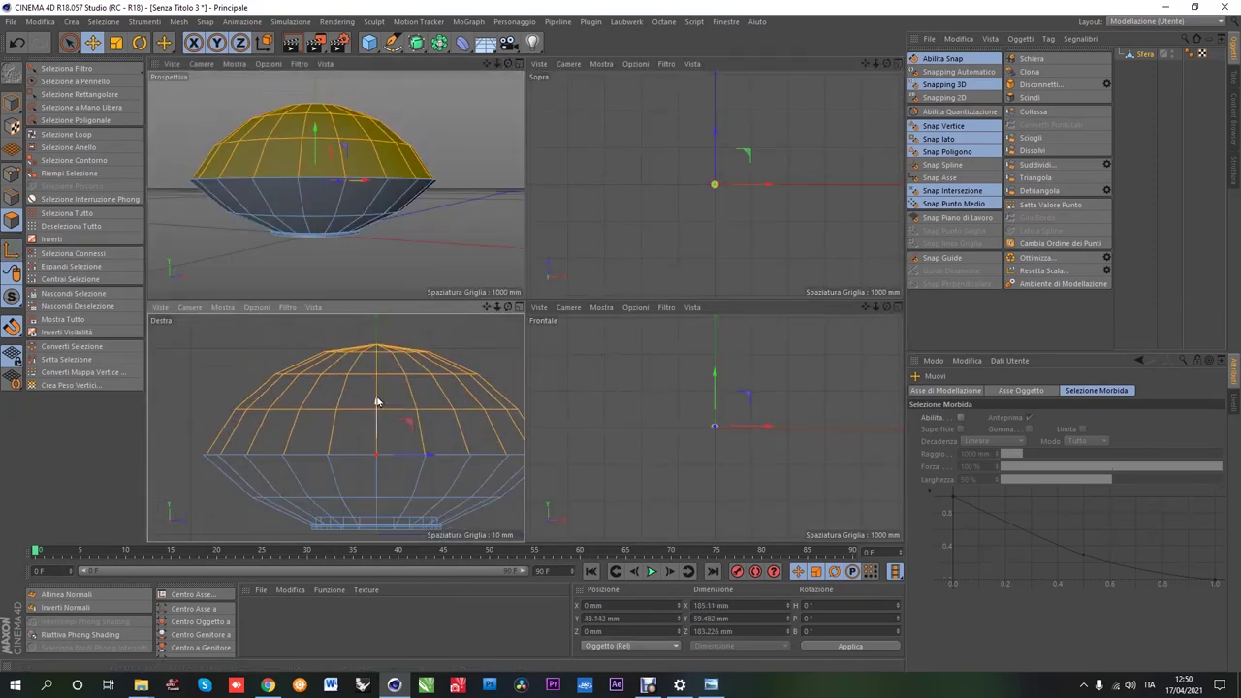
scroll(332, 263, down, 3)
middle_click(278, 233)
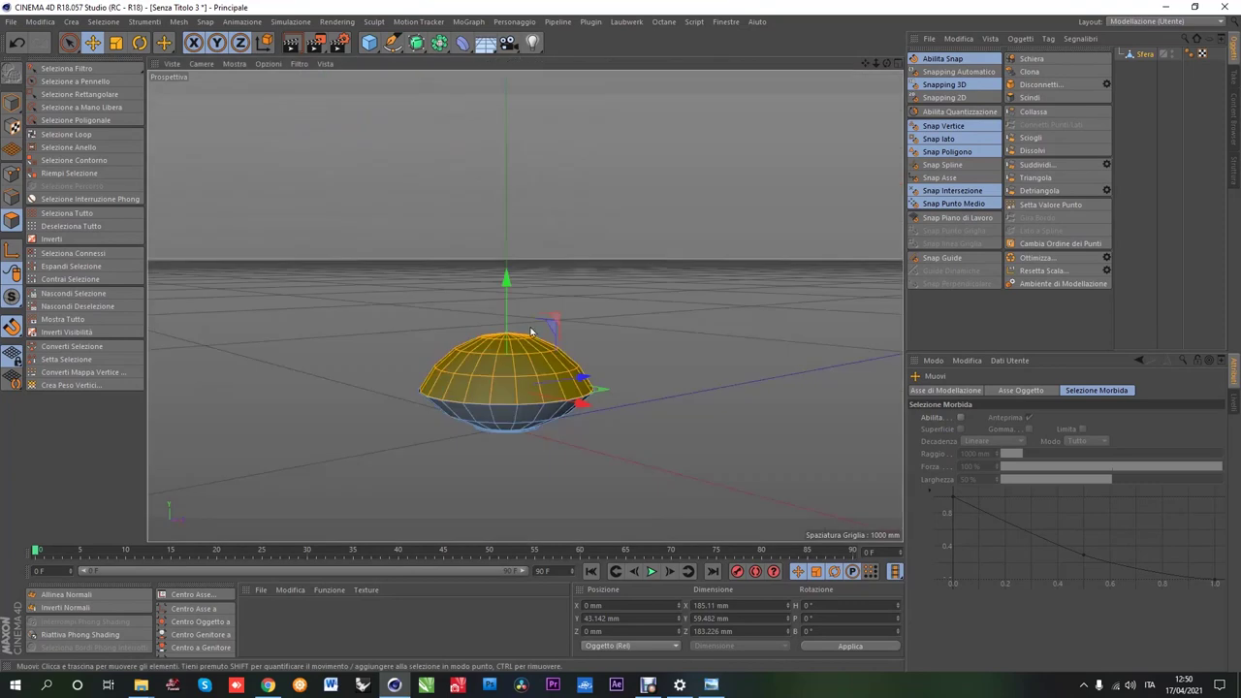
scroll(361, 380, up, 4)
scroll(362, 381, up, 3)
key(Return)
Step: Select an edge loop on the dome rim, extrude it and scale the extruded edges
key(u)
key(l)
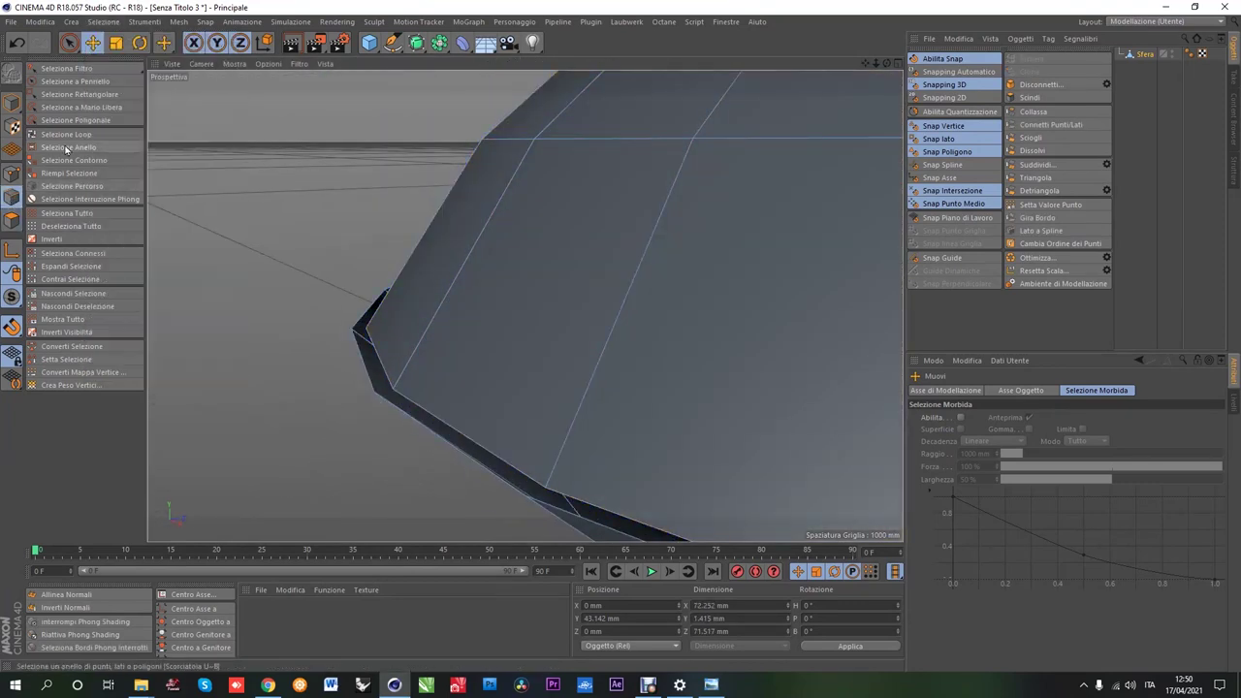
click(379, 393)
right_click(380, 393)
click(351, 487)
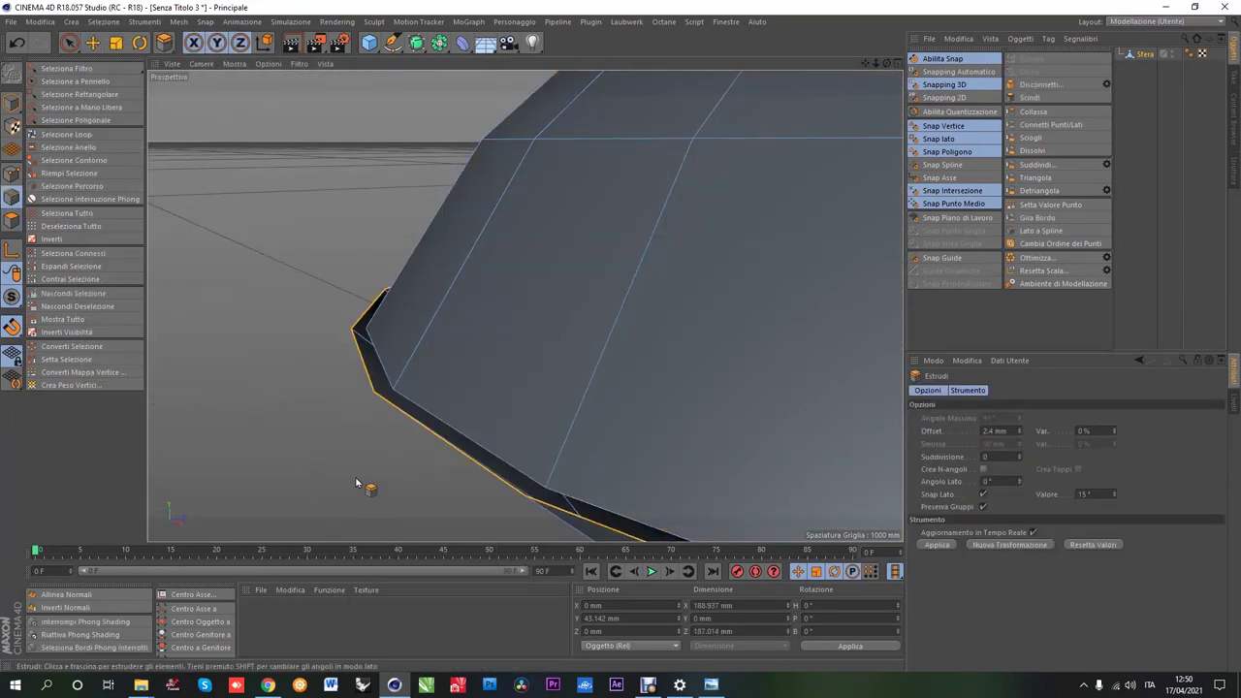
key(t)
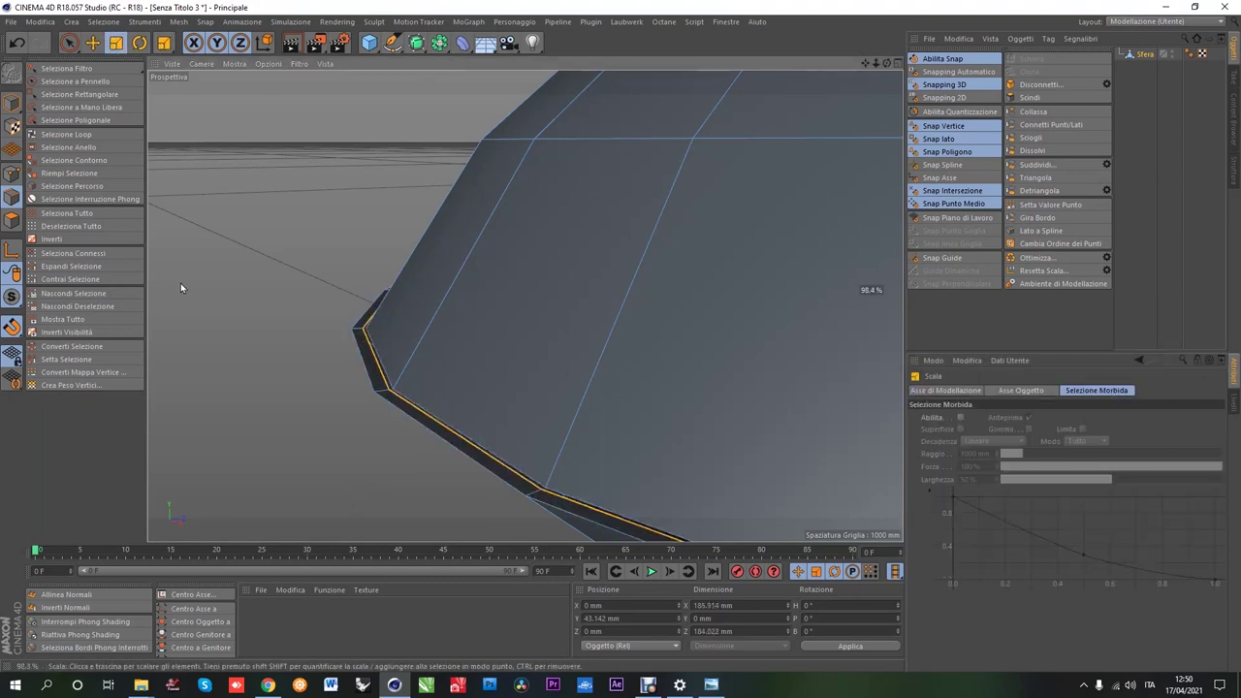
alt+drag(181, 282, 366, 396)
right_click(365, 395)
click(383, 495)
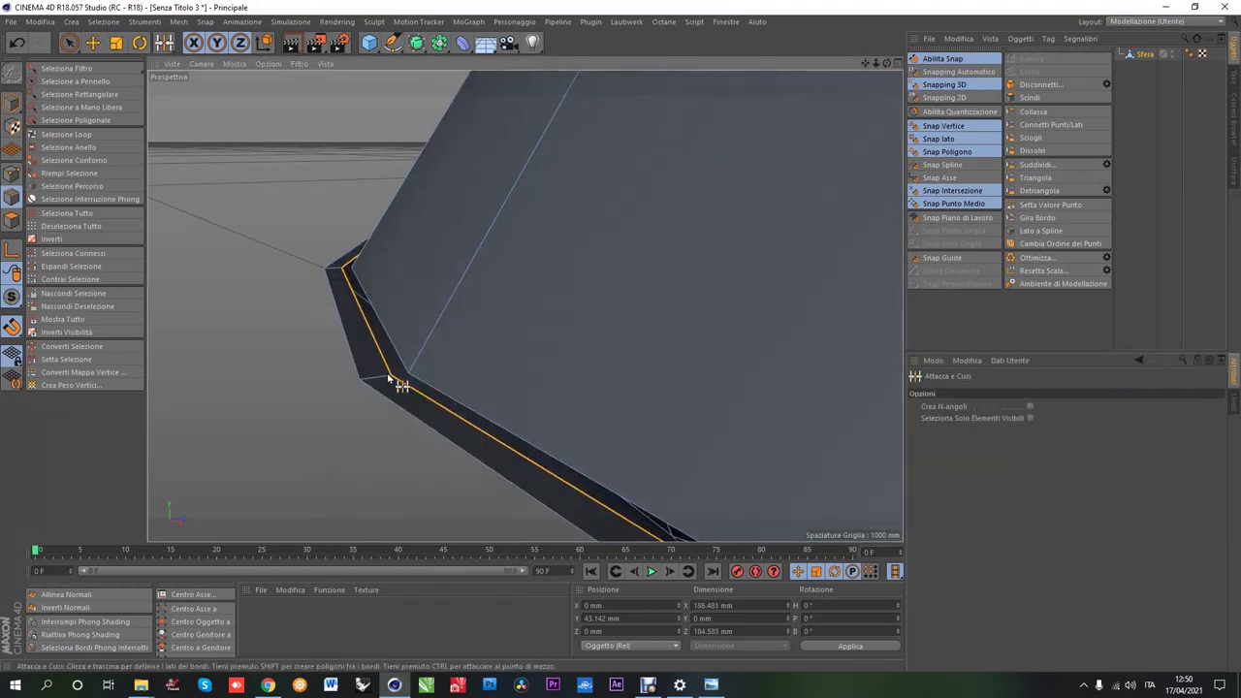
Step: Cut a new loop along the saucer's rim with the loop cut tool
right_click(281, 349)
click(393, 399)
alt+drag(410, 385, 364, 409)
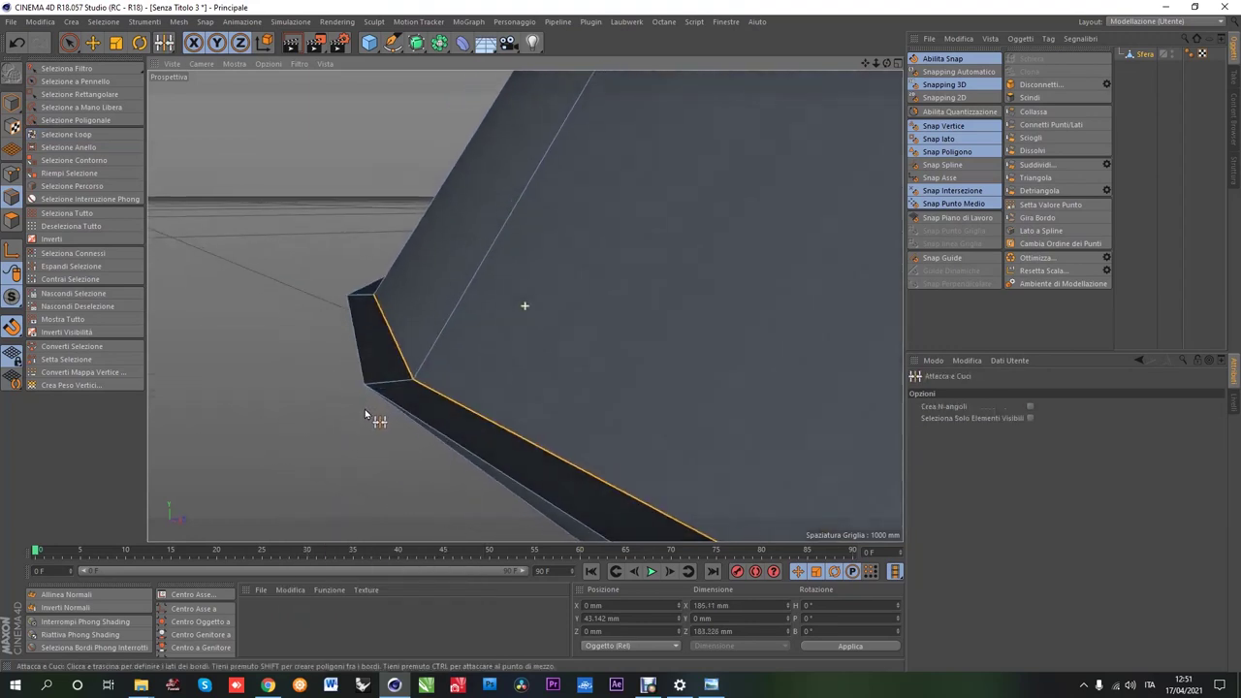
right_click(364, 409)
click(390, 392)
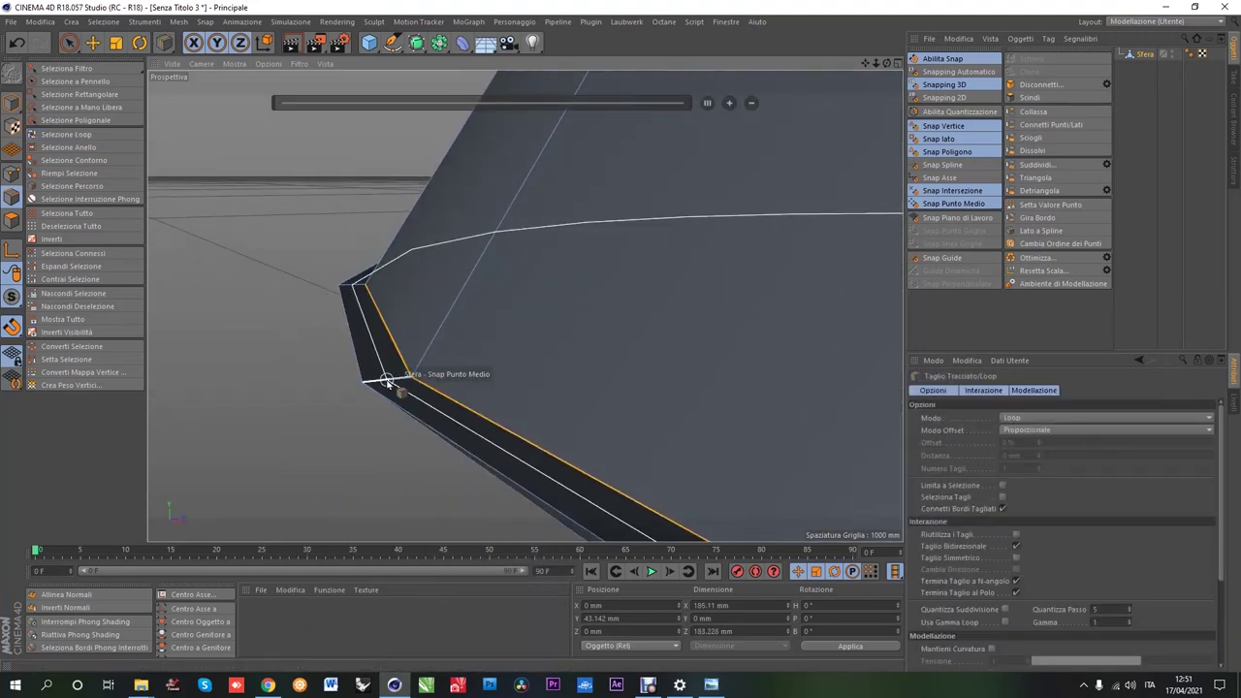
click(391, 384)
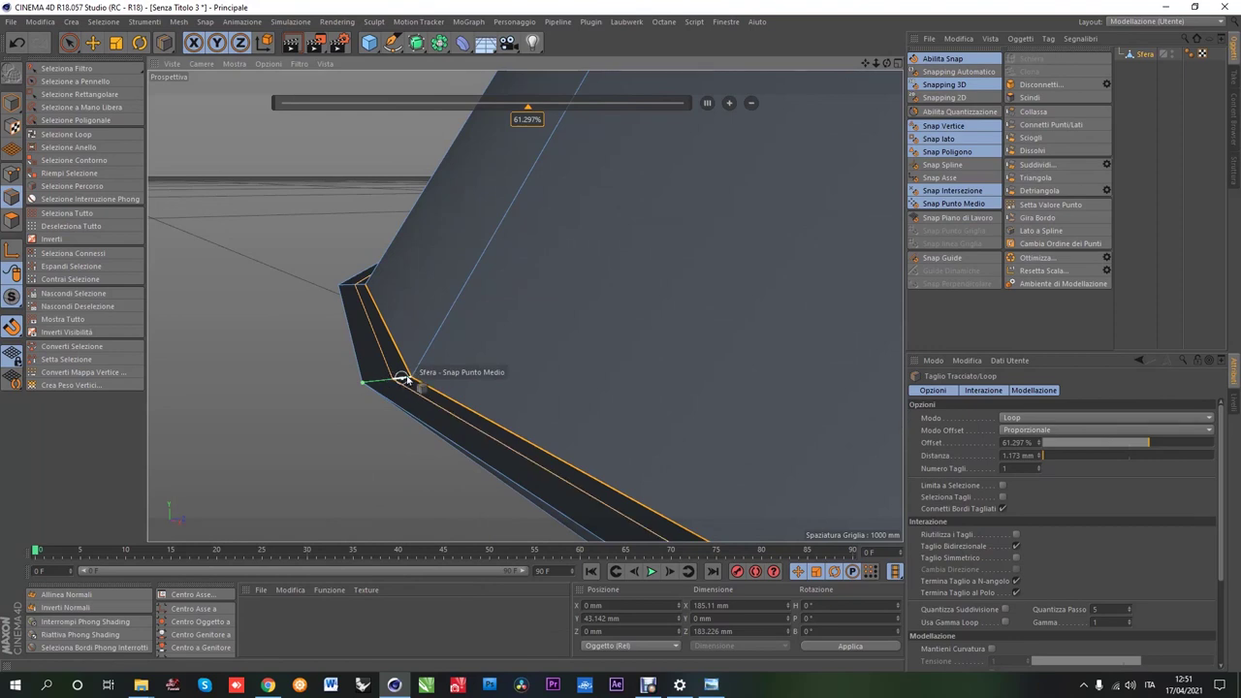
Step: Trial-bevel the rim edges, undoing and redoing to inspect the result
key(u)
key(l)
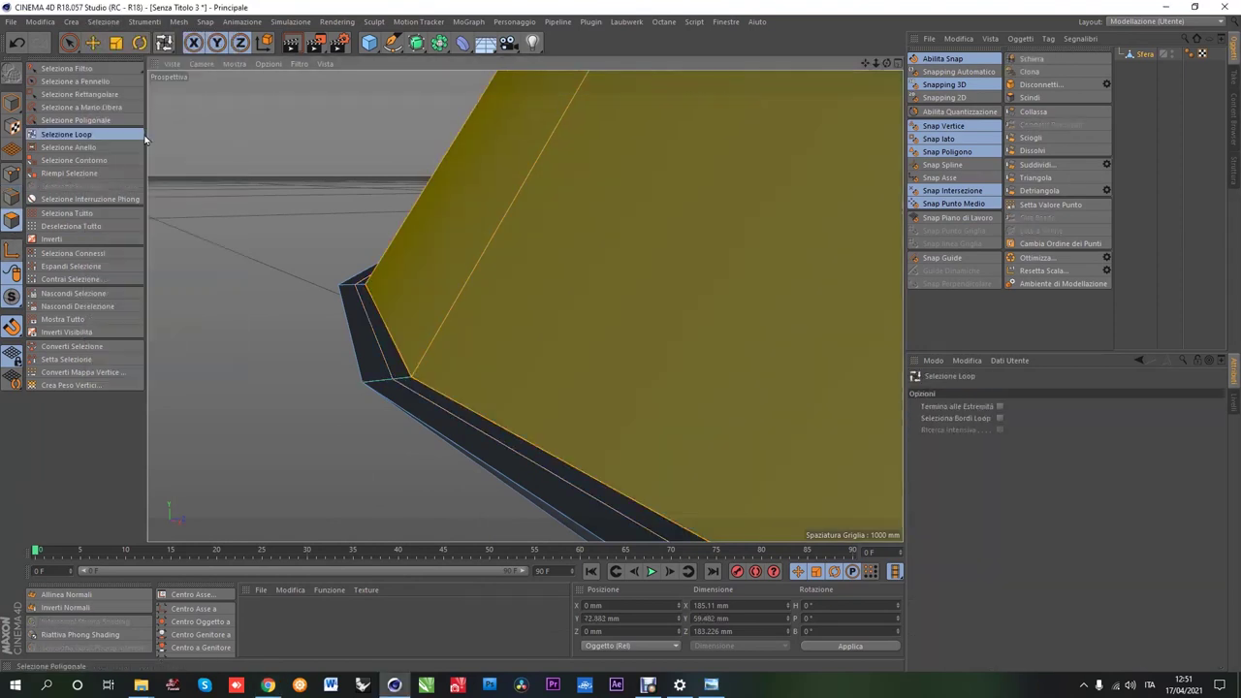
right_click(419, 378)
click(431, 387)
mouse_move(621, 342)
alt+mouse_down()
mouse_move(391, 410)
mouse_move(413, 403)
mouse_move(341, 409)
mouse_move(415, 435)
alt+mouse_up()
click(75, 138)
right_click(416, 436)
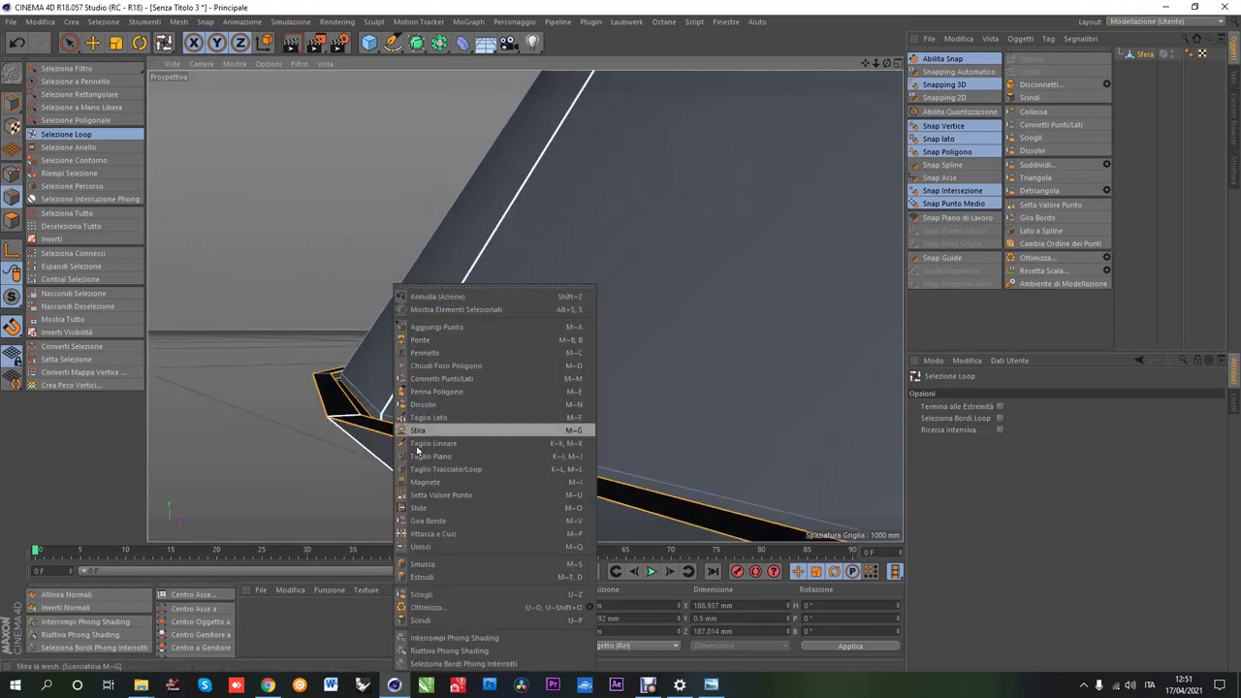
click(418, 429)
key(ctrl+z)
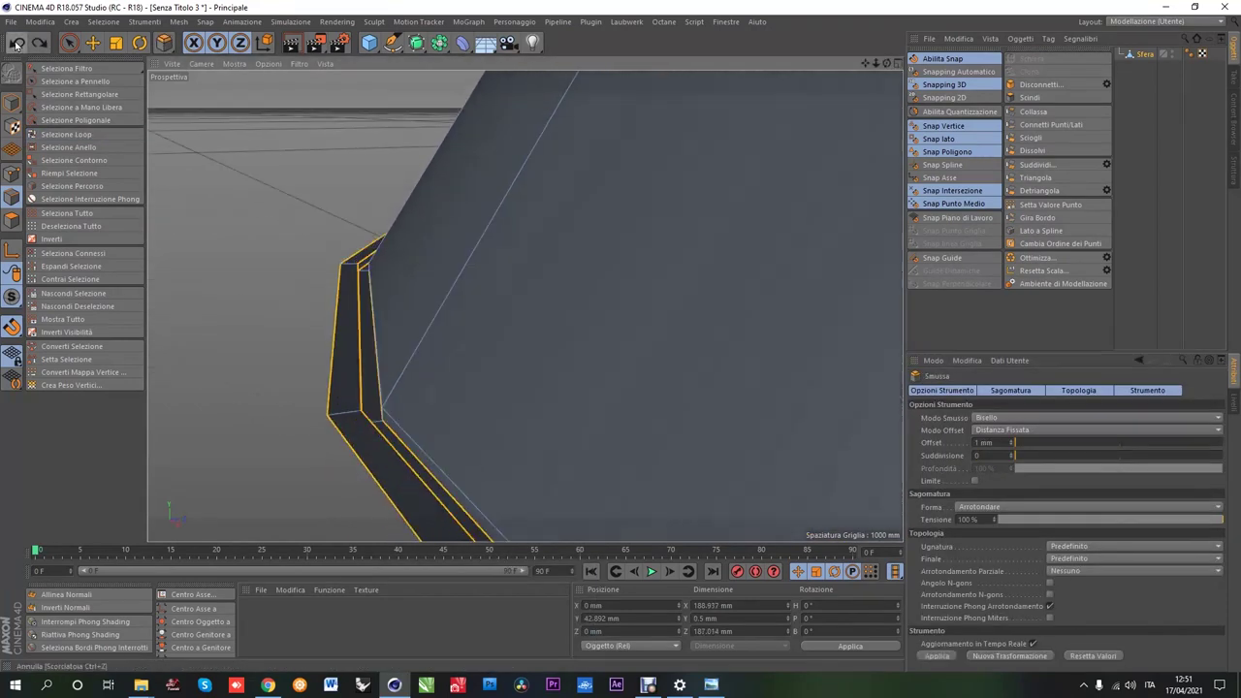
alt+drag(327, 457, 343, 420)
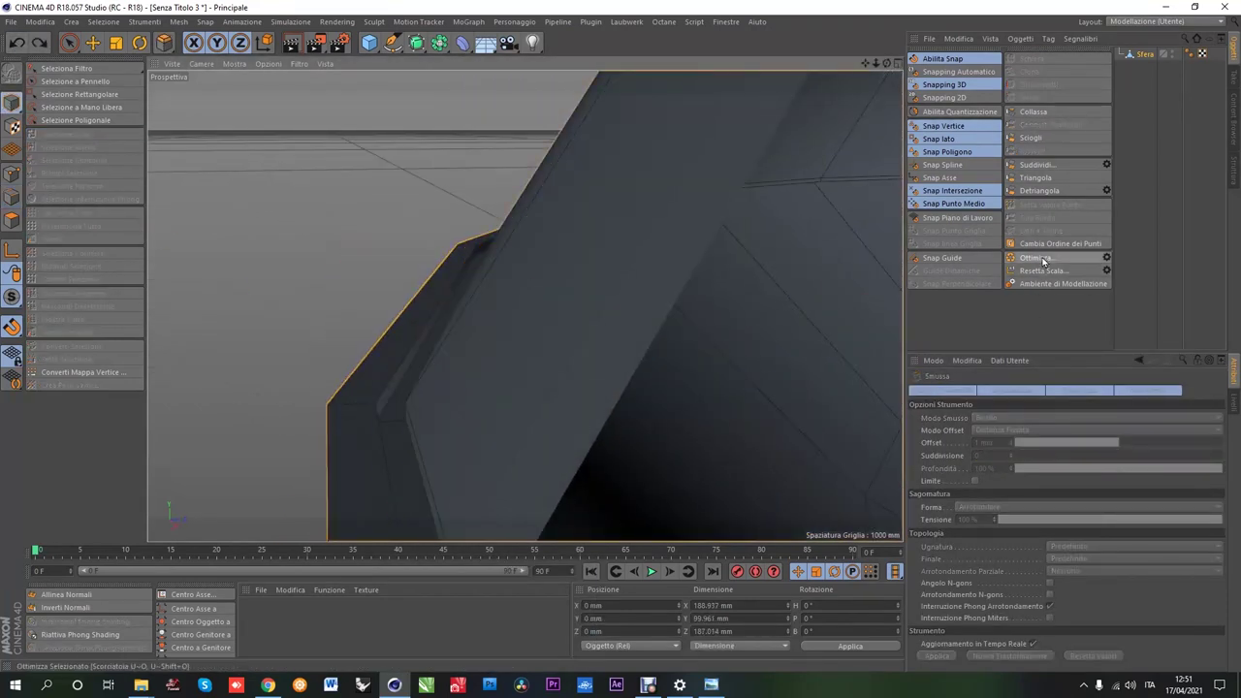
key(ctrl+y)
mouse_move(332, 396)
alt+mouse_down()
mouse_move(626, 346)
mouse_move(369, 410)
mouse_move(287, 394)
alt+mouse_up()
key(ctrl+z)
Step: Bevel the rim edge loop at 0.1 mm and wrap the sphere in a Subdivision Surface
click(68, 134)
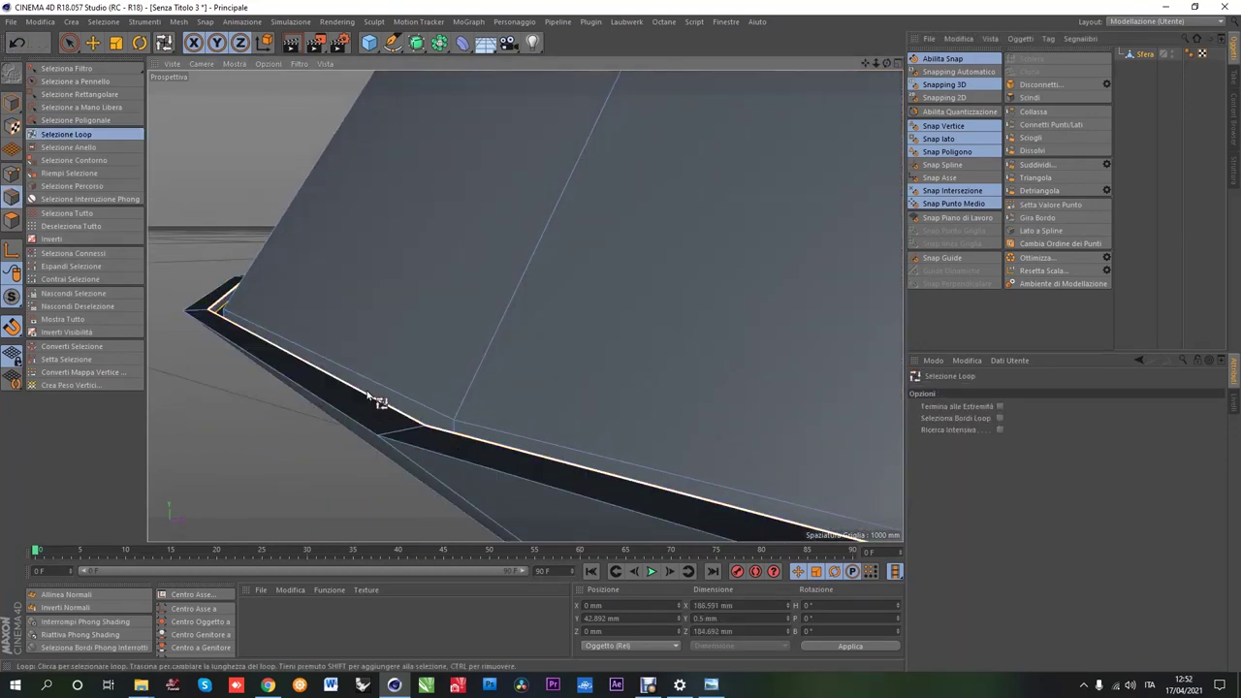
alt+drag(223, 320, 257, 360)
right_click(258, 360)
click(281, 388)
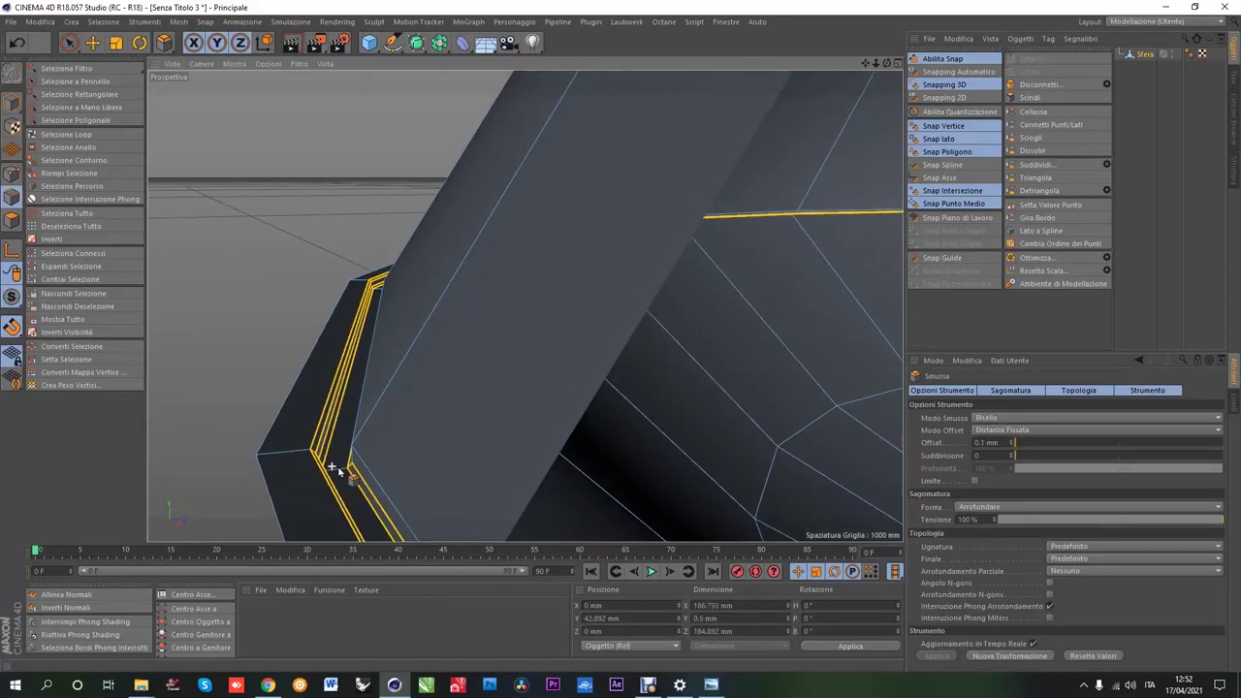
alt+drag(332, 471, 332, 467)
alt+click(416, 41)
Step: Set the Subdivision Surface's editor level to 3, then disable its smoothing with Q
click(1147, 67)
scroll(319, 355, up, 4)
click(1173, 54)
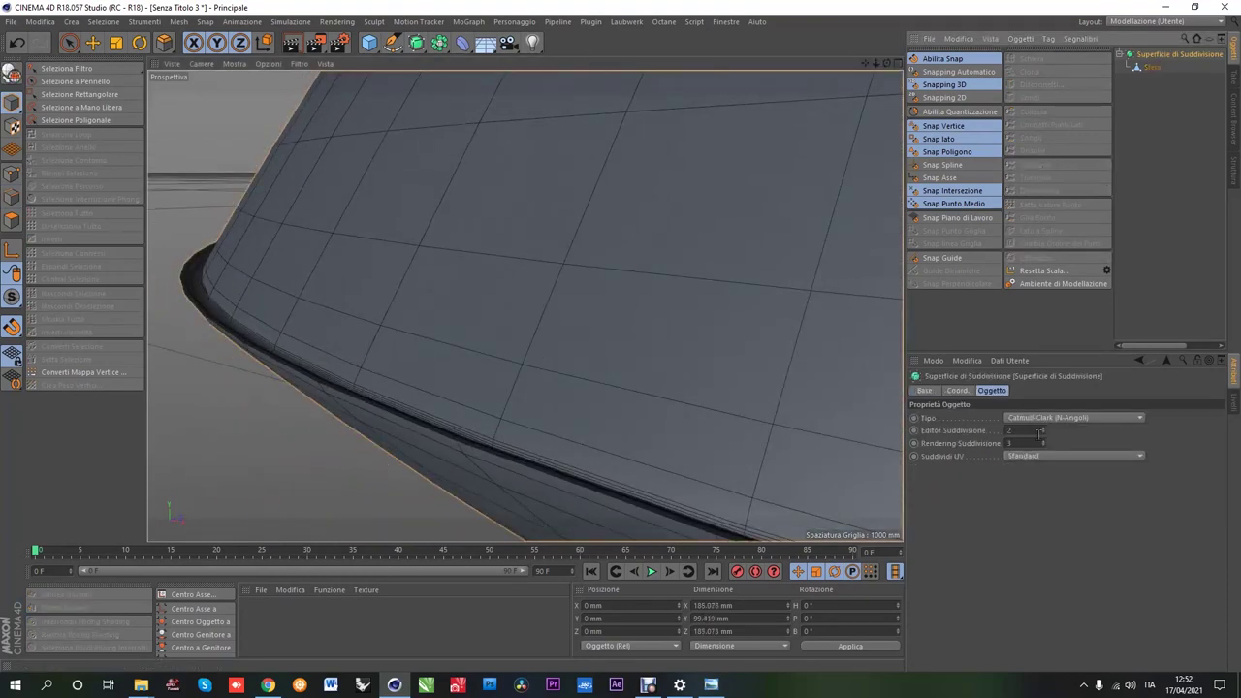
mouse_move(341, 335)
alt+mouse_down()
mouse_move(307, 347)
mouse_move(315, 306)
mouse_move(1136, 70)
alt+mouse_up()
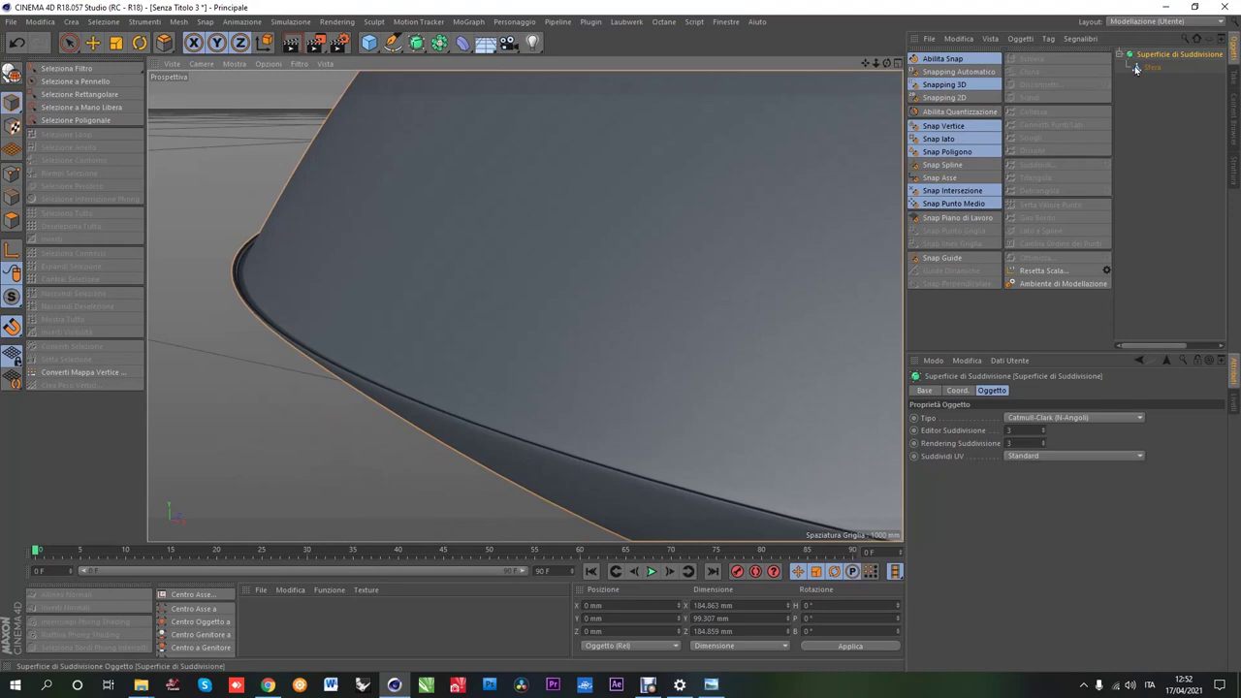
key(q)
drag(902, 346, 877, 346)
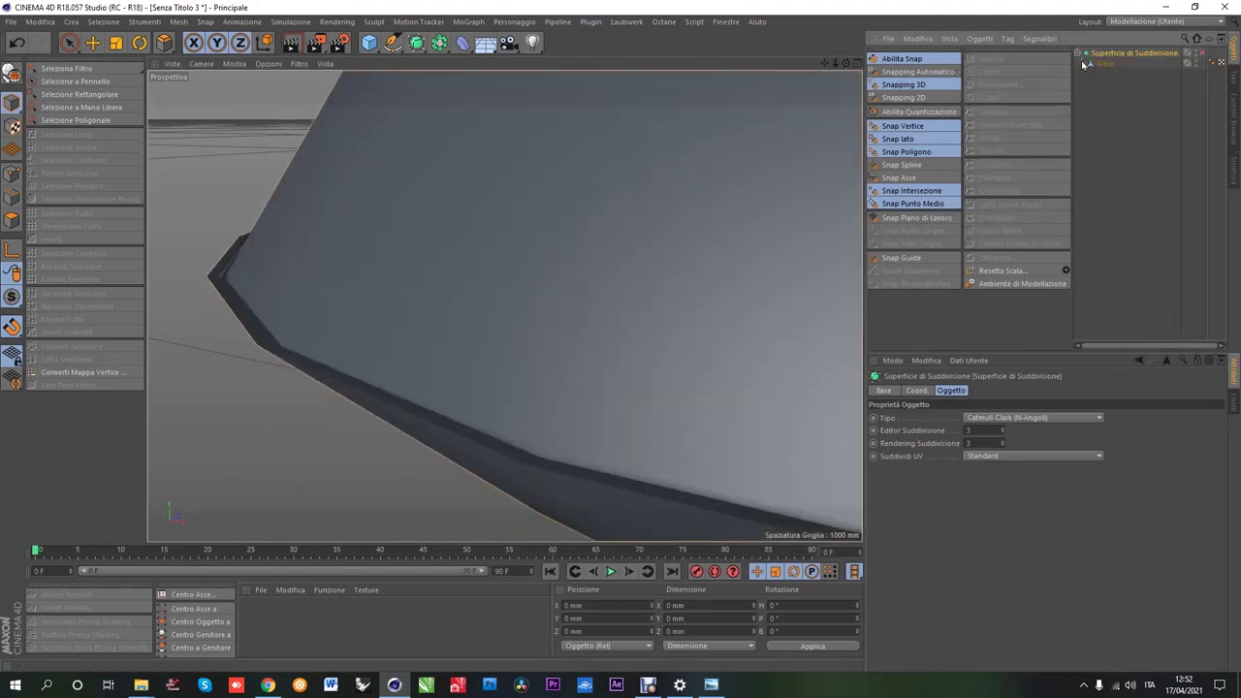
Step: Re-bevel the Sfera rim edge at 0.1 mm with two subdivisions
click(1200, 54)
click(1200, 55)
click(1101, 63)
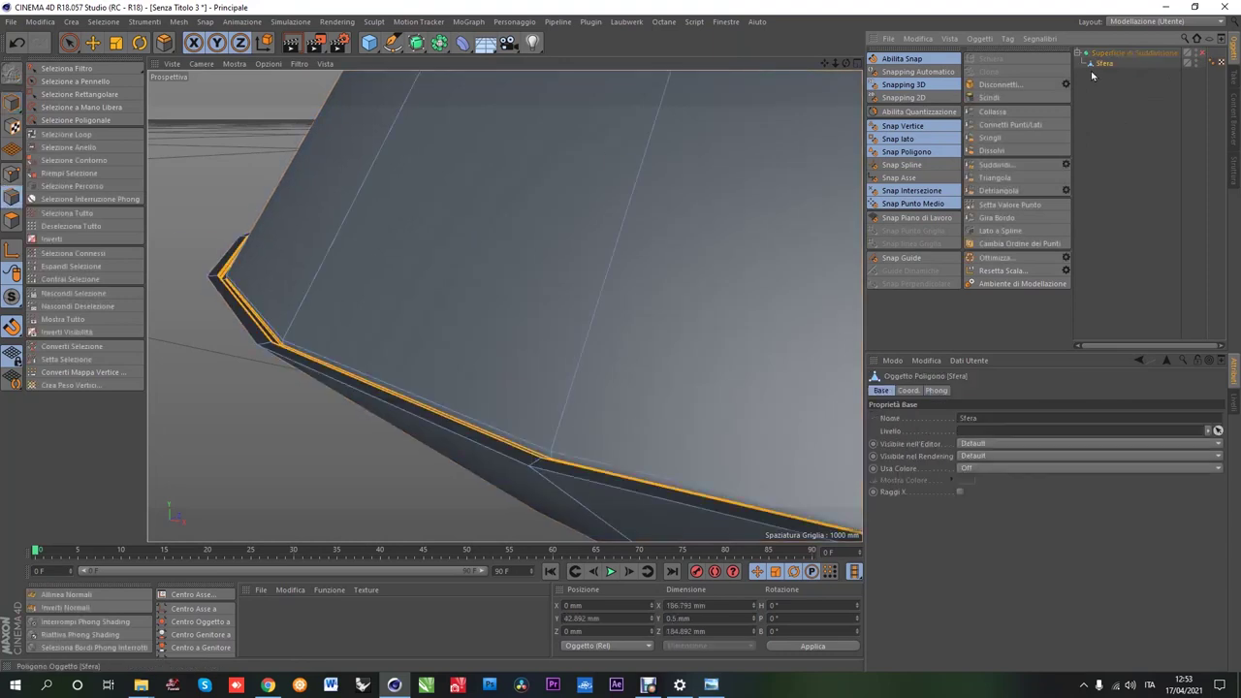
right_click(276, 286)
click(286, 401)
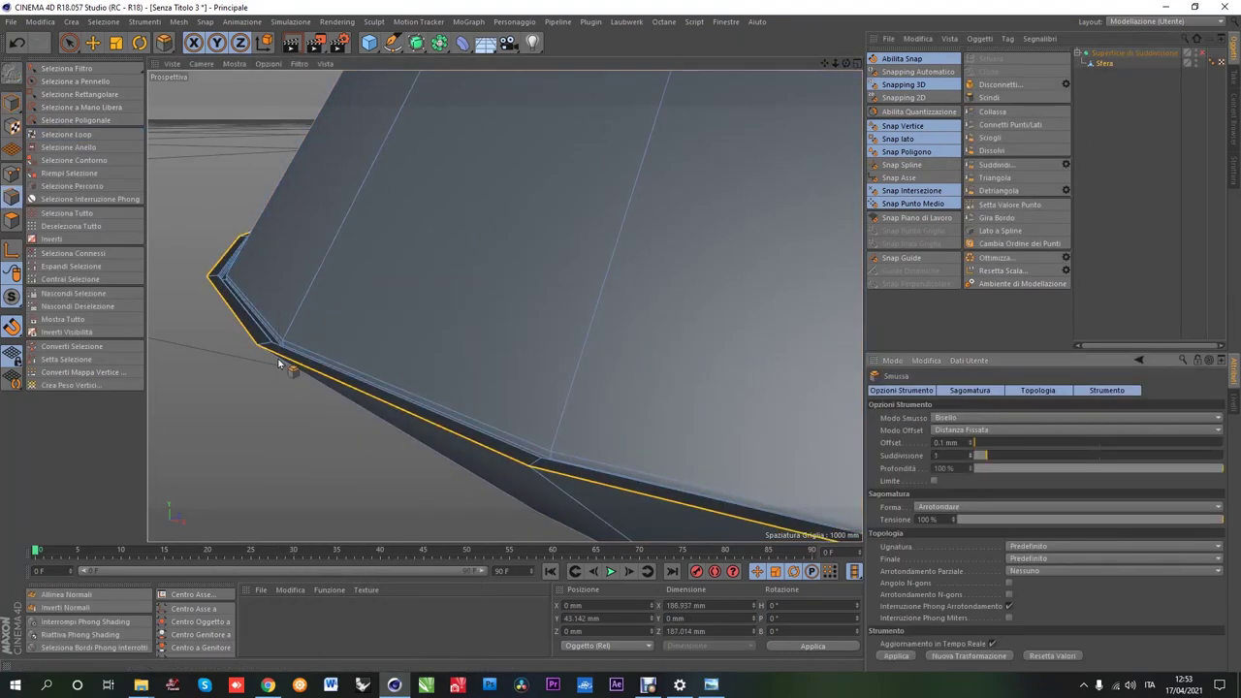
mouse_move(255, 374)
alt+mouse_down()
mouse_move(290, 291)
mouse_move(318, 332)
mouse_move(341, 329)
mouse_move(320, 310)
alt+mouse_up()
click(969, 452)
Step: Set the project's viewport clipping to Minuscolo and inspect the smooth rim and underside
click(40, 21)
click(60, 184)
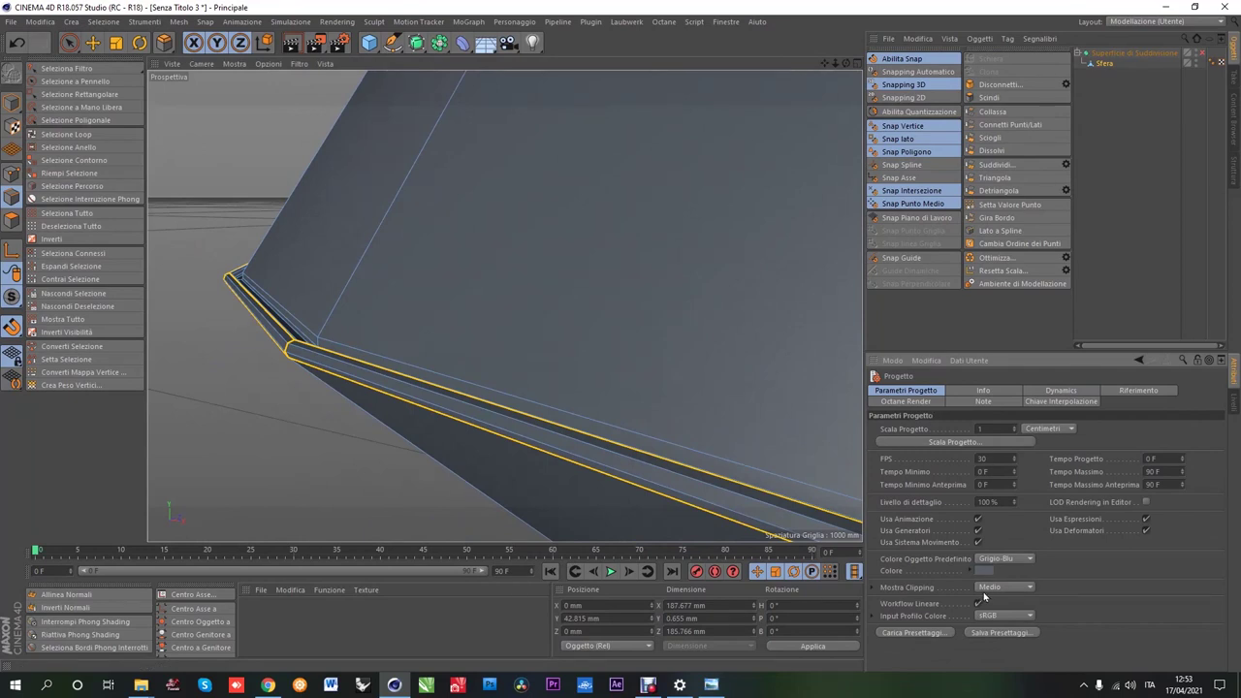
click(990, 510)
alt+drag(417, 359, 374, 388)
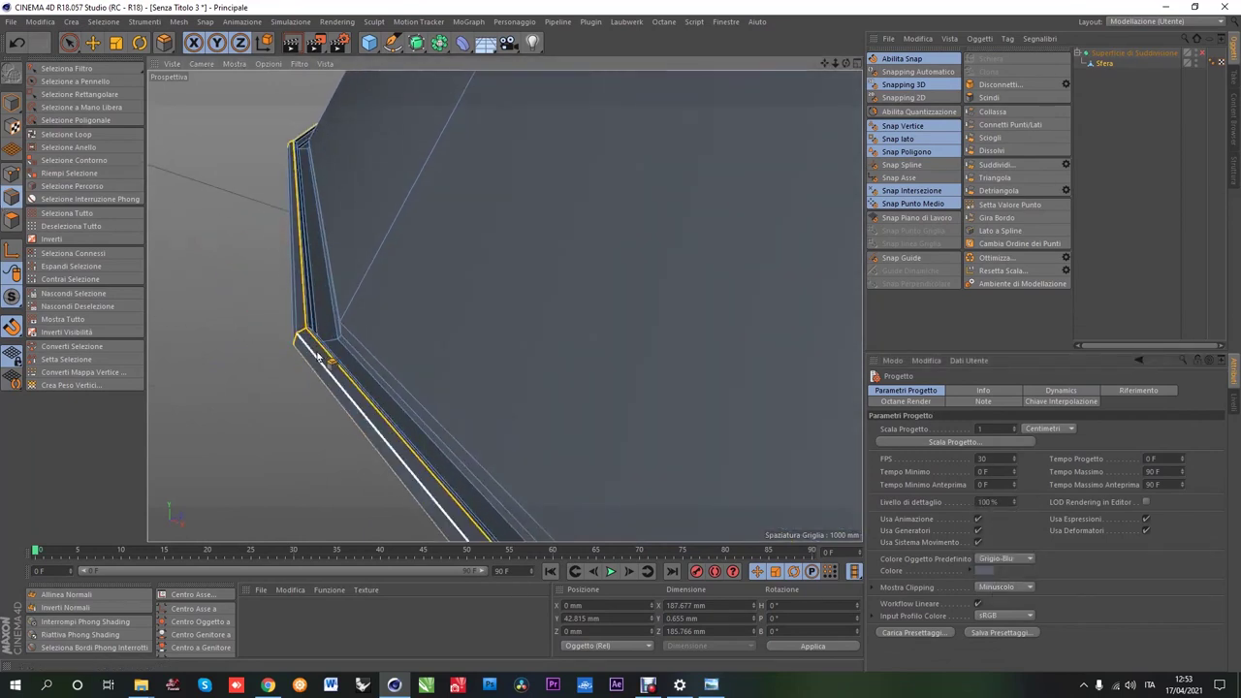
alt+drag(317, 356, 707, 216)
key(e)
mouse_move(318, 309)
alt+mouse_down()
mouse_move(421, 410)
mouse_move(417, 342)
mouse_move(452, 433)
mouse_move(424, 308)
mouse_move(556, 324)
mouse_move(413, 346)
mouse_move(401, 378)
mouse_move(407, 437)
mouse_move(424, 346)
mouse_move(394, 266)
mouse_move(411, 369)
mouse_move(451, 133)
mouse_move(477, 265)
mouse_move(546, 253)
mouse_move(497, 247)
mouse_move(466, 194)
alt+mouse_up()
click(368, 42)
key(ctrl+z)
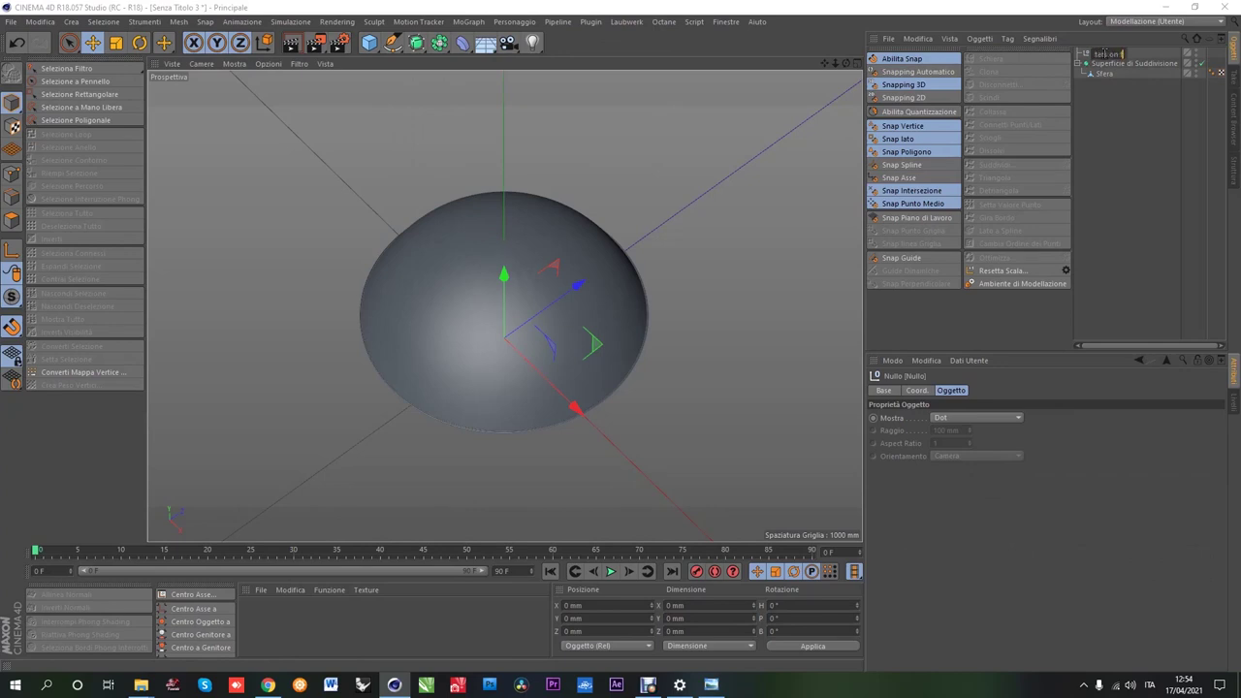
text(ly!!)
key(Return)
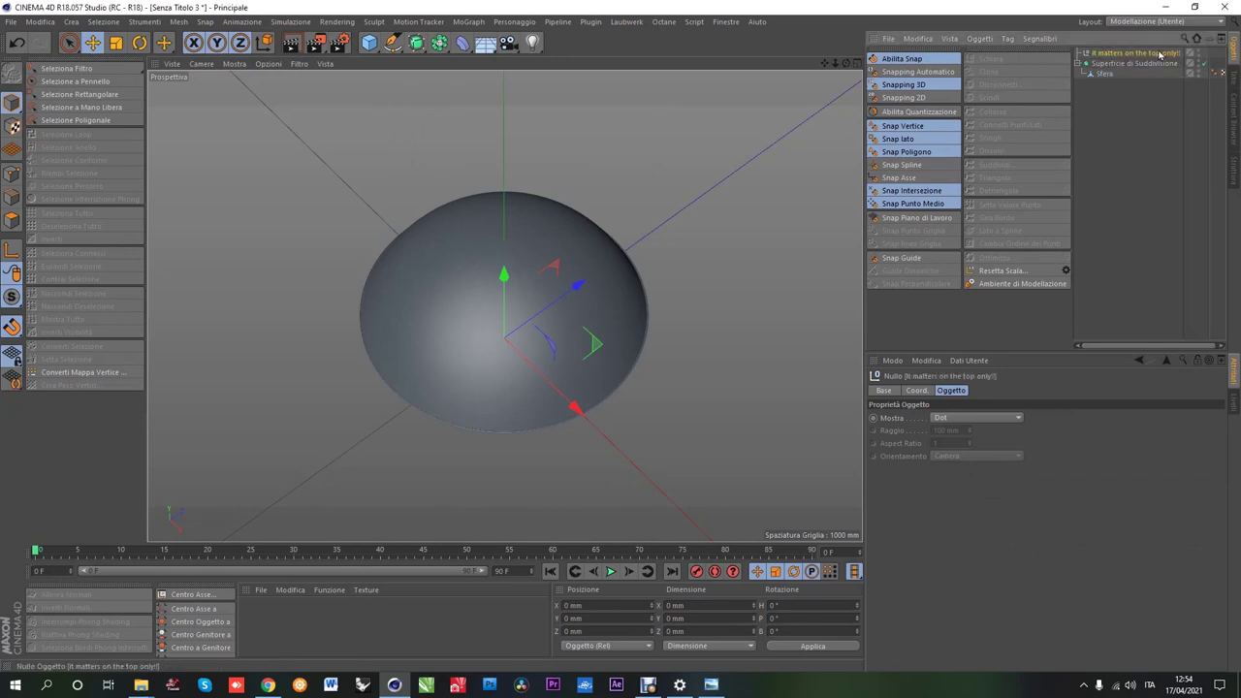
mouse_move(523, 246)
alt+mouse_down()
mouse_move(498, 191)
mouse_move(485, 252)
alt+mouse_up()
Step: Delete the note null object and select the Sfera object
key(Delete)
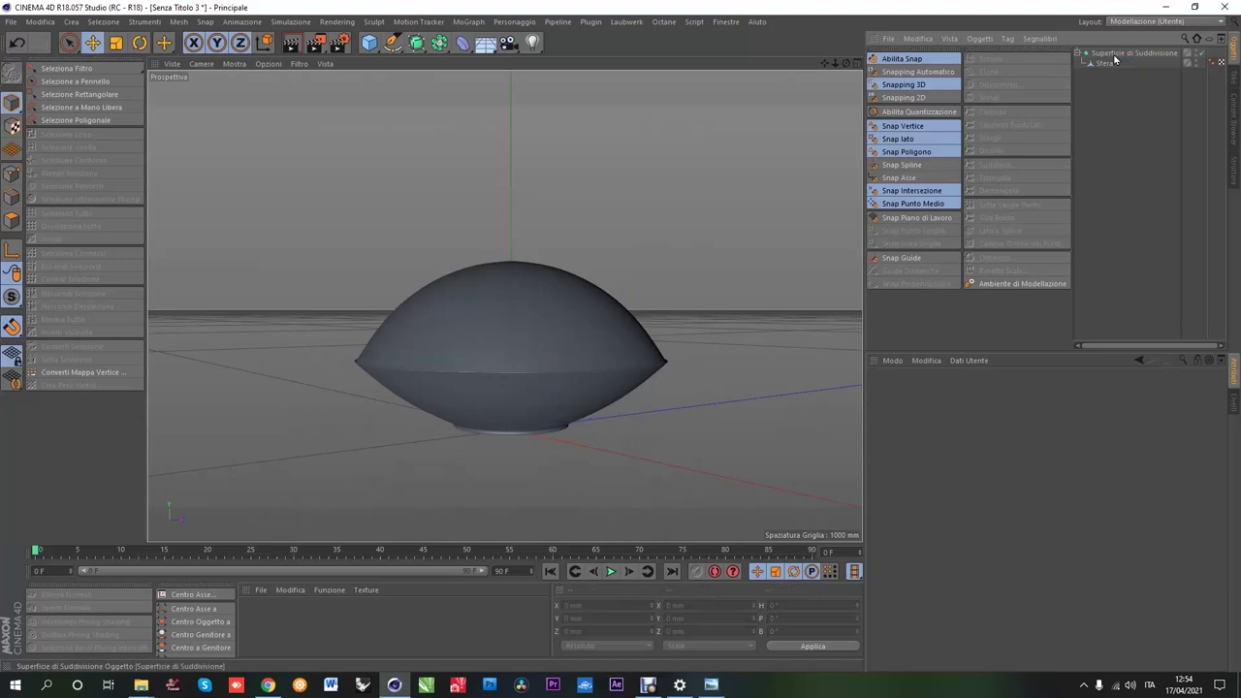
scroll(476, 316, up, 3)
scroll(476, 317, up, 2)
click(507, 241)
key(9)
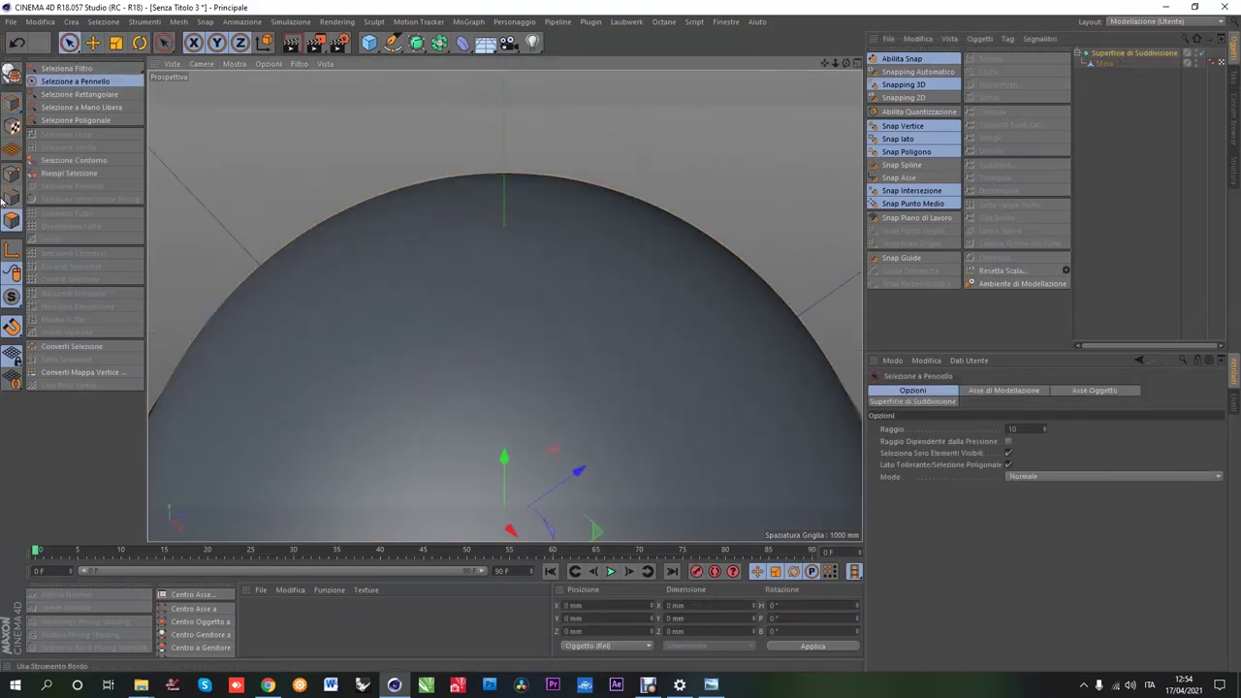
click(1102, 64)
Step: Bevel the edge loop near the dome's top into a narrow 0.5 mm strip
click(66, 134)
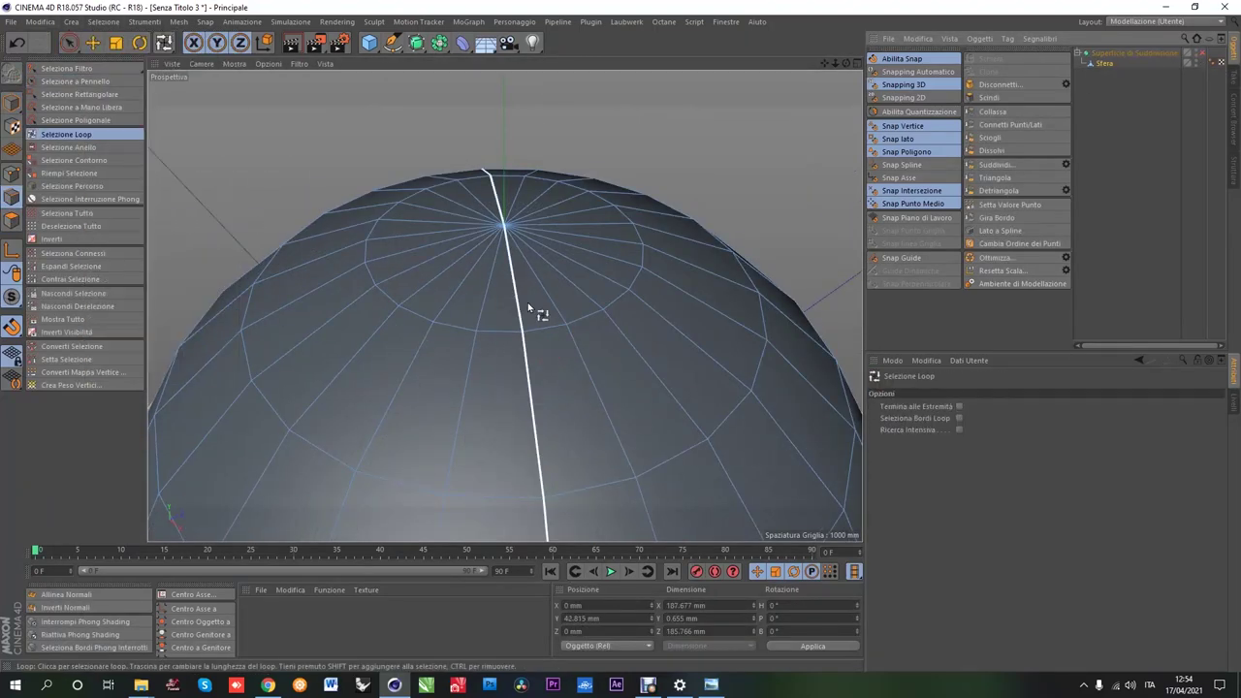
click(578, 333)
mouse_move(578, 332)
alt+mouse_down()
mouse_move(512, 304)
mouse_move(531, 349)
alt+mouse_up()
right_click(531, 348)
click(560, 563)
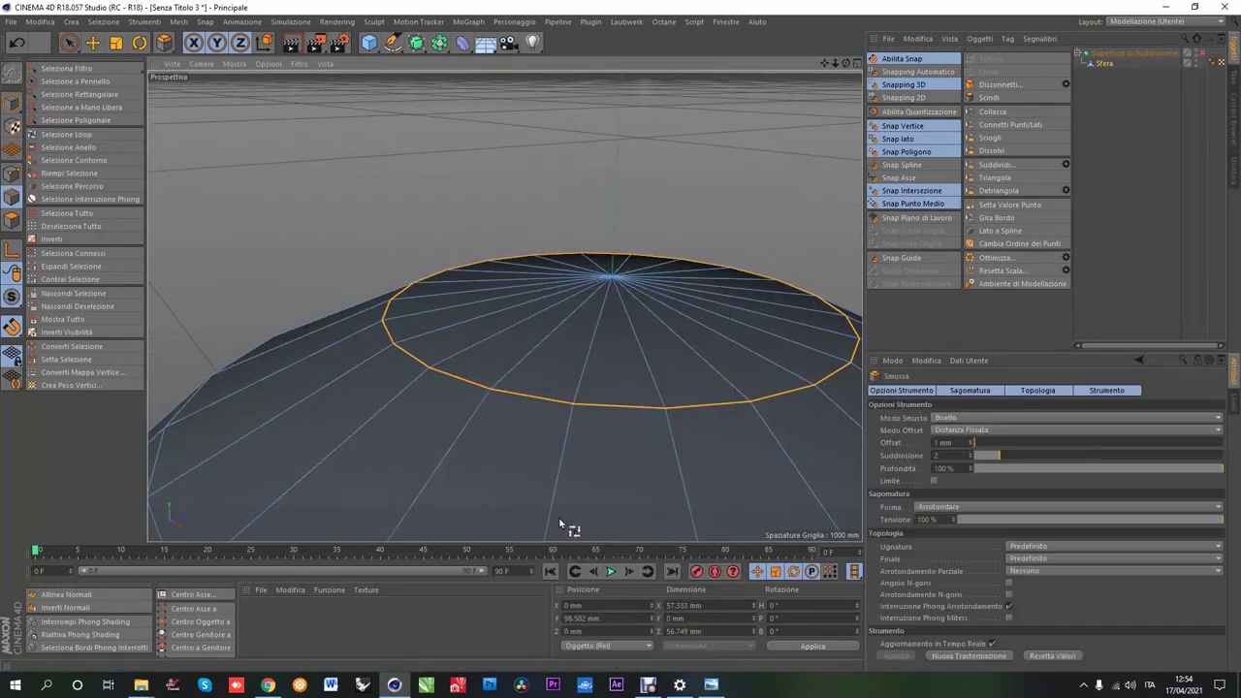
scroll(506, 354, down, 5)
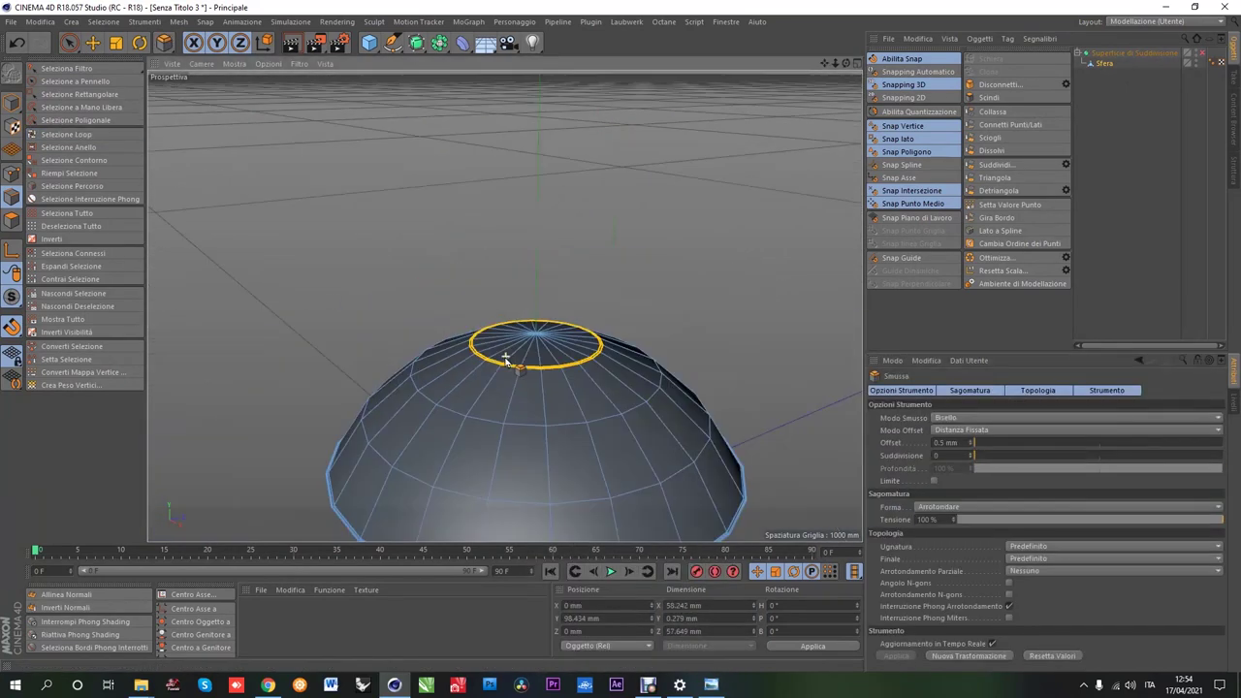
alt+drag(507, 355, 487, 321)
scroll(487, 321, up, 5)
Step: Loop-select the bevelled strip's polygons and extrude them inward with a -2 mm offset
click(12, 219)
click(65, 134)
click(410, 299)
key(d)
mouse_move(410, 299)
mouse_down()
mouse_move(621, 341)
mouse_move(492, 354)
mouse_up()
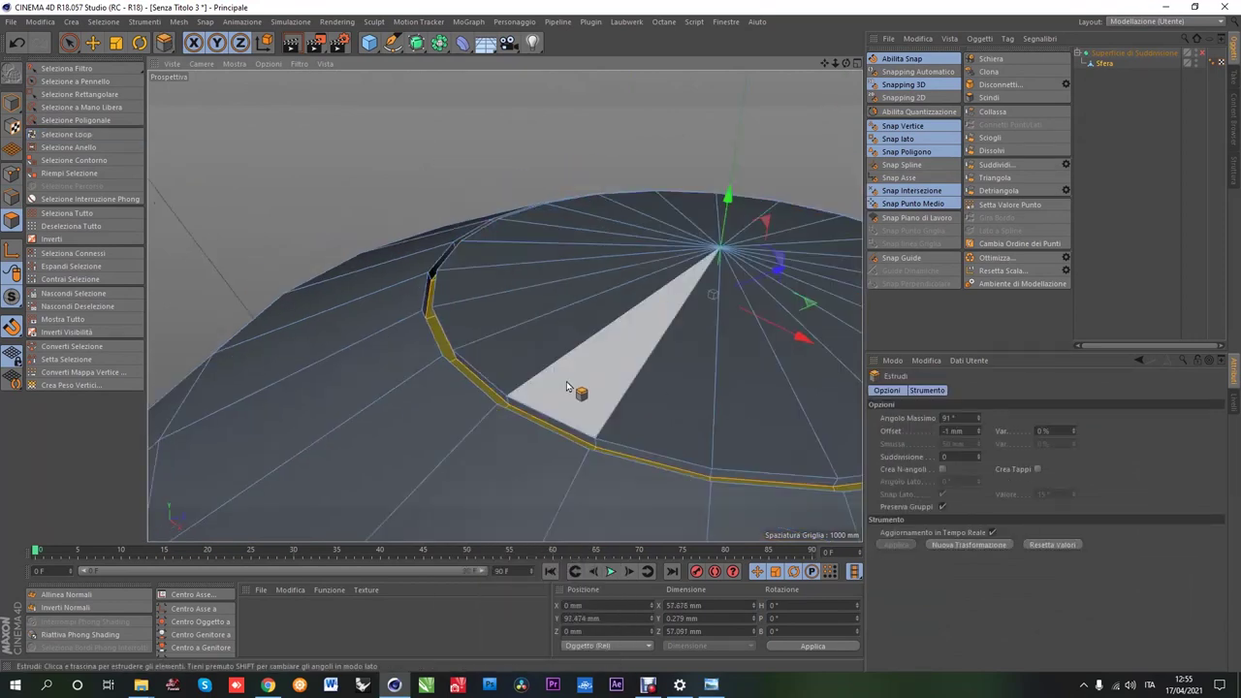
scroll(601, 392, down, 5)
drag(971, 429, 847, 437)
scroll(560, 396, up, 5)
scroll(553, 360, down, 5)
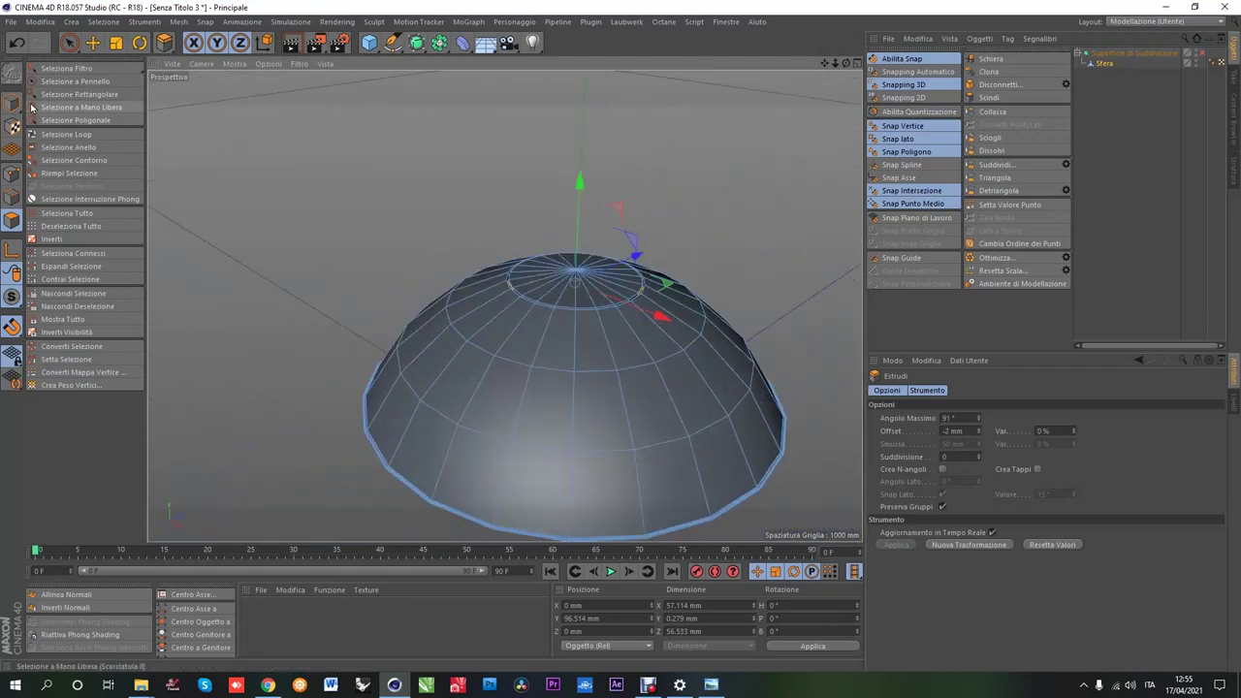
Step: Return to object mode, then switch to edge mode with the mesh commands menu showing
click(11, 101)
scroll(523, 320, up, 5)
scroll(562, 227, up, 2)
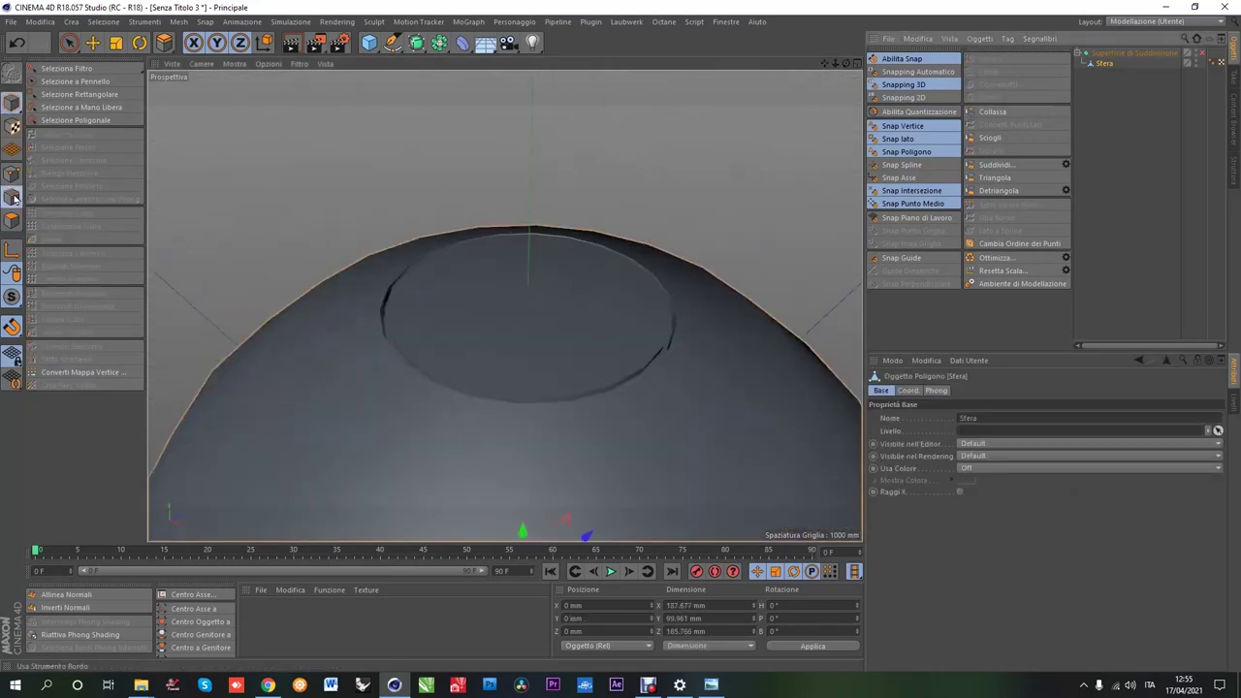
click(13, 198)
right_click(532, 288)
Step: Start a Loop/Path Cut across the dome's top with the cut count reduced from 3 to 2
click(585, 469)
alt+drag(504, 360, 501, 365)
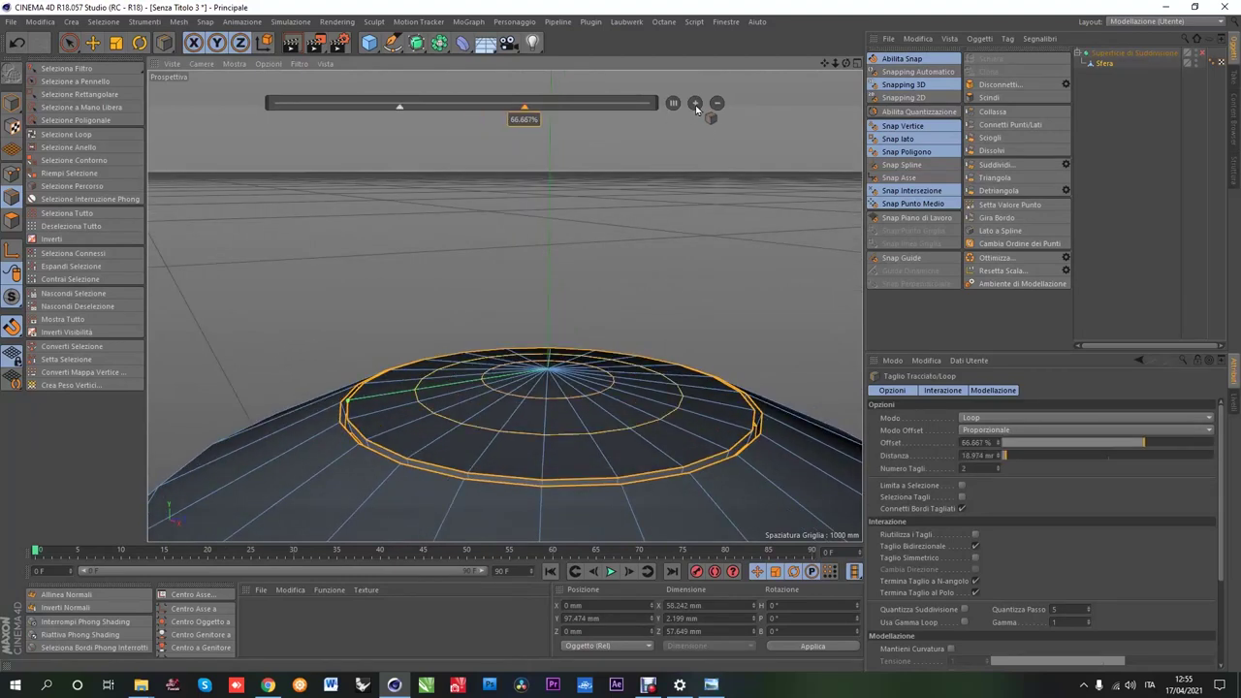
alt+drag(483, 436, 476, 435)
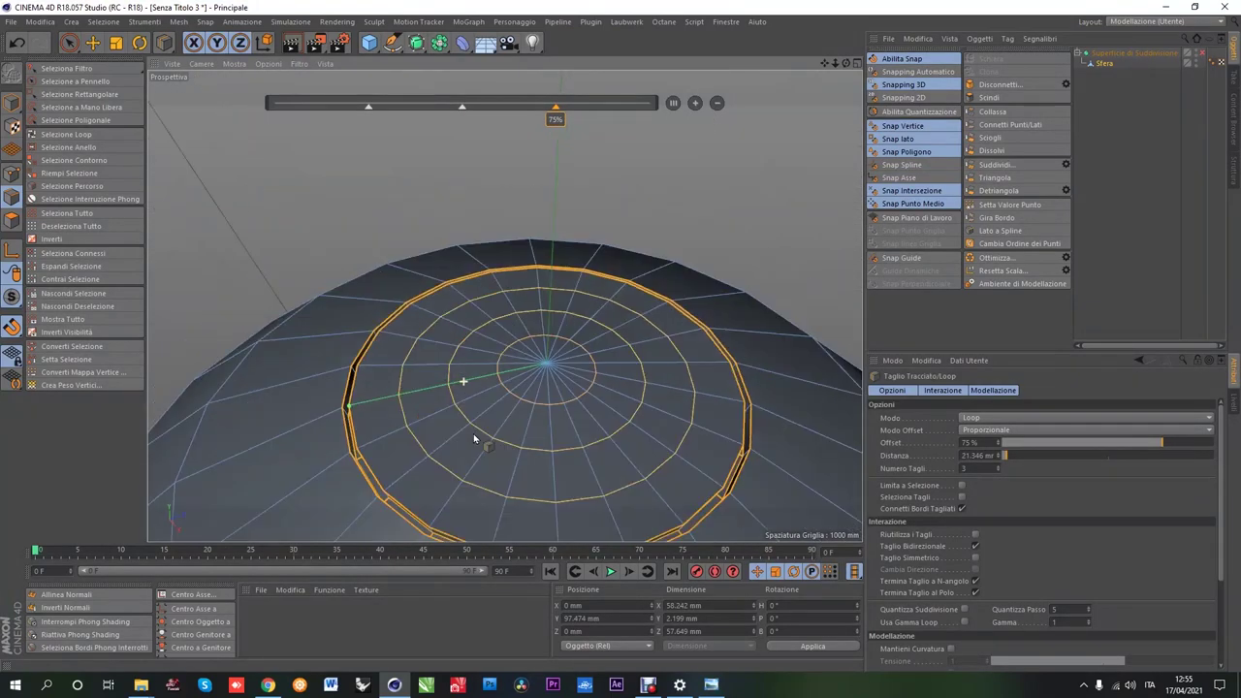
click(717, 104)
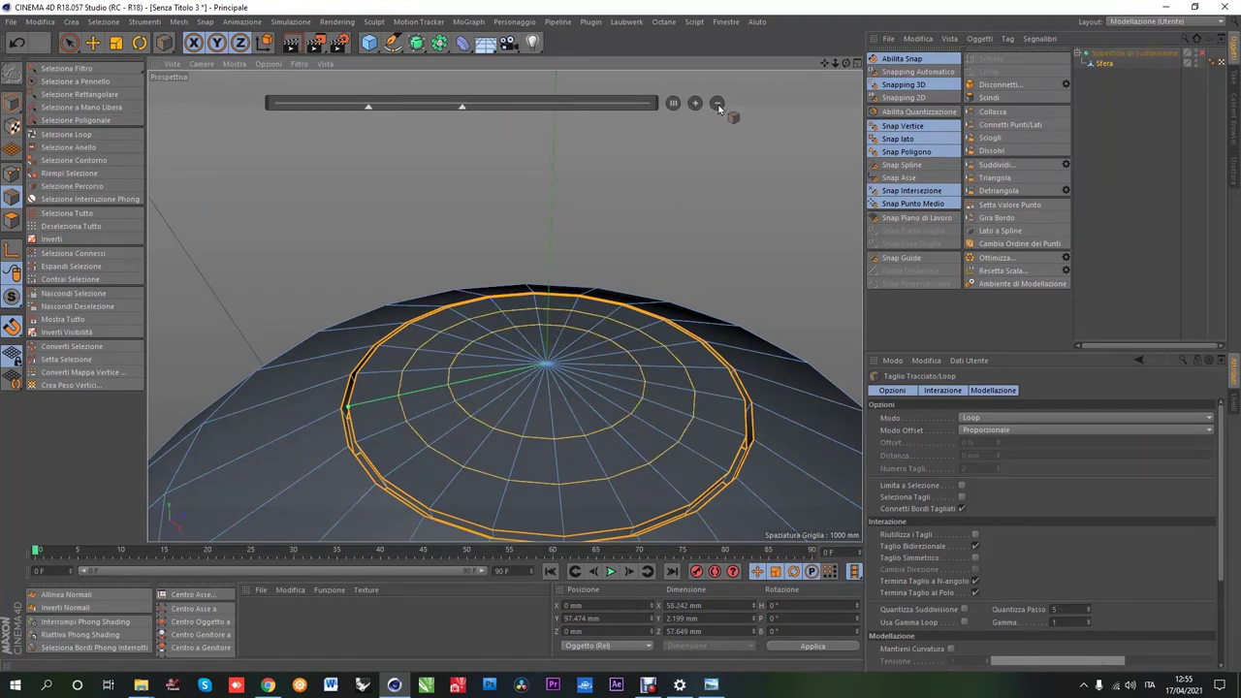
click(717, 104)
mouse_move(595, 285)
alt+mouse_down()
mouse_move(434, 353)
mouse_move(475, 452)
mouse_move(481, 388)
alt+mouse_up()
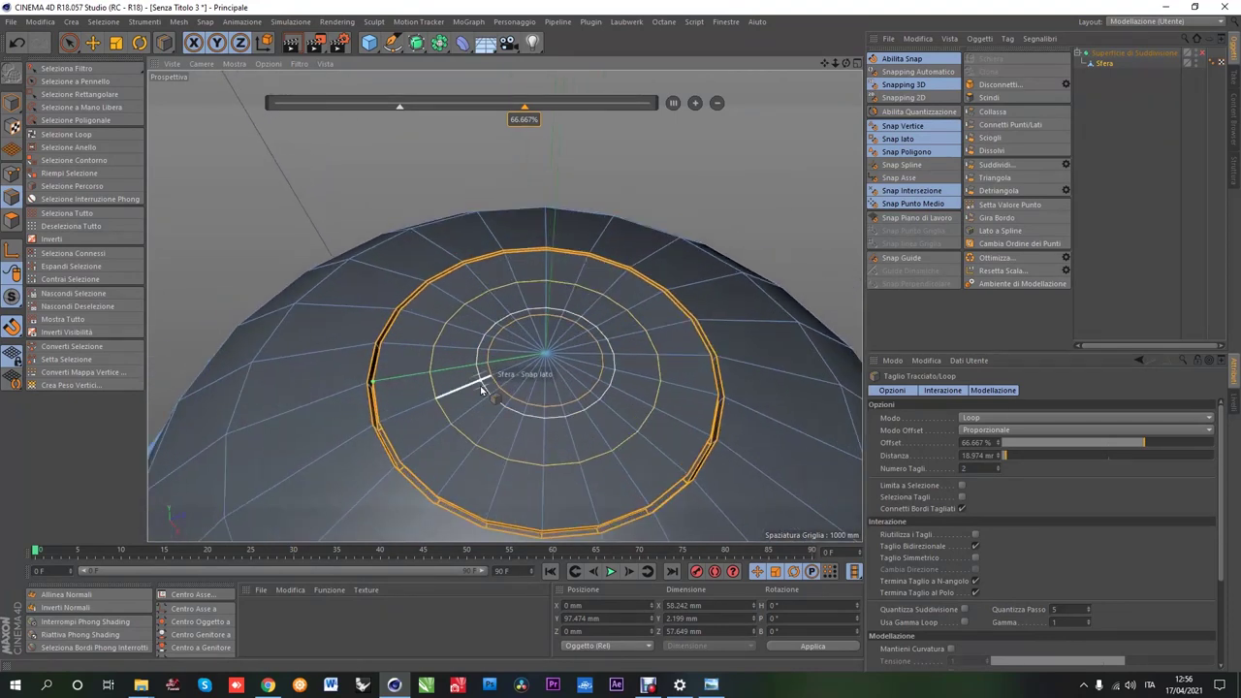
Step: Select the top edge loop and raise it 0.383 mm in Y with snapping off
key(u)
key(l)
scroll(546, 478, up, 3)
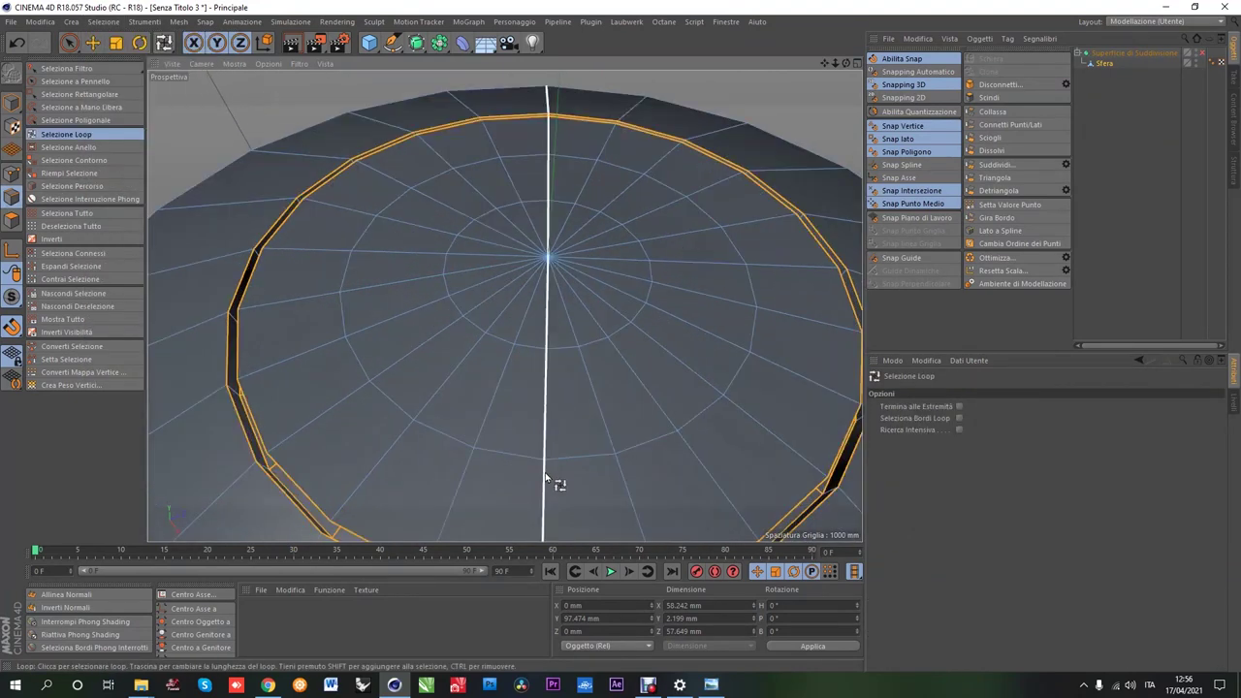
alt+drag(546, 476, 515, 380)
click(589, 438)
key(e)
drag(592, 334, 592, 349)
key(shift+s)
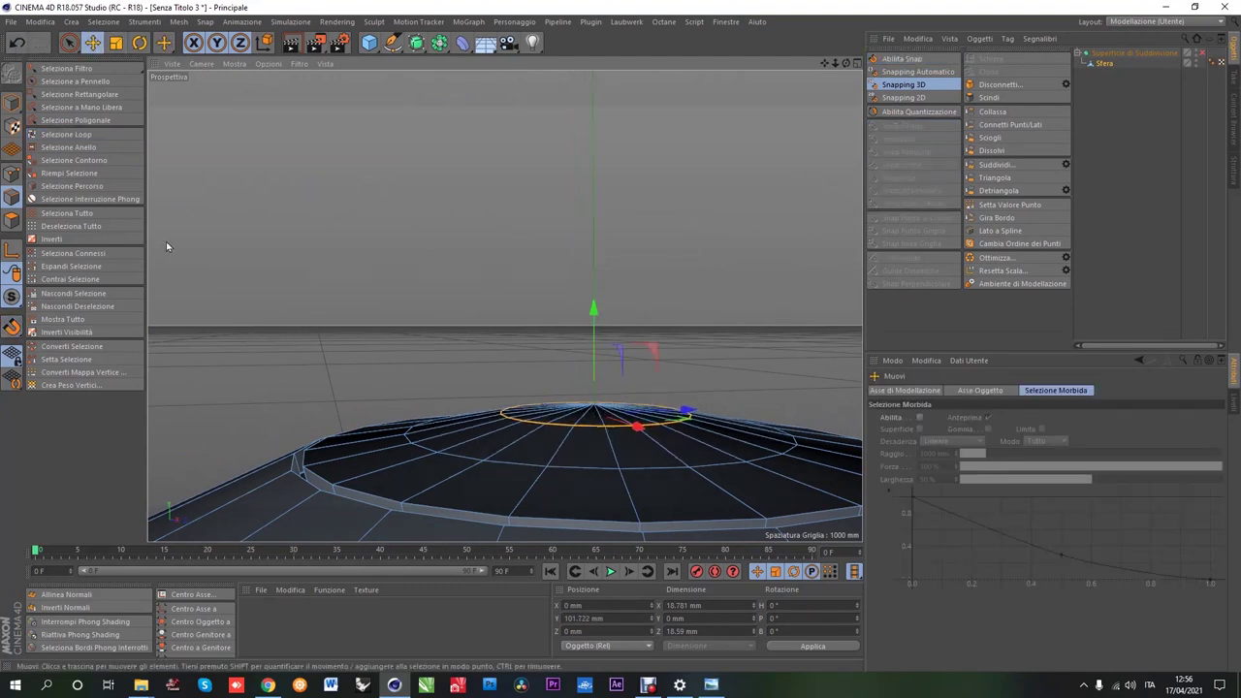
key(u)
key(l)
key(e)
drag(591, 327, 595, 325)
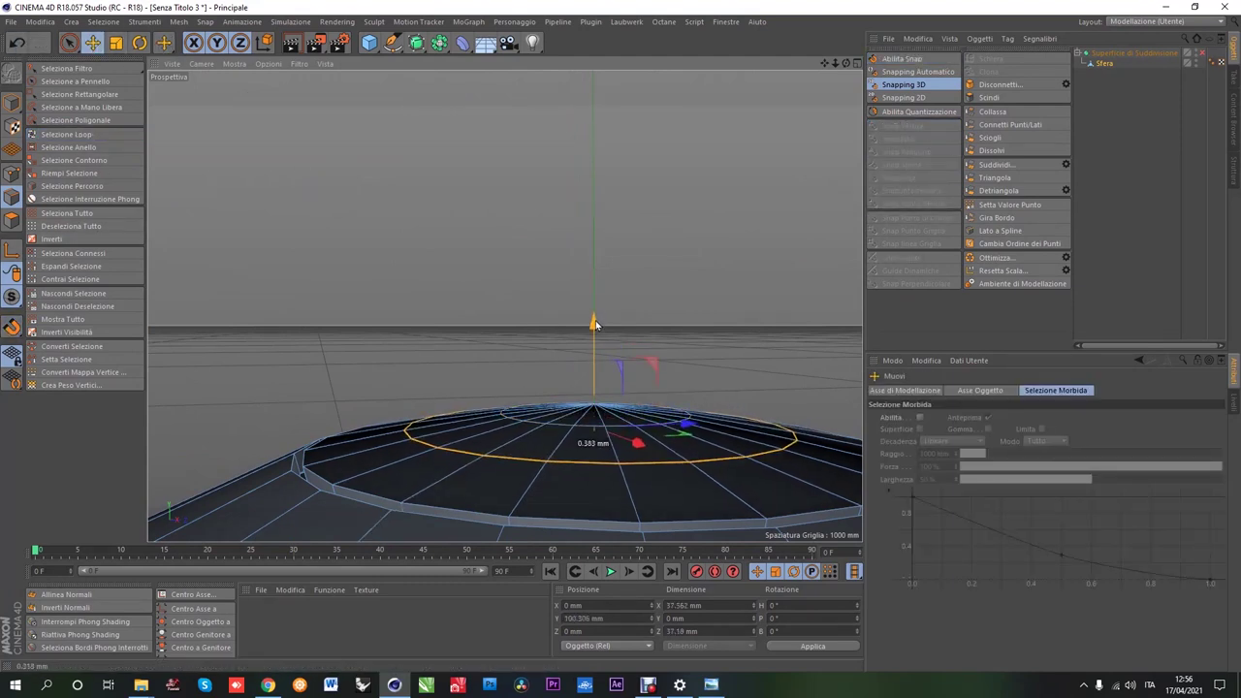
Step: Add another loop cut near the dome's apex, forming a small central ring
scroll(578, 440, up, 5)
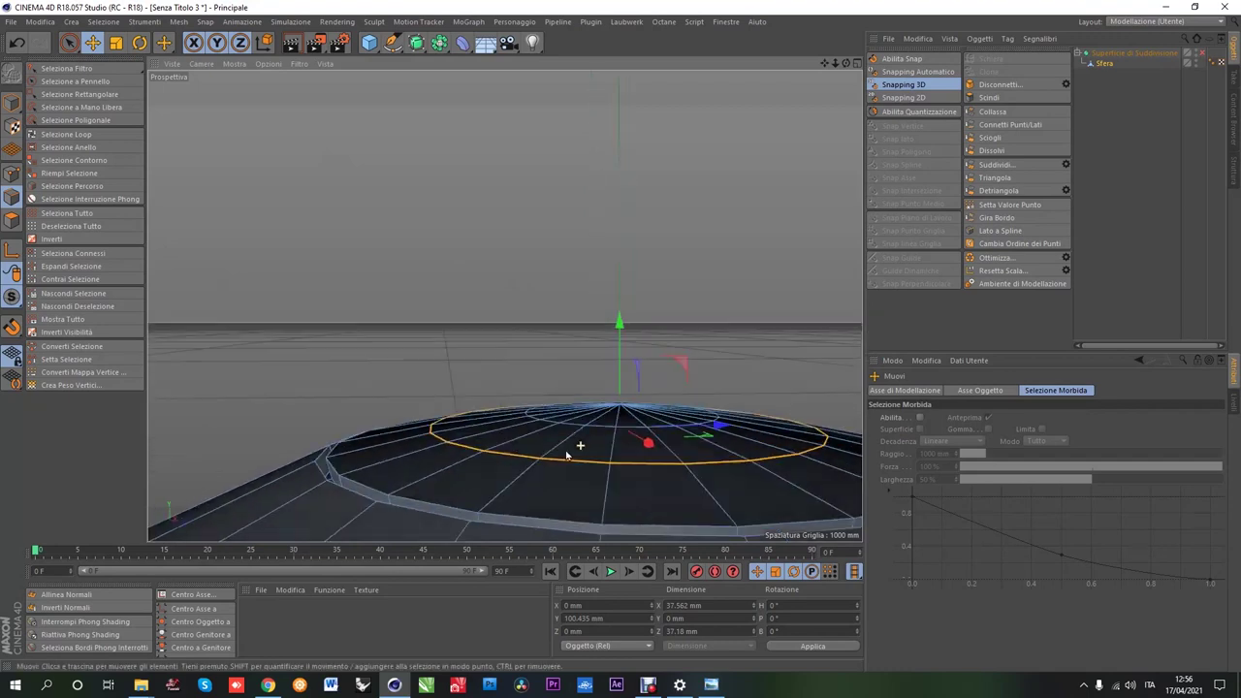
right_click(590, 410)
click(599, 411)
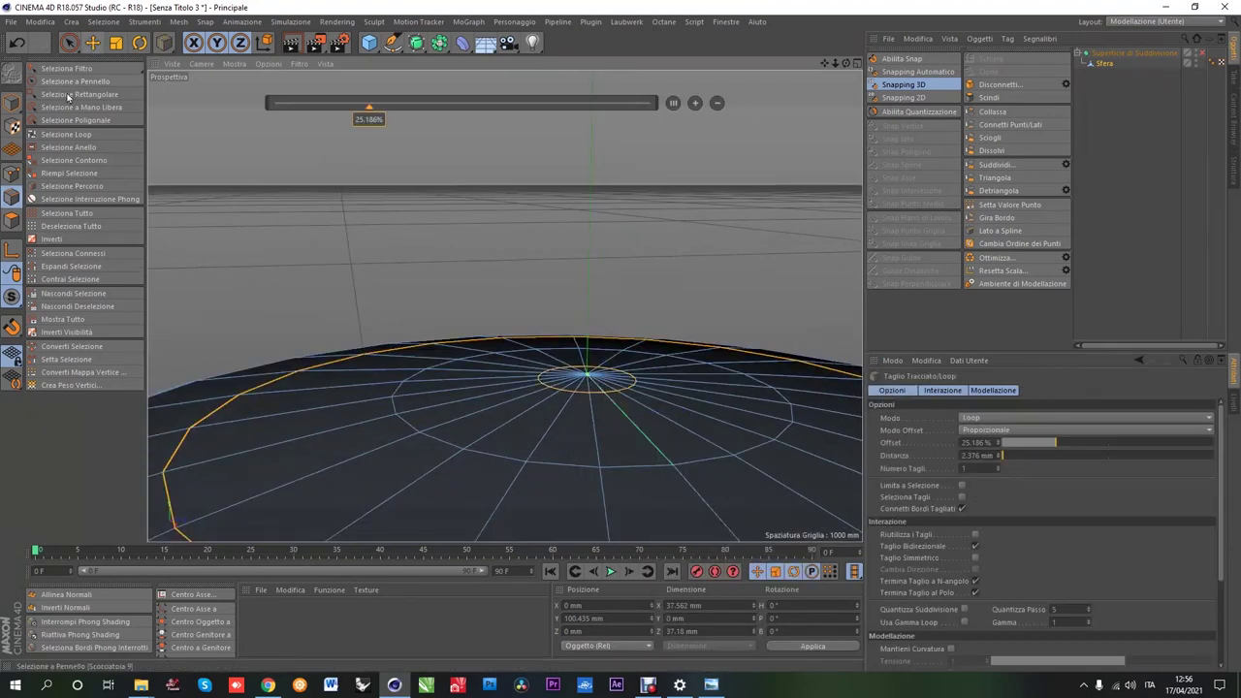
click(65, 133)
click(604, 399)
alt+drag(603, 402, 556, 434)
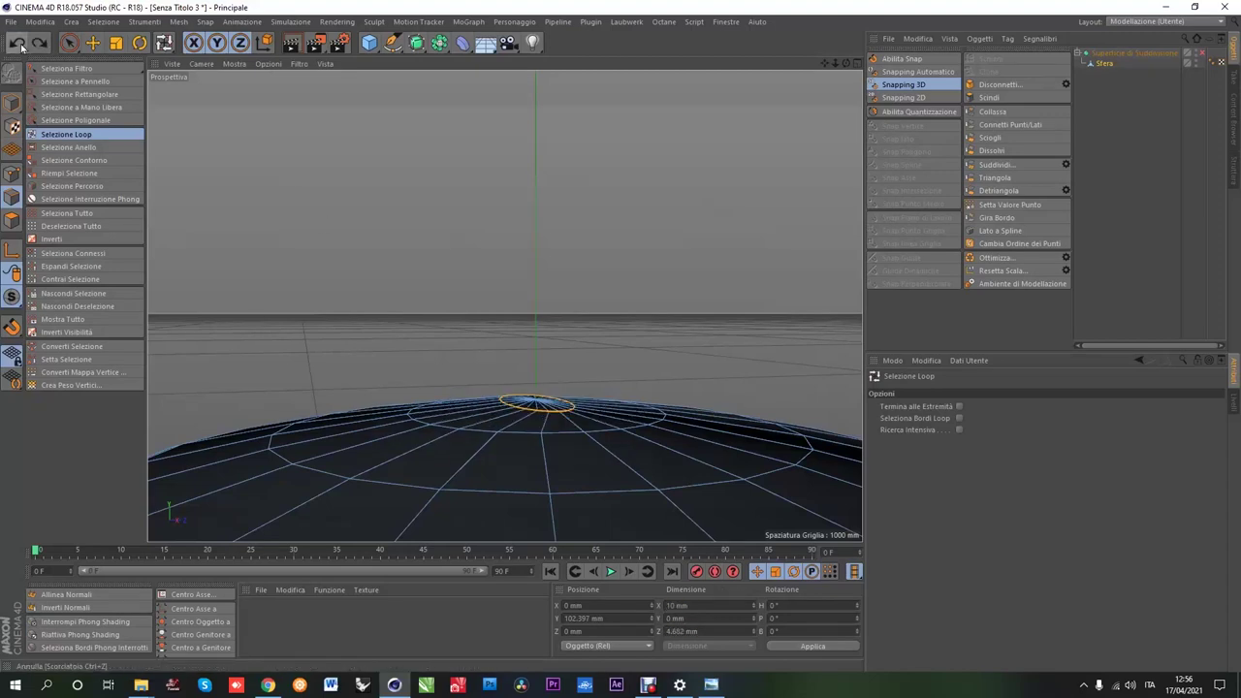
mouse_move(581, 466)
alt+mouse_down()
mouse_move(546, 435)
mouse_move(553, 376)
mouse_move(466, 357)
alt+mouse_up()
Step: Select the inner cap polygons and flatten them to a Y size of 0
right_click(523, 388)
click(543, 396)
text(0)
key(Return)
key(e)
Step: Extrude the cap downward about 4.2 mm to sink a small dimple atop the dome
right_click(554, 383)
click(528, 388)
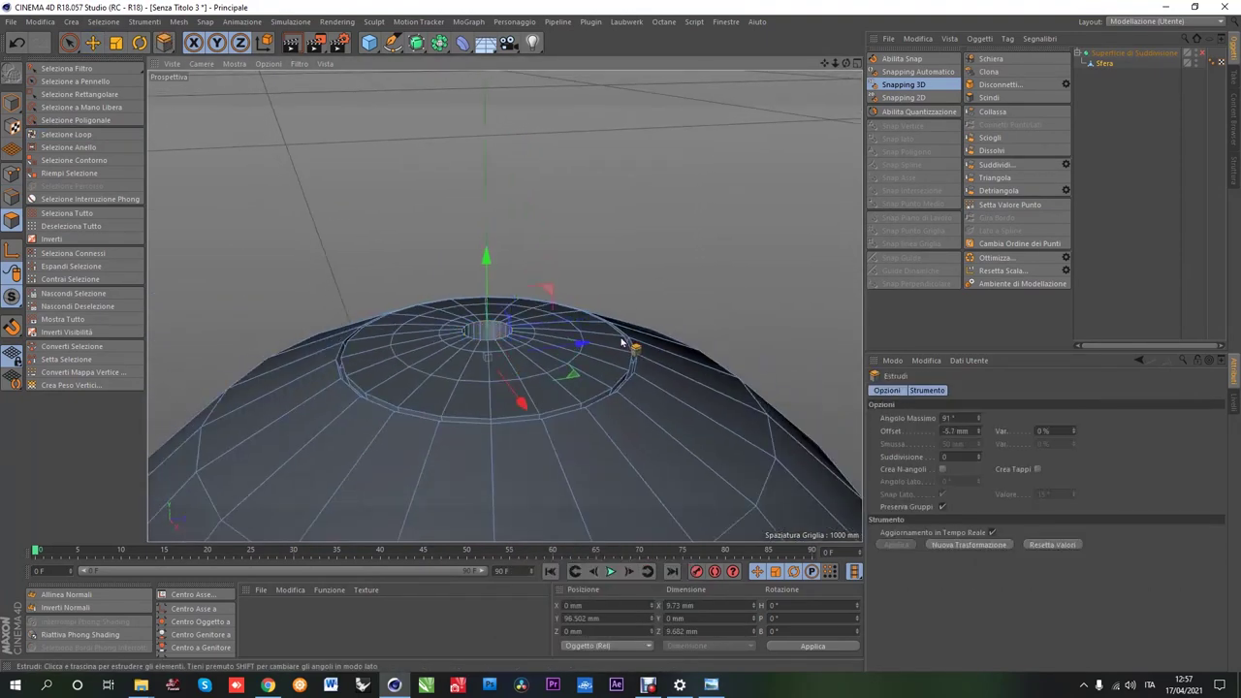
alt+drag(494, 315, 185, 180)
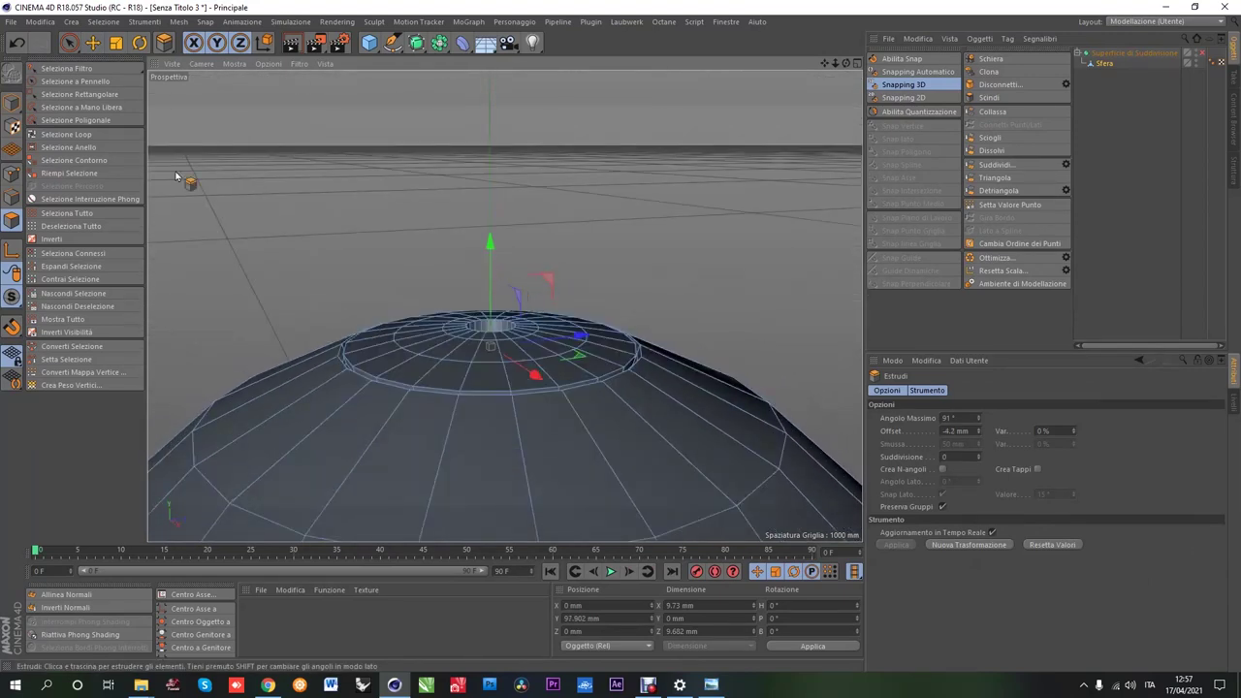
key(Return)
key(e)
mouse_move(247, 153)
alt+mouse_down()
mouse_move(689, 318)
mouse_move(457, 296)
alt+mouse_up()
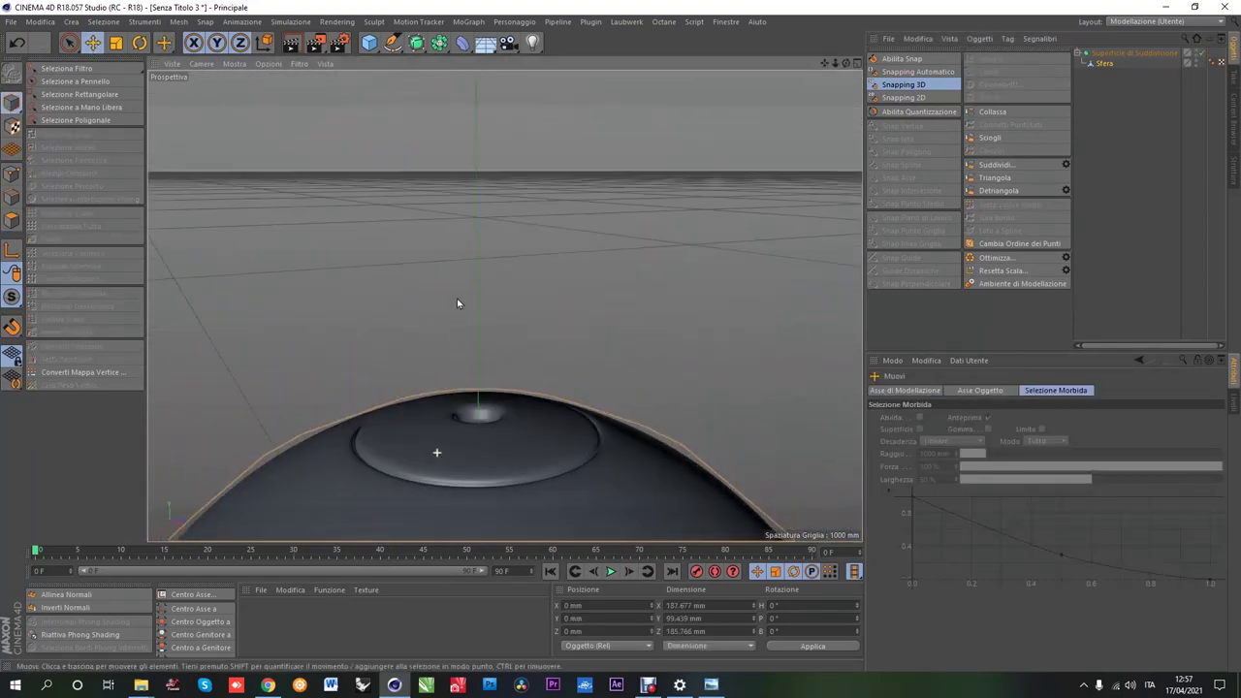
click(1208, 62)
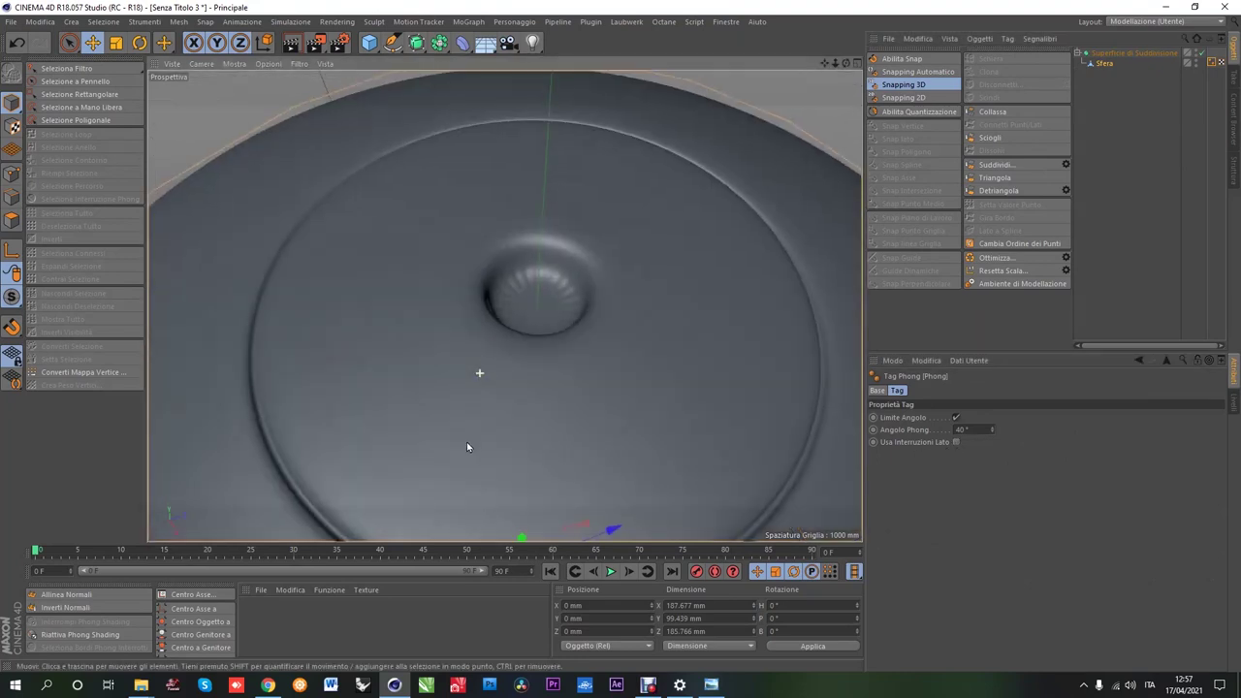
Step: Bevel the pit ring and the two recess rim loops at 0.5 mm with one subdivision
right_click(409, 279)
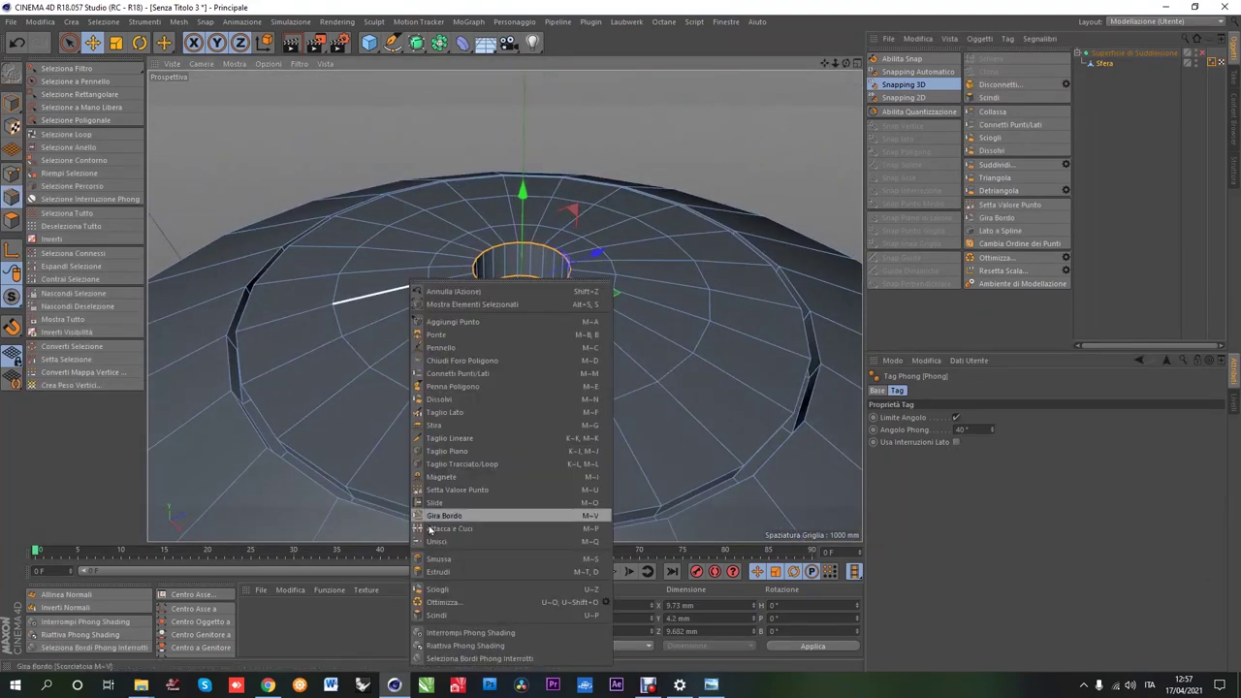
click(456, 515)
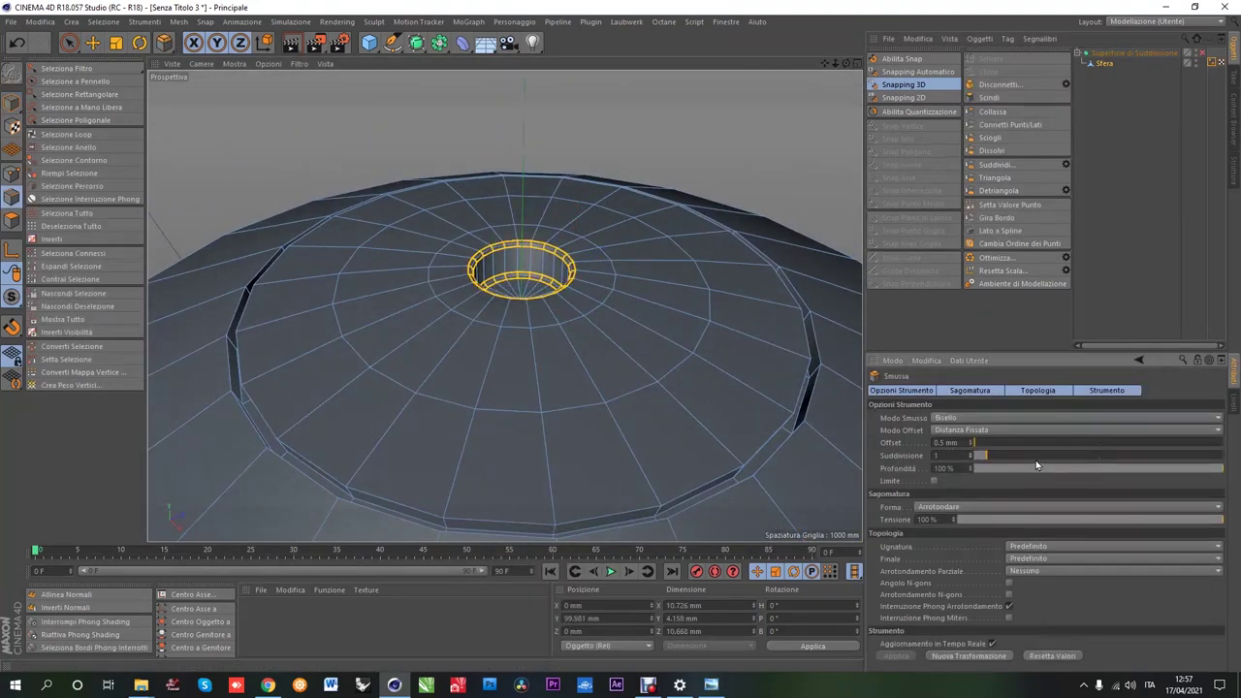
click(66, 134)
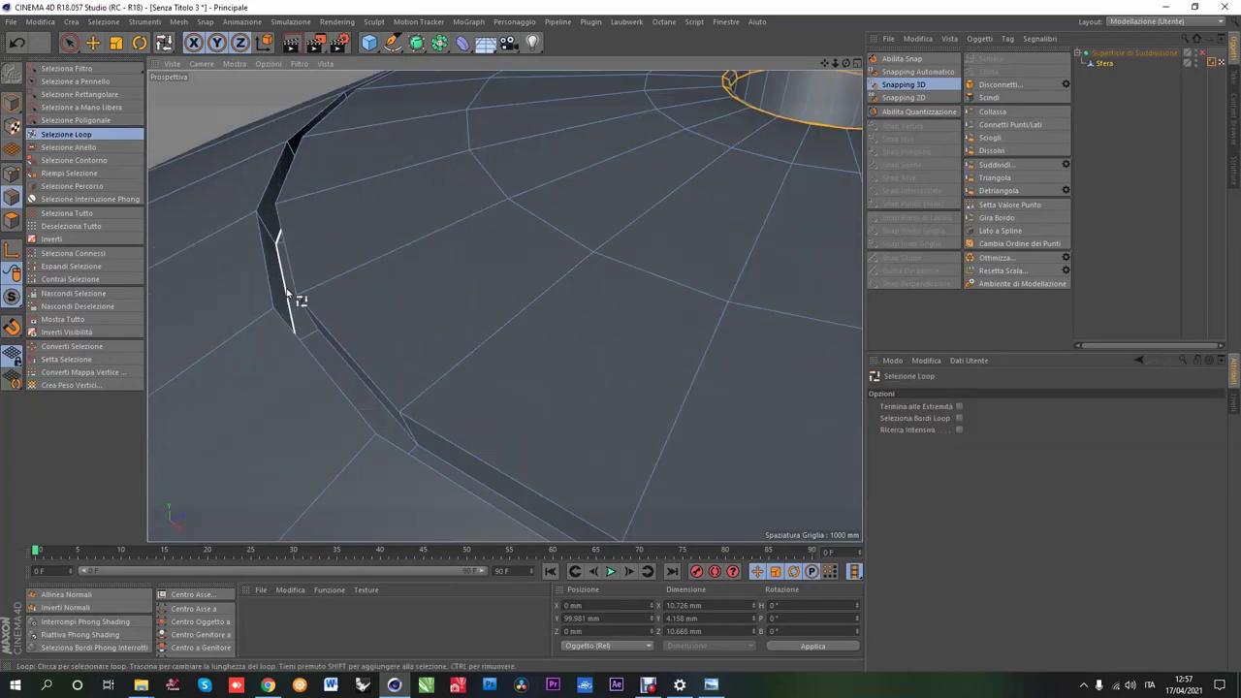
click(288, 296)
shift+click(310, 323)
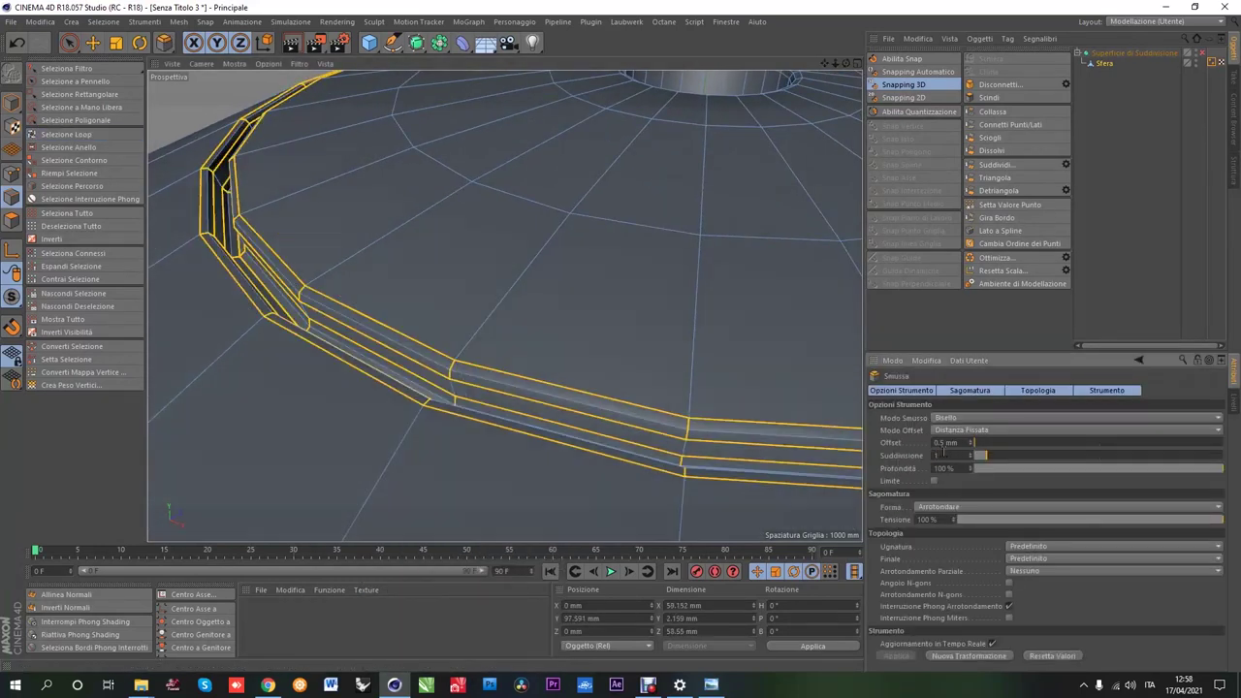
mouse_move(485, 368)
alt+mouse_down()
mouse_move(486, 409)
mouse_move(435, 319)
alt+mouse_up()
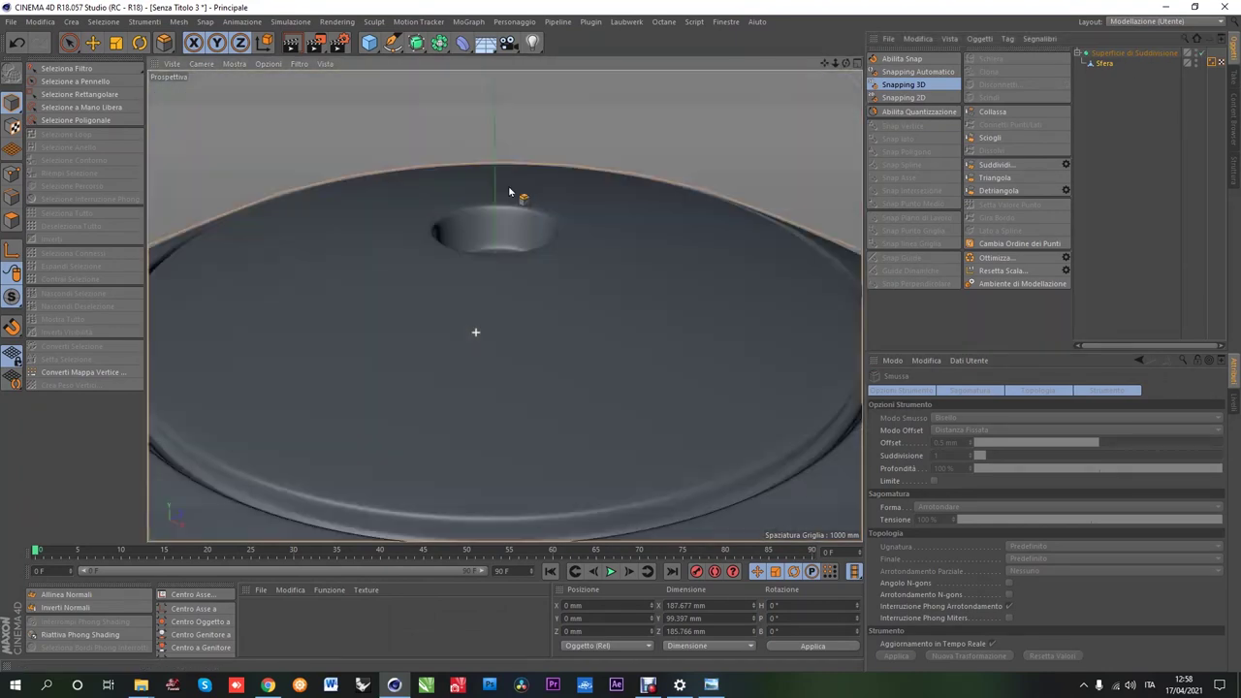
key(e)
mouse_move(453, 239)
alt+mouse_down()
mouse_move(432, 306)
mouse_move(434, 253)
mouse_move(465, 274)
alt+mouse_up()
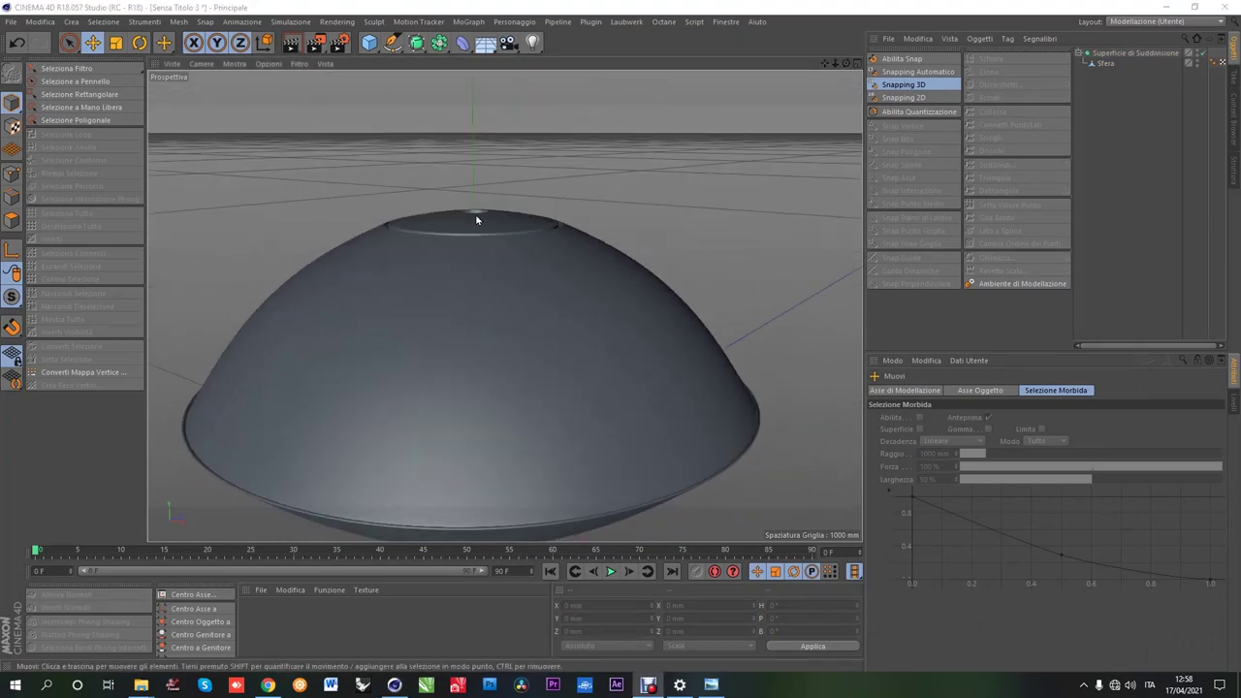
key(ctrl+z)
scroll(426, 258, up, 5)
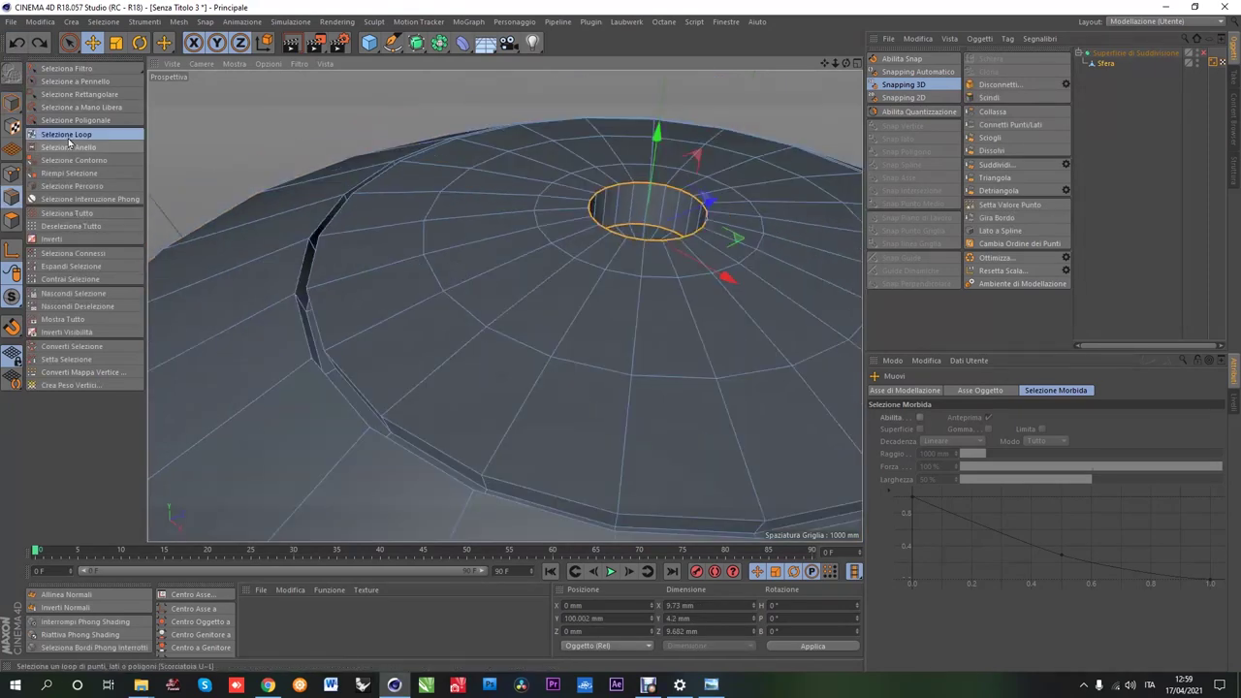
Step: Loop-select the recess's two outer edge loops and bevel them at 0.5 mm, zero subdivisions
click(68, 136)
click(321, 356)
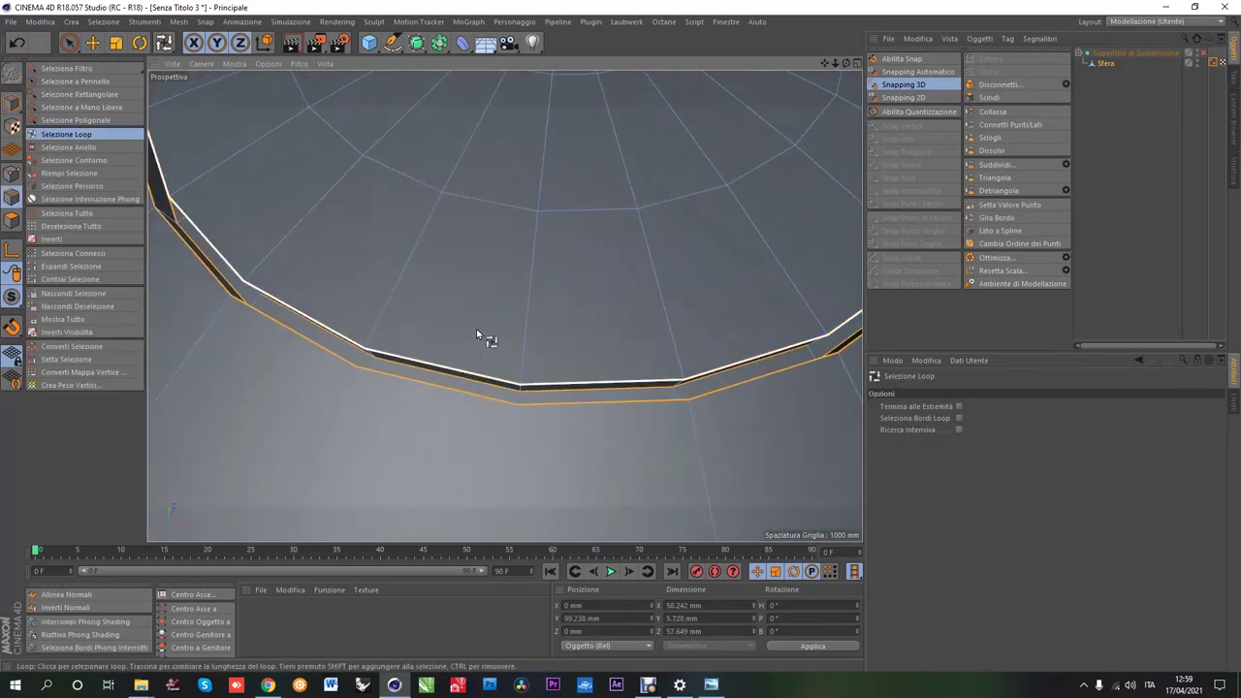
right_click(476, 329)
click(524, 456)
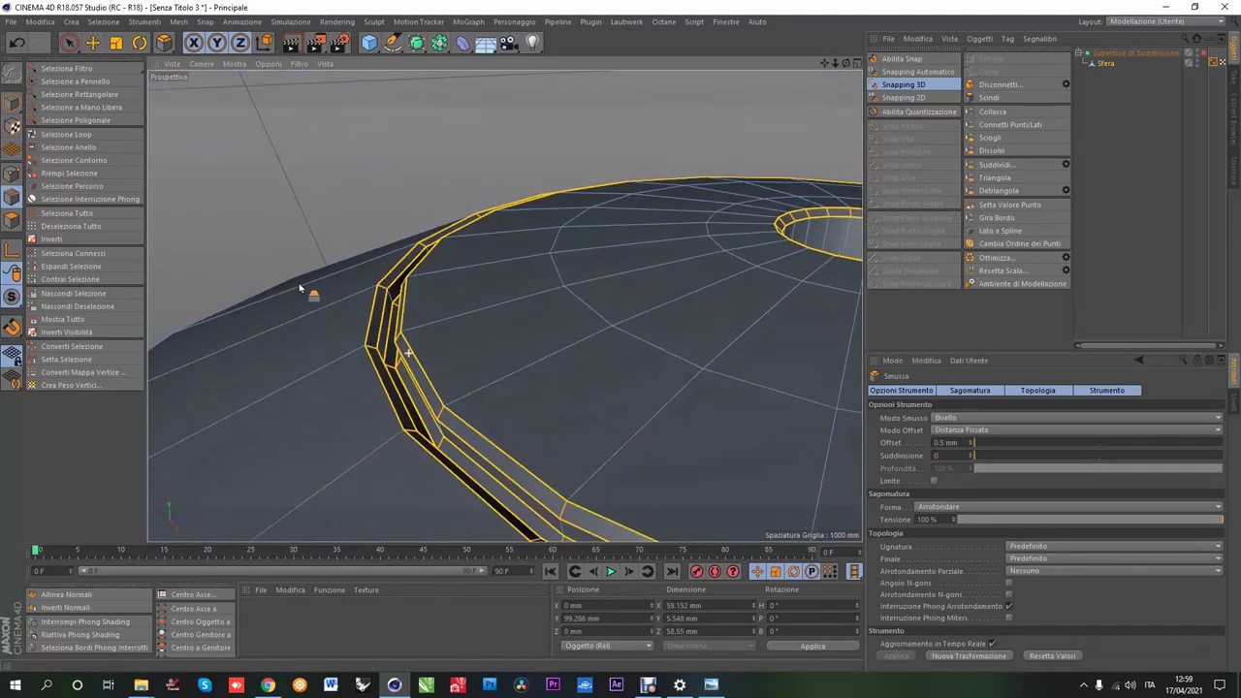
alt+drag(297, 285, 543, 248)
scroll(542, 248, up, 5)
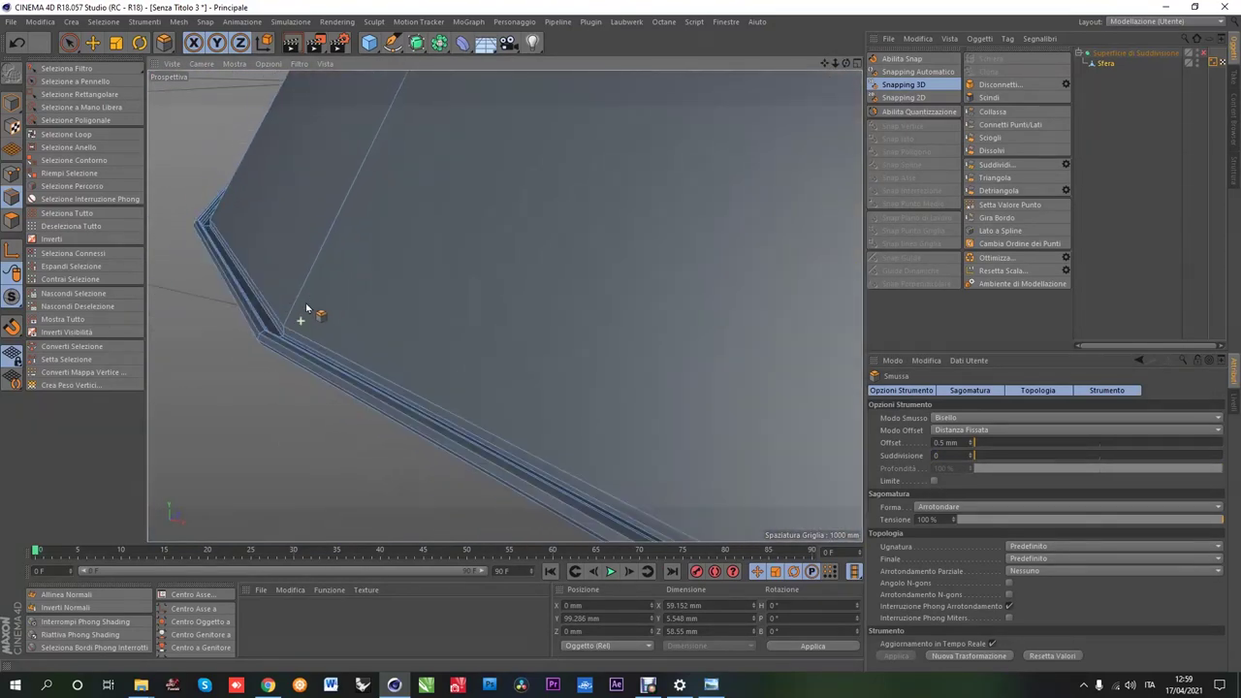
scroll(310, 318, down, 5)
Step: Enable Subdivision Surface smoothing on the dome and inspect the crisp groove from top and side
click(1189, 54)
key(e)
scroll(449, 318, up, 2)
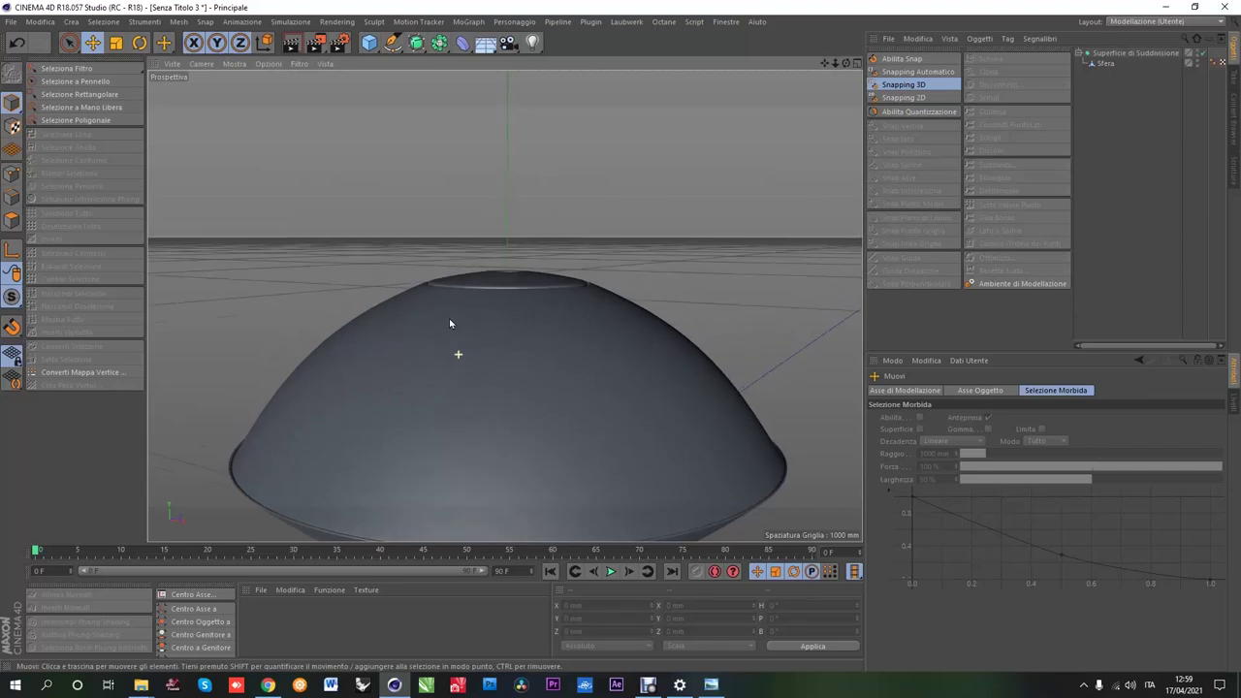
alt+drag(449, 318, 501, 431)
scroll(383, 260, up, 5)
scroll(387, 267, down, 3)
scroll(407, 279, up, 4)
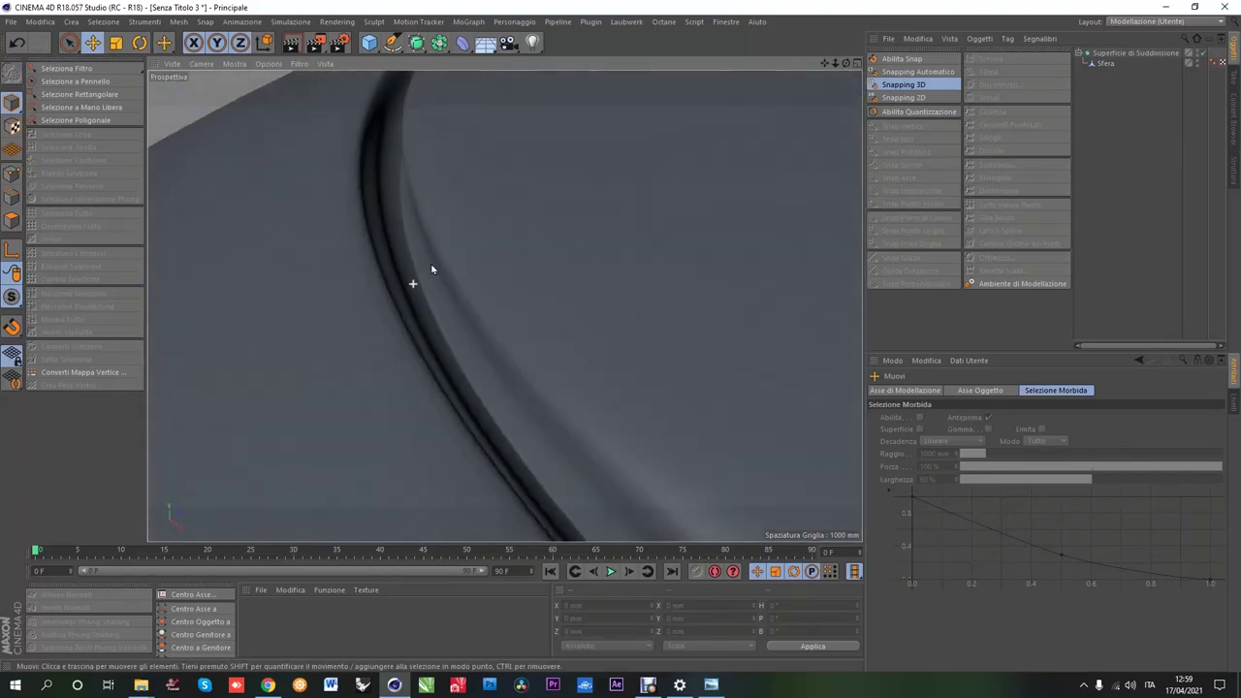
scroll(417, 276, down, 3)
scroll(423, 271, down, 4)
scroll(454, 385, down, 1)
alt+drag(501, 407, 498, 227)
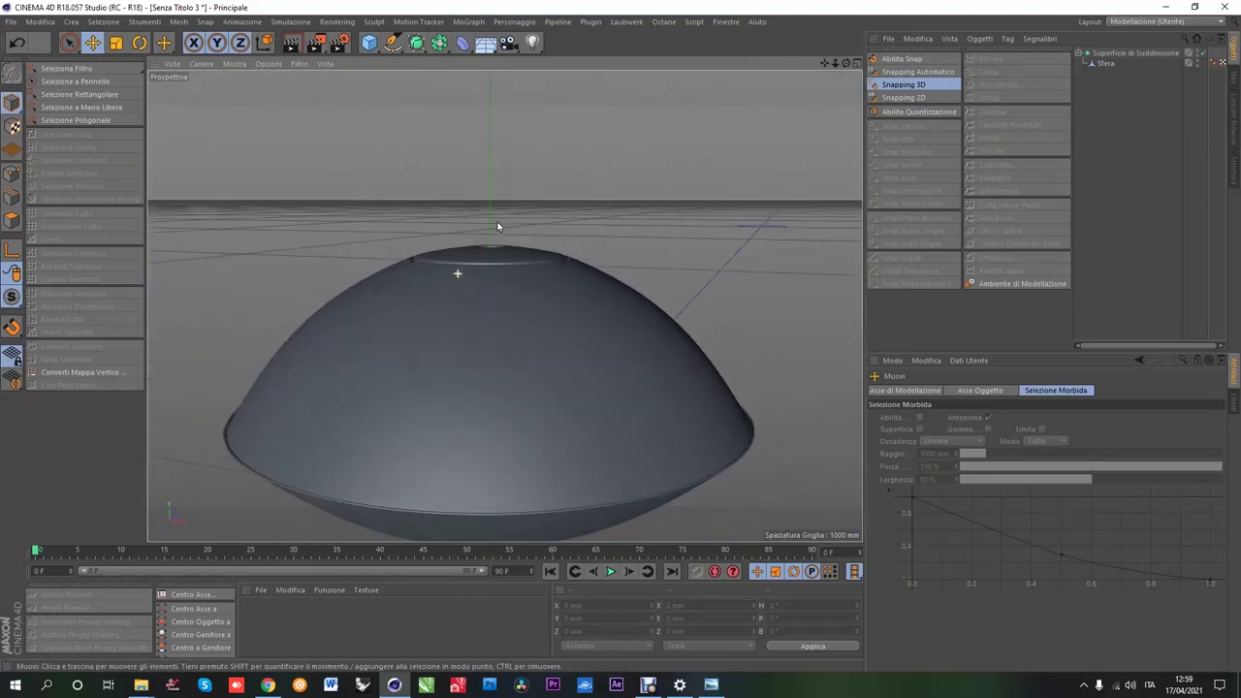
scroll(474, 318, down, 3)
scroll(471, 309, up, 1)
mouse_move(471, 308)
alt+mouse_down()
mouse_move(507, 373)
mouse_move(549, 374)
mouse_move(498, 297)
mouse_move(532, 374)
mouse_move(459, 288)
mouse_move(535, 280)
mouse_move(506, 288)
mouse_move(509, 397)
alt+mouse_up()
Step: Select a polygon on the dome's side and inset it into a smaller face
click(456, 334)
scroll(455, 335, up, 3)
click(12, 220)
click(75, 82)
mouse_move(285, 213)
alt+mouse_down()
mouse_move(584, 207)
mouse_move(480, 355)
mouse_move(630, 400)
alt+mouse_up()
click(480, 356)
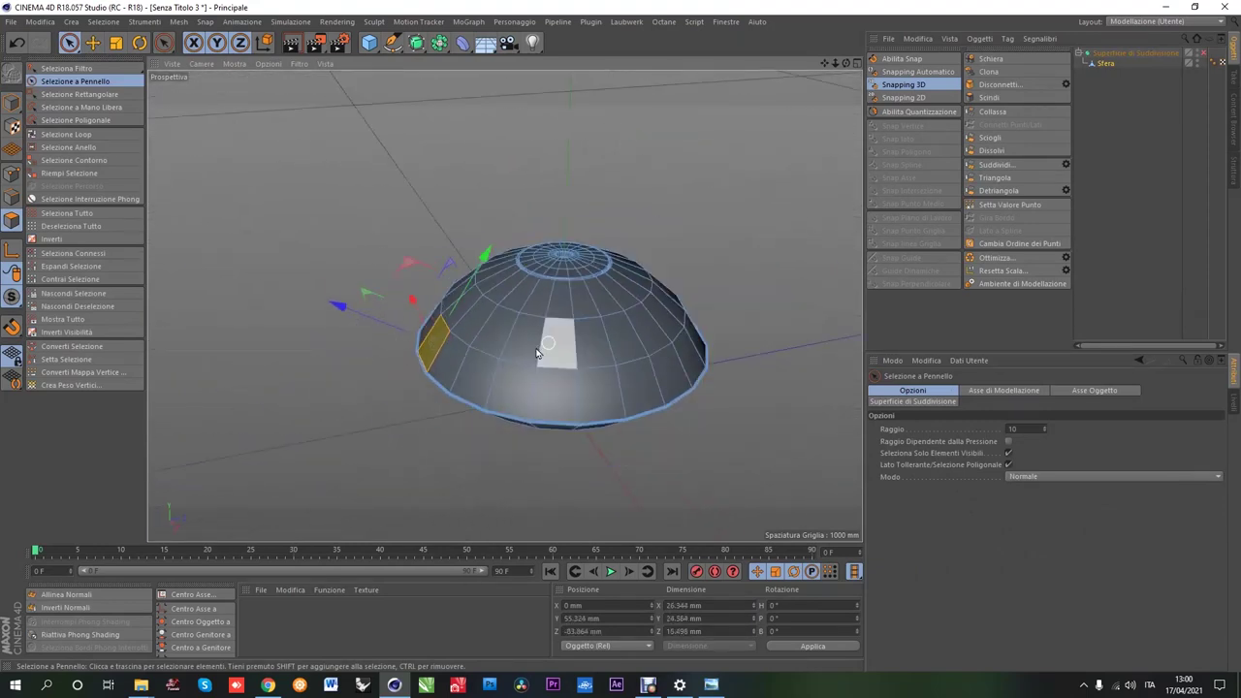
right_click(630, 400)
click(632, 399)
drag(620, 337, 601, 337)
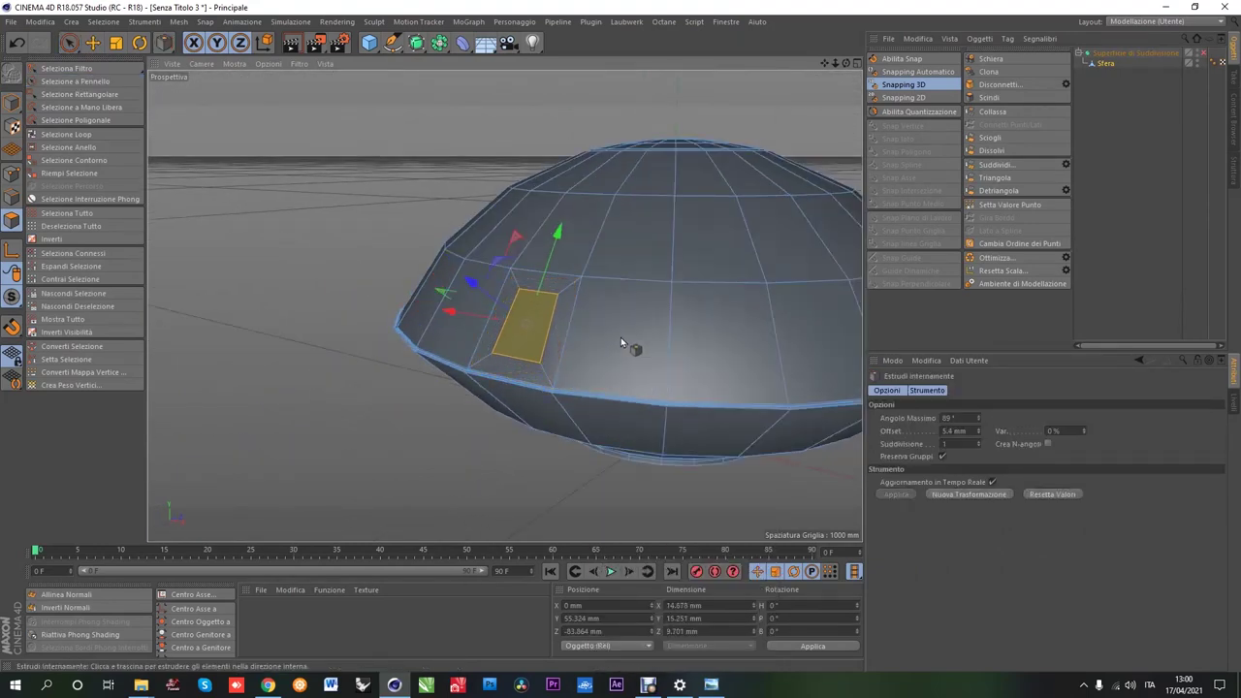
Step: Extrude the inset face outward into a lug and scale it vertically to about 90%
key(t)
right_click(630, 281)
click(645, 291)
drag(645, 291, 625, 341)
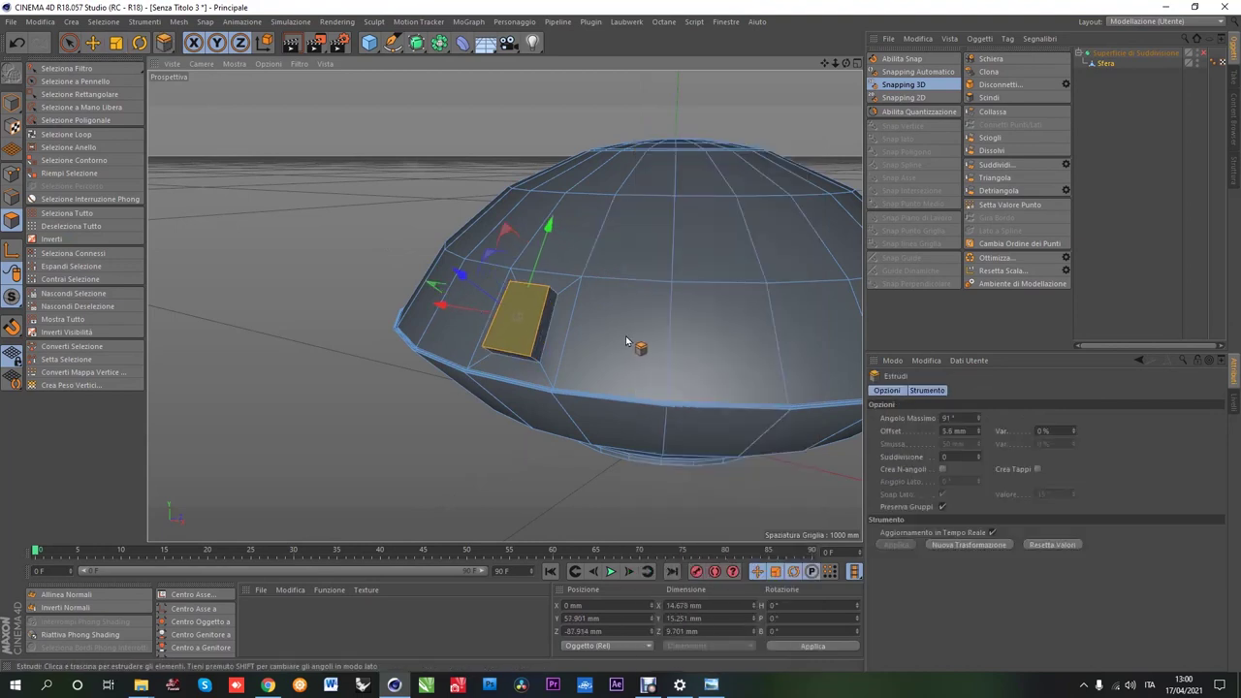
key(t)
drag(524, 206, 524, 216)
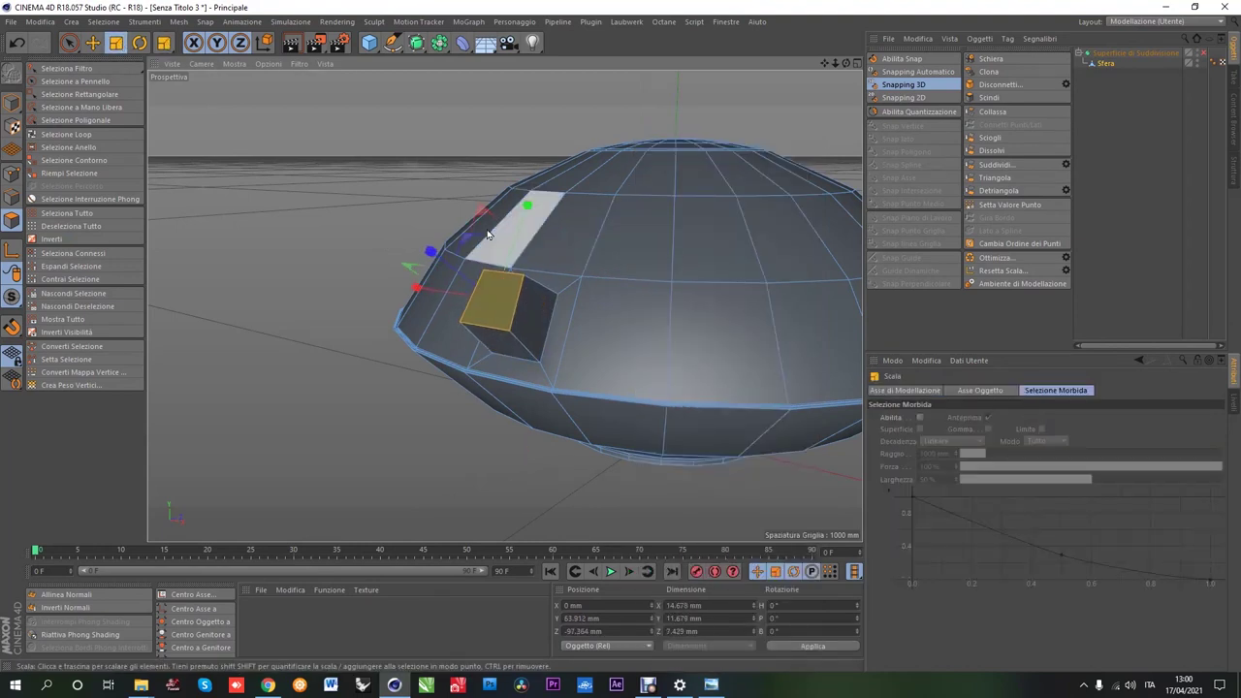
alt+drag(636, 324, 575, 172)
Step: Extrude a side face outward for the spout and tilt its end face about 4.7 degrees
key(e)
right_click(487, 252)
click(543, 386)
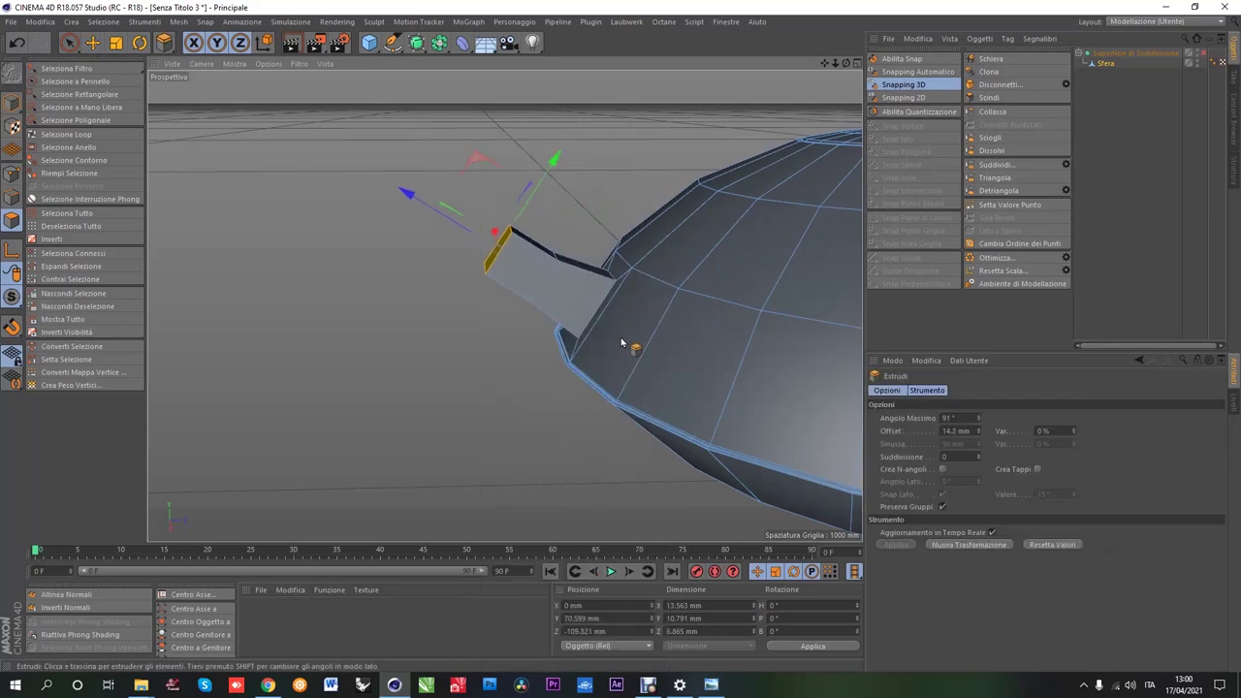
key(e)
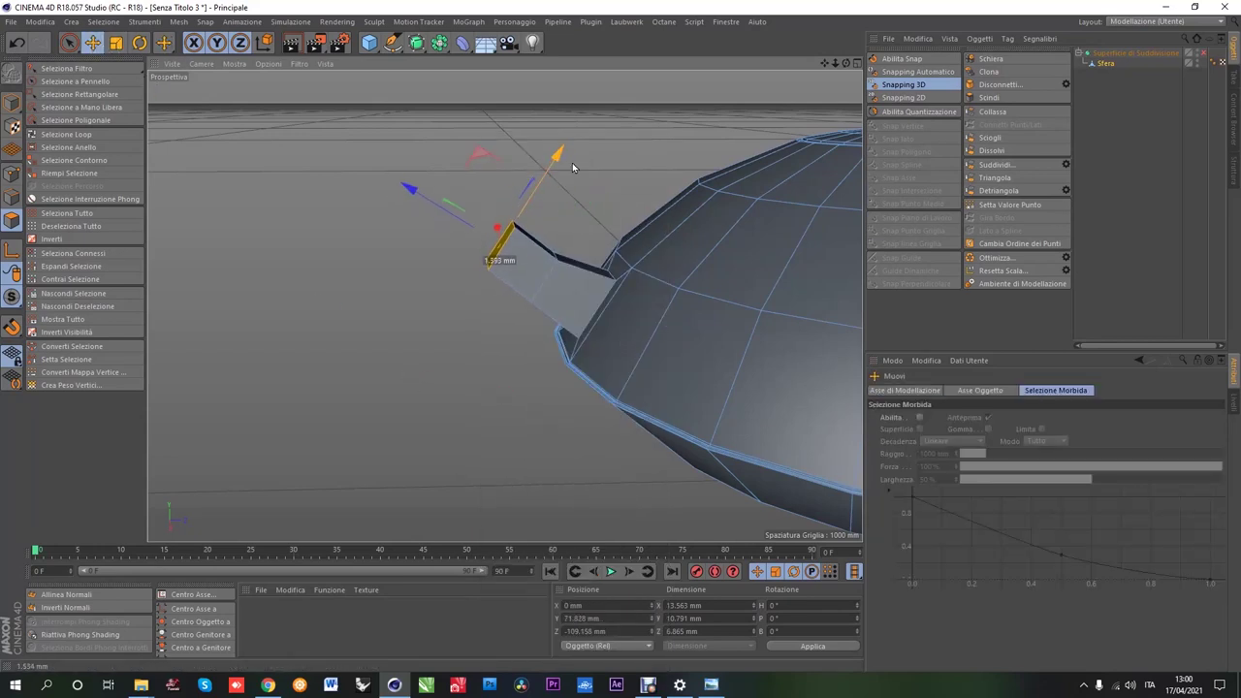
key(r)
alt+drag(571, 163, 565, 238)
mouse_move(565, 237)
mouse_down()
mouse_move(567, 252)
mouse_move(532, 269)
mouse_move(729, 327)
mouse_move(535, 310)
mouse_move(498, 378)
mouse_up()
Step: Scale, move, extrude and rotate the spout's end face further to angle it upward and taper it
key(9)
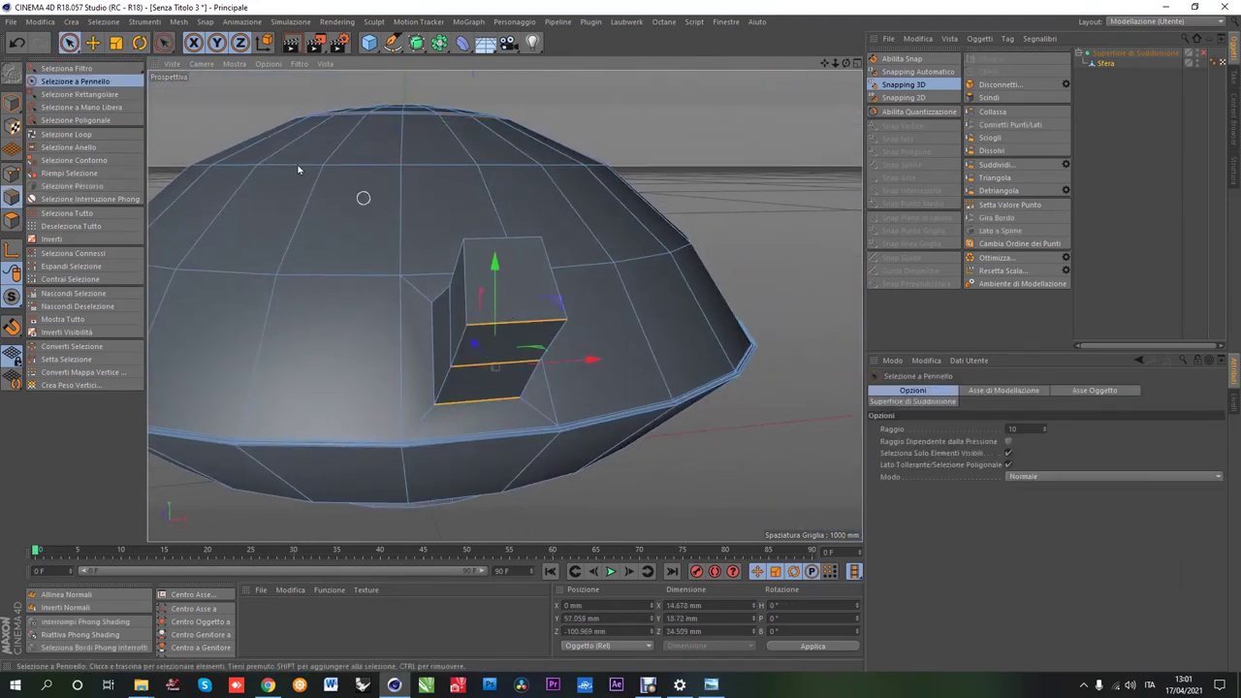
key(t)
mouse_move(585, 359)
alt+mouse_down()
mouse_move(614, 334)
mouse_move(620, 274)
mouse_move(416, 266)
mouse_move(390, 319)
mouse_move(542, 310)
mouse_move(171, 263)
mouse_move(445, 274)
mouse_move(417, 281)
alt+mouse_up()
key(e)
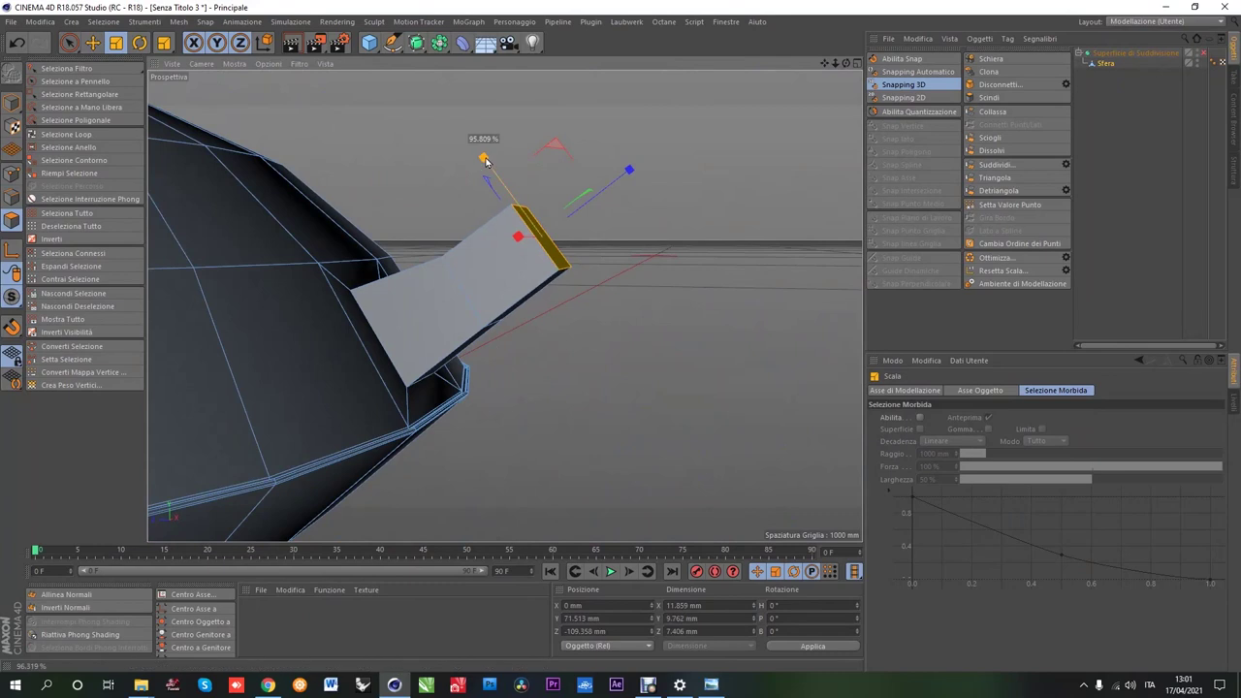
alt+drag(480, 158, 311, 399)
key(d)
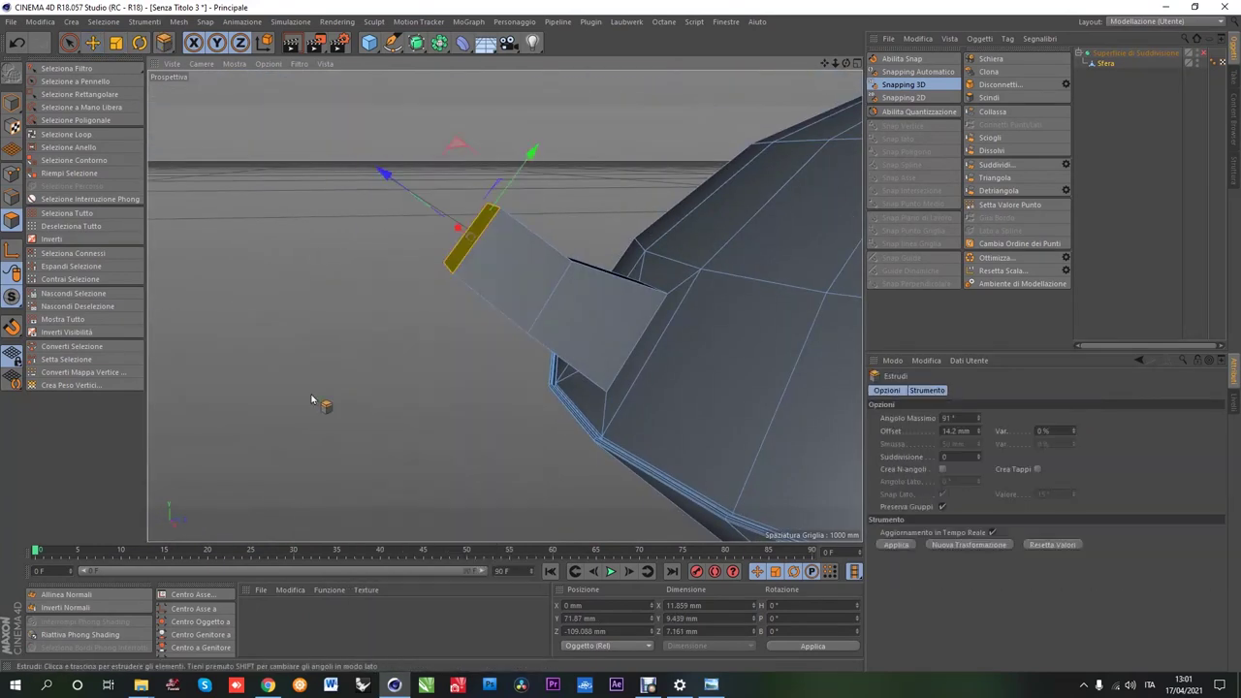
key(r)
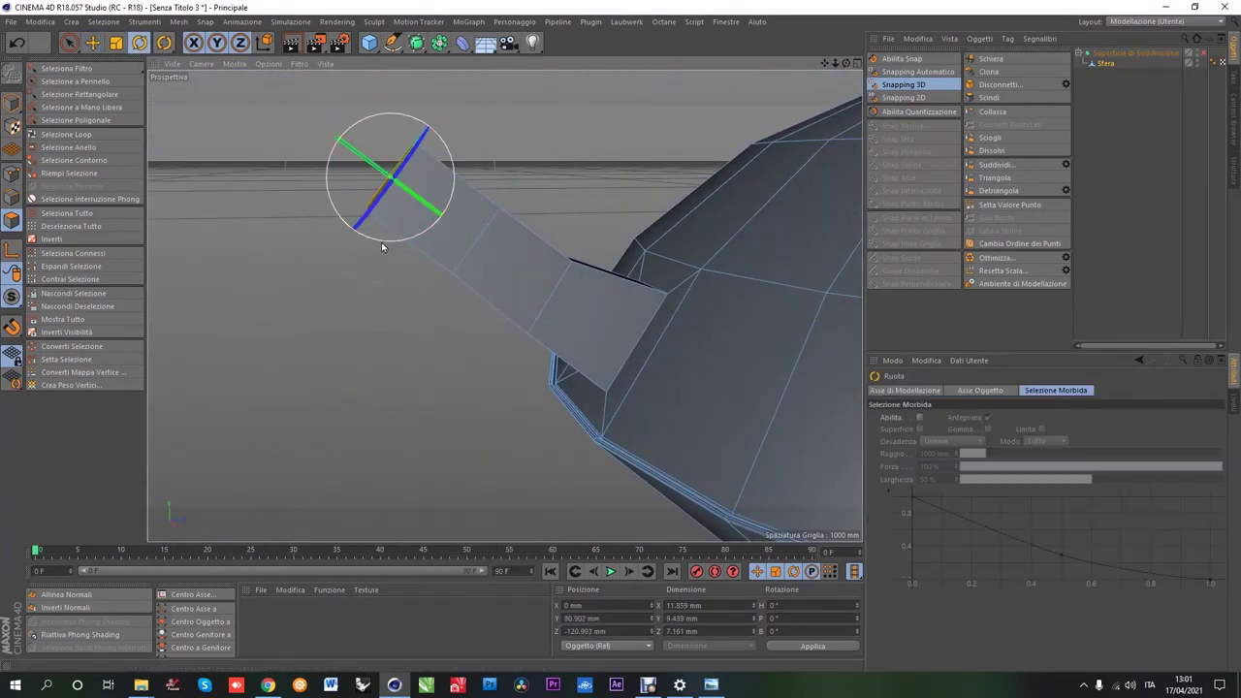
mouse_move(148, 167)
alt+mouse_down()
mouse_move(360, 285)
mouse_move(436, 302)
mouse_move(106, 76)
alt+mouse_up()
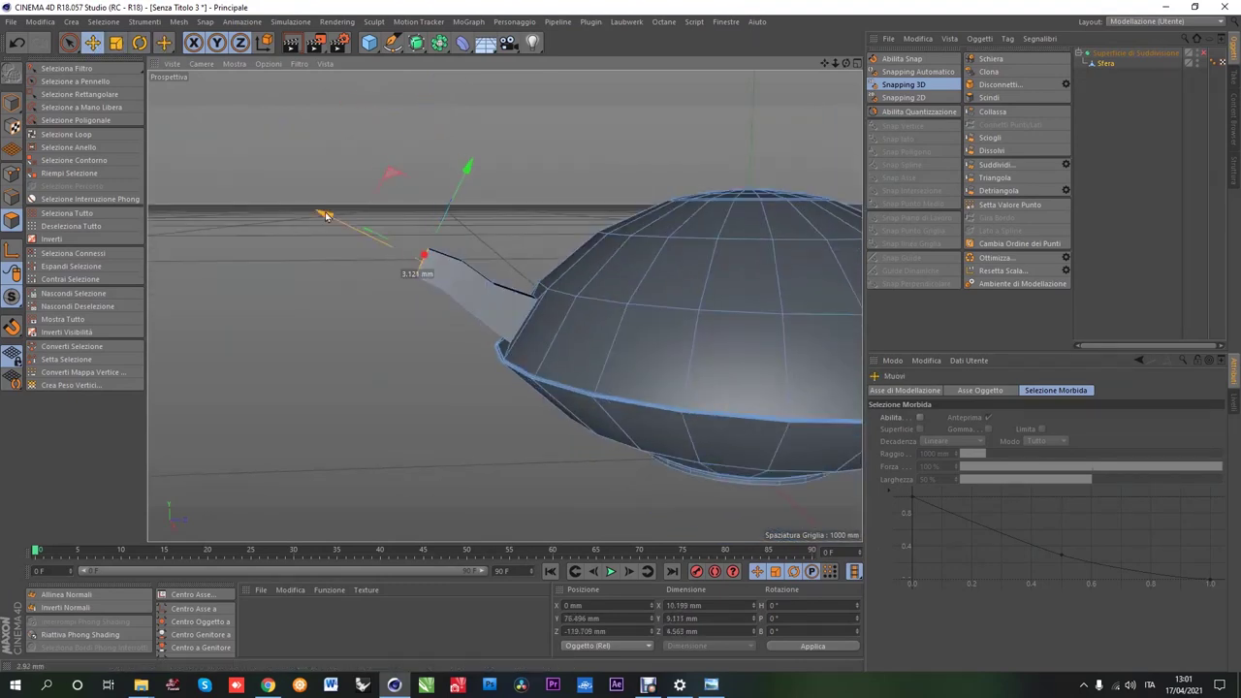
alt+drag(326, 215, 501, 294)
scroll(410, 268, up, 5)
Step: Inset the spout tip face and push it inward to hollow the opening
right_click(284, 272)
click(302, 399)
mouse_move(302, 399)
mouse_down()
mouse_move(621, 342)
mouse_move(313, 368)
mouse_move(558, 376)
mouse_up()
right_click(312, 339)
click(349, 389)
scroll(446, 367, down, 5)
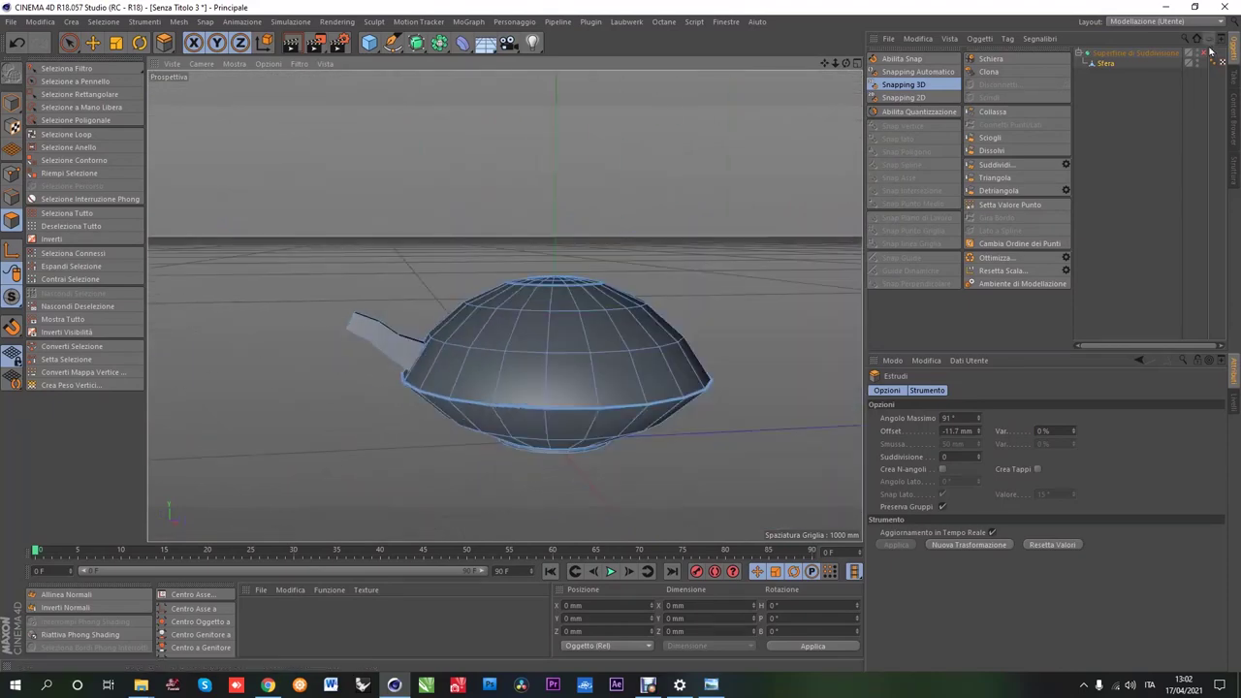
mouse_move(357, 338)
alt+mouse_down()
mouse_move(470, 387)
mouse_move(665, 363)
mouse_move(329, 306)
alt+mouse_up()
scroll(448, 329, down, 5)
key(ctrl+z)
key(ctrl+z)
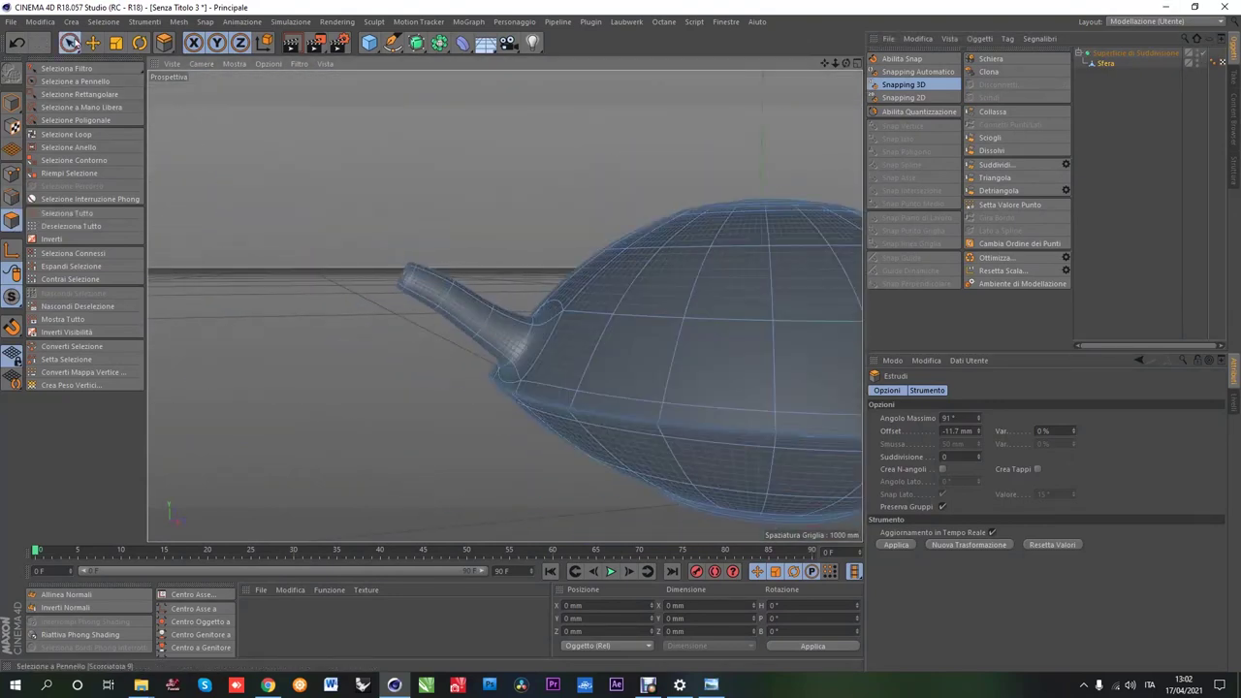
Step: Widen one spout edge loop, then narrow the spout neck loop to about 90%
alt+drag(404, 291, 484, 351)
key(u)
key(l)
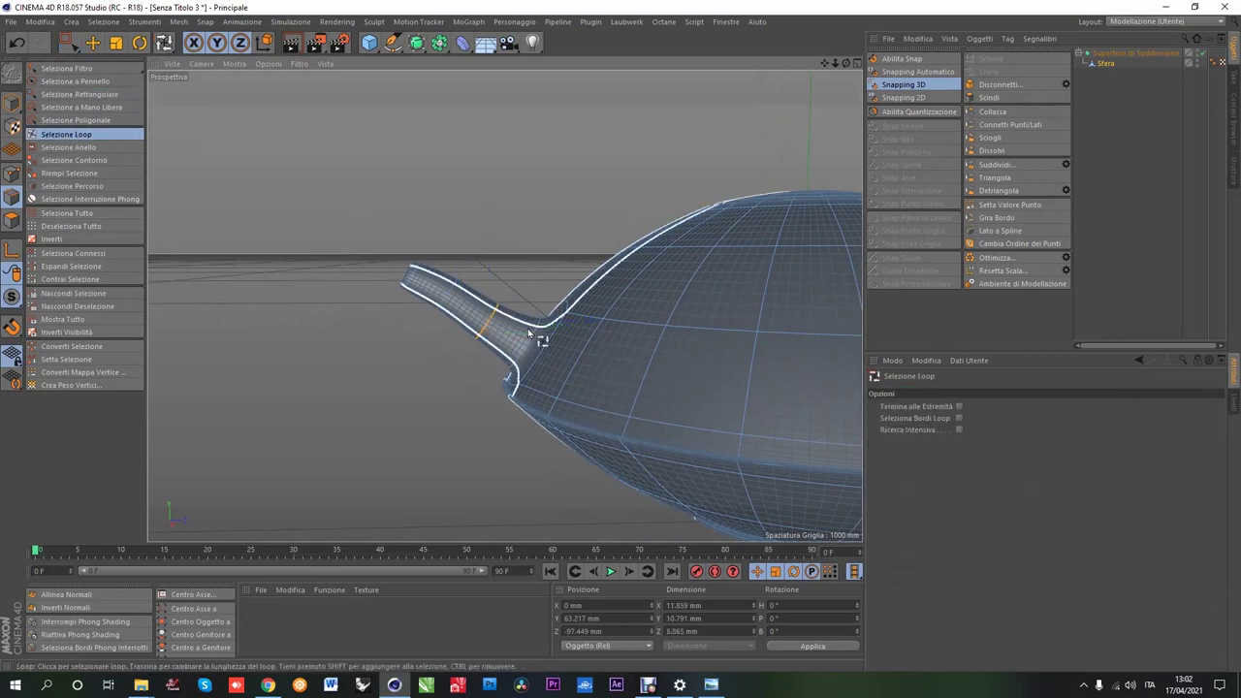
key(t)
drag(294, 189, 305, 297)
key(u)
key(l)
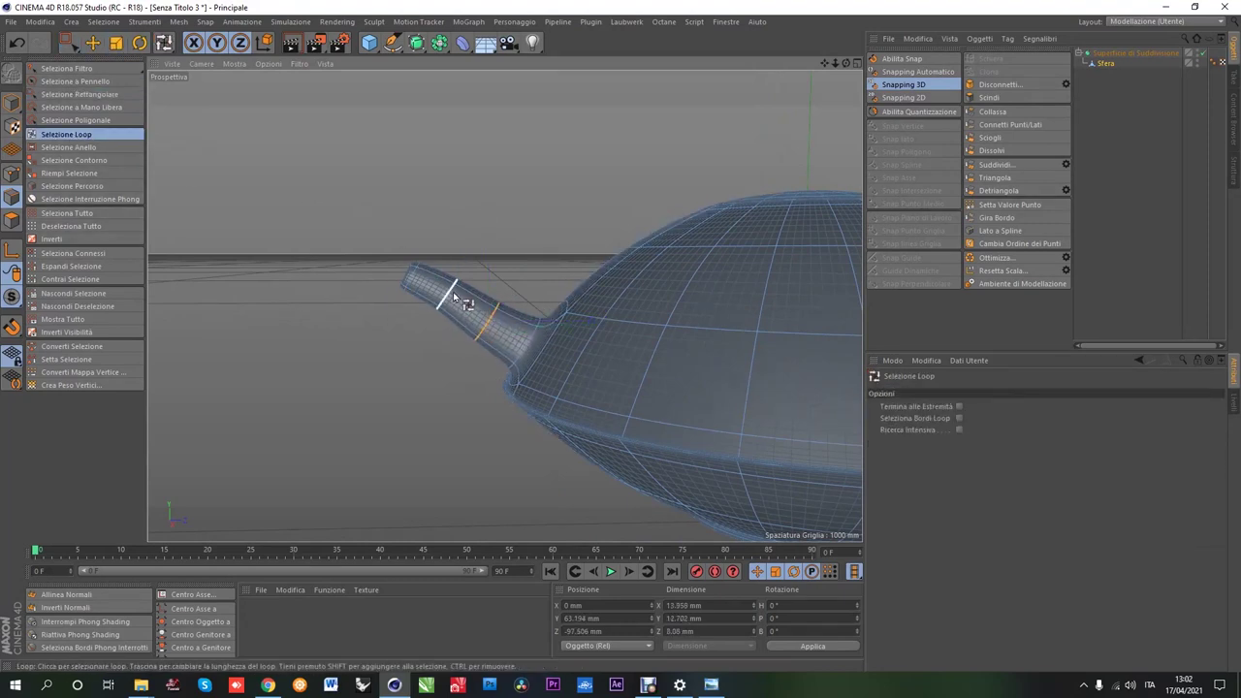
click(110, 51)
drag(363, 243, 311, 265)
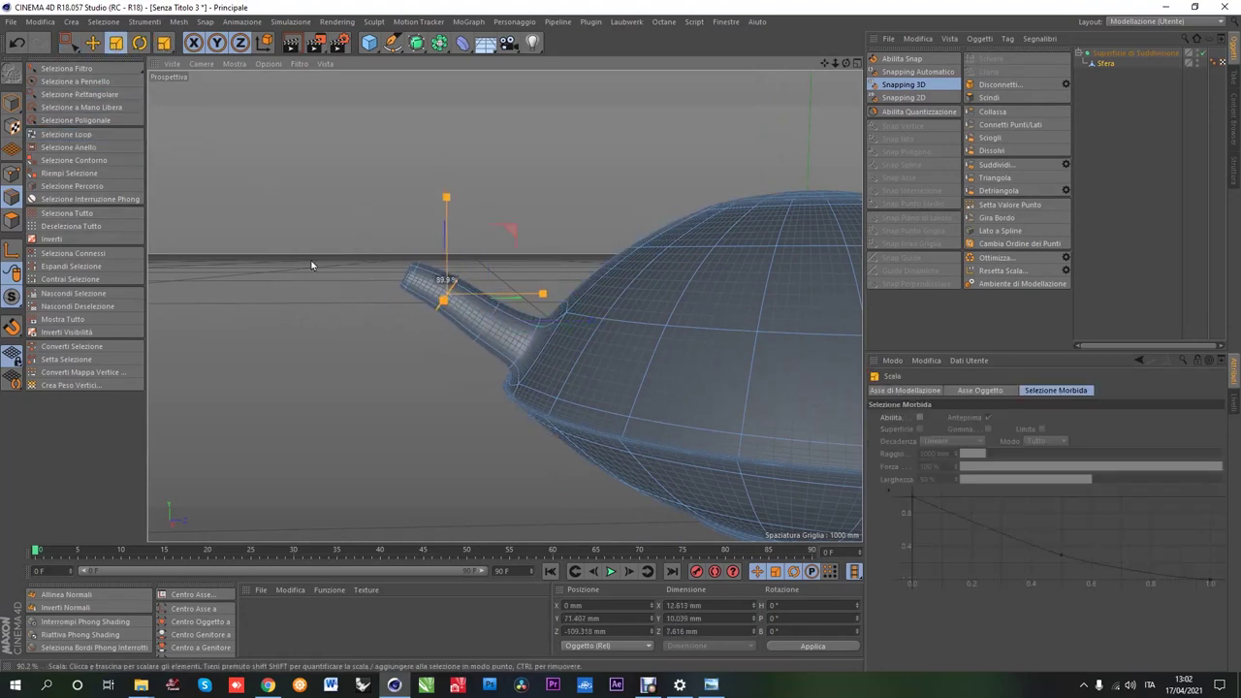
Step: Raise a loop farther along the spout and slide the spout tip loop outward
key(u)
key(l)
click(487, 320)
key(e)
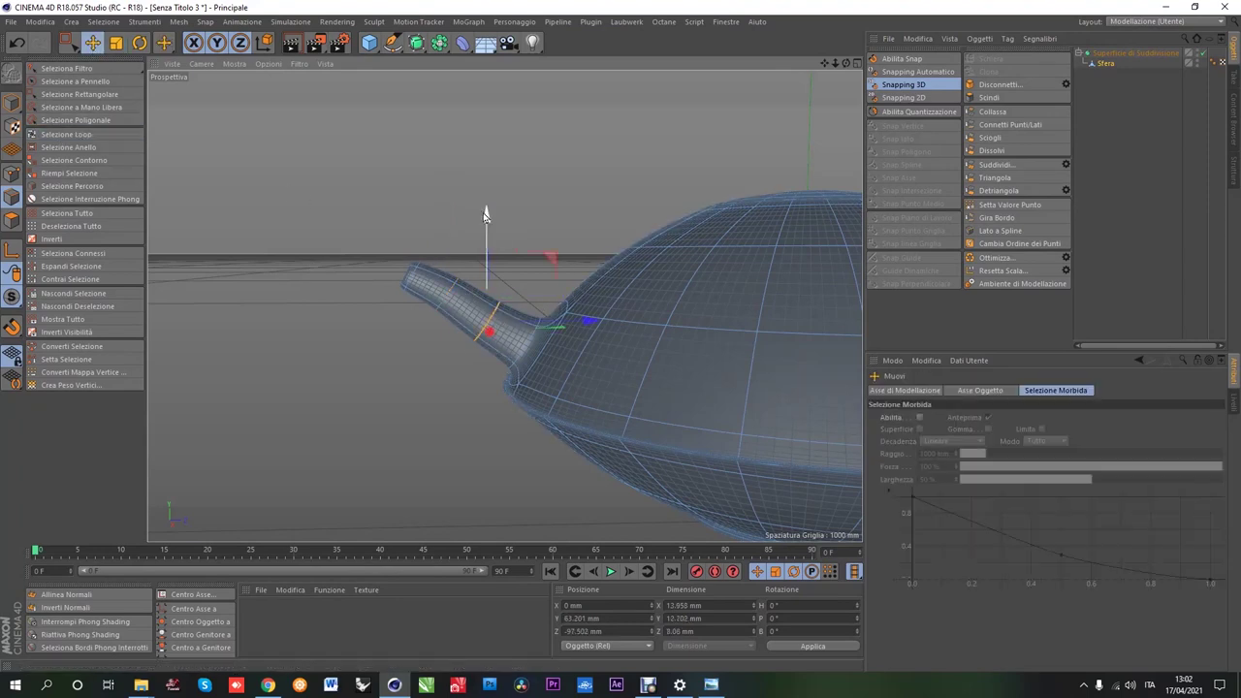
drag(490, 218, 487, 214)
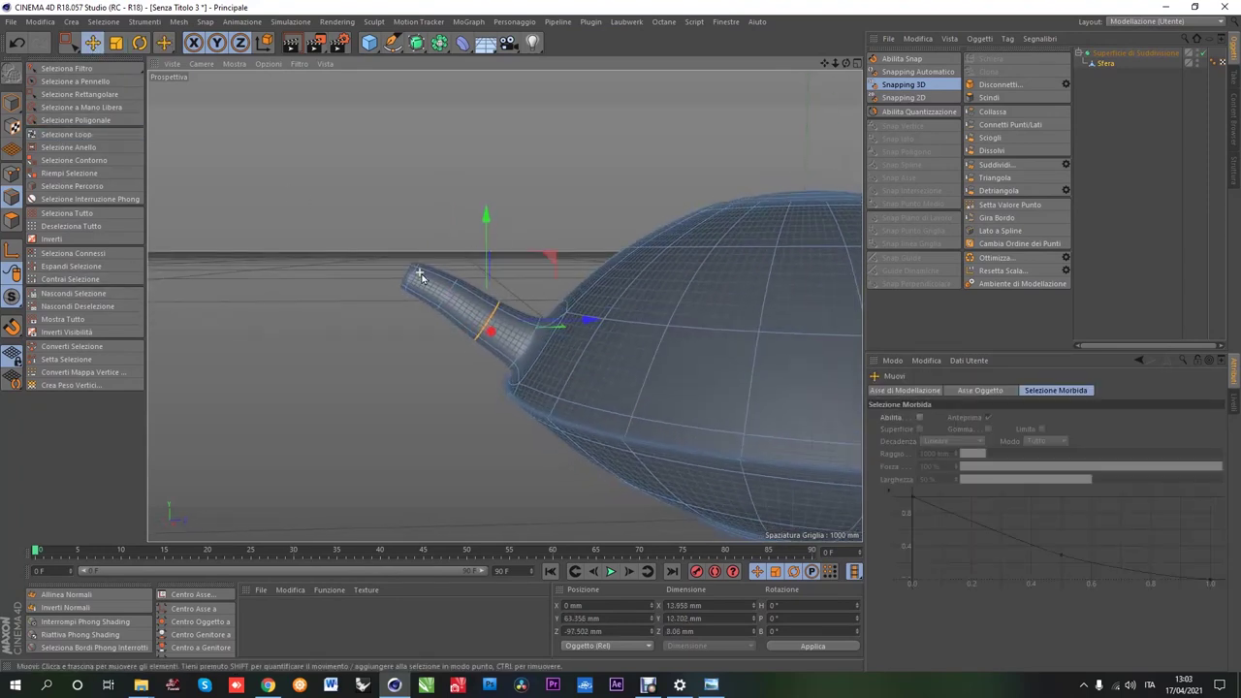
key(0)
alt+drag(436, 326, 584, 319)
scroll(504, 291, up, 5)
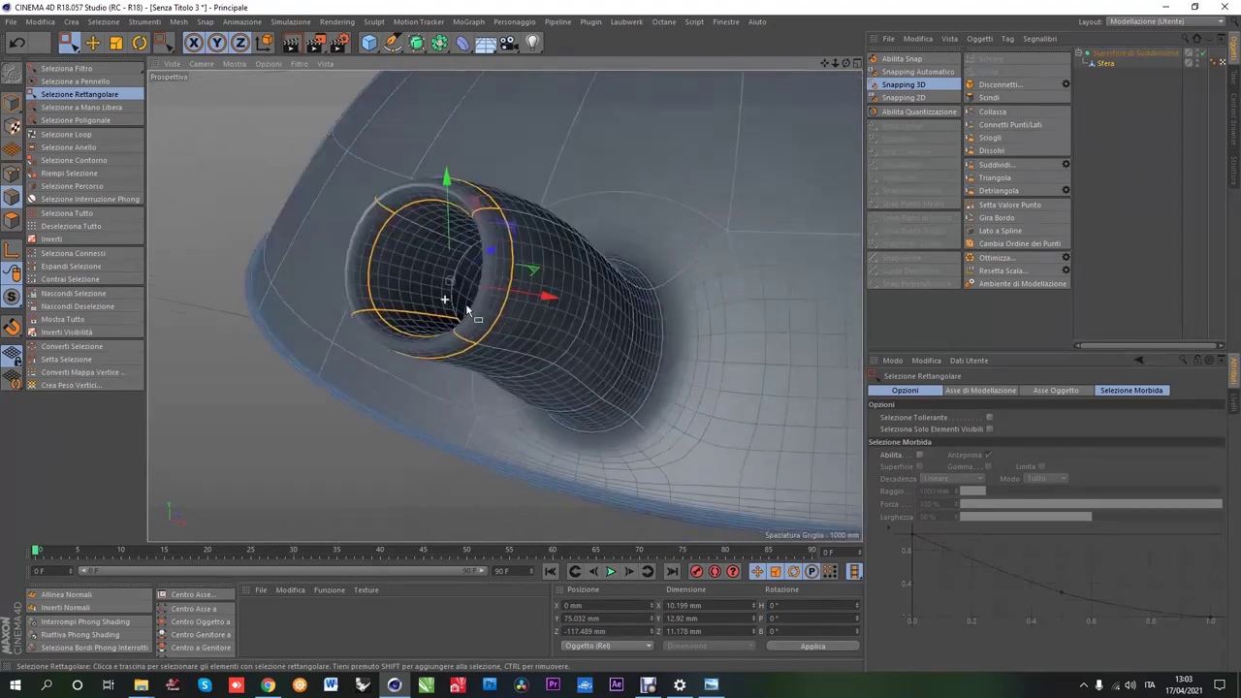
click(77, 134)
mouse_move(461, 264)
alt+mouse_down()
mouse_move(402, 269)
mouse_move(456, 277)
alt+mouse_up()
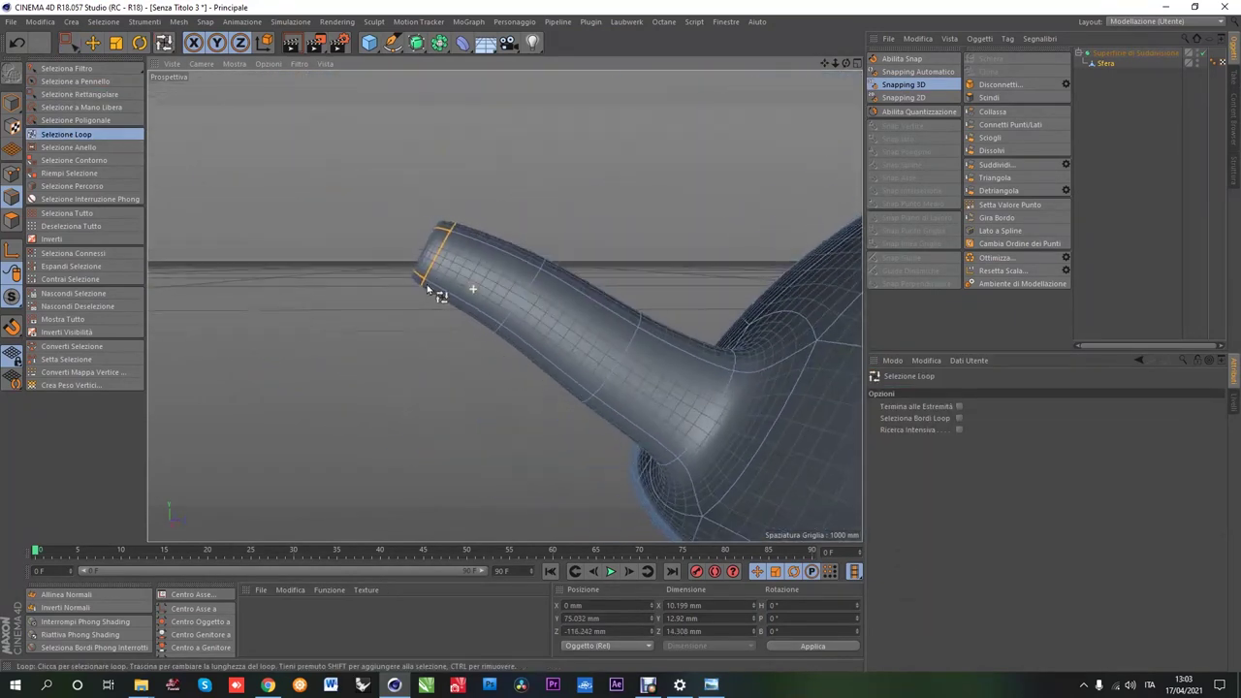
key(e)
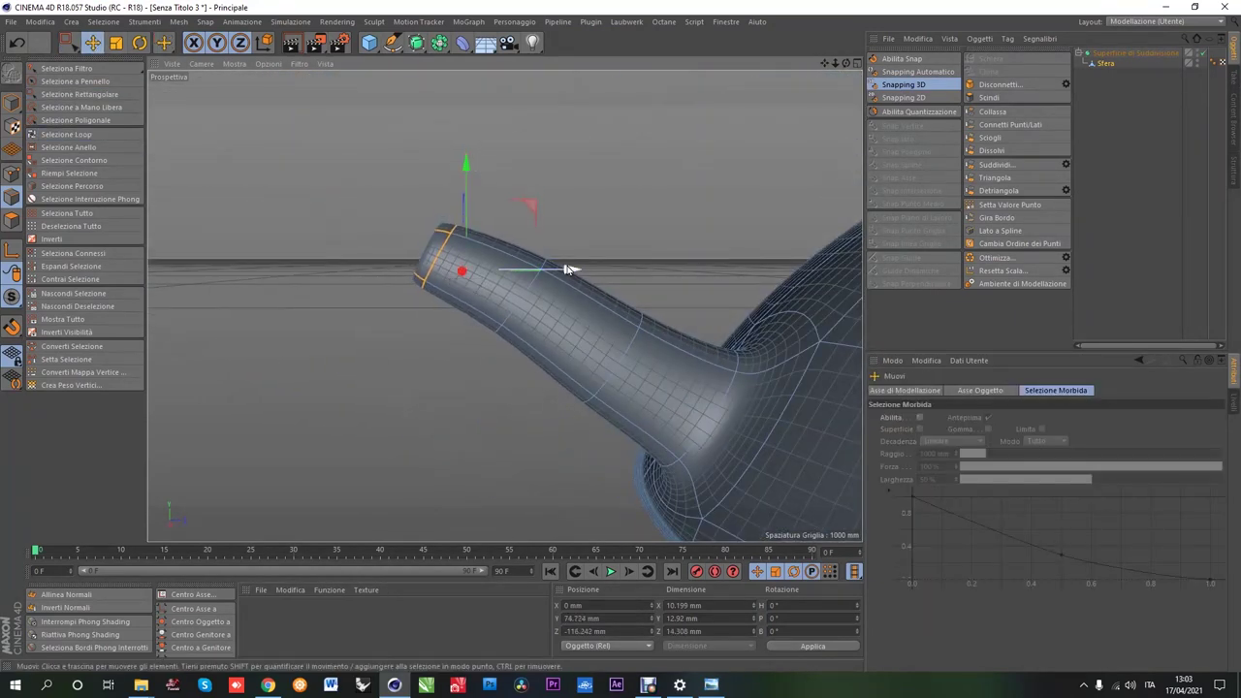
drag(568, 270, 517, 258)
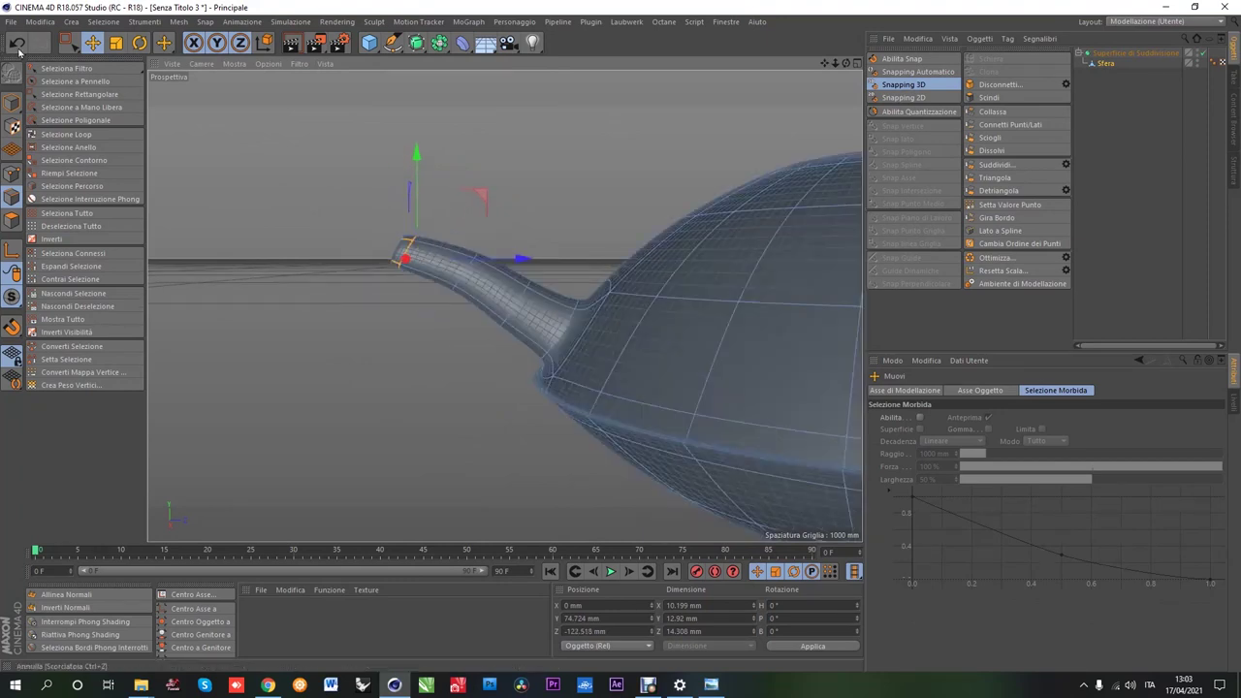
Step: Try scaling another spout loop, then undo repeatedly until the spout extrusion is gone
click(16, 44)
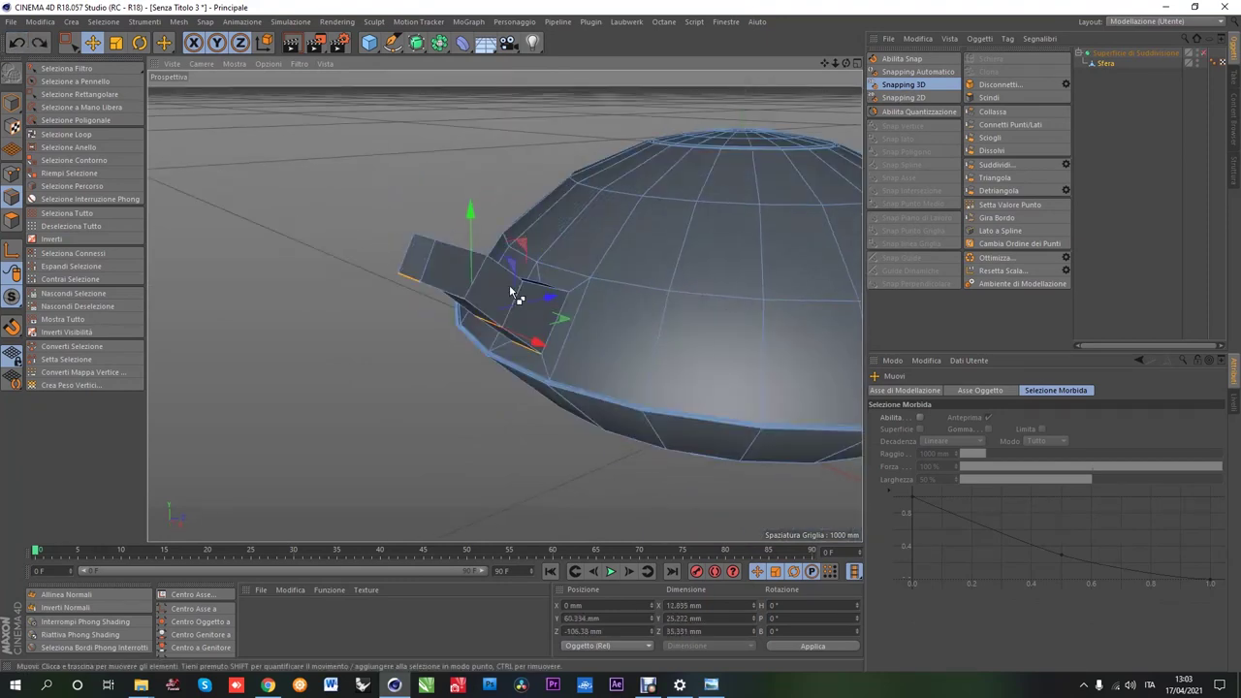
alt+drag(511, 291, 424, 270)
click(1200, 55)
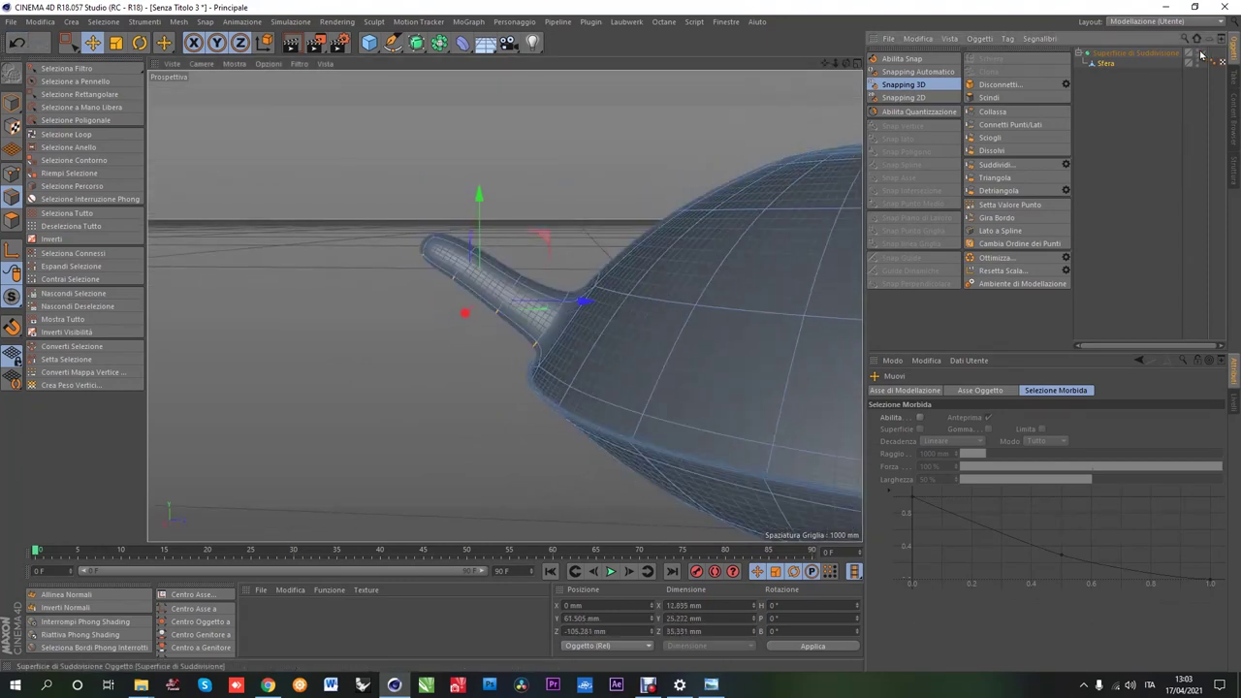
click(42, 136)
mouse_move(596, 326)
alt+mouse_down()
mouse_move(551, 337)
mouse_move(369, 288)
mouse_move(744, 310)
mouse_move(388, 227)
alt+mouse_up()
click(551, 337)
key(t)
key(q)
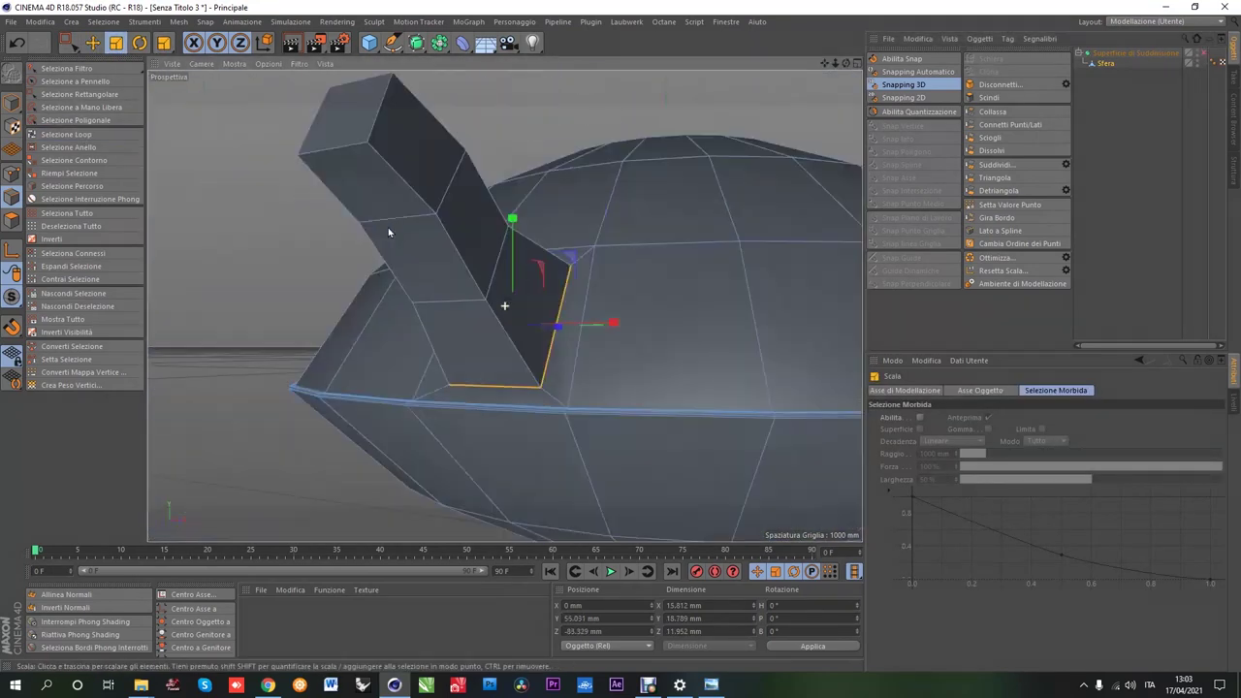
click(18, 44)
click(18, 44)
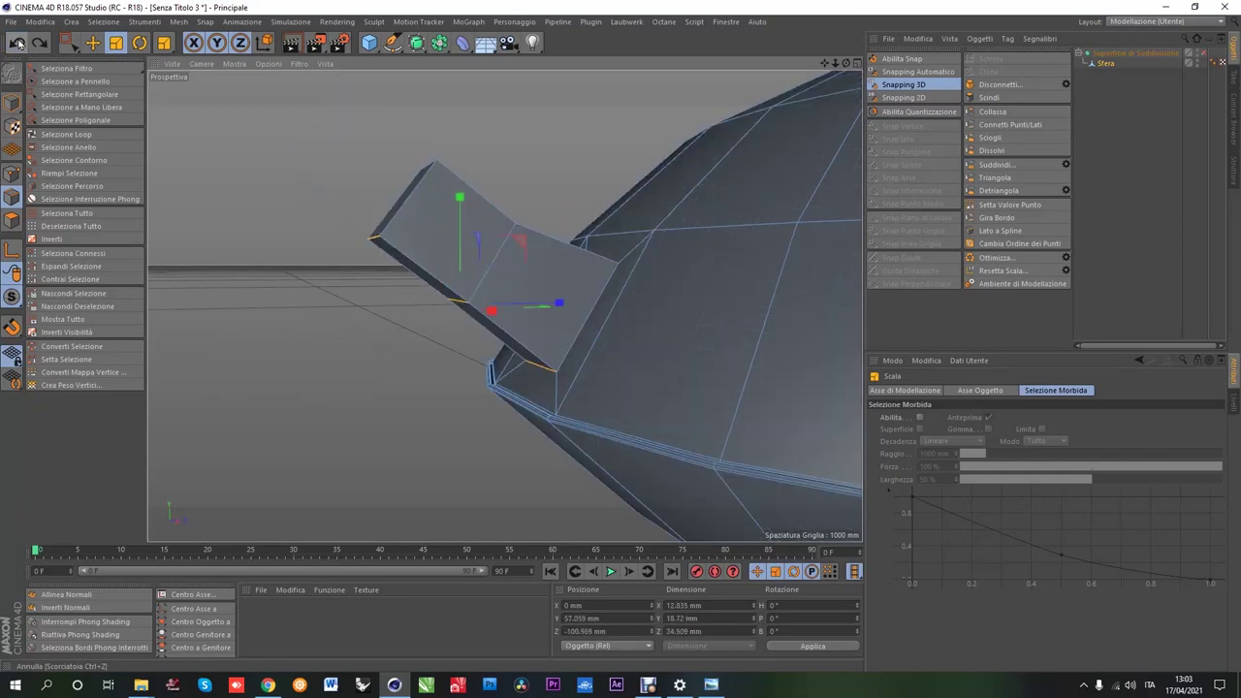
click(18, 45)
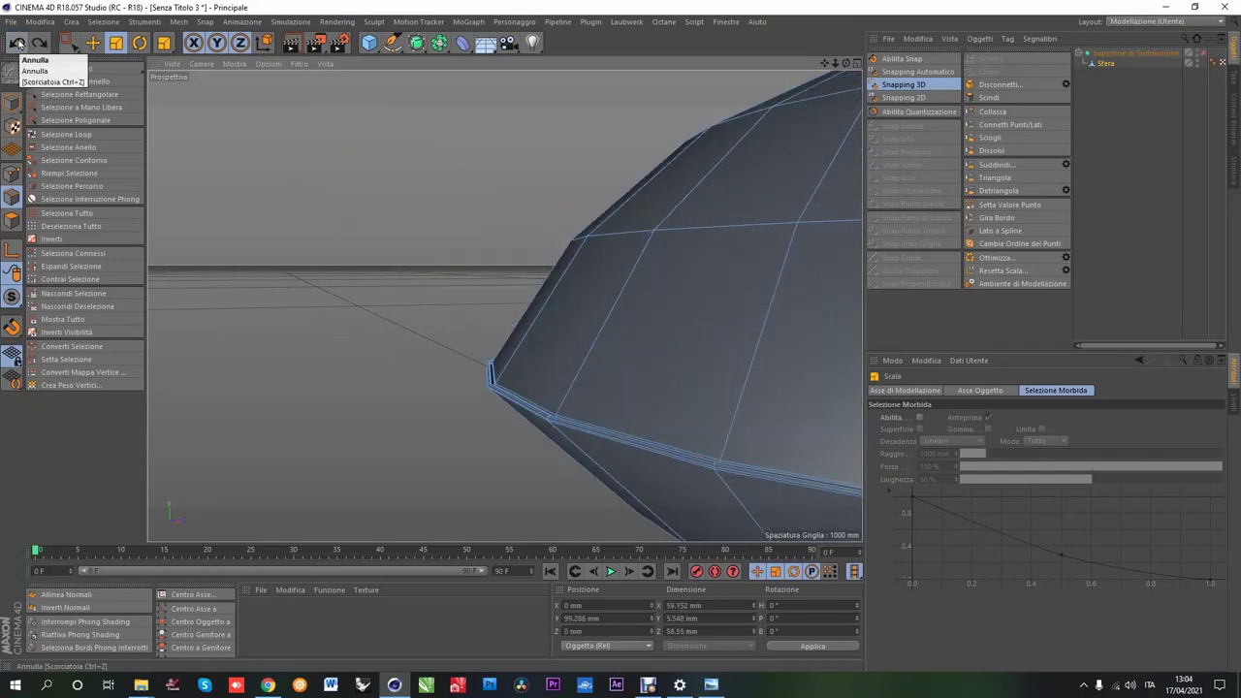
Step: Inset the pod's side face by about 3.9 mm and extrude it about 15 mm into a spout
click(18, 45)
key(i)
drag(622, 341, 632, 349)
mouse_move(632, 349)
alt+mouse_down()
mouse_move(673, 390)
mouse_move(499, 278)
alt+mouse_up()
right_click(464, 250)
click(475, 354)
drag(582, 339, 623, 342)
mouse_move(363, 394)
alt+mouse_down()
mouse_move(584, 410)
mouse_move(590, 427)
mouse_move(621, 341)
alt+mouse_up()
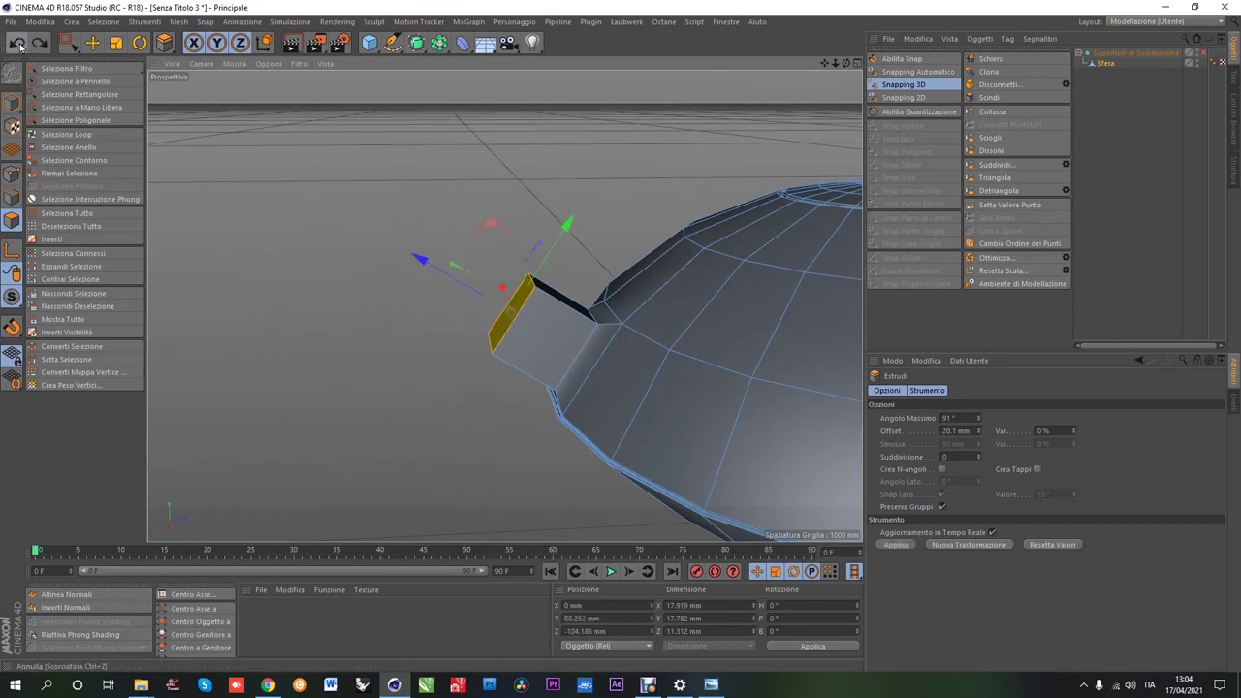
Step: Shrink the spout end face, extrude it again and taper the new end to about 91%
key(t)
drag(283, 165, 269, 158)
alt+drag(436, 290, 498, 307)
right_click(416, 307)
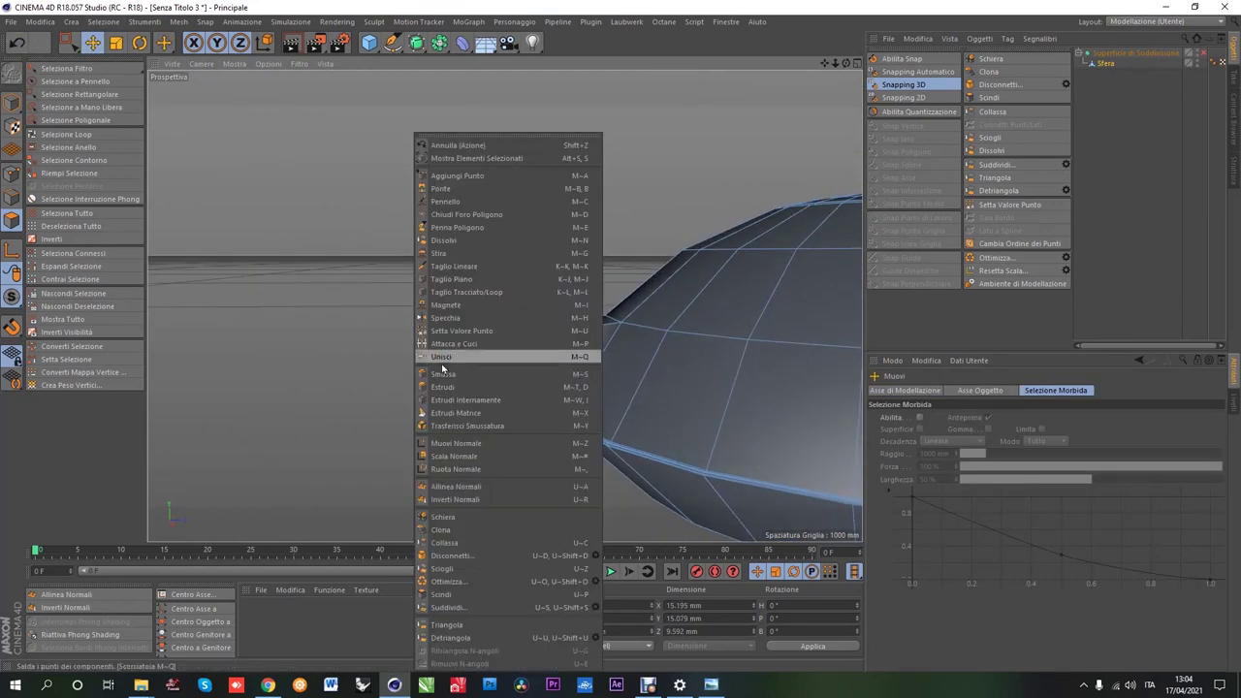
click(456, 355)
drag(582, 339, 621, 341)
key(t)
drag(354, 309, 175, 216)
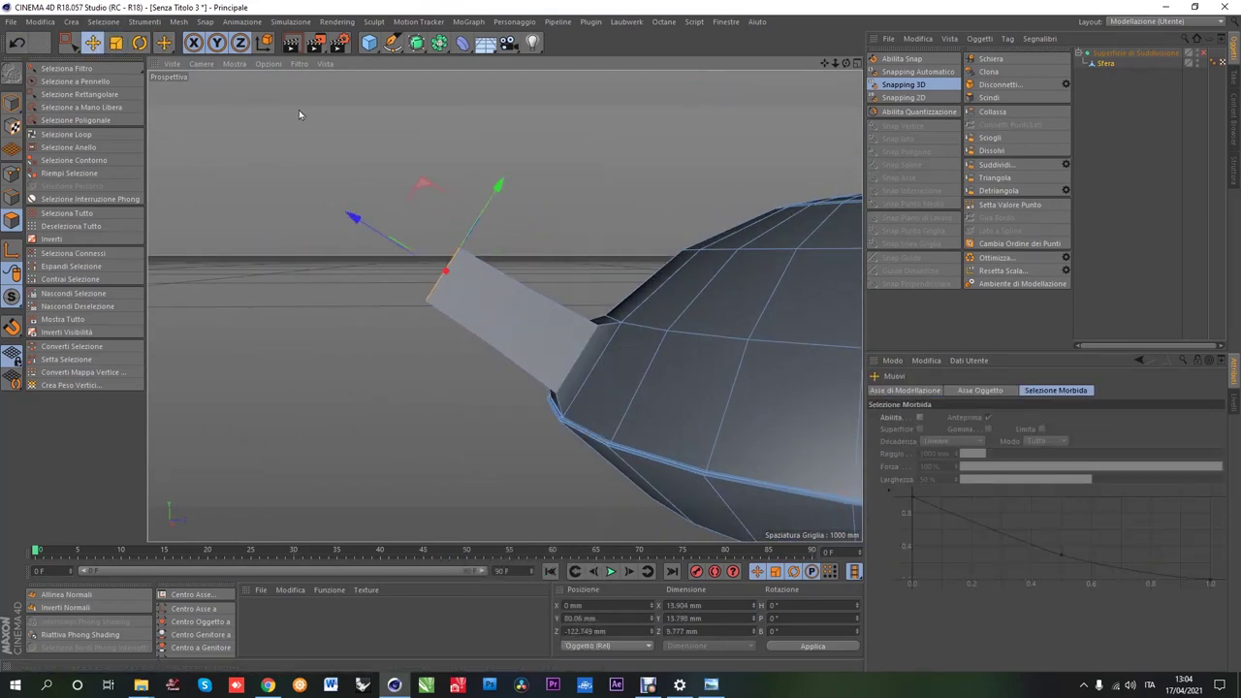
Step: Add two more extrusions, adjusting the face width and moving the spout end up and outward
right_click(247, 134)
click(320, 321)
mouse_move(621, 341)
alt+mouse_down()
mouse_move(371, 277)
mouse_move(598, 234)
mouse_move(549, 243)
alt+mouse_up()
key(t)
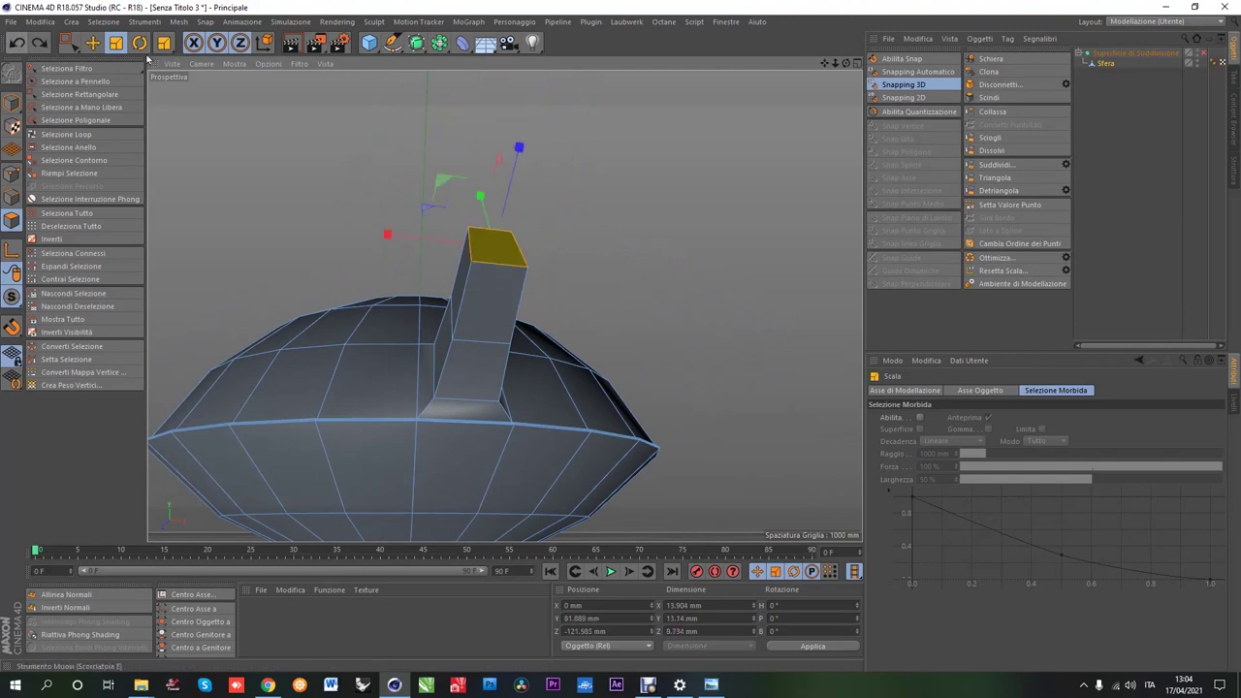
mouse_move(210, 128)
alt+mouse_down()
mouse_move(440, 207)
mouse_move(273, 334)
mouse_move(523, 263)
alt+mouse_up()
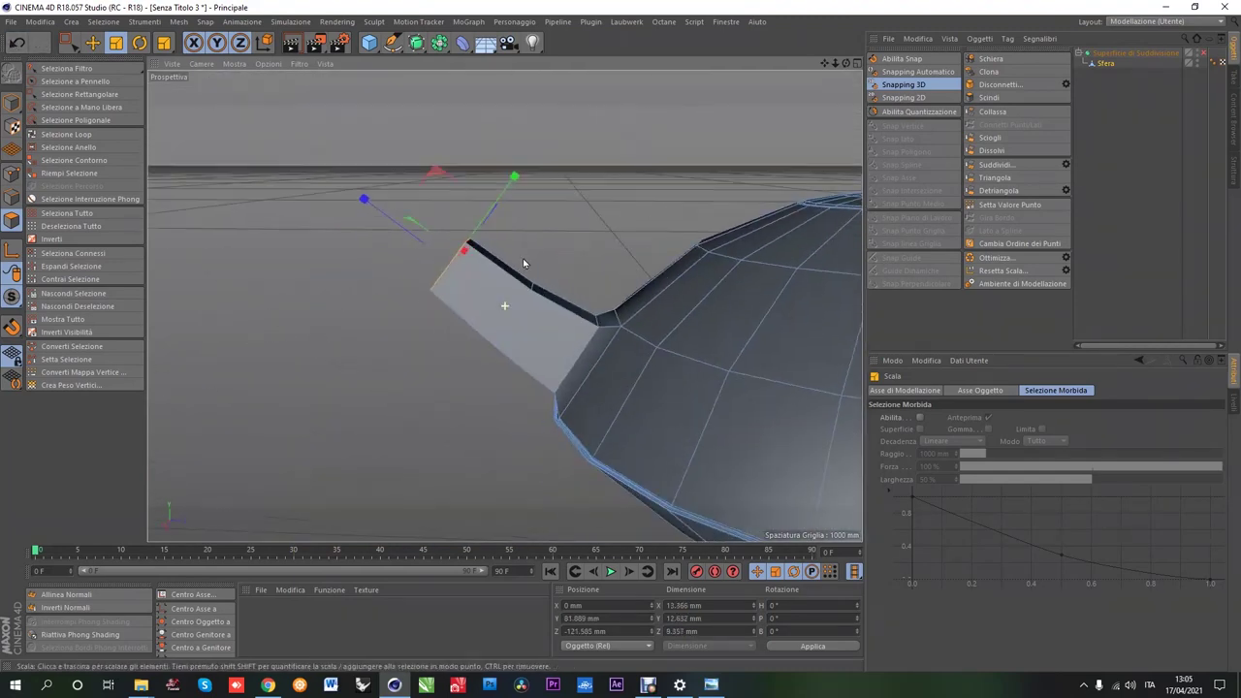
right_click(560, 260)
click(621, 342)
key(e)
mouse_move(621, 342)
alt+mouse_down()
mouse_move(459, 310)
mouse_move(363, 310)
mouse_move(355, 360)
mouse_move(417, 145)
alt+mouse_up()
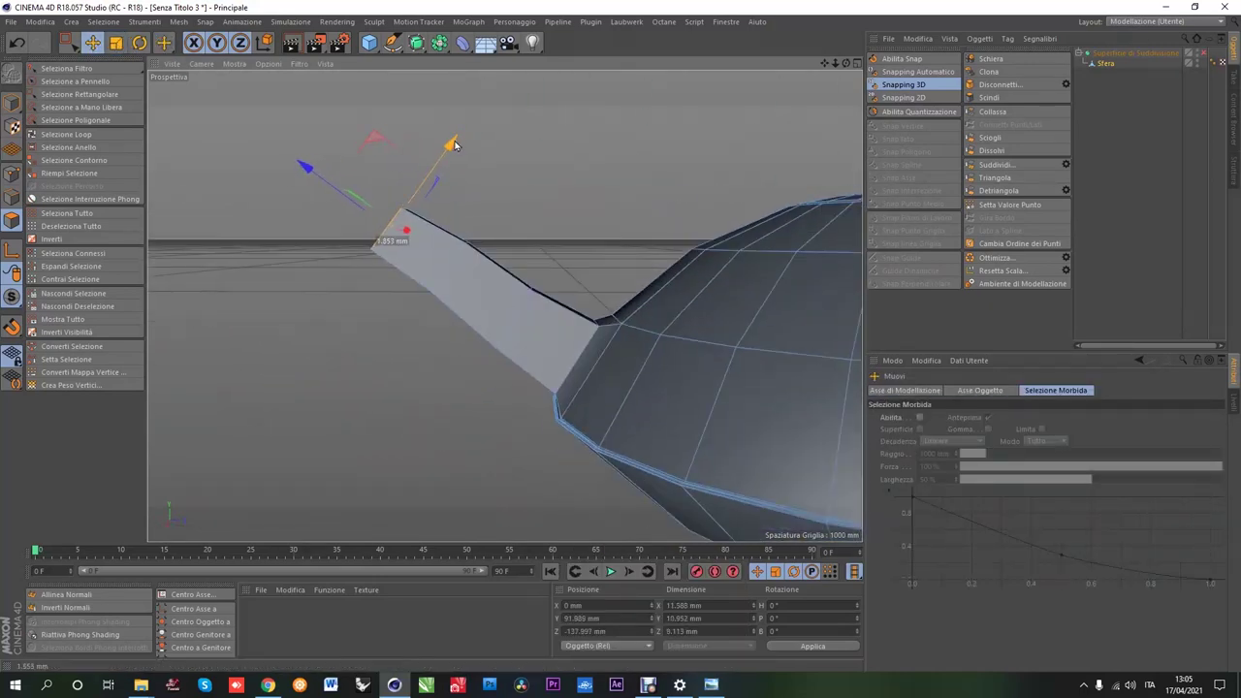
Step: Scale the spout's end polygon to about 88%, push it farther out, and preview it smoothed
scroll(396, 297, down, 3)
mouse_move(426, 298)
alt+mouse_down()
mouse_move(435, 357)
mouse_move(360, 382)
mouse_move(291, 290)
alt+mouse_up()
scroll(435, 357, down, 2)
scroll(435, 357, up, 5)
key(0)
click(464, 384)
key(t)
drag(252, 214, 165, 174)
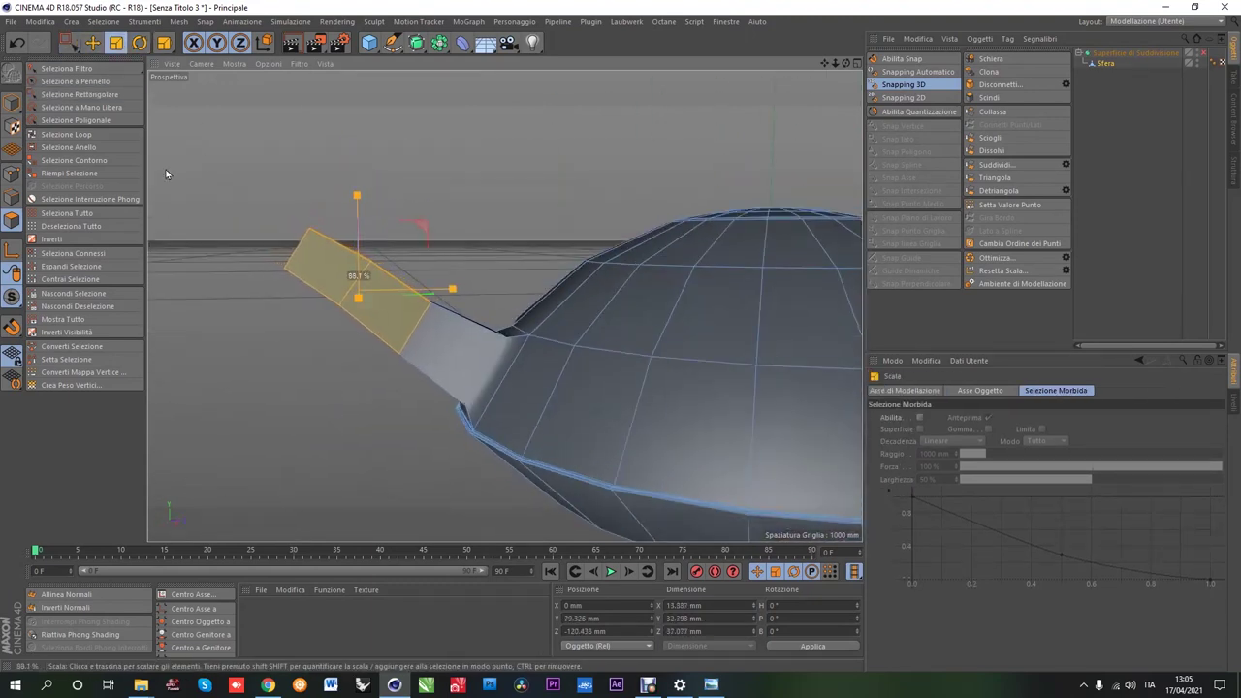
alt+drag(385, 192, 402, 224)
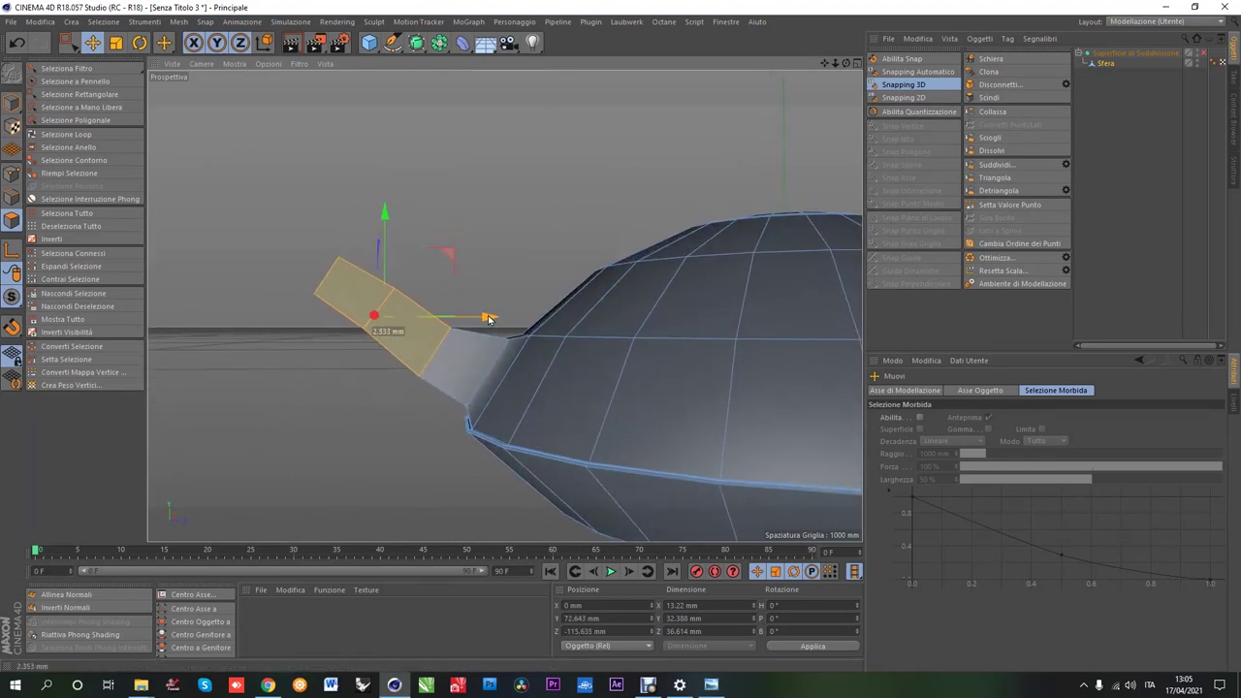
mouse_move(489, 318)
alt+mouse_down()
mouse_move(568, 349)
mouse_move(542, 359)
mouse_move(581, 355)
mouse_move(181, 104)
mouse_move(379, 307)
mouse_move(533, 354)
mouse_move(773, 374)
mouse_move(557, 331)
mouse_move(429, 258)
mouse_move(407, 291)
alt+mouse_up()
key(q)
key(Return)
Step: Turn off smoothing and pick a lower spout edge loop for scaling
key(q)
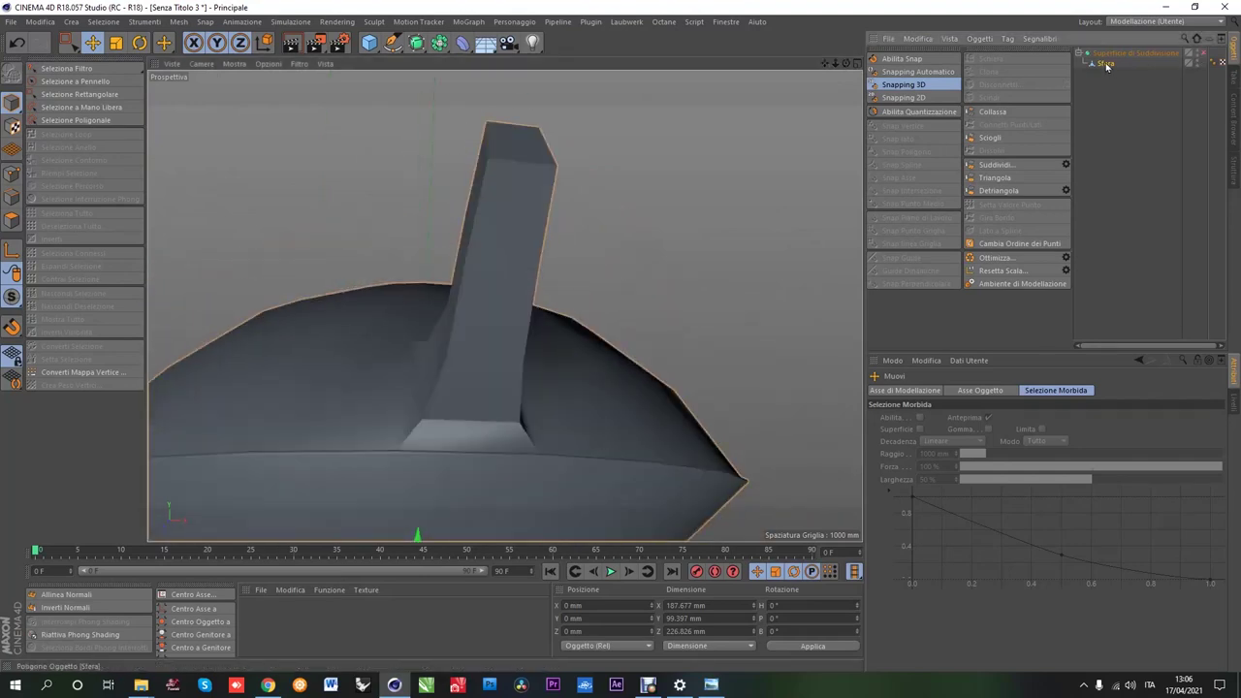
key(Return)
click(66, 133)
alt+drag(507, 360, 451, 307)
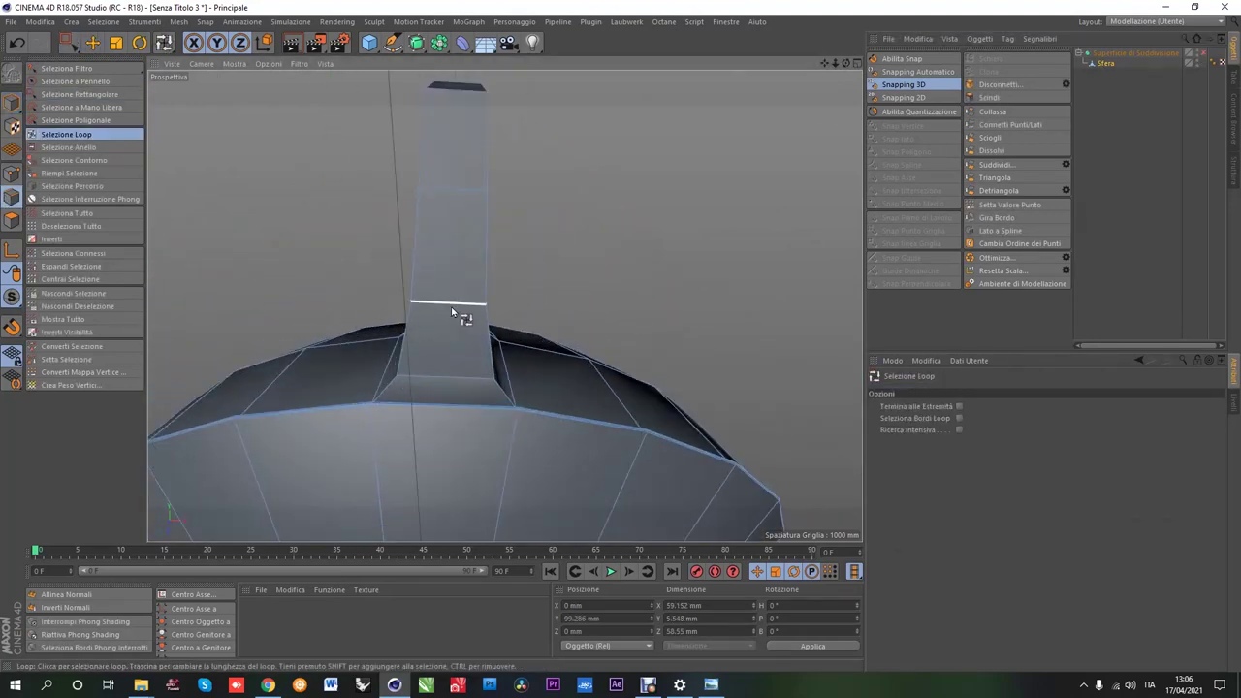
click(451, 306)
key(t)
alt+drag(317, 186, 255, 176)
Step: Select the higher and top edge loops of the spout for scaling
click(65, 134)
click(449, 194)
key(t)
alt+drag(308, 142, 194, 131)
click(66, 134)
click(468, 94)
key(t)
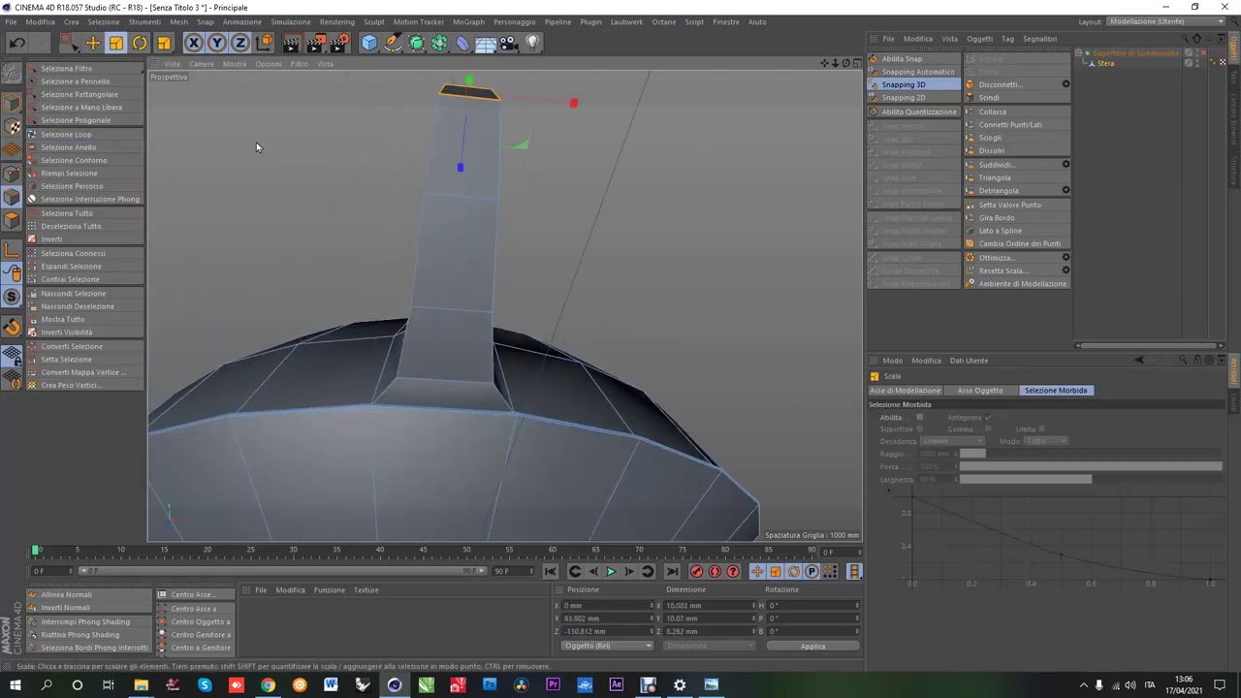
Step: Add the bottom loop, narrow the selected spout loops, and tilt the spout about 1.9°
mouse_move(350, 168)
alt+mouse_down()
mouse_move(485, 249)
mouse_move(238, 283)
mouse_move(380, 282)
alt+mouse_up()
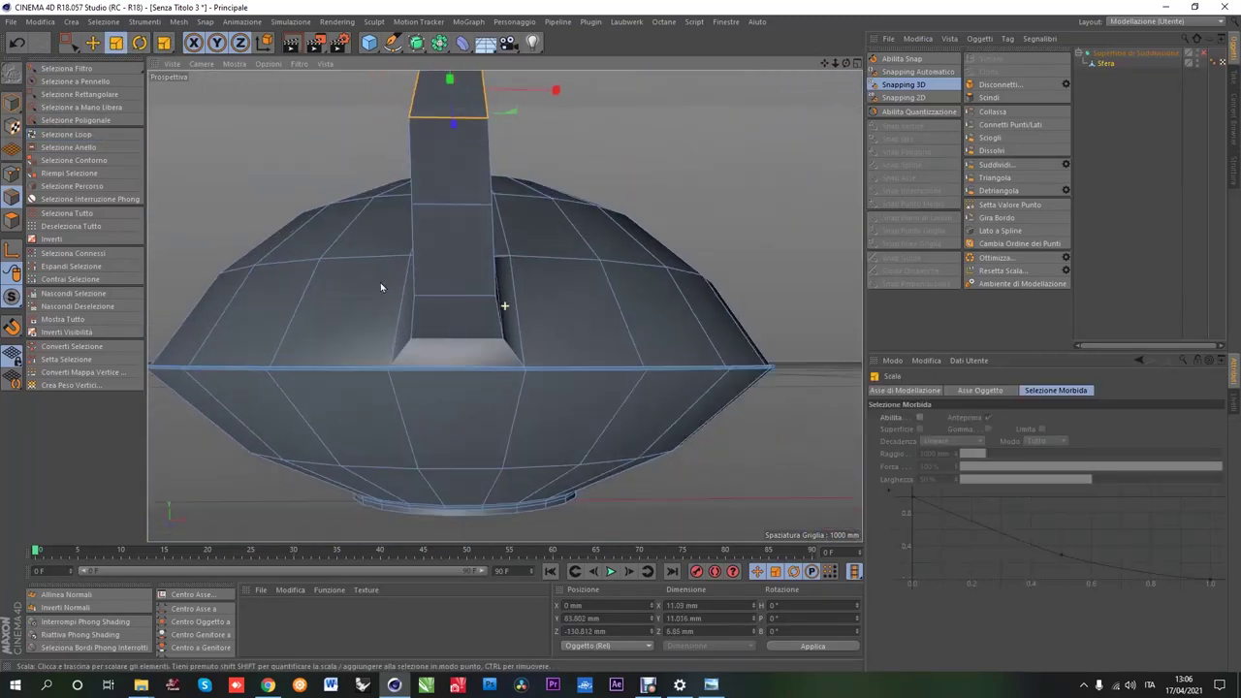
click(67, 43)
click(107, 61)
shift+click(441, 329)
key(t)
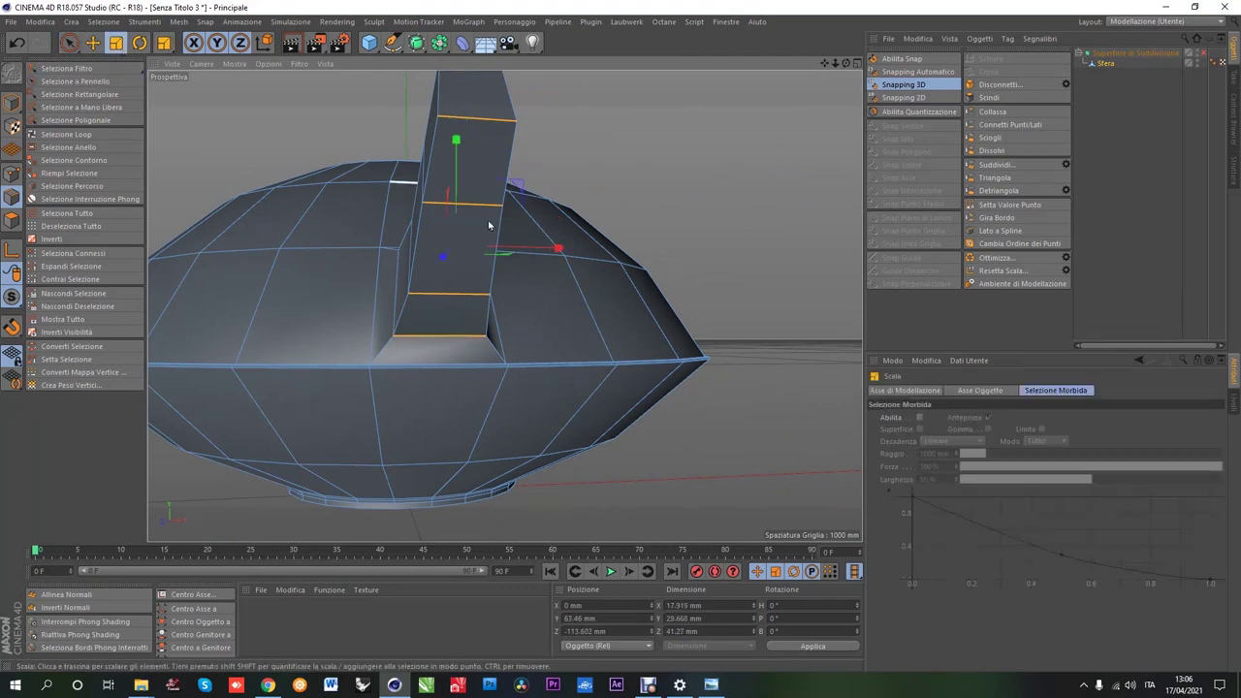
mouse_move(548, 250)
alt+mouse_down()
mouse_move(317, 230)
mouse_move(257, 133)
alt+mouse_up()
key(space)
mouse_move(351, 282)
alt+mouse_down()
mouse_move(355, 272)
mouse_move(177, 302)
mouse_move(620, 337)
mouse_move(245, 309)
mouse_move(567, 229)
mouse_move(437, 277)
mouse_move(388, 199)
mouse_move(222, 267)
mouse_move(426, 238)
mouse_move(460, 271)
mouse_move(260, 339)
alt+mouse_up()
key(r)
Step: Inner-extrude the spout's end polygon and extrude it inward to sink an opening
click(97, 77)
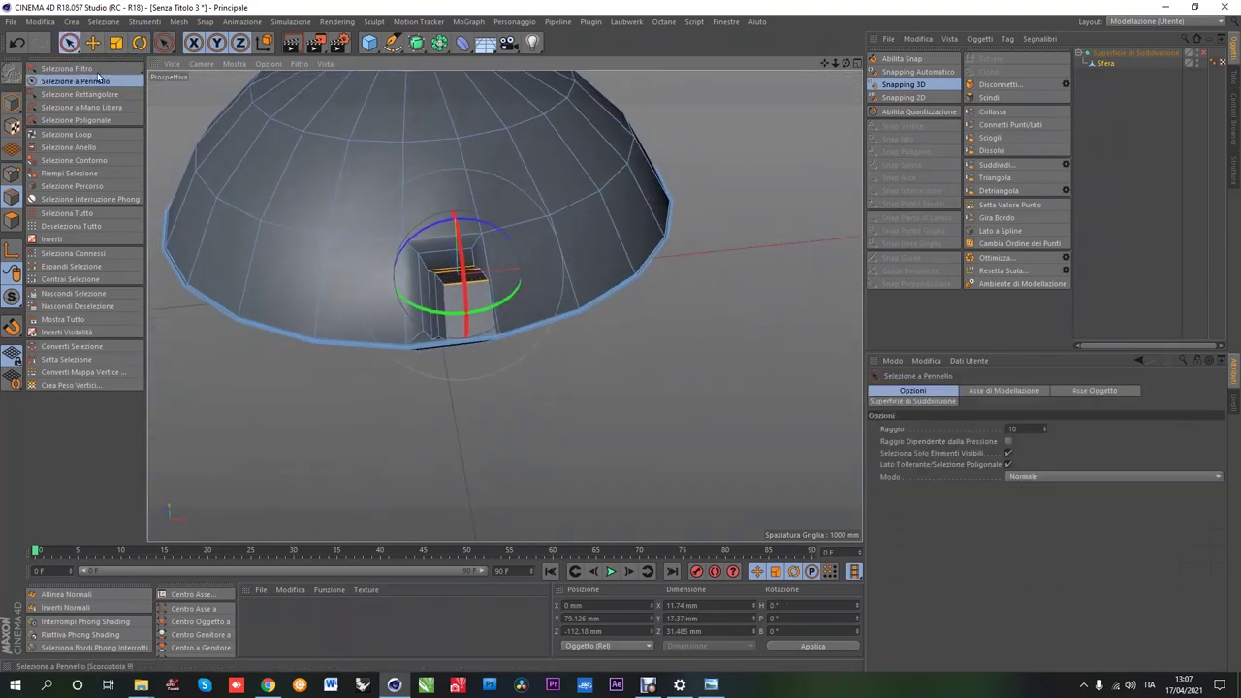
click(116, 43)
mouse_move(554, 243)
alt+mouse_down()
mouse_move(511, 299)
mouse_move(679, 243)
mouse_move(340, 245)
mouse_move(304, 203)
alt+mouse_up()
click(388, 242)
right_click(387, 325)
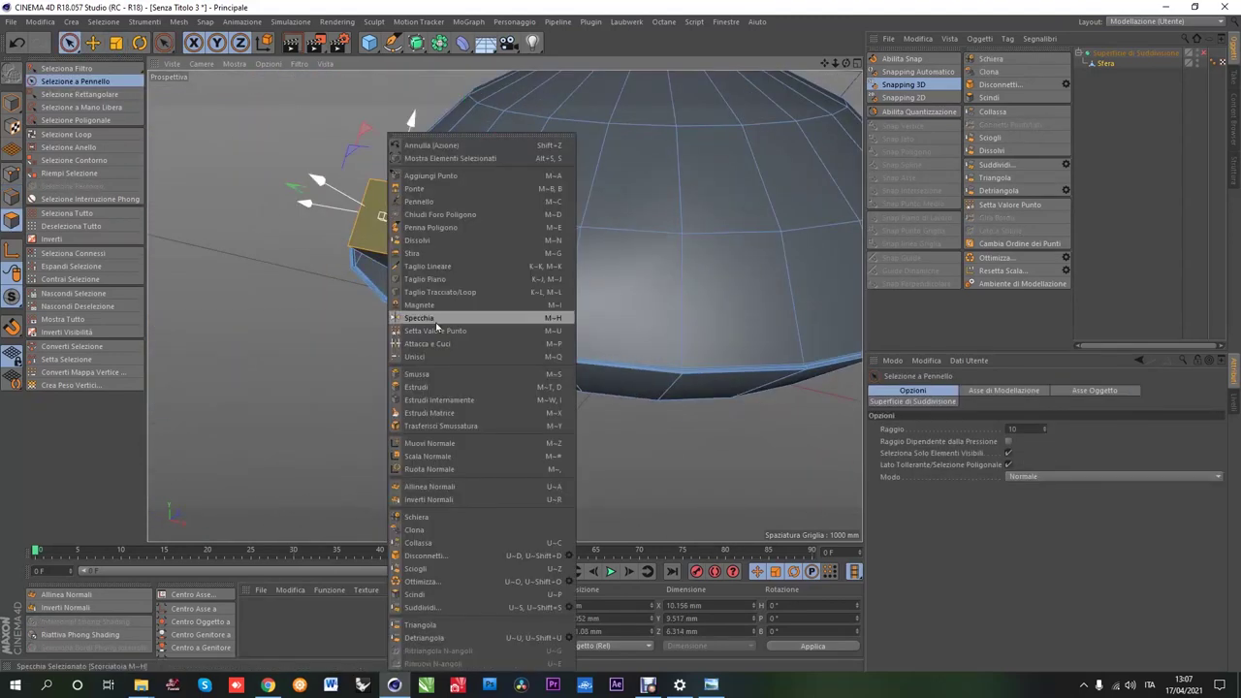
click(436, 383)
right_click(334, 324)
click(383, 400)
right_click(621, 344)
click(407, 360)
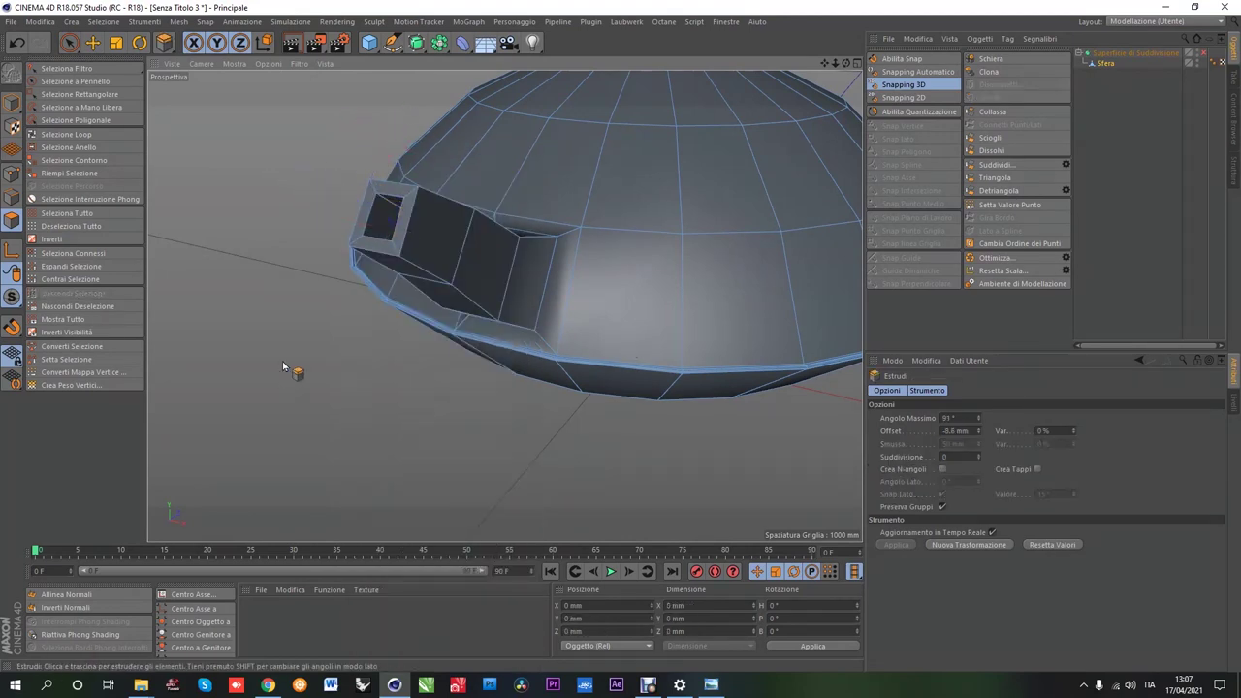
Step: Bevel the opening's rim edge loop by 0.2 mm and view the whole smoothed pod
click(115, 133)
right_click(268, 197)
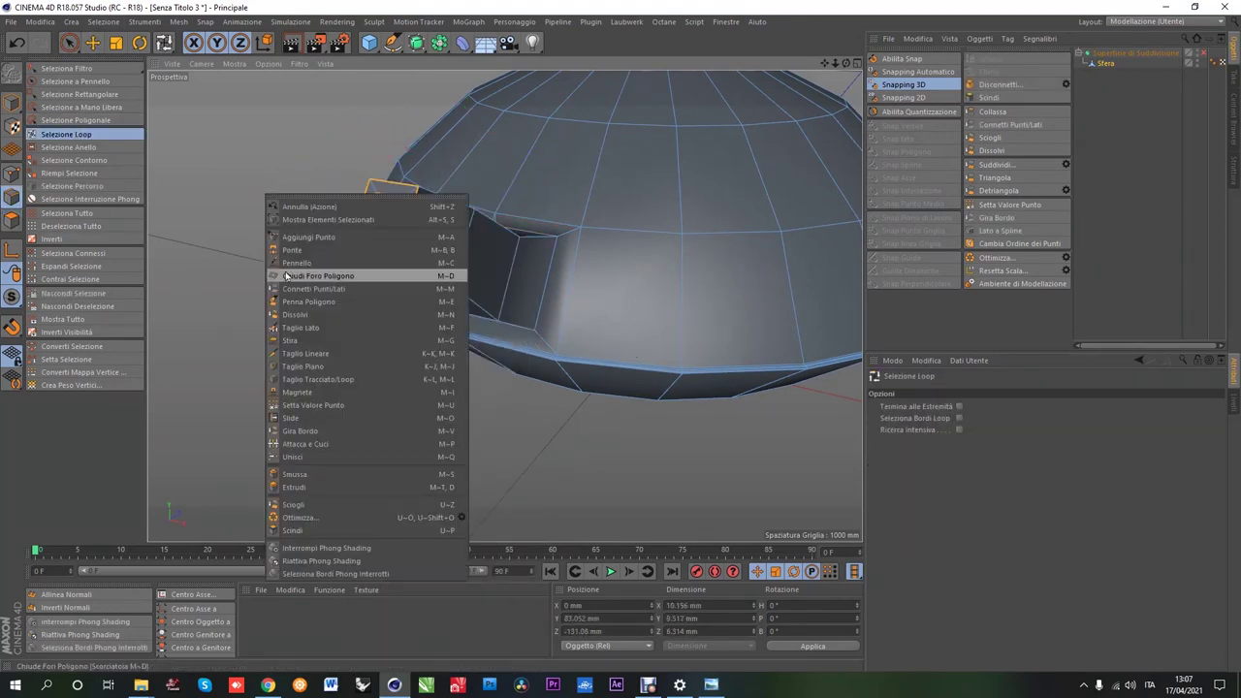
click(302, 476)
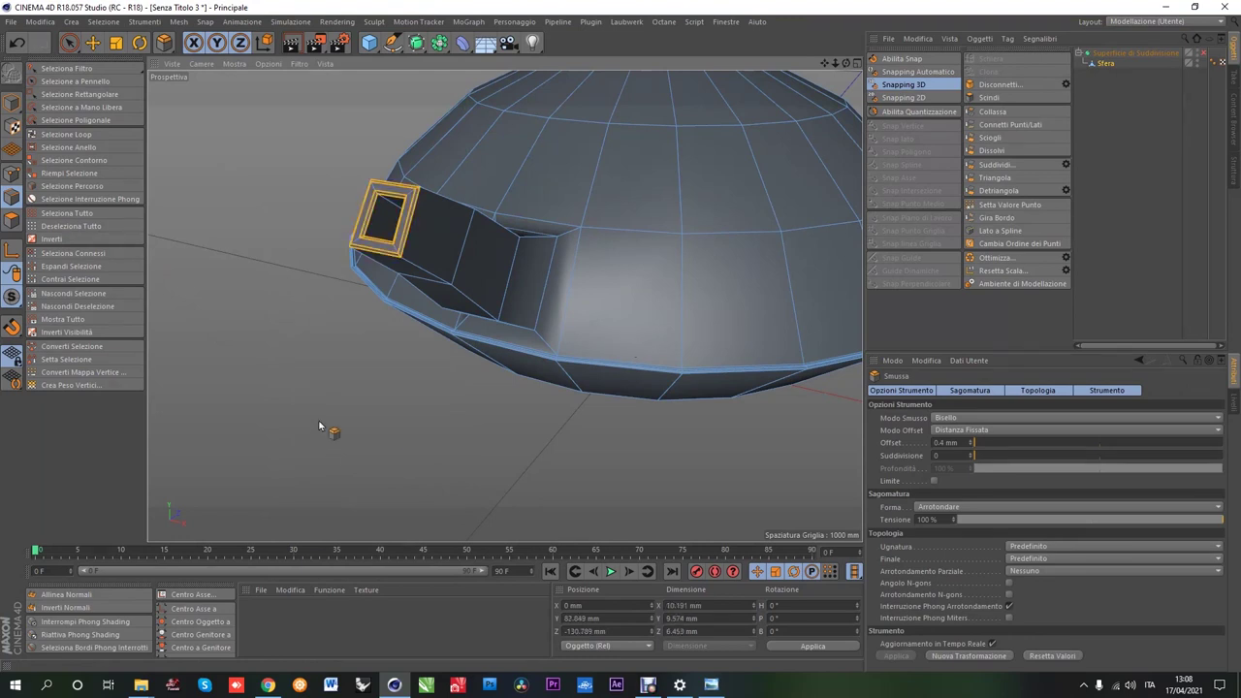
click(945, 442)
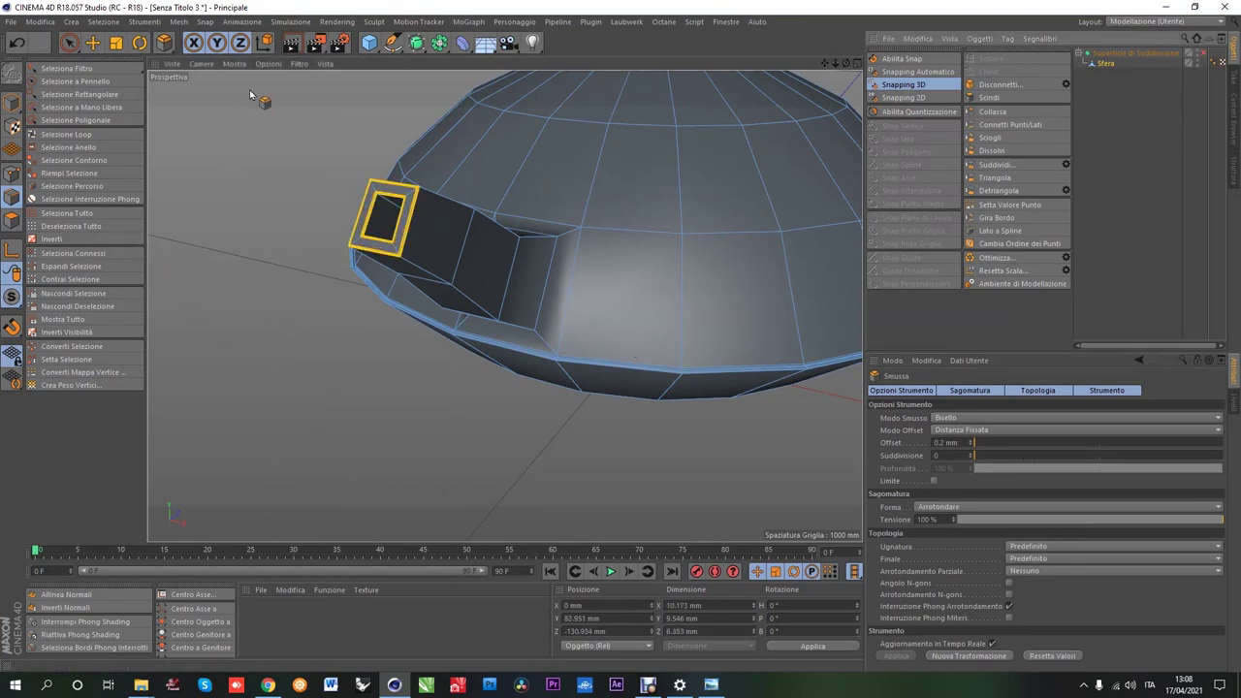
key(Return)
mouse_move(254, 197)
alt+mouse_down()
mouse_move(356, 253)
mouse_move(360, 359)
mouse_move(703, 378)
mouse_move(333, 377)
alt+mouse_up()
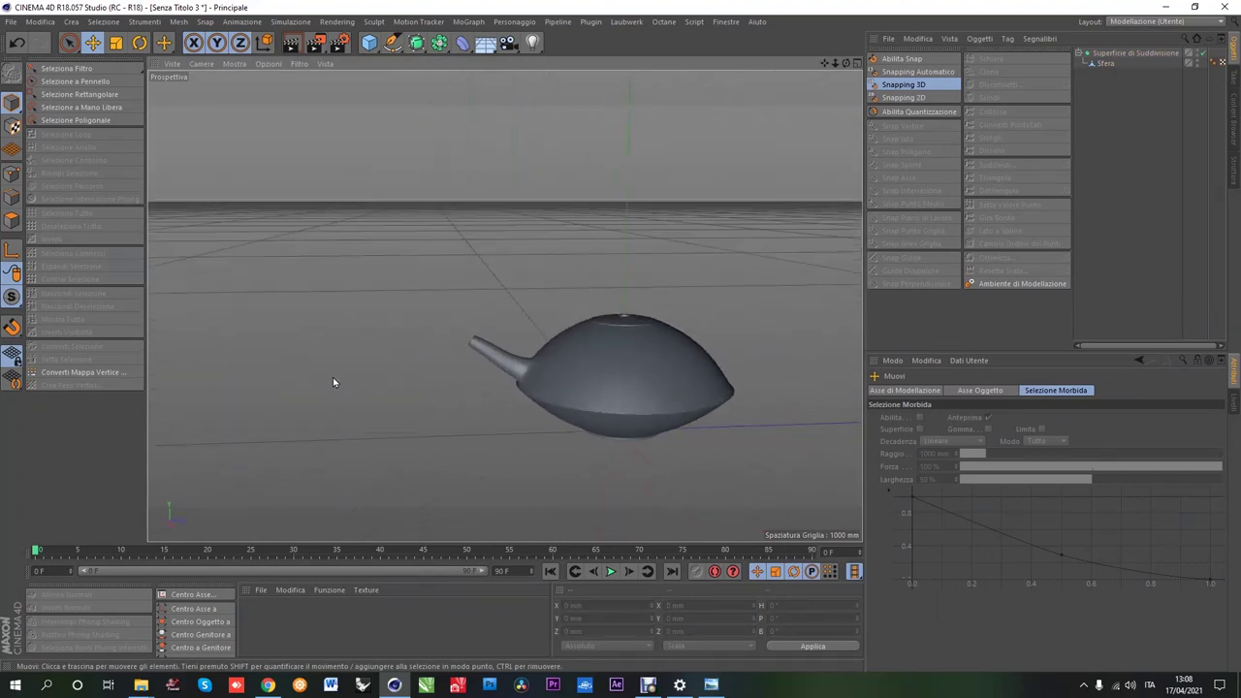
Step: Select an edge loop on the pod's spout and shift it up and outward
scroll(333, 377, up, 5)
click(1105, 63)
key(u)
key(l)
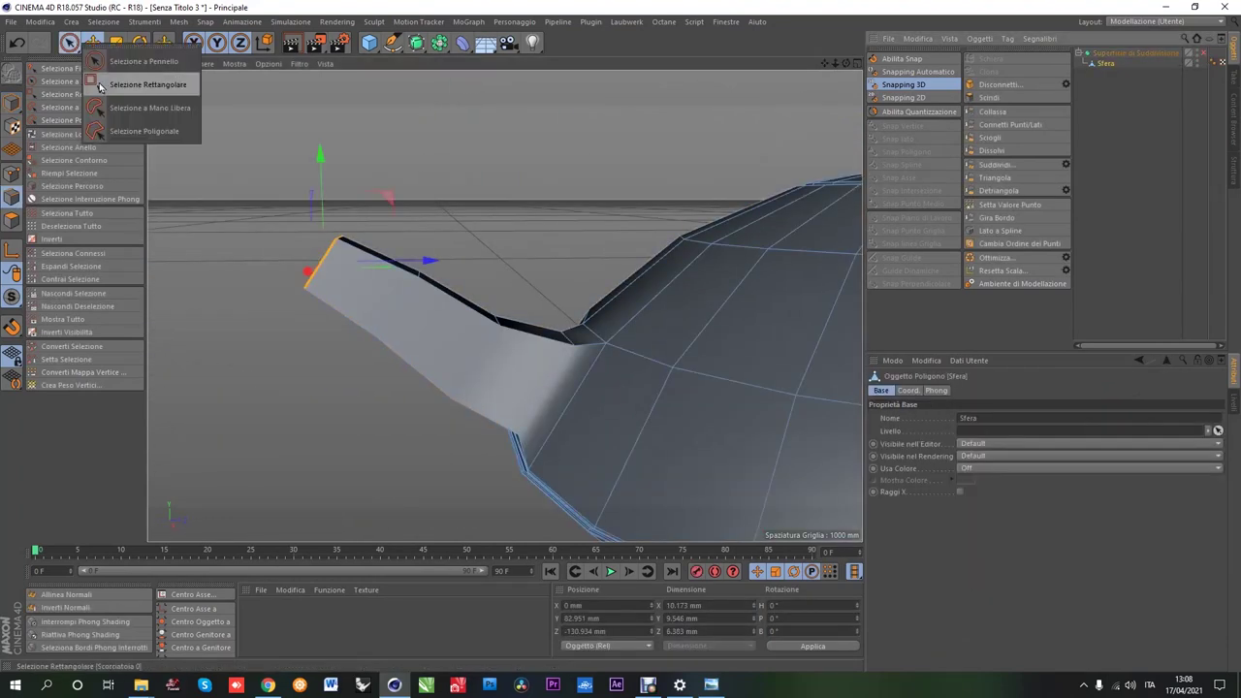
alt+drag(242, 175, 366, 257)
click(441, 277)
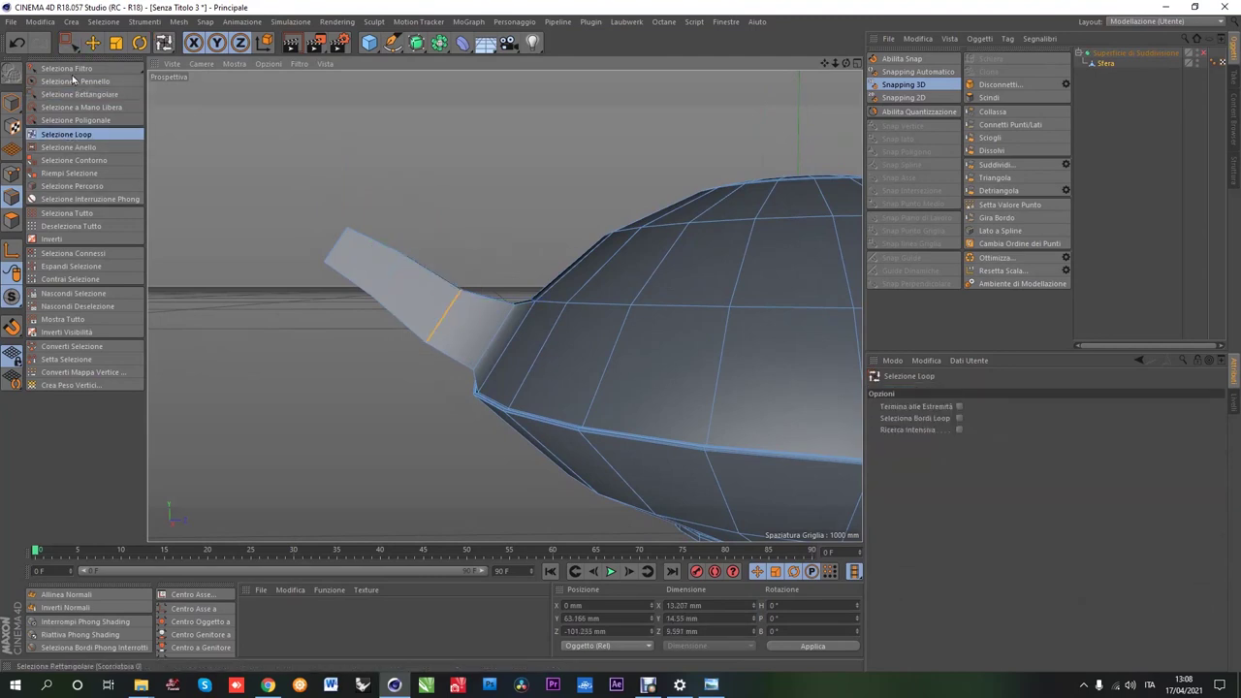
key(e)
drag(548, 316, 509, 282)
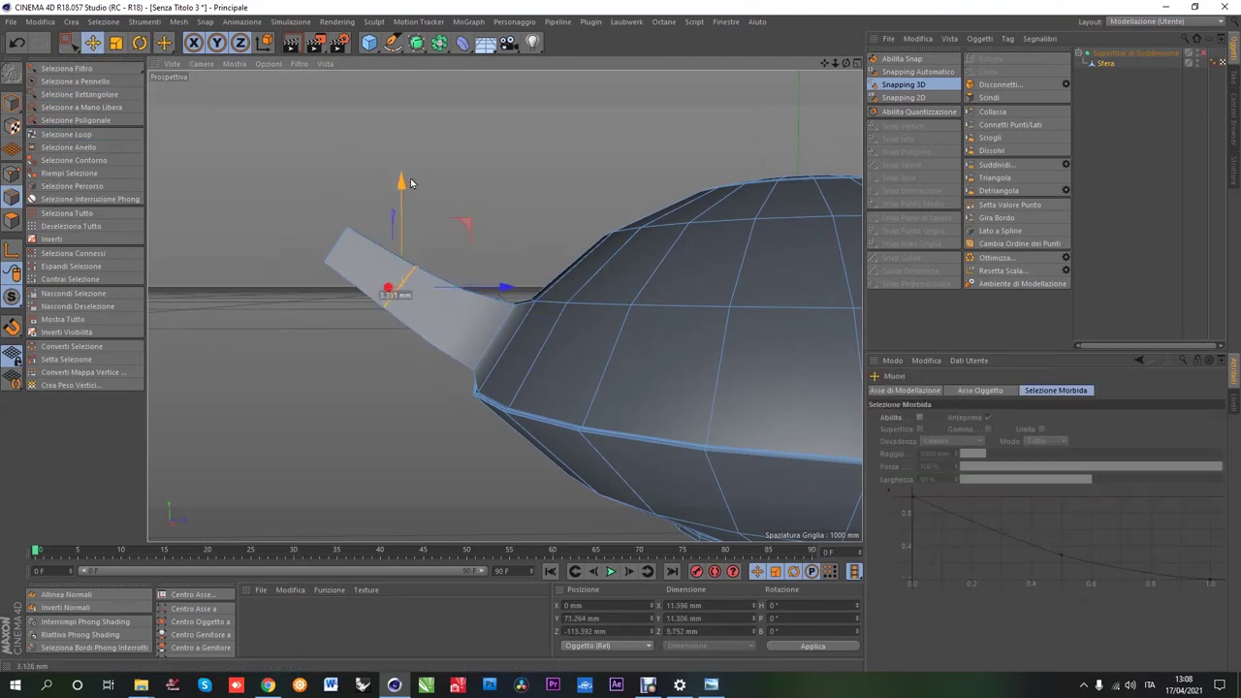
Step: Select the loop at the spout tip and nudge it upward
key(u)
key(l)
click(332, 269)
mouse_move(346, 249)
alt+mouse_down()
mouse_move(332, 272)
mouse_move(398, 336)
alt+mouse_up()
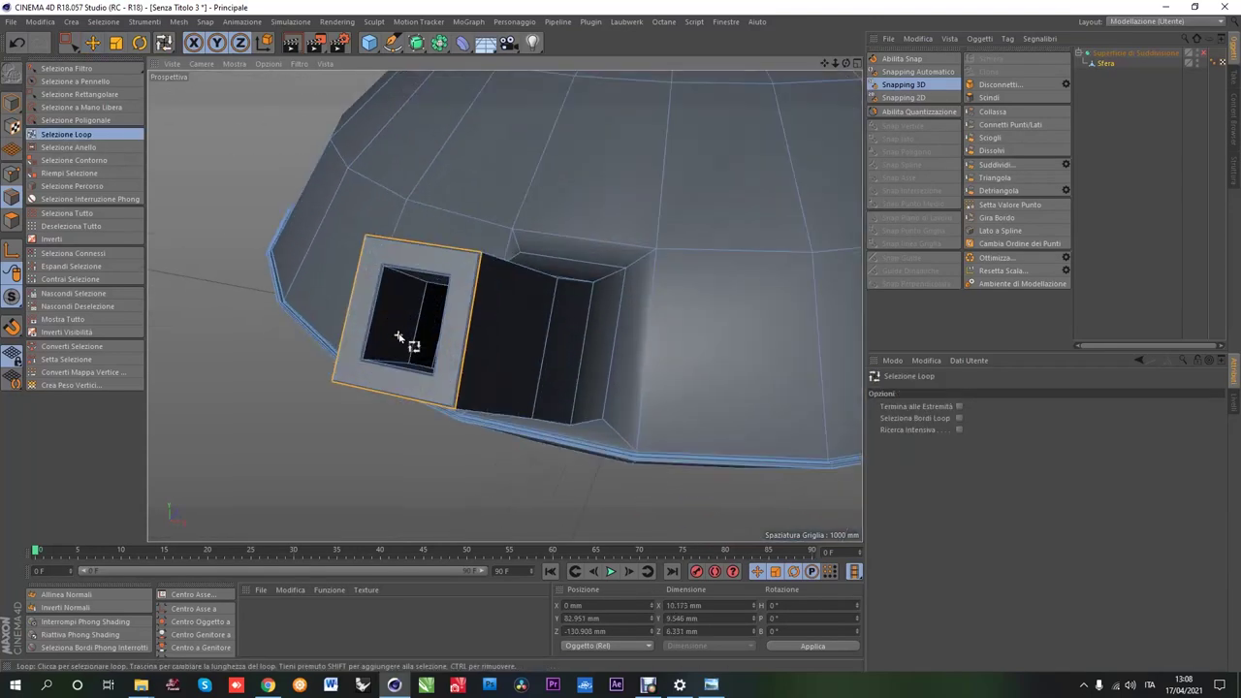
key(0)
scroll(362, 260, up, 5)
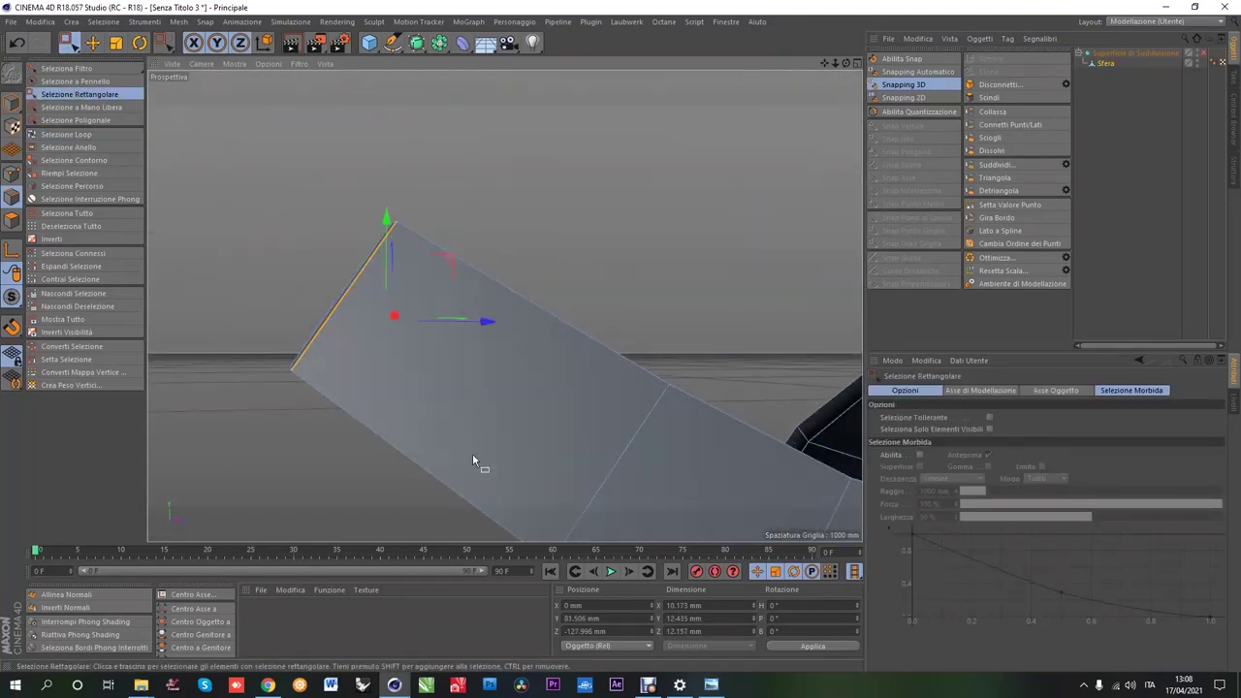
key(e)
alt+drag(472, 462, 243, 249)
mouse_move(334, 211)
alt+mouse_down()
mouse_move(343, 397)
mouse_move(435, 277)
alt+mouse_up()
mouse_move(332, 184)
alt+mouse_down()
mouse_move(432, 292)
mouse_move(427, 254)
alt+mouse_up()
drag(349, 147, 350, 150)
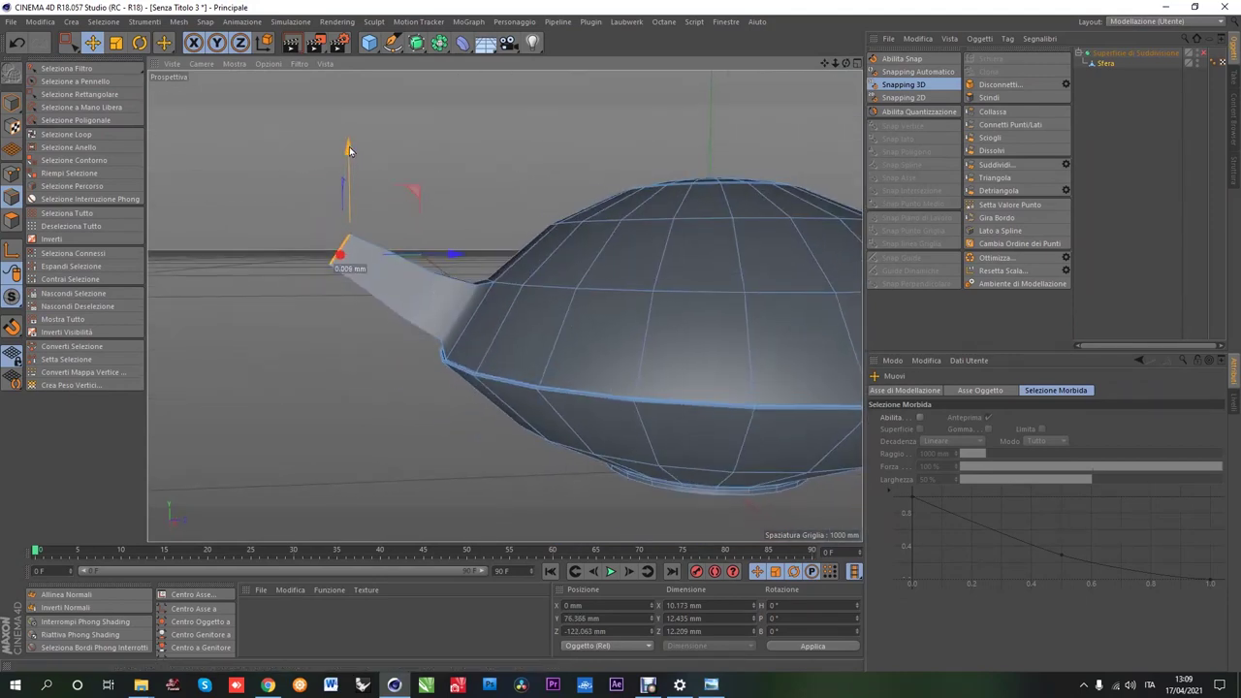
Step: Flatten the spout tip slightly by scaling, then pull it back a little
drag(446, 259, 332, 255)
scroll(384, 260, up, 3)
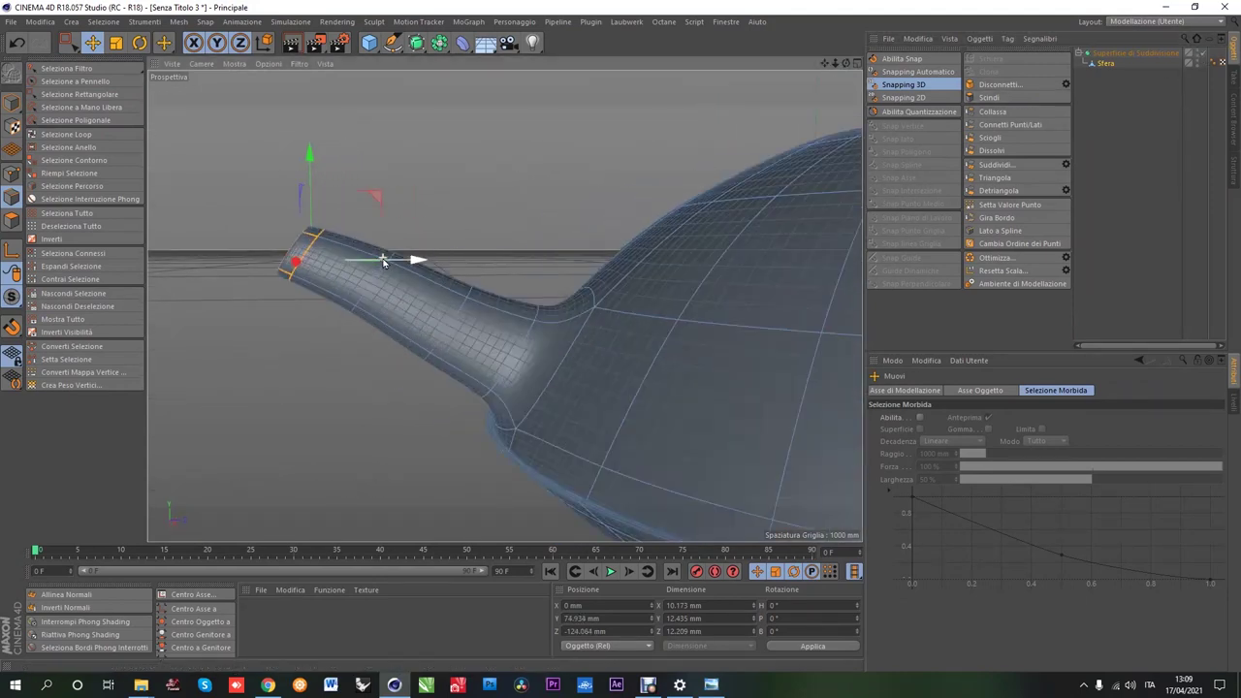
mouse_move(404, 265)
alt+mouse_down()
mouse_move(381, 284)
mouse_move(568, 300)
mouse_move(263, 164)
mouse_move(274, 171)
alt+mouse_up()
key(t)
mouse_move(282, 174)
alt+mouse_down()
mouse_move(396, 258)
mouse_move(245, 231)
mouse_move(339, 254)
alt+mouse_up()
click(90, 45)
mouse_move(417, 259)
mouse_down()
mouse_move(441, 260)
mouse_move(353, 263)
mouse_up()
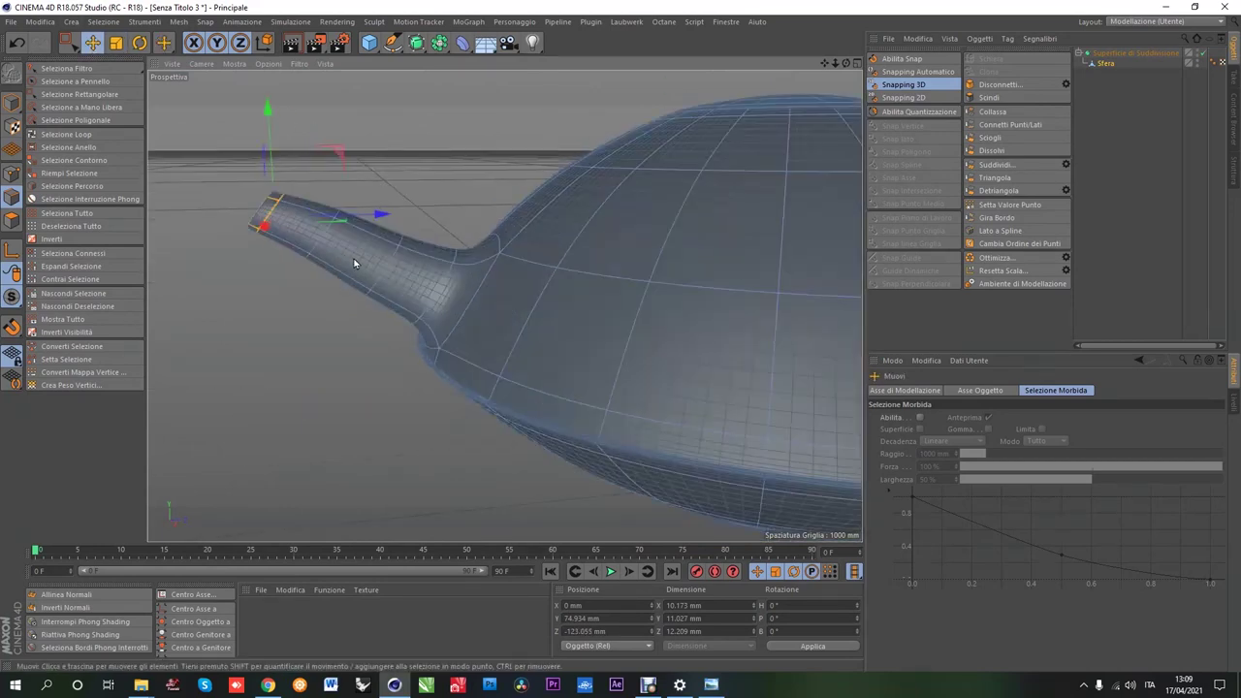
drag(222, 143, 225, 145)
key(e)
mouse_move(225, 145)
alt+mouse_down()
mouse_move(465, 241)
mouse_move(306, 218)
alt+mouse_up()
Step: Clear the selection and lower a mid-spout loop by about 6.7 mm
key(u)
key(l)
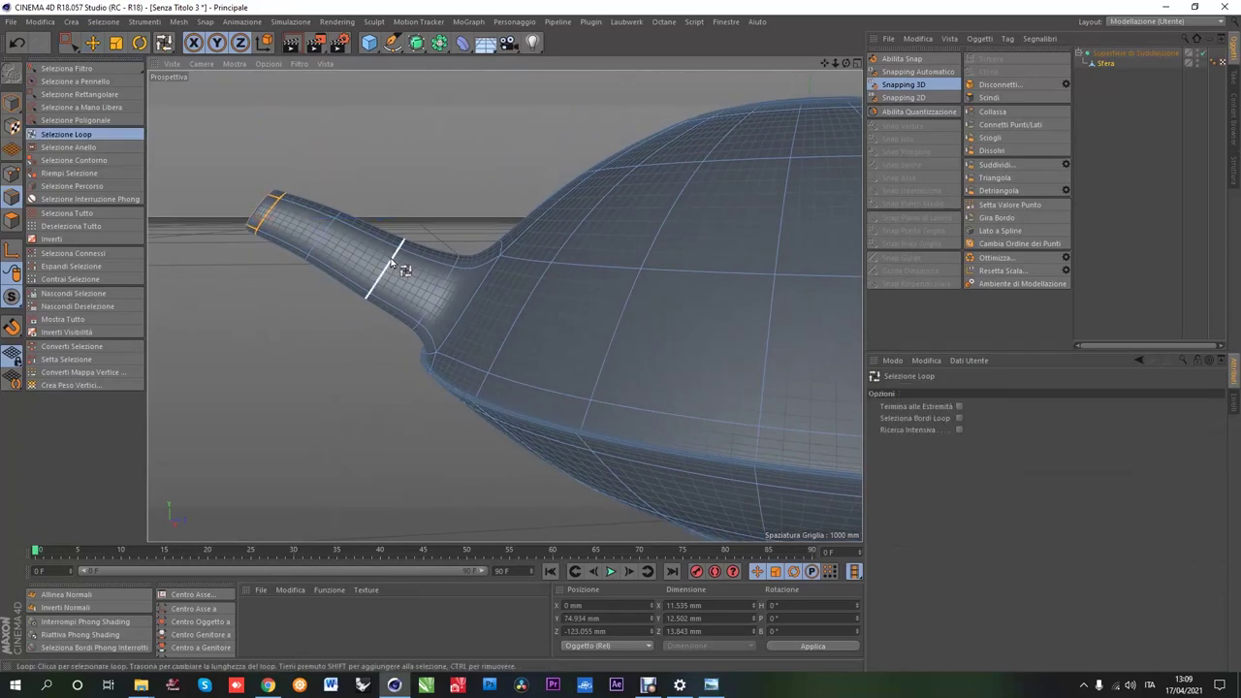
right_click(392, 263)
click(436, 396)
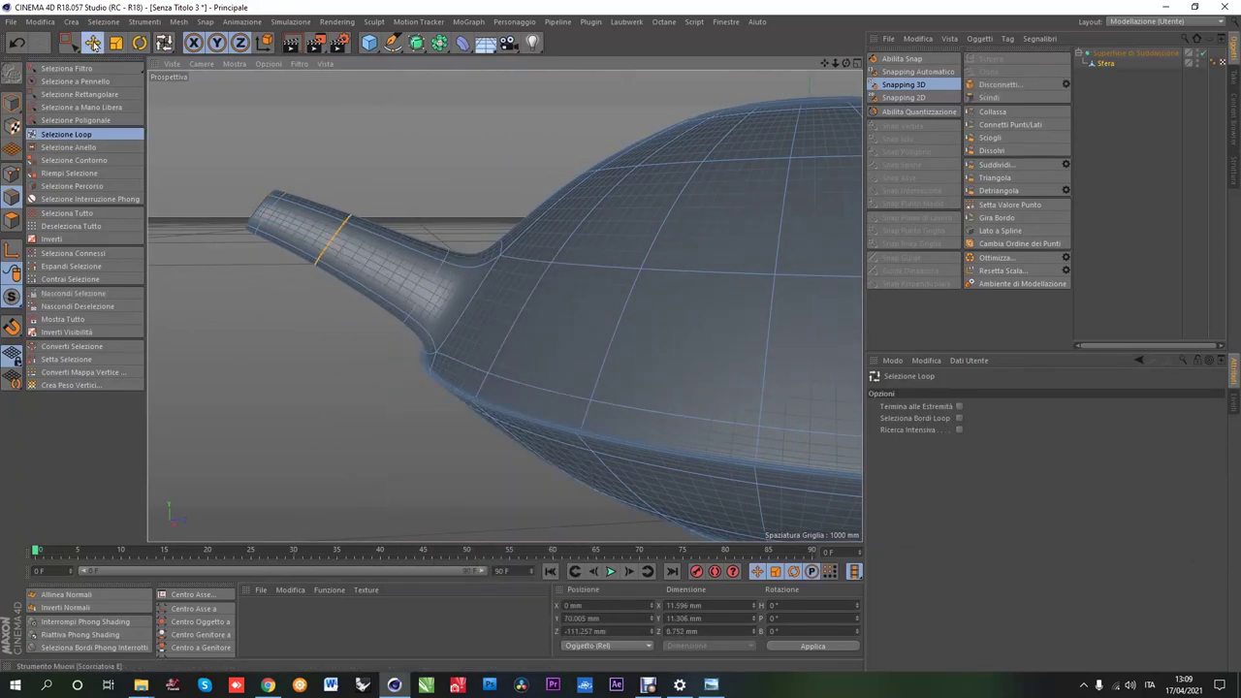
click(93, 43)
drag(354, 126, 350, 165)
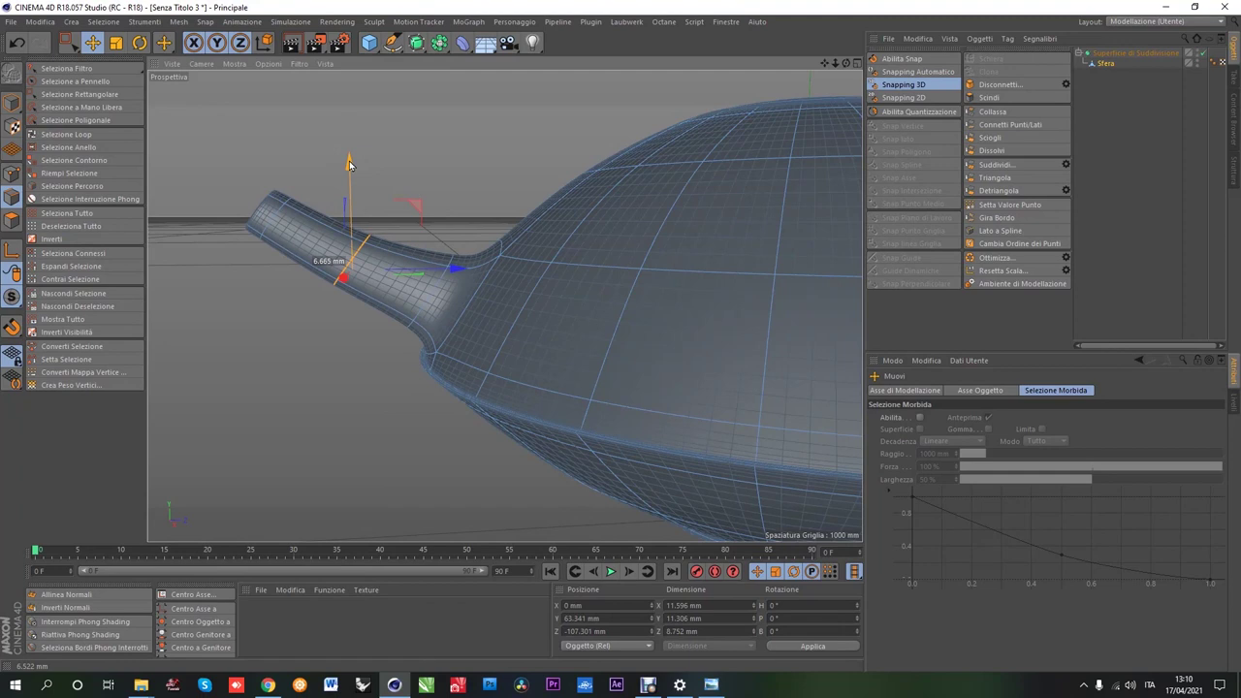
Step: Select a loop further along the spout and slide it along its length
double_click(385, 264)
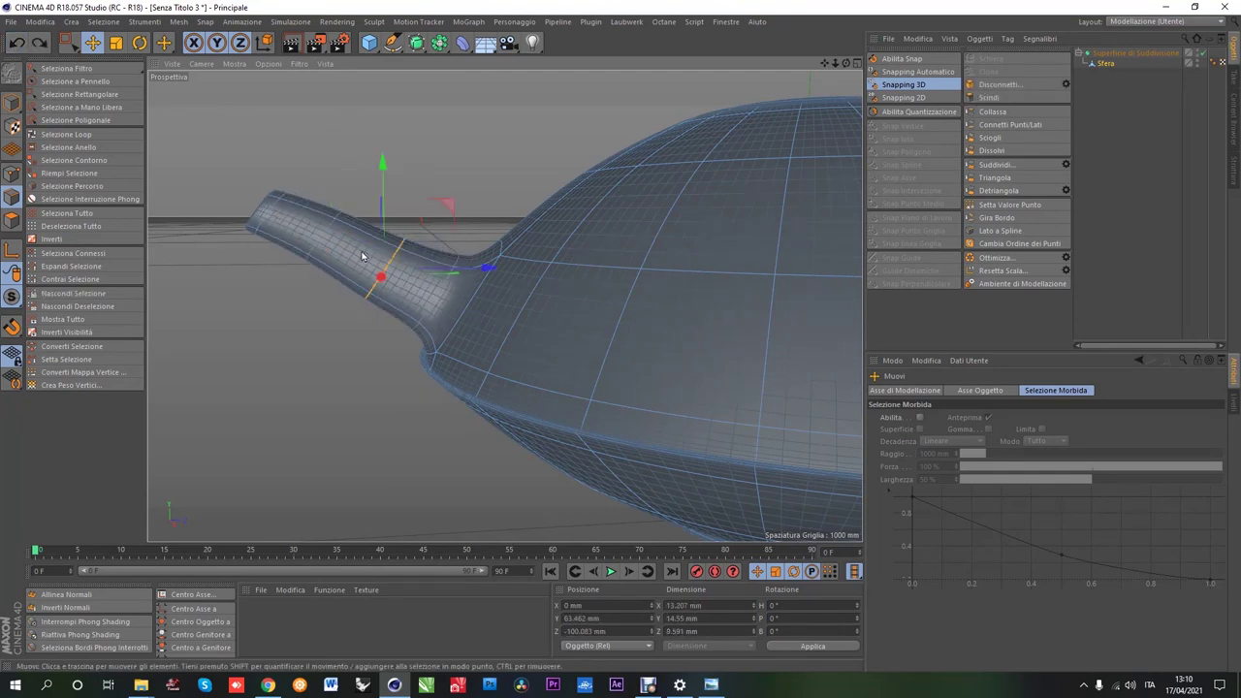
key(u)
key(l)
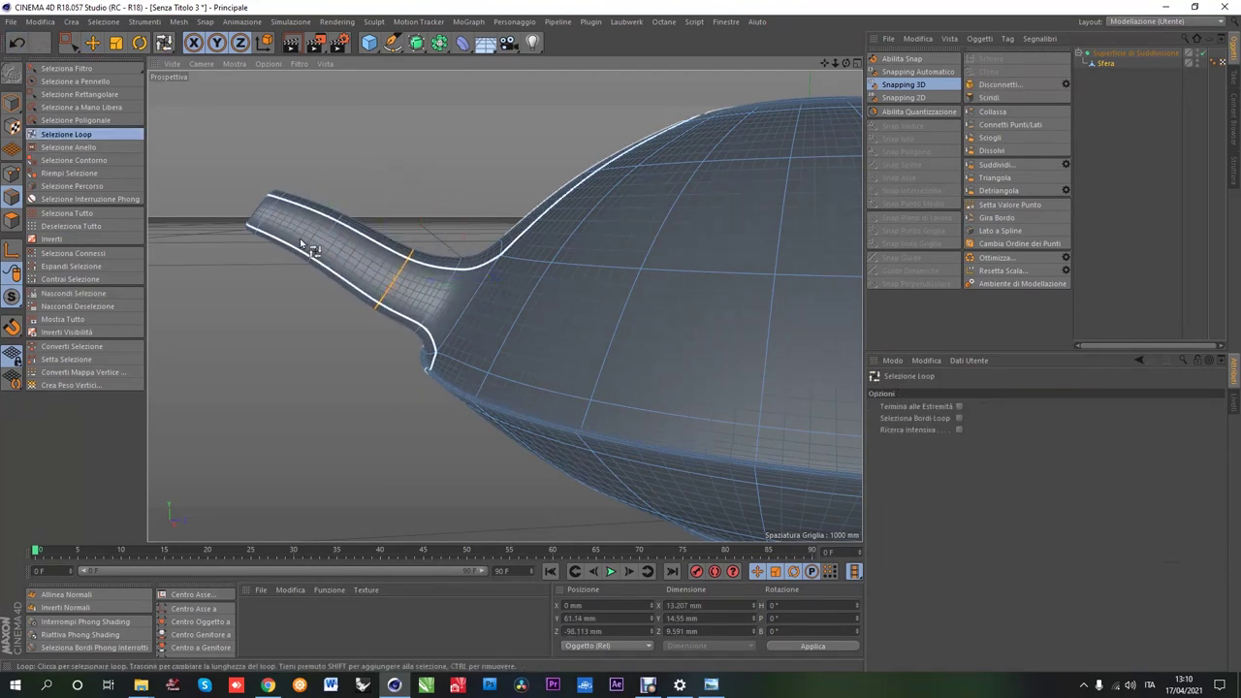
click(93, 44)
drag(430, 241, 432, 243)
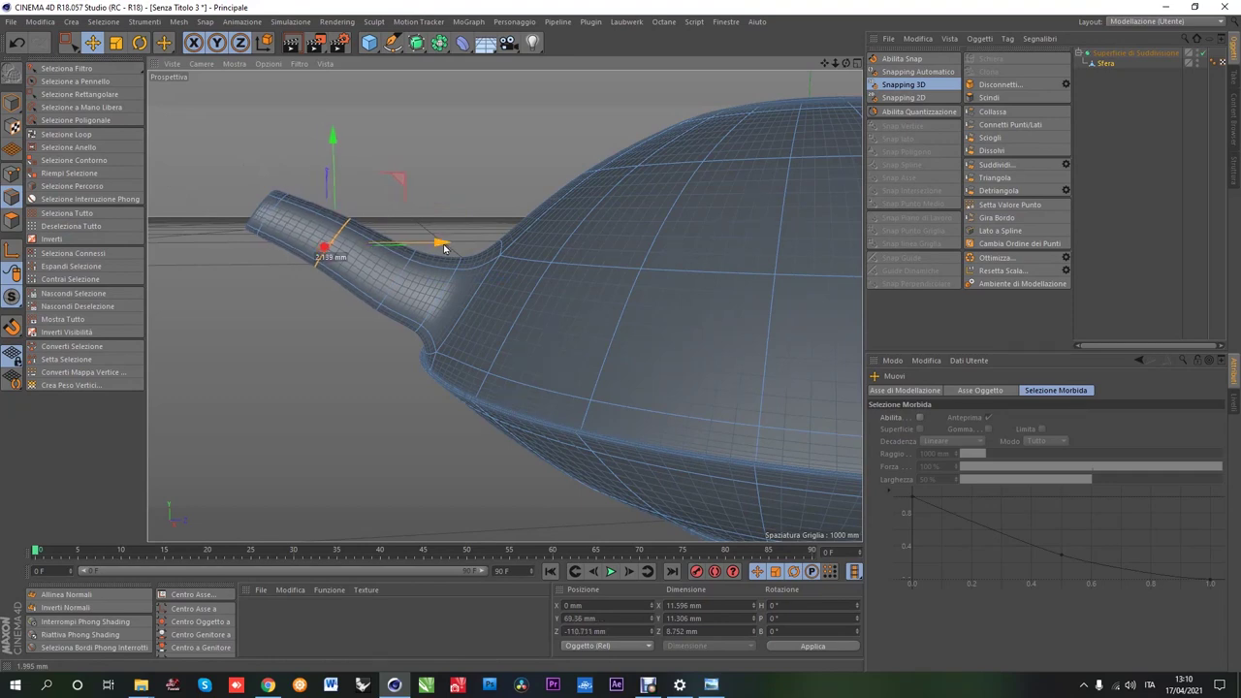
key(u)
key(l)
click(455, 281)
key(e)
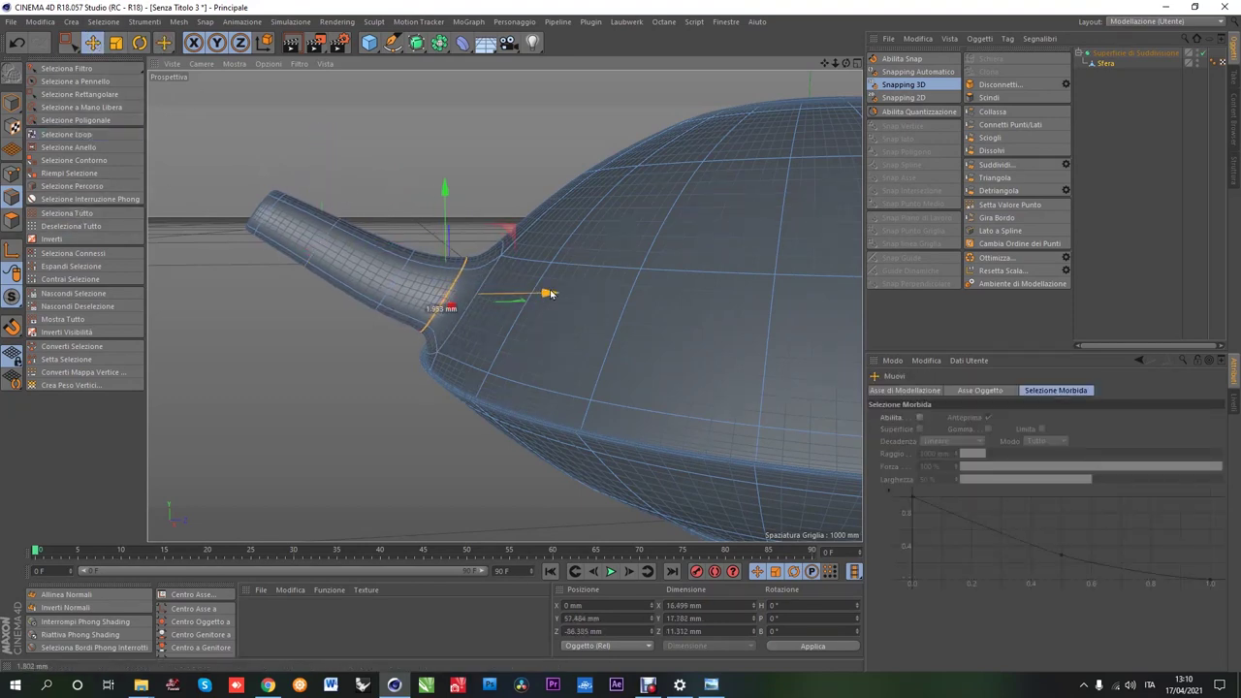
Step: Select a loop nearer the spout tip, push it along X and raise it
click(71, 136)
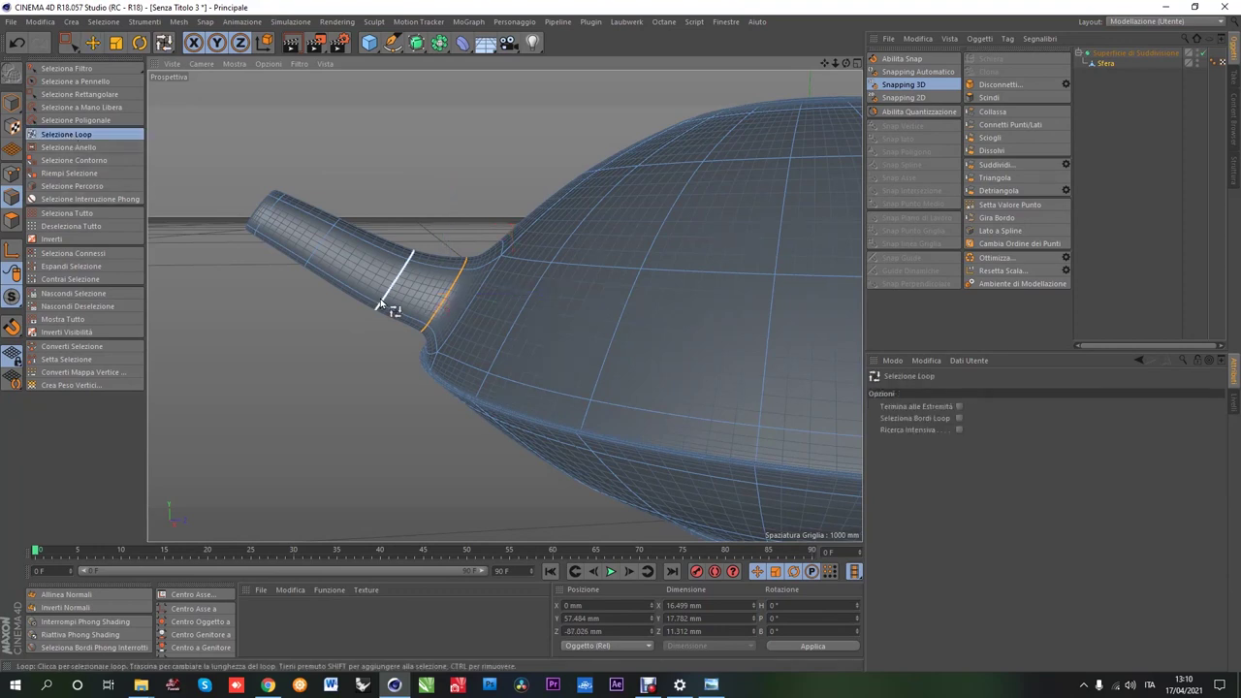
click(381, 306)
scroll(475, 297, down, 3)
scroll(459, 319, up, 4)
key(e)
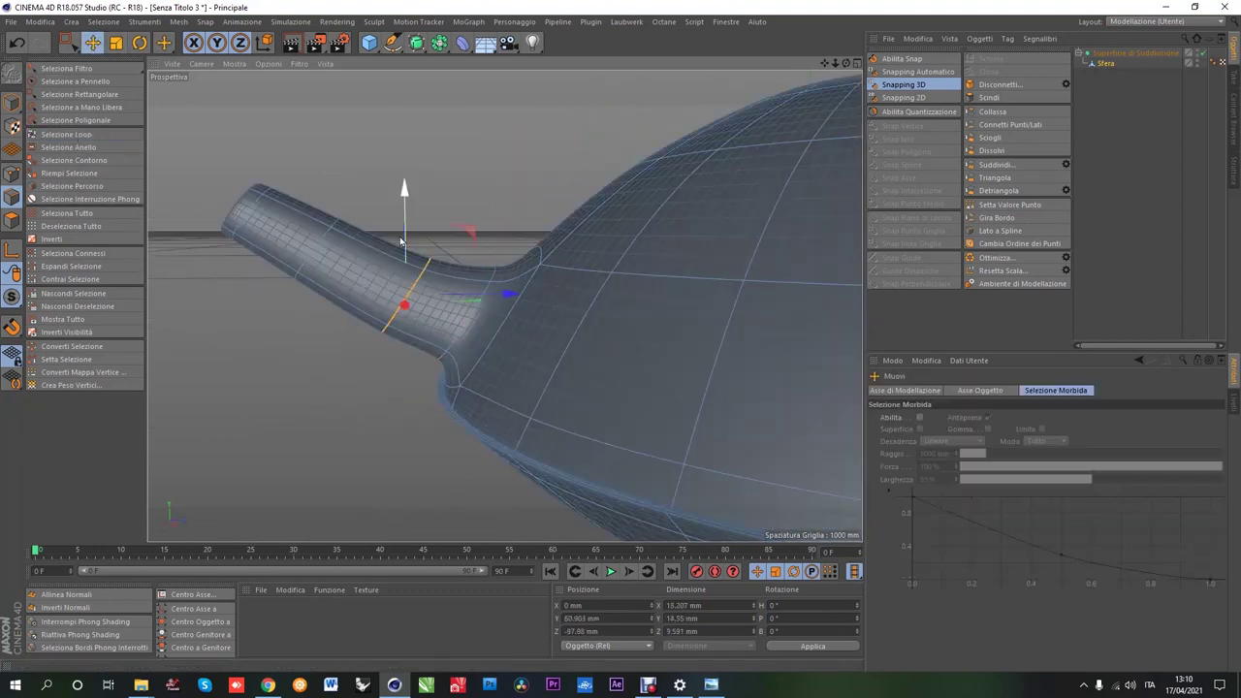
click(68, 133)
click(327, 248)
key(e)
drag(448, 257, 434, 243)
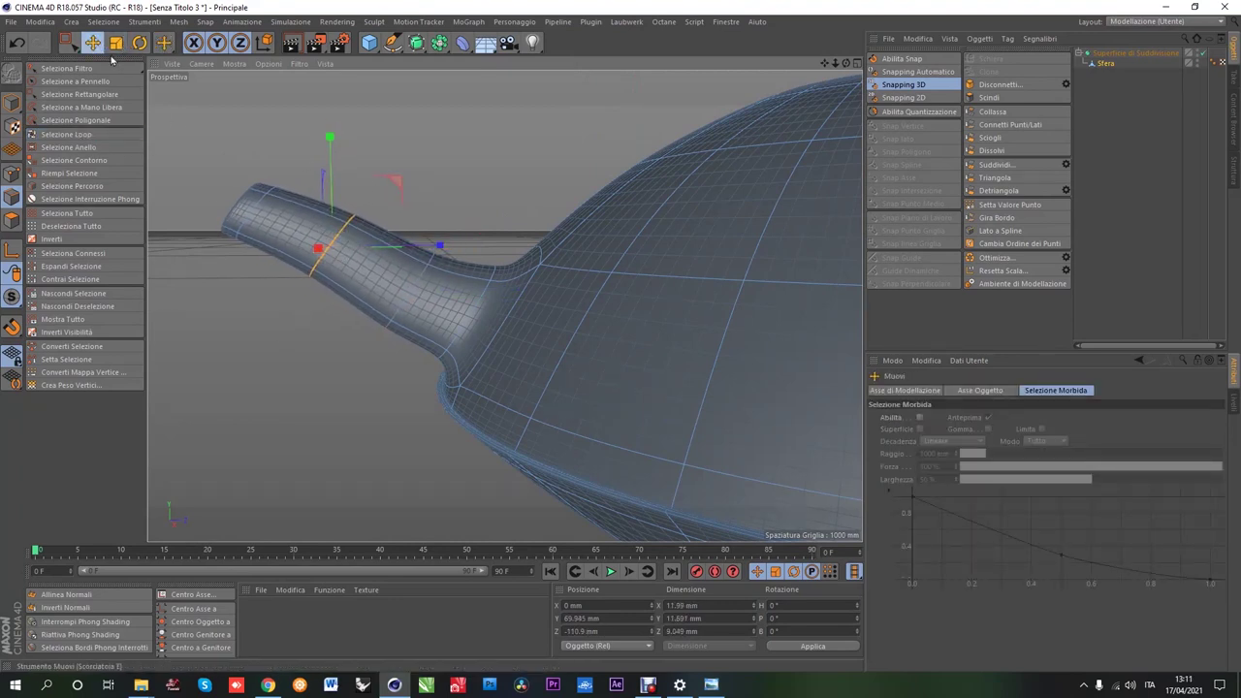
drag(437, 249, 424, 250)
drag(325, 157, 324, 144)
Step: Select the loop at the spout end and nudge it along X
mouse_move(409, 229)
alt+mouse_down()
mouse_move(623, 282)
mouse_move(781, 277)
alt+mouse_up()
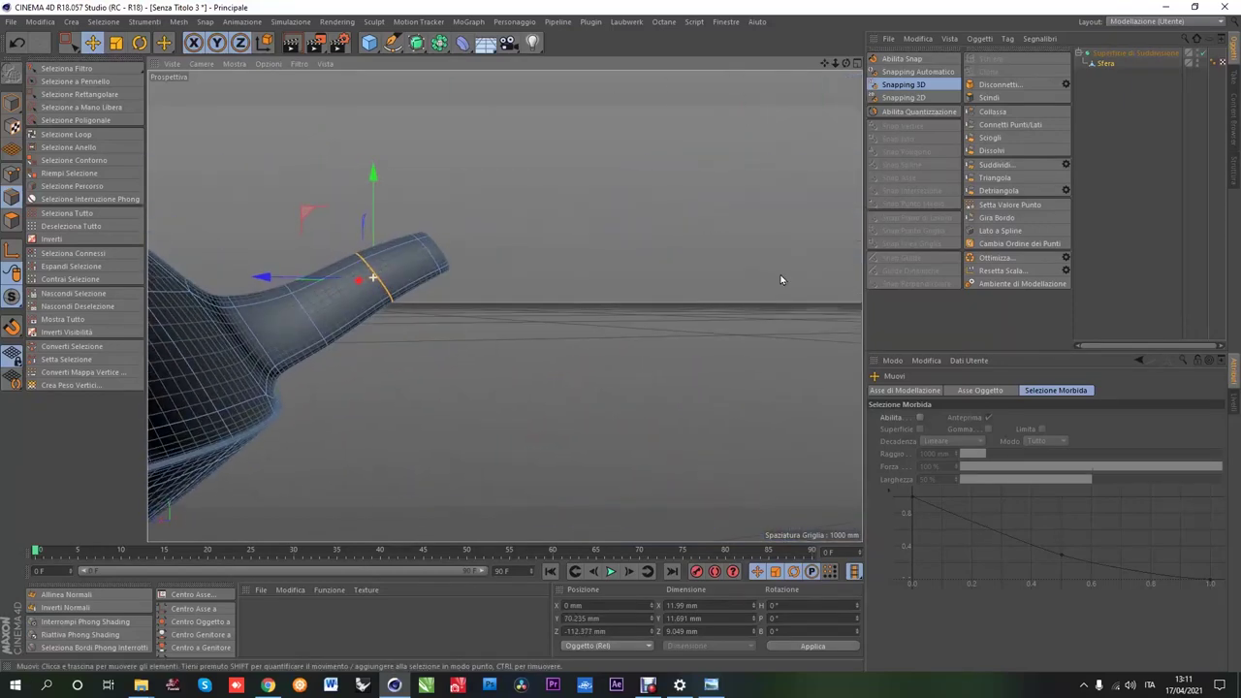
key(0)
drag(332, 138, 492, 293)
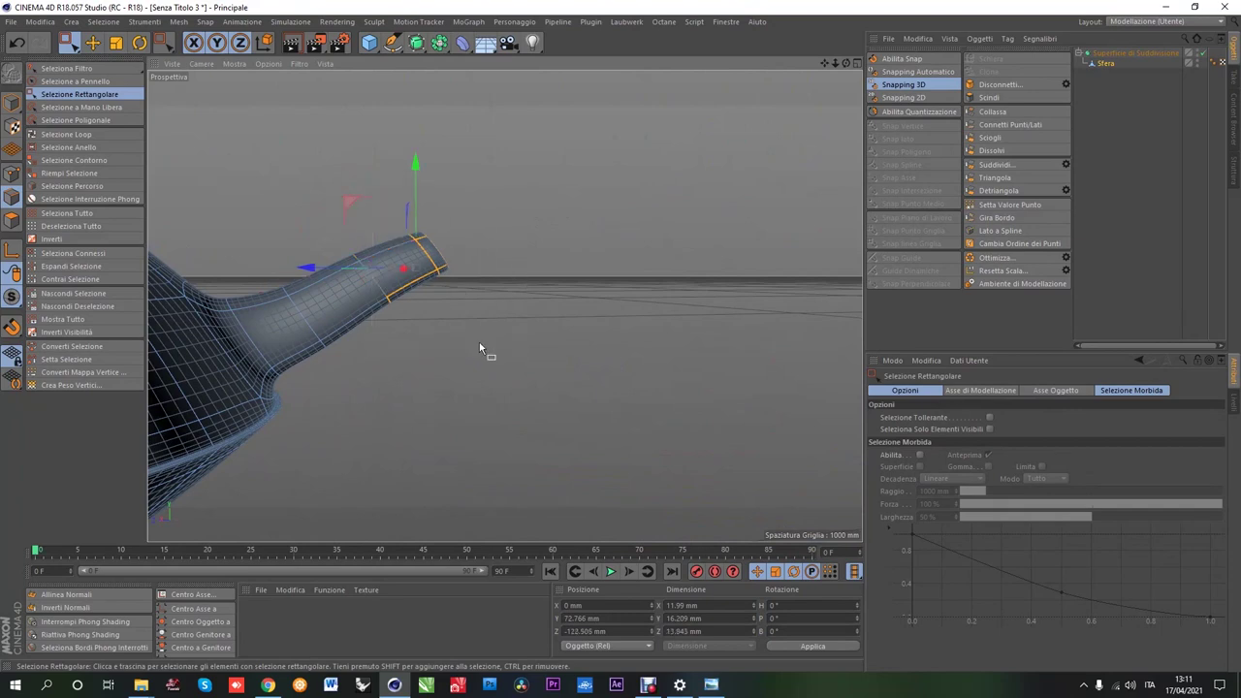
mouse_move(391, 180)
alt+mouse_down()
mouse_move(186, 336)
mouse_move(355, 243)
alt+mouse_up()
key(u)
key(l)
scroll(443, 273, up, 5)
click(443, 273)
mouse_move(443, 273)
alt+mouse_down()
mouse_move(280, 282)
mouse_move(157, 135)
mouse_move(405, 321)
mouse_move(359, 158)
alt+mouse_up()
key(e)
mouse_move(448, 260)
mouse_down()
mouse_move(399, 258)
mouse_move(466, 260)
mouse_up()
Step: Undo the failed spout-end loop rotation and check the spout from a side view
drag(337, 317, 303, 284)
key(e)
drag(478, 279, 435, 278)
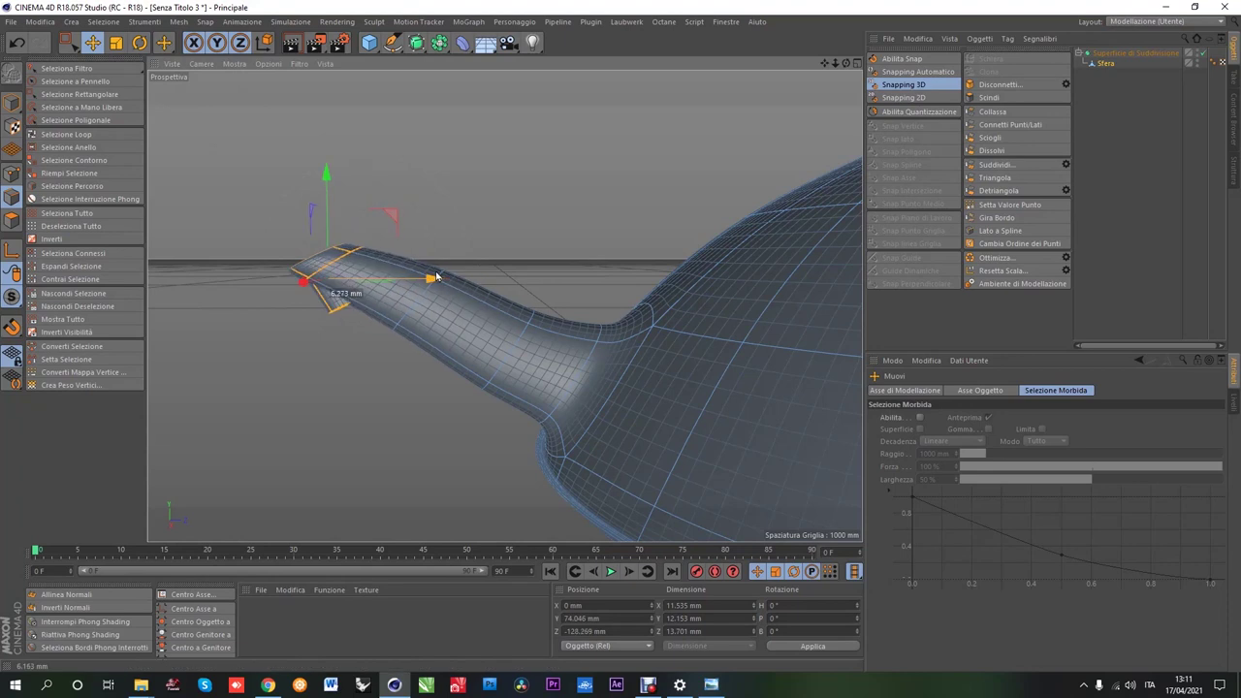
click(19, 43)
click(20, 44)
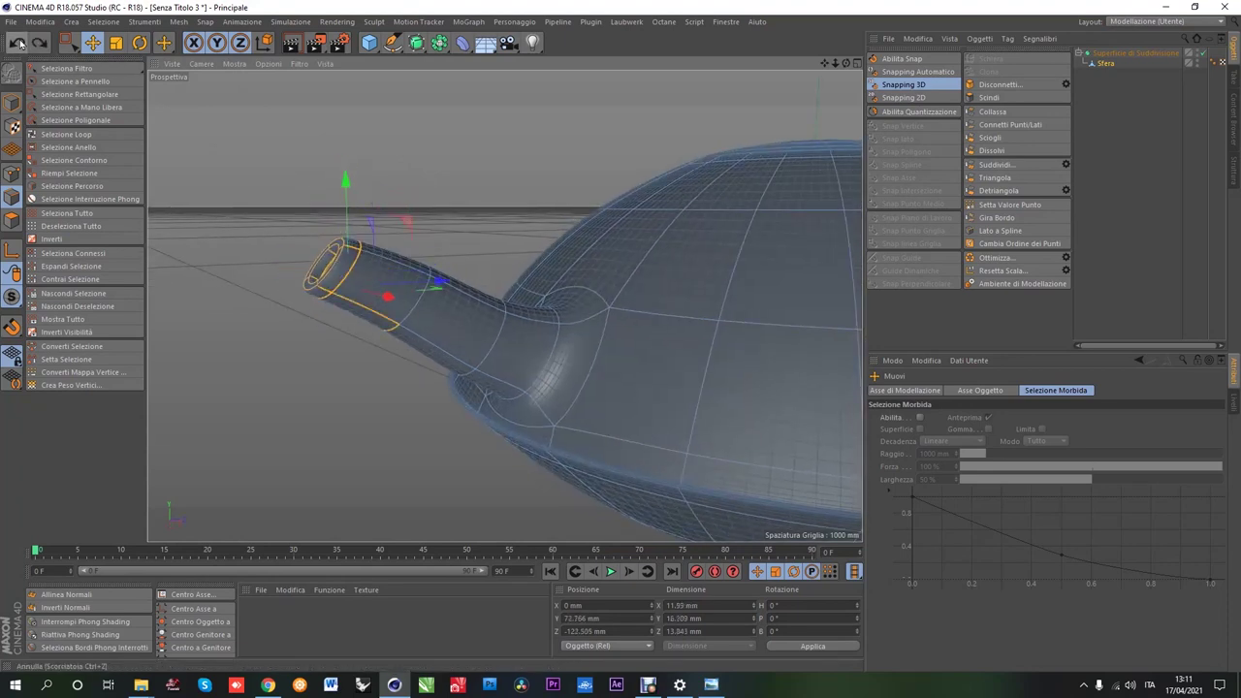
alt+drag(484, 291, 388, 291)
click(66, 133)
scroll(417, 315, up, 10)
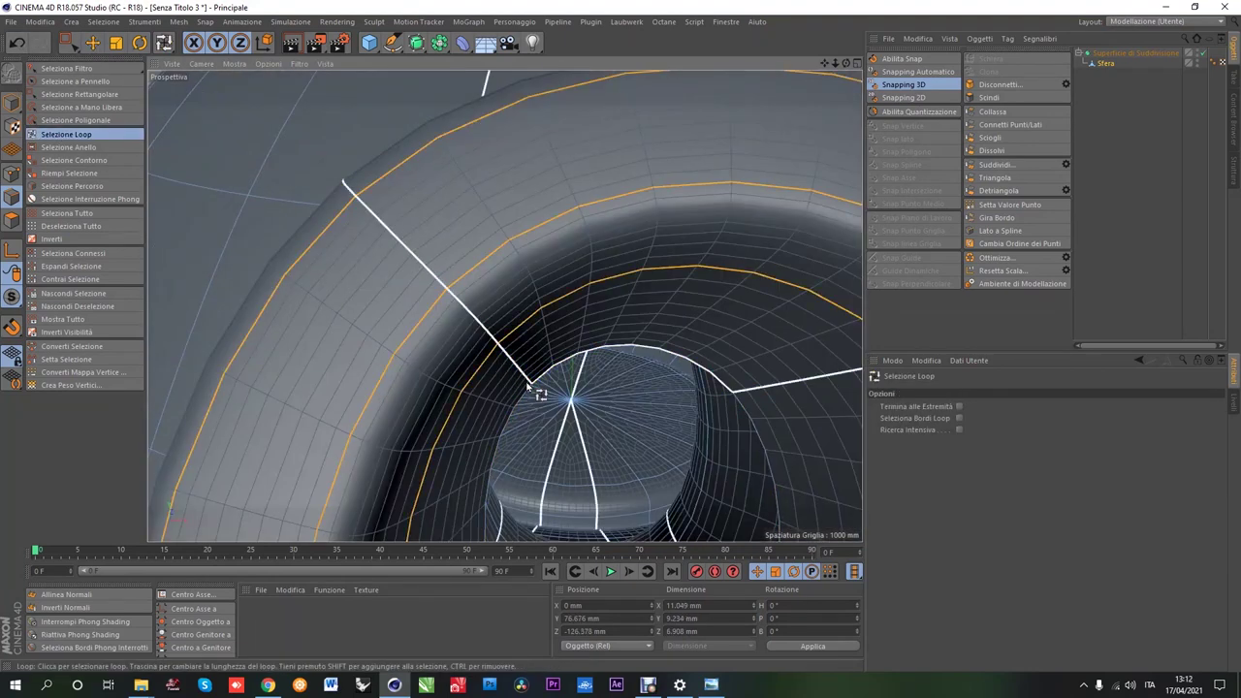
scroll(531, 391, down, 5)
alt+drag(429, 359, 271, 366)
scroll(271, 366, down, 3)
mouse_move(244, 310)
alt+mouse_down()
mouse_move(260, 345)
mouse_move(188, 332)
alt+mouse_up()
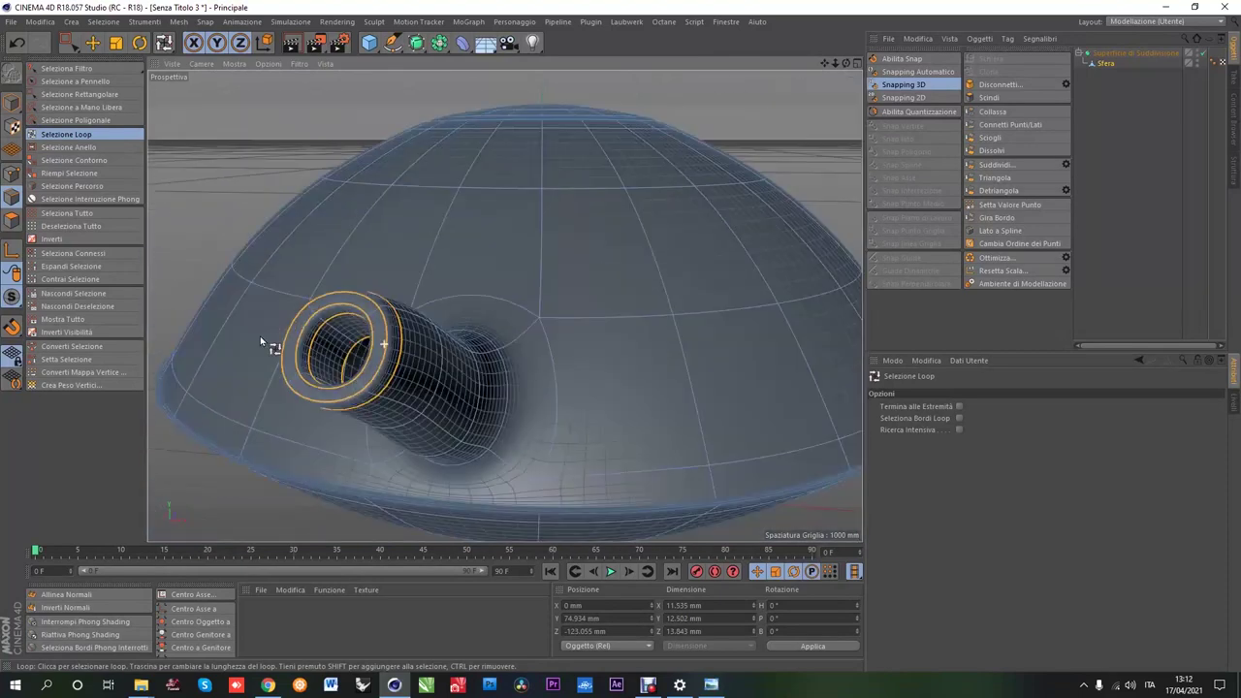
key(e)
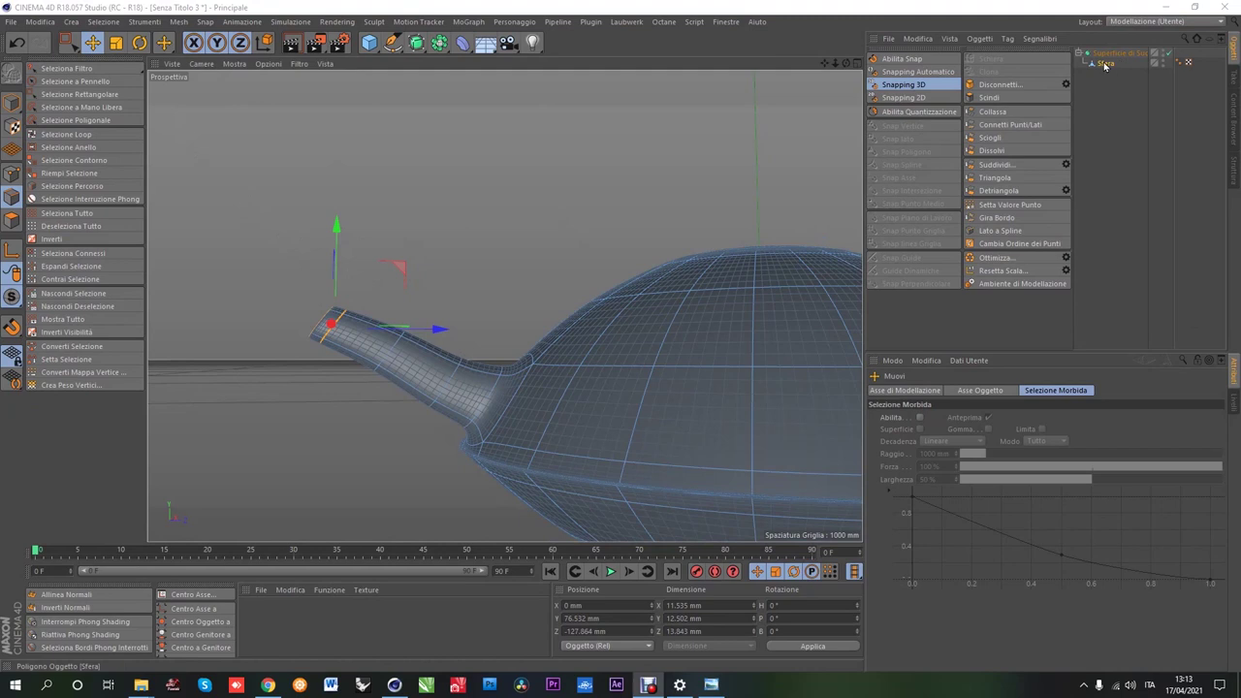
Step: Turn off smoothing and apply a modelling command to the polygon loop framing the hole
key(q)
alt+drag(504, 304, 360, 327)
key(u)
key(l)
click(466, 385)
mouse_move(236, 252)
alt+mouse_down()
mouse_move(396, 380)
mouse_move(591, 403)
alt+mouse_up()
scroll(591, 403, up, 5)
click(555, 301)
right_click(555, 300)
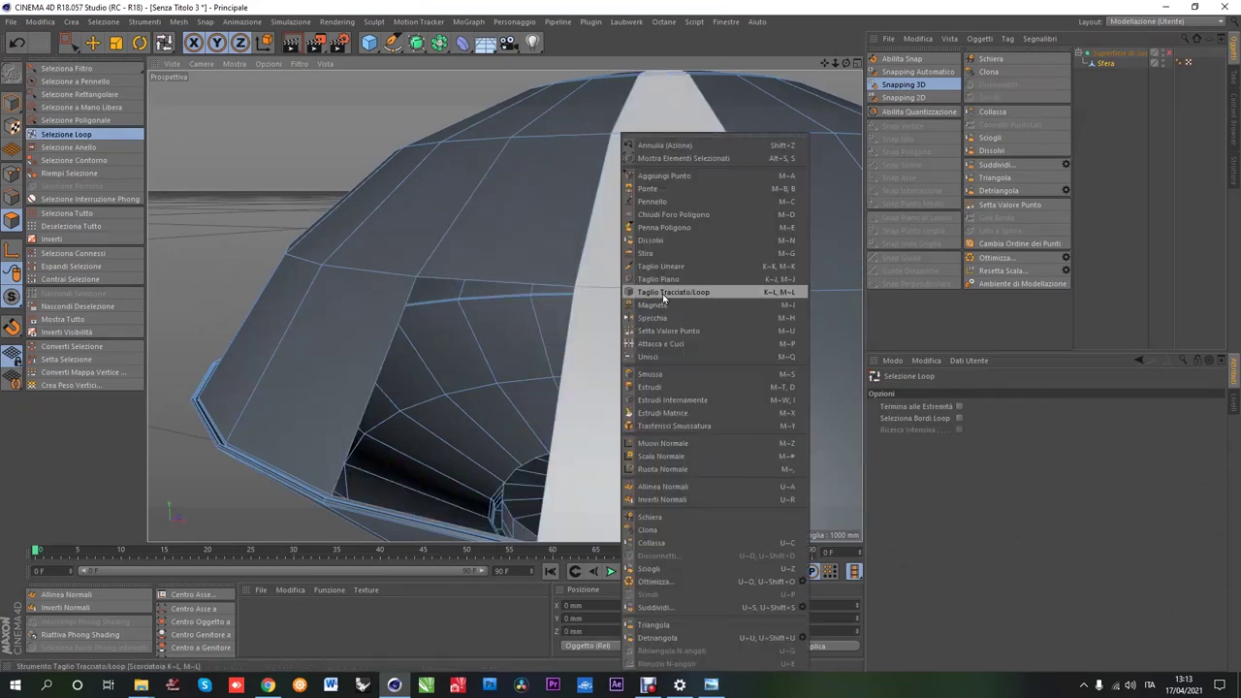
click(678, 216)
Step: Inset the dome polygon where the spout will grow with Extrude Inner
alt+drag(510, 285, 274, 260)
click(87, 81)
click(475, 339)
right_click(475, 339)
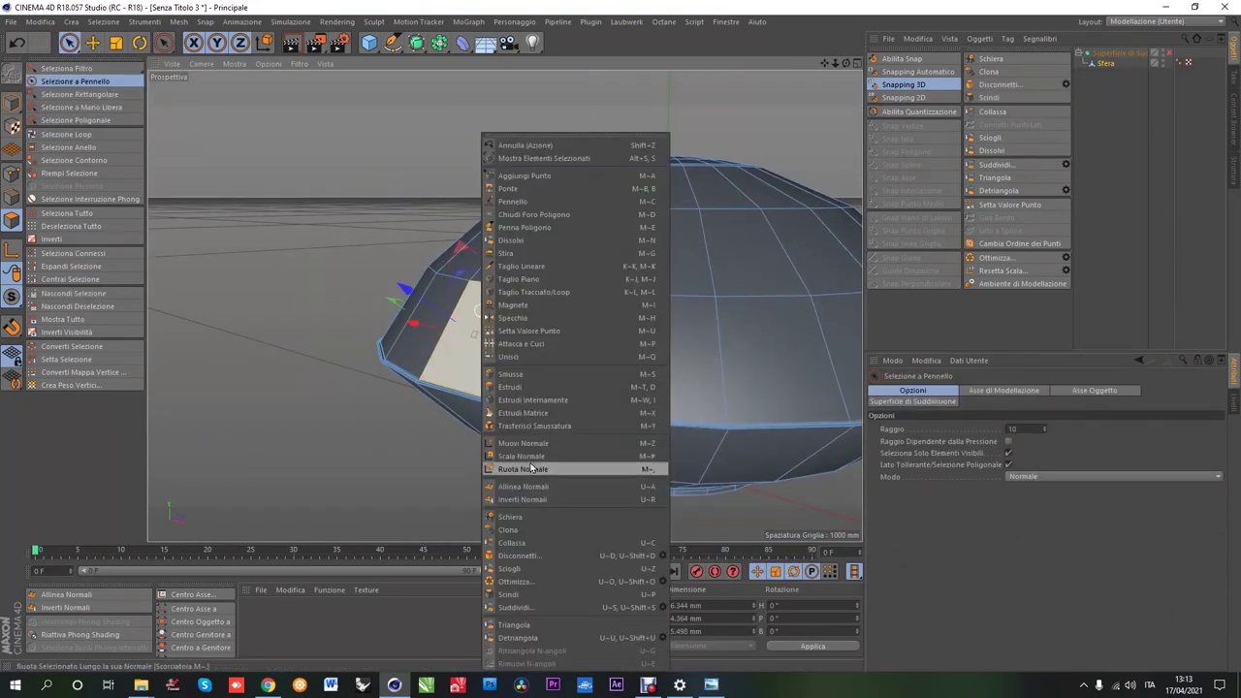
click(571, 392)
alt+drag(572, 392, 620, 338)
Step: Extrude the polygon outward and shrink the new face to about 59%
right_click(530, 346)
click(554, 384)
mouse_move(554, 385)
alt+mouse_down()
mouse_move(504, 320)
mouse_move(432, 261)
alt+mouse_up()
click(115, 45)
drag(678, 339, 621, 341)
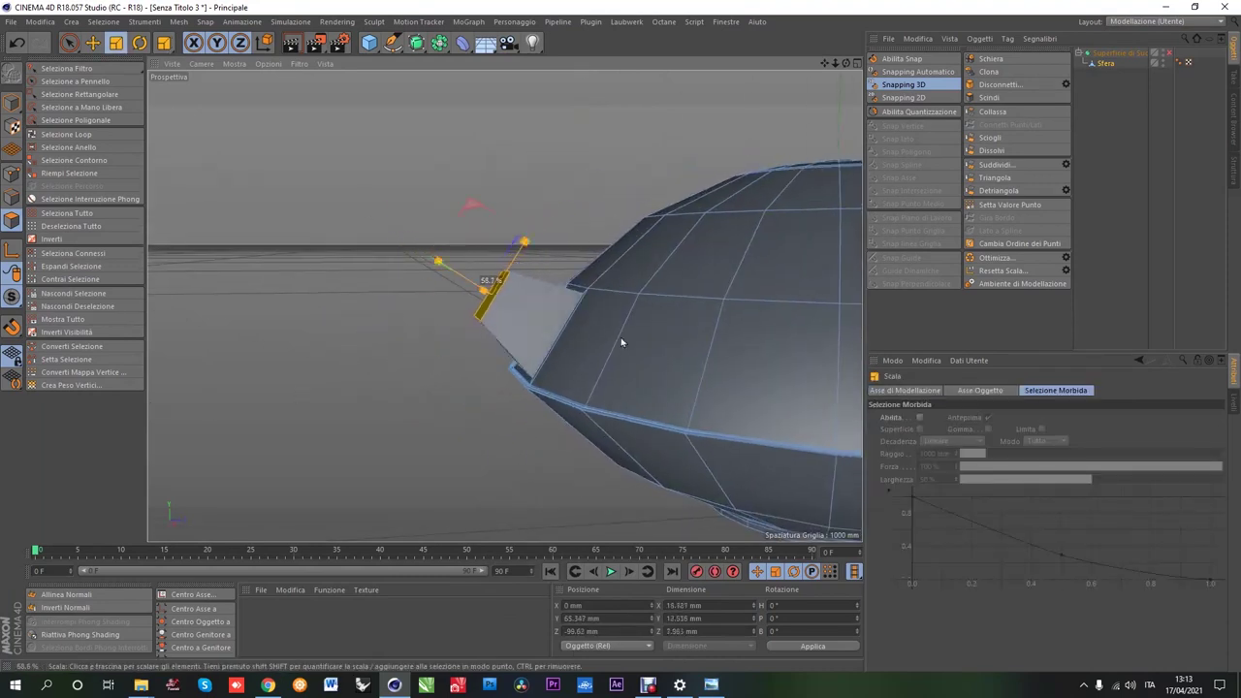
Step: Extrude a second spout segment and taper its end face to about 82%
alt+drag(537, 221, 533, 336)
right_click(533, 336)
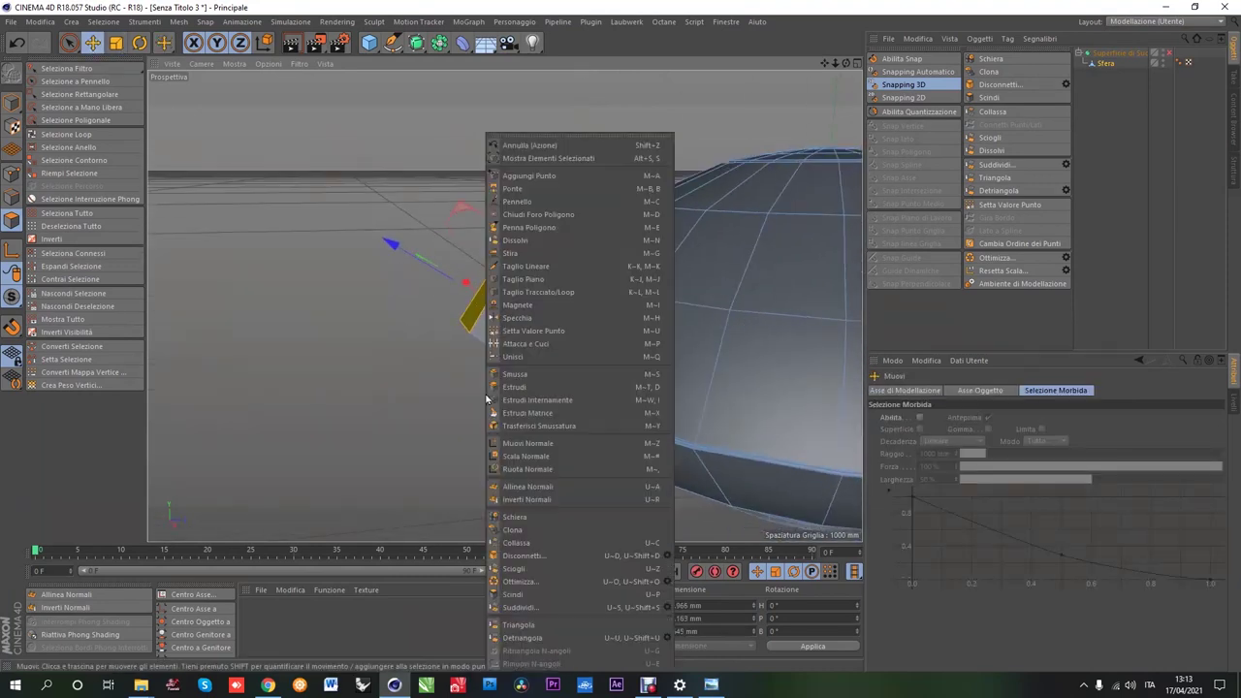
click(523, 400)
key(t)
alt+drag(335, 203, 465, 223)
drag(485, 189, 443, 332)
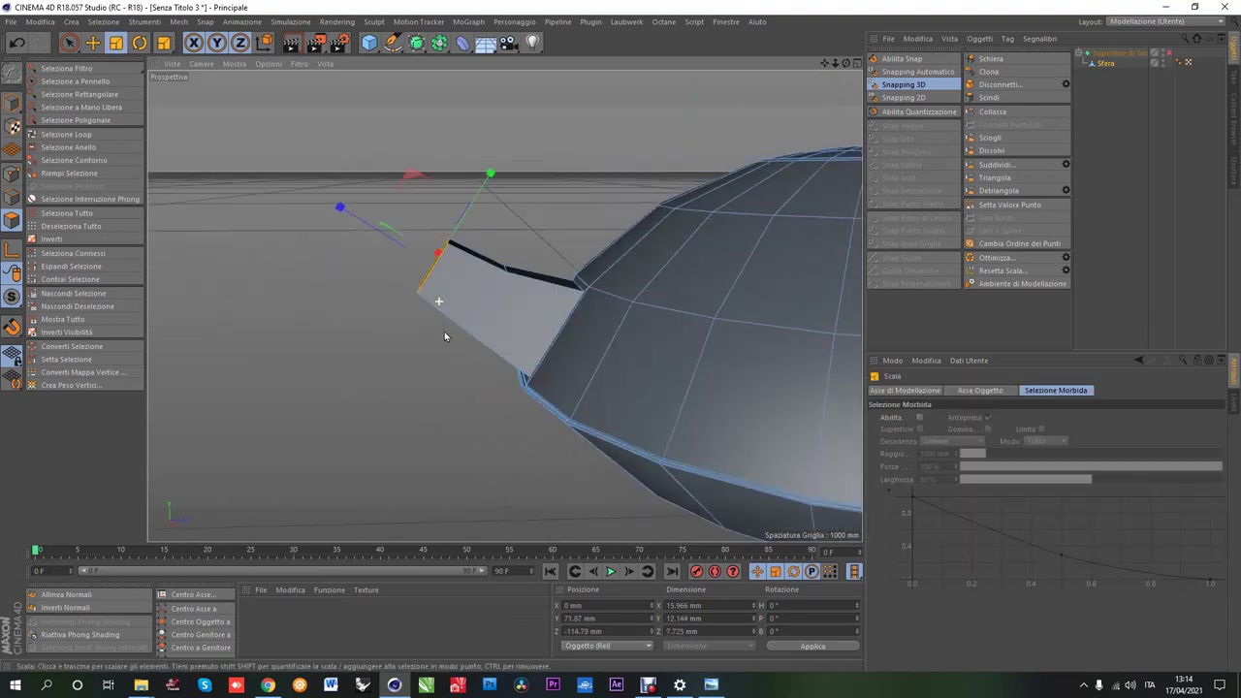
Step: Extrude a third segment, taper it to about 84%, tilt it about 20°, and check it smoothed
right_click(444, 332)
click(426, 381)
click(115, 43)
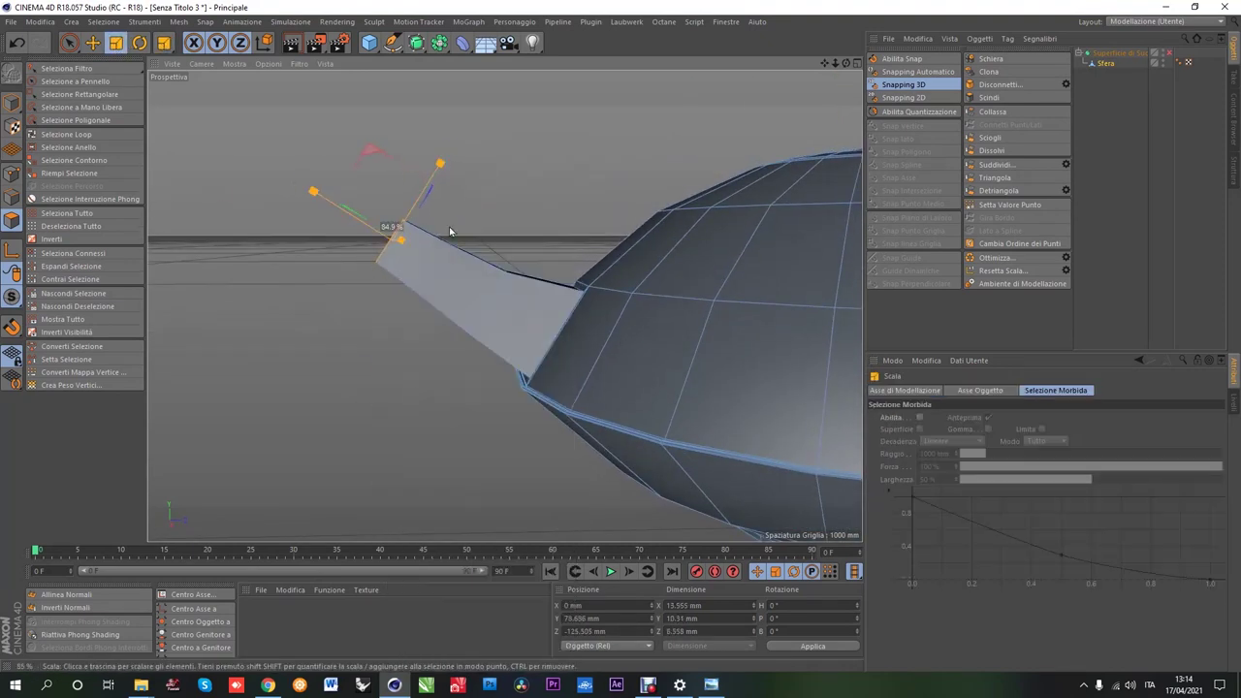
drag(439, 229, 437, 238)
alt+drag(437, 237, 436, 287)
mouse_move(442, 202)
mouse_down()
mouse_move(460, 224)
mouse_move(465, 285)
mouse_move(475, 198)
mouse_up()
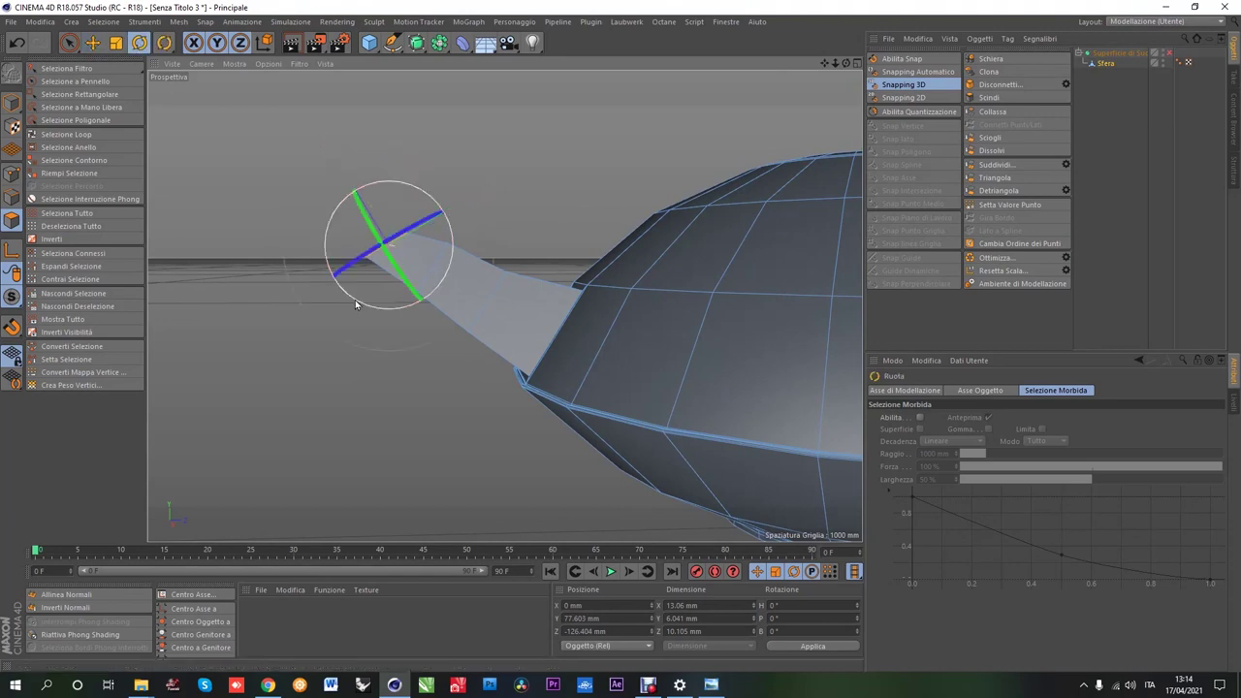
key(e)
mouse_move(620, 290)
alt+mouse_down()
mouse_move(718, 269)
mouse_move(656, 306)
mouse_move(333, 263)
alt+mouse_up()
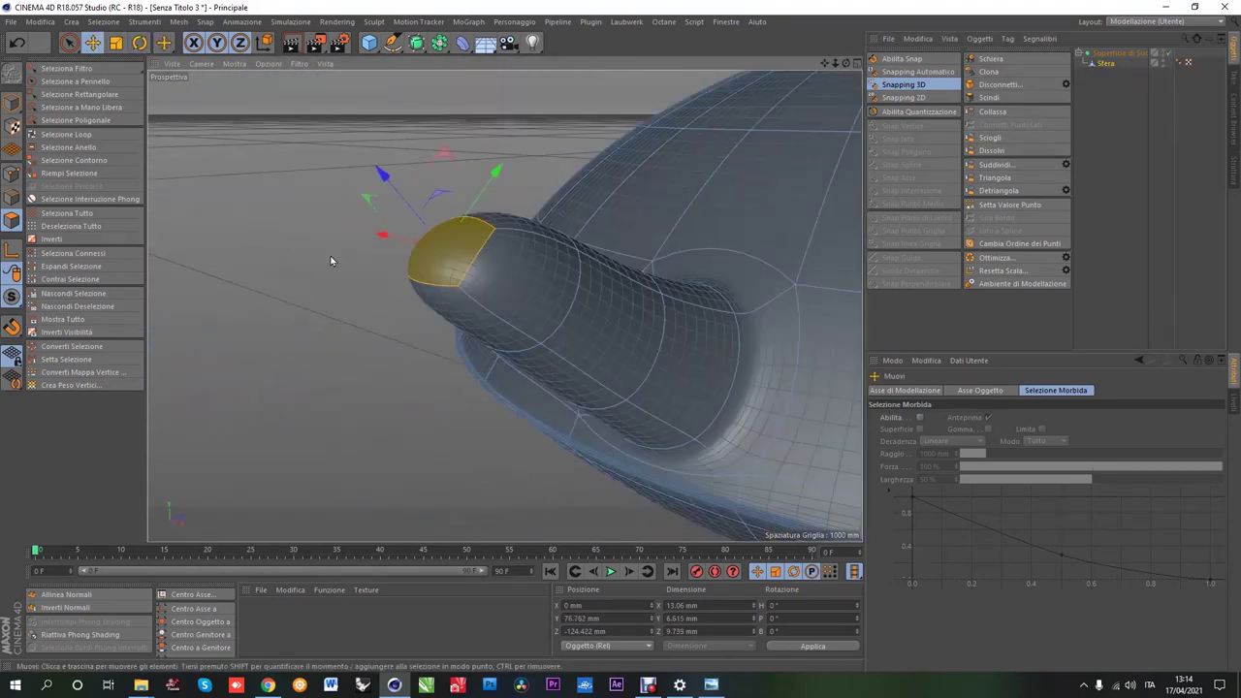
Step: Inset the spout tip face and push it about 12.2 mm inward to form the opening
right_click(332, 263)
click(369, 373)
drag(297, 369, 623, 343)
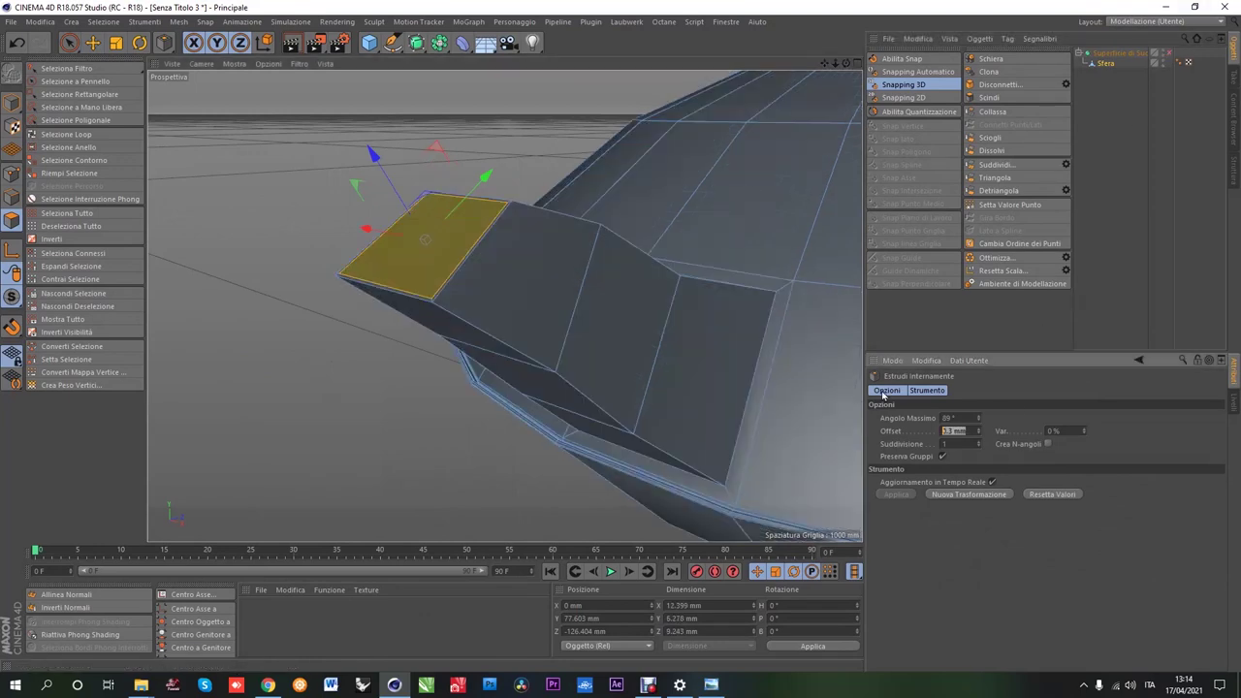
click(1168, 54)
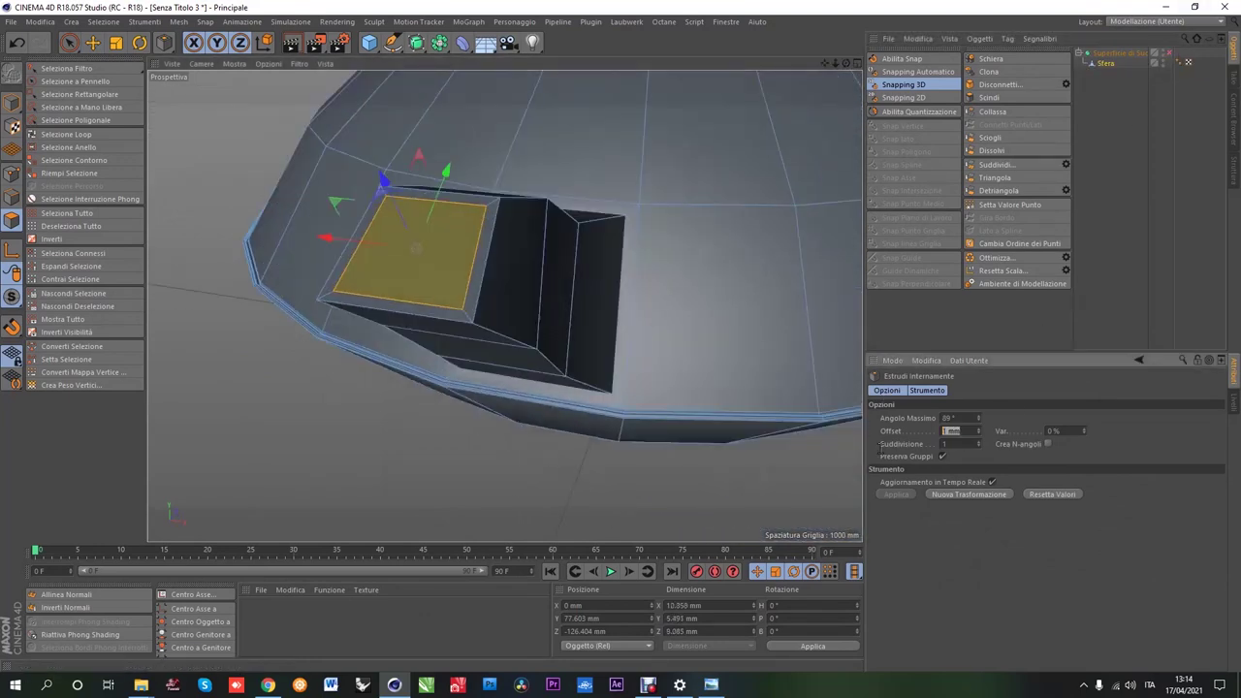
text(0.2)
key(ctrl+z)
key(ctrl+z)
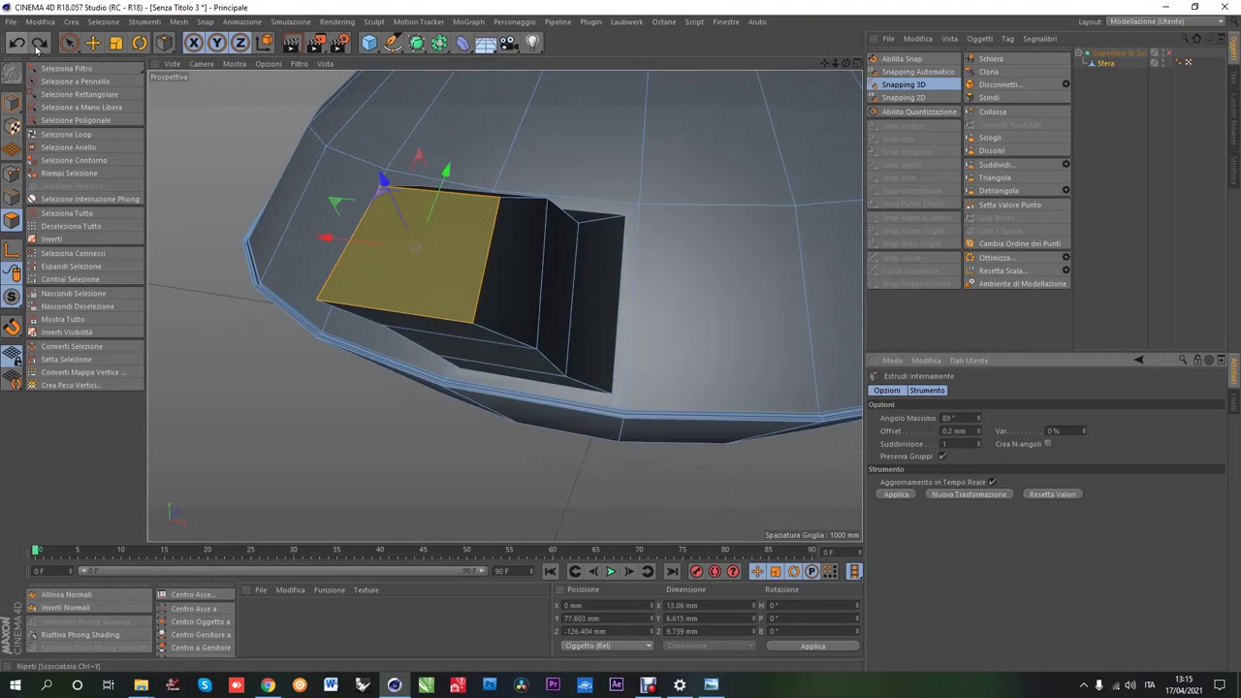
drag(620, 337, 621, 343)
key(d)
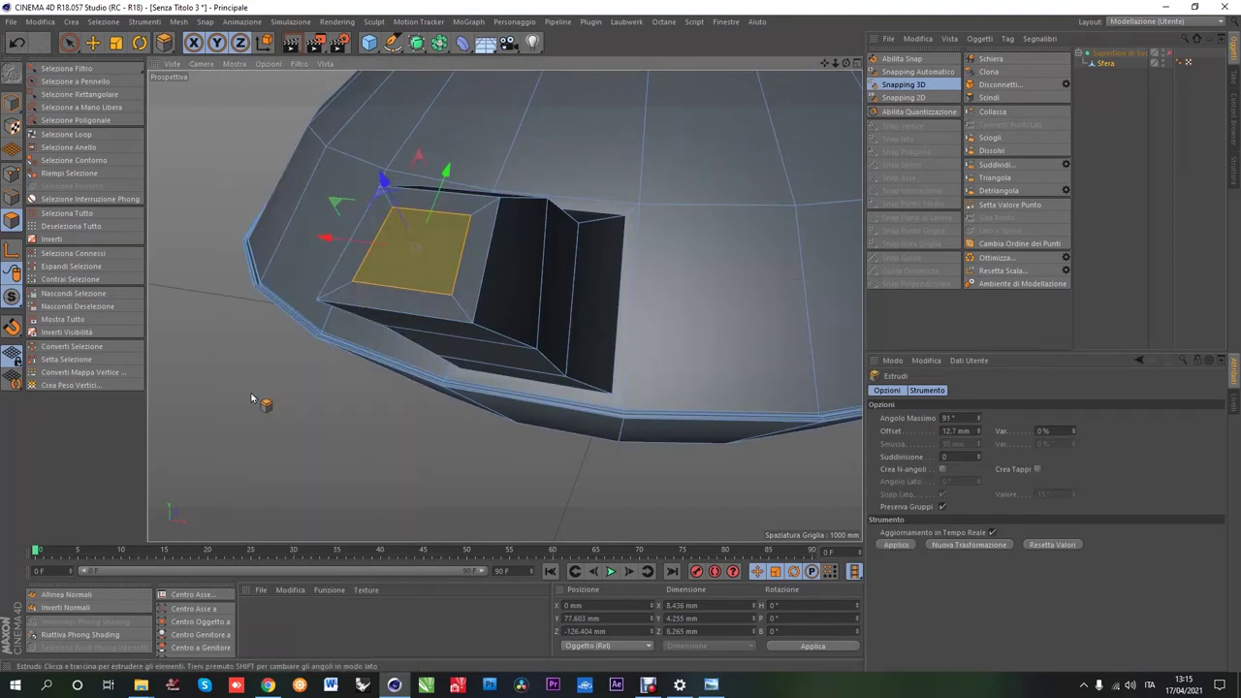
drag(263, 401, 621, 344)
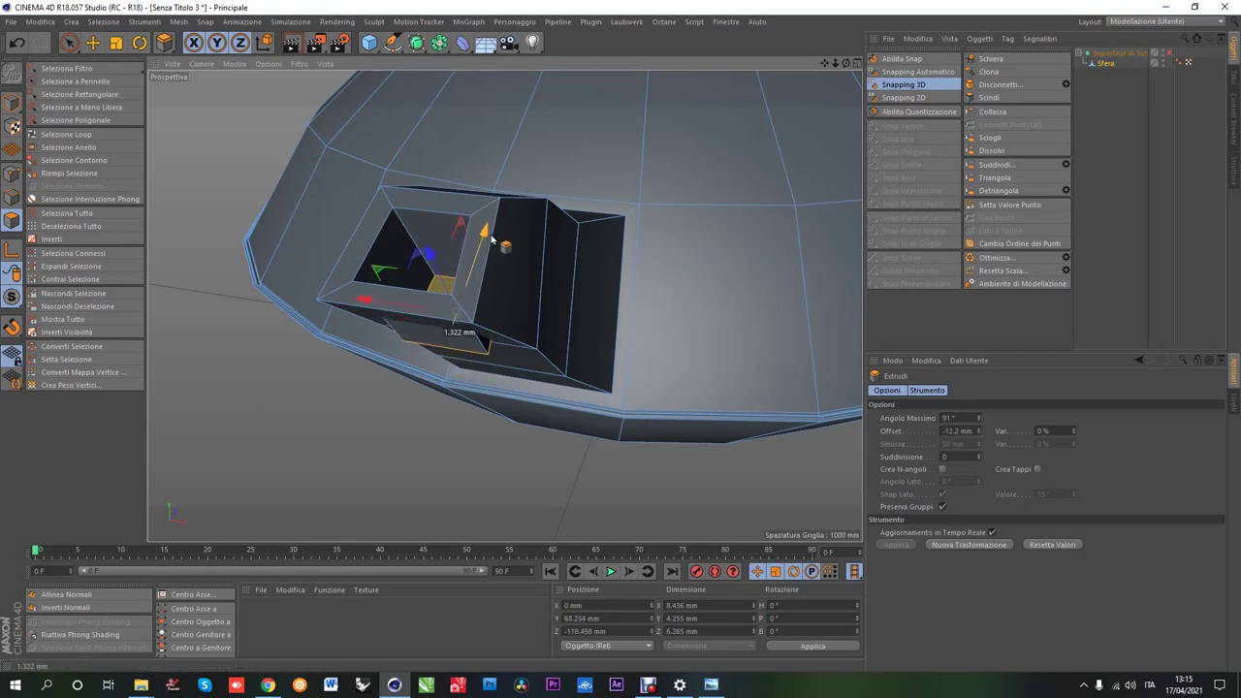
Step: Select the rim loop around the opening and bevel it at 0.2 mm
alt+drag(484, 208, 436, 260)
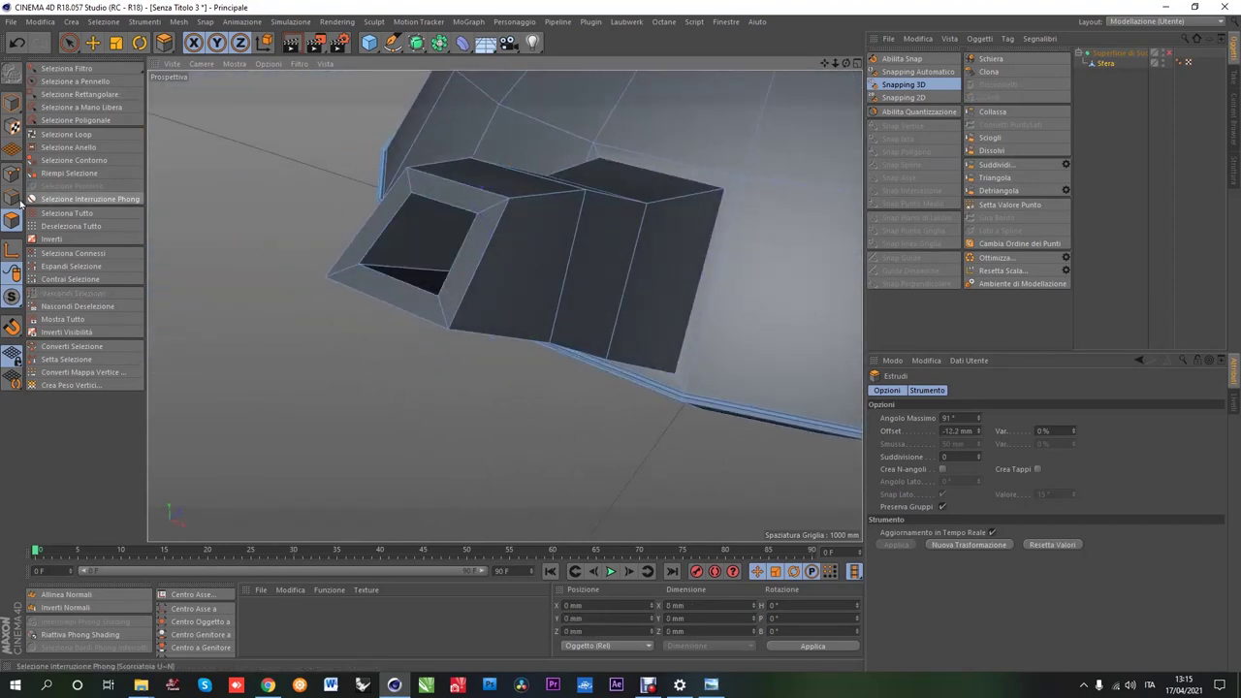
click(66, 133)
shift+click(366, 232)
right_click(366, 233)
click(346, 498)
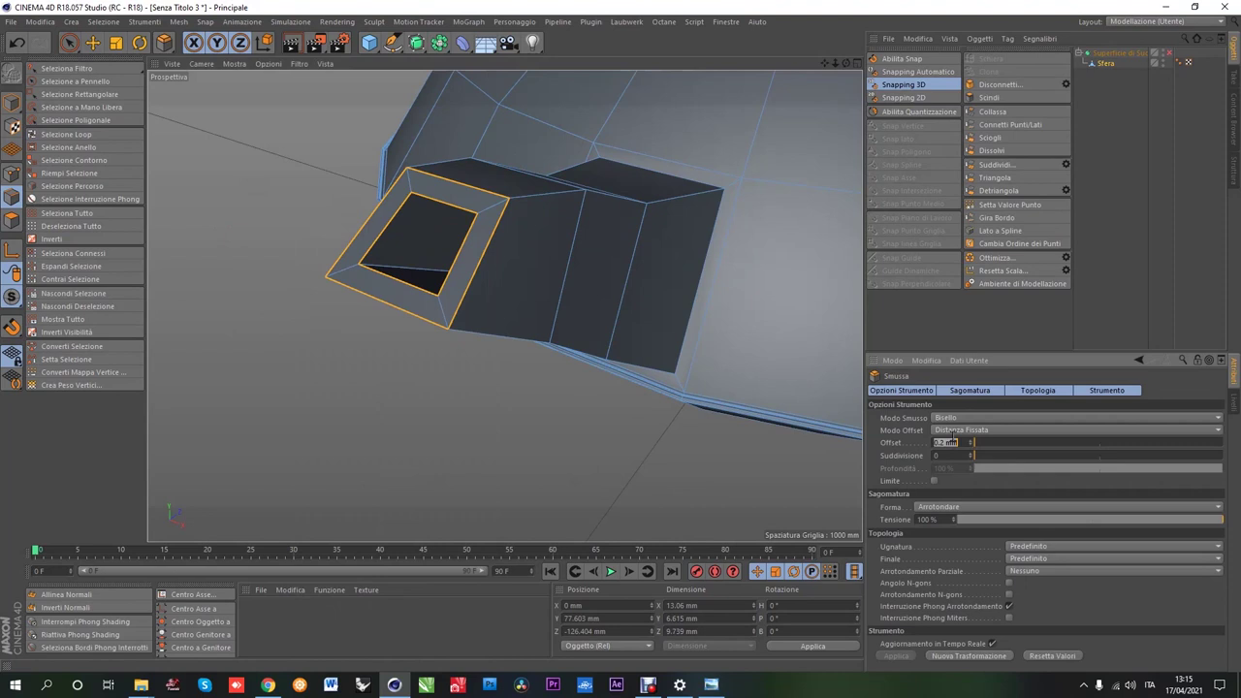
mouse_move(346, 498)
alt+mouse_down()
mouse_move(490, 255)
mouse_move(669, 291)
alt+mouse_up()
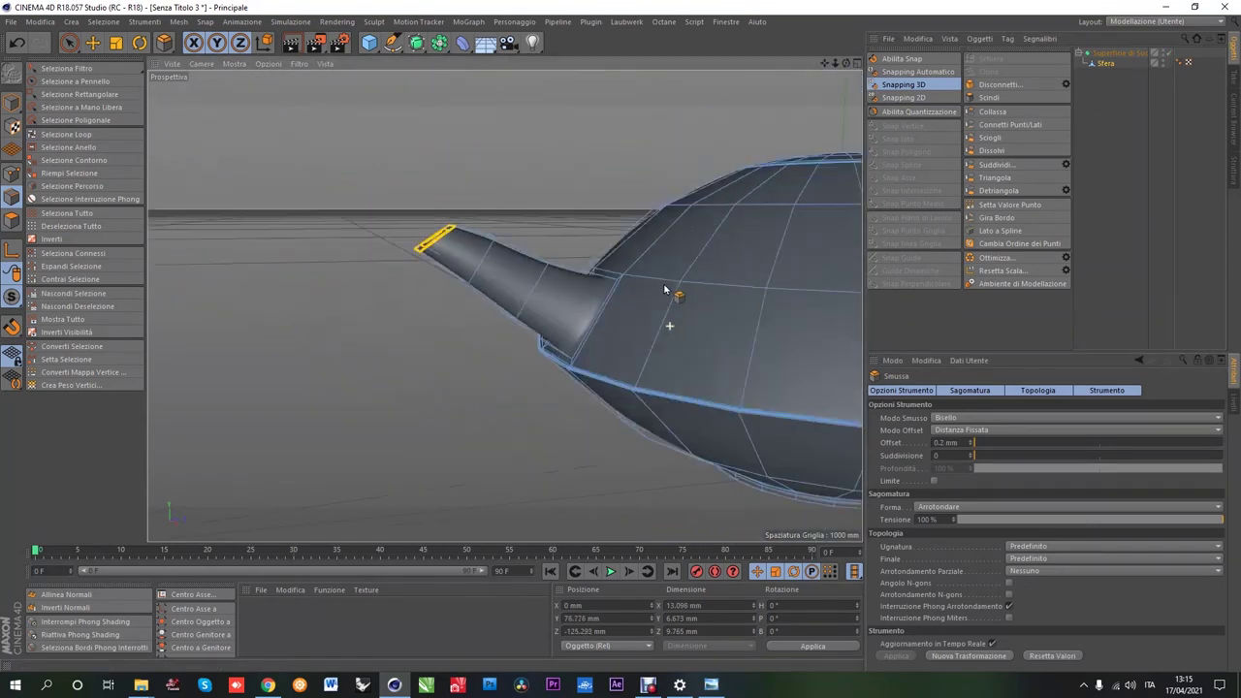
Step: Select a spout edge loop, shrink it slightly and raise it a little along Y
click(92, 41)
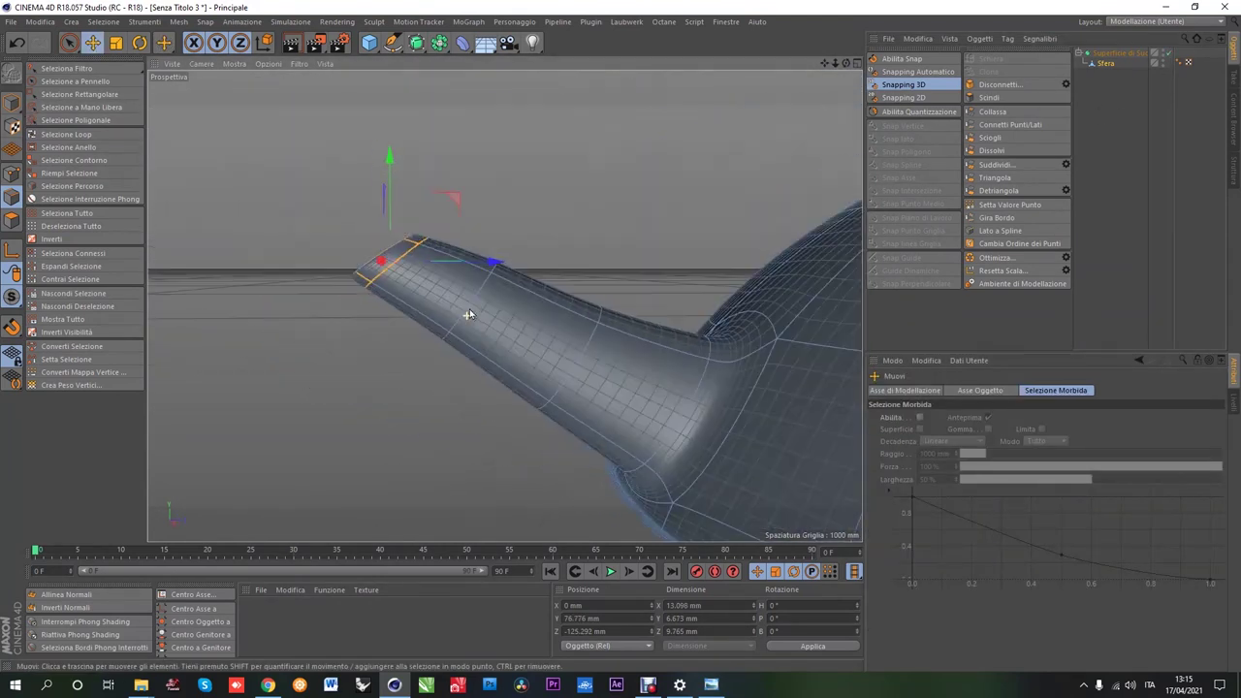
scroll(471, 313, down, 3)
alt+drag(548, 160, 518, 355)
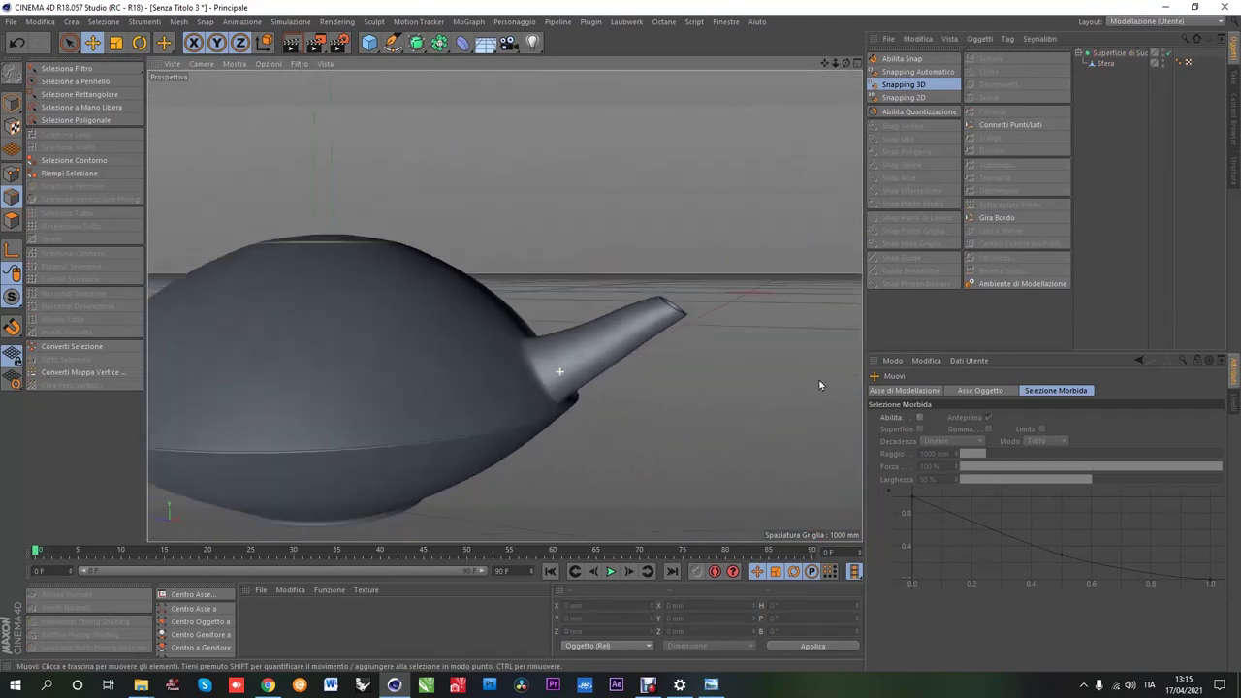
click(424, 286)
click(101, 21)
click(136, 97)
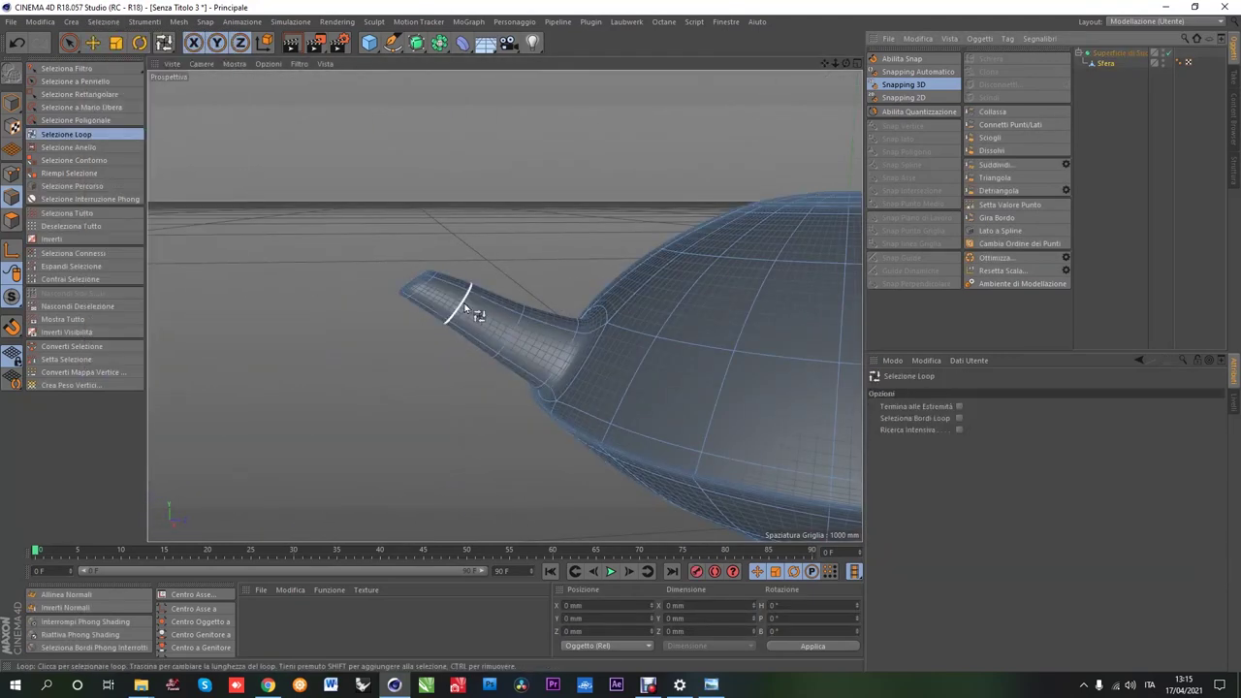
click(471, 310)
key(t)
drag(504, 264, 516, 253)
key(e)
alt+drag(407, 252, 458, 309)
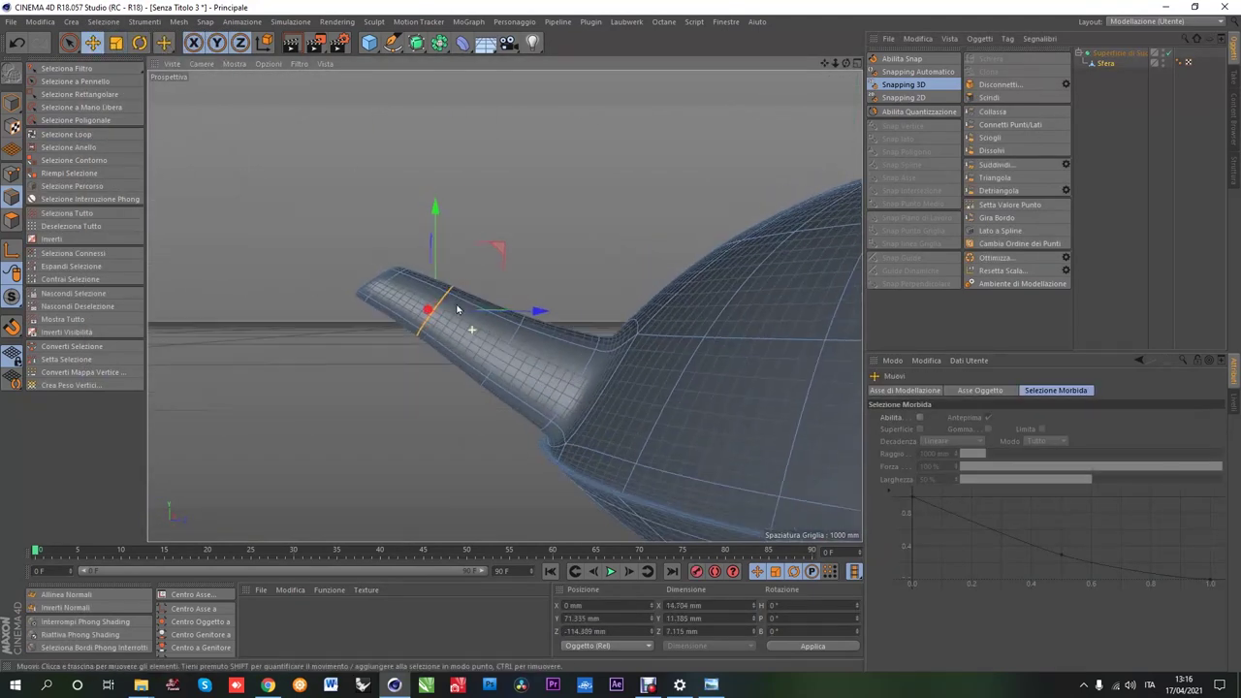
drag(436, 206, 438, 206)
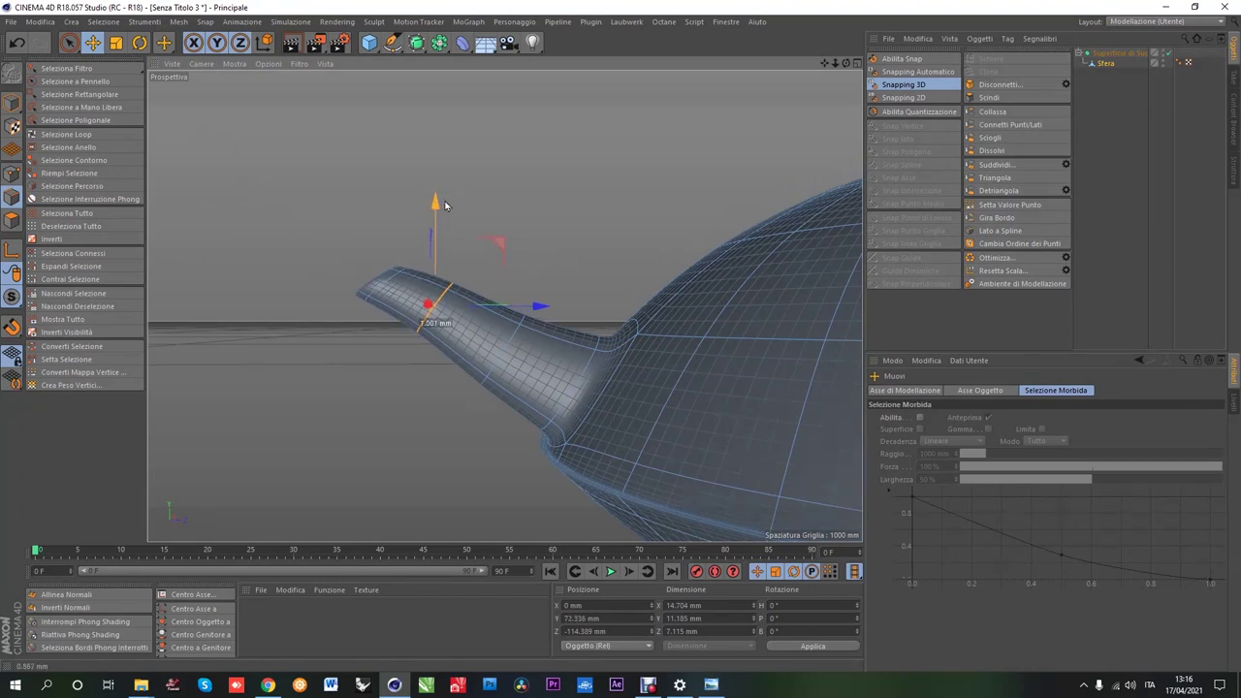
Step: Lower a mid-spout edge loop about 0.9 mm and return to model mode
click(11, 101)
alt+drag(338, 346, 437, 252)
click(14, 199)
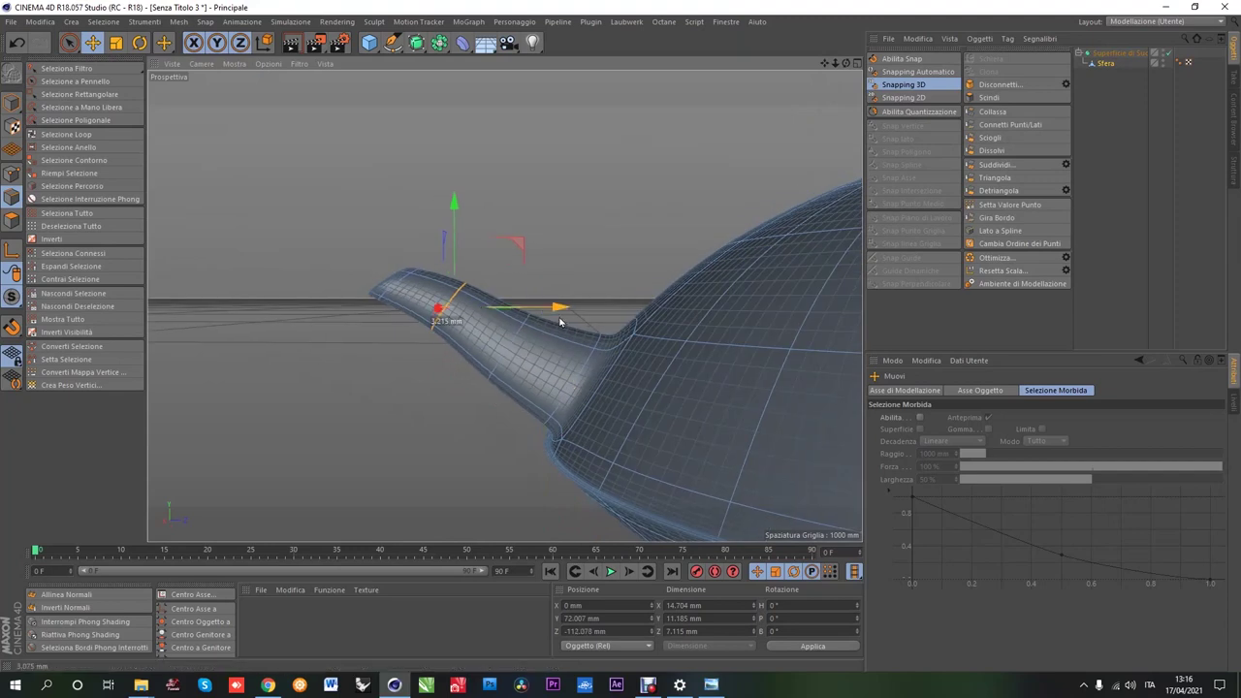
drag(451, 197, 436, 246)
click(12, 102)
mouse_move(208, 208)
alt+mouse_down()
mouse_move(334, 306)
mouse_move(436, 285)
mouse_move(682, 334)
mouse_move(458, 313)
mouse_move(581, 282)
mouse_move(542, 346)
alt+mouse_up()
Step: Pick a dome polygon beside the spout, try a 3 mm inset, then undo it
click(1105, 64)
mouse_move(543, 291)
alt+mouse_down()
mouse_move(708, 317)
mouse_move(564, 308)
alt+mouse_up()
click(564, 308)
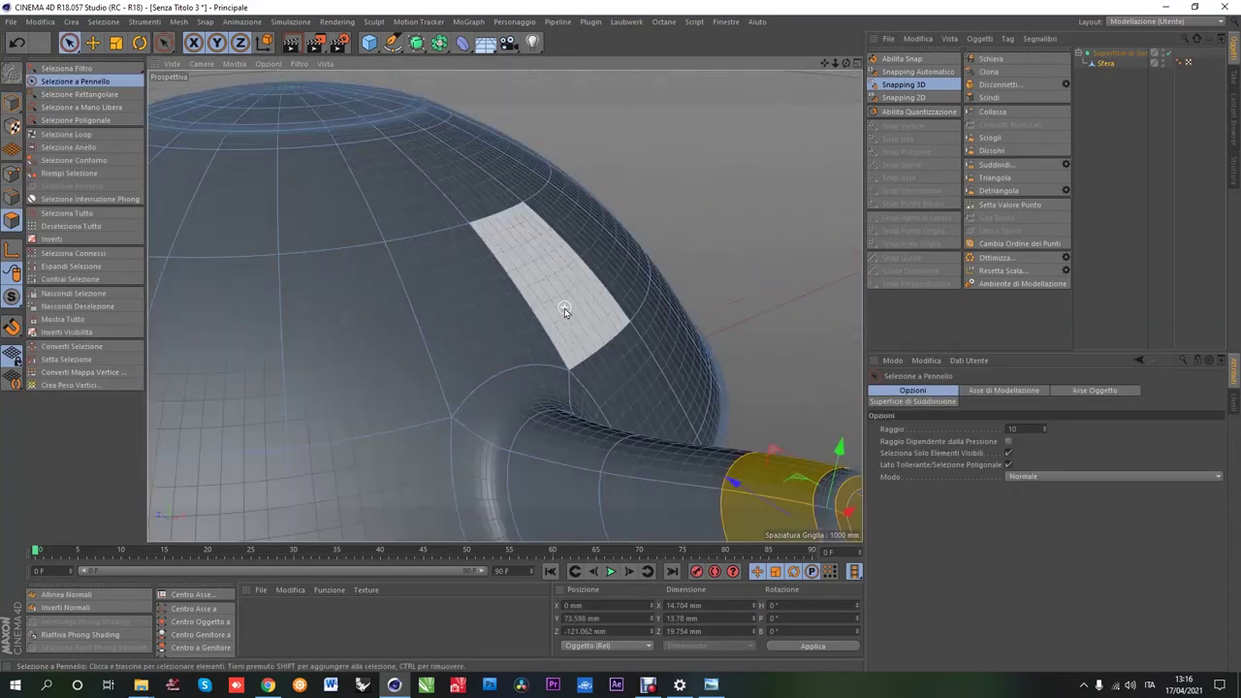
right_click(509, 310)
click(621, 342)
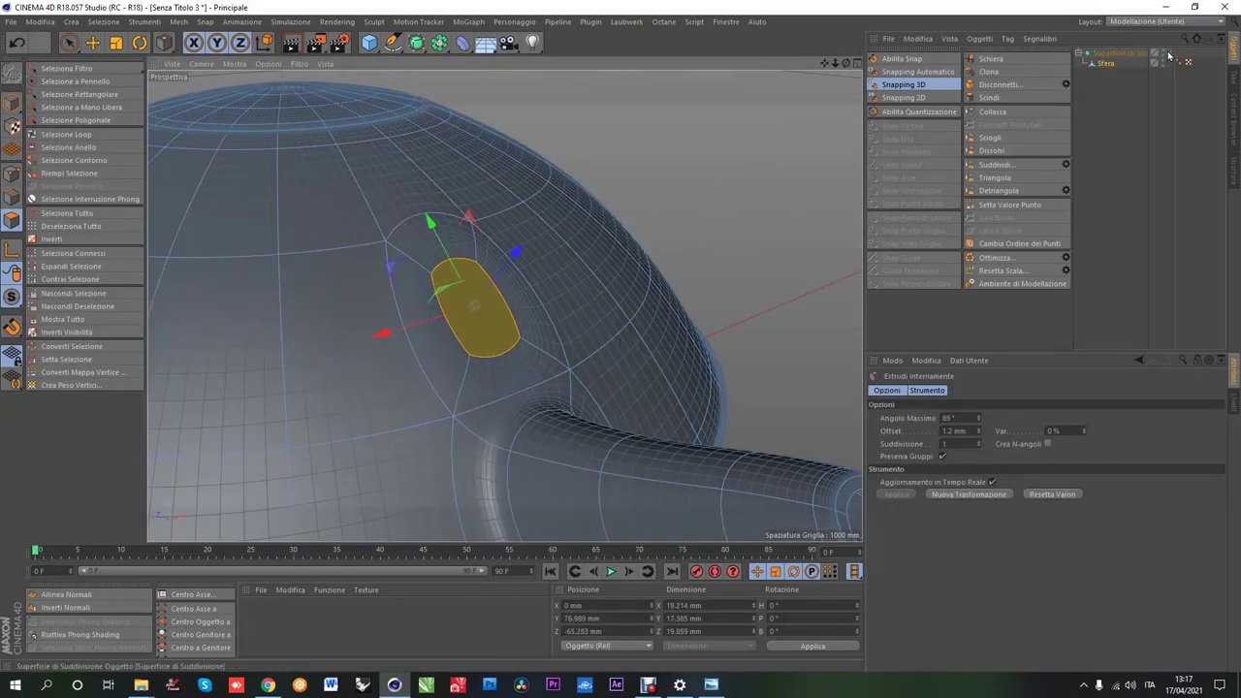
double_click(954, 431)
text(3)
key(Return)
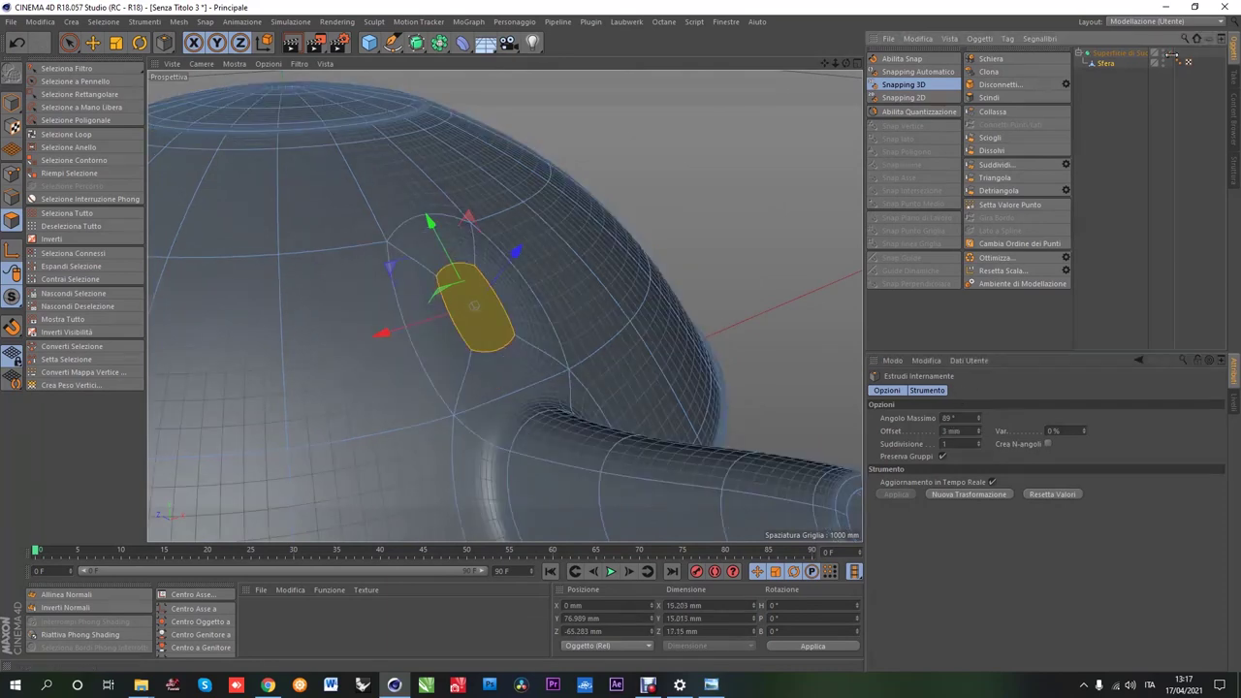
alt+drag(543, 319, 573, 340)
click(16, 42)
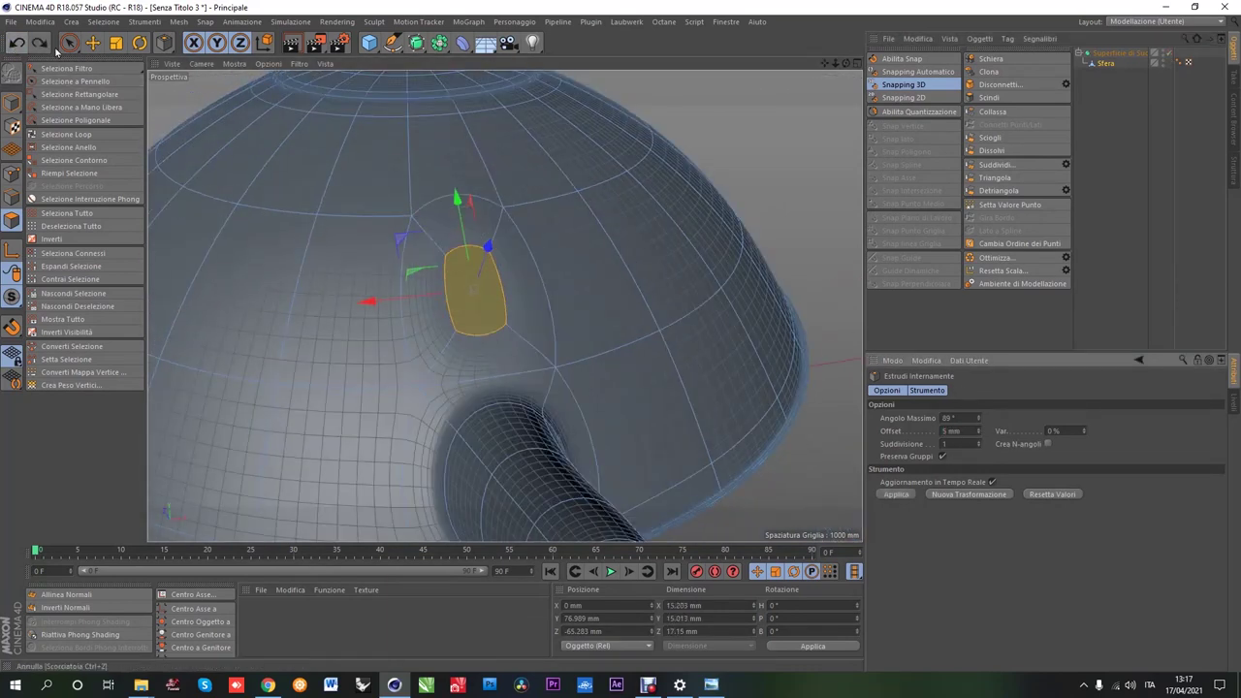
click(17, 41)
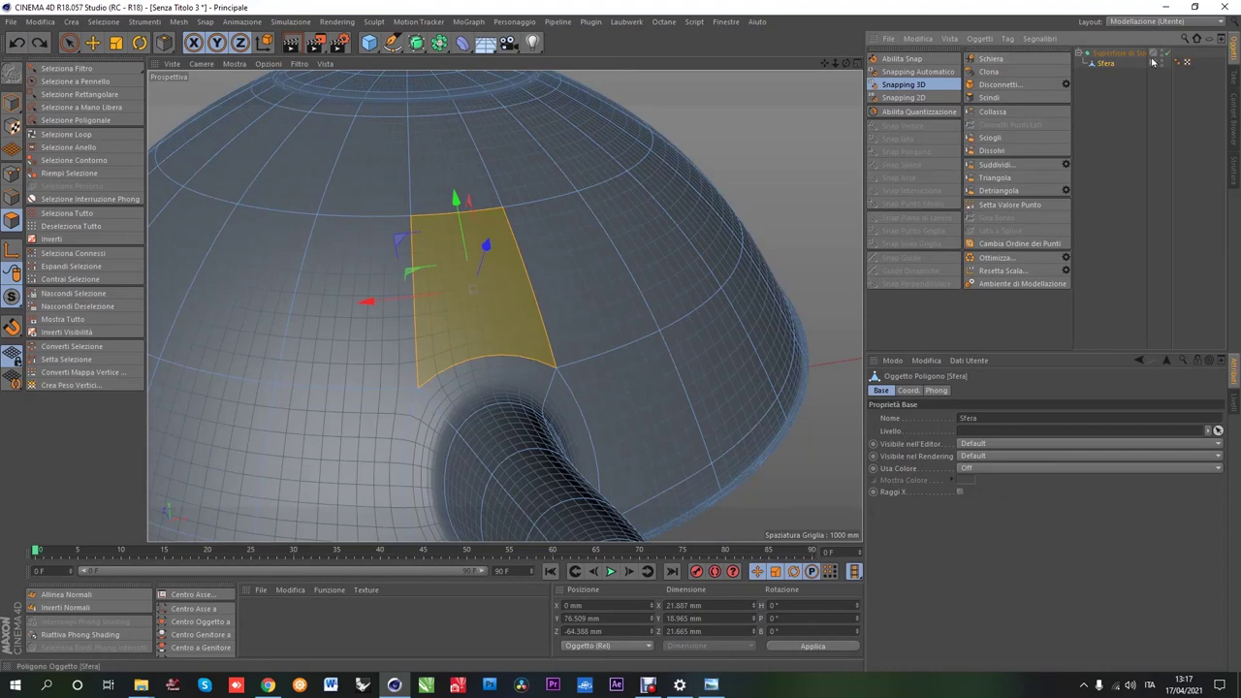
Step: Inset the dome polygon again and scale the patch narrower and smaller
right_click(616, 341)
click(669, 388)
click(621, 341)
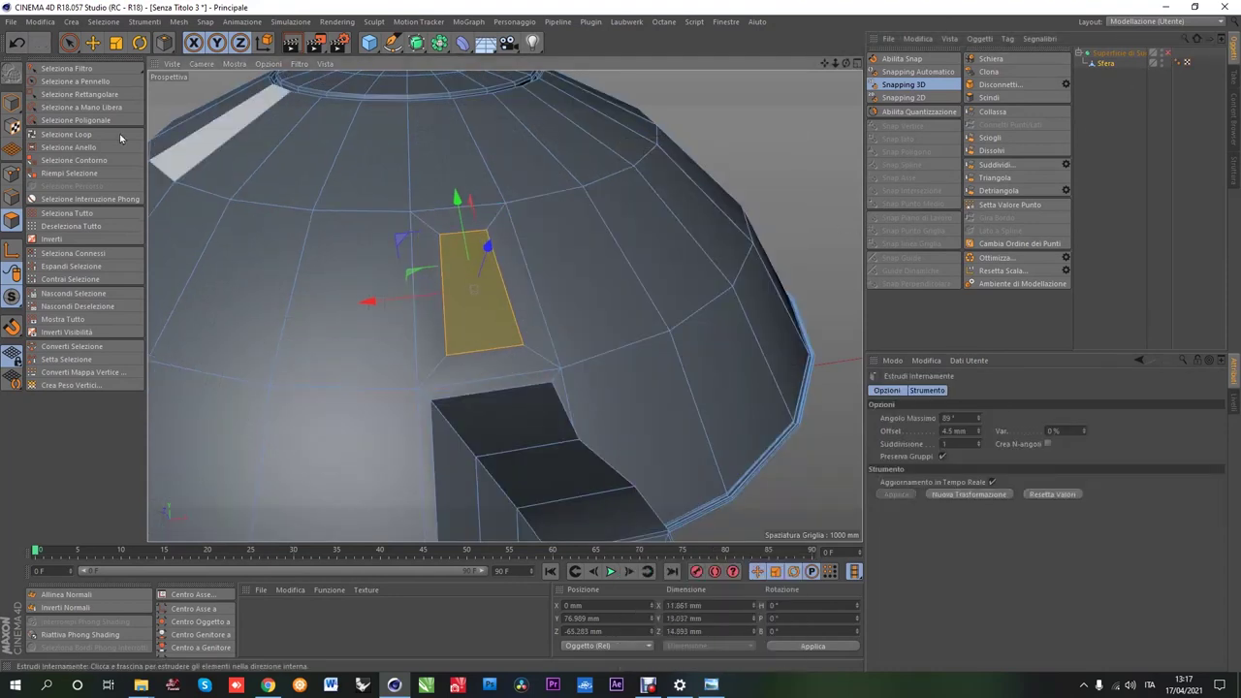
key(t)
key(Return)
click(475, 258)
mouse_move(608, 252)
mouse_down()
mouse_move(581, 287)
mouse_move(407, 272)
mouse_up()
alt+drag(291, 290, 426, 190)
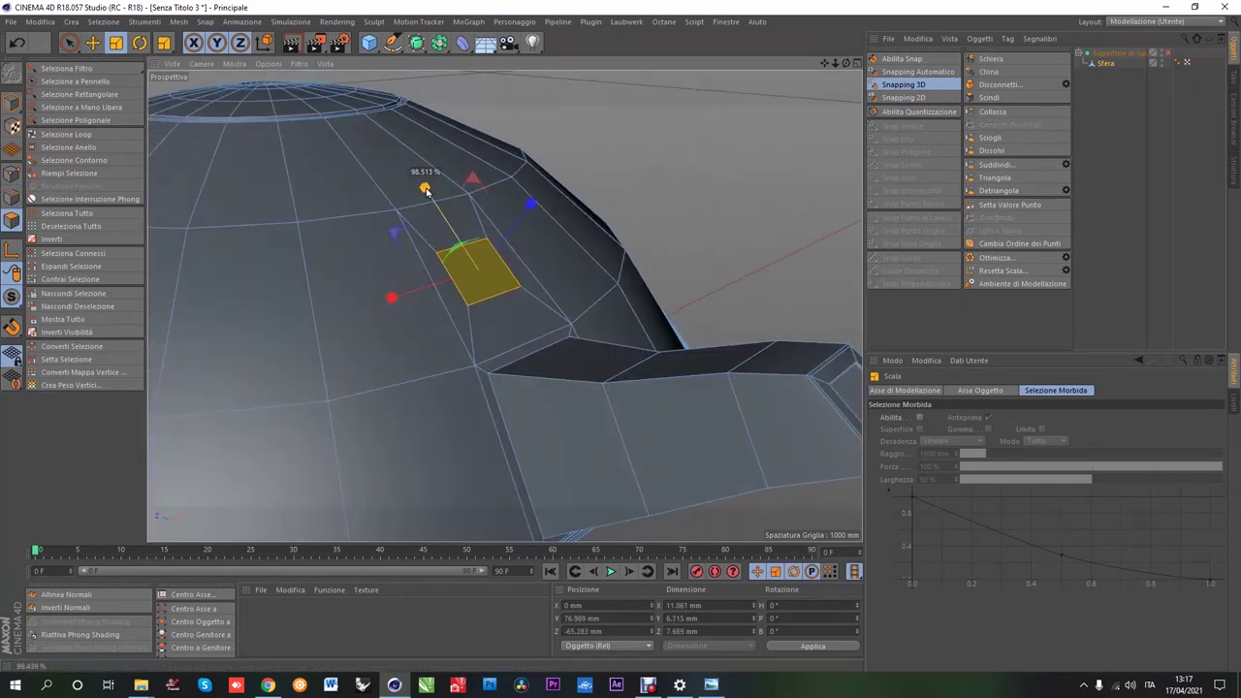
drag(396, 299, 388, 303)
mouse_move(387, 302)
alt+mouse_down()
mouse_move(430, 314)
mouse_move(402, 258)
mouse_move(625, 252)
mouse_move(485, 290)
mouse_move(407, 271)
alt+mouse_up()
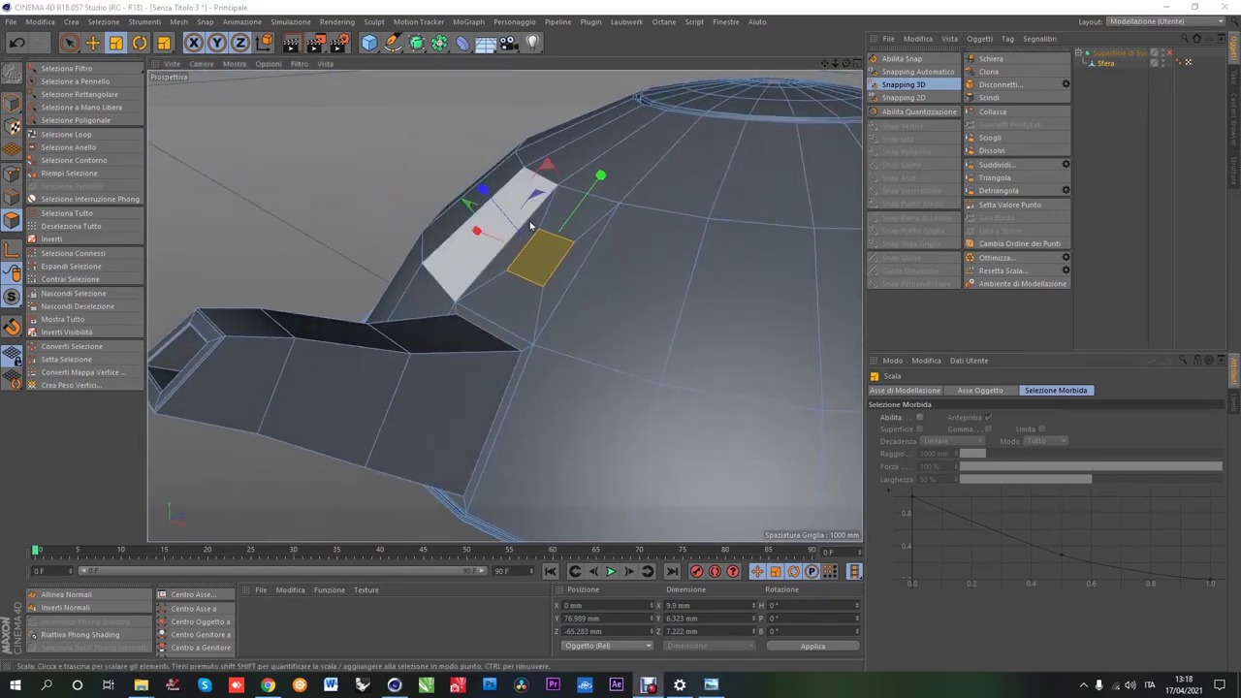
key(s)
mouse_move(226, 176)
alt+mouse_down()
mouse_move(407, 252)
mouse_move(526, 226)
alt+mouse_up()
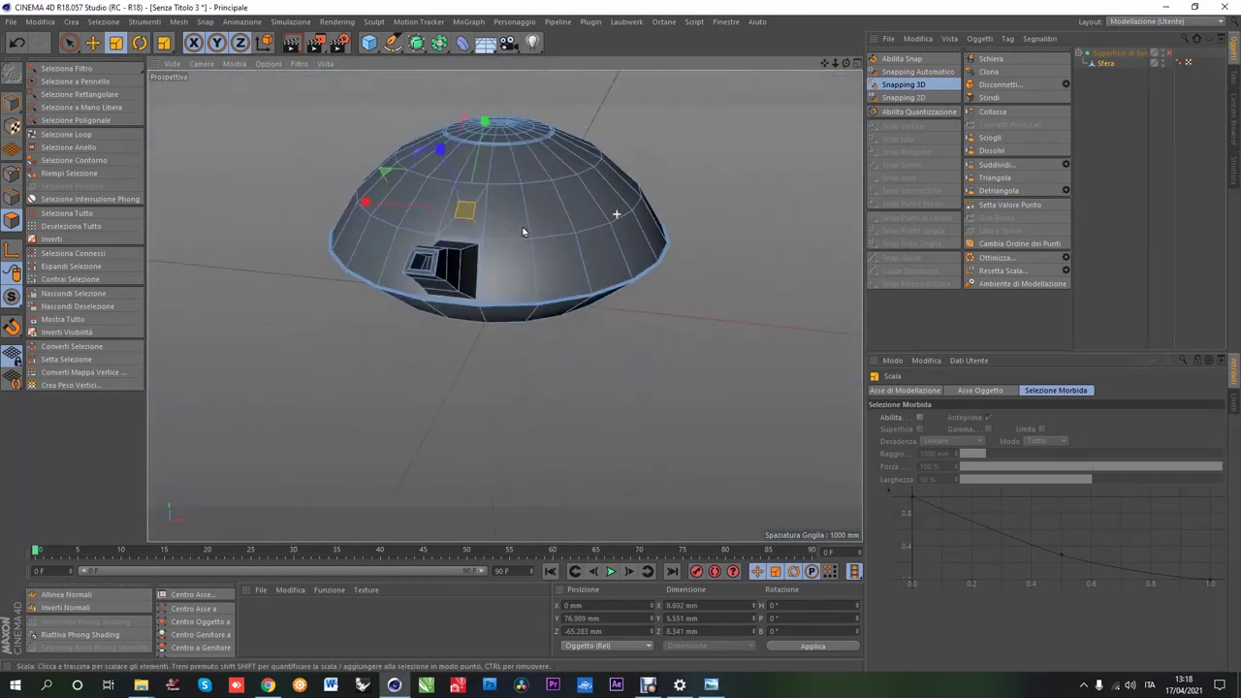
Step: Shrink the patch evenly and extrude it outward into a box lug about 11 mm long
scroll(526, 227, up, 5)
drag(577, 191, 543, 242)
scroll(542, 241, down, 5)
right_click(620, 132)
click(678, 279)
mouse_move(632, 349)
mouse_down()
mouse_move(620, 325)
mouse_move(572, 310)
mouse_move(423, 185)
mouse_move(498, 171)
mouse_move(509, 192)
mouse_move(484, 316)
mouse_up()
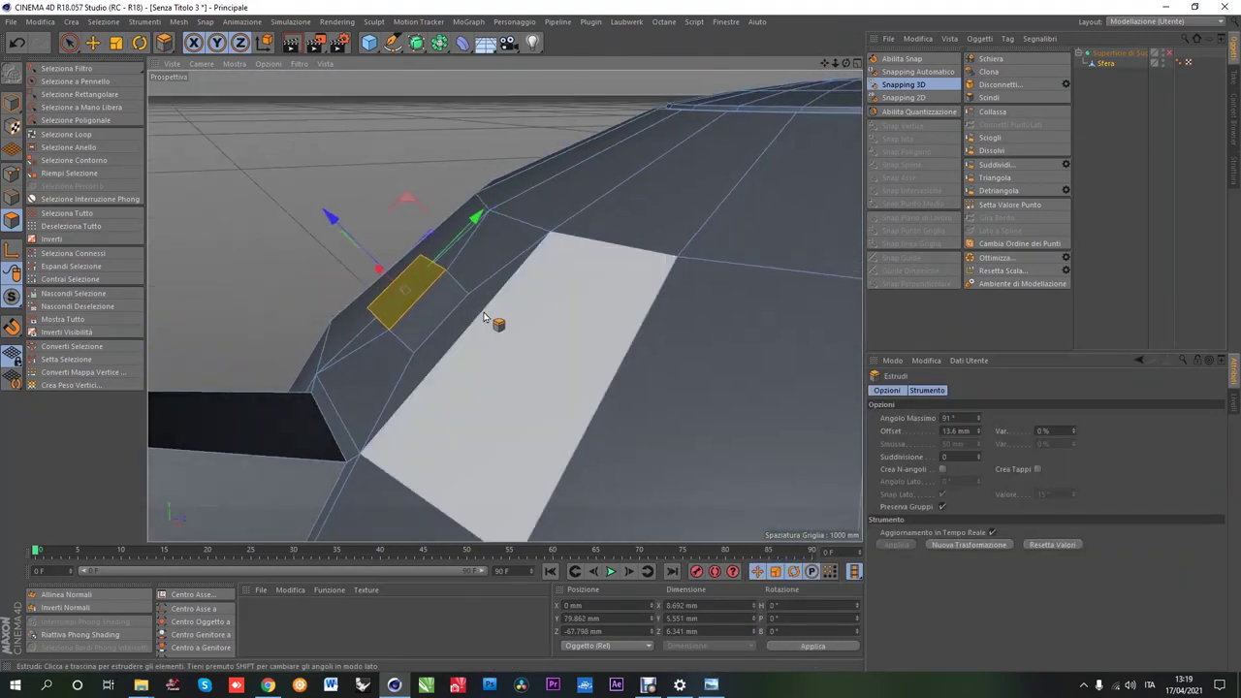
right_click(484, 316)
click(621, 342)
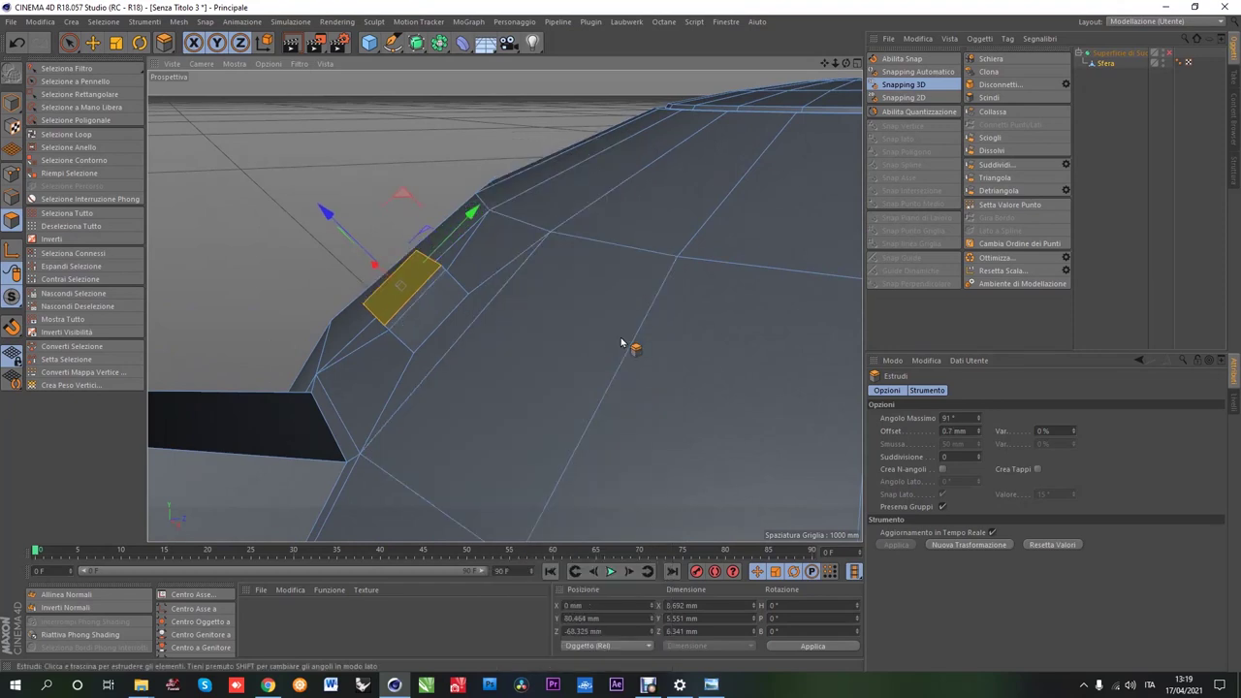
drag(622, 342, 621, 342)
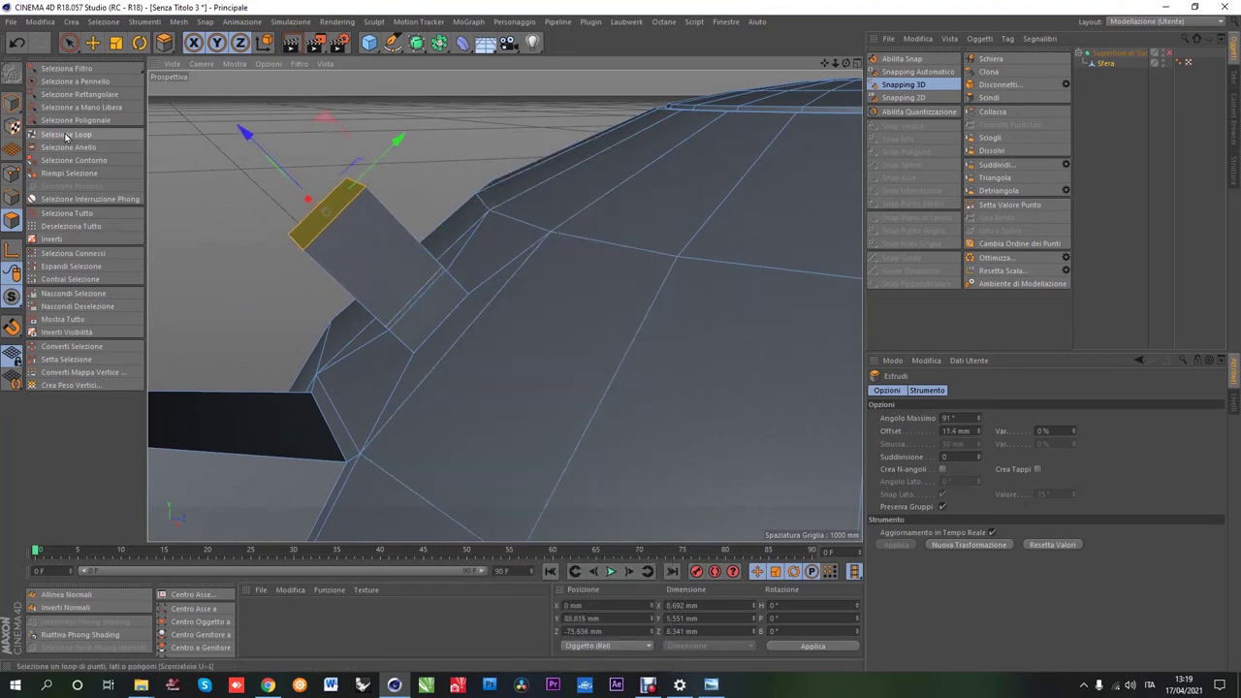
Step: With loop selection, extrude the lug again to refine its shape
click(66, 137)
scroll(459, 268, up, 5)
right_click(465, 288)
click(494, 388)
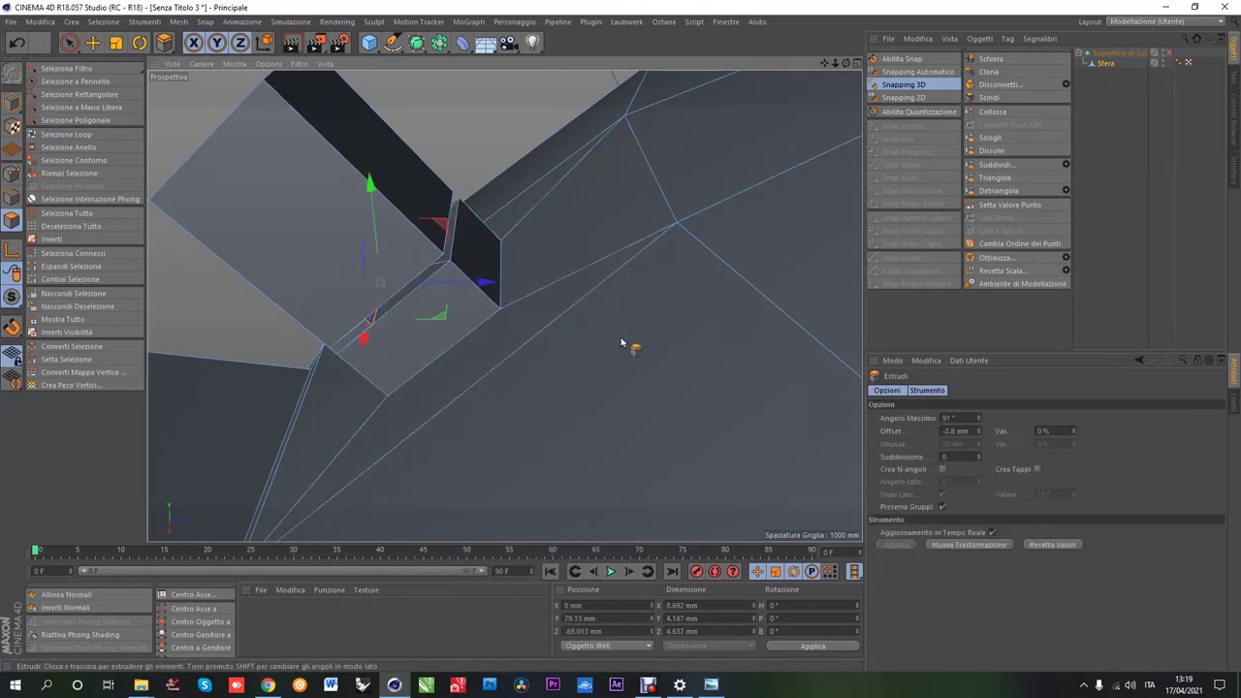
scroll(543, 330, down, 3)
scroll(465, 319, down, 2)
scroll(402, 355, down, 4)
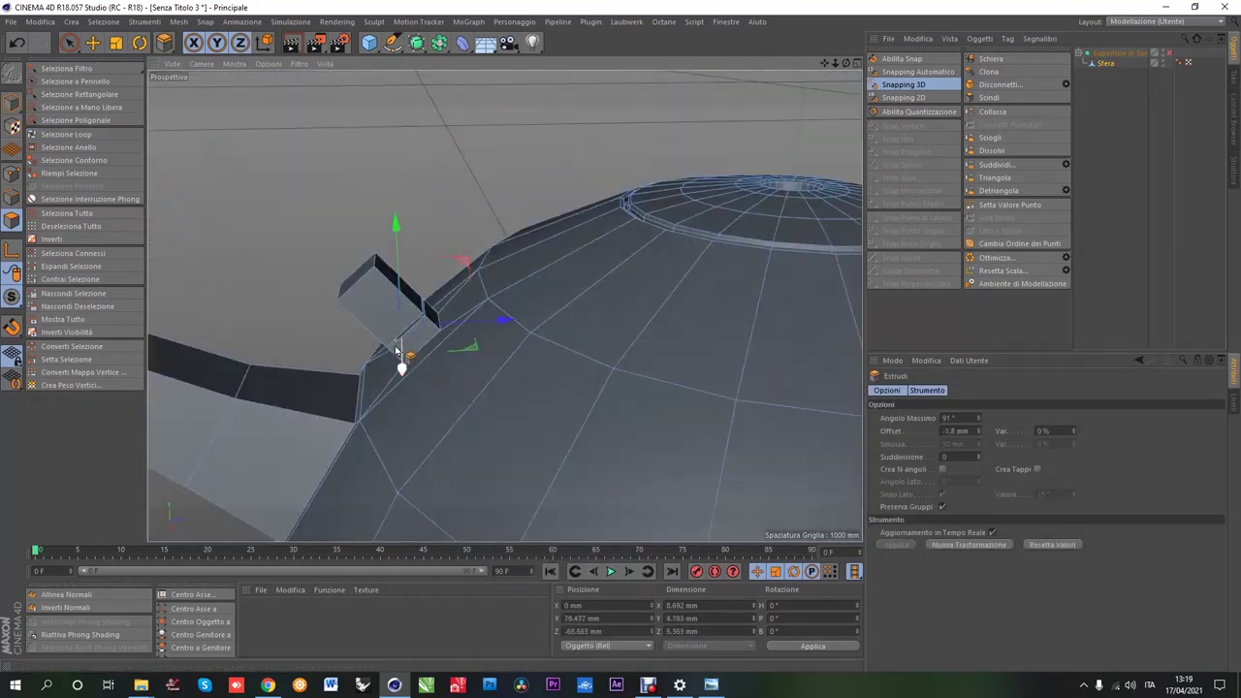
scroll(402, 375, down, 3)
key(i)
scroll(402, 375, up, 2)
scroll(581, 378, up, 3)
Step: Inset a polygon on the far side of the dome and resize the patch slightly
scroll(601, 378, up, 4)
click(543, 374)
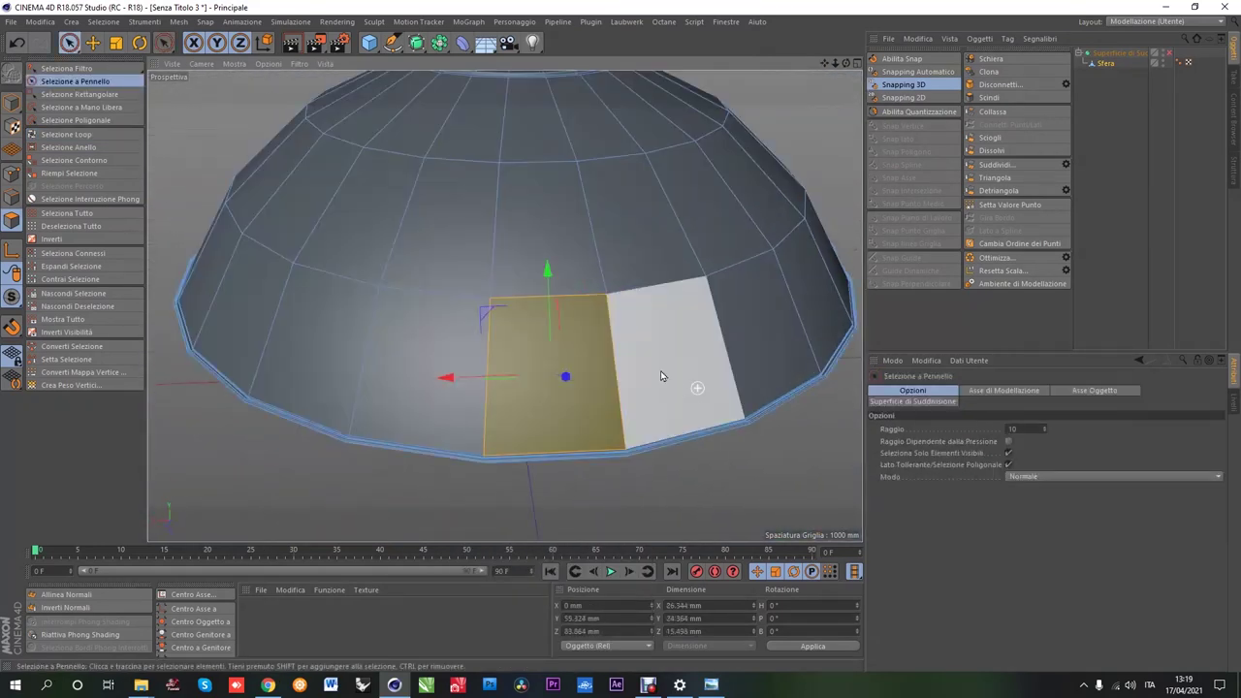
drag(620, 342, 255, 134)
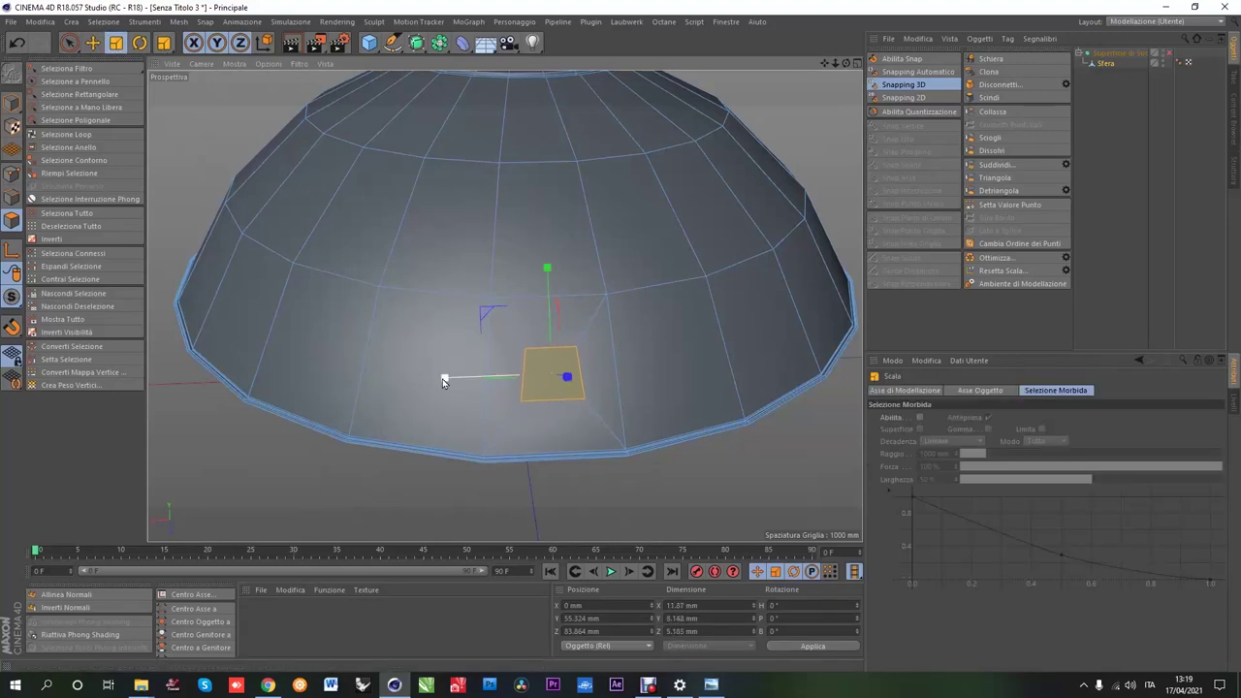
key(Return)
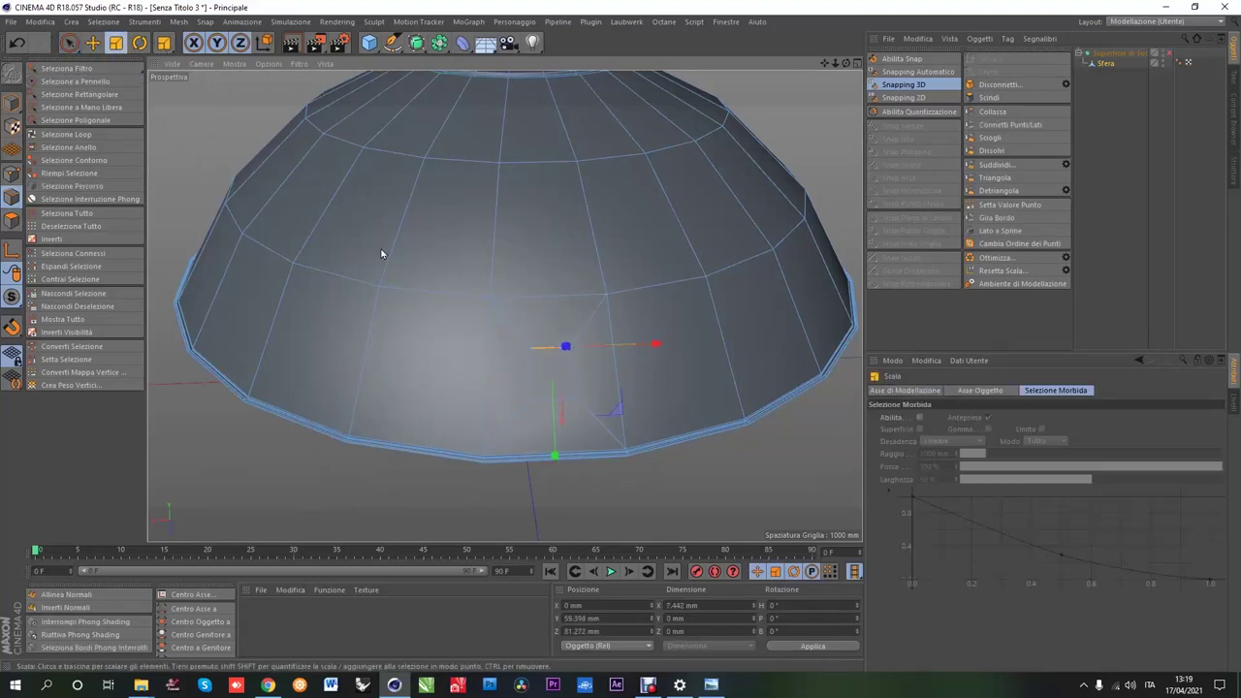
mouse_move(681, 353)
mouse_down()
mouse_move(649, 350)
mouse_move(458, 238)
mouse_up()
key(e)
mouse_move(586, 257)
alt+mouse_down()
mouse_move(543, 275)
mouse_move(423, 227)
mouse_move(339, 271)
alt+mouse_up()
Step: Extrude the patch into a second lug, then pull a strip inward about 1.9 mm
right_click(489, 306)
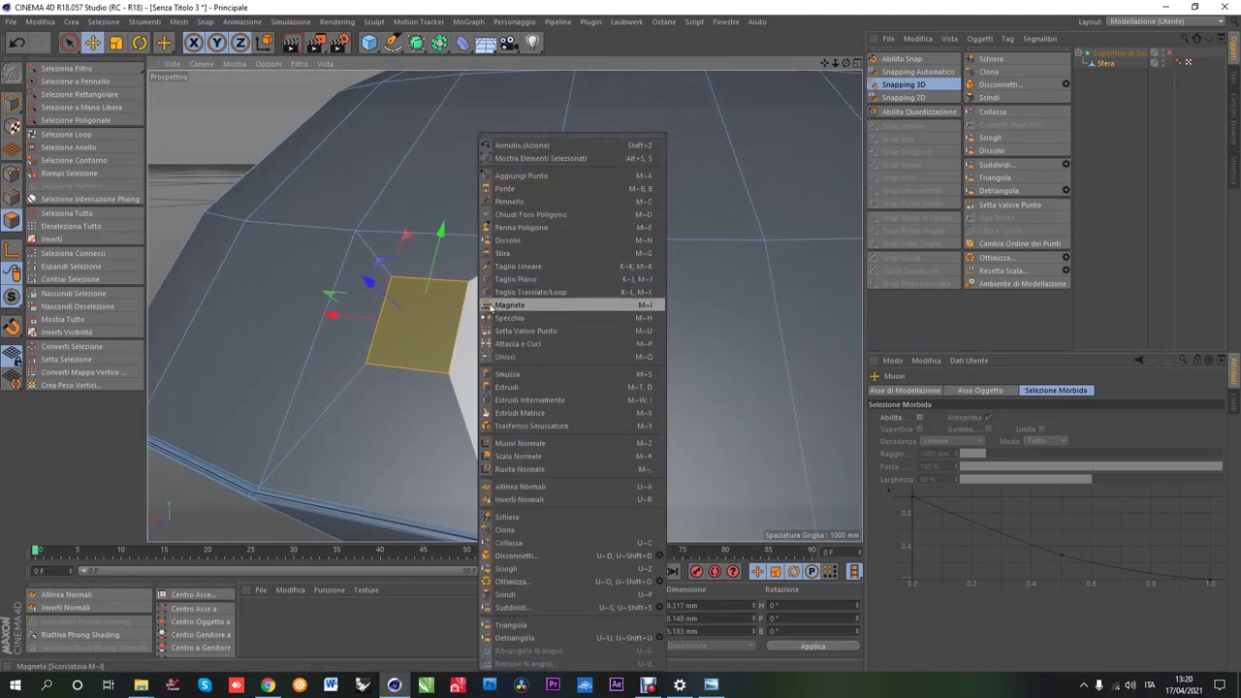
click(519, 389)
mouse_move(518, 389)
alt+mouse_down()
mouse_move(507, 355)
mouse_move(479, 340)
mouse_move(493, 357)
mouse_move(611, 350)
alt+mouse_up()
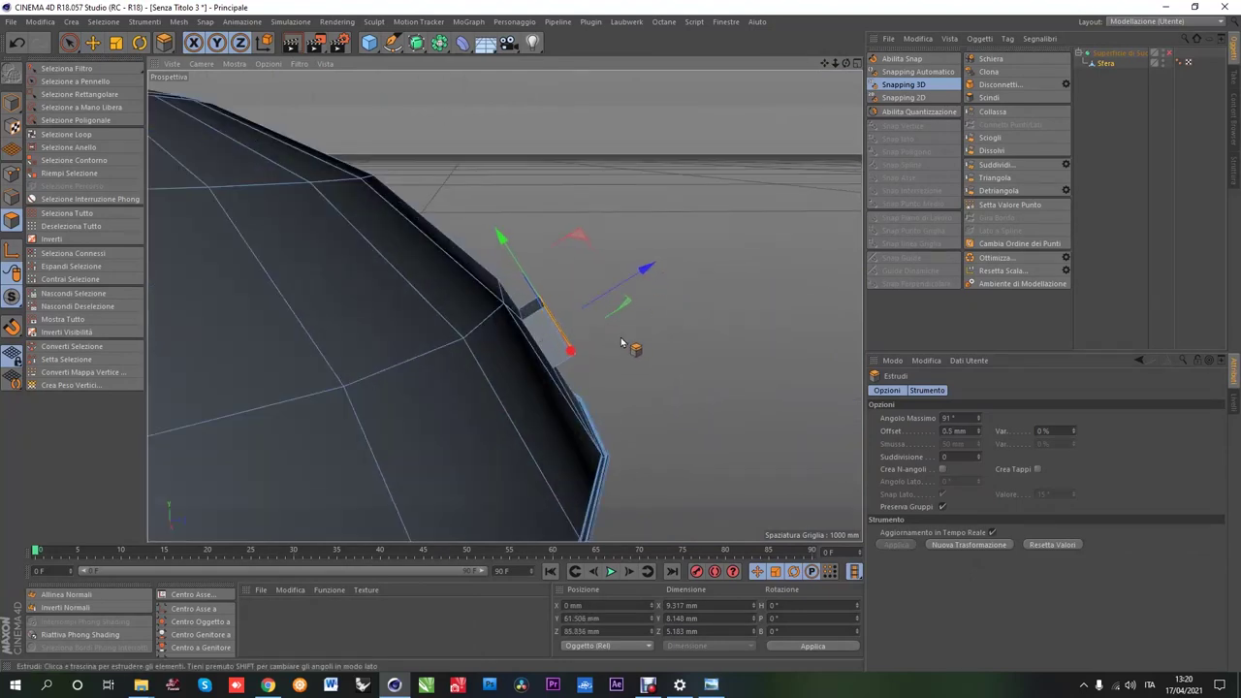
alt+drag(608, 359, 524, 320)
right_click(523, 319)
click(621, 342)
alt+drag(622, 342, 532, 368)
key(ctrl+z)
mouse_move(621, 342)
mouse_down()
mouse_move(631, 352)
mouse_move(604, 440)
mouse_move(571, 416)
mouse_move(663, 424)
mouse_move(443, 393)
mouse_move(681, 443)
mouse_move(371, 240)
mouse_move(456, 271)
mouse_move(459, 320)
mouse_move(465, 227)
mouse_move(518, 279)
mouse_move(484, 318)
mouse_up()
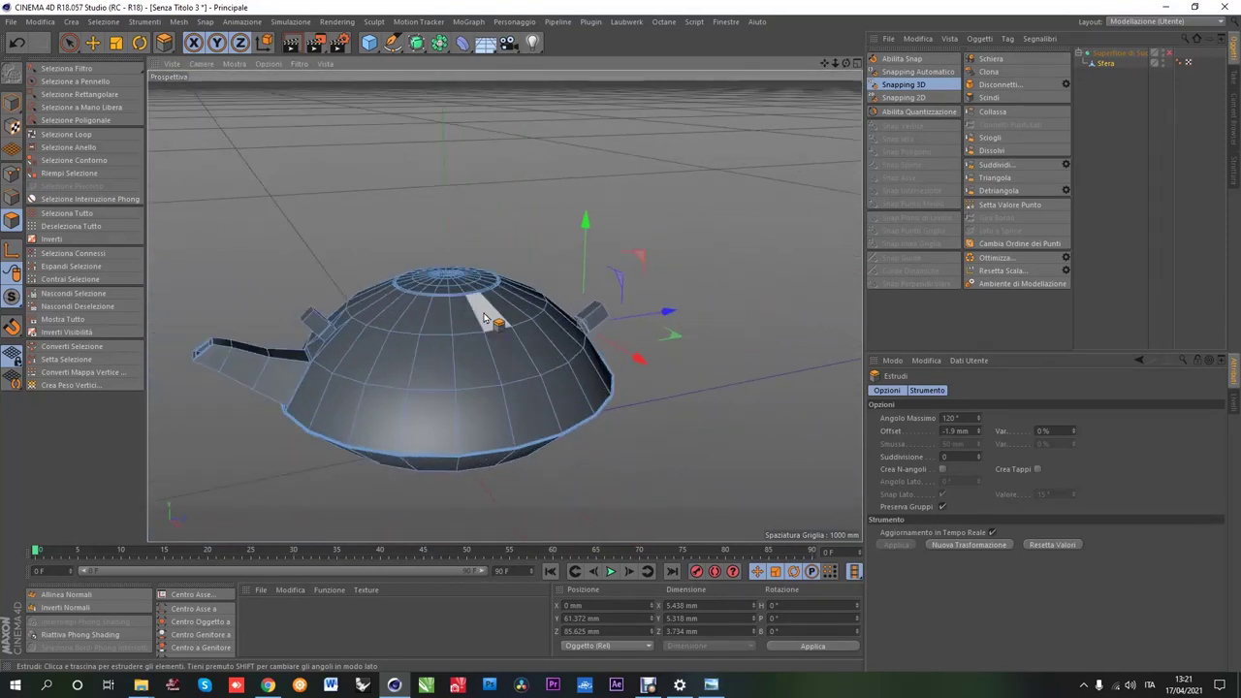
Step: Add a cylinder with 50 mm radius and 20 mm height
click(369, 42)
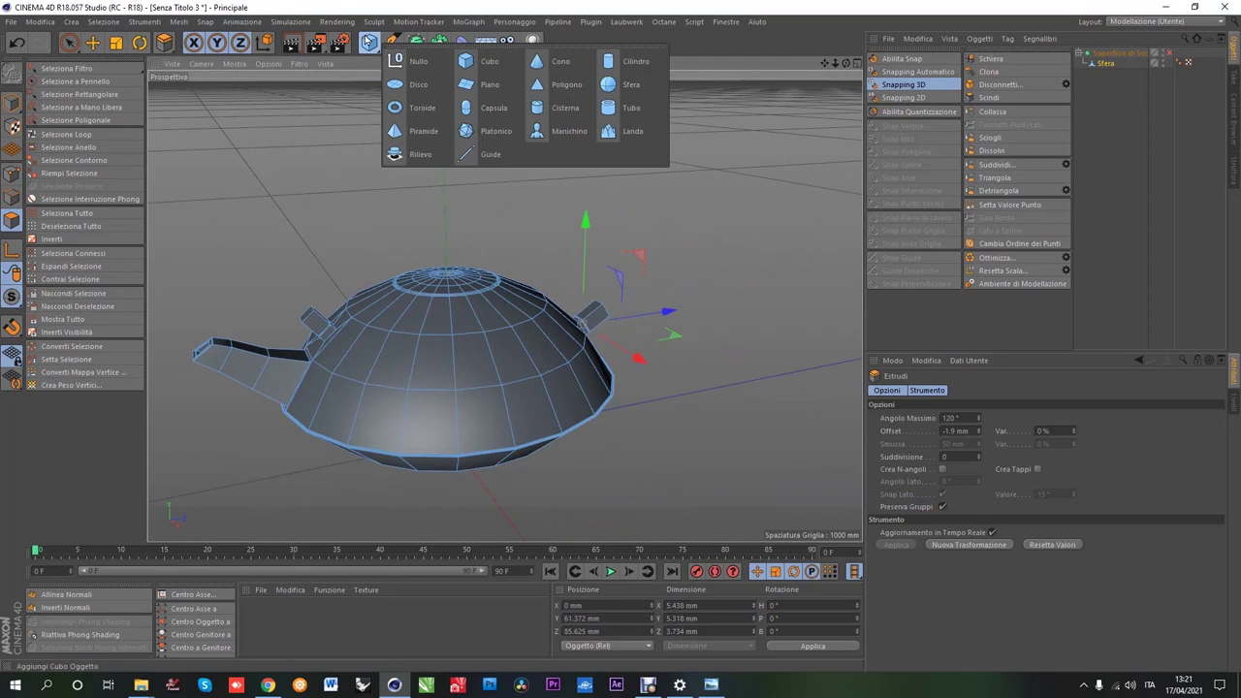
click(620, 64)
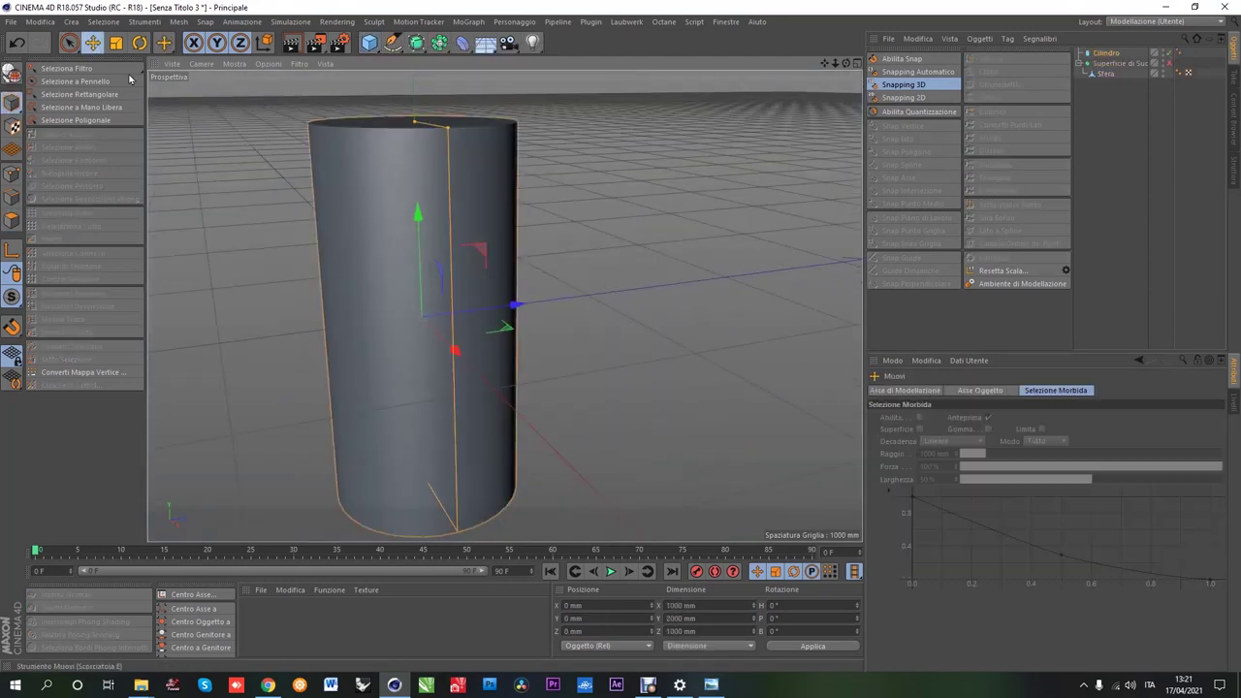
click(969, 470)
scroll(967, 472, up, 4)
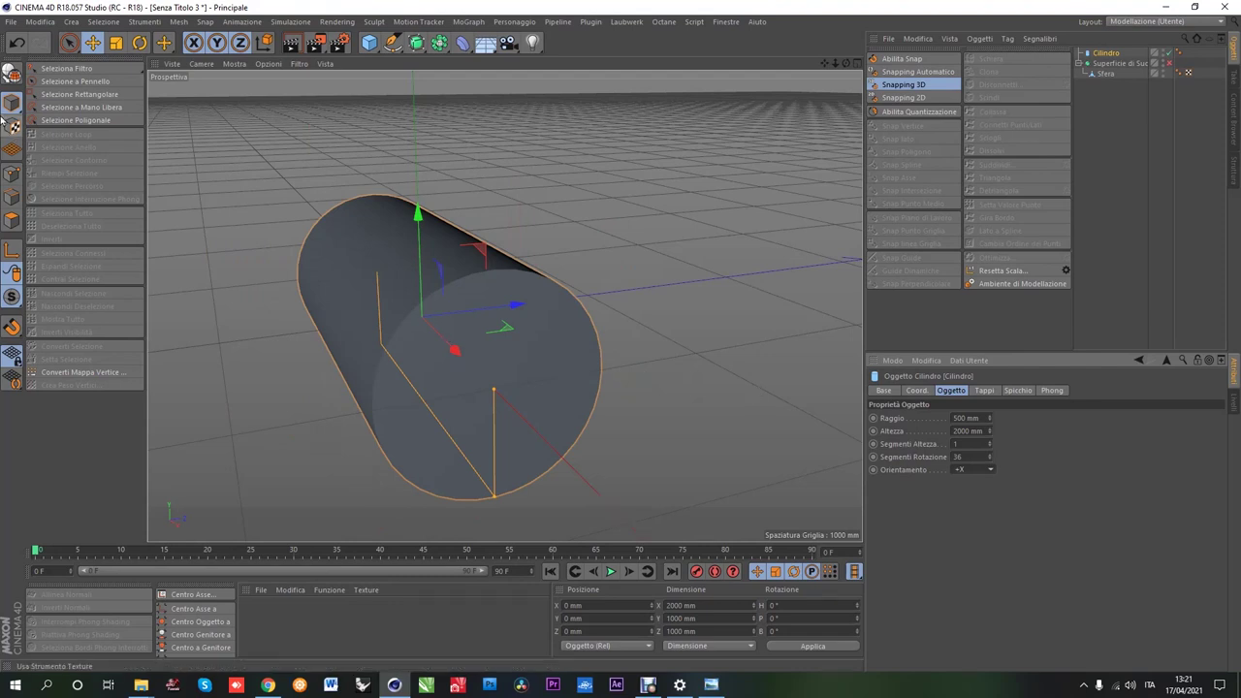
text(50)
key(Return)
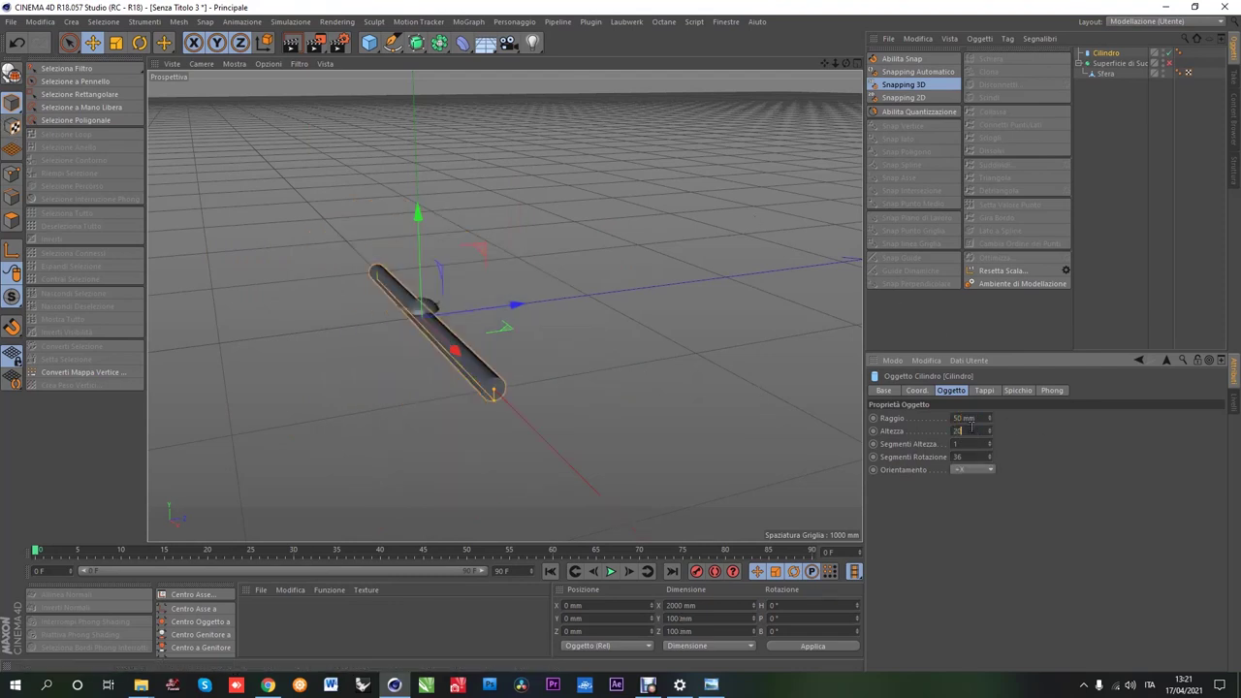
key(Return)
scroll(416, 313, up, 5)
mouse_move(427, 237)
mouse_down()
mouse_move(417, 158)
mouse_move(456, 291)
mouse_up()
Step: Pitch the disk 90° upright and enlarge it to about 281 mm around the saucer
key(r)
text(0)
key(Return)
scroll(518, 295, up, 2)
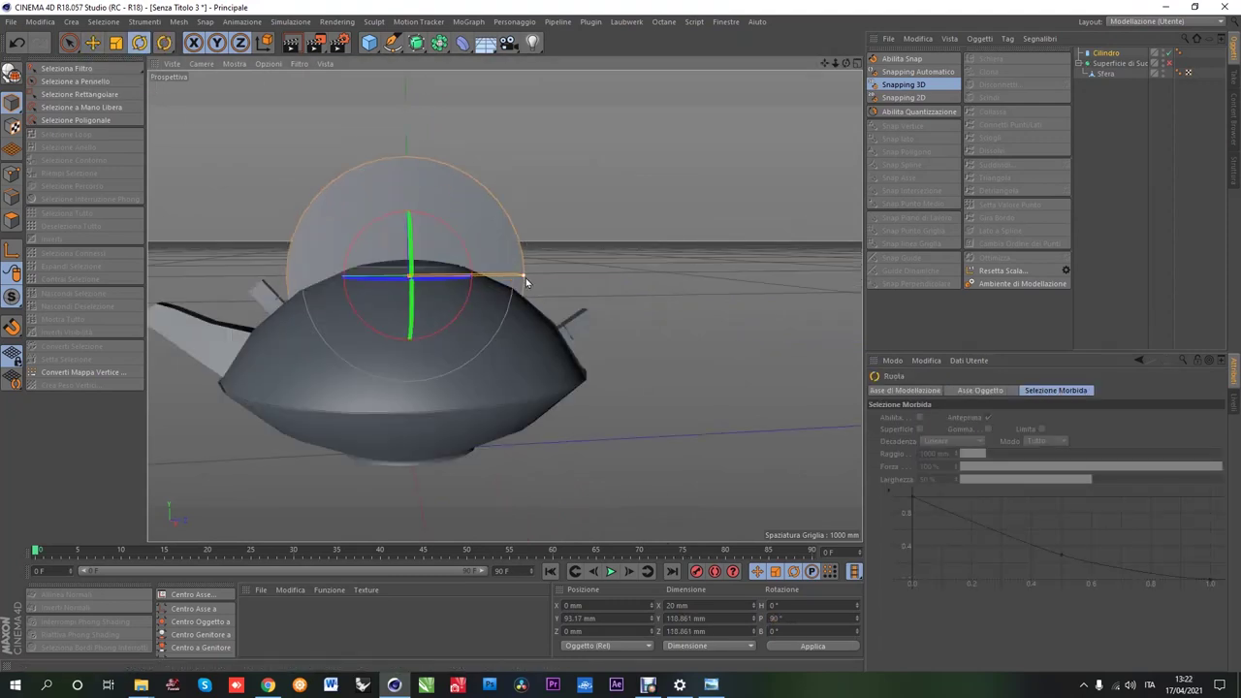
drag(525, 277, 582, 277)
key(e)
drag(412, 173, 443, 291)
drag(586, 357, 667, 381)
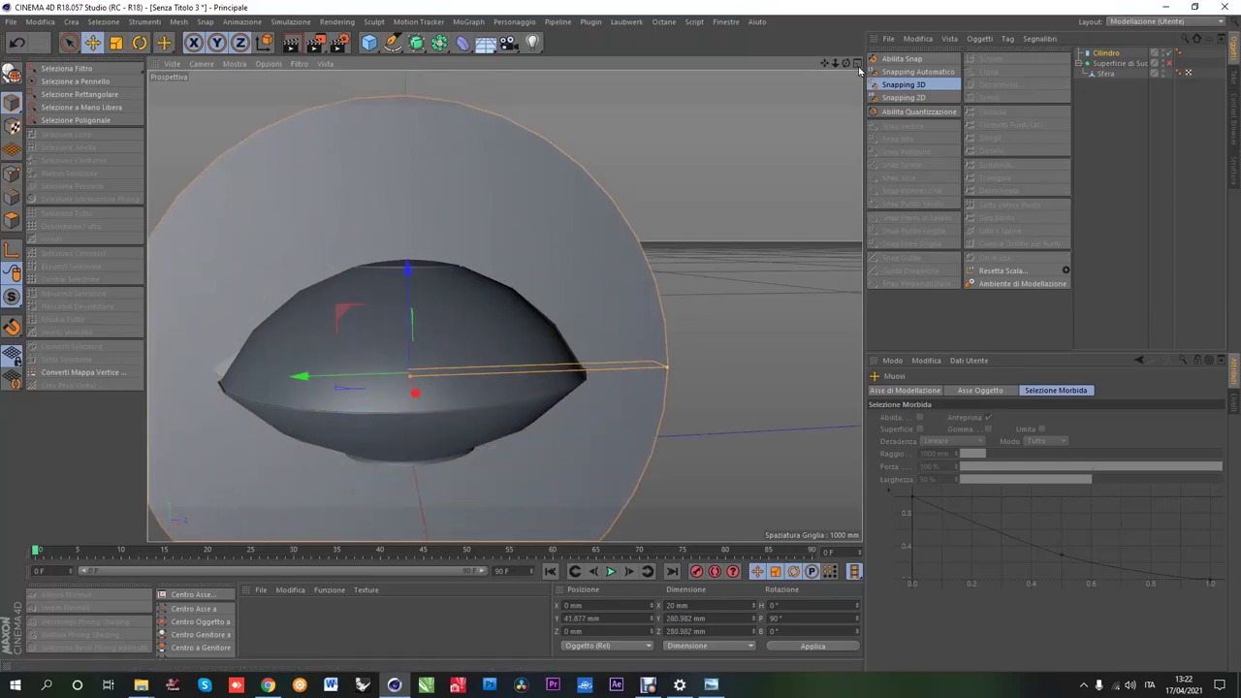
Step: In the Right view, raise the ring above the pod and shrink its radius
middle_click(365, 415)
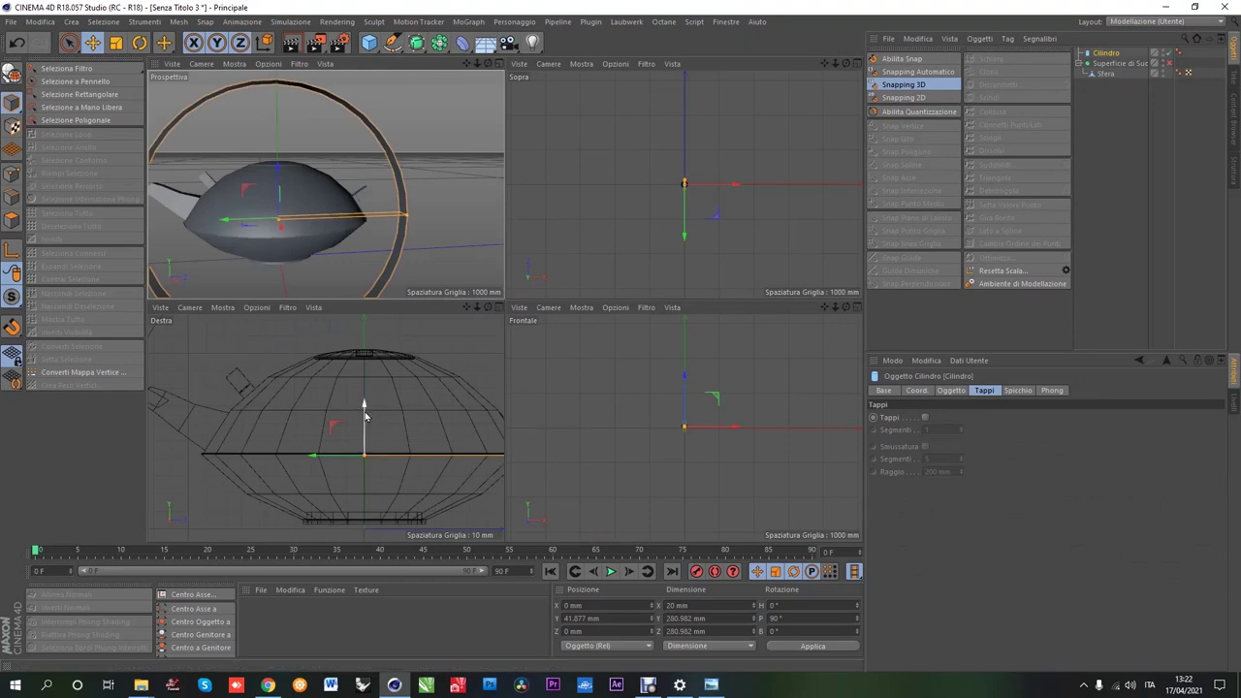
middle_click(364, 415)
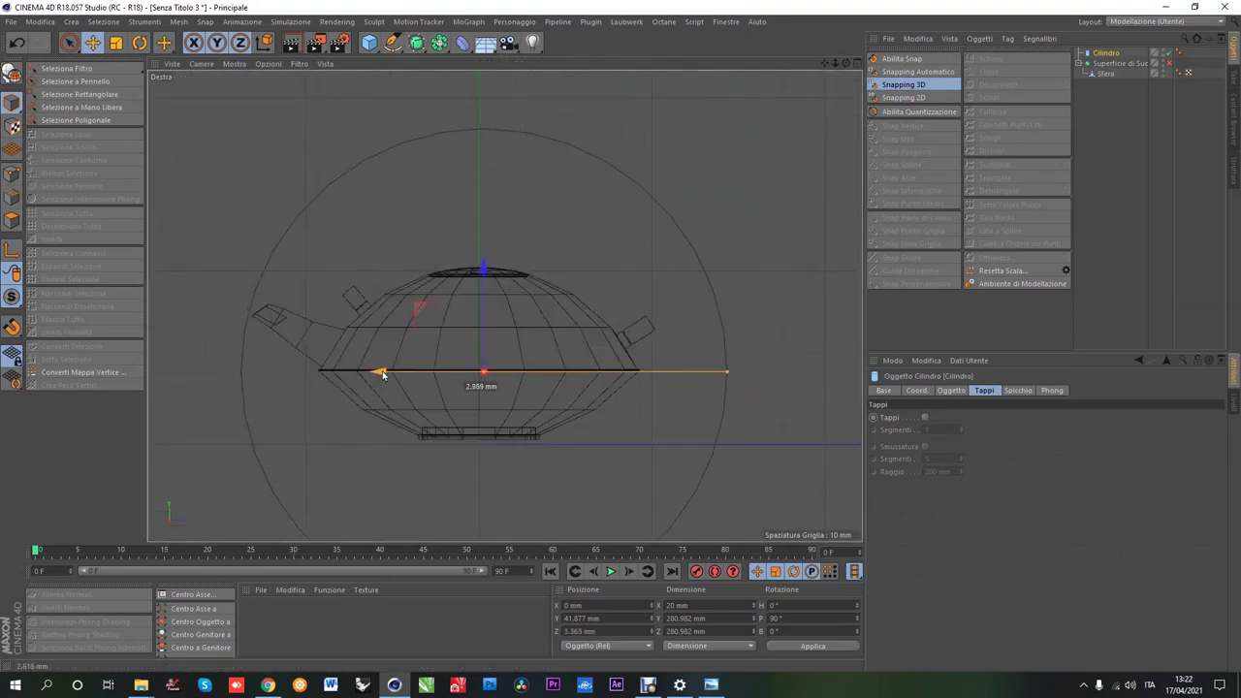
mouse_move(478, 267)
mouse_down()
mouse_move(446, 471)
mouse_move(681, 412)
mouse_up()
mouse_move(487, 356)
mouse_down()
mouse_move(483, 300)
mouse_move(471, 389)
mouse_up()
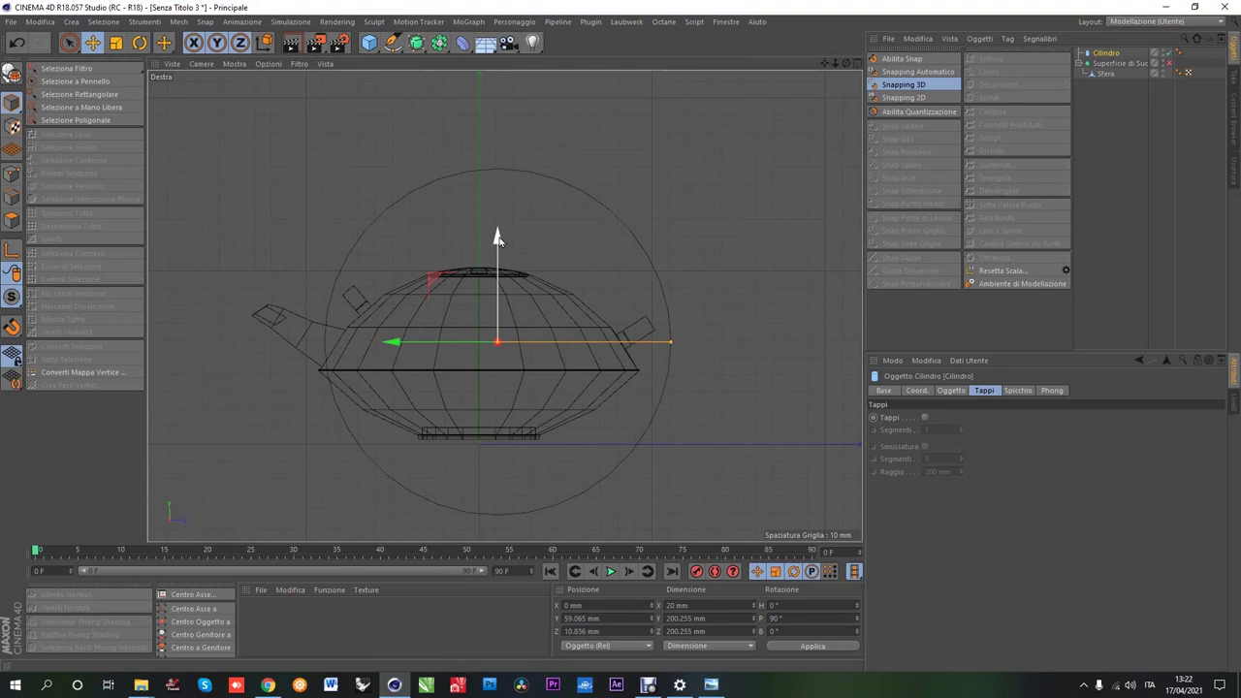
drag(681, 388, 489, 323)
drag(686, 358, 651, 362)
mouse_move(516, 317)
mouse_down()
mouse_move(469, 340)
mouse_move(491, 311)
mouse_move(452, 339)
mouse_move(507, 275)
mouse_up()
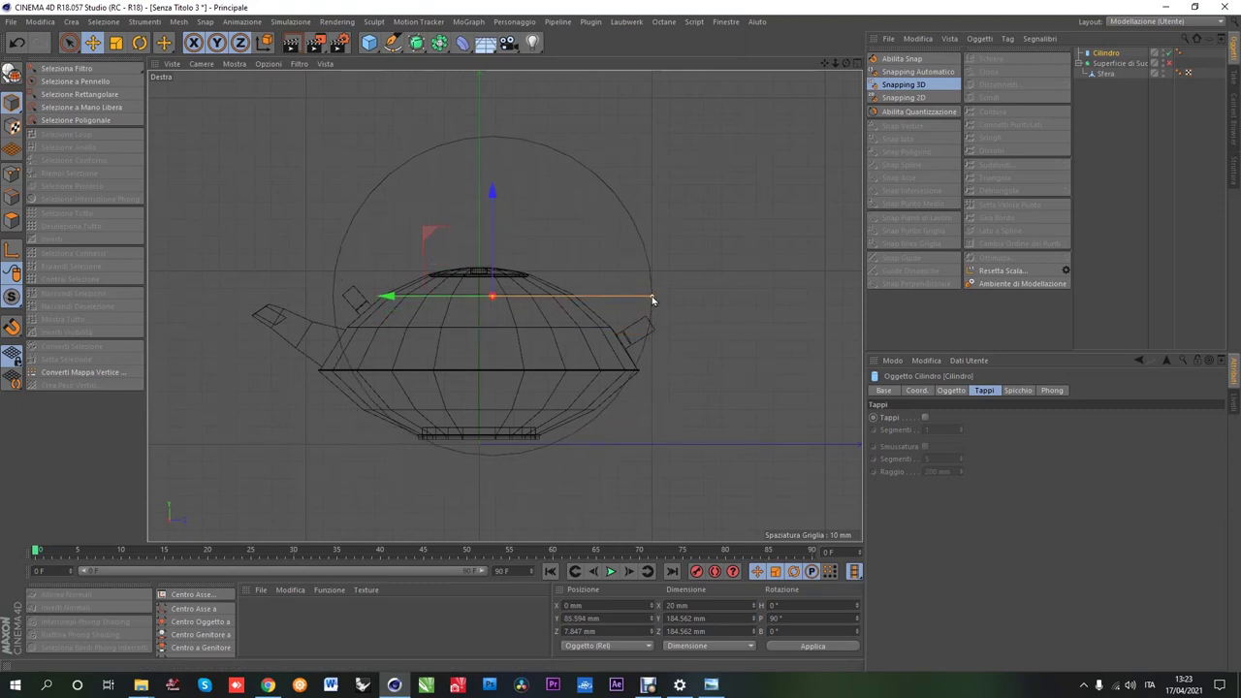
drag(492, 196, 493, 211)
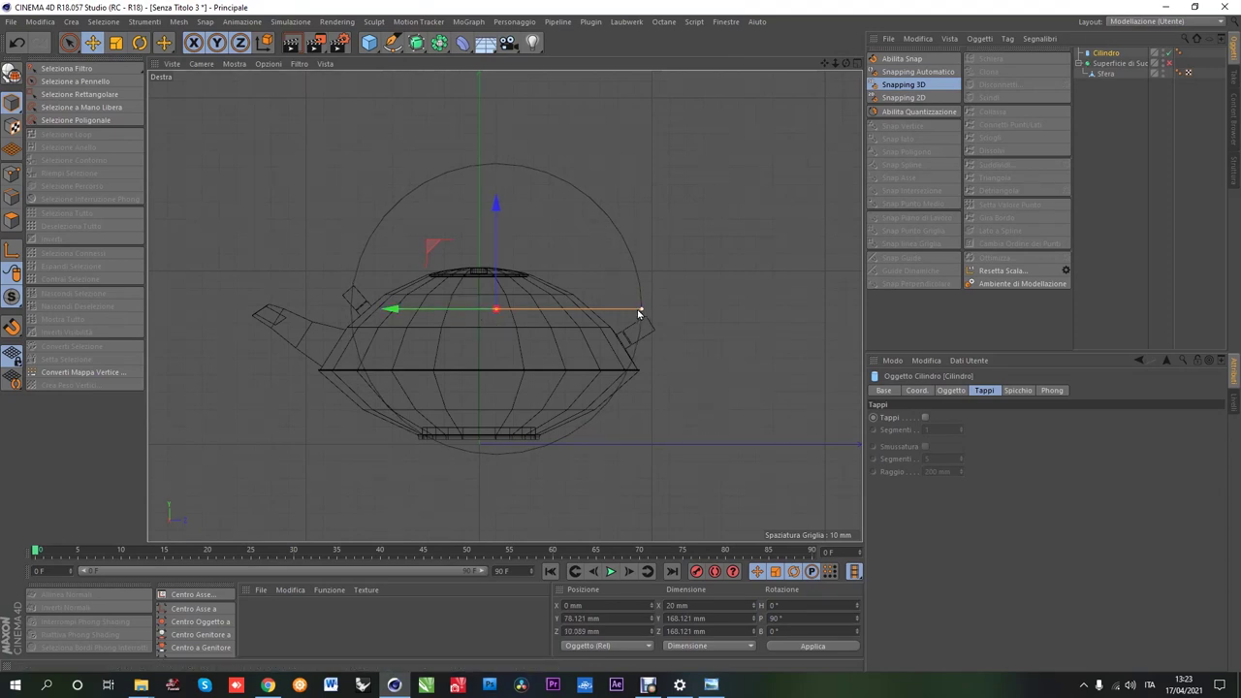
Step: Fine-tune the ring to an 85.297 mm radius at Y 84.127 mm
click(937, 391)
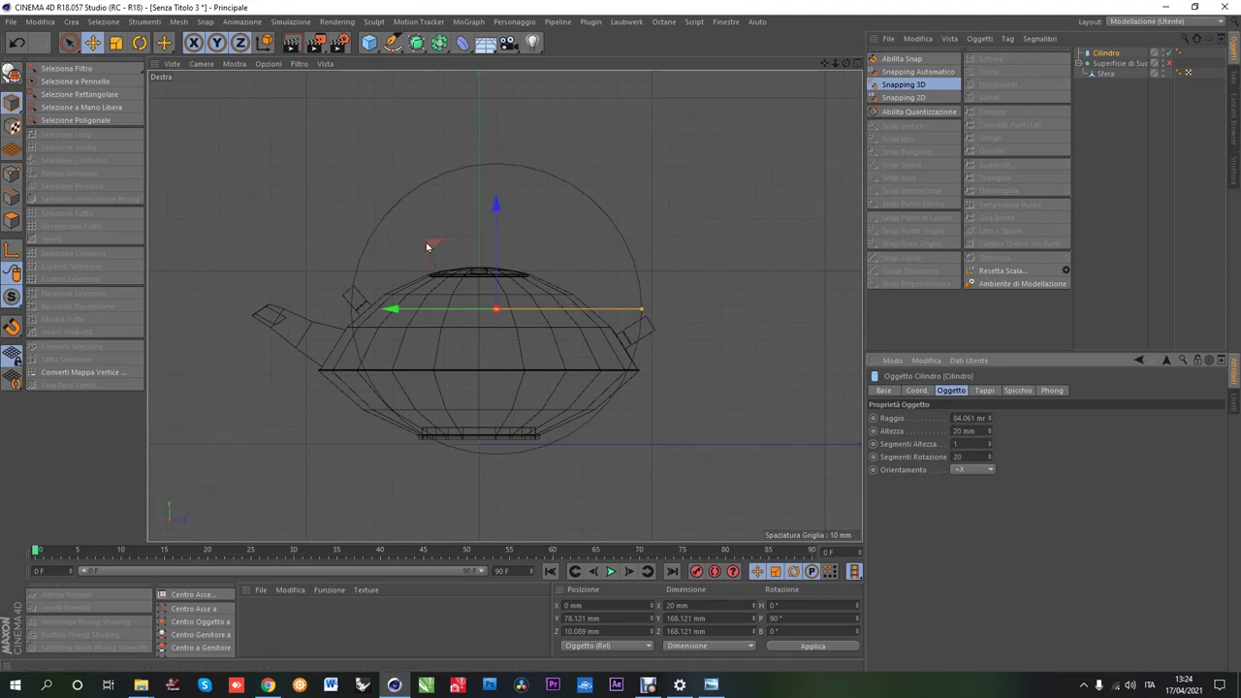
scroll(426, 247, up, 2)
drag(498, 346, 496, 346)
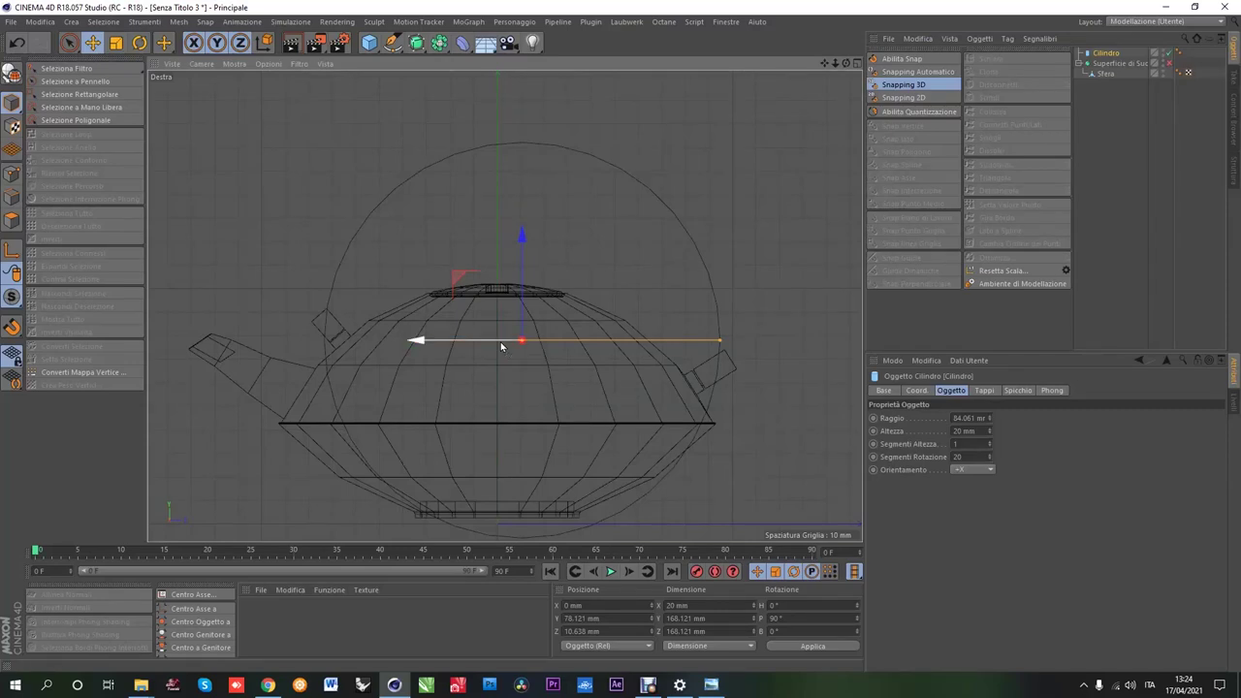
scroll(500, 346, down, 2)
scroll(492, 369, down, 2)
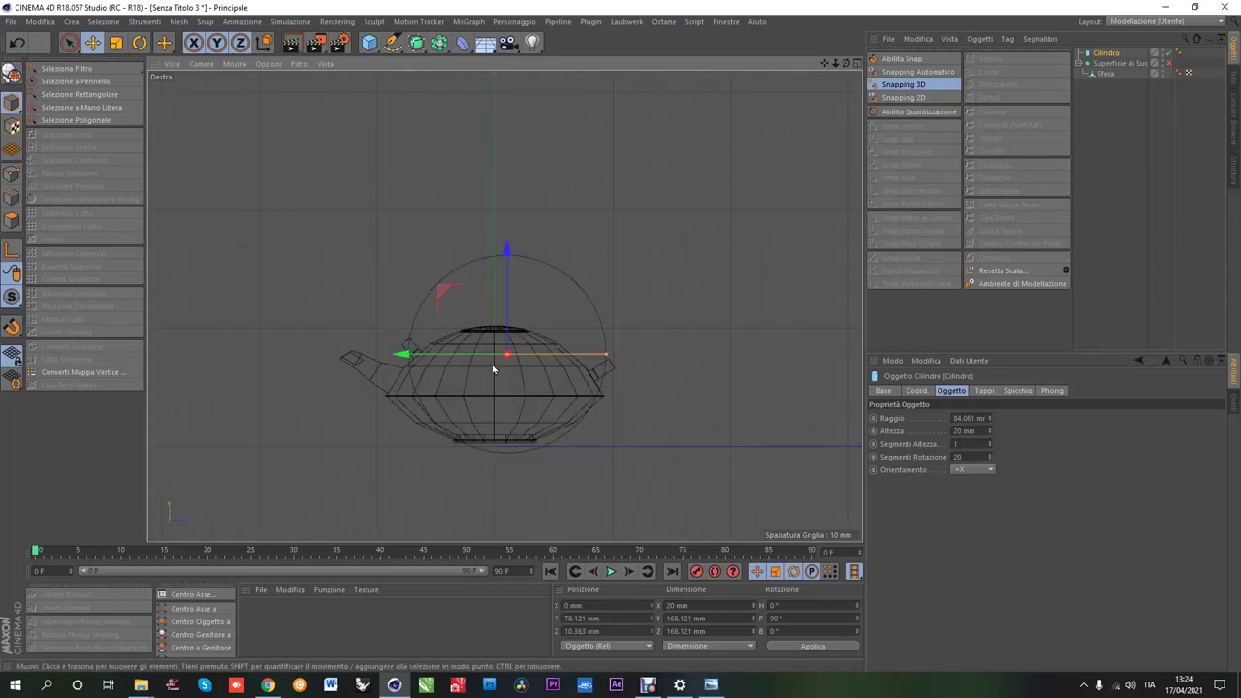
scroll(499, 329, up, 2)
drag(507, 331, 508, 327)
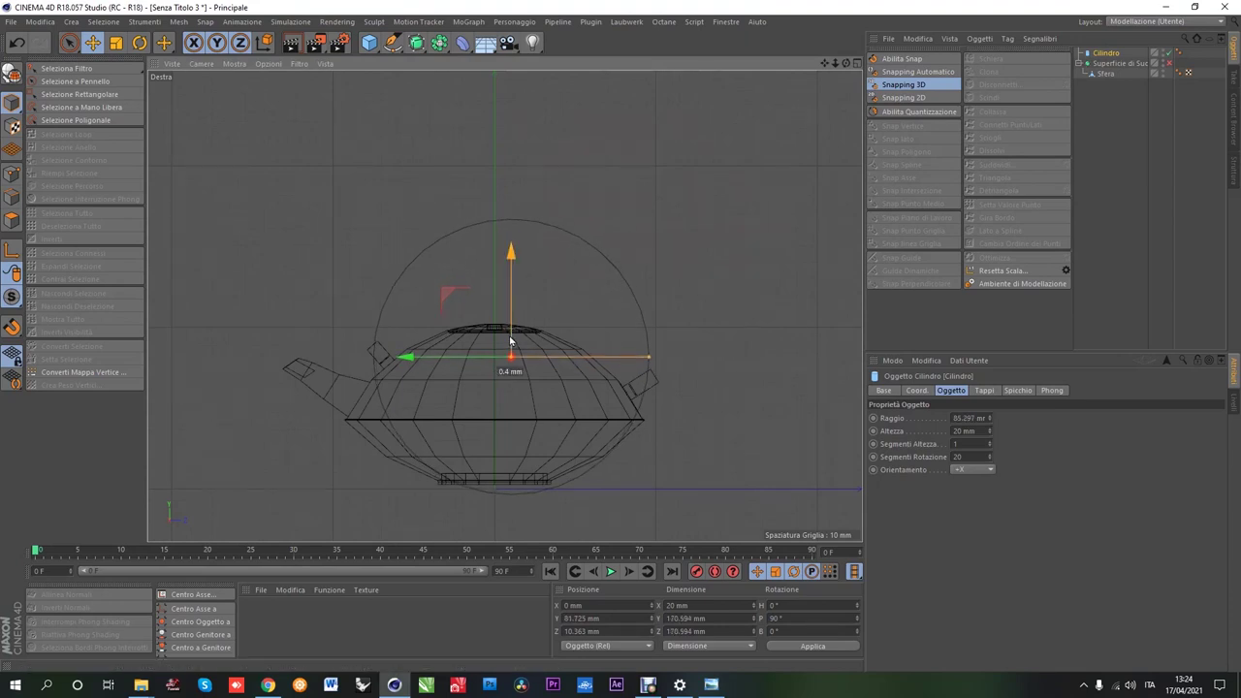
drag(511, 339, 510, 336)
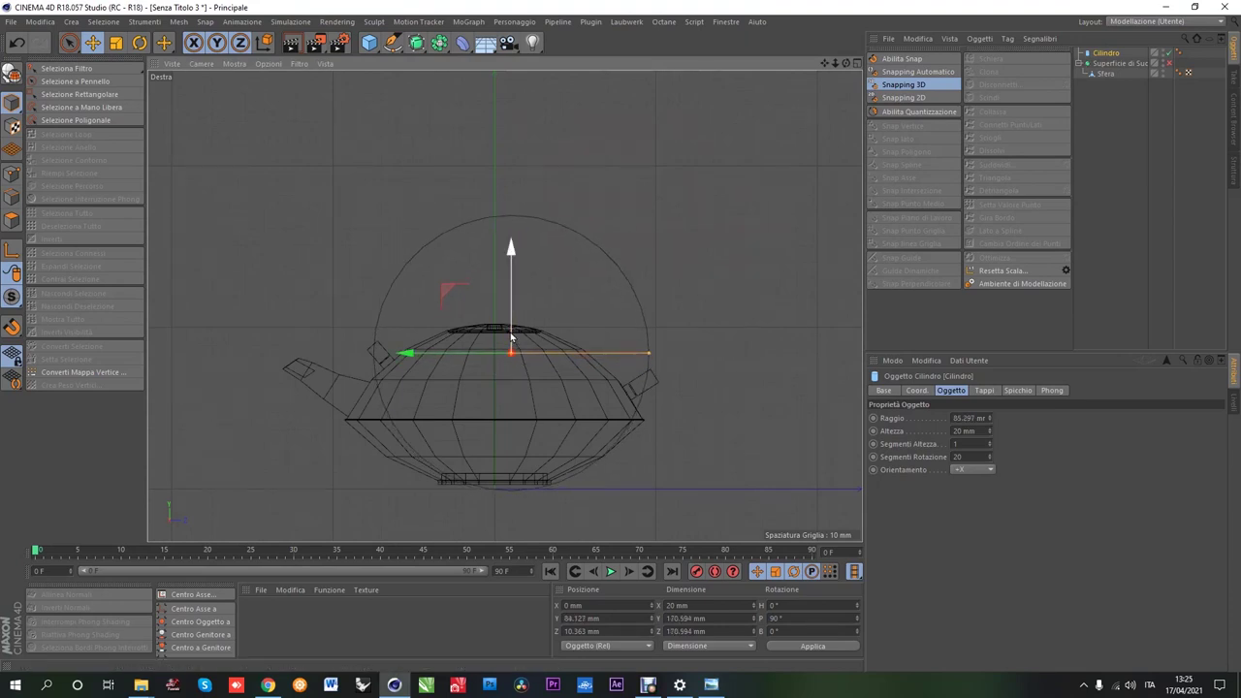
Step: Set the ring's thickness to 13 mm and lower it about 10 mm
middle_click(513, 337)
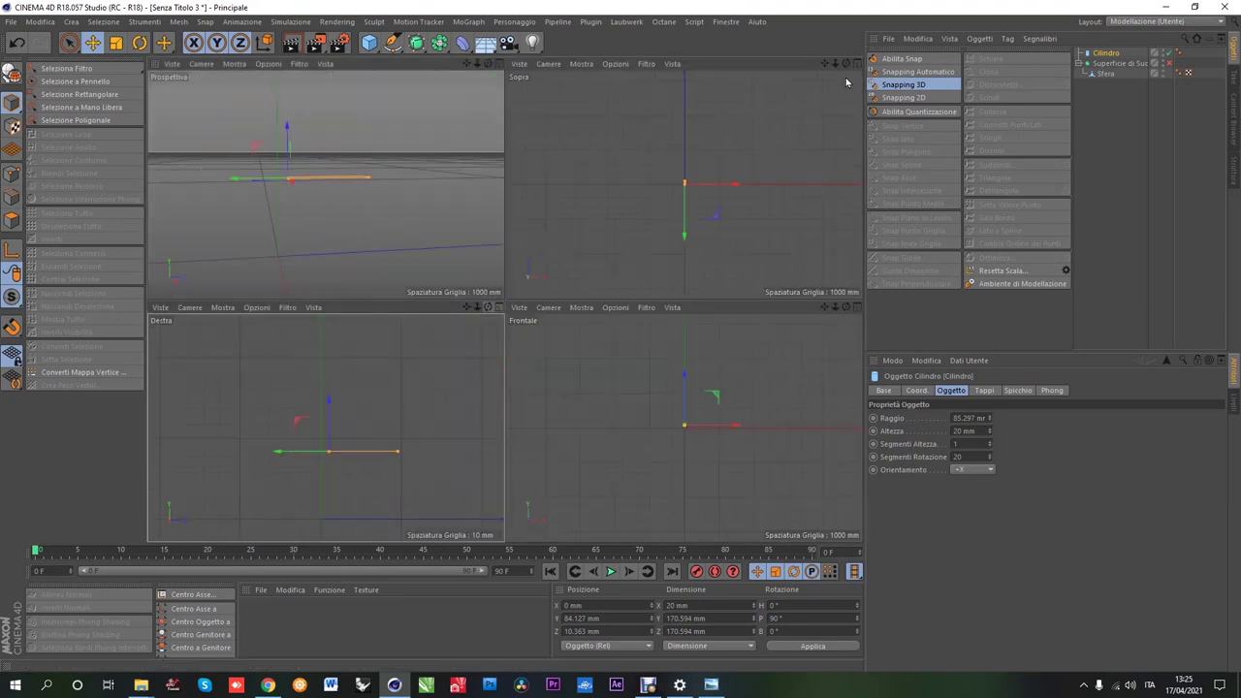
middle_click(330, 194)
mouse_move(518, 278)
alt+mouse_down()
mouse_move(585, 323)
mouse_move(659, 349)
alt+mouse_up()
mouse_move(456, 368)
alt+mouse_down()
mouse_move(415, 401)
mouse_move(427, 407)
alt+mouse_up()
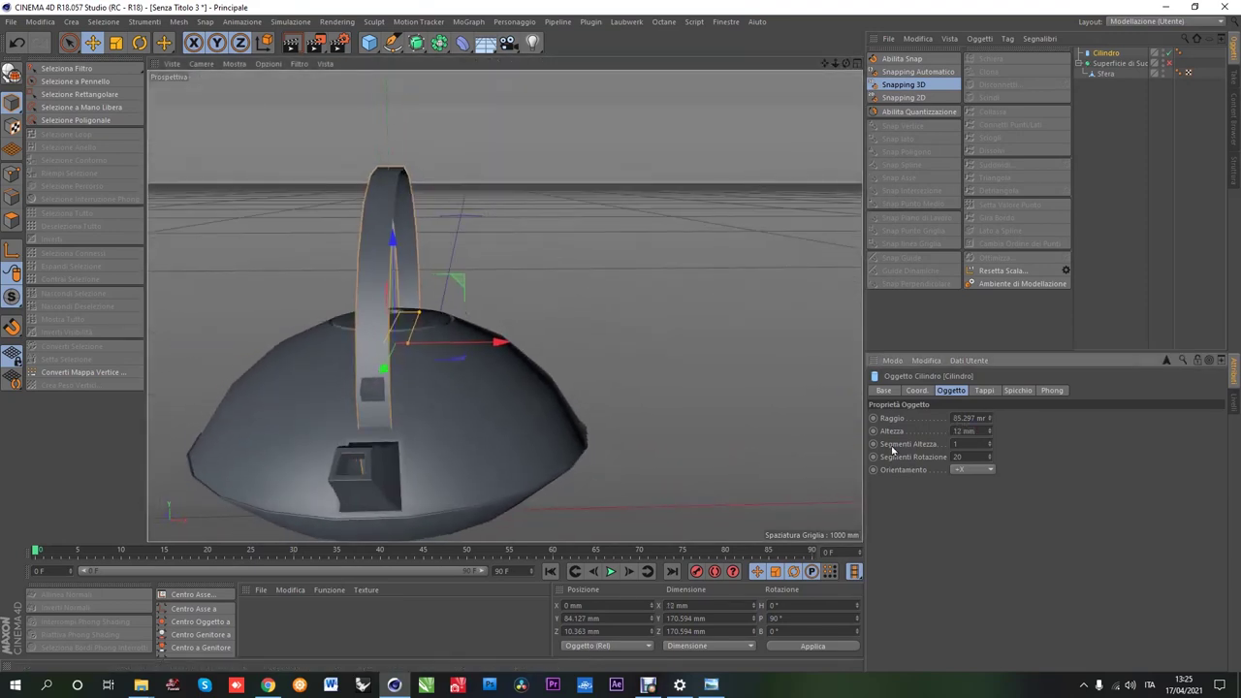
mouse_move(232, 387)
alt+mouse_down()
mouse_move(191, 401)
mouse_move(280, 358)
mouse_move(259, 376)
mouse_move(475, 406)
mouse_move(456, 385)
mouse_move(506, 376)
mouse_move(695, 412)
mouse_move(672, 348)
alt+mouse_up()
drag(463, 239, 464, 261)
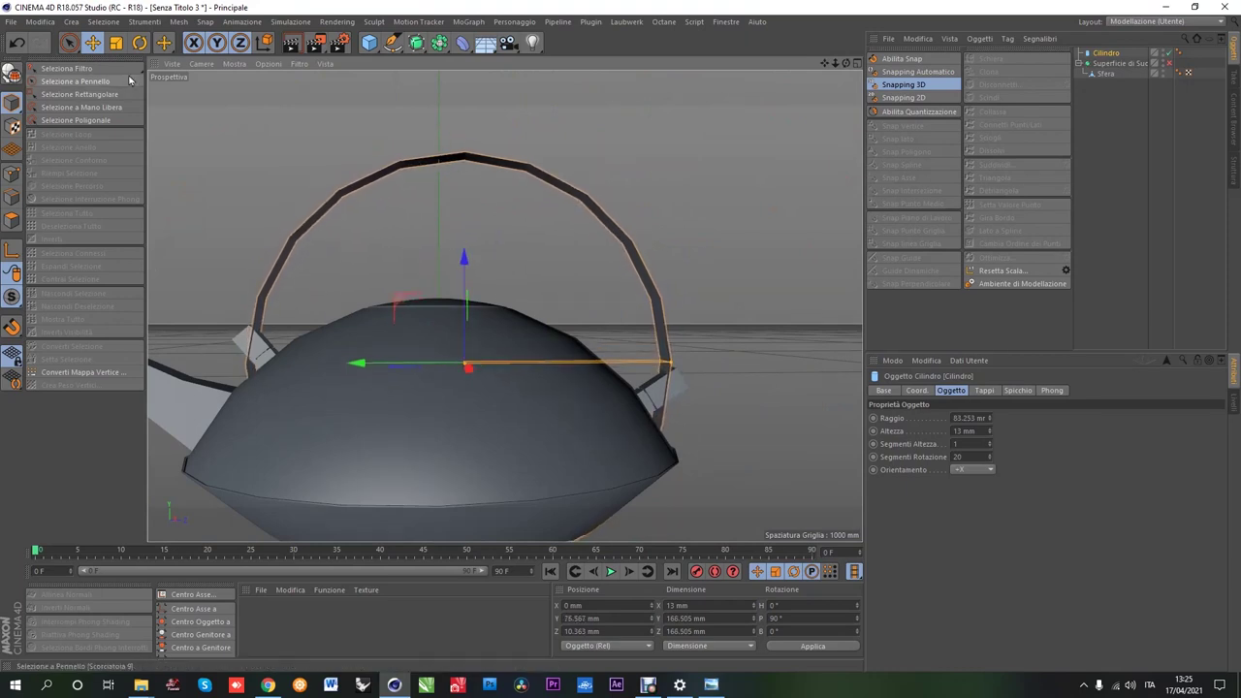
Step: Tilt the ring about 3° to 92.192° and paint-select faces on the handle
key(r)
mouse_move(437, 307)
mouse_down()
mouse_move(743, 360)
mouse_move(469, 400)
mouse_move(274, 261)
mouse_up()
click(78, 81)
mouse_move(388, 339)
alt+mouse_down()
mouse_move(332, 415)
mouse_move(687, 476)
alt+mouse_up()
mouse_move(630, 436)
mouse_down()
mouse_move(655, 454)
mouse_move(587, 499)
mouse_up()
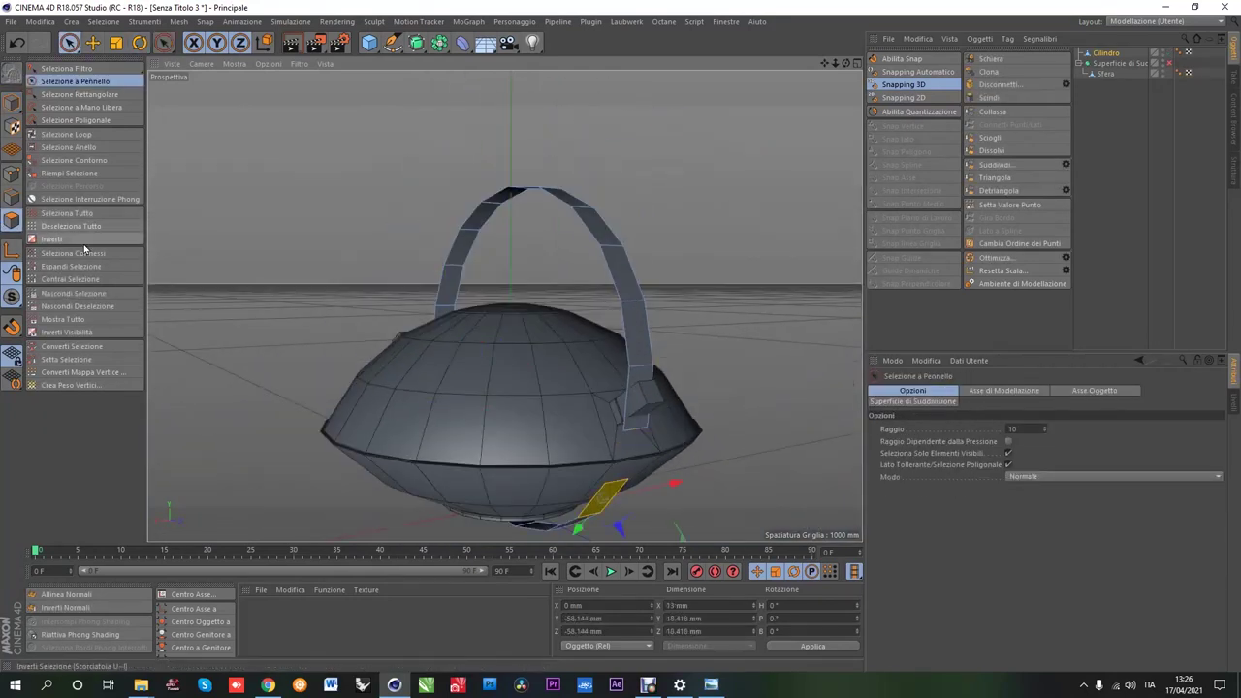
mouse_move(615, 424)
alt+mouse_down()
mouse_move(617, 390)
mouse_move(452, 405)
alt+mouse_up()
key(ctrl+z)
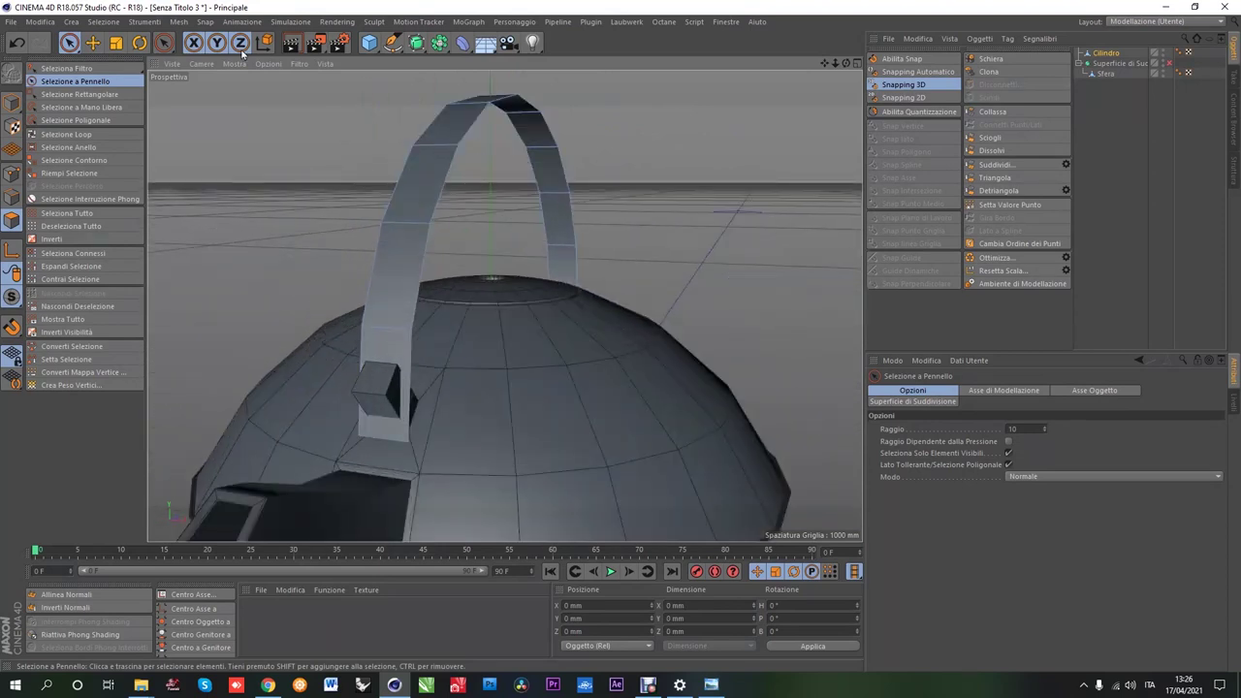
key(ctrl+z)
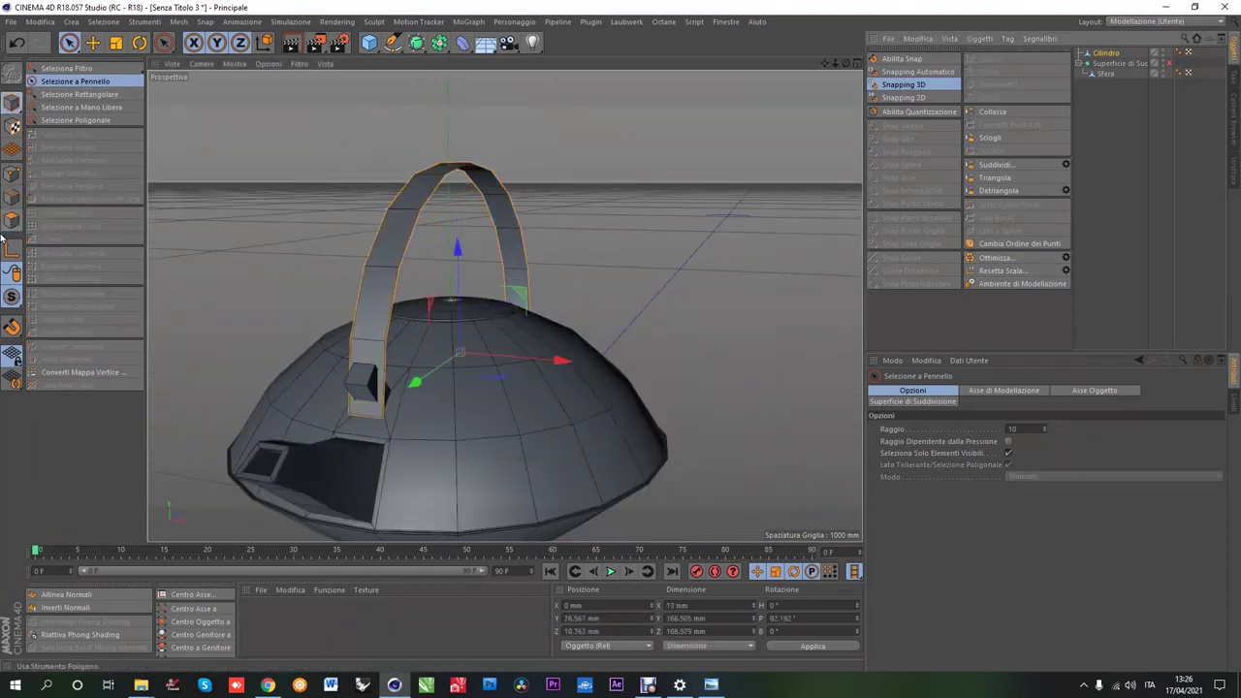
key(ctrl+z)
Step: Extrude all the handle's polygons 3 mm with Crea Tappi caps enabled
alt+drag(430, 379, 387, 379)
right_click(229, 306)
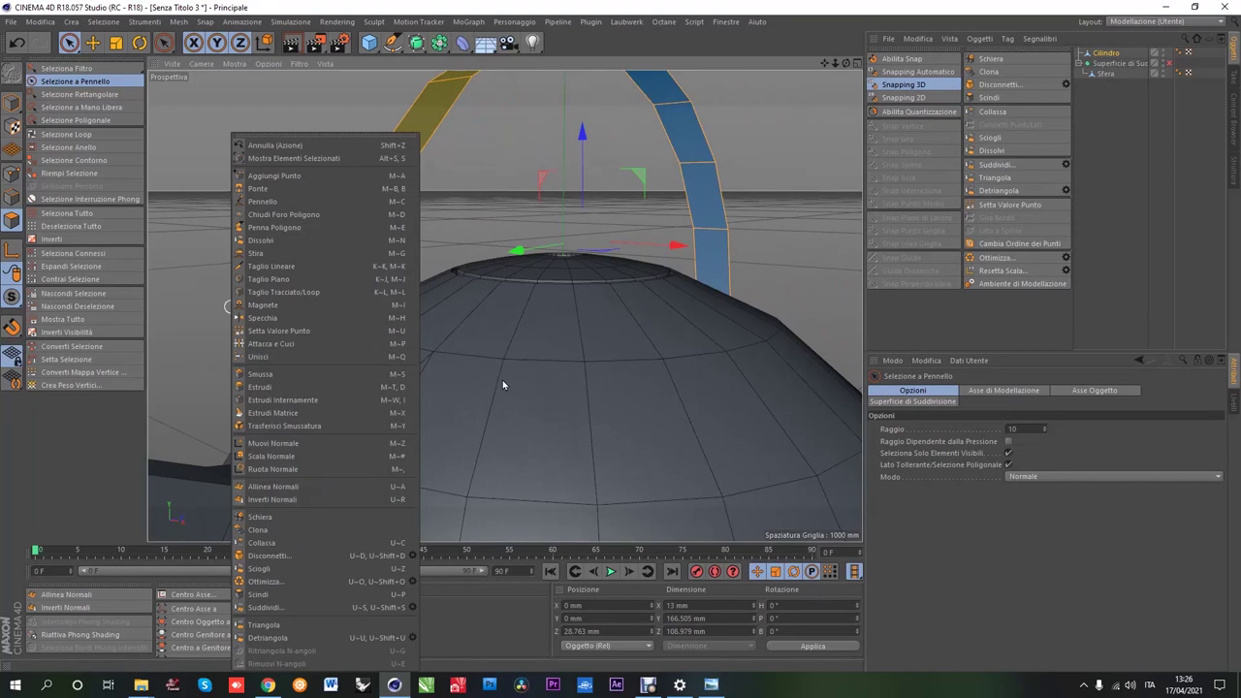
click(260, 387)
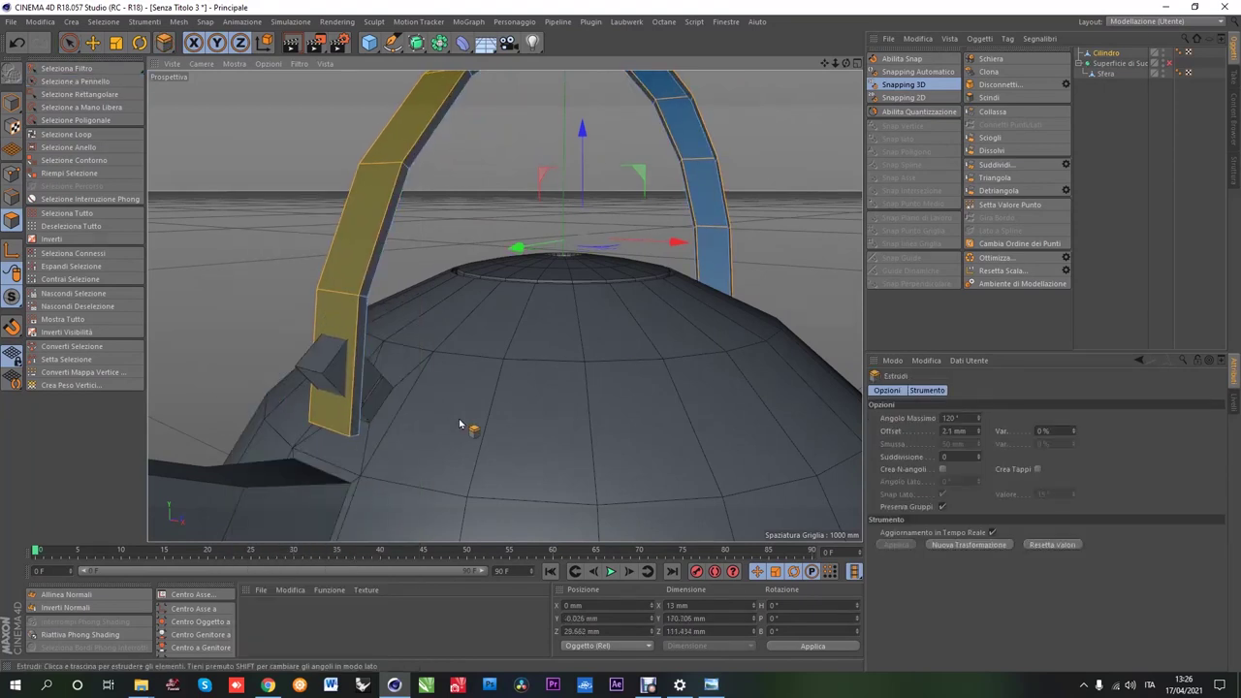
alt+drag(459, 423, 964, 430)
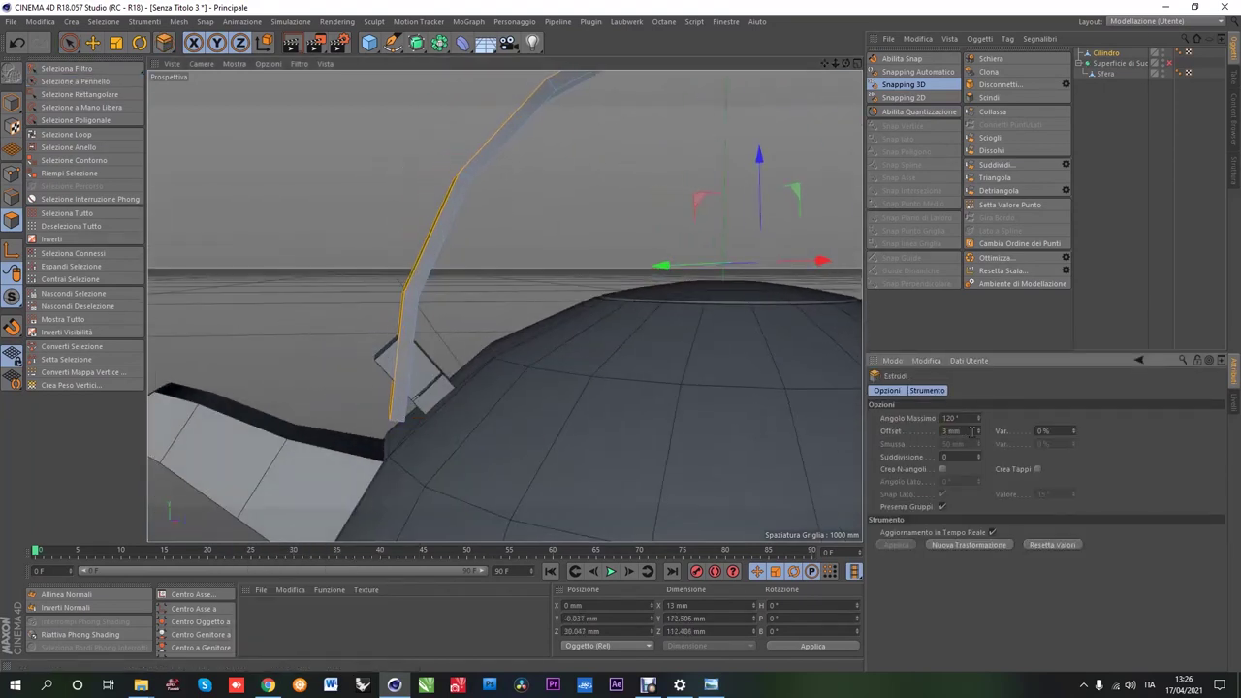
alt+drag(452, 418, 493, 435)
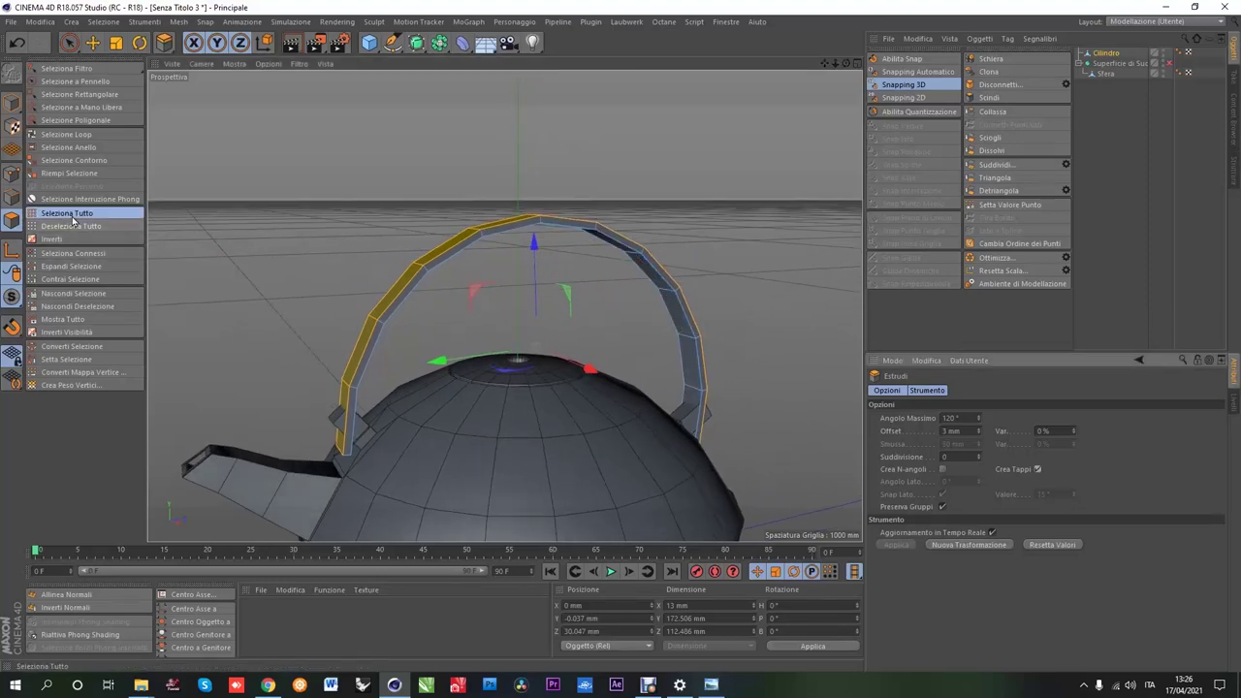
click(73, 221)
scroll(397, 416, up, 3)
scroll(351, 415, up, 4)
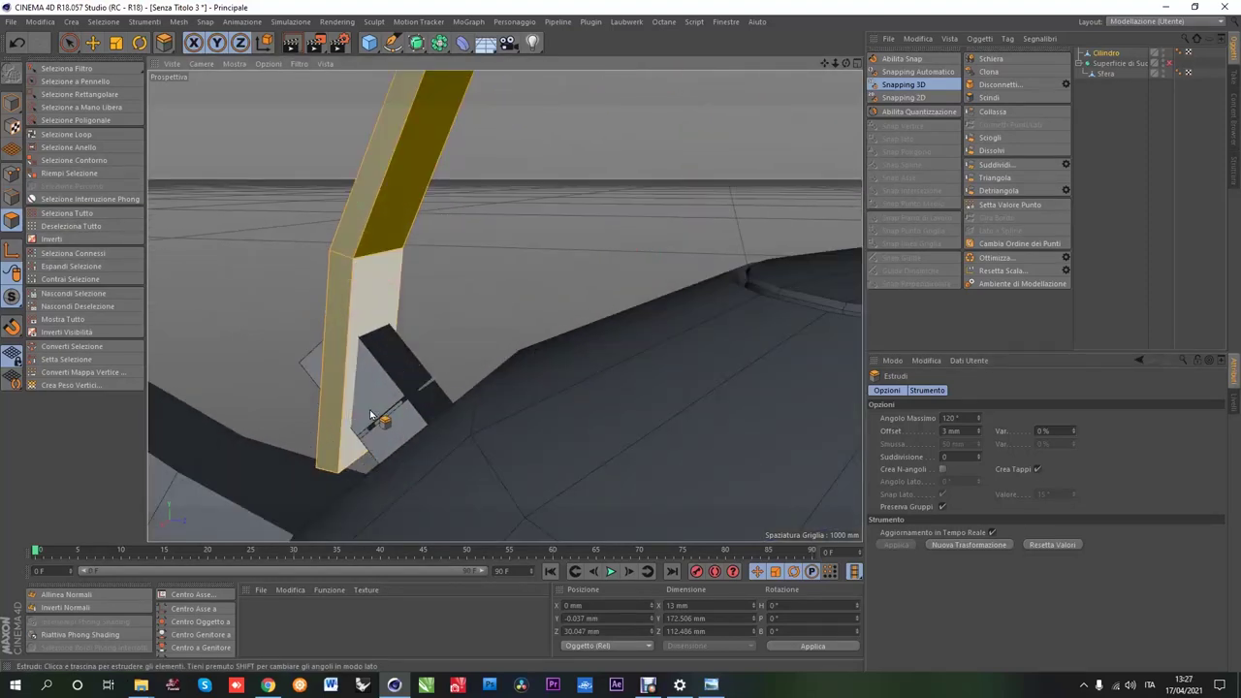
scroll(369, 414, up, 2)
scroll(332, 401, up, 3)
scroll(415, 407, up, 3)
scroll(383, 384, up, 3)
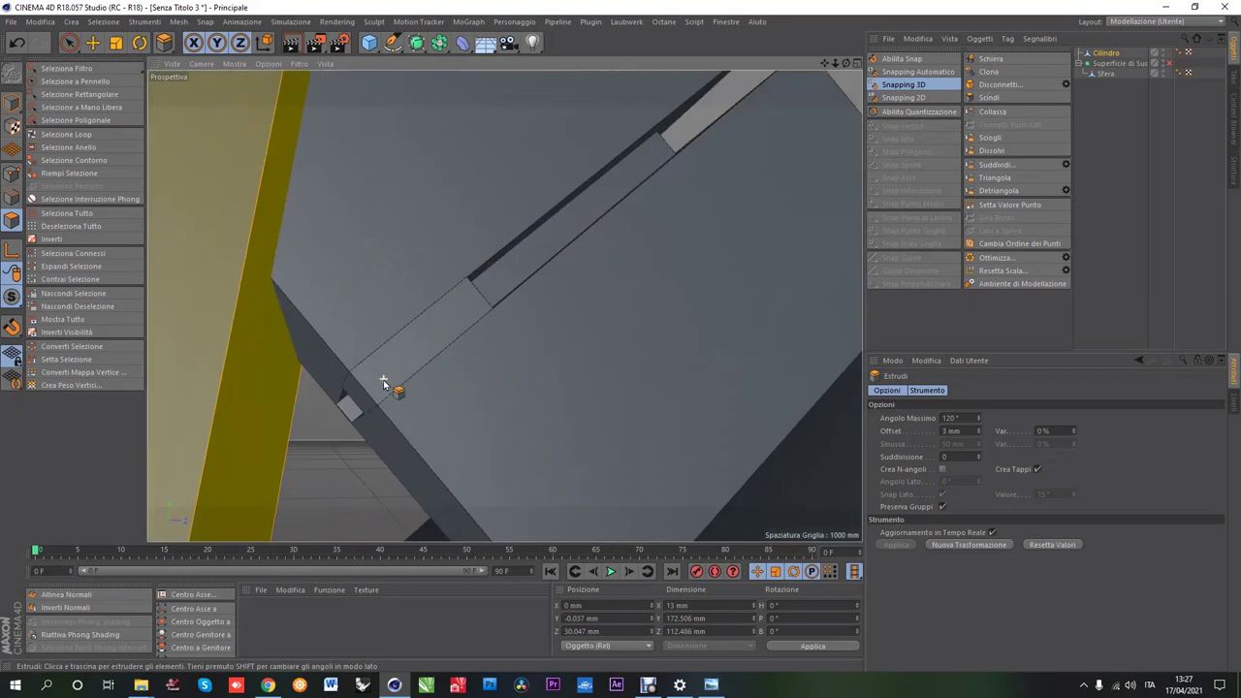
alt+drag(383, 384, 30, 233)
click(64, 135)
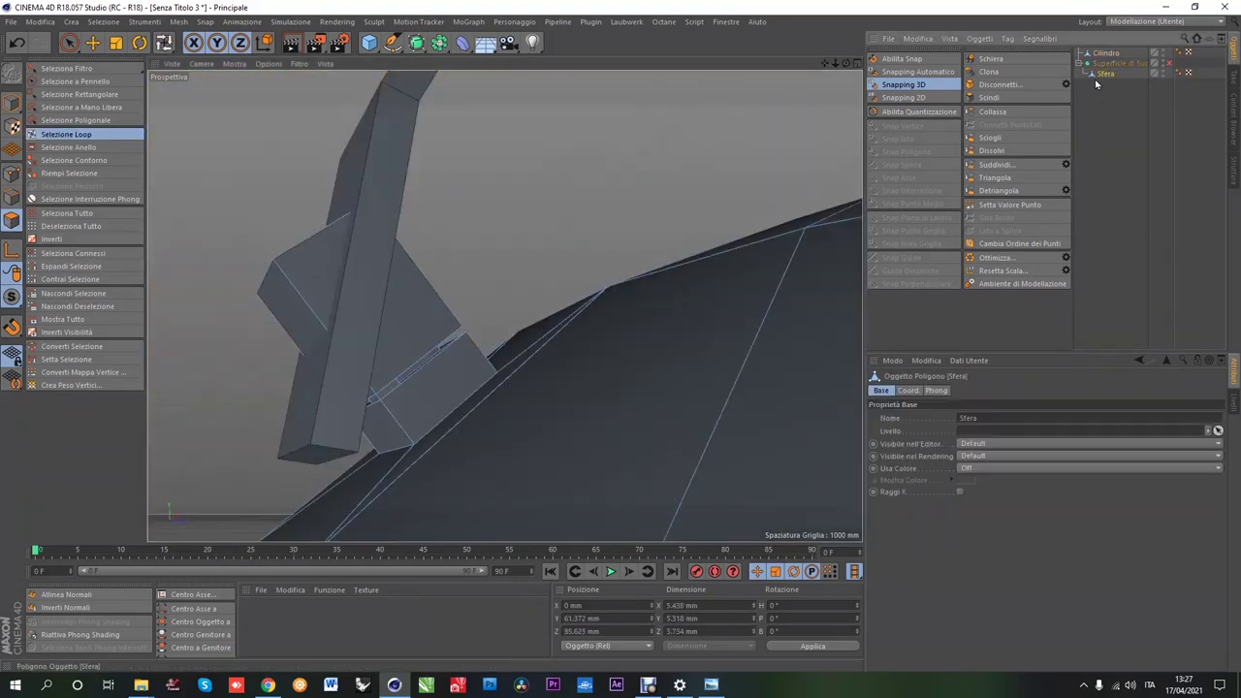
Step: Bring the side lug under the handle into view, fill-select its faces and delete them
alt+drag(385, 414, 407, 321)
scroll(407, 321, down, 5)
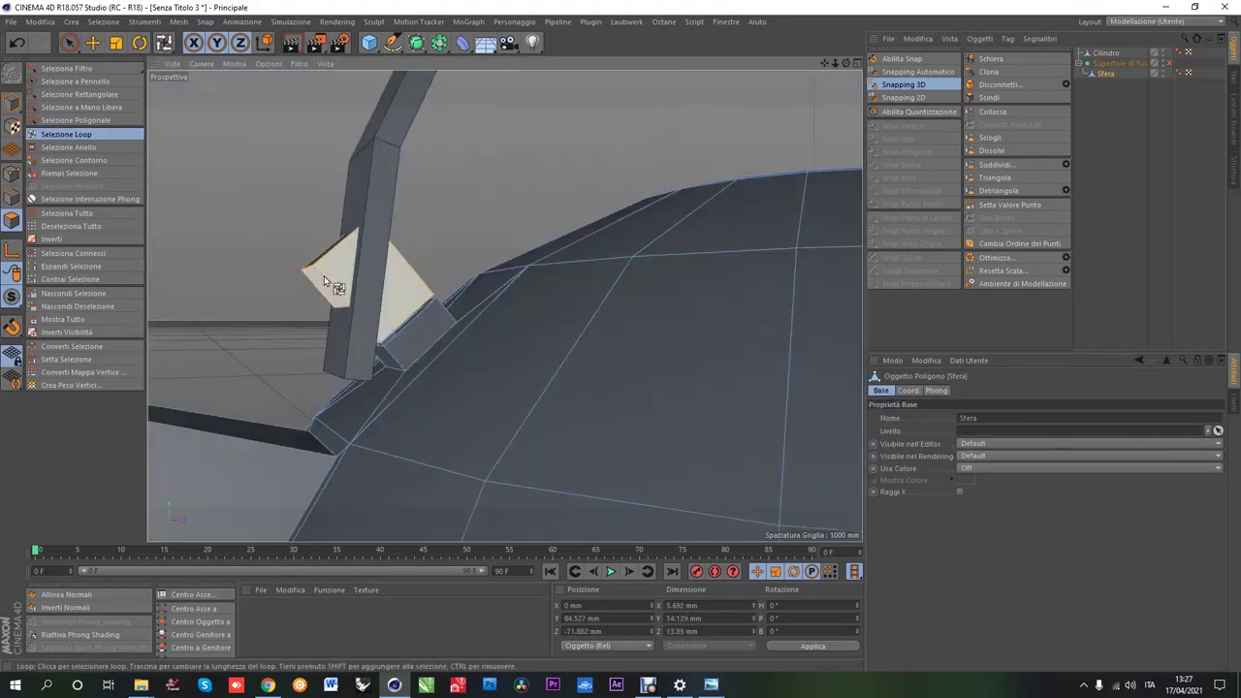
scroll(339, 266, up, 5)
key(u)
key(f)
click(390, 416)
key(Delete)
Step: Cap the opening with Chiudi Foro Poligono and inset the new face slightly with Estrudi Internamente
key(m)
key(d)
alt+drag(364, 374, 407, 326)
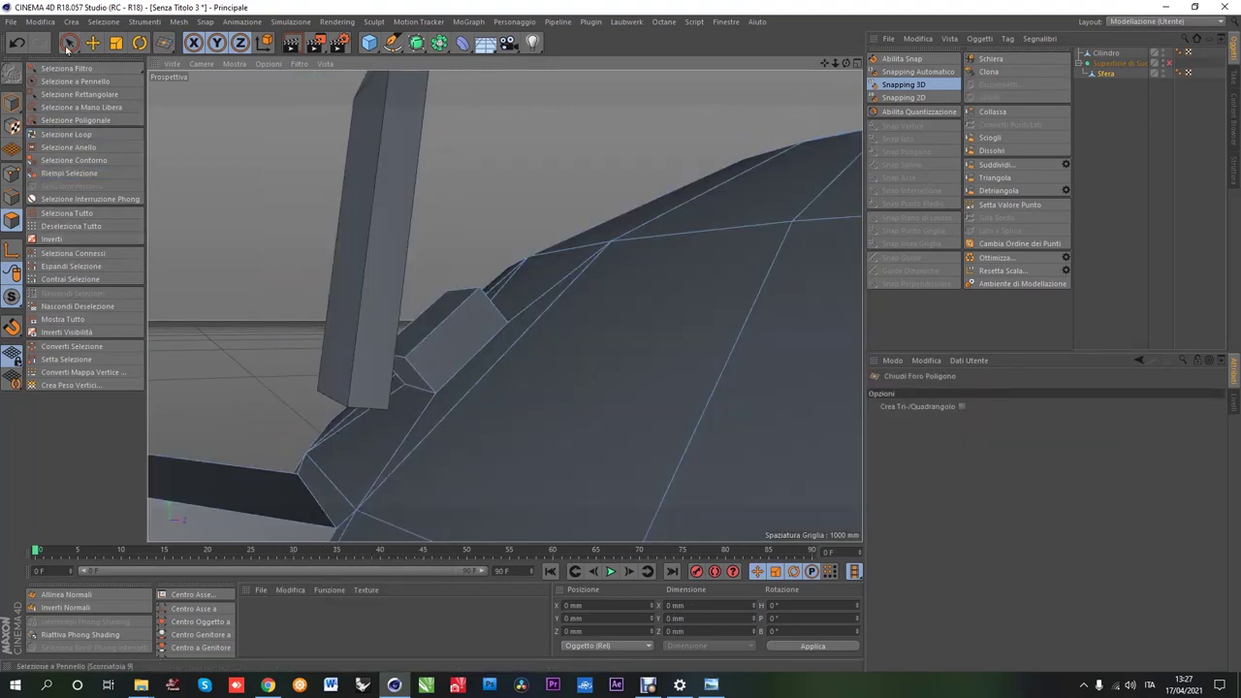
right_click(426, 319)
click(471, 392)
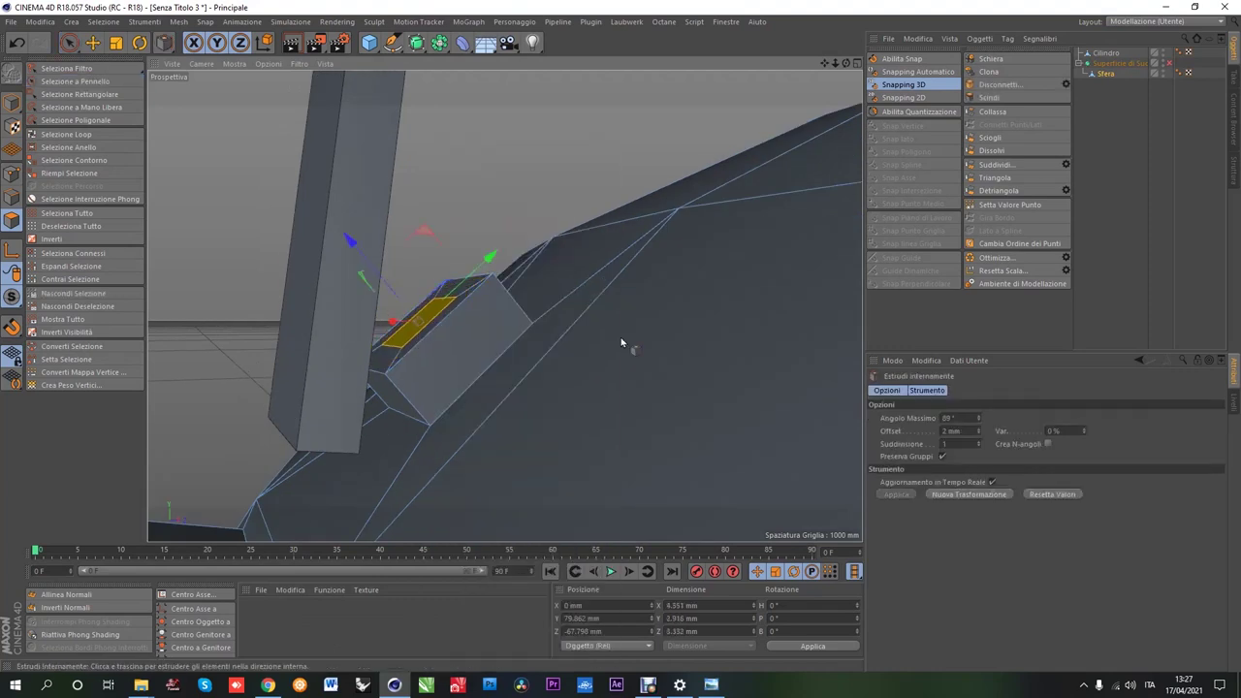
drag(621, 342, 491, 396)
Step: Extrude the inset lug face outward by 0.4 mm with Estrudi
right_click(473, 320)
key(Escape)
right_click(415, 132)
click(467, 324)
drag(623, 346, 621, 342)
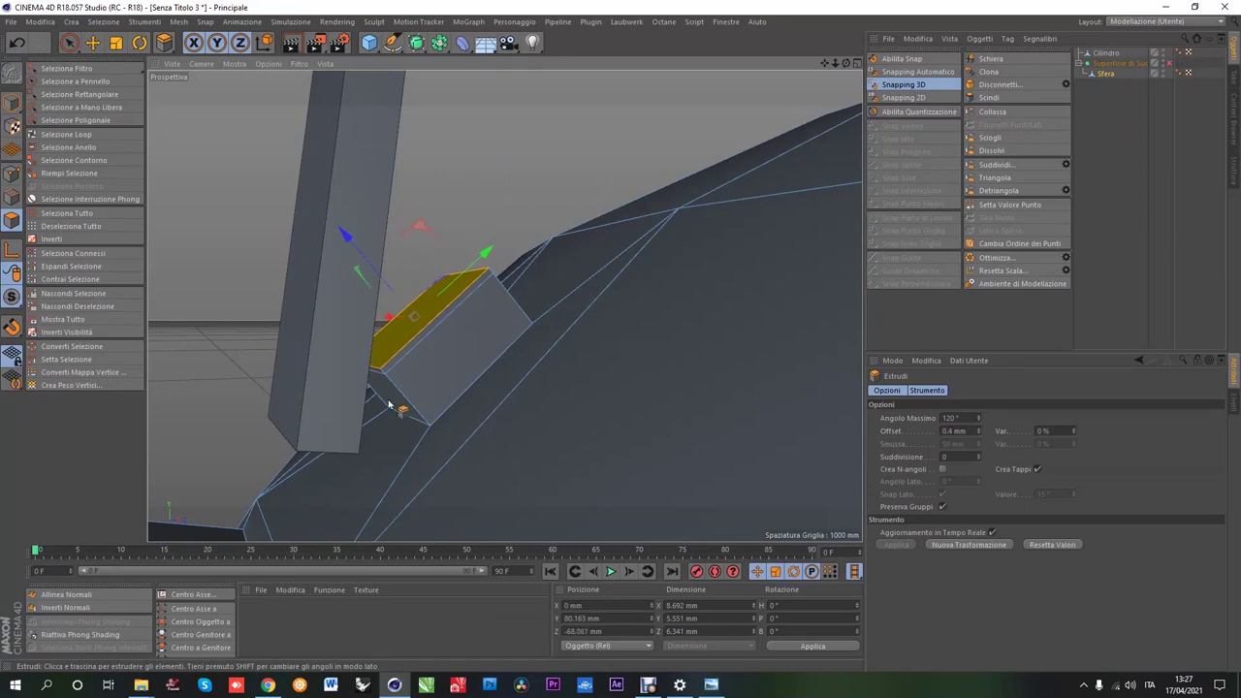
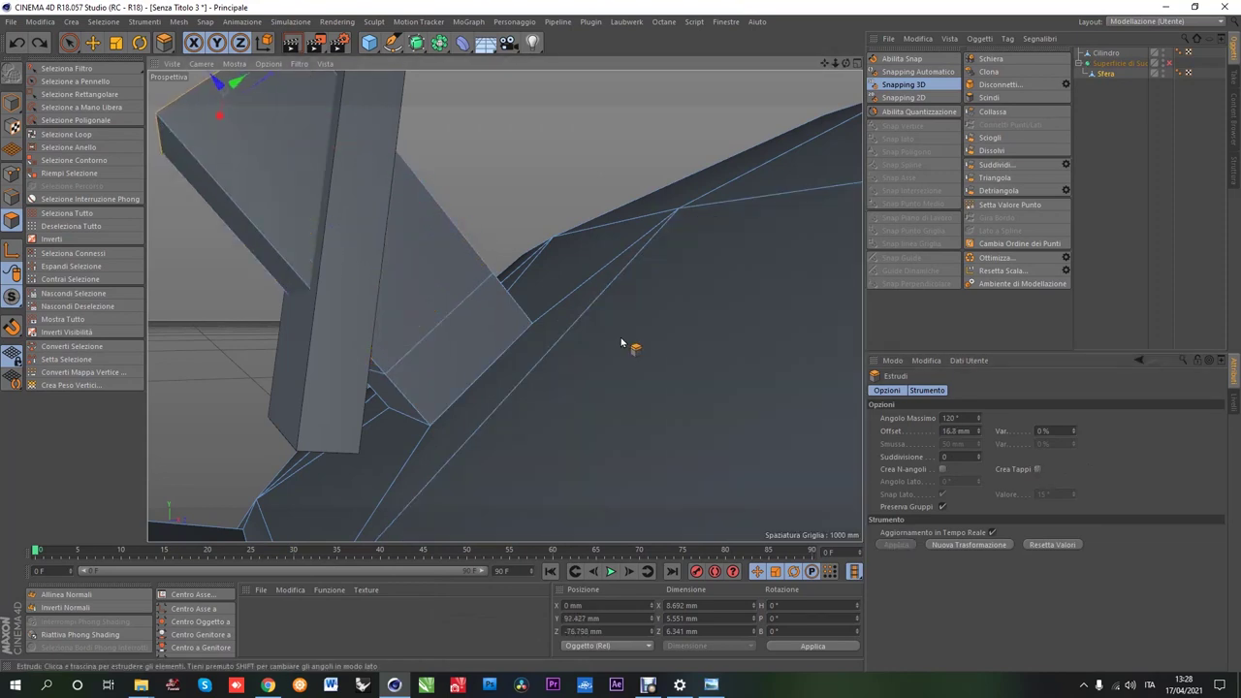
Step: Extrude the selected face at the handle's lower end
key(u)
key(l)
right_click(407, 378)
click(417, 387)
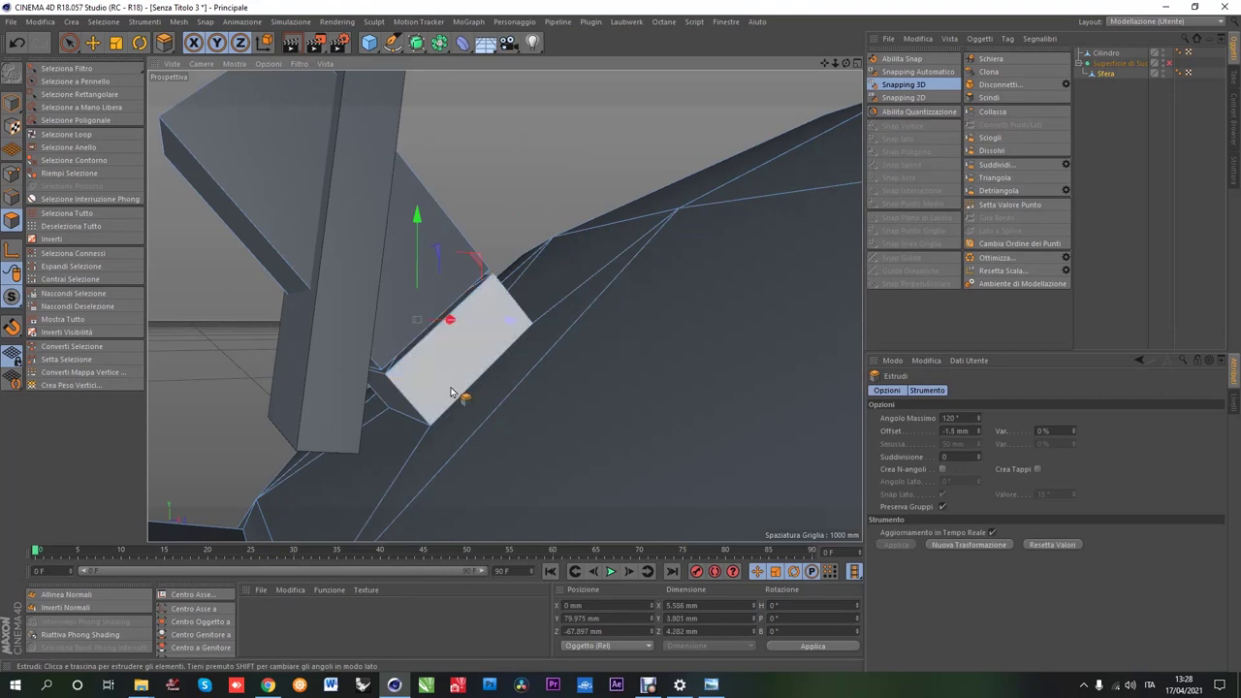
alt+drag(487, 392, 416, 349)
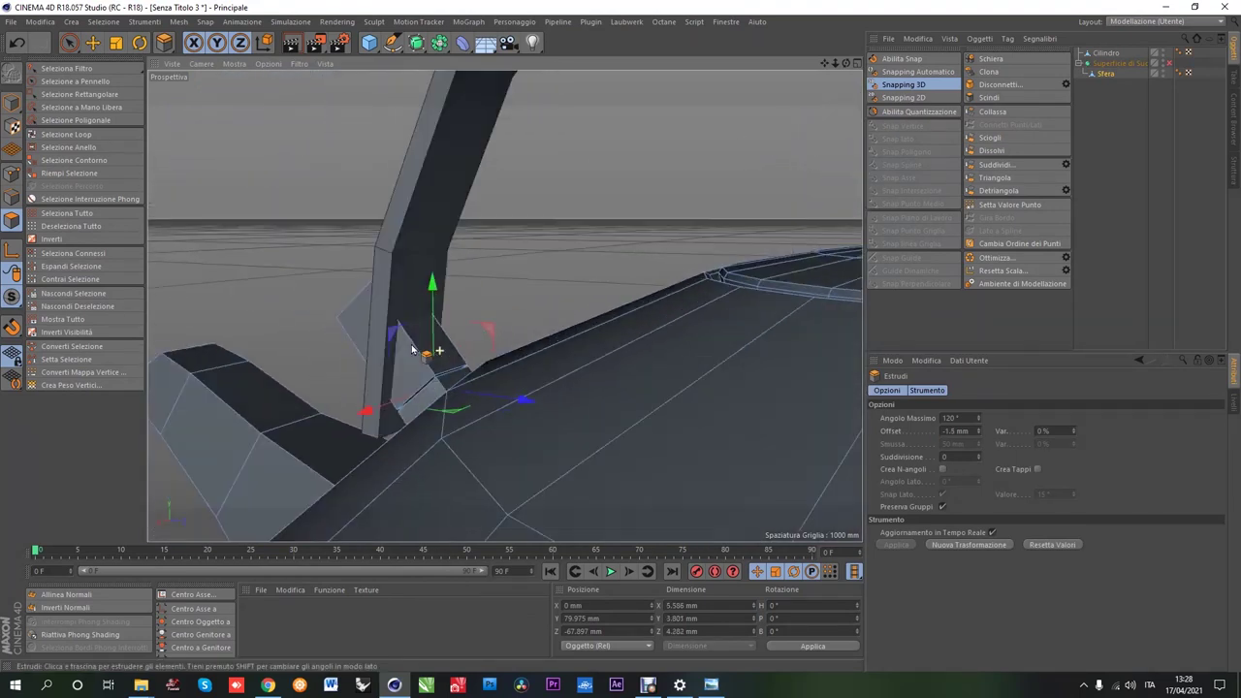
Step: Select the handle's end face and start an inner extrude on it
click(1108, 53)
right_click(421, 254)
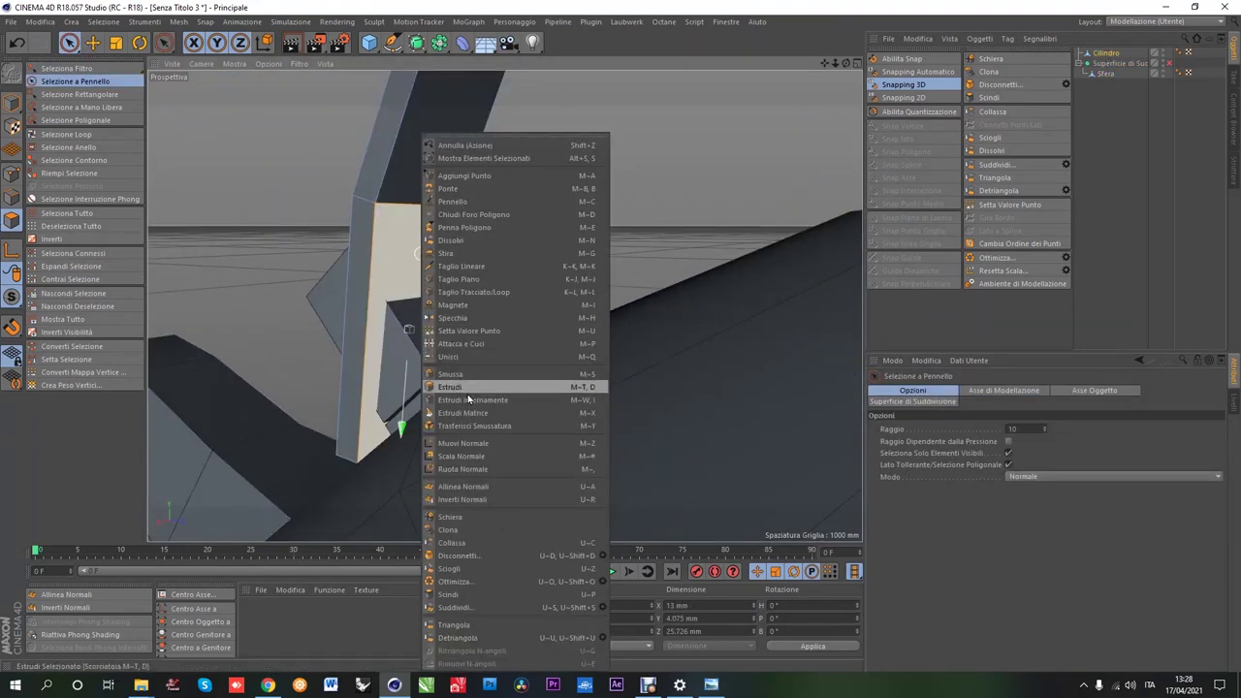
click(467, 394)
key(t)
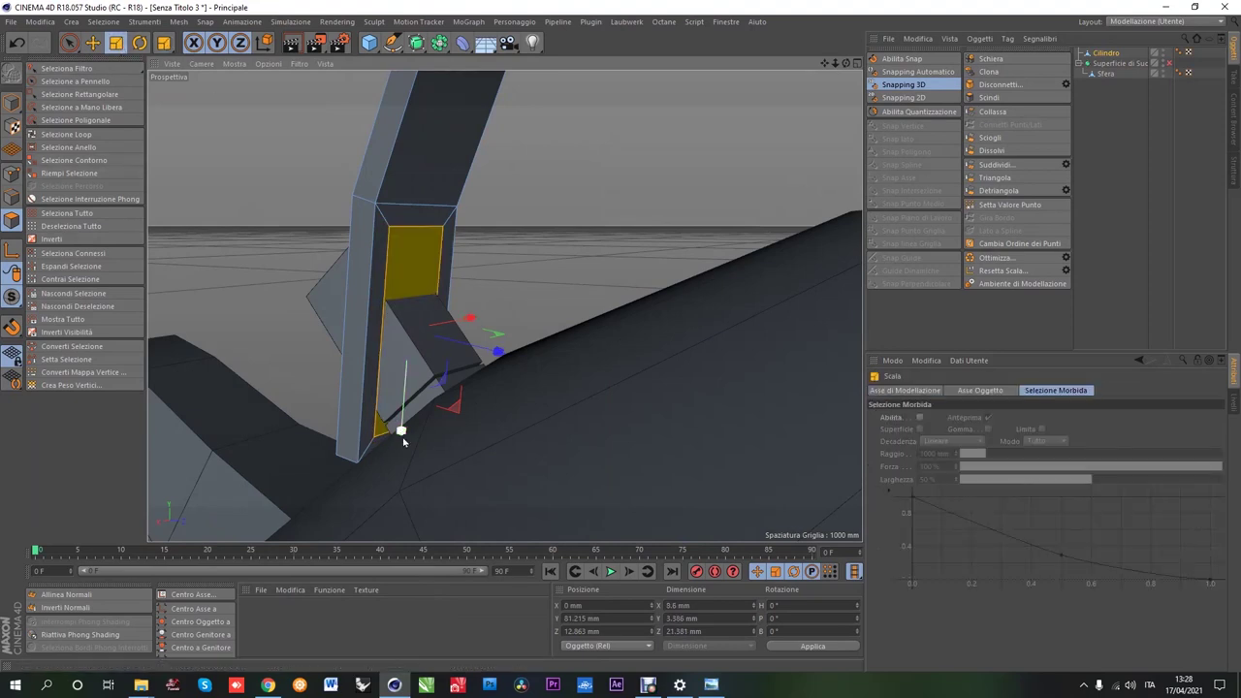
click(68, 82)
mouse_move(455, 291)
alt+mouse_down()
mouse_move(367, 360)
mouse_move(407, 310)
mouse_move(455, 329)
alt+mouse_up()
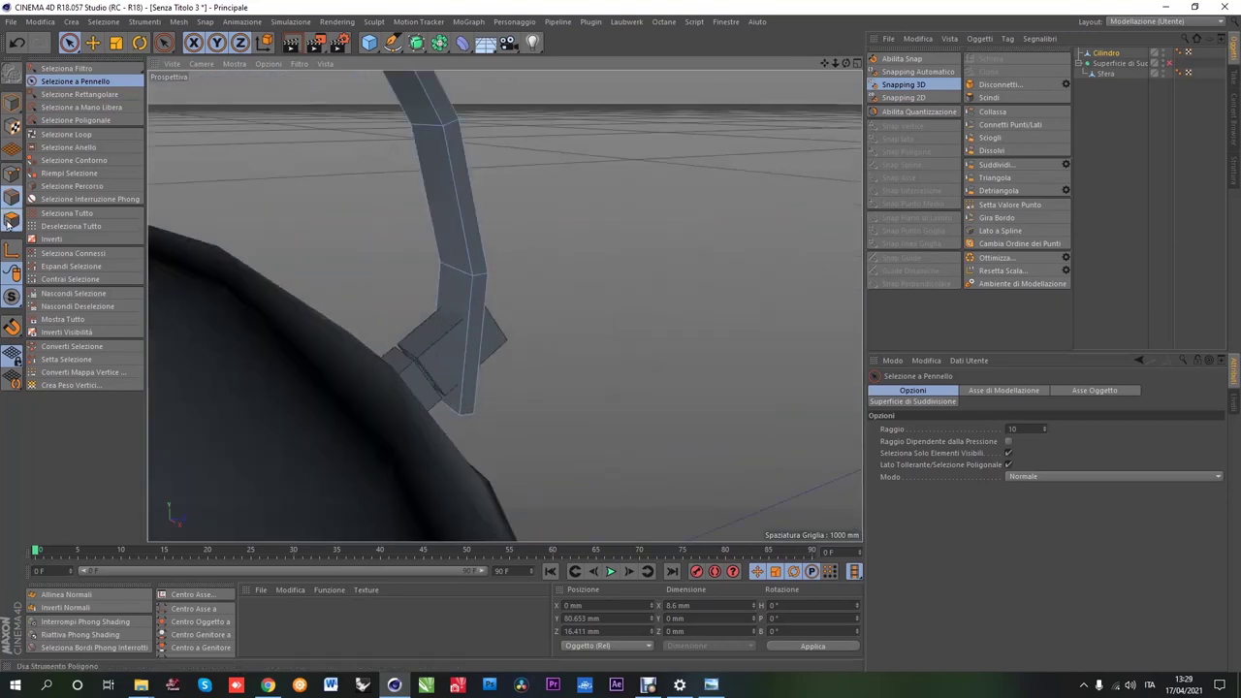
Step: Inset the handle joint face and scale it down to about 96%
right_click(463, 330)
click(543, 311)
key(t)
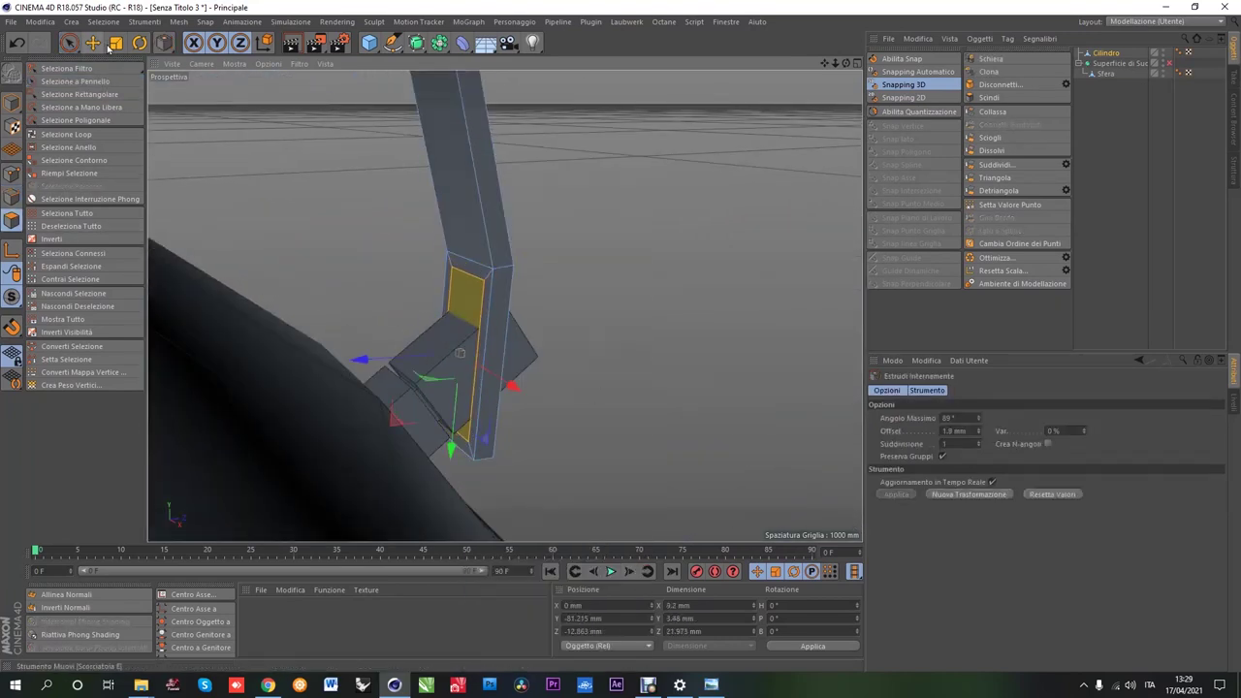
drag(456, 444, 451, 452)
Step: Raise an edge of the handle joint about 3 mm upward
key(e)
click(456, 316)
drag(453, 399, 452, 418)
scroll(619, 348, down, 5)
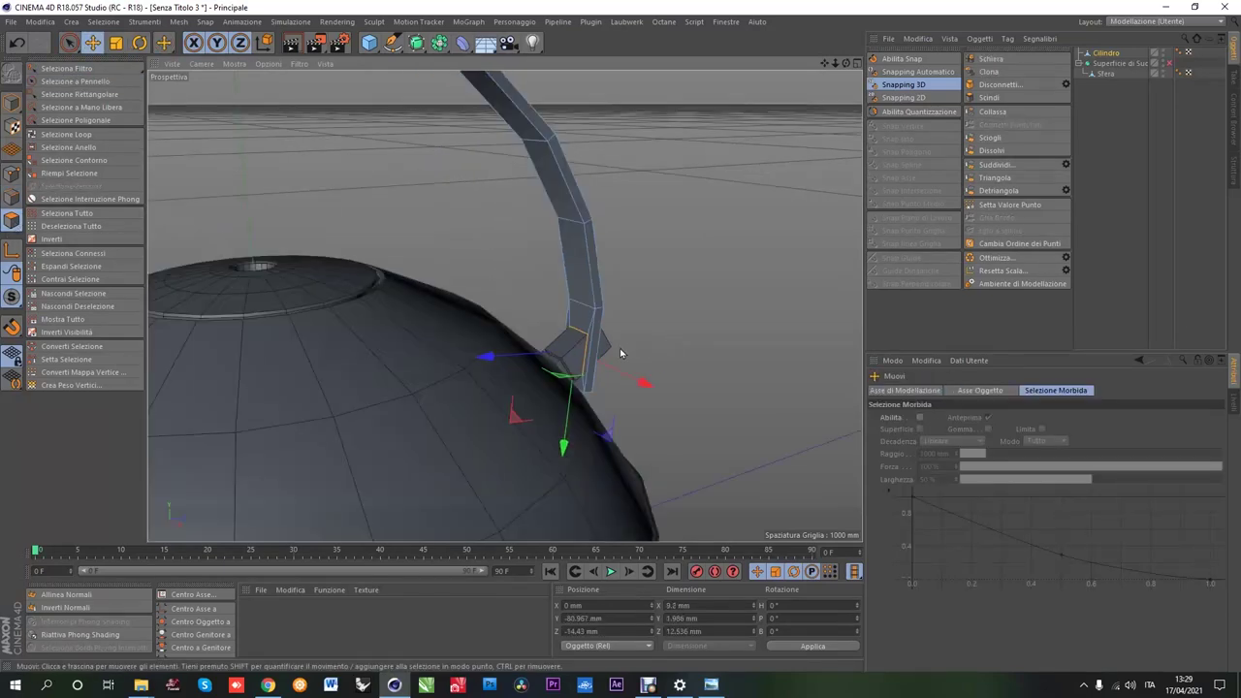
scroll(620, 348, down, 5)
key(9)
scroll(485, 319, up, 5)
scroll(385, 318, up, 3)
alt+drag(385, 318, 429, 323)
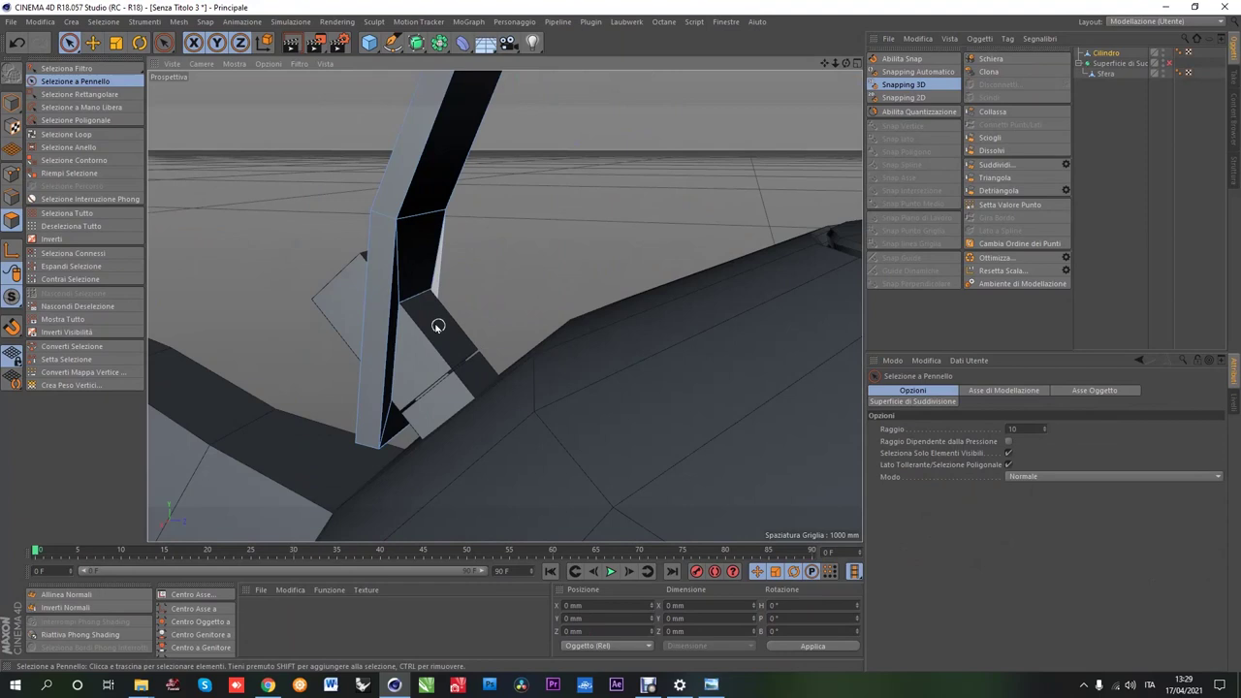
scroll(430, 323, down, 3)
scroll(264, 295, down, 3)
Step: Place Cilindro under the Superficie di Suddivisione
scroll(264, 295, down, 5)
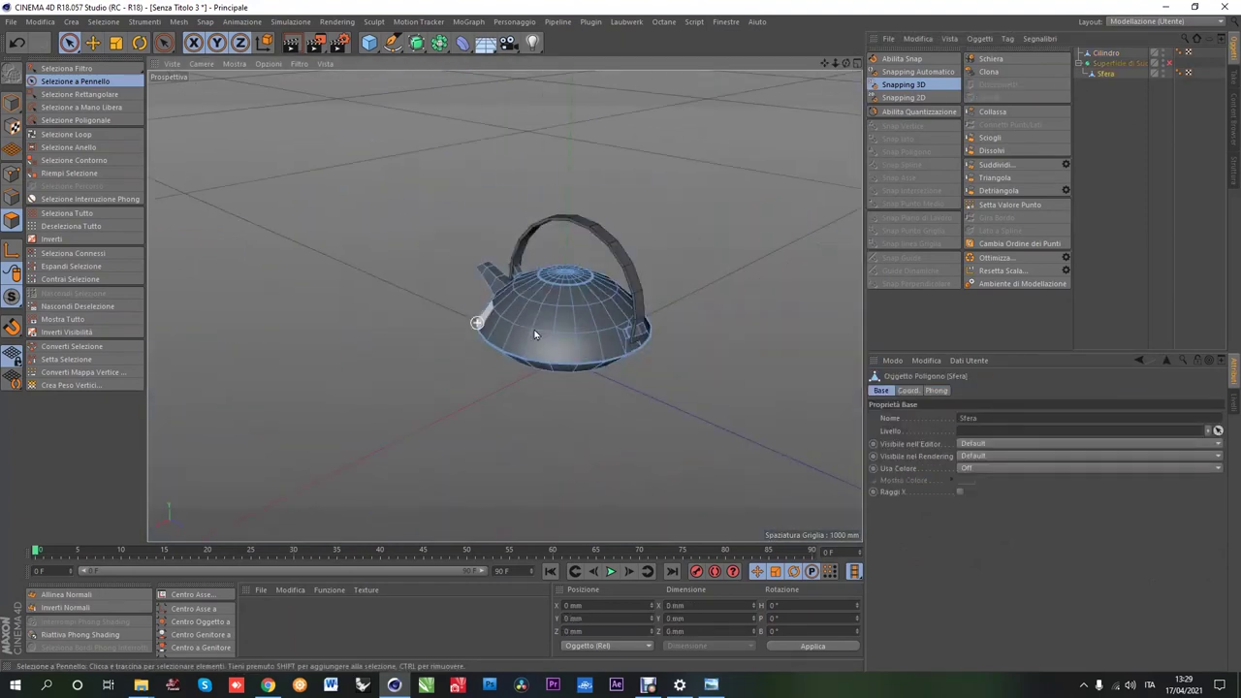
scroll(568, 368, up, 8)
scroll(708, 333, up, 4)
click(754, 292)
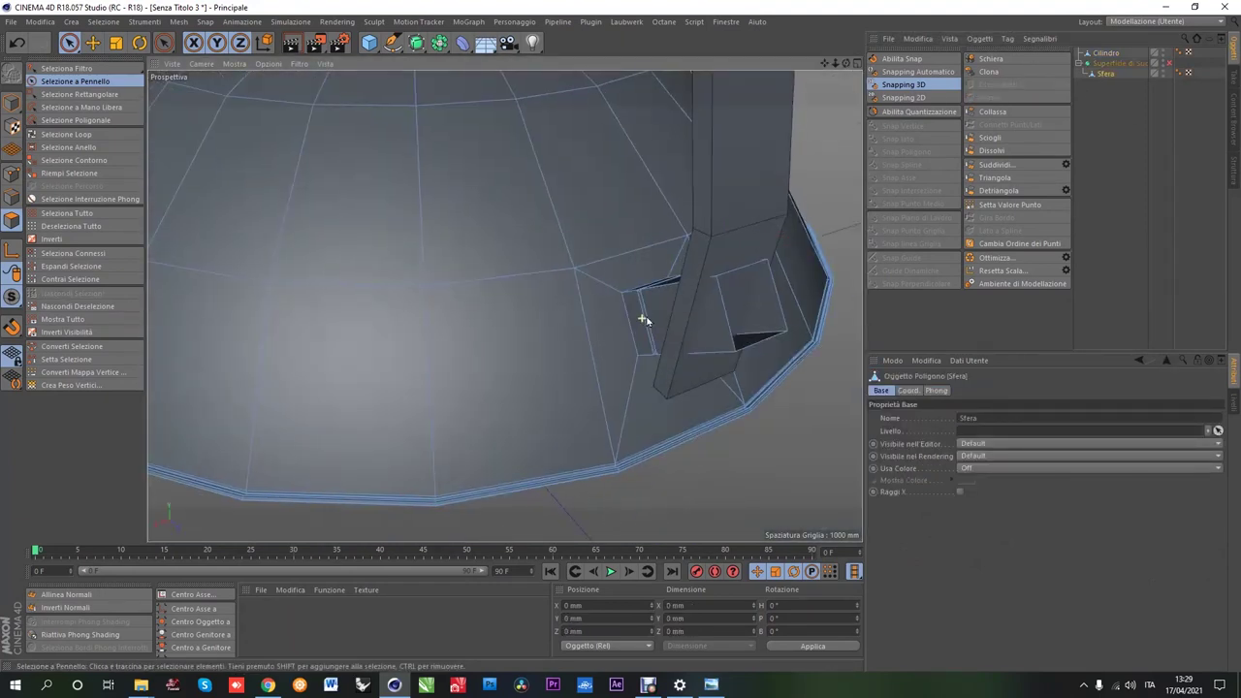
alt+drag(643, 313, 750, 307)
click(103, 22)
click(126, 101)
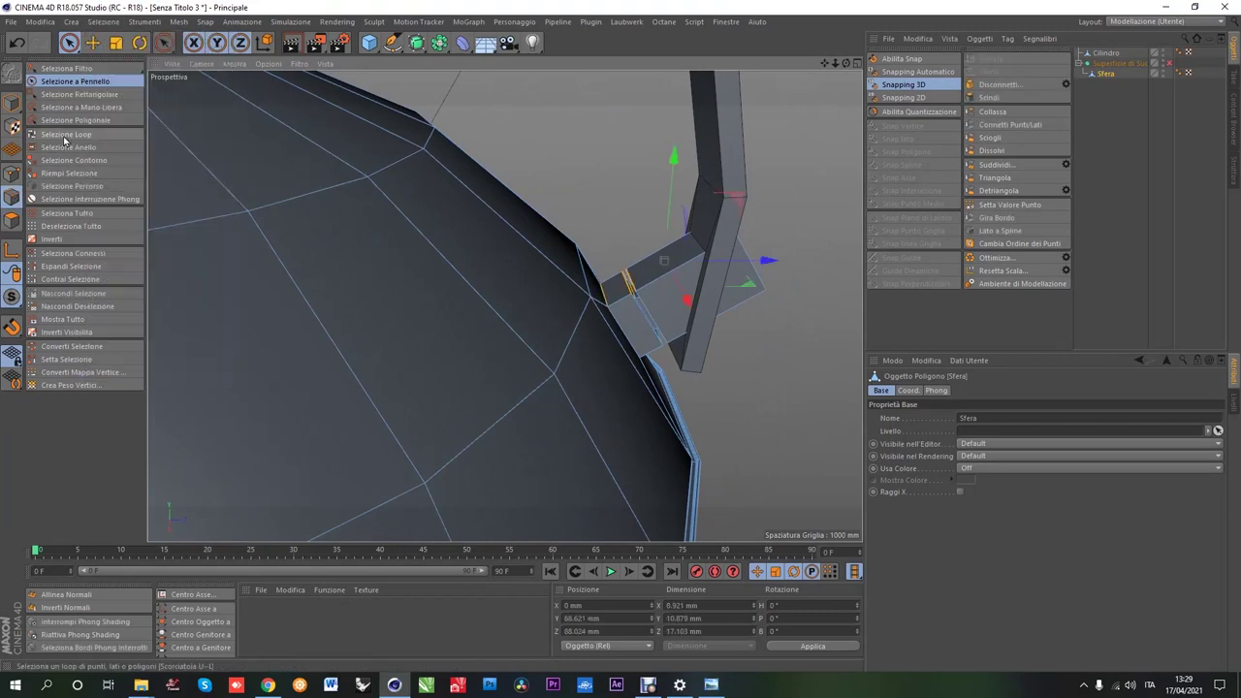
scroll(775, 263, up, 2)
alt+drag(775, 262, 805, 277)
drag(1111, 71, 1133, 67)
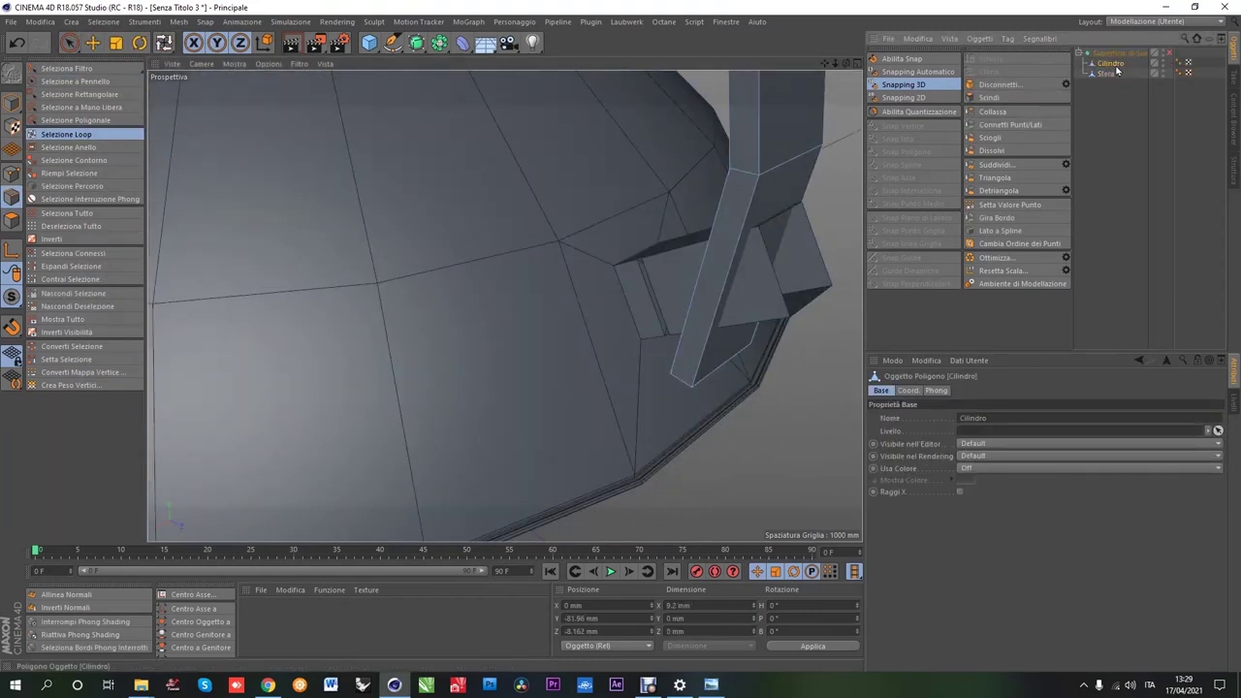
Step: Loop-select the joint faces on Sfera and split them off as Sfera.1
click(1105, 74)
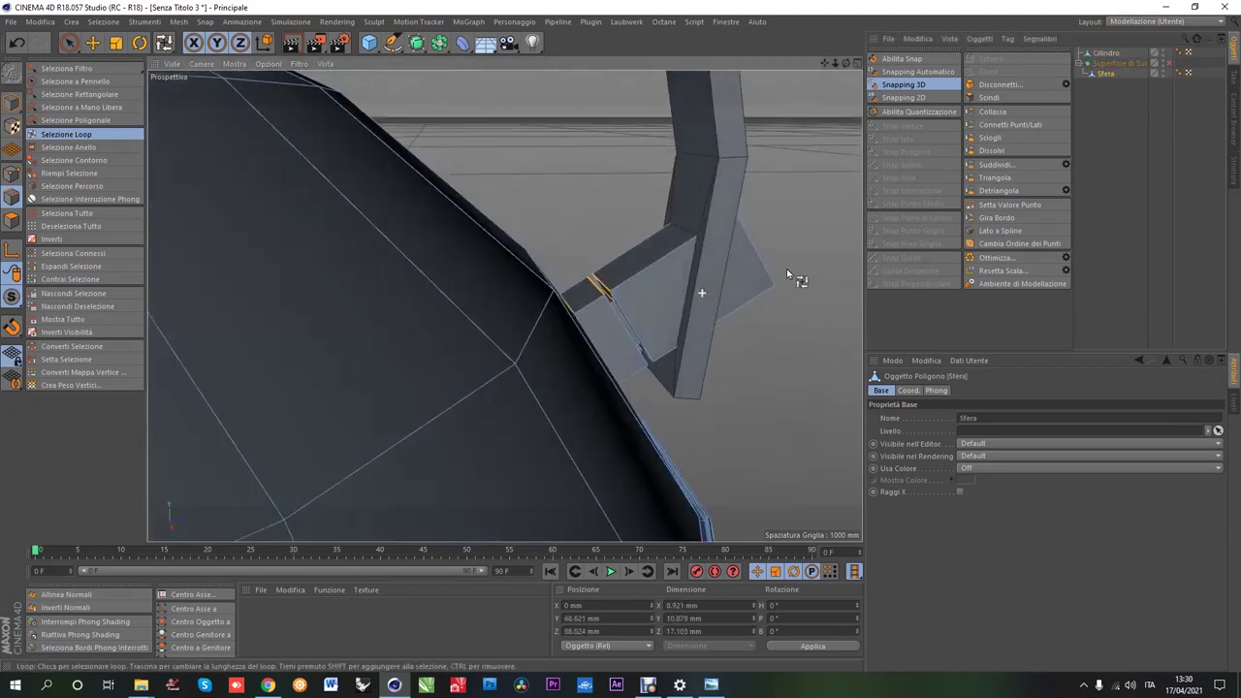
alt+drag(786, 268, 678, 271)
click(66, 134)
alt+drag(443, 203, 756, 327)
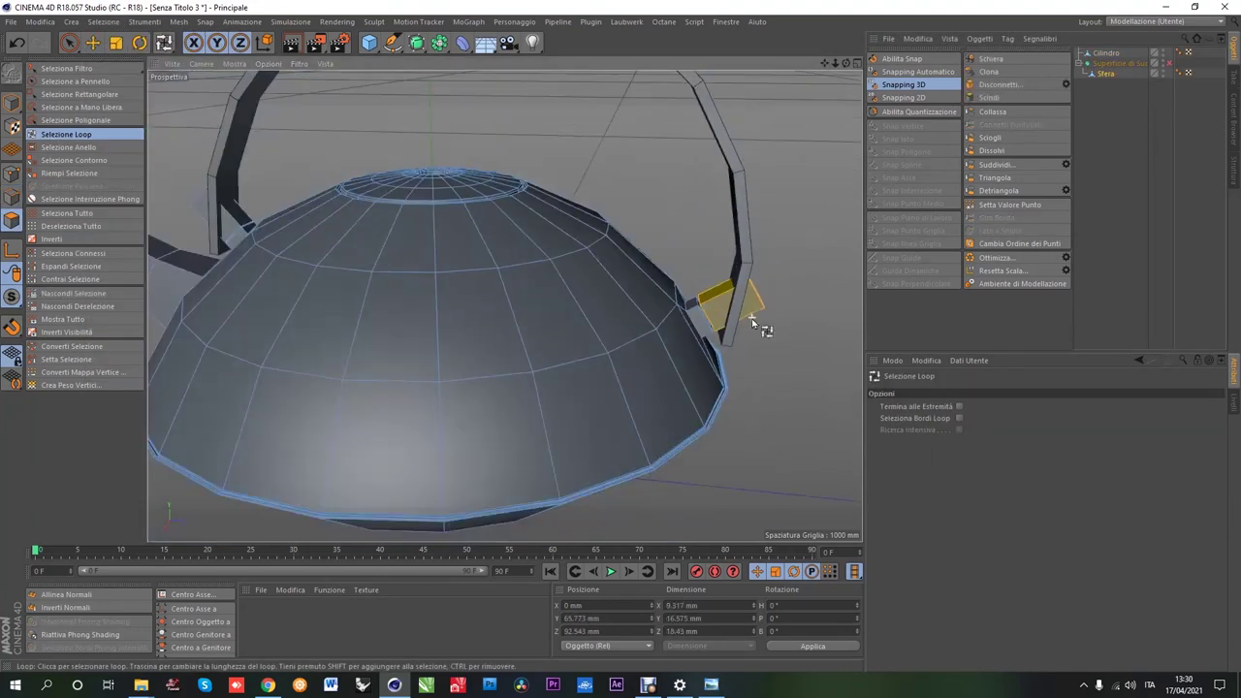
alt+right_drag(756, 327, 747, 304)
mouse_move(747, 305)
alt+mouse_down()
mouse_move(656, 315)
mouse_move(714, 320)
mouse_move(692, 324)
alt+mouse_up()
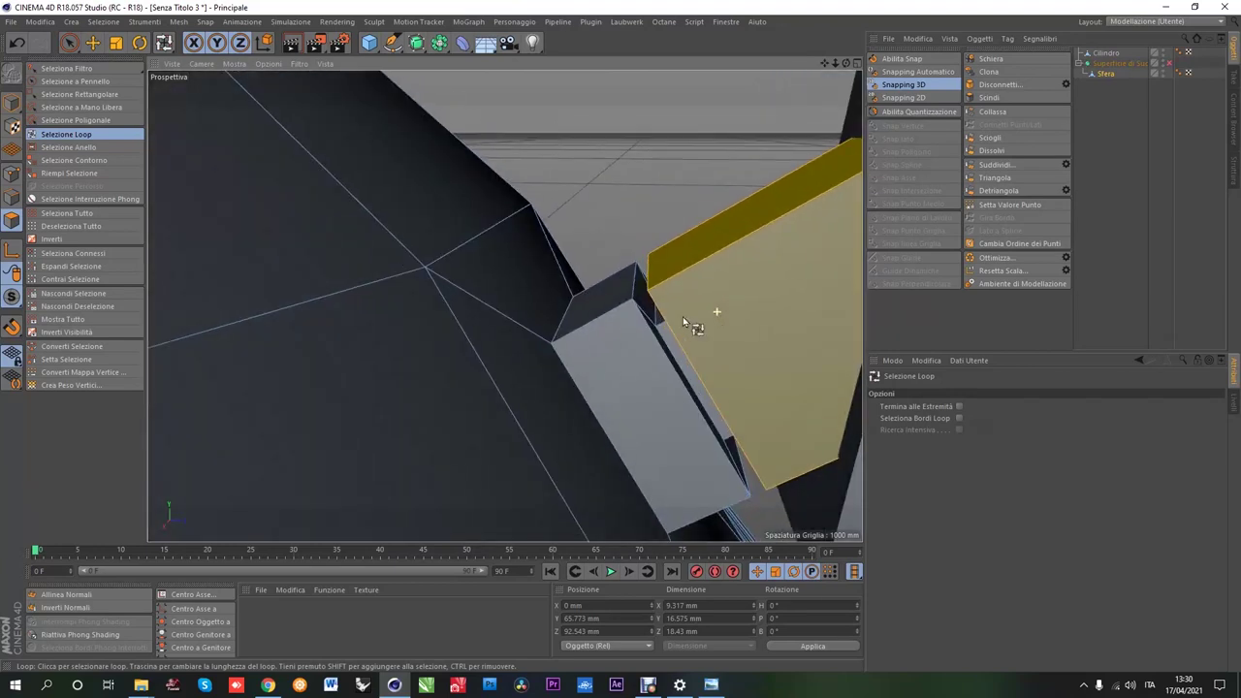
scroll(692, 323, down, 5)
scroll(459, 280, up, 5)
scroll(459, 280, up, 5)
scroll(540, 304, up, 3)
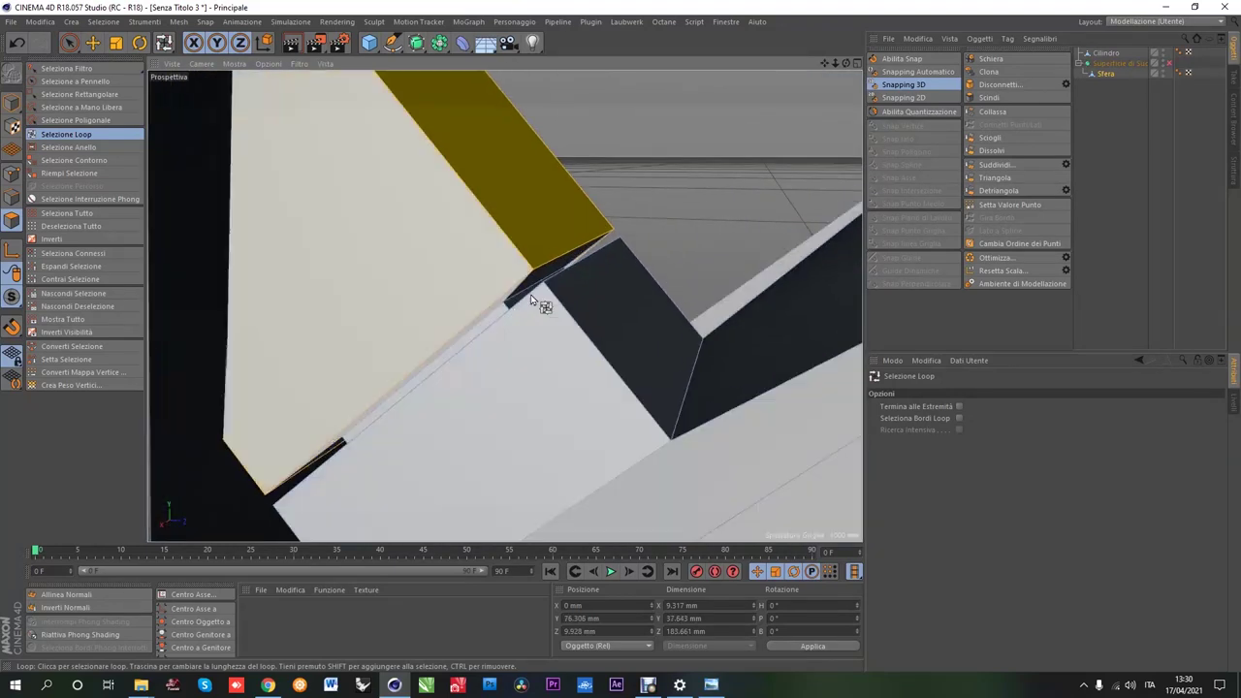
scroll(540, 305, down, 6)
alt+drag(511, 339, 367, 330)
scroll(367, 329, down, 3)
right_click(416, 329)
click(436, 595)
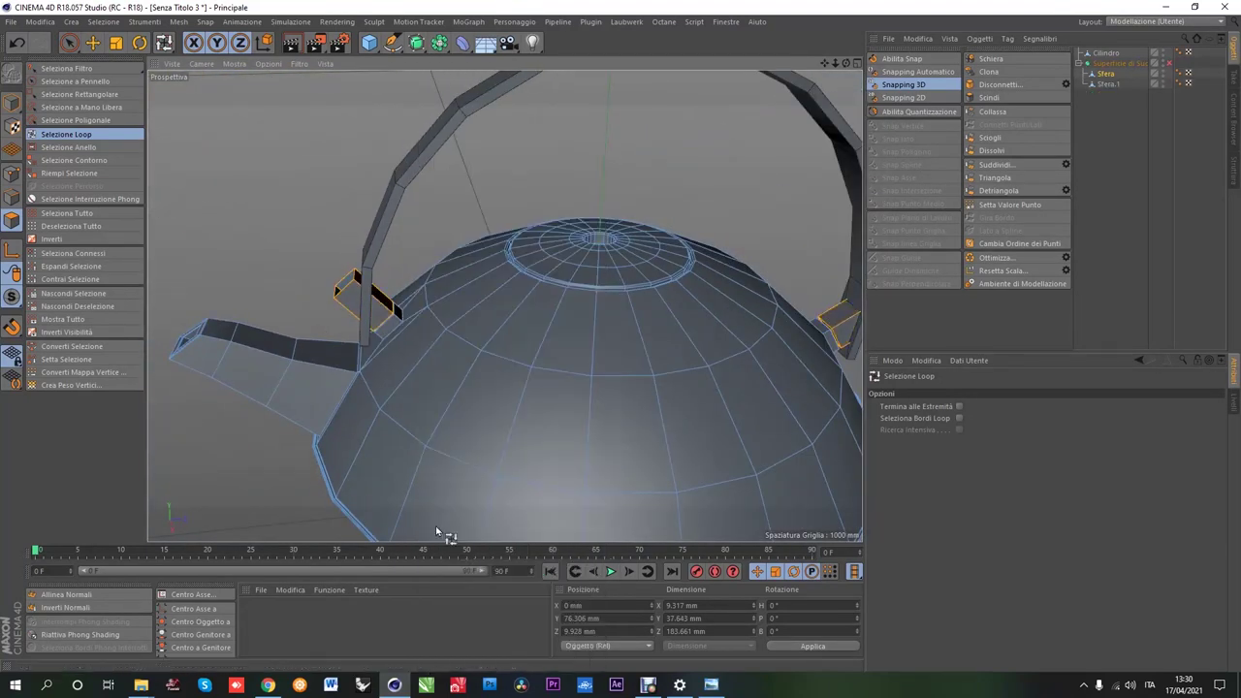
Step: Merge Cilindro and Sfera.1 into one object with Connect Objects + Delete
click(1109, 87)
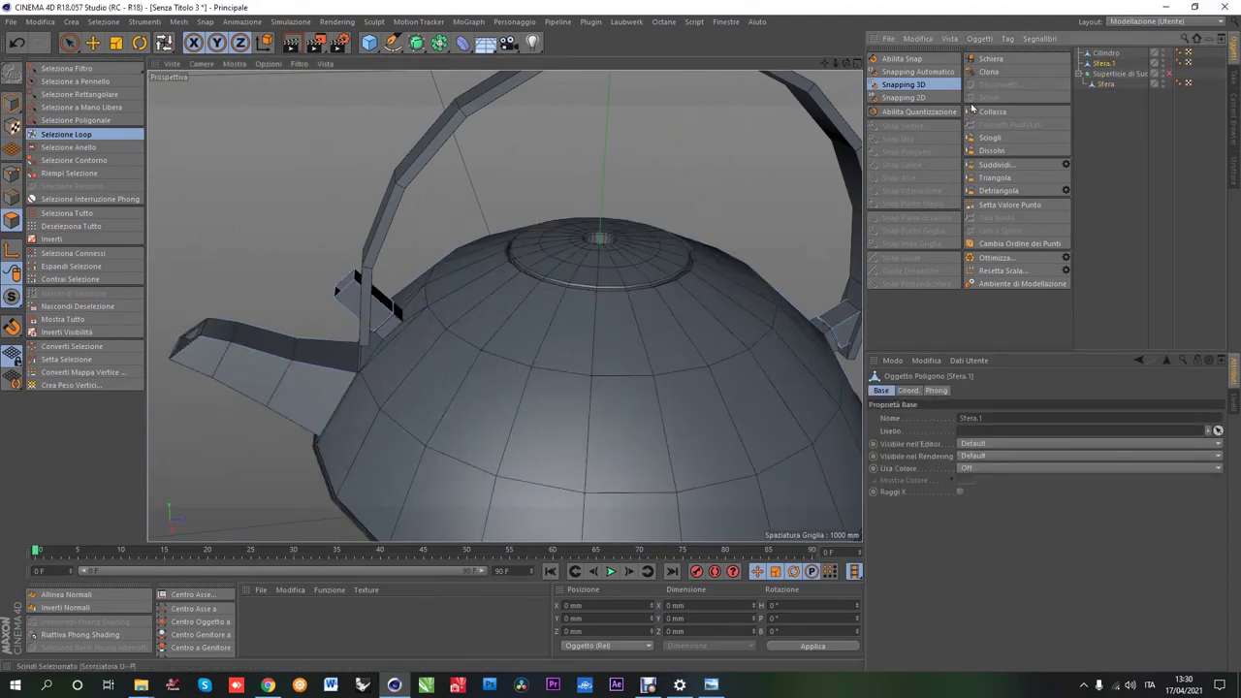
right_click(1105, 59)
click(969, 421)
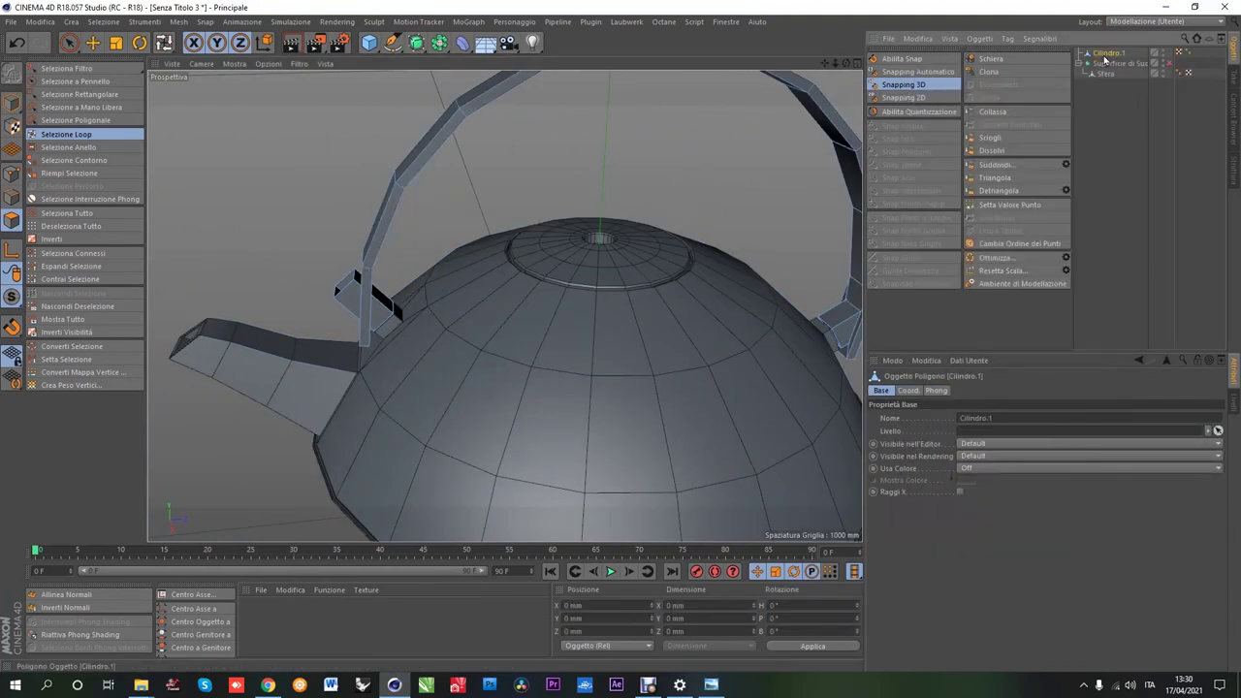
Step: In polygon mode, pick the Attacca e Cuci tool at the handle joint
scroll(353, 305, up, 2)
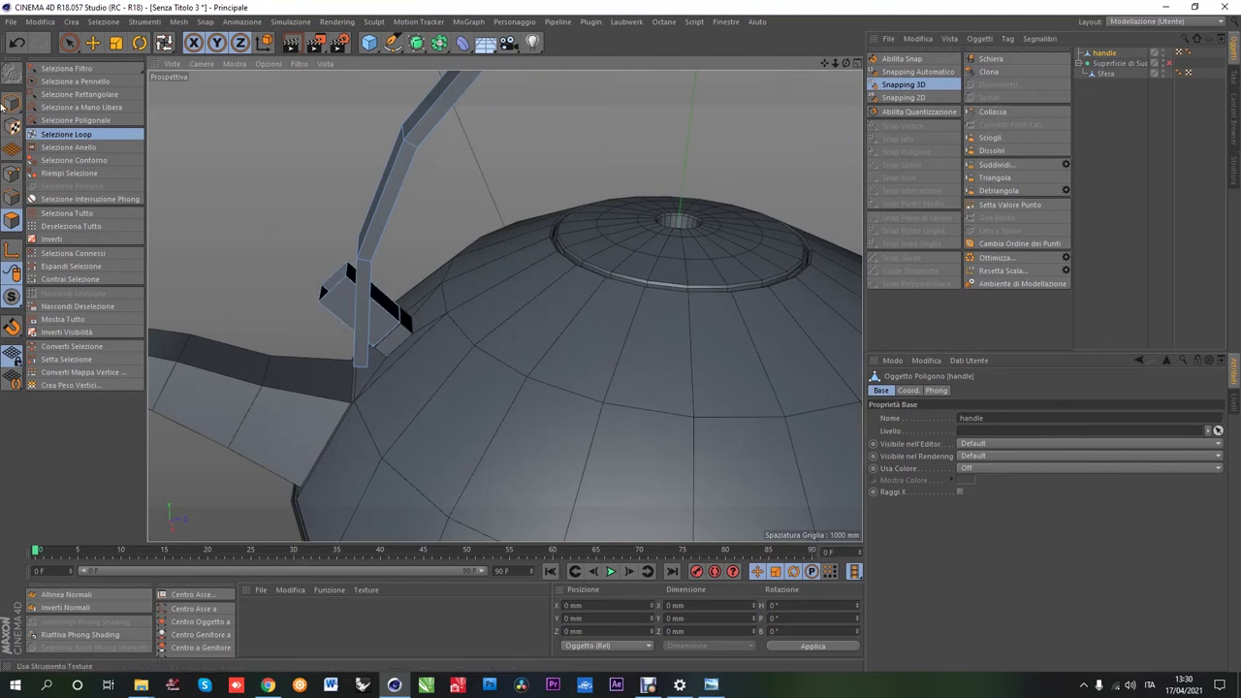
click(984, 258)
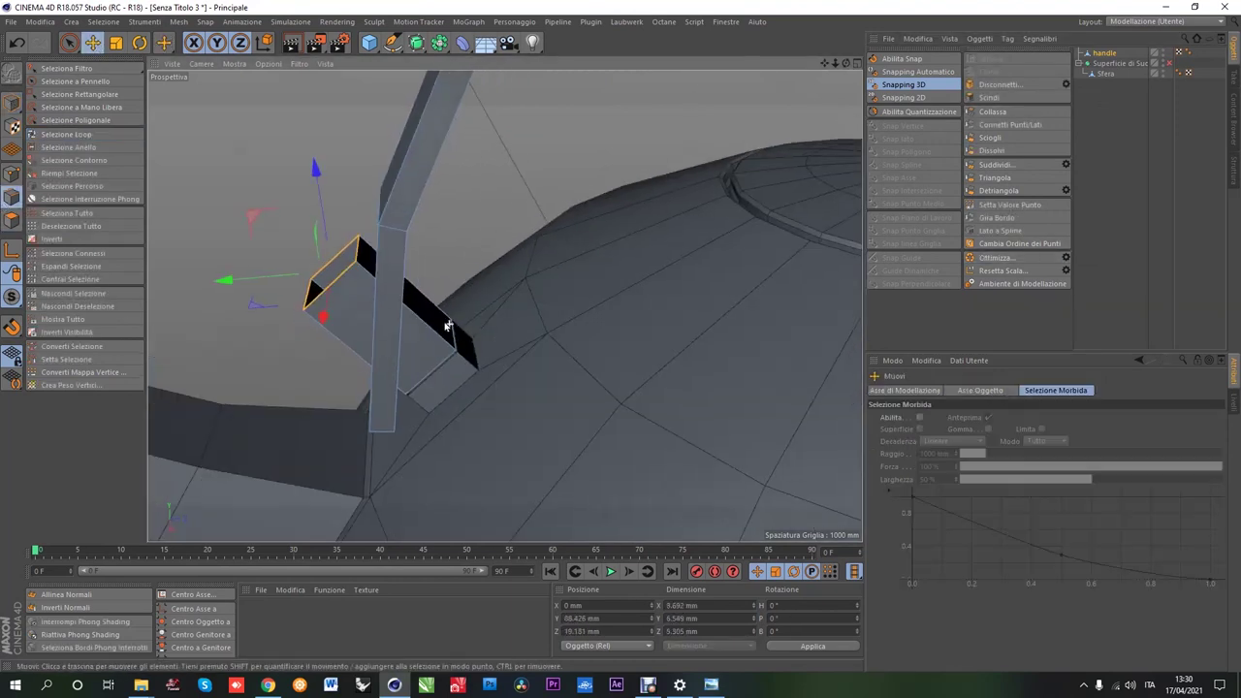
scroll(262, 302, down, 5)
scroll(339, 359, up, 5)
scroll(430, 346, up, 2)
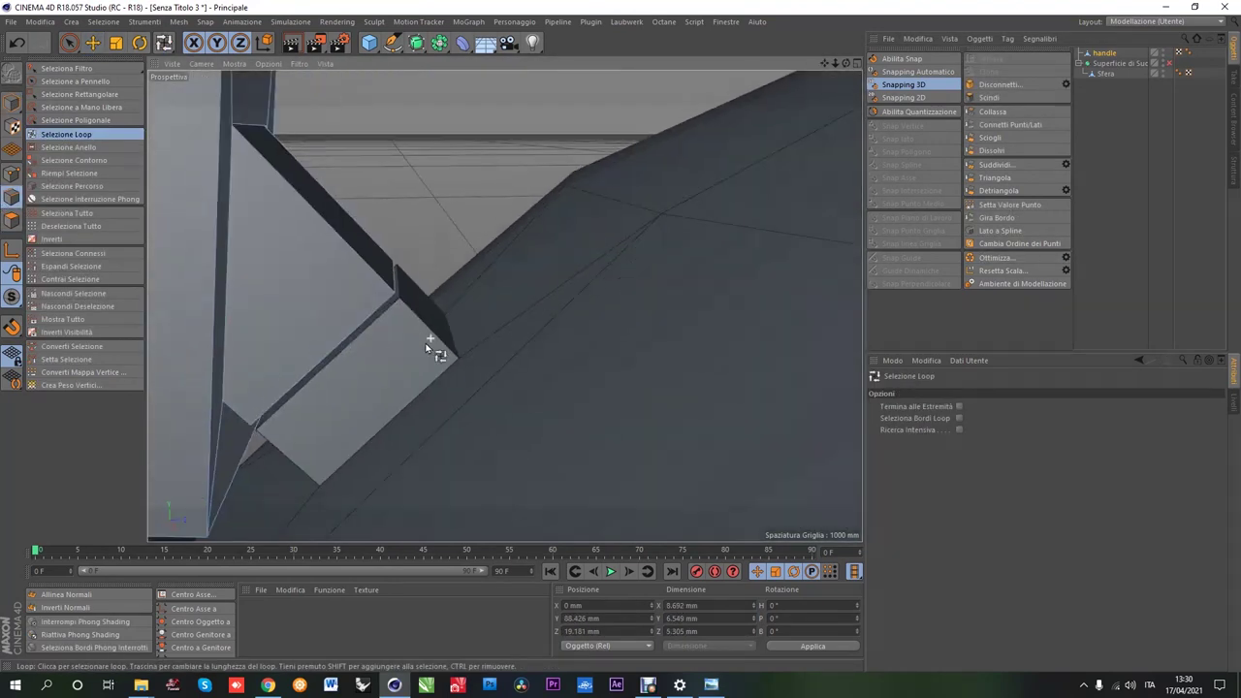
scroll(338, 213, down, 2)
scroll(327, 293, down, 6)
scroll(504, 291, up, 6)
scroll(499, 279, up, 1)
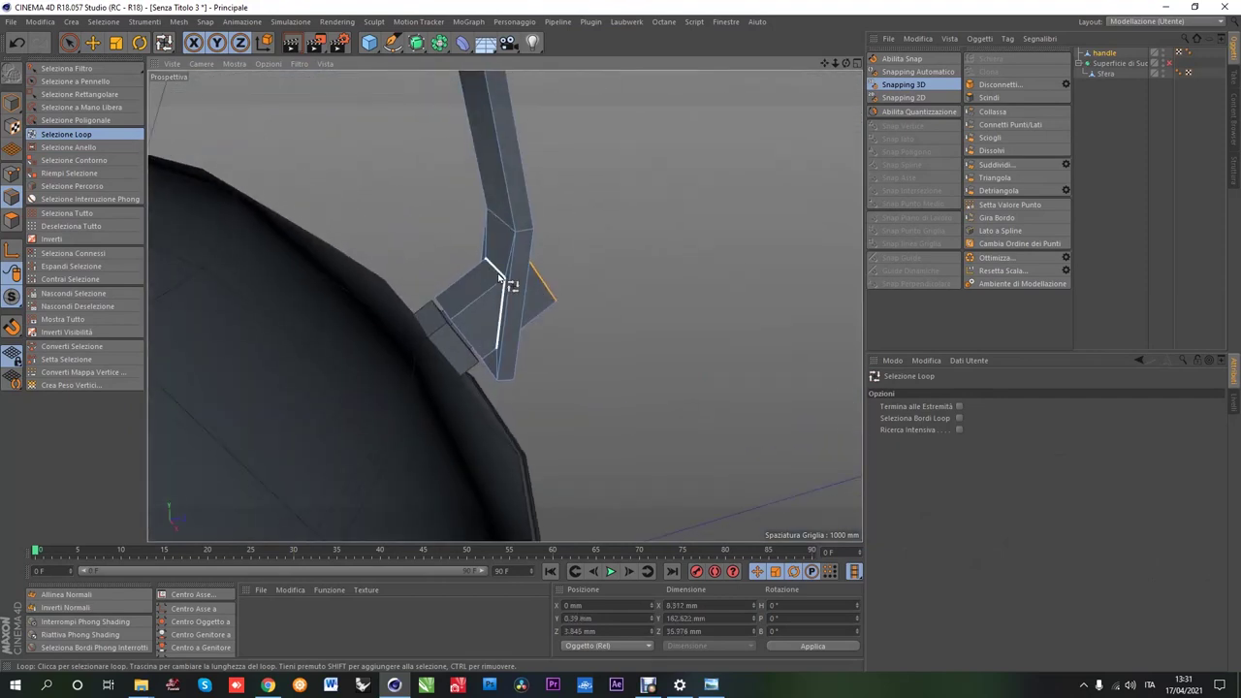
scroll(500, 291, down, 5)
scroll(392, 292, up, 6)
right_click(376, 281)
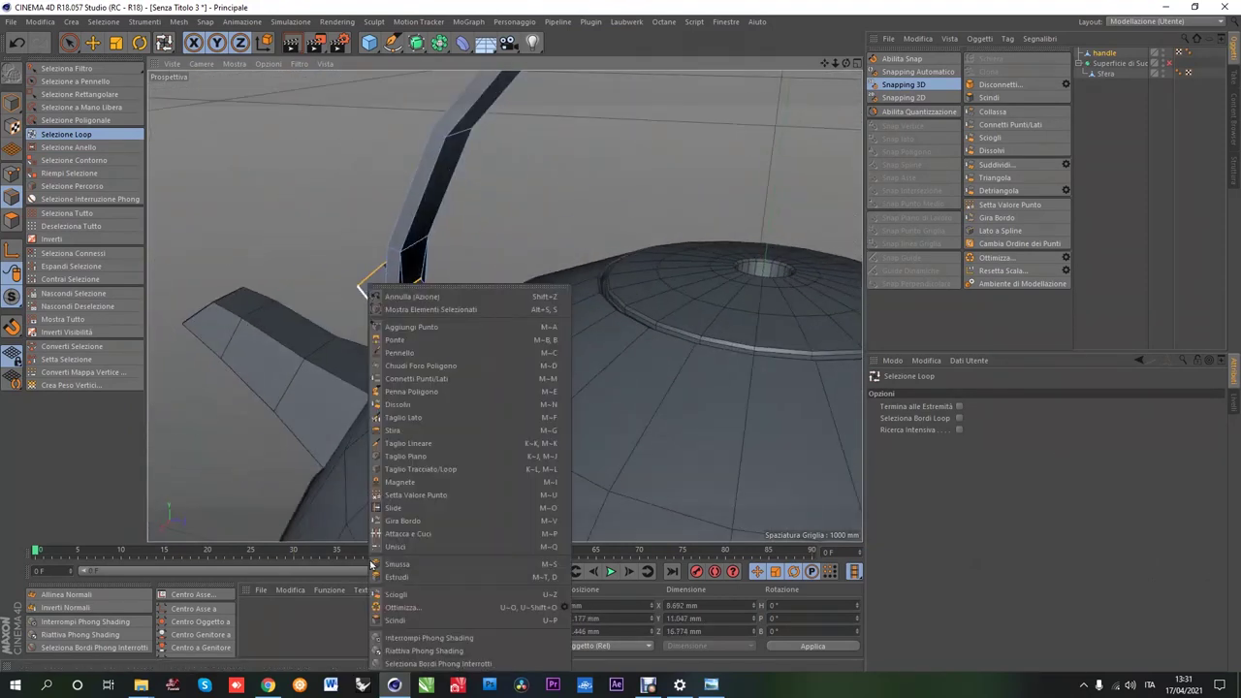
click(407, 456)
Step: Loop-select the joint edges and sew them together with Attacca e Cuci
alt+drag(422, 317, 476, 365)
scroll(476, 365, down, 5)
mouse_move(382, 346)
alt+mouse_down()
mouse_move(526, 338)
mouse_move(524, 308)
mouse_move(595, 340)
mouse_move(532, 355)
mouse_move(530, 334)
mouse_move(568, 340)
mouse_move(517, 382)
alt+mouse_up()
scroll(526, 338, up, 5)
click(59, 134)
scroll(596, 312, up, 2)
right_click(596, 312)
click(663, 607)
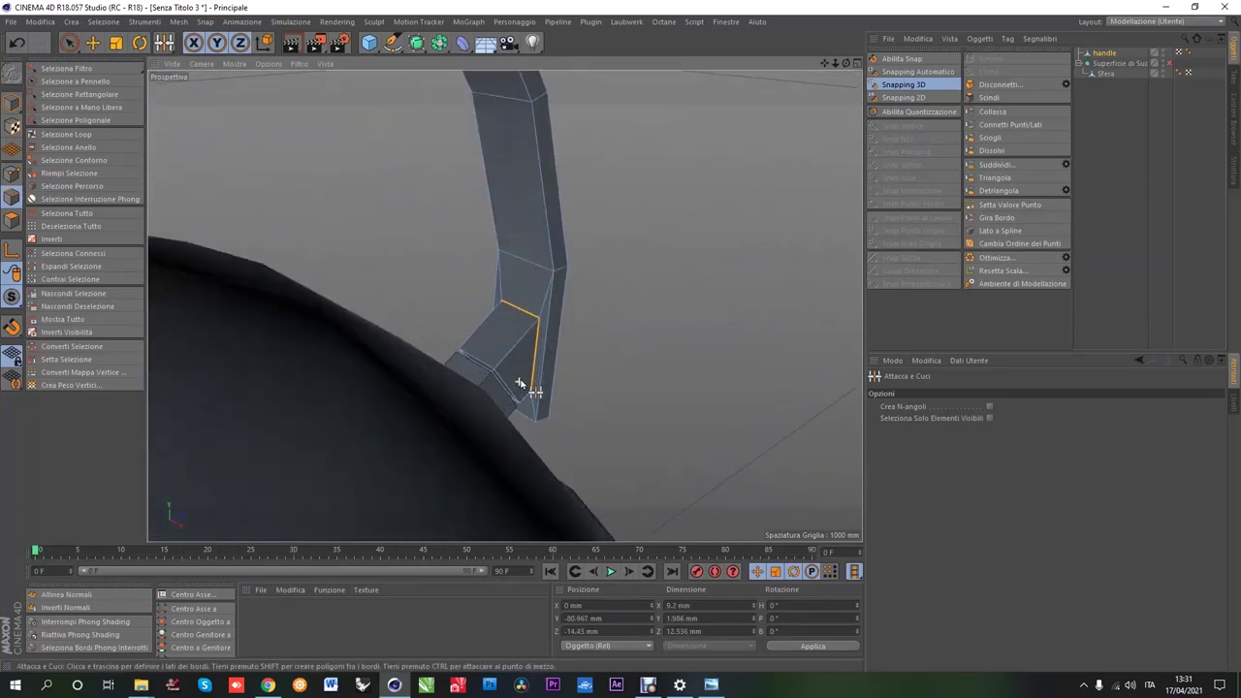
scroll(526, 381, up, 2)
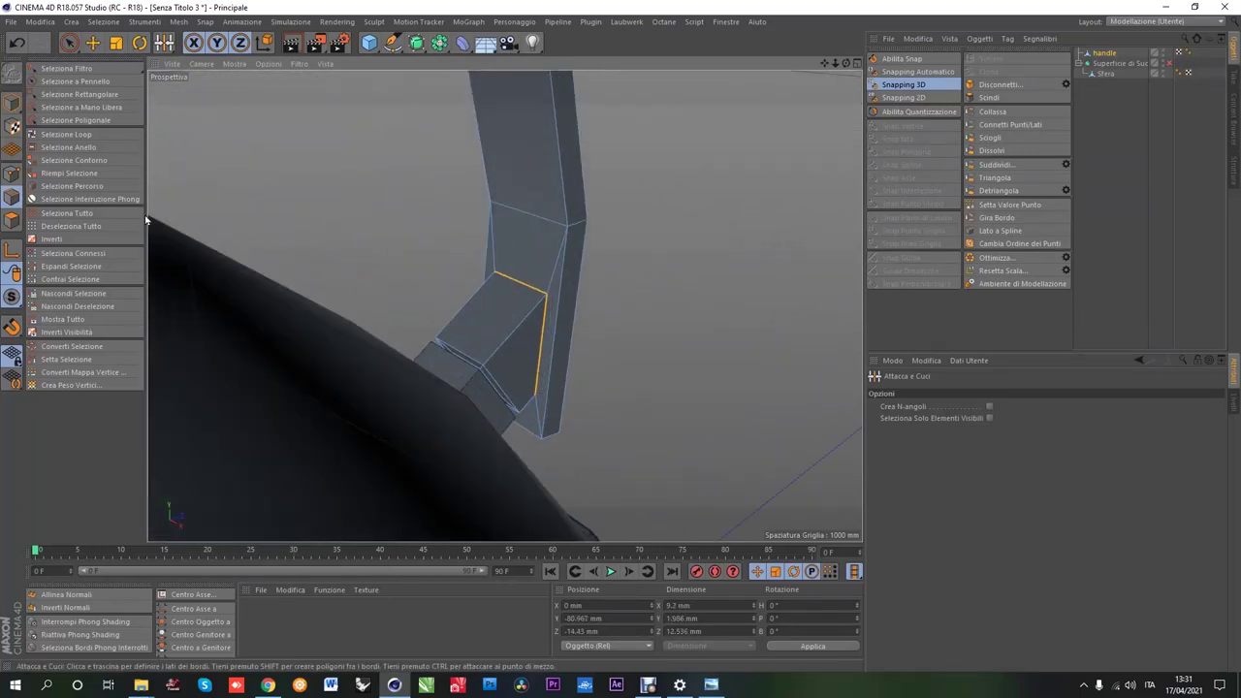
scroll(470, 343, down, 5)
scroll(514, 334, down, 4)
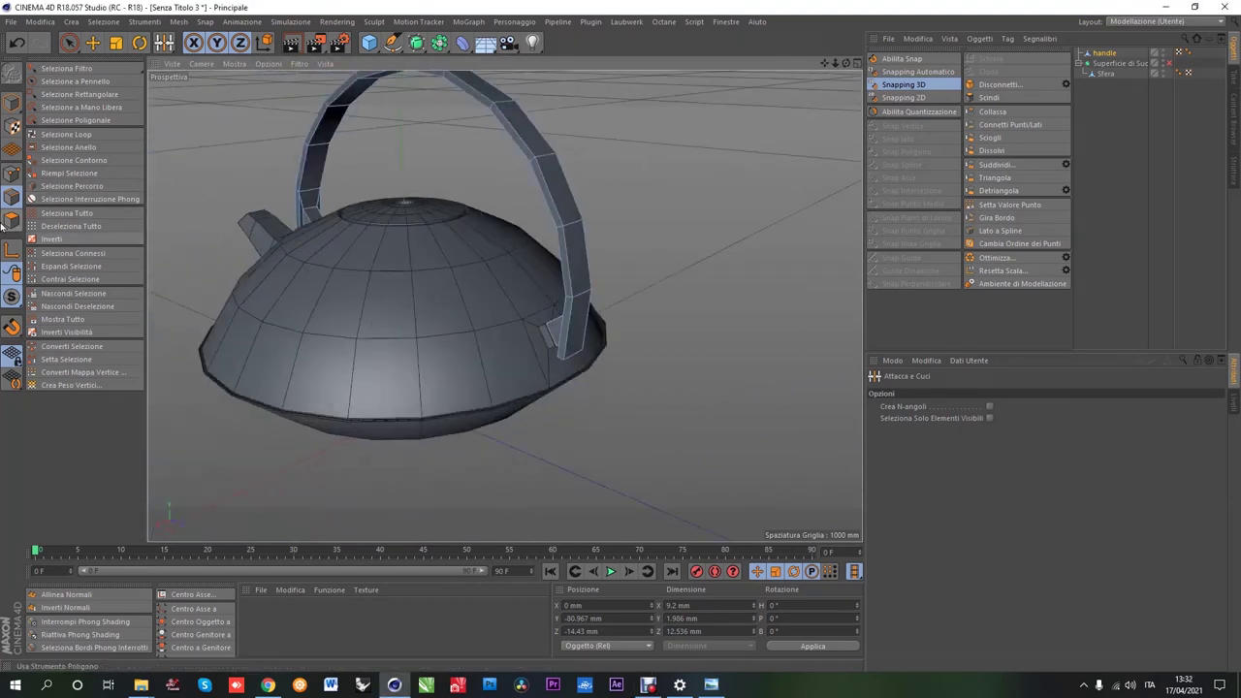
scroll(572, 271, up, 4)
Step: Bevel the edge loop around the handle base with Smussa at 0.5 mm
scroll(568, 299, down, 5)
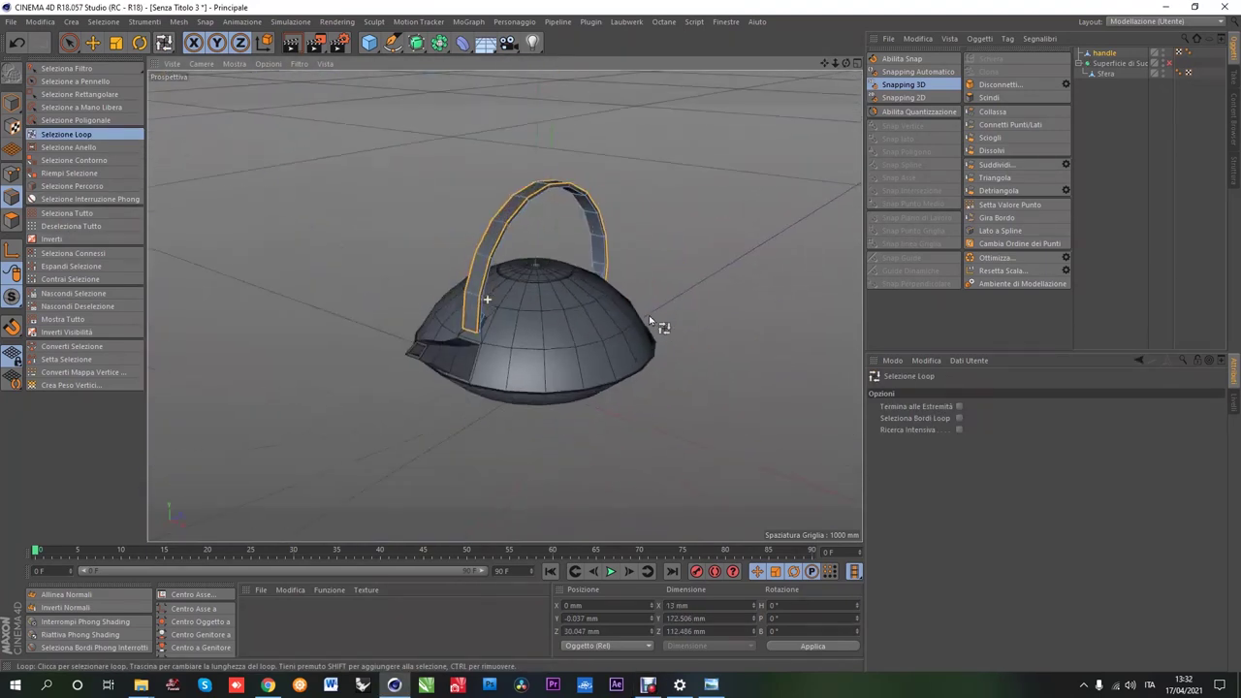
scroll(656, 327, up, 6)
scroll(420, 317, up, 2)
scroll(436, 328, up, 3)
scroll(466, 355, up, 2)
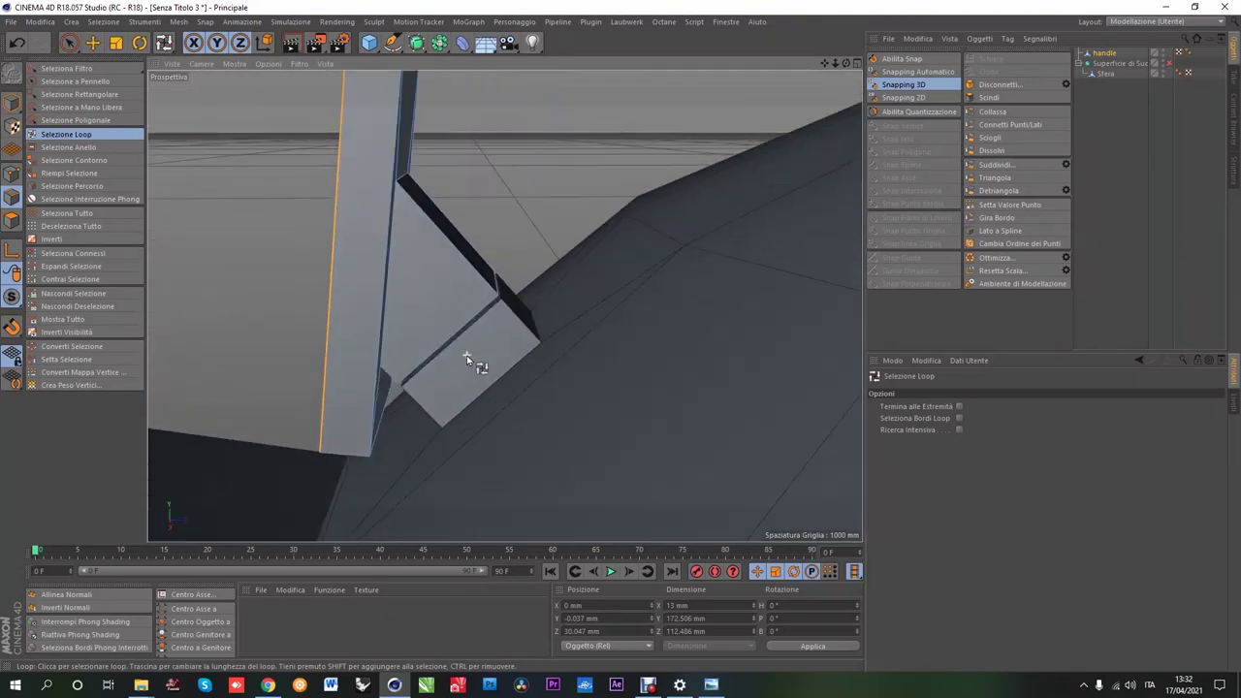
scroll(487, 306, up, 2)
click(489, 289)
mouse_move(490, 289)
alt+mouse_down()
mouse_move(456, 325)
mouse_move(512, 276)
mouse_move(515, 294)
mouse_move(497, 296)
alt+mouse_up()
right_click(495, 290)
click(517, 566)
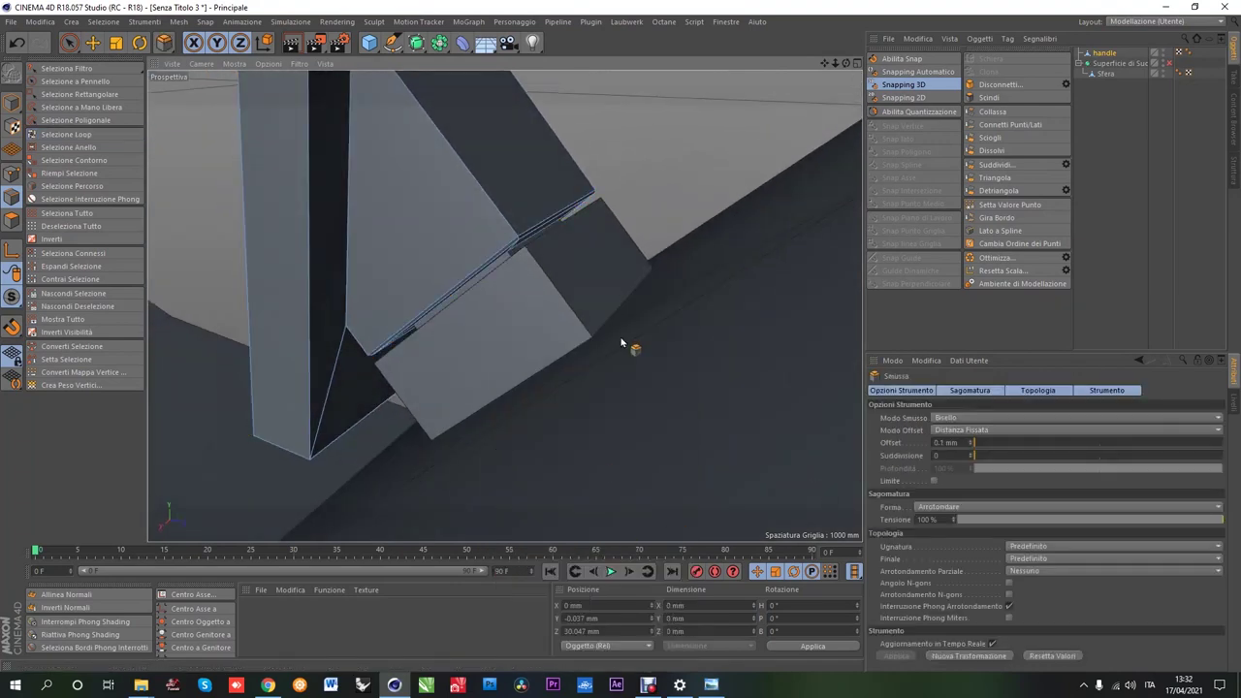
mouse_move(432, 415)
alt+mouse_down()
mouse_move(540, 359)
mouse_move(524, 283)
mouse_move(554, 287)
mouse_move(559, 349)
mouse_move(581, 285)
alt+mouse_up()
click(66, 134)
right_click(581, 285)
click(604, 560)
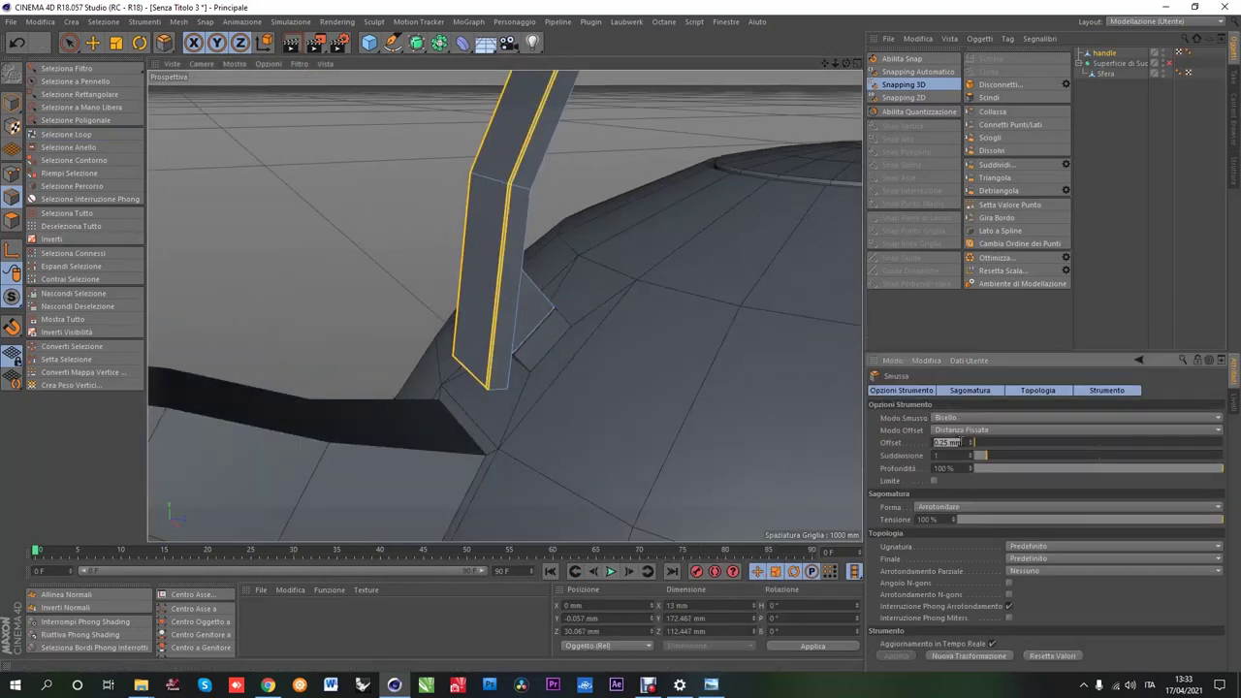
Step: Bevel two more edge loops on the handle column at the joint
mouse_move(659, 354)
alt+mouse_down()
mouse_move(642, 335)
mouse_move(515, 351)
mouse_move(546, 388)
mouse_move(549, 367)
mouse_move(626, 285)
alt+mouse_up()
click(66, 134)
click(611, 305)
right_click(626, 285)
click(678, 426)
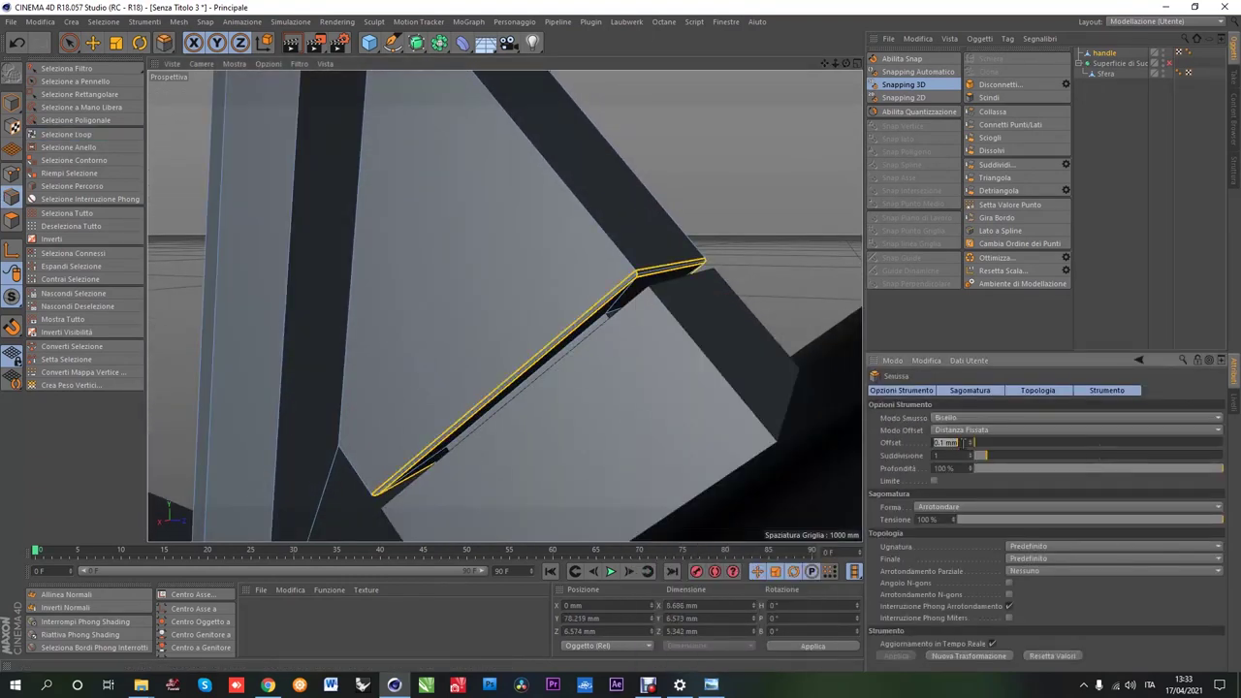
mouse_move(449, 349)
alt+mouse_down()
mouse_move(485, 333)
mouse_move(493, 355)
mouse_move(476, 328)
mouse_move(423, 405)
mouse_move(692, 415)
mouse_move(388, 291)
alt+mouse_up()
scroll(526, 346, up, 2)
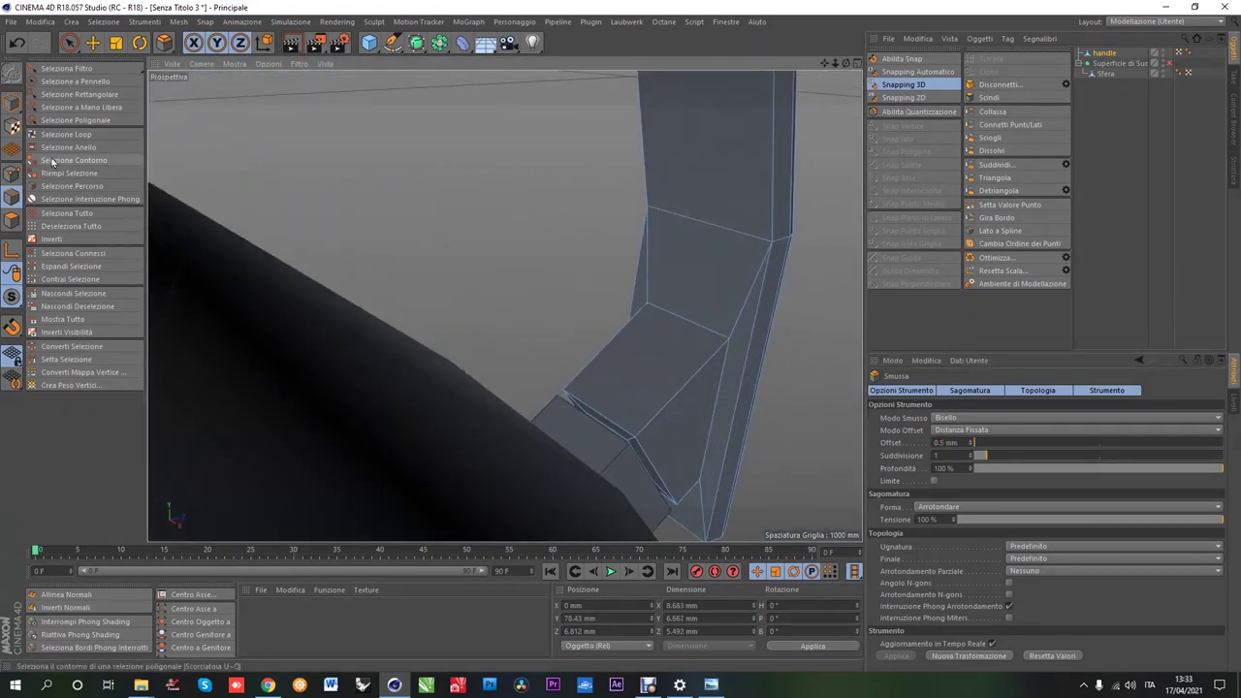
click(60, 133)
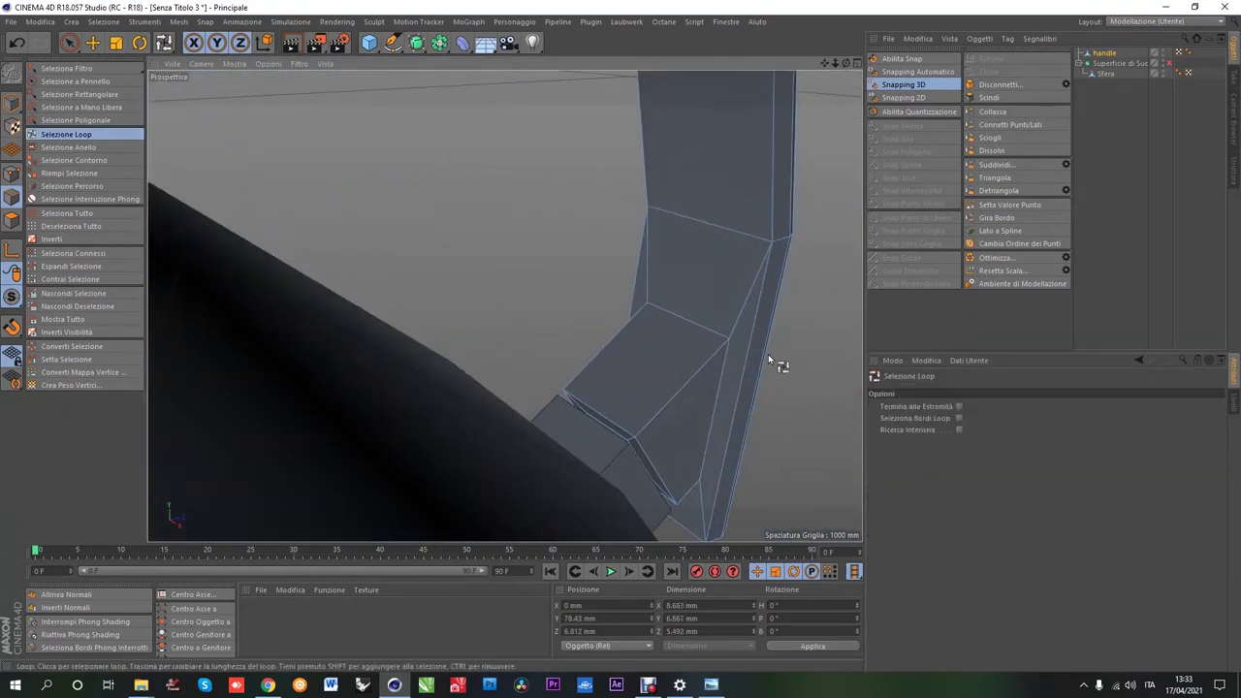
click(641, 468)
scroll(641, 469, up, 2)
right_click(671, 283)
click(717, 359)
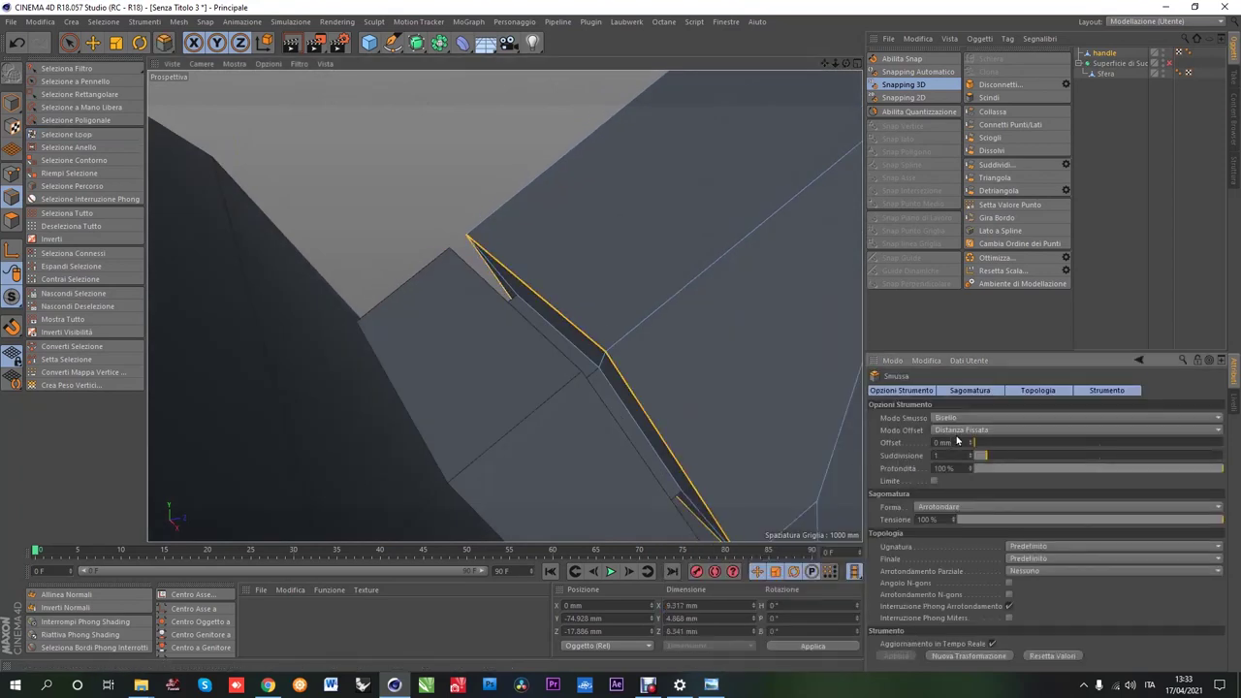
Step: Bevel the remaining joint edge loops slightly and return to the Move tool
mouse_move(770, 357)
alt+mouse_down()
mouse_move(825, 122)
mouse_move(207, 240)
alt+mouse_up()
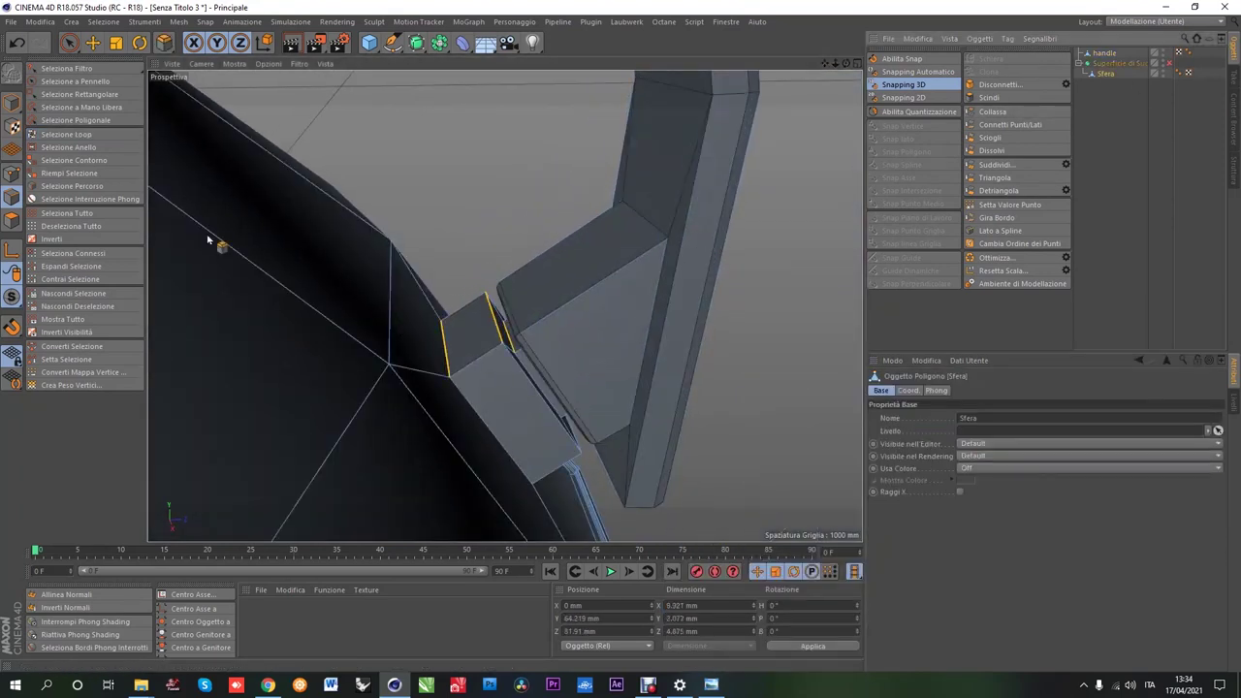
right_click(499, 366)
click(582, 515)
alt+drag(582, 515, 507, 339)
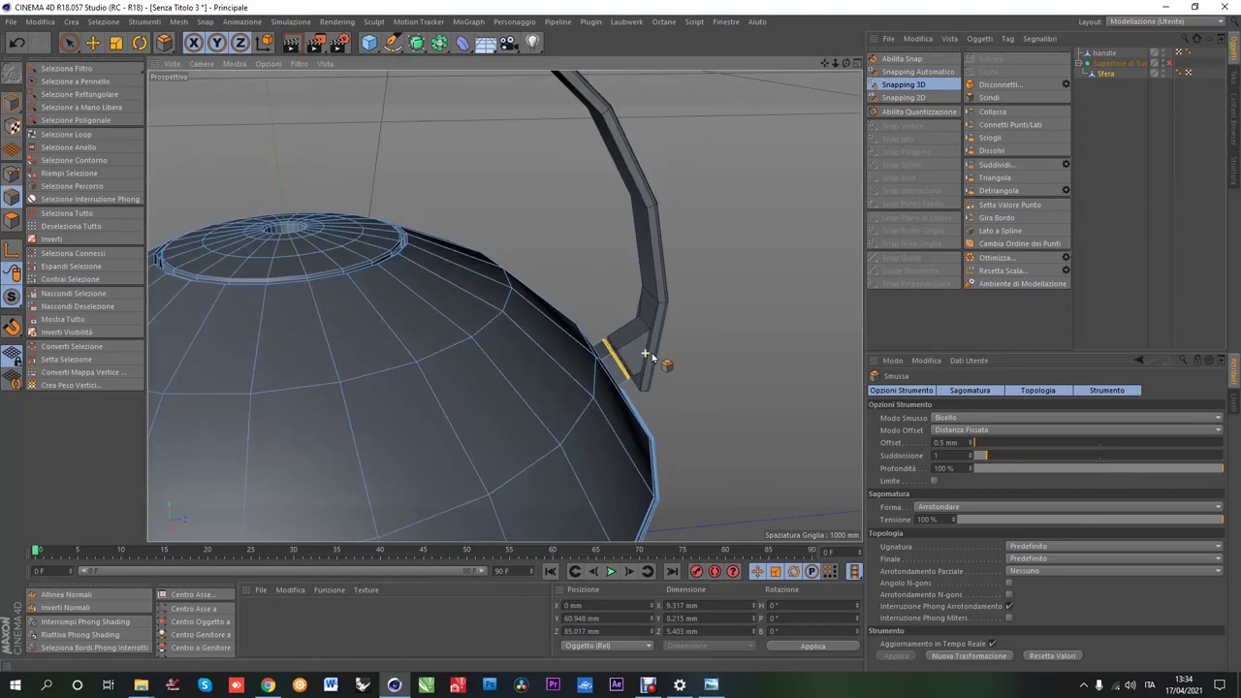
scroll(507, 340, up, 3)
key(u)
key(l)
click(541, 563)
mouse_move(541, 563)
alt+mouse_down()
mouse_move(545, 319)
mouse_move(442, 349)
alt+mouse_up()
click(93, 44)
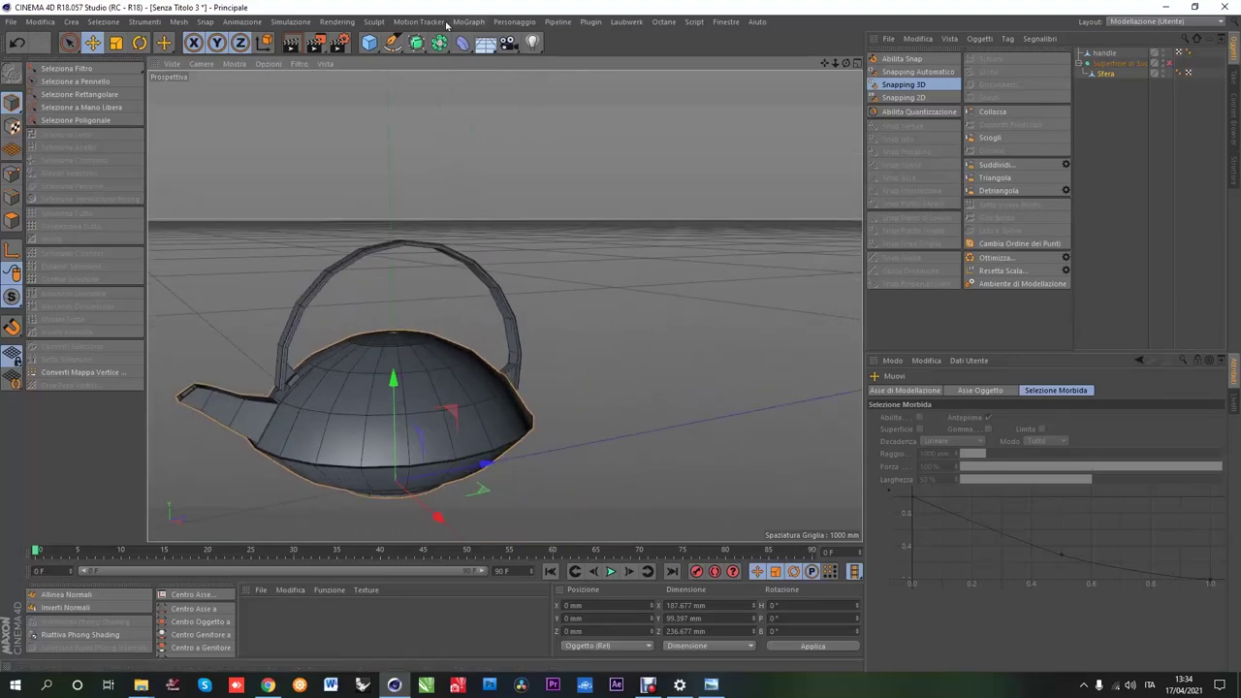
Step: Group handle and Sfera under a null with Alt+G and rename it teapot
key(alt+g)
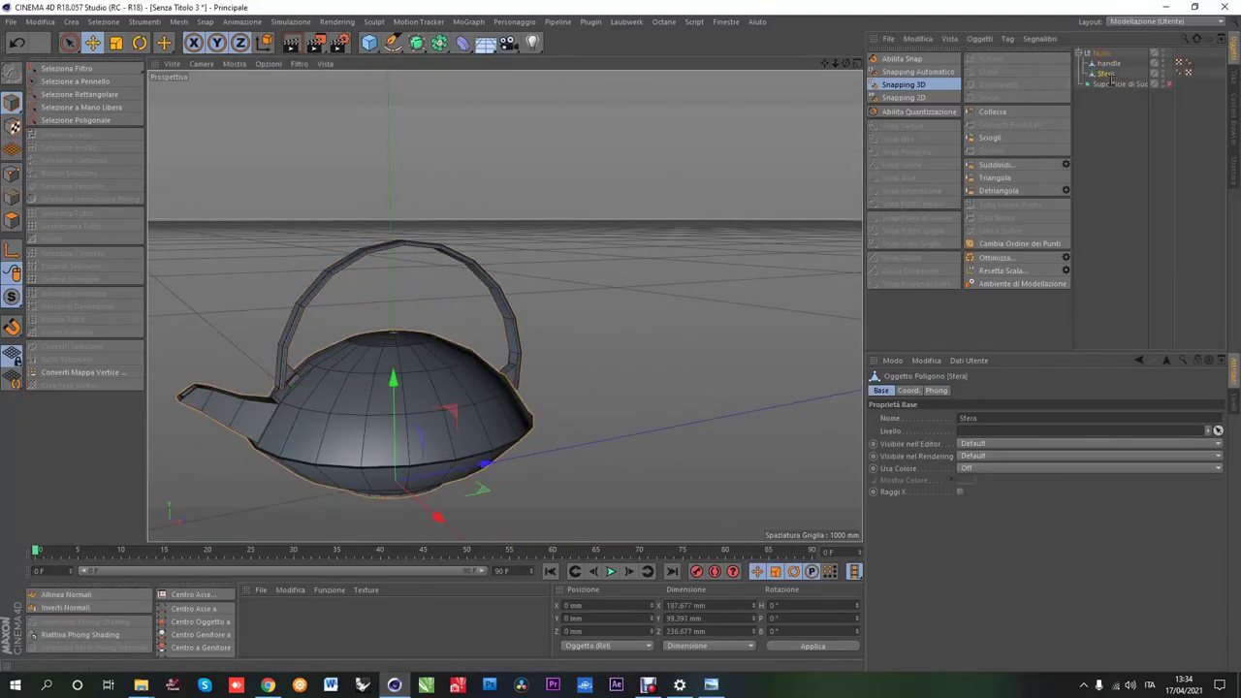
double_click(1103, 54)
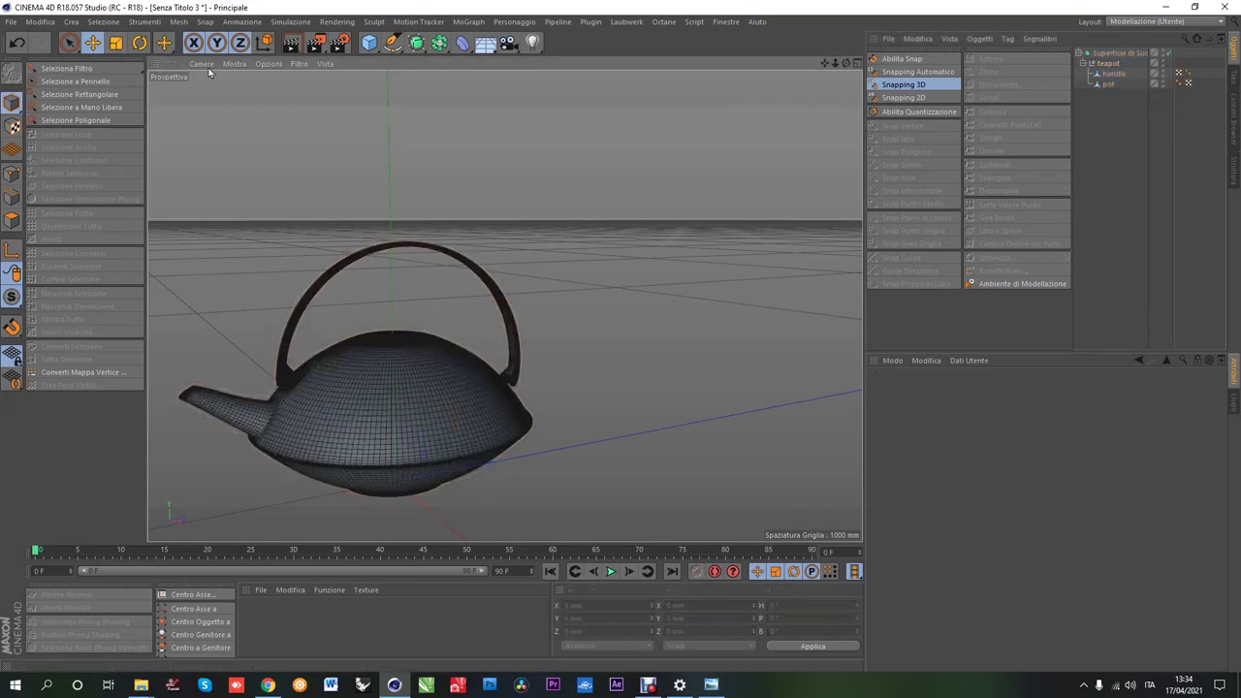
alt+drag(208, 72, 365, 354)
mouse_move(365, 355)
alt+right_down()
mouse_move(635, 382)
mouse_move(499, 421)
mouse_move(534, 385)
mouse_move(601, 398)
alt+right_up()
Step: Orbit around the teapot to inspect the handle joint on the pot body
mouse_move(601, 398)
alt+mouse_down()
mouse_move(773, 394)
mouse_move(499, 366)
alt+mouse_up()
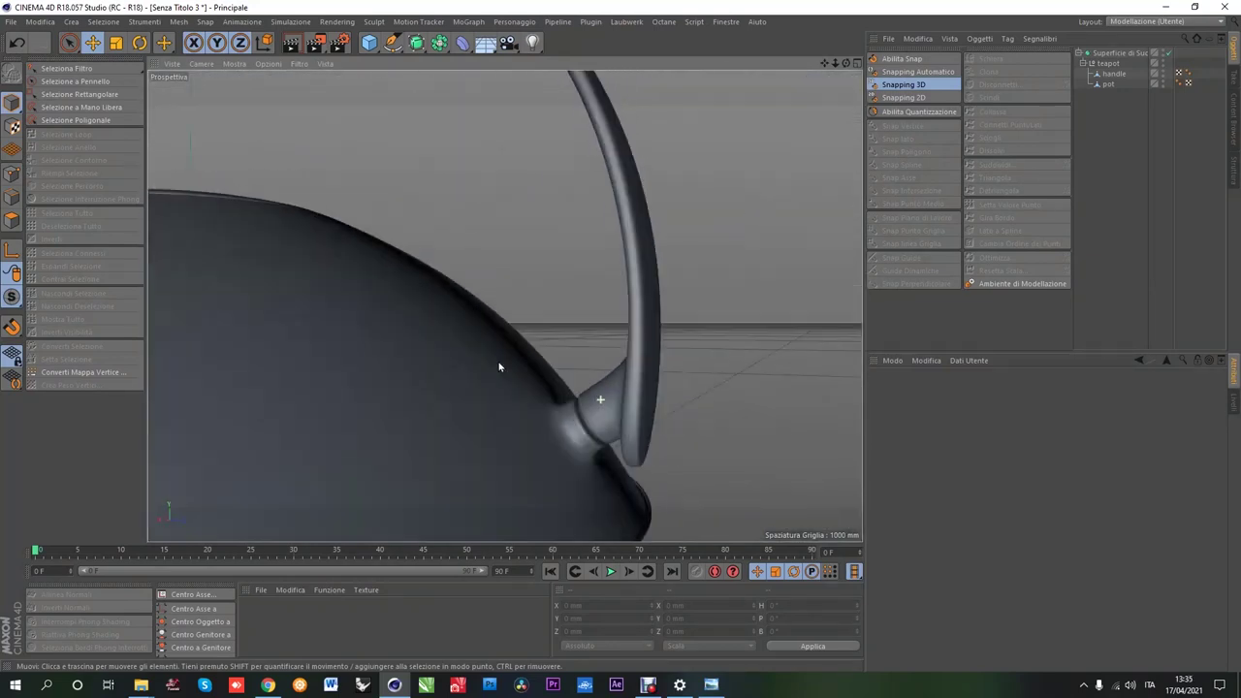
alt+right_drag(499, 367, 581, 378)
mouse_move(582, 378)
alt+mouse_down()
mouse_move(438, 397)
mouse_move(712, 389)
alt+mouse_up()
mouse_move(712, 390)
alt+right_down()
mouse_move(428, 384)
mouse_move(668, 391)
alt+right_up()
alt+drag(667, 390, 587, 410)
alt+right_drag(587, 410, 568, 455)
alt+drag(568, 455, 522, 411)
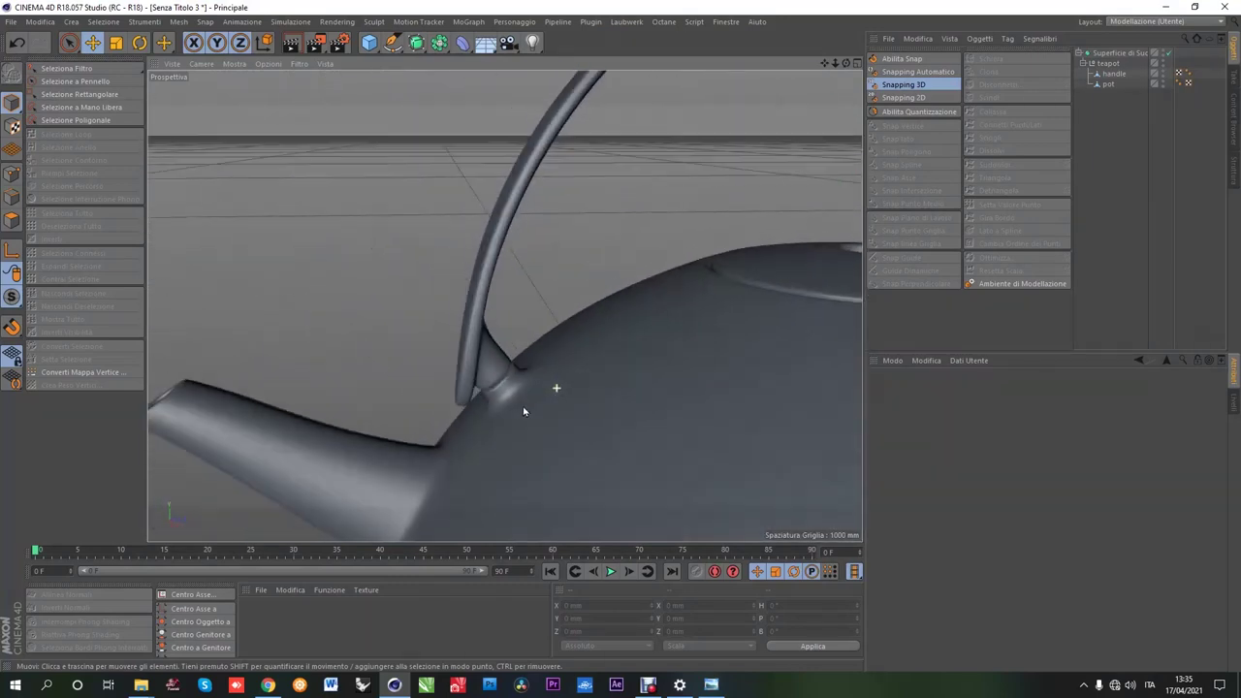
alt+right_drag(523, 411, 495, 432)
mouse_move(494, 432)
alt+mouse_down()
mouse_move(513, 435)
mouse_move(493, 404)
alt+mouse_up()
mouse_move(493, 404)
alt+right_down()
mouse_move(611, 430)
mouse_move(593, 404)
alt+right_up()
mouse_move(592, 404)
alt+mouse_down()
mouse_move(346, 416)
mouse_move(476, 410)
mouse_move(485, 433)
mouse_move(413, 363)
alt+mouse_up()
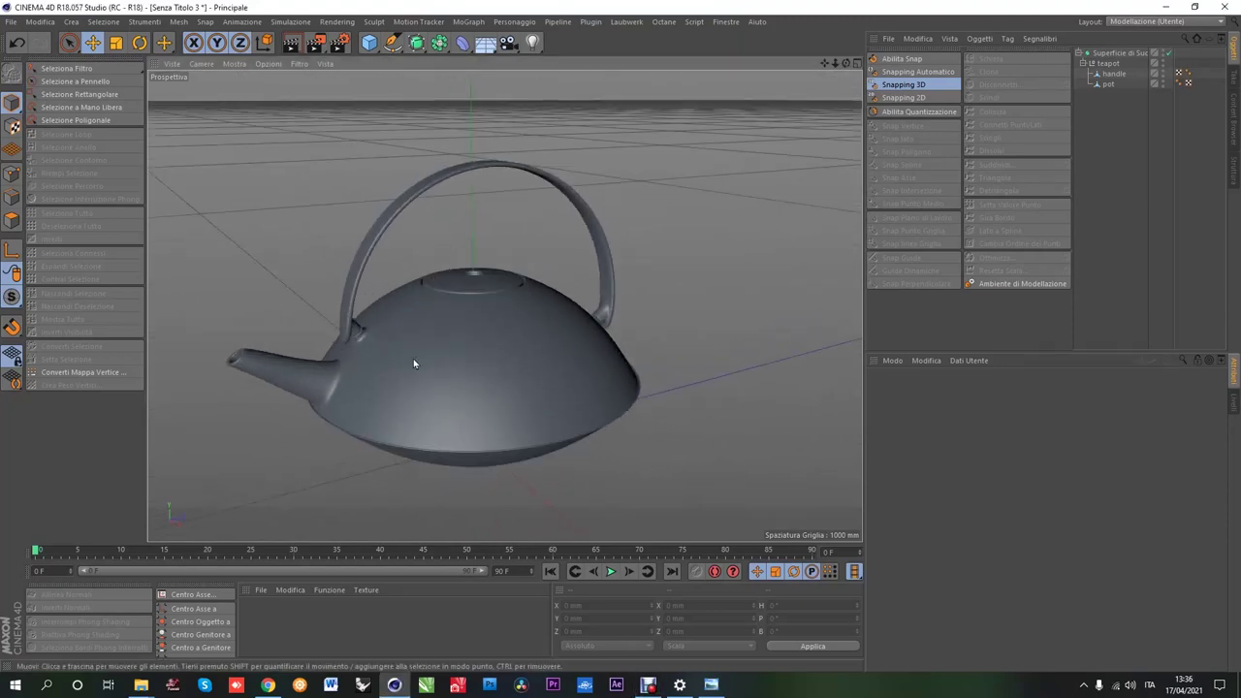
mouse_move(436, 408)
alt+mouse_down()
mouse_move(568, 415)
mouse_move(595, 313)
mouse_move(691, 344)
mouse_move(703, 276)
alt+mouse_up()
Step: Loop-select the handle's bottom edges and apply a first Smussa bevel to them
click(1108, 84)
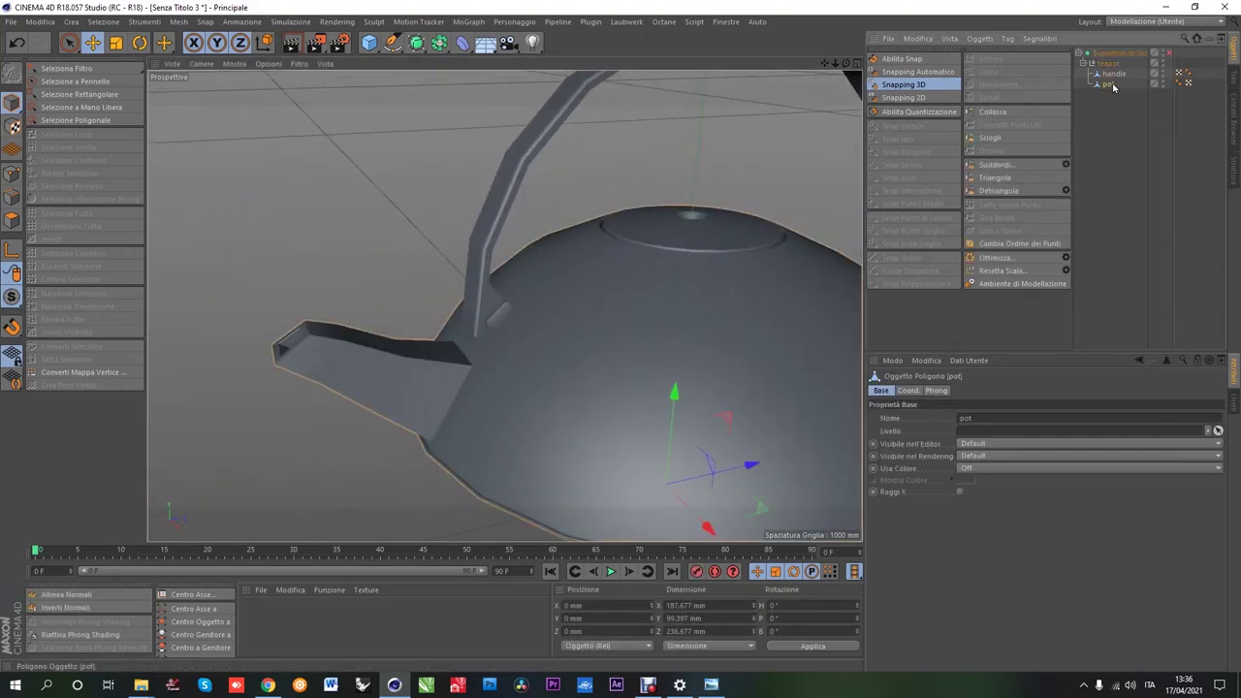
scroll(400, 307, up, 5)
scroll(400, 307, up, 3)
mouse_move(401, 307)
alt+mouse_down()
mouse_move(417, 291)
mouse_move(346, 255)
mouse_move(400, 303)
mouse_move(552, 298)
mouse_move(387, 300)
mouse_move(469, 273)
mouse_move(439, 245)
mouse_move(401, 304)
mouse_move(526, 297)
mouse_move(559, 258)
mouse_move(302, 327)
alt+mouse_up()
click(104, 22)
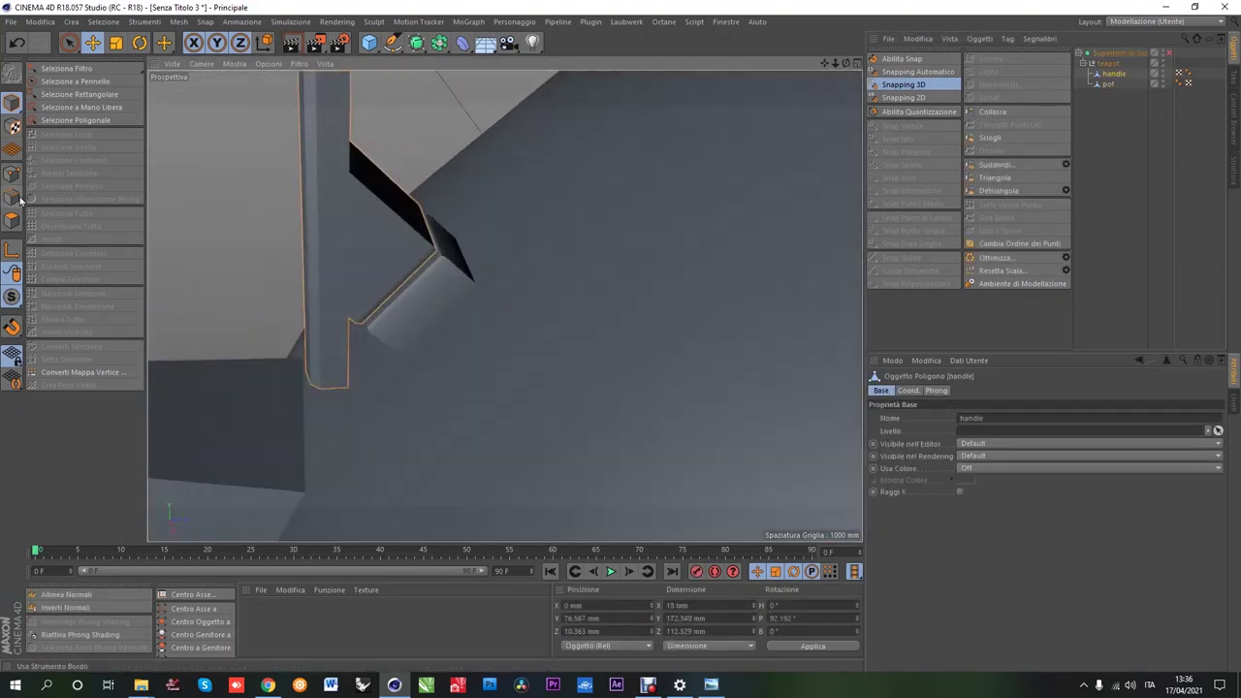
click(126, 111)
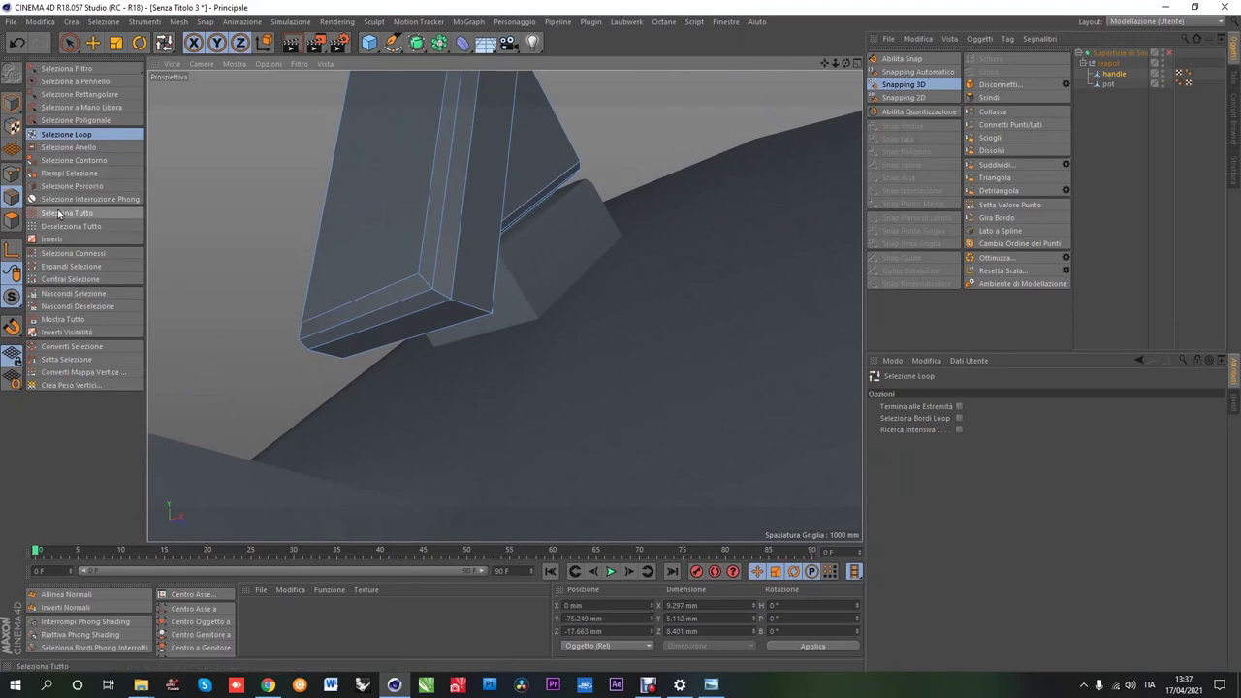
right_click(359, 374)
click(359, 374)
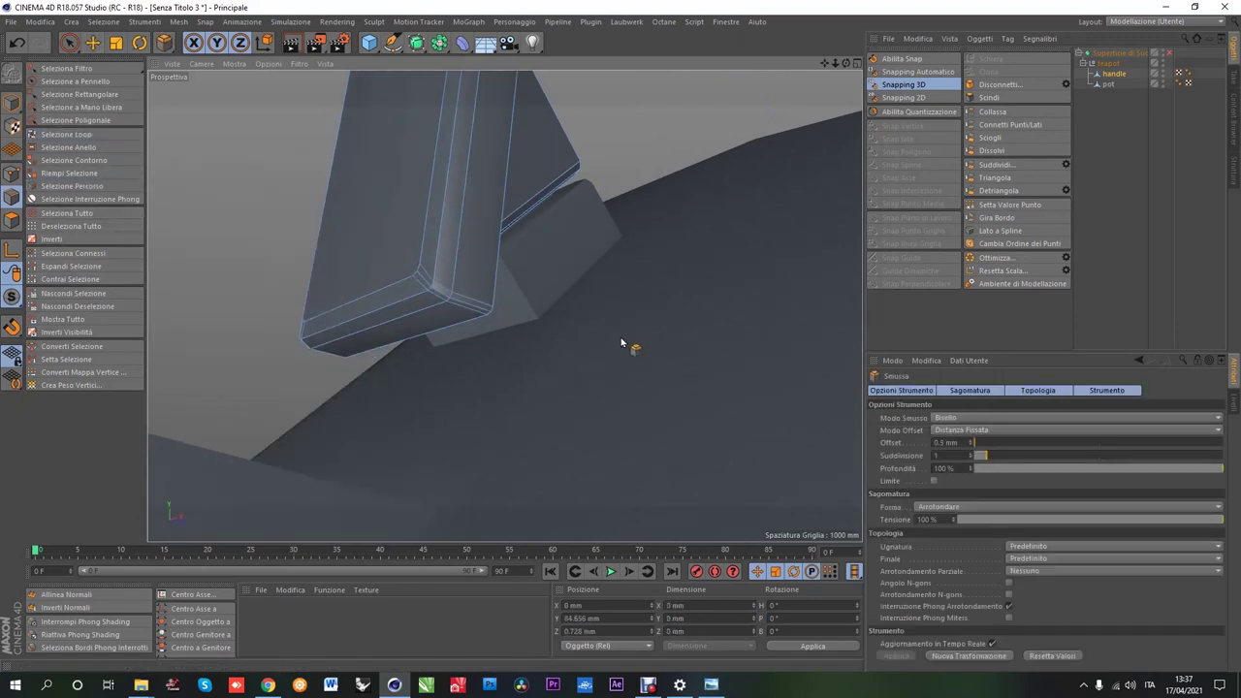
Step: Turn subdivision smoothing back on and inspect the handle–pot junction
mouse_move(429, 385)
alt+mouse_down()
mouse_move(432, 355)
mouse_move(884, 466)
alt+mouse_up()
mouse_move(549, 374)
alt+mouse_down()
mouse_move(540, 362)
mouse_move(484, 368)
mouse_move(456, 413)
alt+mouse_up()
click(1166, 55)
mouse_move(513, 323)
alt+mouse_down()
mouse_move(286, 301)
mouse_move(581, 388)
alt+mouse_up()
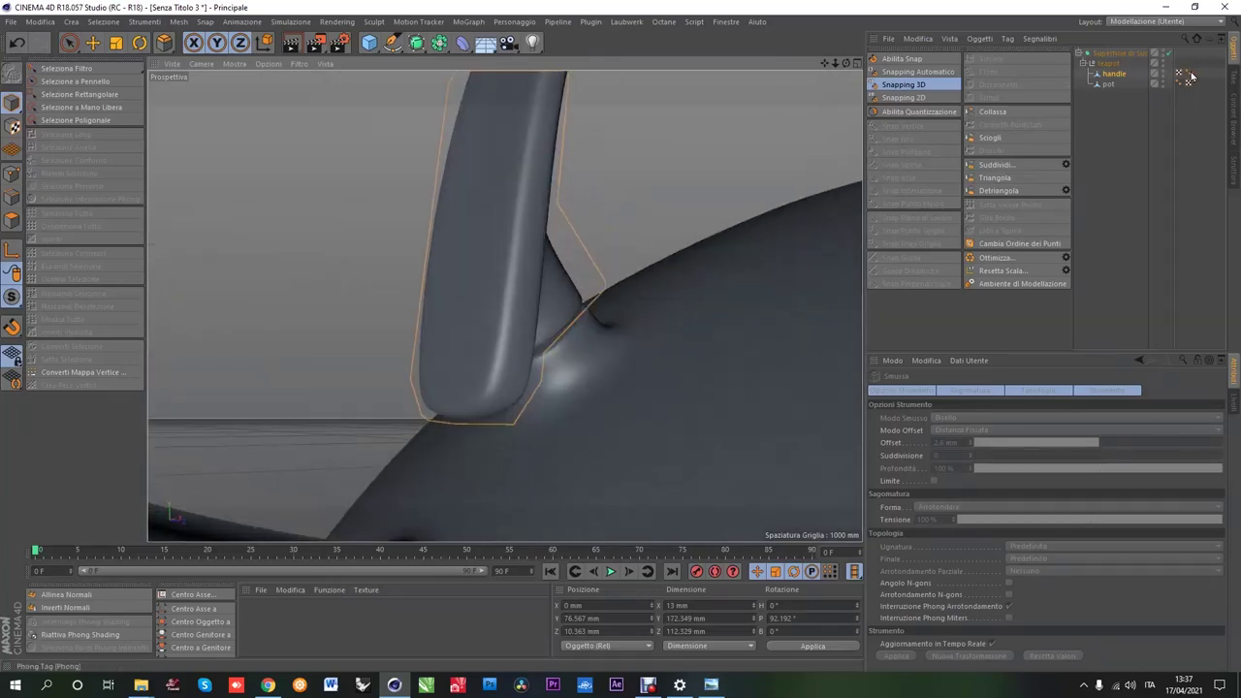
click(1179, 73)
mouse_move(637, 416)
alt+mouse_down()
mouse_move(614, 450)
mouse_move(430, 437)
mouse_move(659, 443)
alt+mouse_up()
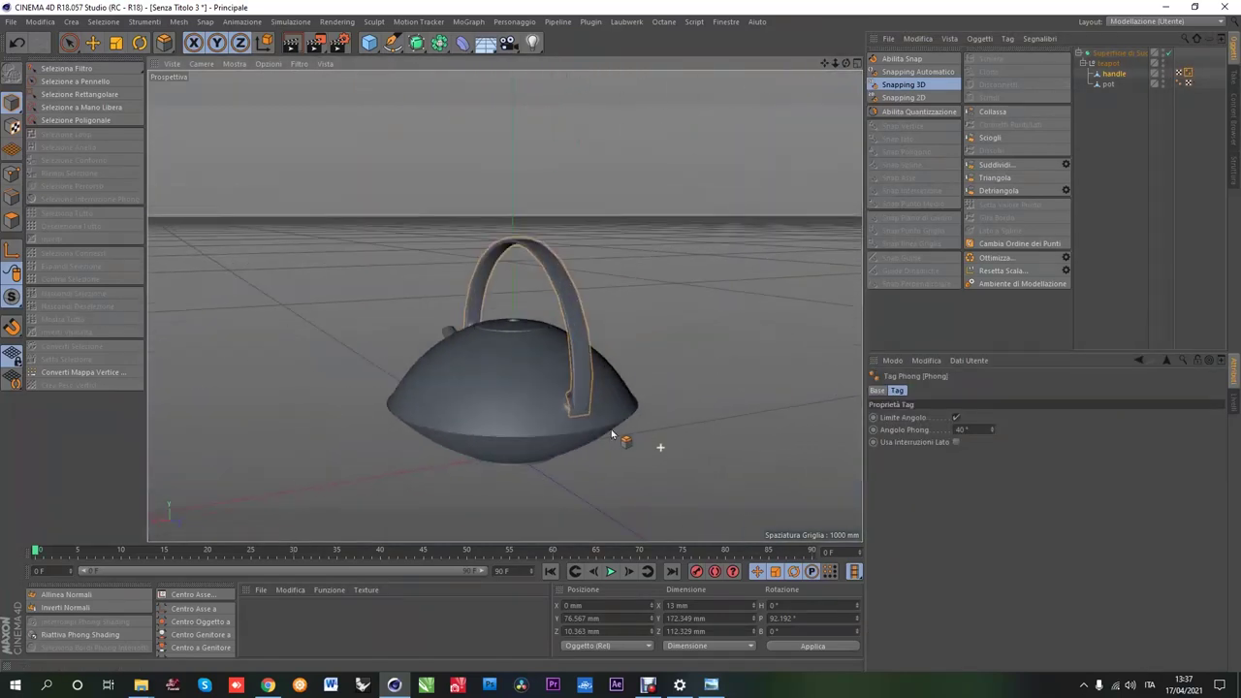
scroll(568, 388, up, 5)
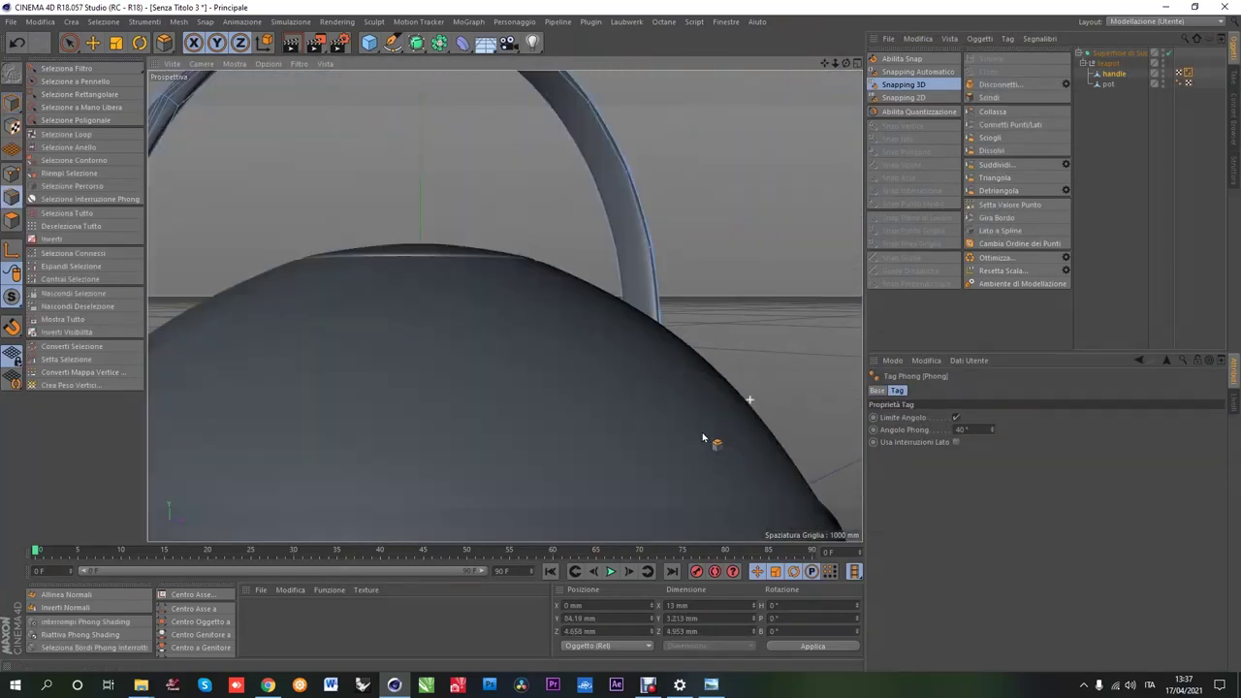
Step: Undo and redo through recent edits to get back to the handle edge selection
click(20, 45)
click(20, 46)
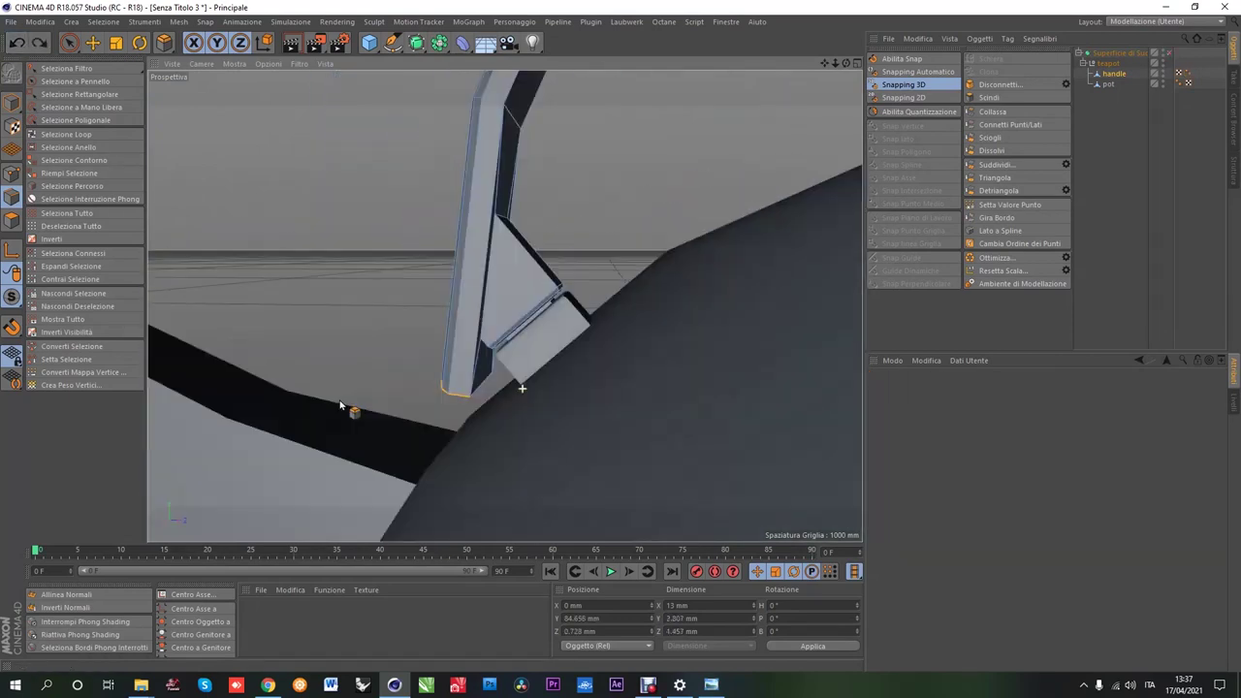
key(ctrl+z)
key(ctrl+z)
key(ctrl+z)
key(ctrl+y)
key(ctrl+y)
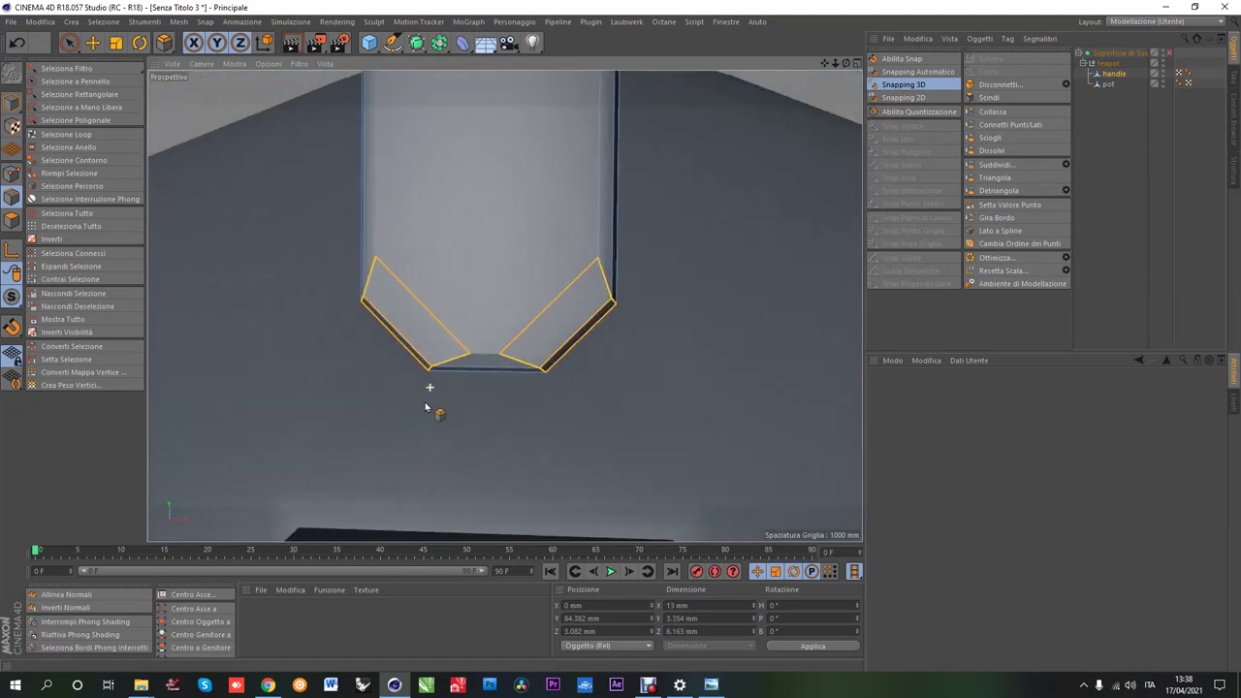
key(ctrl+y)
key(ctrl+y)
mouse_move(435, 381)
alt+mouse_down()
mouse_move(615, 390)
mouse_move(457, 381)
alt+mouse_up()
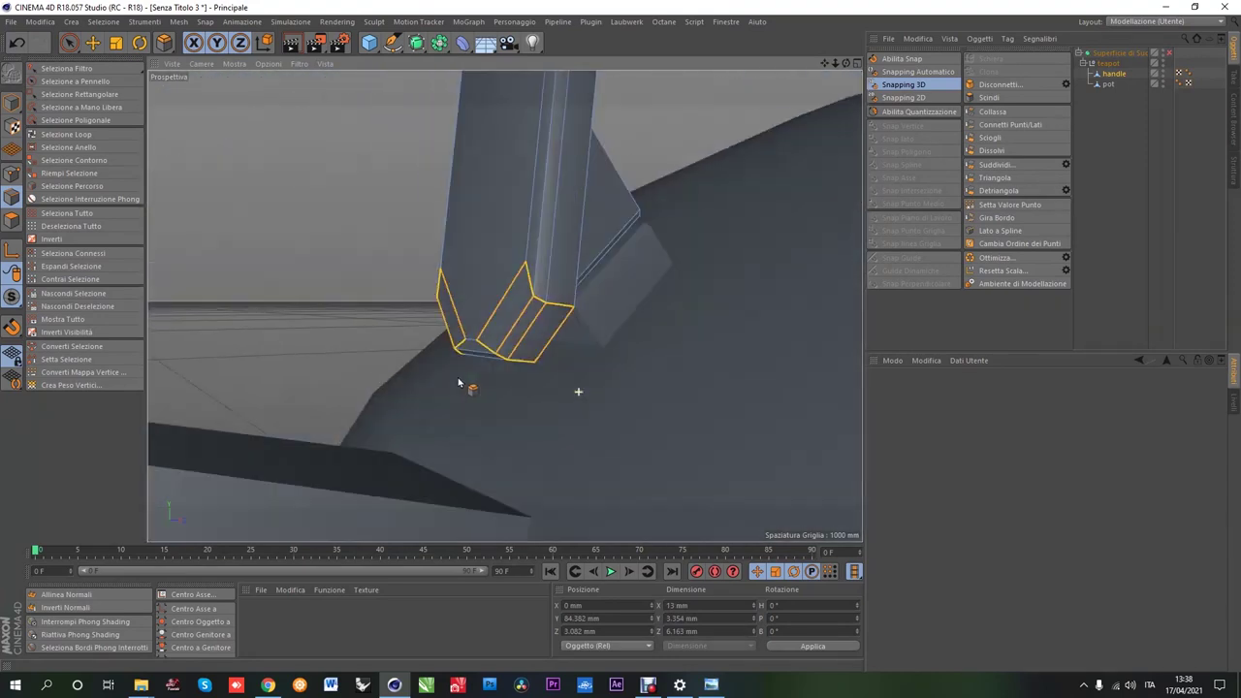
key(ctrl+z)
key(ctrl+z)
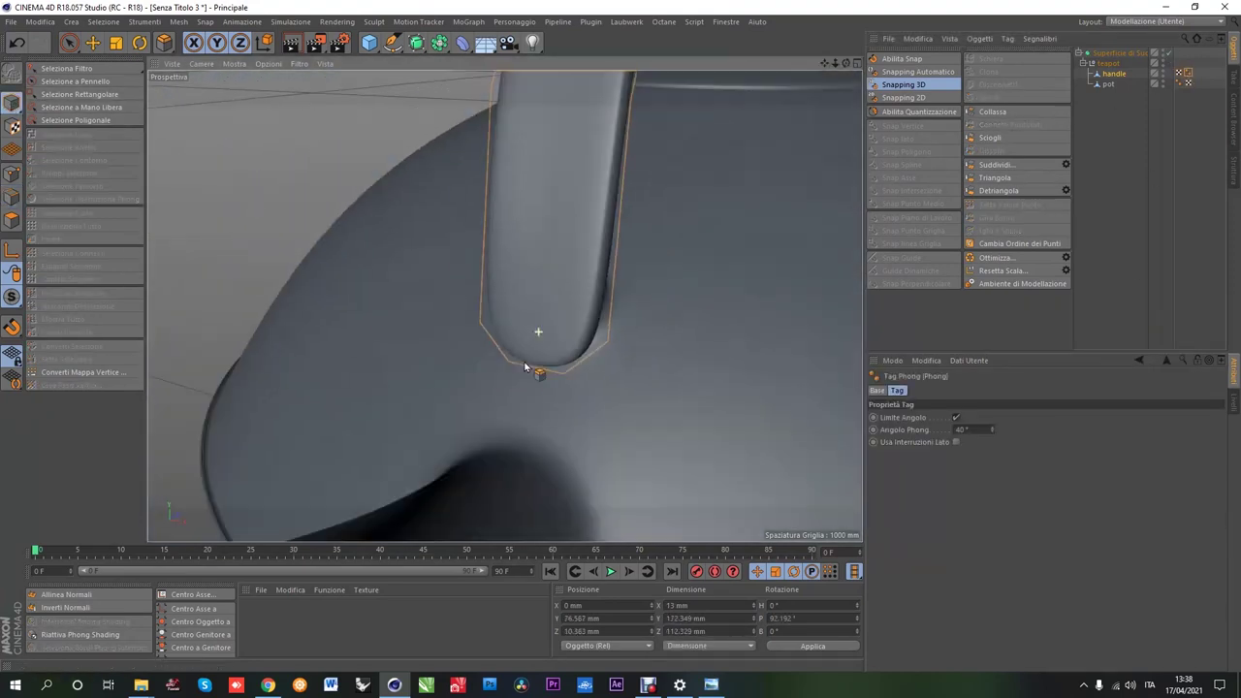
key(ctrl+z)
key(ctrl+z)
key(ctrl+y)
key(ctrl+y)
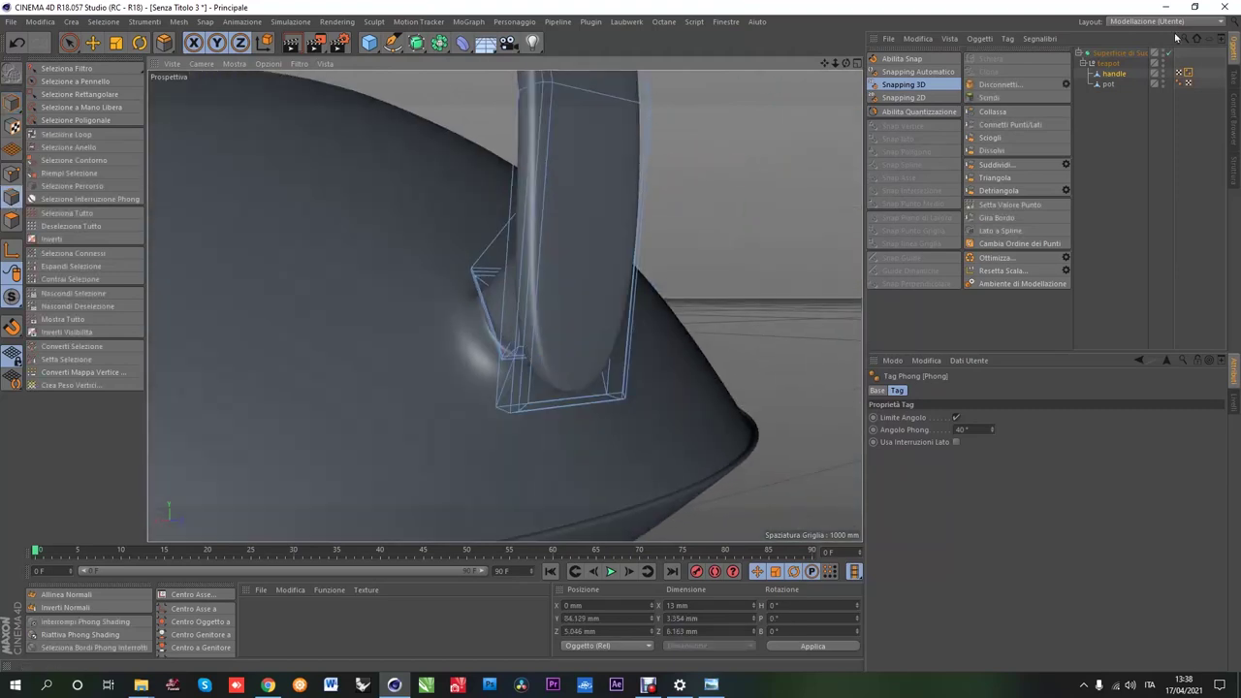
key(ctrl+y)
key(ctrl+y)
key(ctrl+y)
Step: Bevel the handle's bottom edges by about 3.6 mm, then return to Model mode
key(m)
key(s)
alt+drag(478, 426, 531, 420)
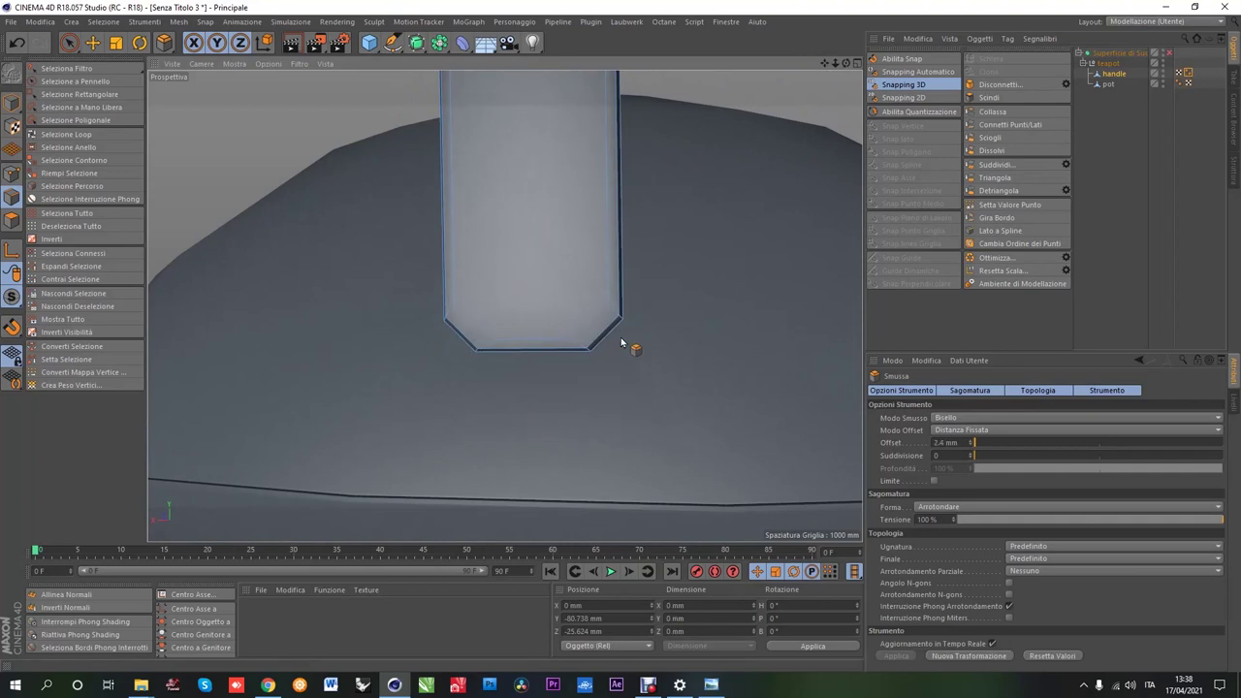
drag(621, 343, 512, 369)
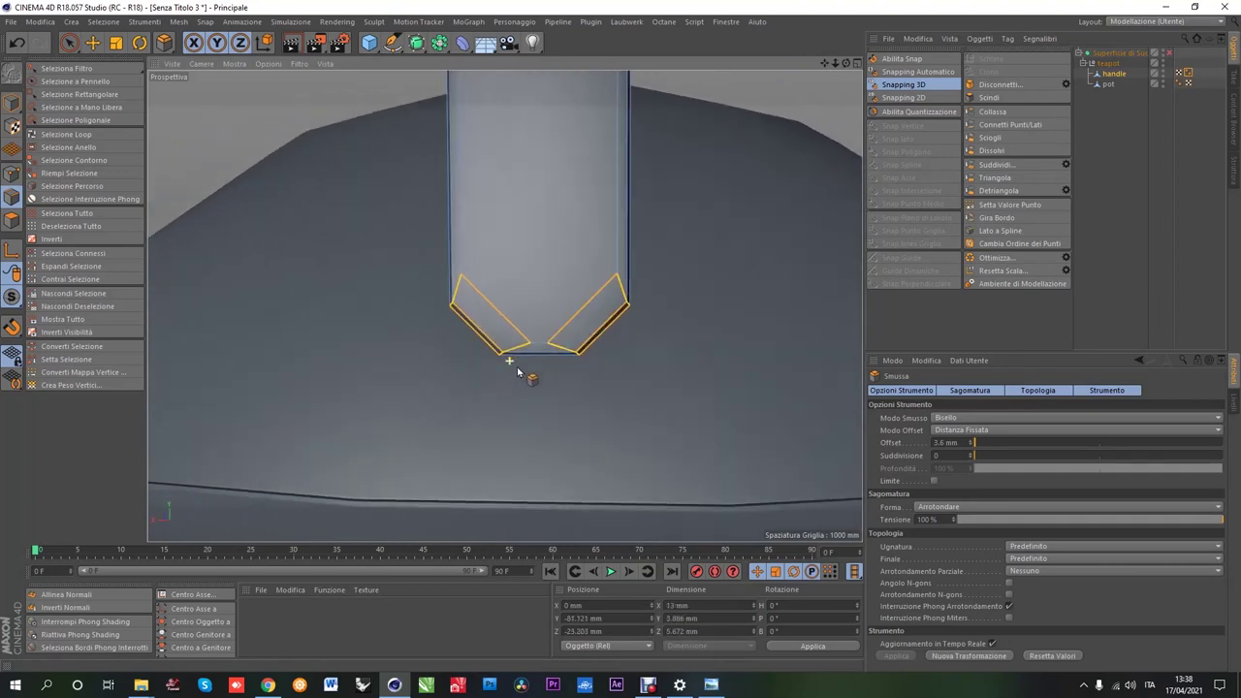
click(12, 103)
scroll(401, 323, down, 5)
mouse_move(424, 405)
alt+mouse_down()
mouse_move(353, 401)
mouse_move(411, 430)
mouse_move(421, 351)
mouse_move(656, 357)
alt+mouse_up()
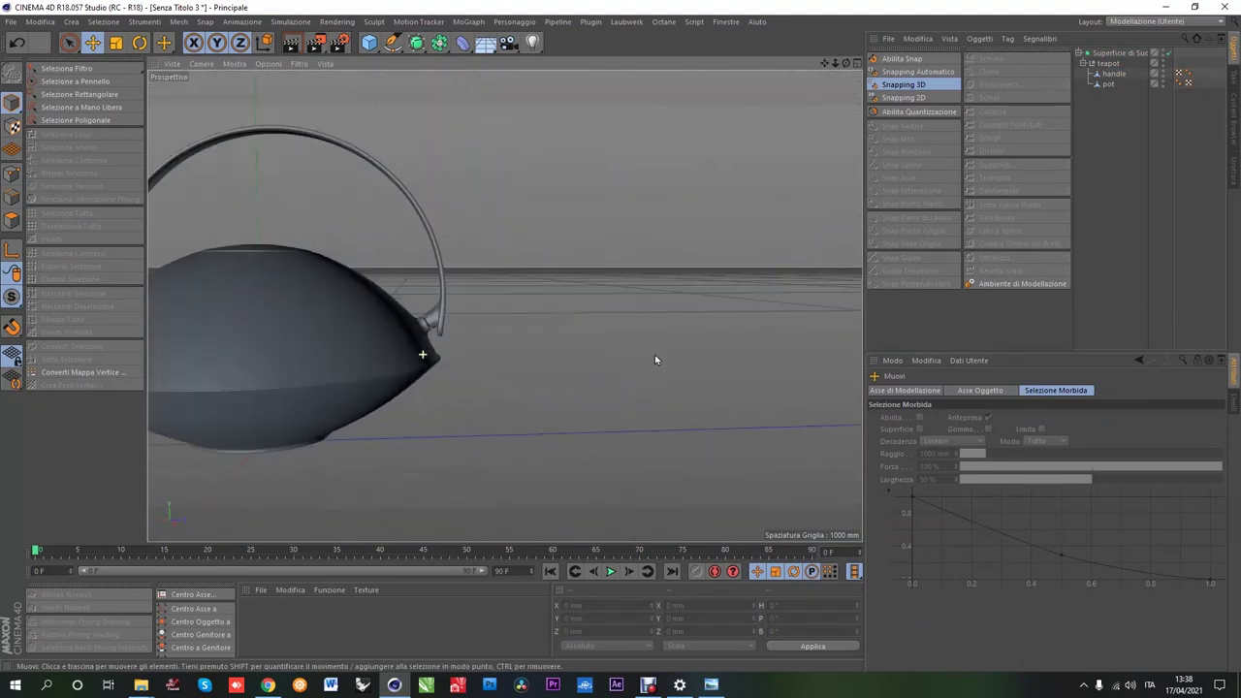
Step: Select the pot in polygon mode and disable the Subdivision Surface
scroll(443, 310, up, 5)
scroll(427, 318, up, 2)
mouse_move(426, 318)
alt+mouse_down()
mouse_move(423, 285)
mouse_move(726, 274)
mouse_move(300, 354)
alt+mouse_up()
scroll(300, 355, down, 4)
scroll(437, 324, down, 4)
scroll(437, 323, up, 5)
scroll(568, 274, down, 3)
mouse_move(429, 316)
alt+mouse_down()
mouse_move(568, 275)
mouse_move(554, 373)
alt+mouse_up()
scroll(554, 373, up, 5)
scroll(520, 235, up, 4)
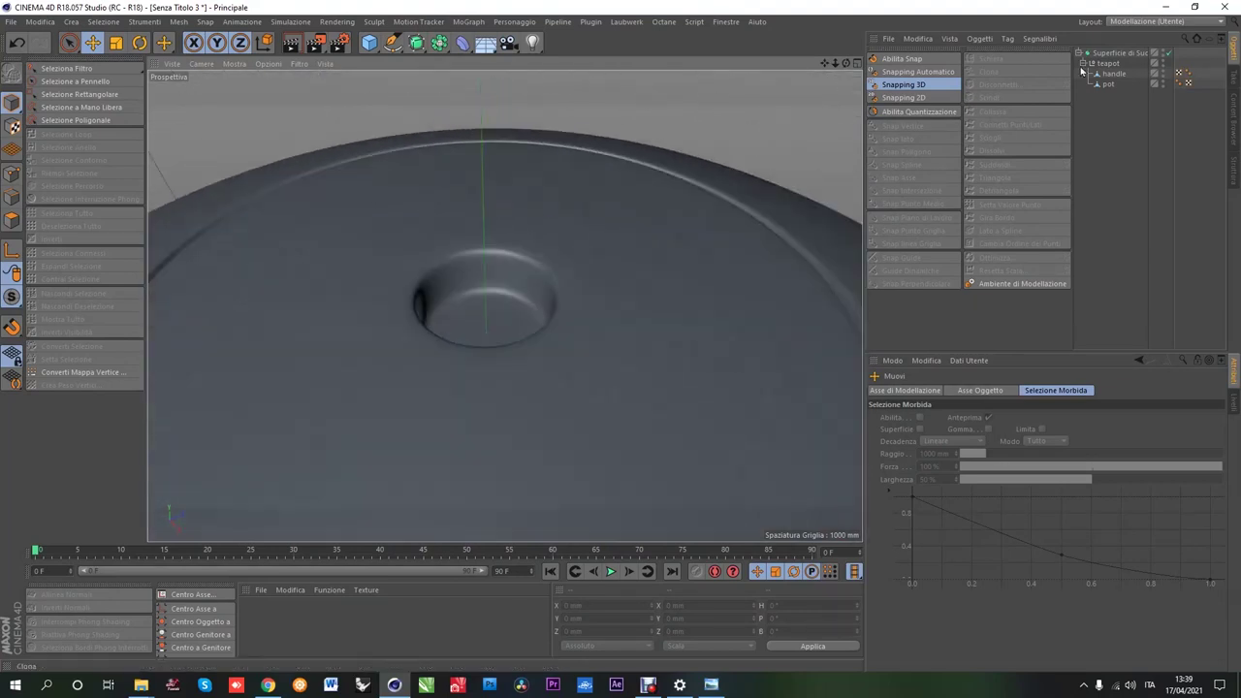
click(504, 281)
click(12, 221)
click(1169, 54)
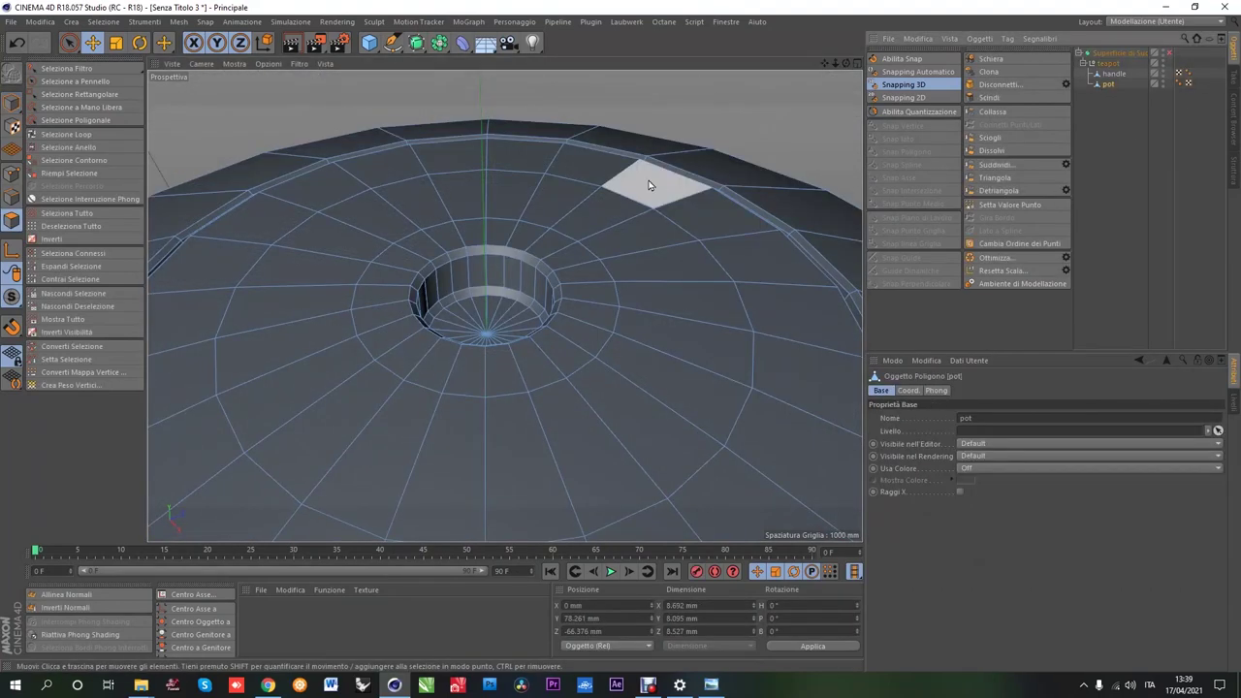
Step: Loop-select the polygon ring around the lid opening and scale it down
click(495, 281)
click(91, 252)
click(17, 42)
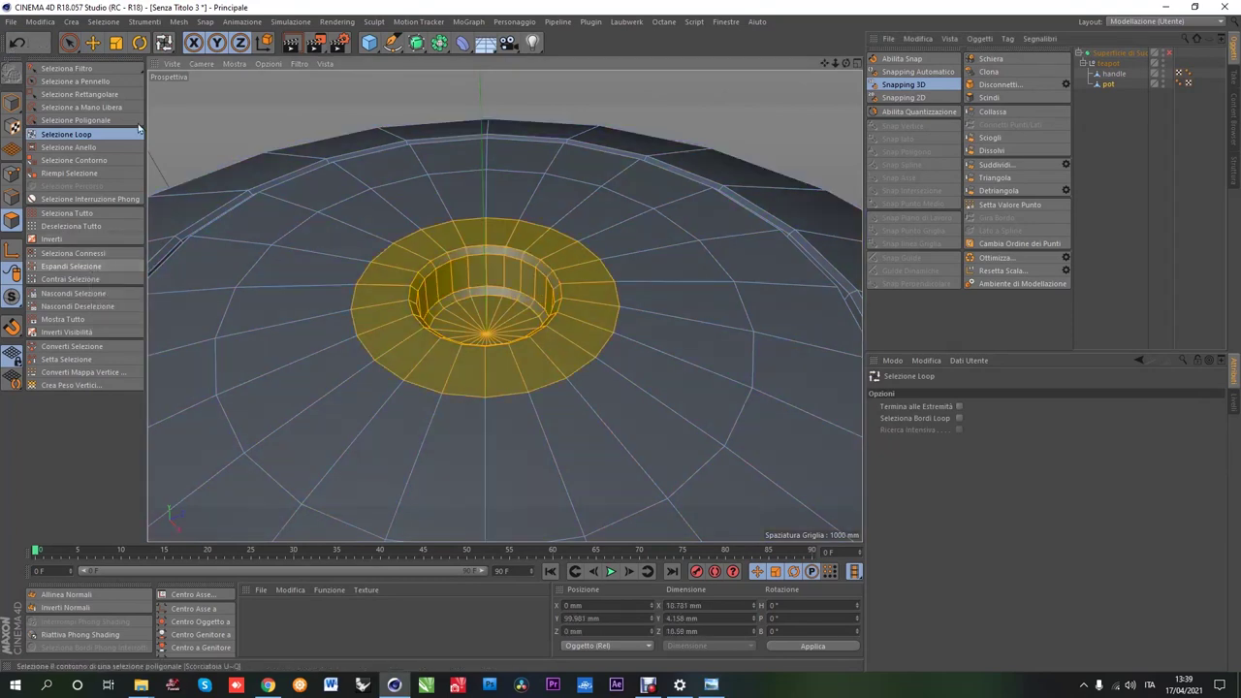
key(t)
scroll(430, 370, down, 5)
mouse_move(430, 370)
alt+mouse_down()
mouse_move(473, 409)
mouse_move(413, 420)
mouse_move(443, 423)
alt+mouse_up()
scroll(472, 409, up, 3)
Step: Lift the lid ring slightly upward on Y, then clear the selection
key(e)
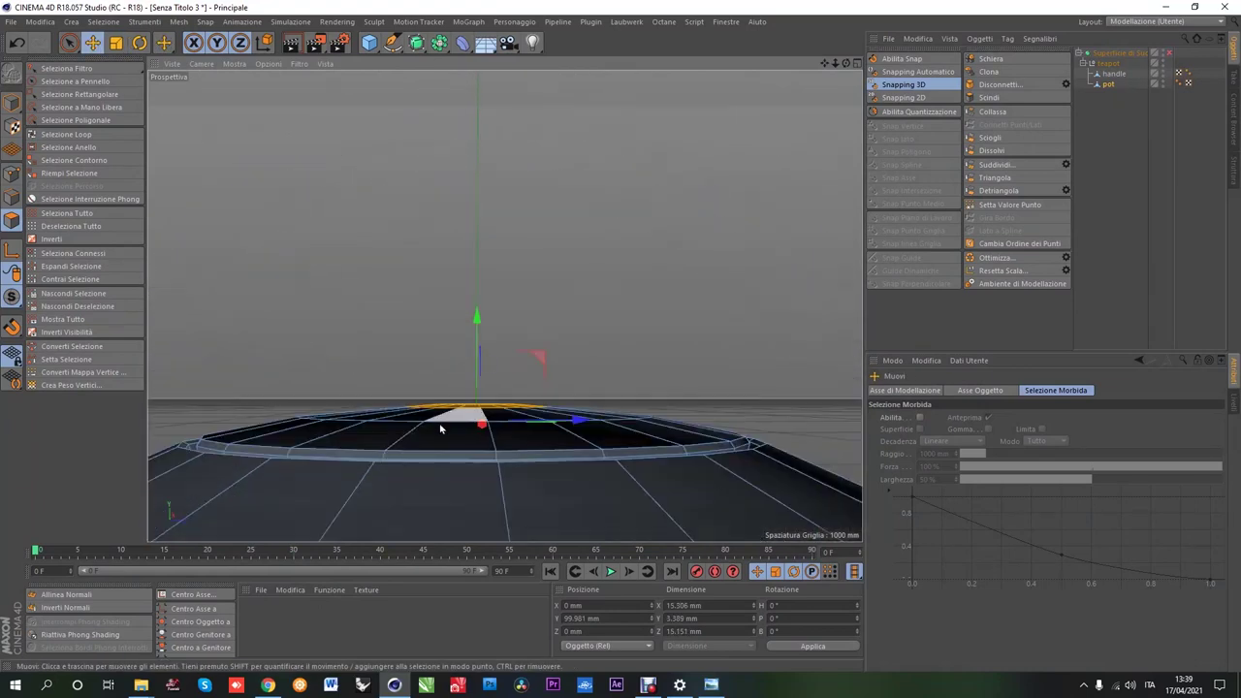
click(19, 45)
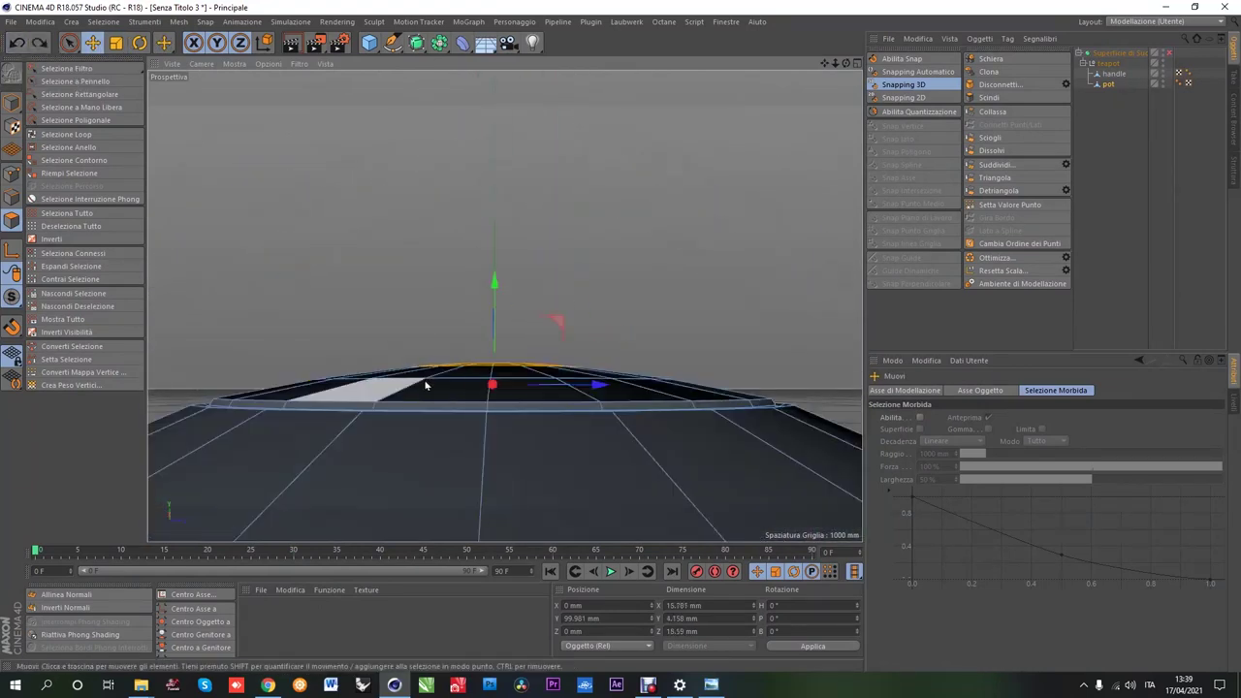
alt+drag(488, 278, 512, 360)
drag(486, 276, 485, 260)
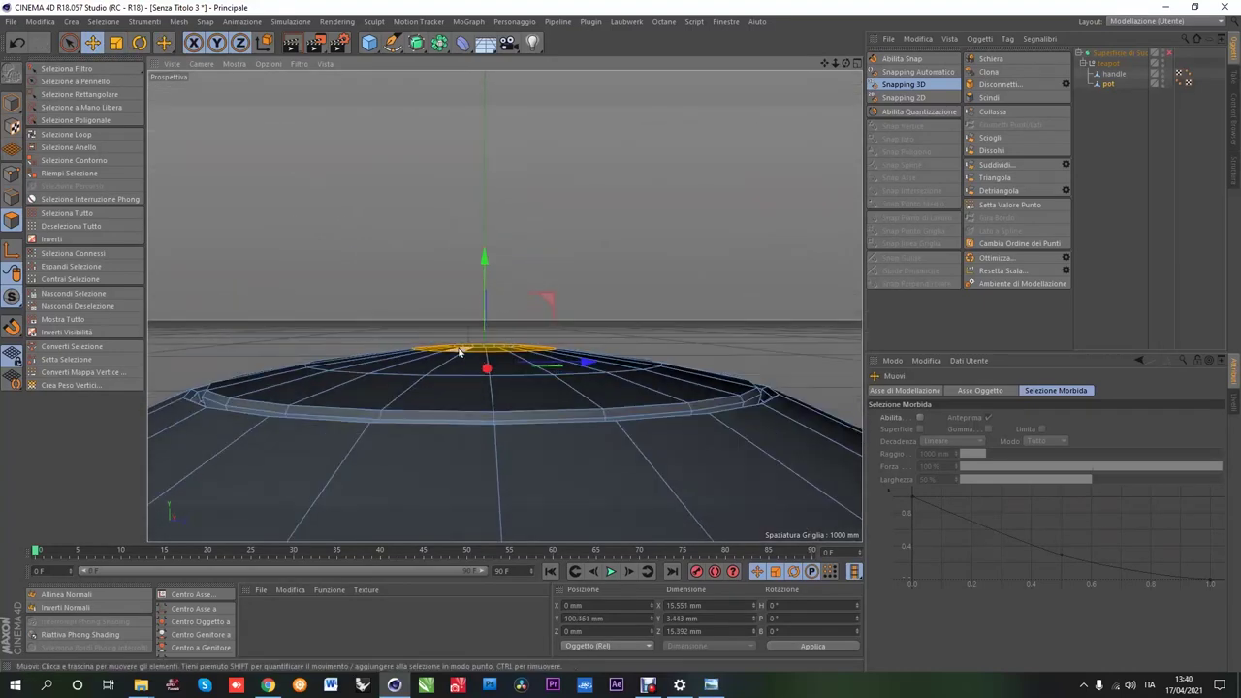
alt+drag(459, 353, 485, 388)
scroll(439, 208, up, 5)
click(439, 208)
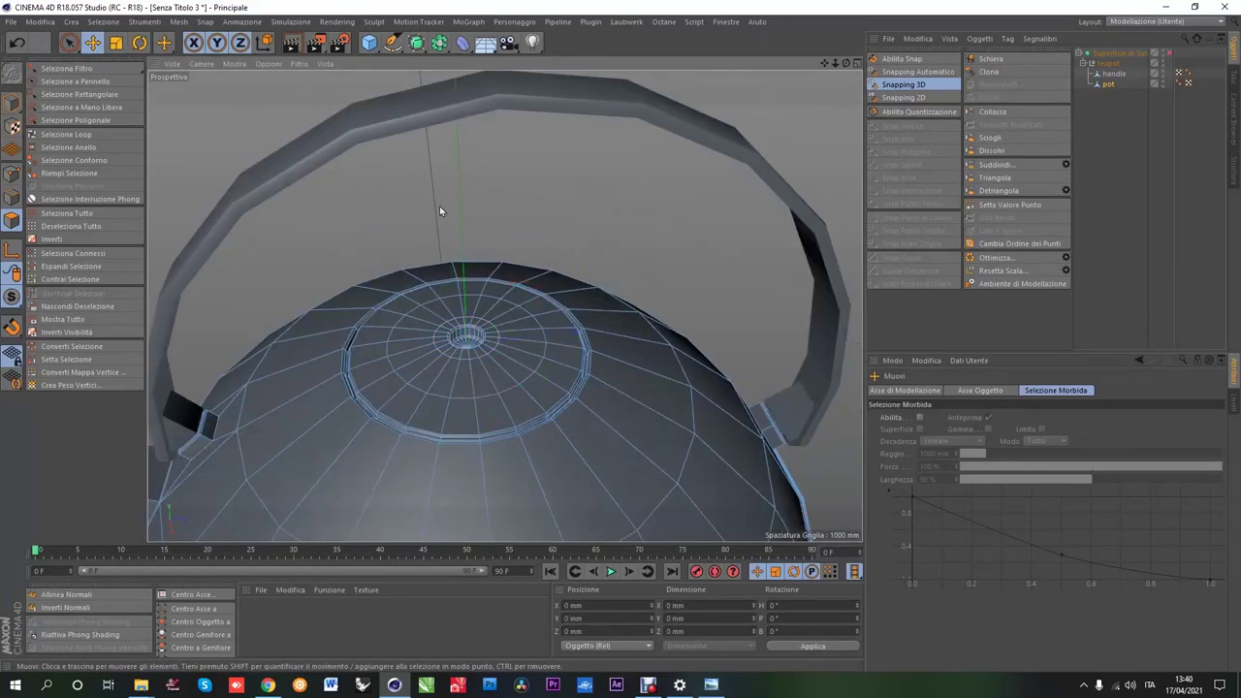
alt+drag(440, 211, 471, 324)
scroll(465, 349, down, 2)
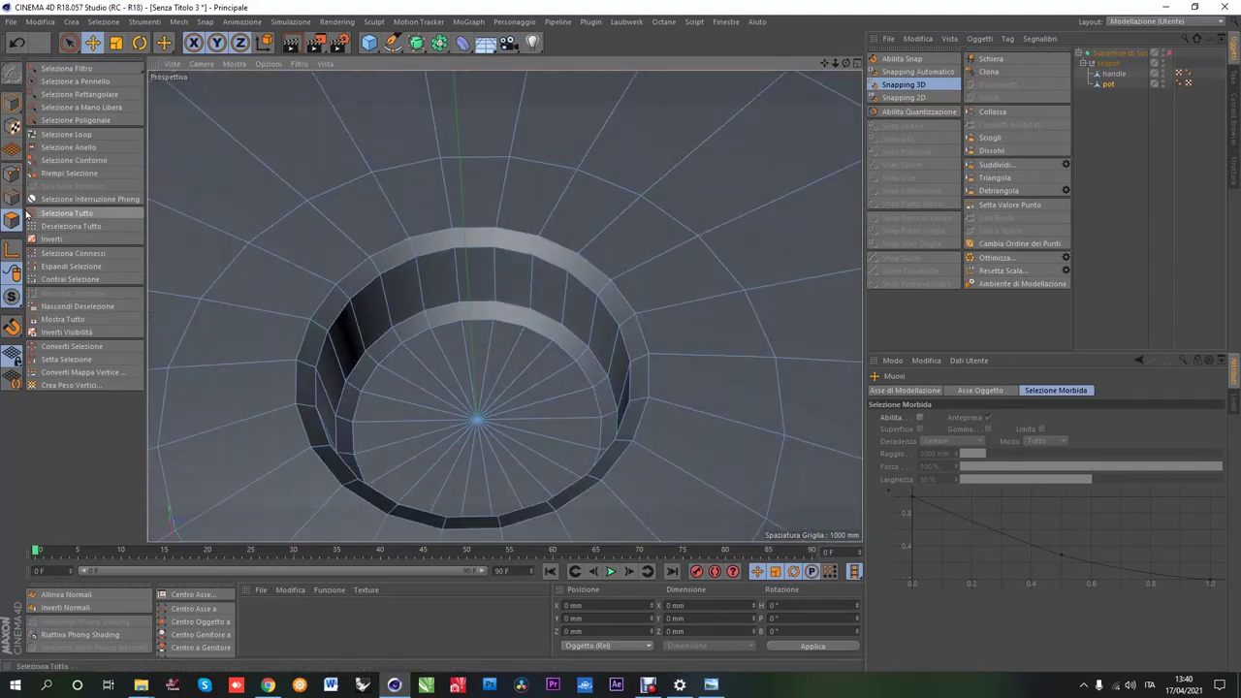
Step: Split the lid's centre disc into its own object and raise it above the lid
right_click(457, 426)
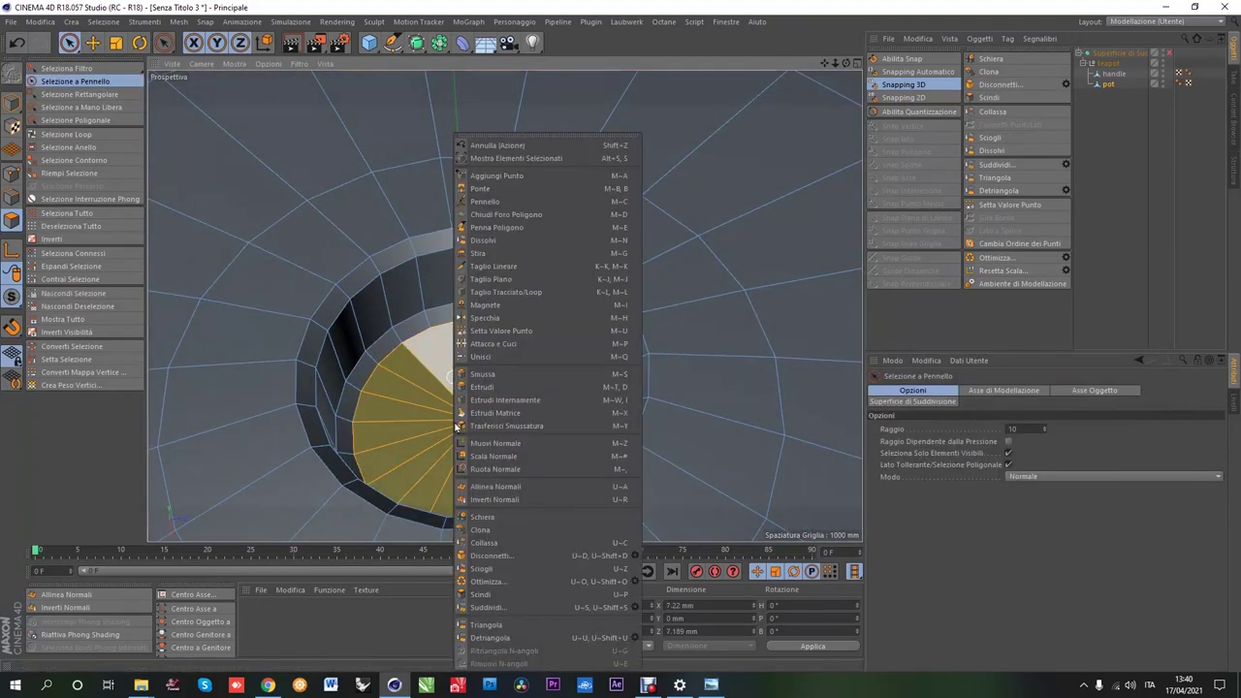
click(490, 594)
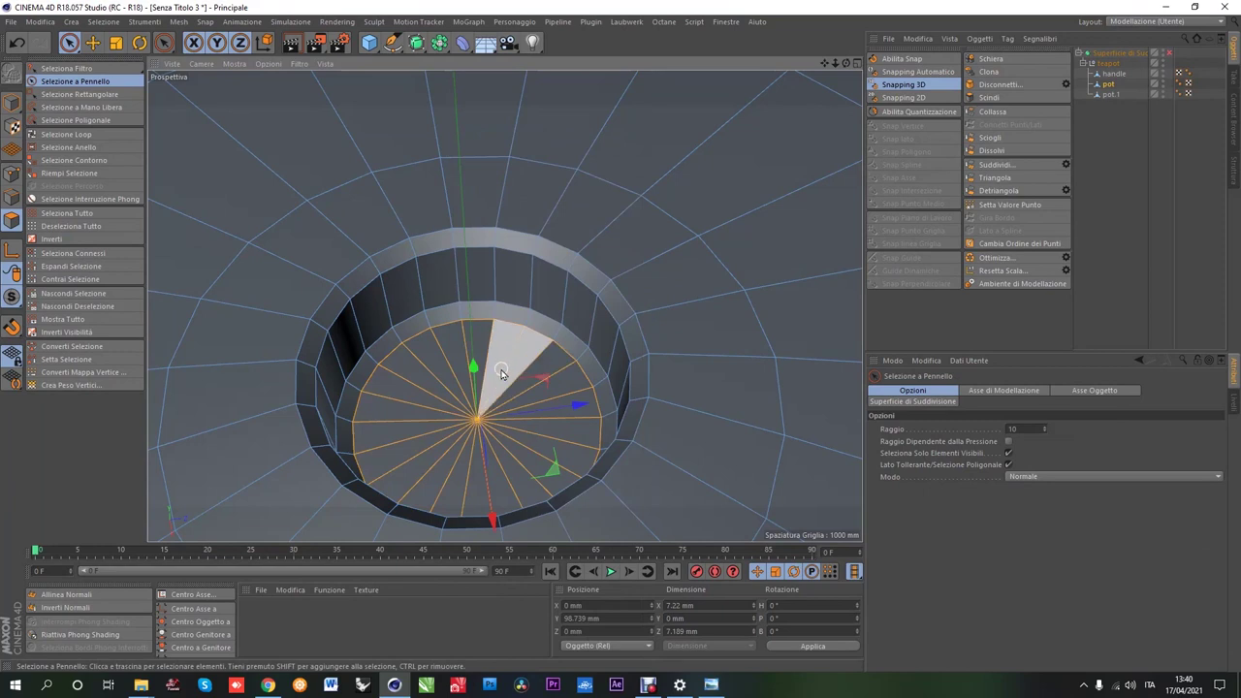
key(Return)
scroll(450, 415, down, 5)
mouse_move(451, 415)
alt+mouse_down()
mouse_move(492, 304)
mouse_move(493, 174)
alt+mouse_up()
Step: Extrude the disc into a short knob with a wider, tapered top
right_click(397, 233)
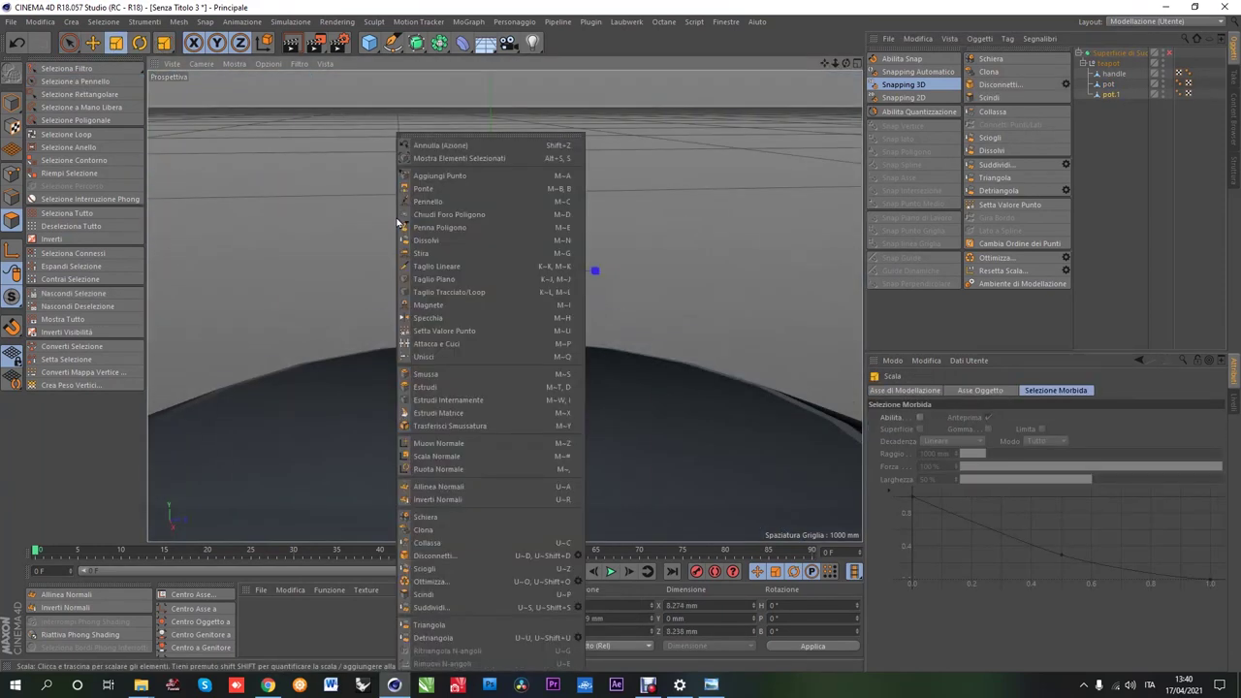
click(441, 320)
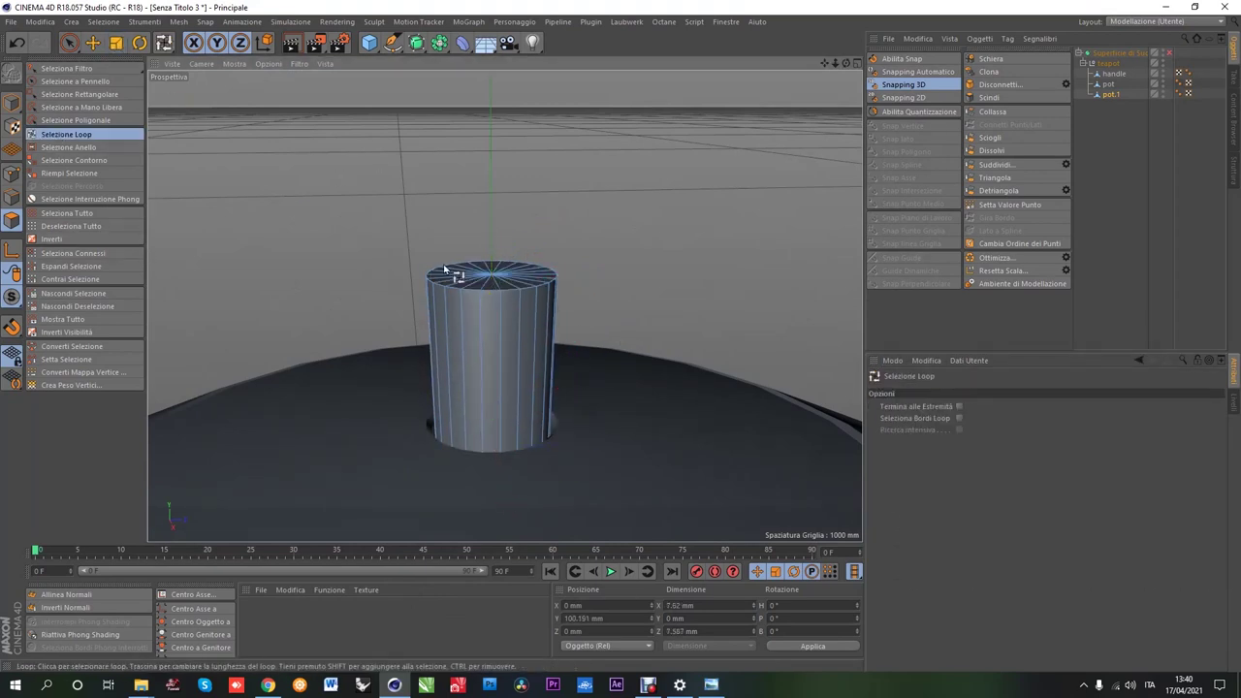
drag(277, 201, 396, 222)
scroll(397, 222, down, 5)
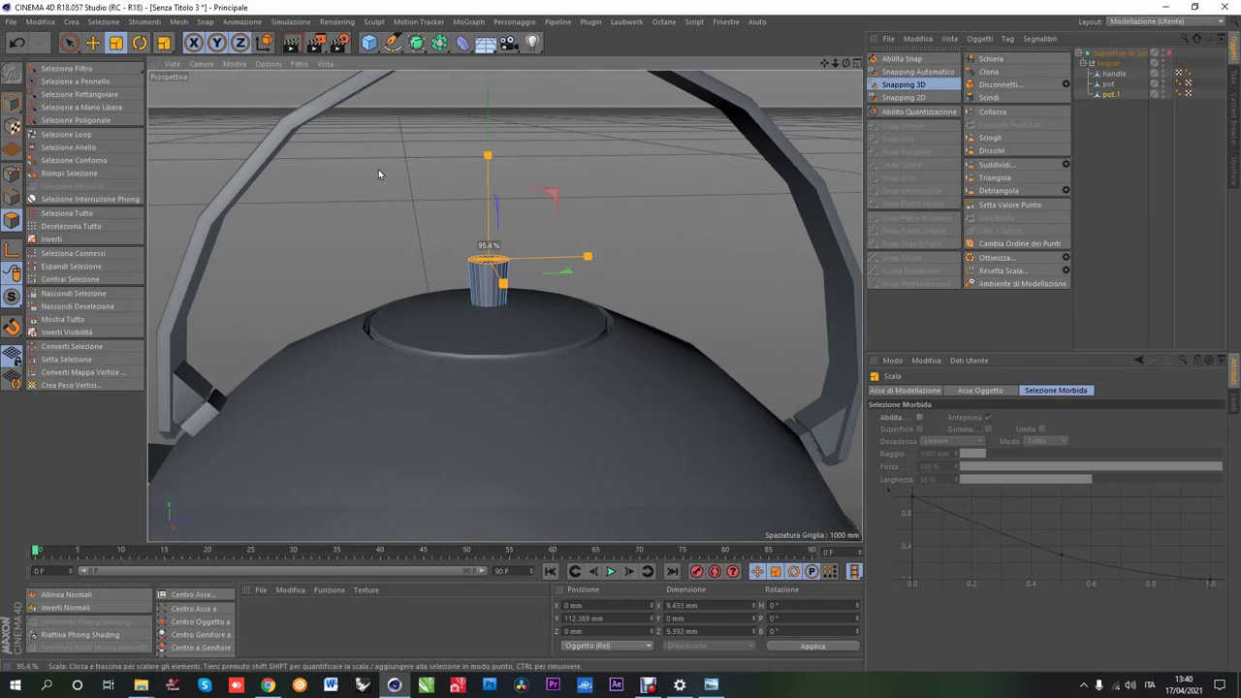
drag(502, 162, 502, 155)
scroll(502, 194, down, 4)
alt+drag(484, 291, 514, 359)
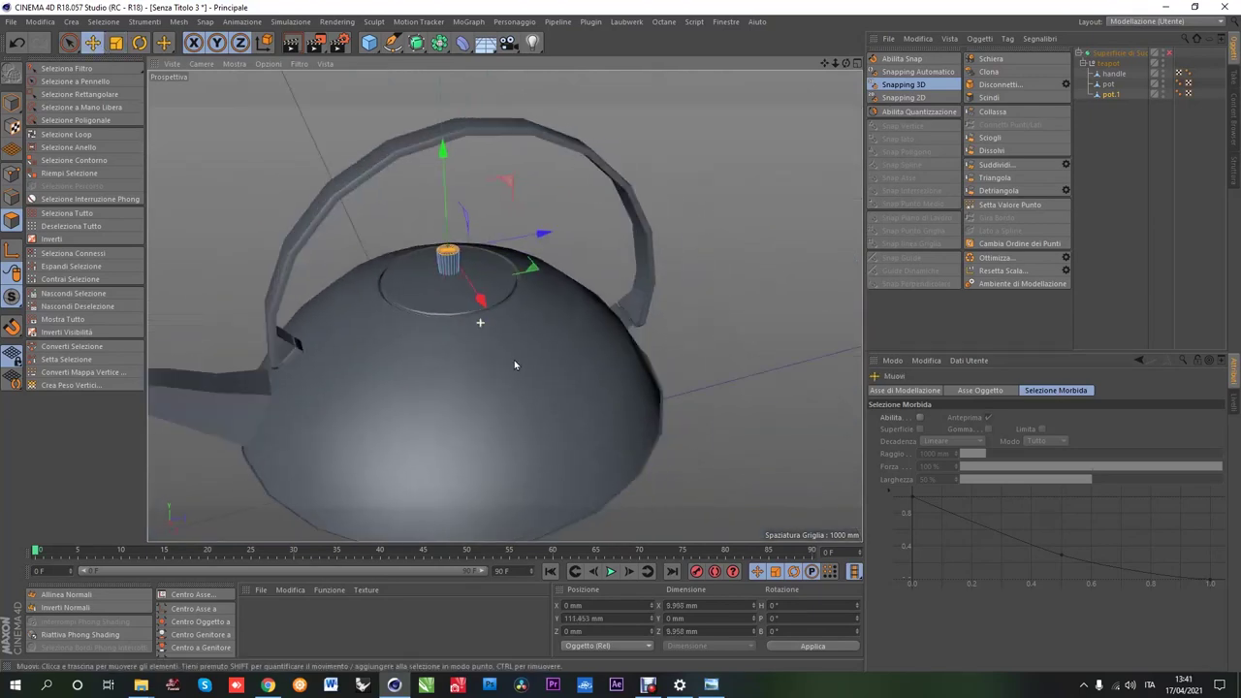
scroll(514, 360, down, 3)
scroll(465, 291, up, 8)
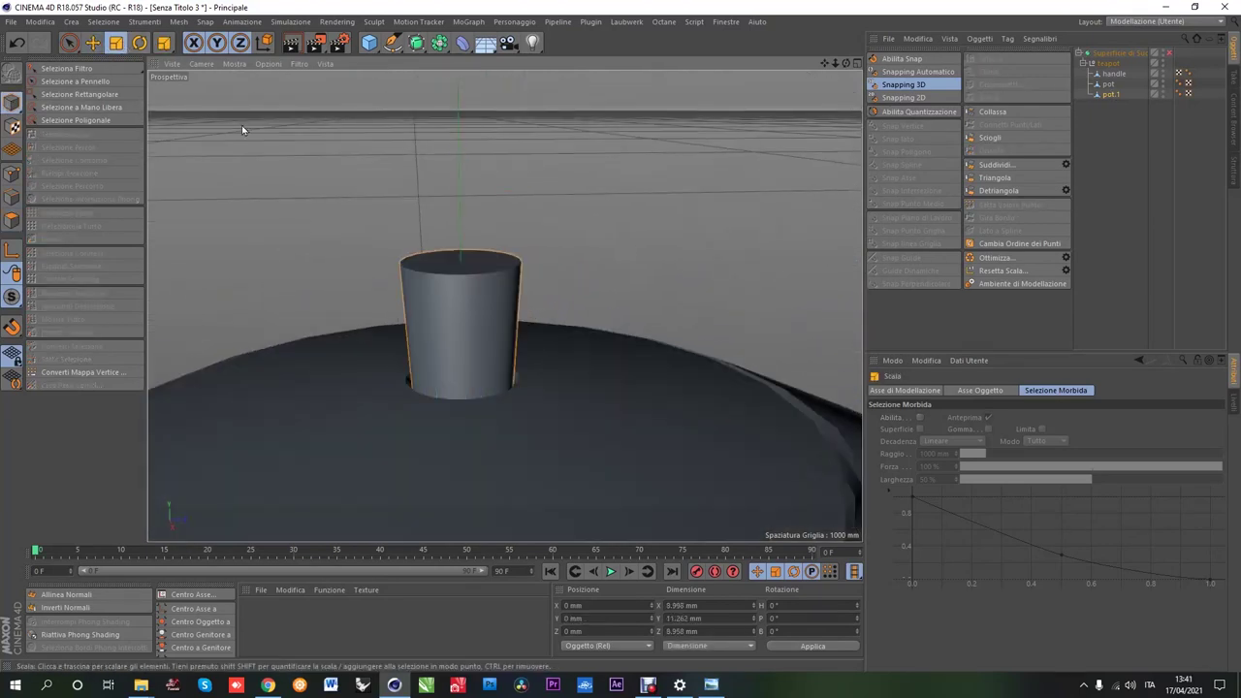
Step: Centre the knob's axis on its geometry and scale it to about 94 percent
click(286, 143)
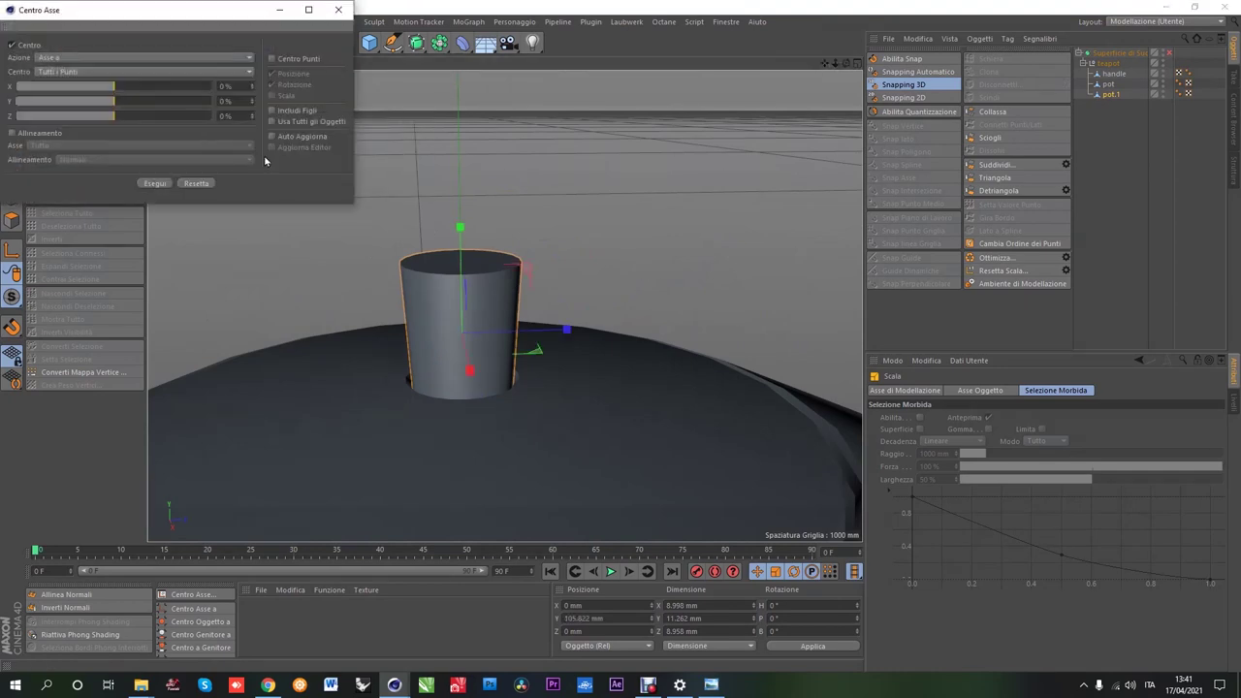
drag(398, 133, 380, 135)
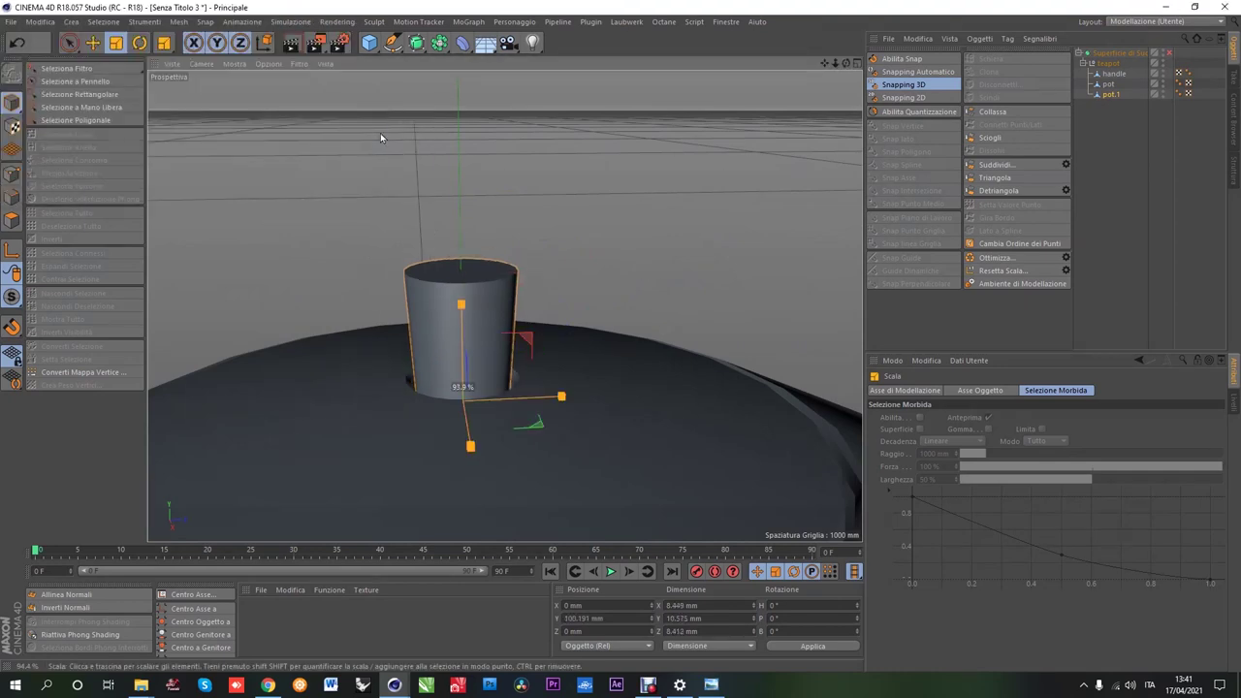
scroll(465, 315, down, 4)
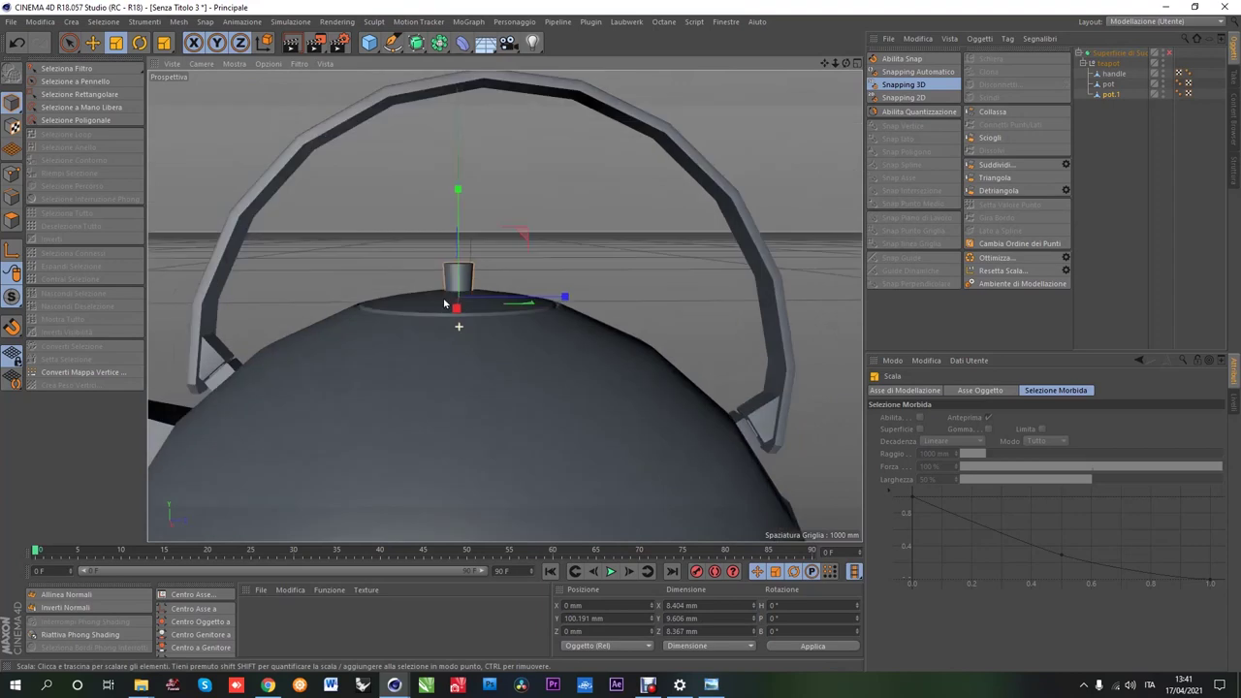
alt+drag(465, 315, 489, 229)
Step: Loop-select the pot's edge rim around the knob opening and scale it inward
click(504, 303)
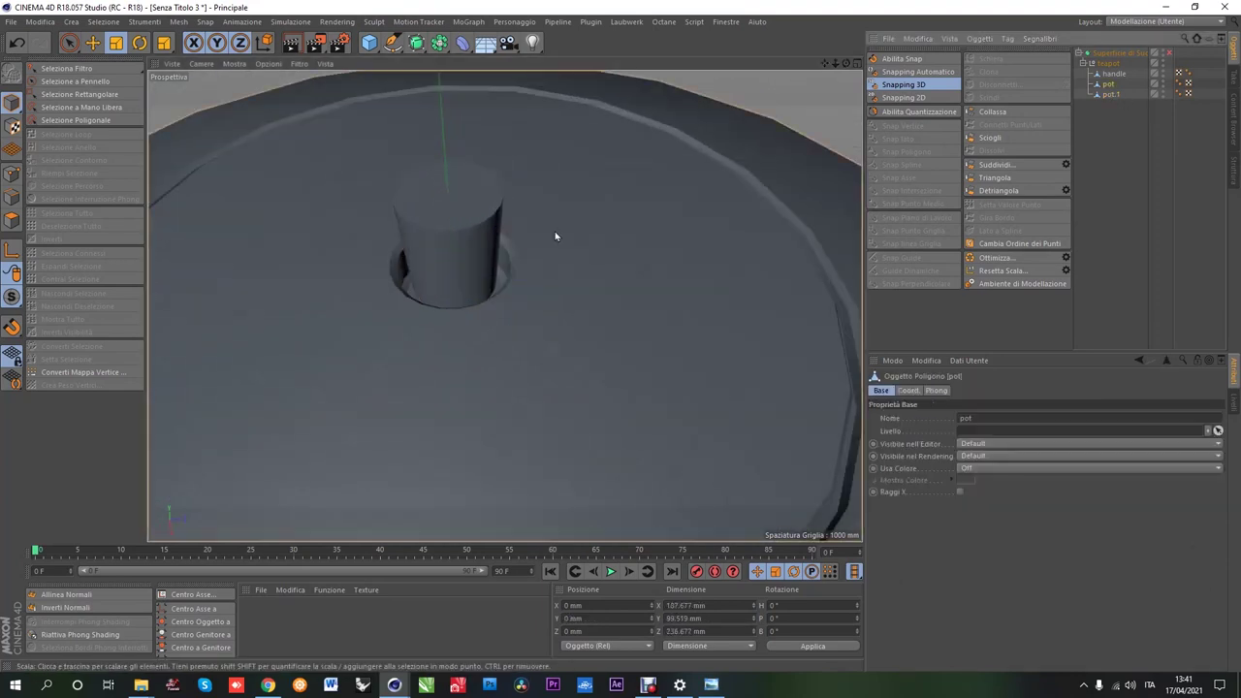
click(12, 197)
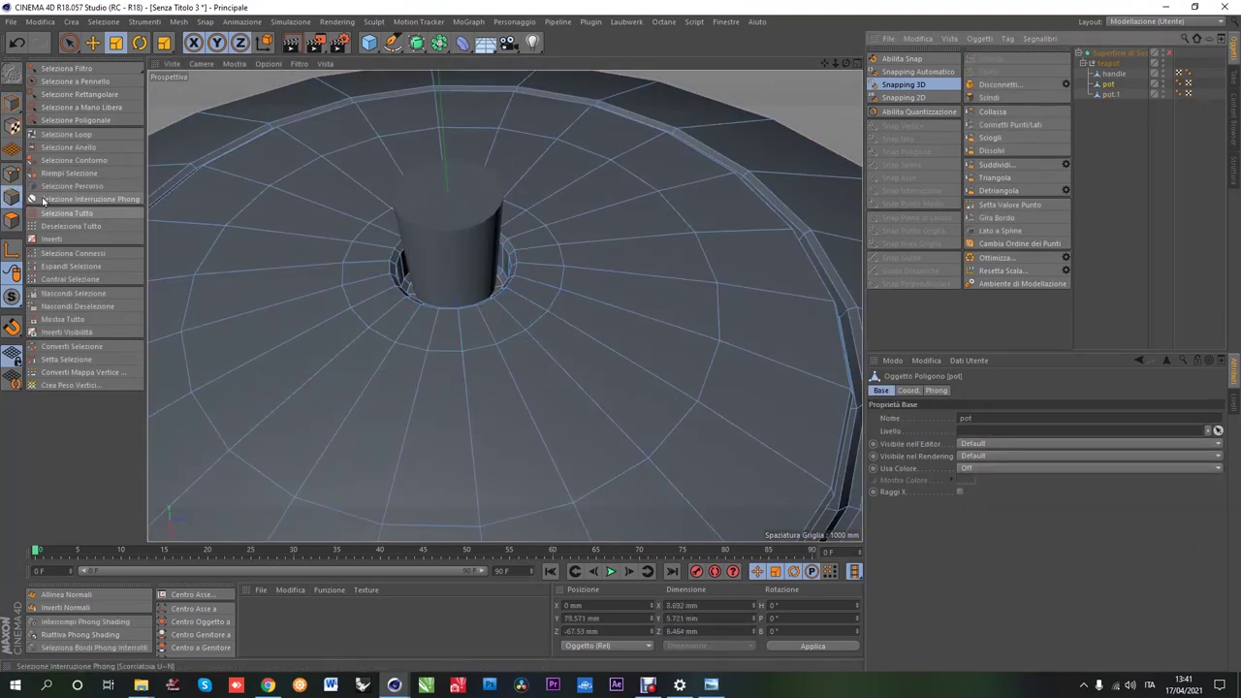
alt+drag(165, 233, 291, 254)
key(u)
key(l)
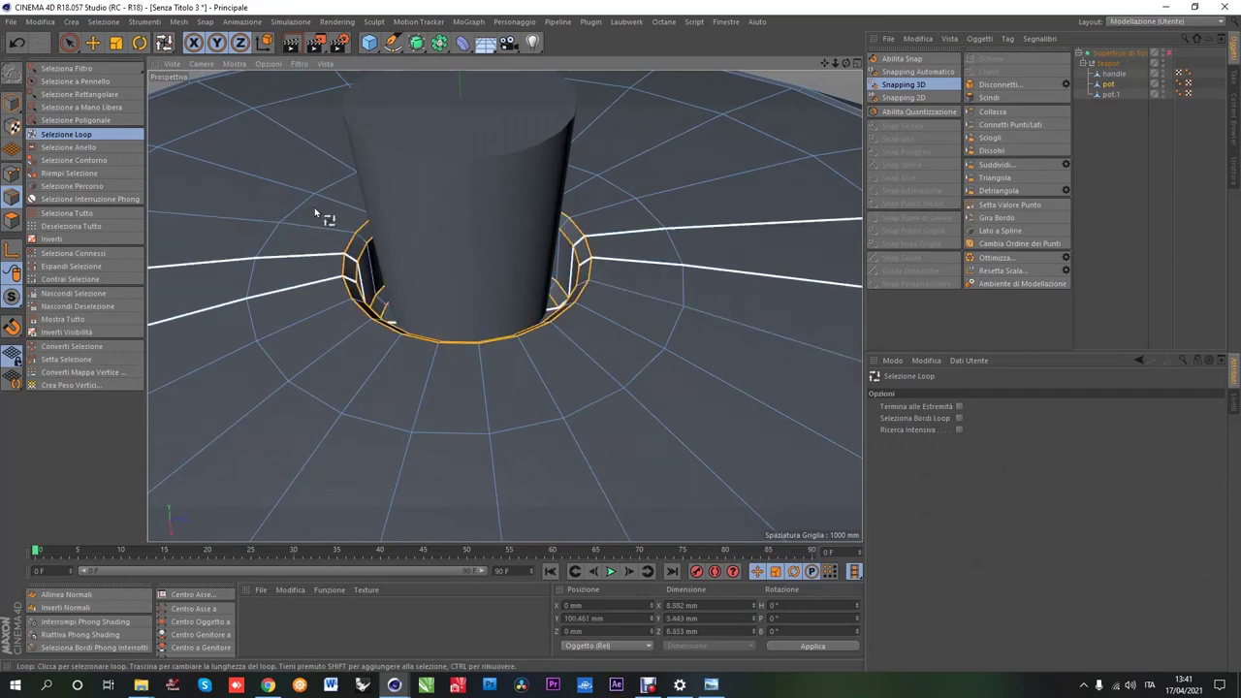
key(t)
alt+drag(165, 227, 406, 222)
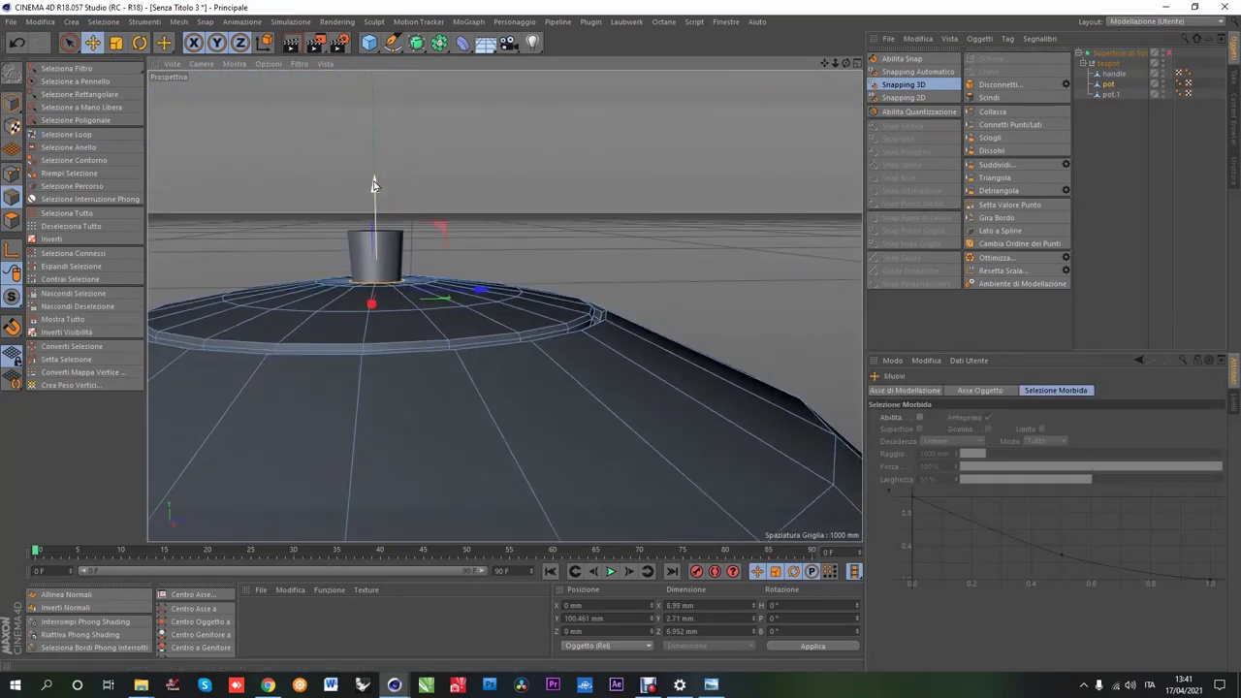
alt+drag(374, 182, 407, 244)
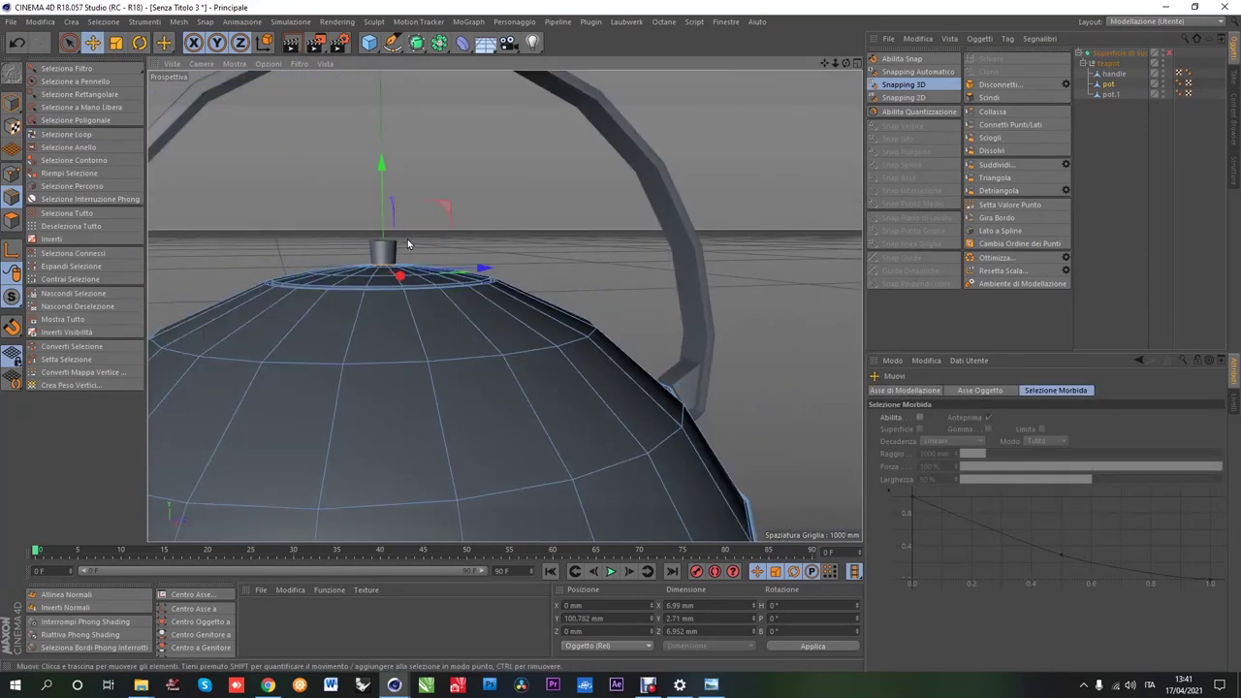
Step: Select the knob object pot.1 and slightly flatten its height
click(1111, 96)
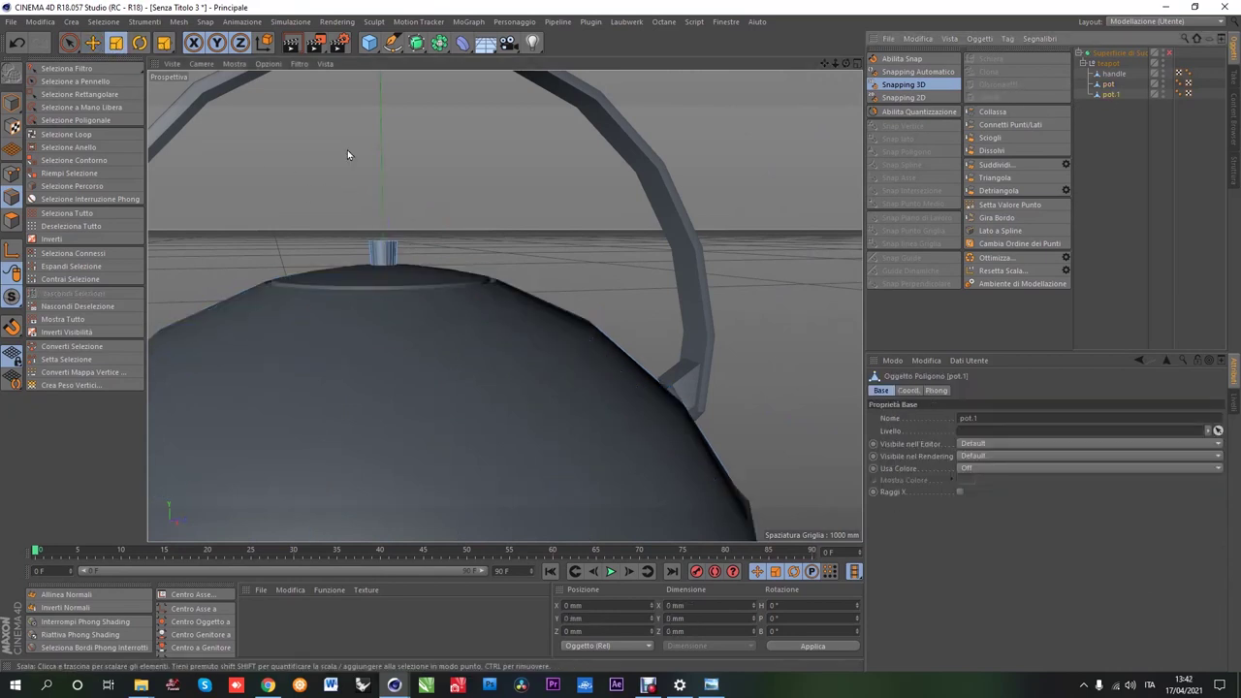
drag(386, 148, 387, 155)
scroll(416, 290, down, 3)
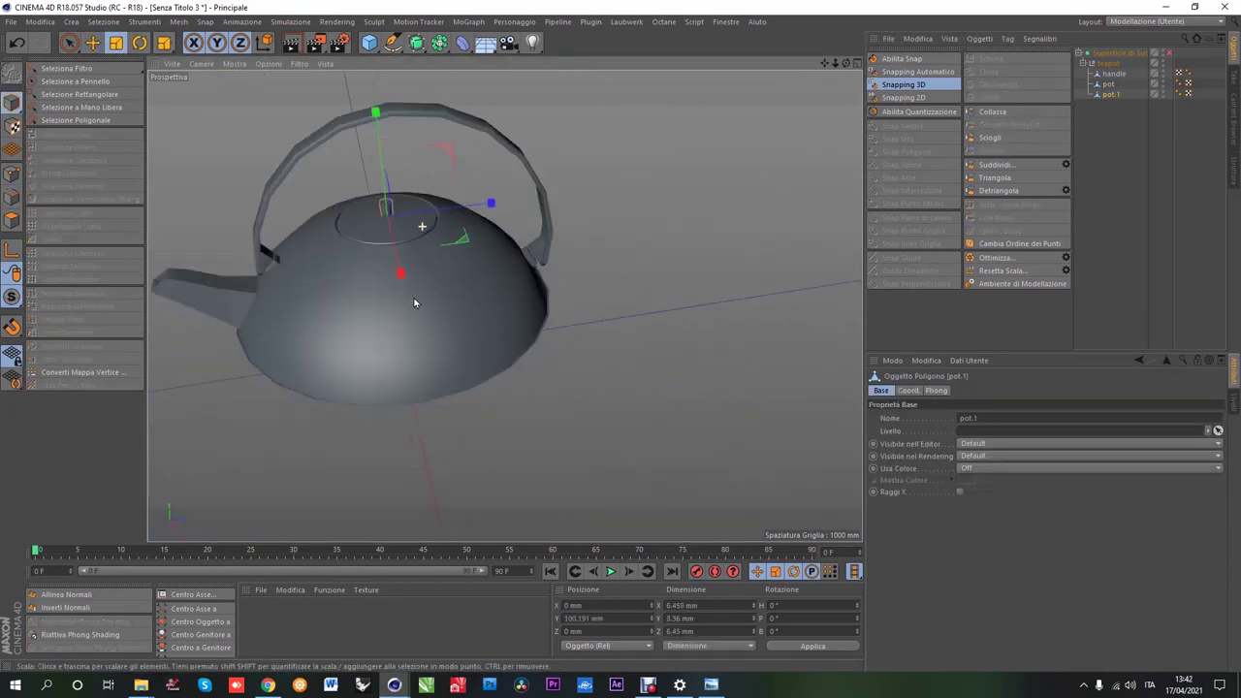
scroll(427, 291, up, 5)
scroll(437, 291, down, 3)
scroll(447, 290, down, 2)
scroll(447, 290, up, 2)
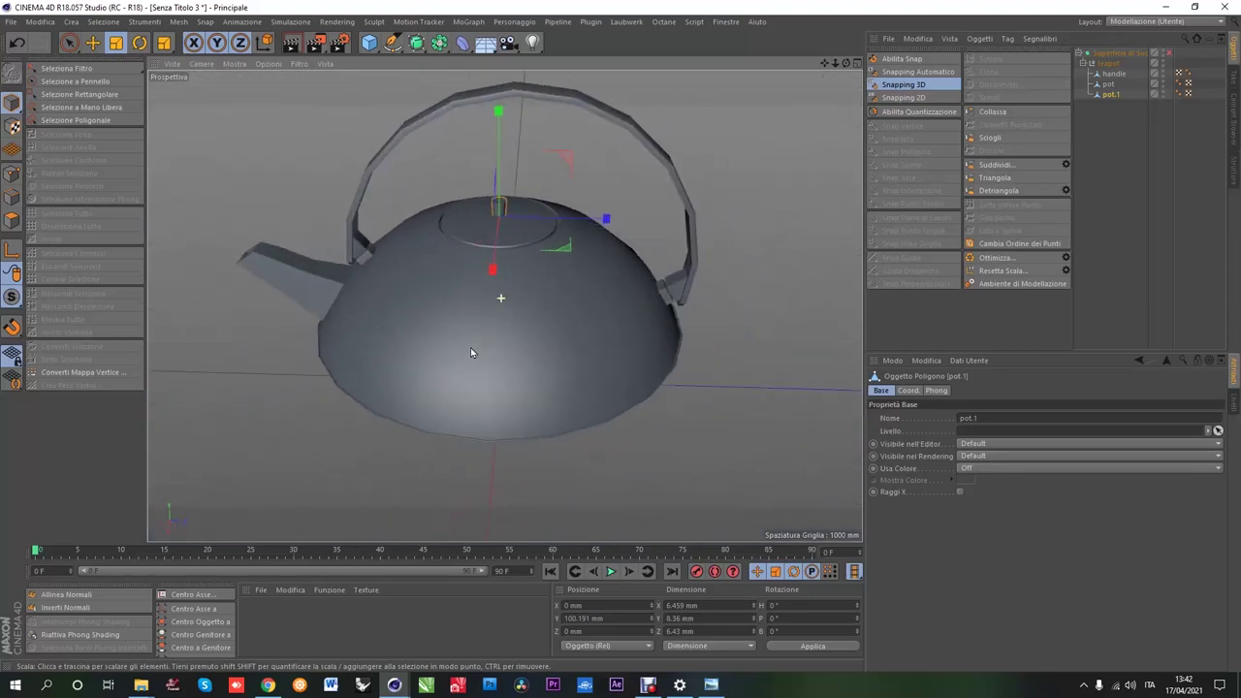
scroll(470, 347, up, 4)
Step: Bevel the knob's top face with Smussa at Suddivisione 1 and return to Model mode
click(13, 220)
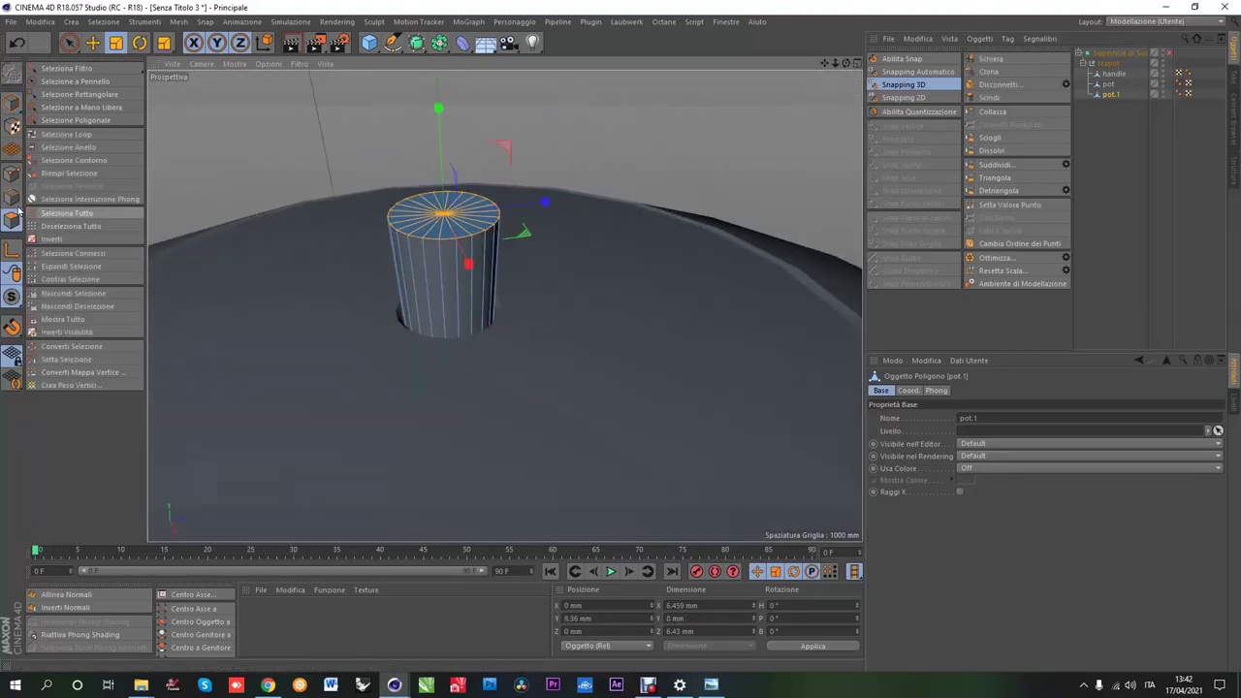
click(443, 213)
right_click(434, 242)
click(622, 343)
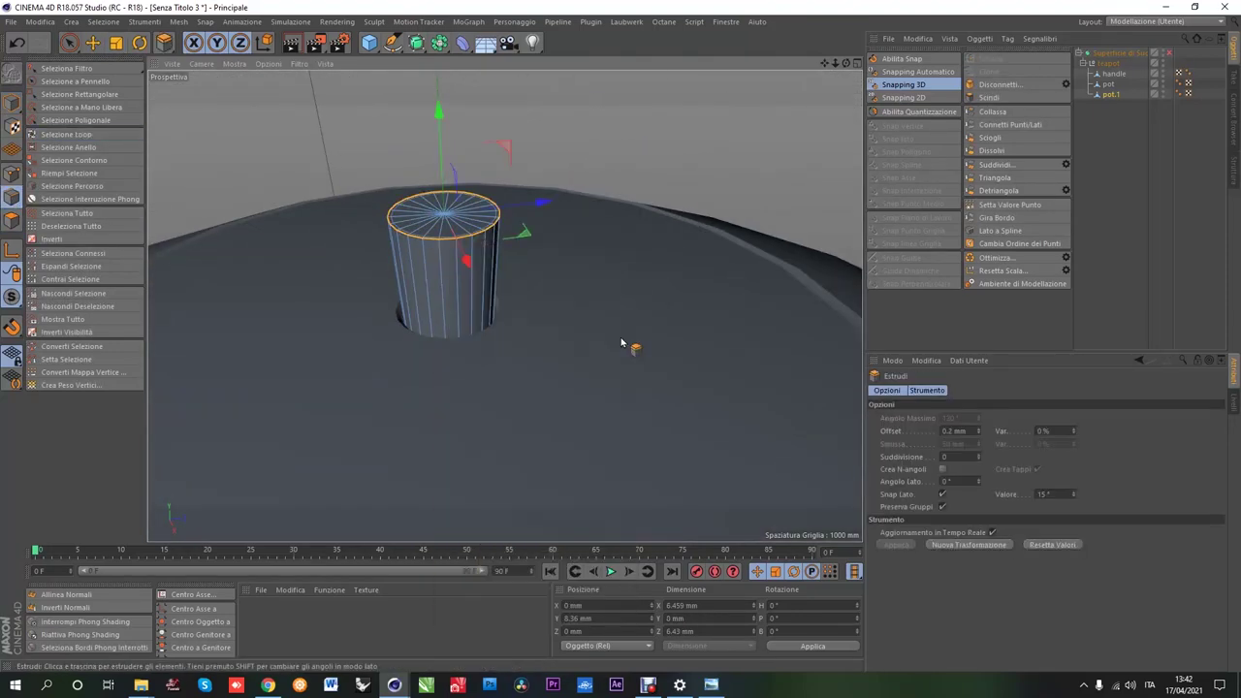
right_click(283, 266)
click(319, 407)
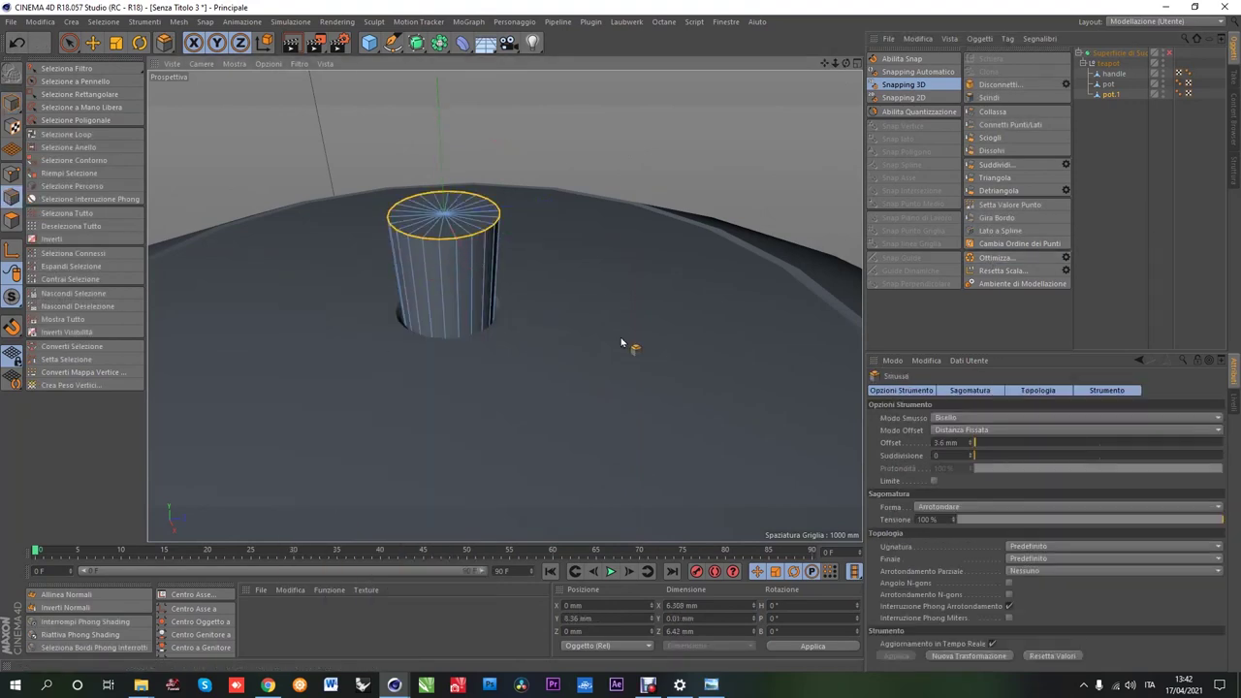
click(970, 452)
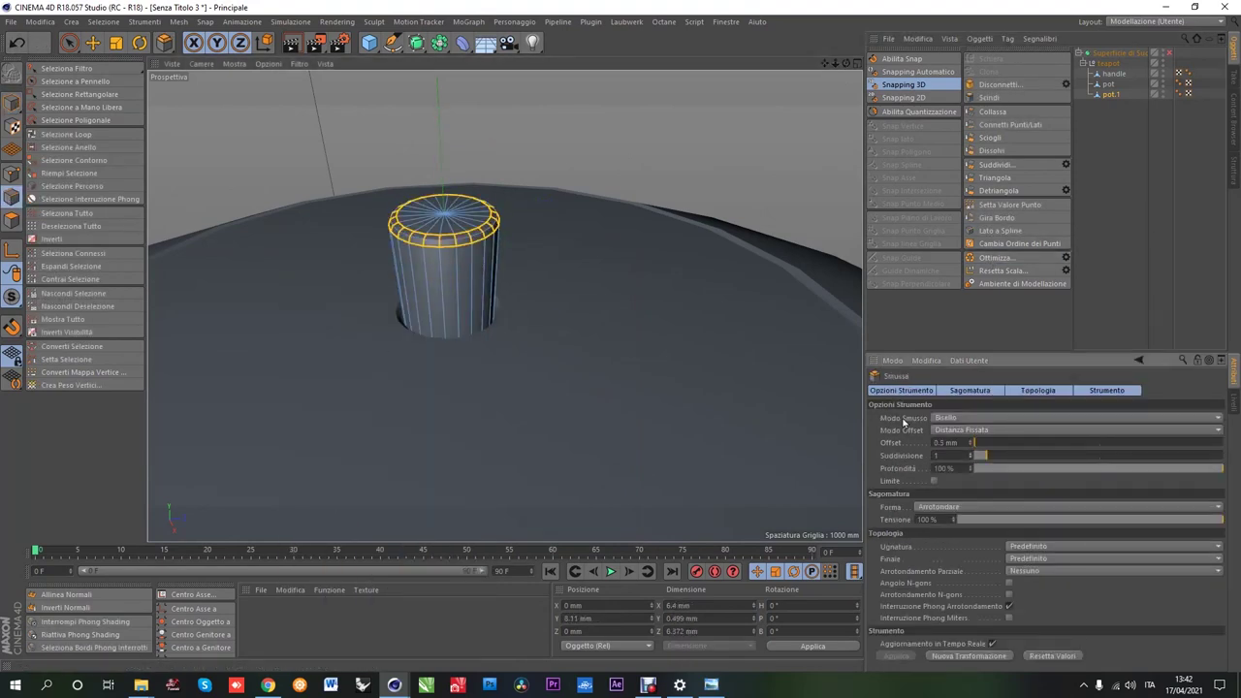
click(11, 101)
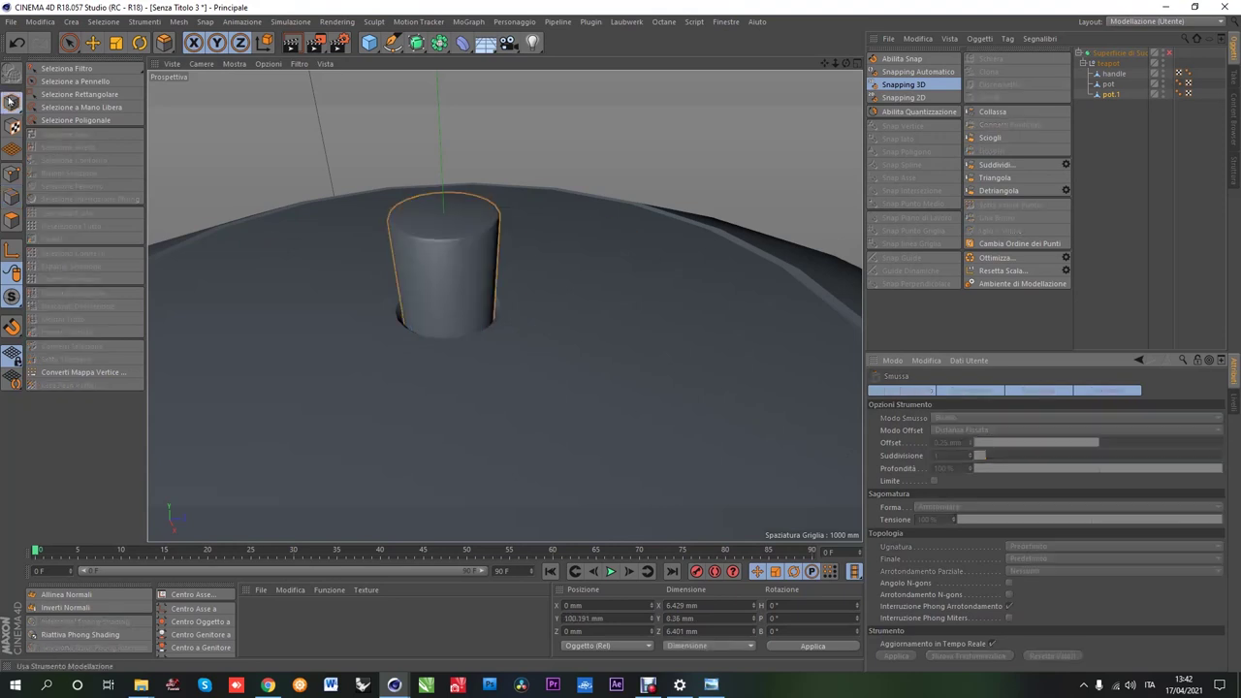
Step: Enable the Subdivision Surface and delete the knob's selected bottom polygons
click(1169, 53)
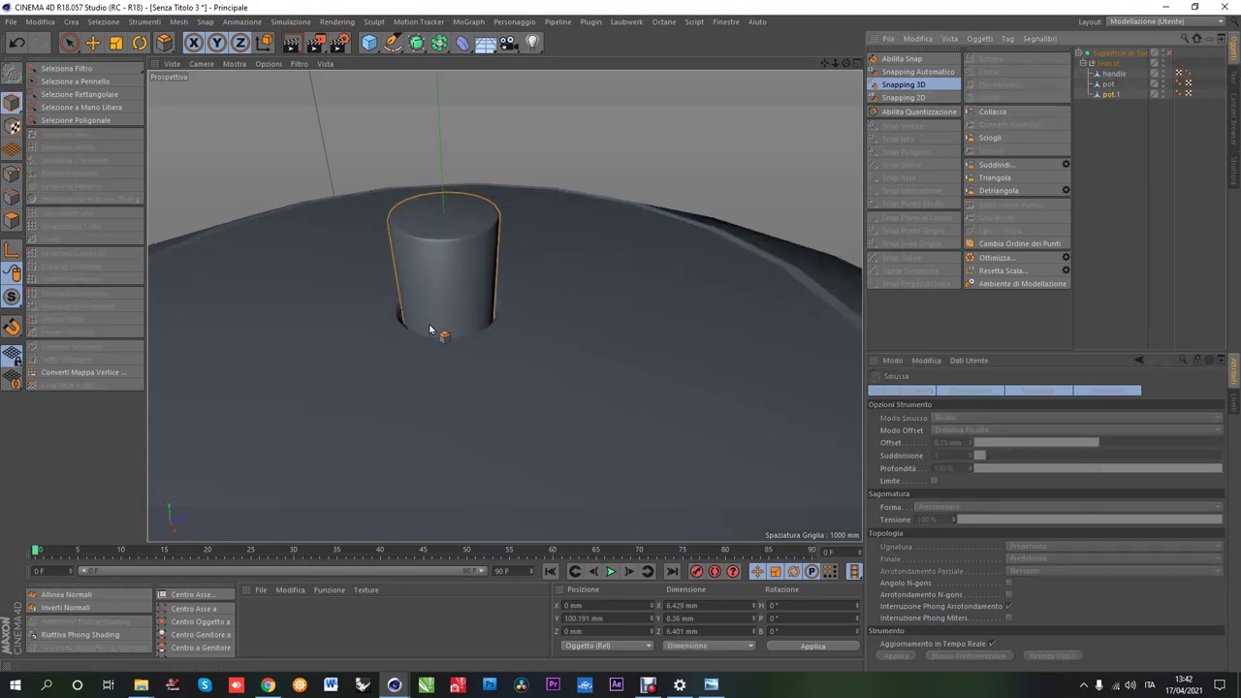
alt+drag(429, 330, 456, 243)
key(ctrl+z)
key(ctrl+z)
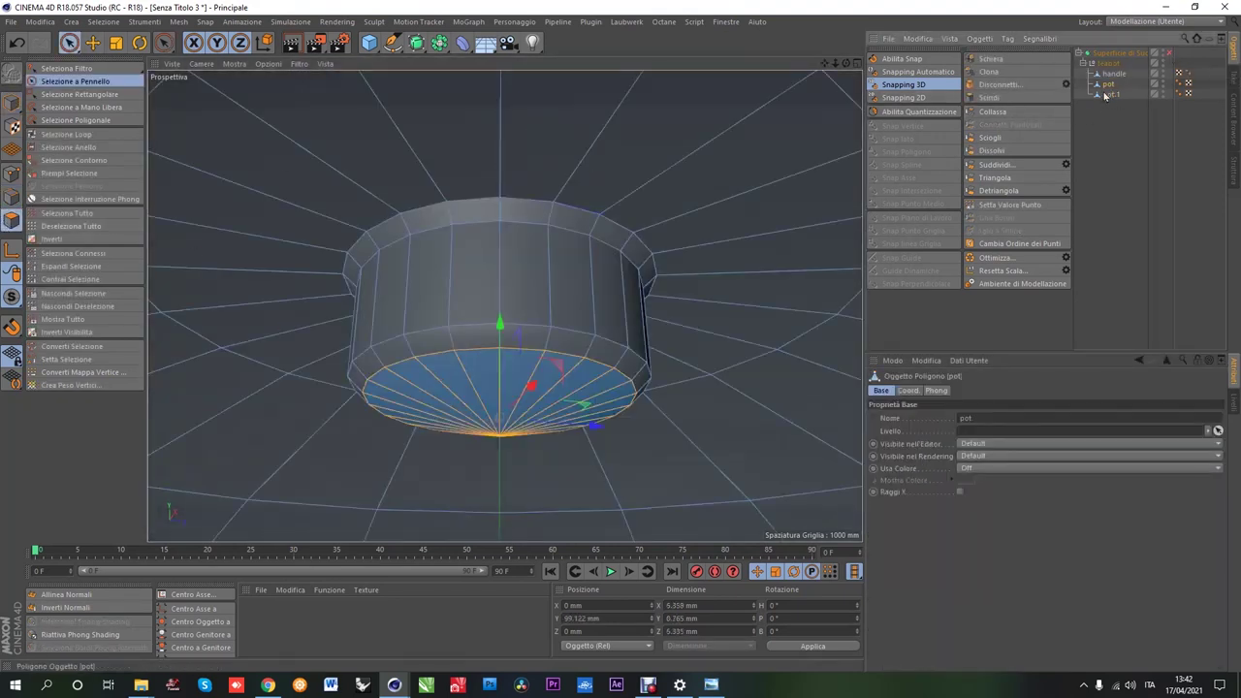
key(Delete)
click(65, 134)
mouse_move(471, 363)
alt+mouse_down()
mouse_move(465, 407)
mouse_move(511, 235)
alt+mouse_up()
scroll(511, 236, down, 3)
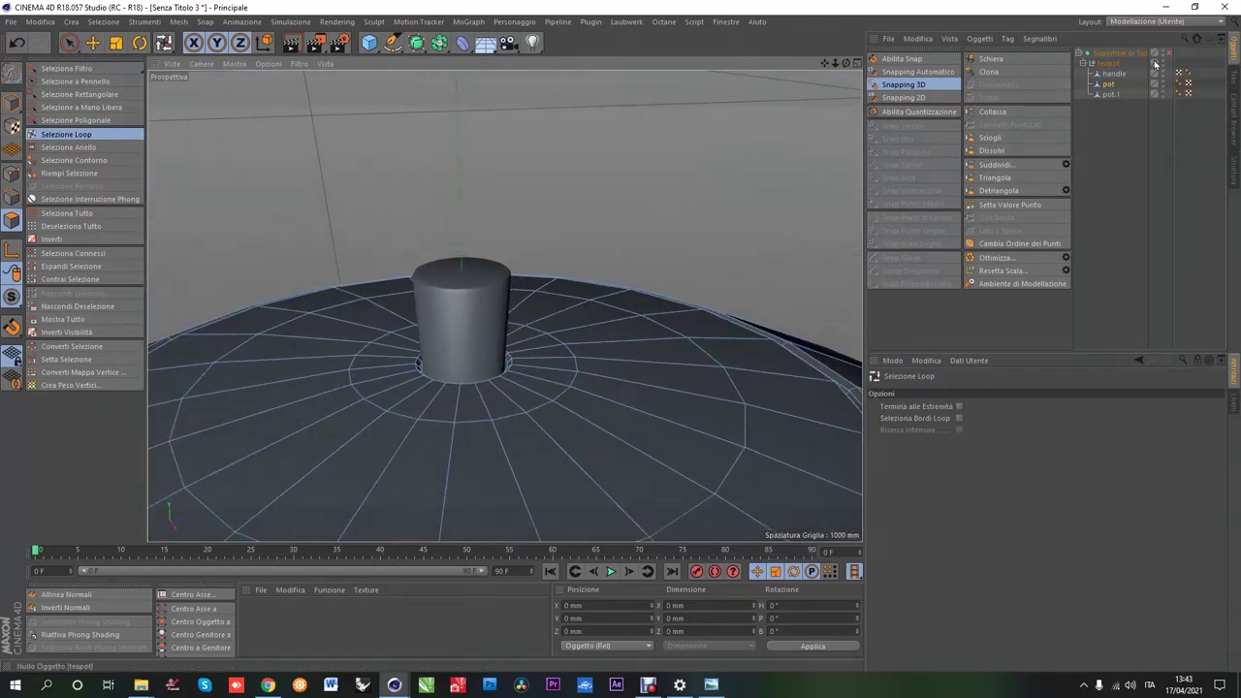
scroll(454, 340, down, 2)
key(e)
mouse_move(455, 339)
alt+mouse_down()
mouse_move(465, 332)
mouse_move(455, 280)
alt+mouse_up()
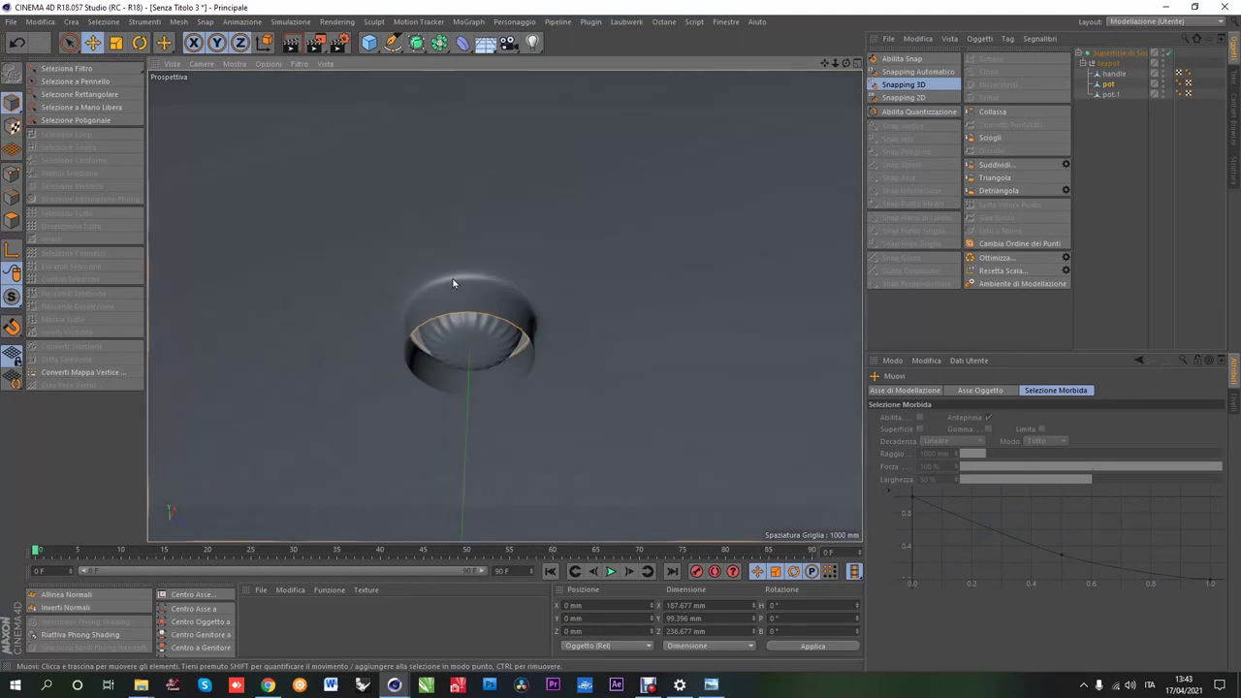
scroll(454, 280, up, 3)
click(17, 44)
click(1111, 95)
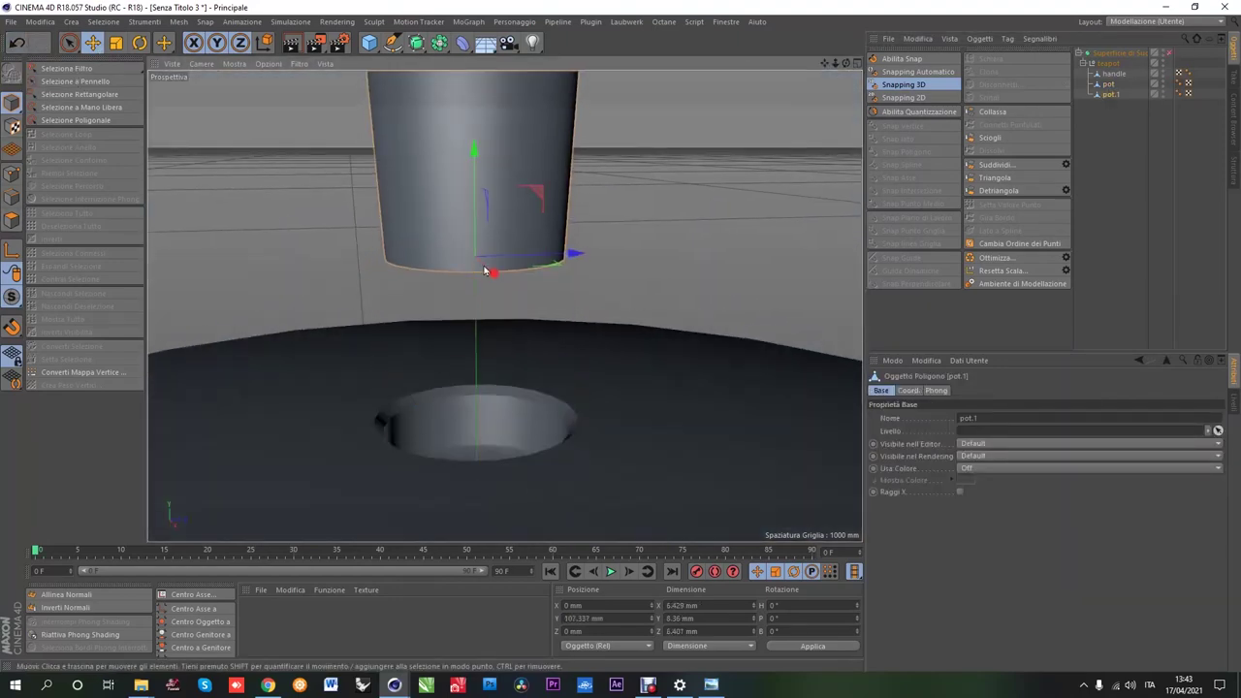
click(11, 222)
key(9)
click(464, 296)
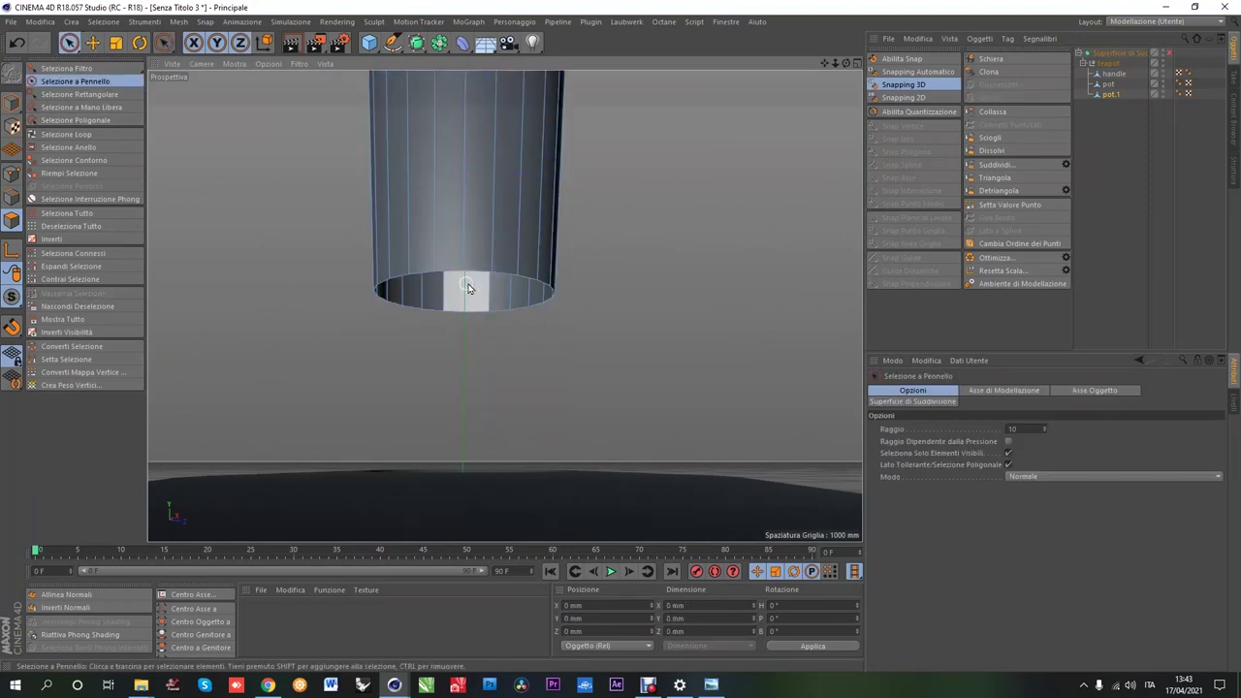
click(1111, 95)
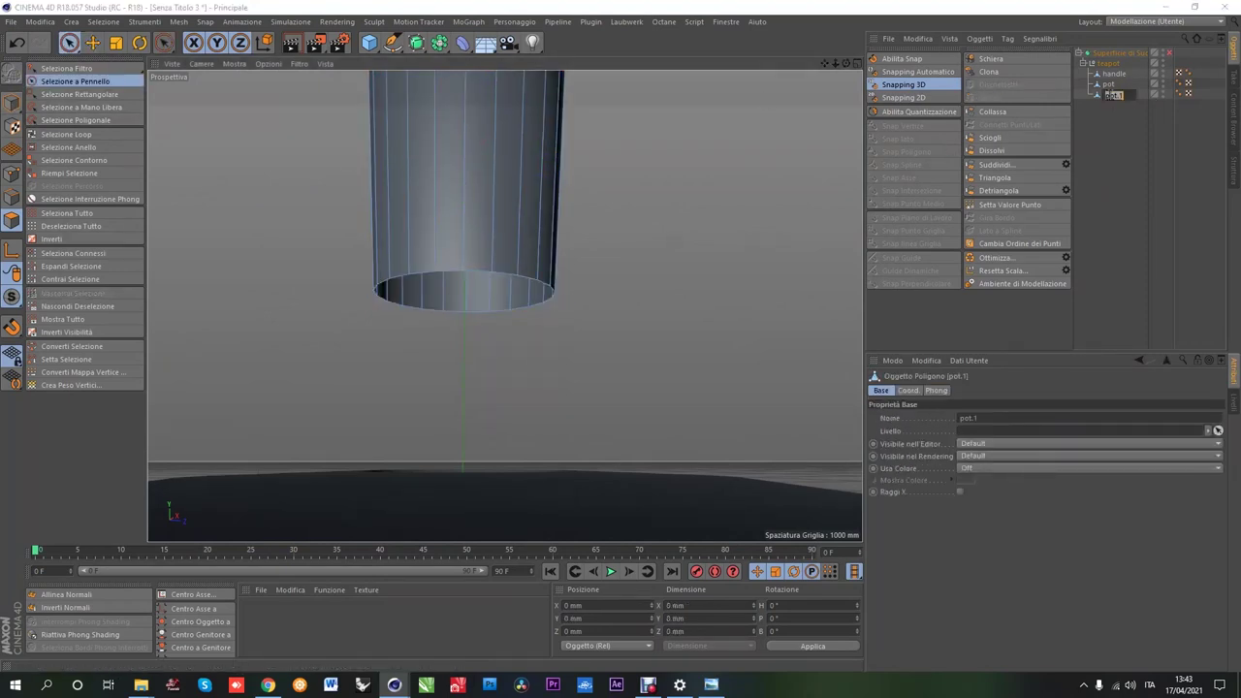
text(cap)
click(11, 104)
key(e)
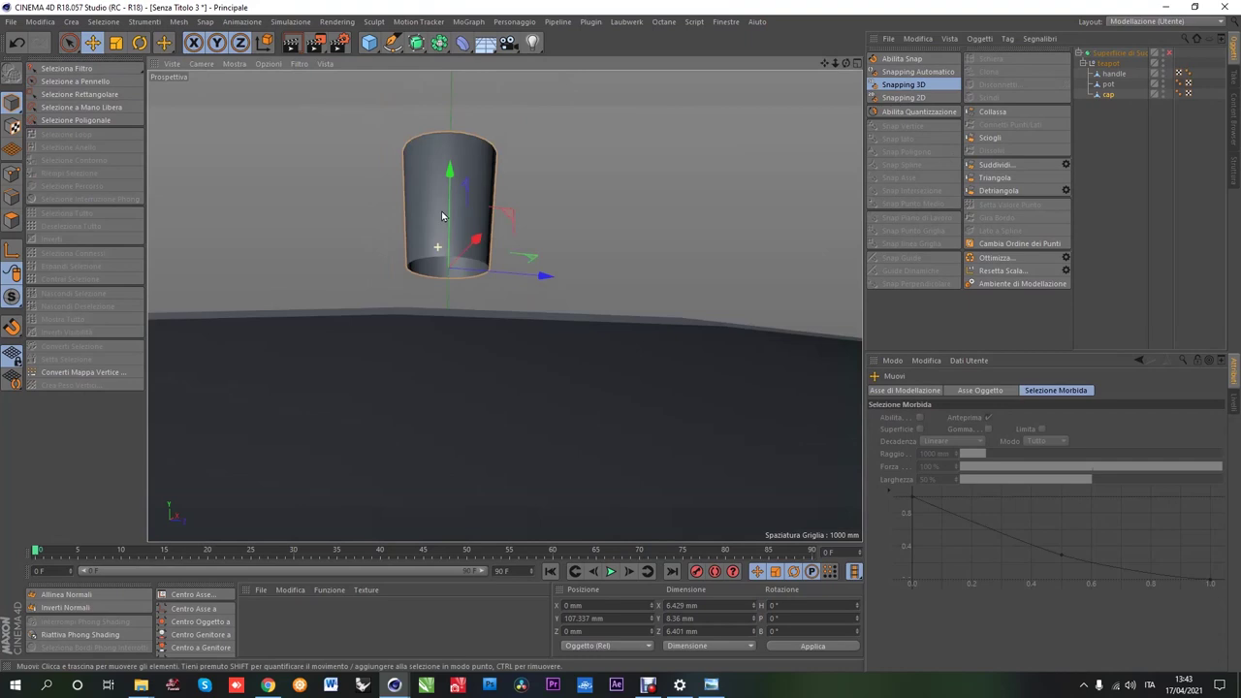
scroll(455, 228, up, 2)
alt+drag(439, 272, 415, 401)
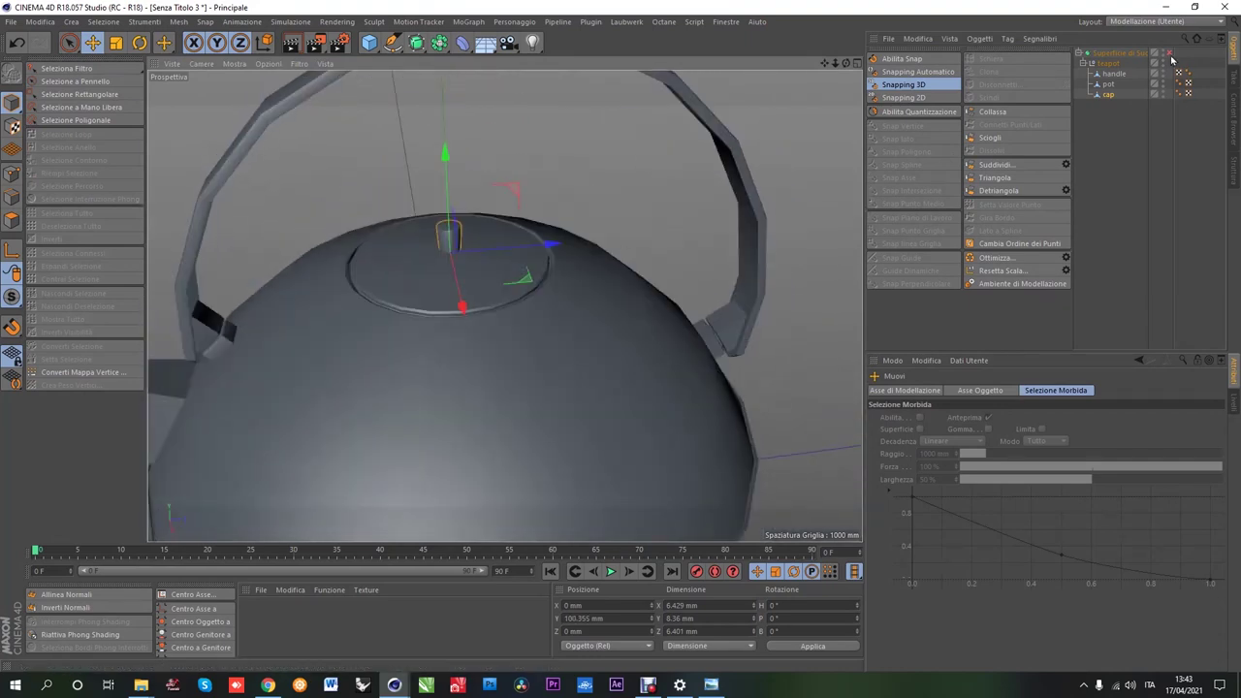
scroll(506, 220, up, 3)
alt+drag(506, 220, 523, 218)
scroll(573, 243, up, 3)
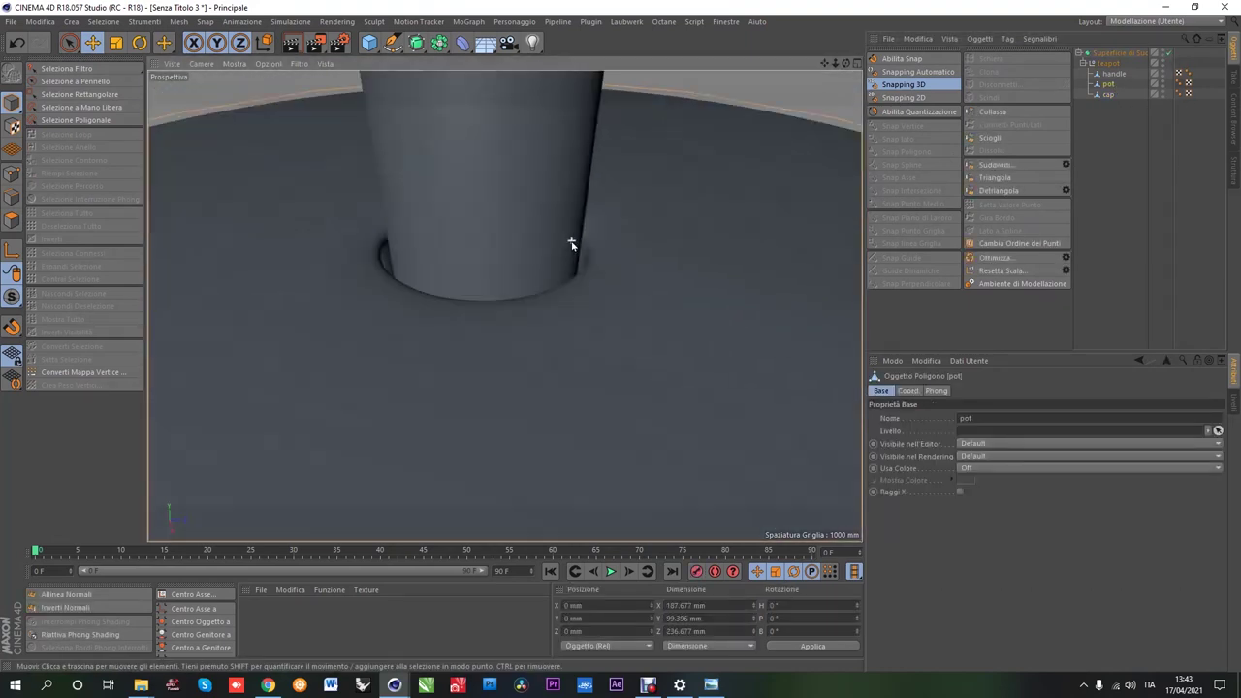
scroll(512, 326, up, 2)
click(1104, 85)
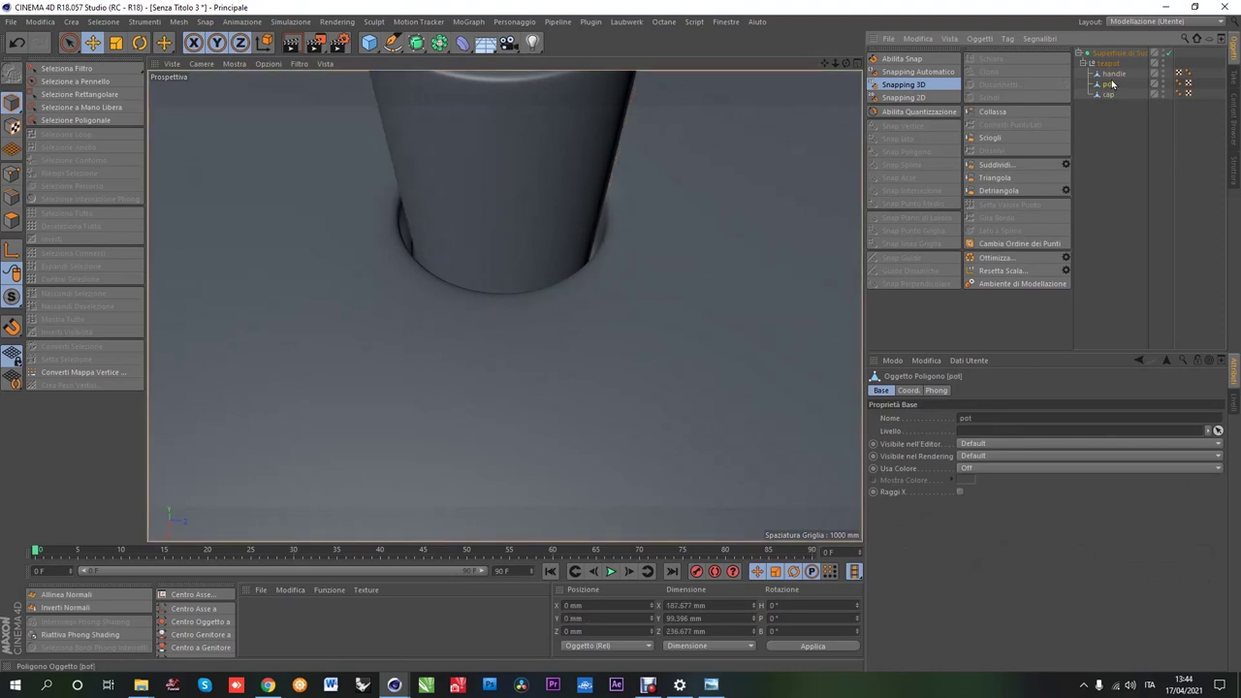
key(o)
scroll(478, 302, up, 3)
scroll(477, 302, up, 3)
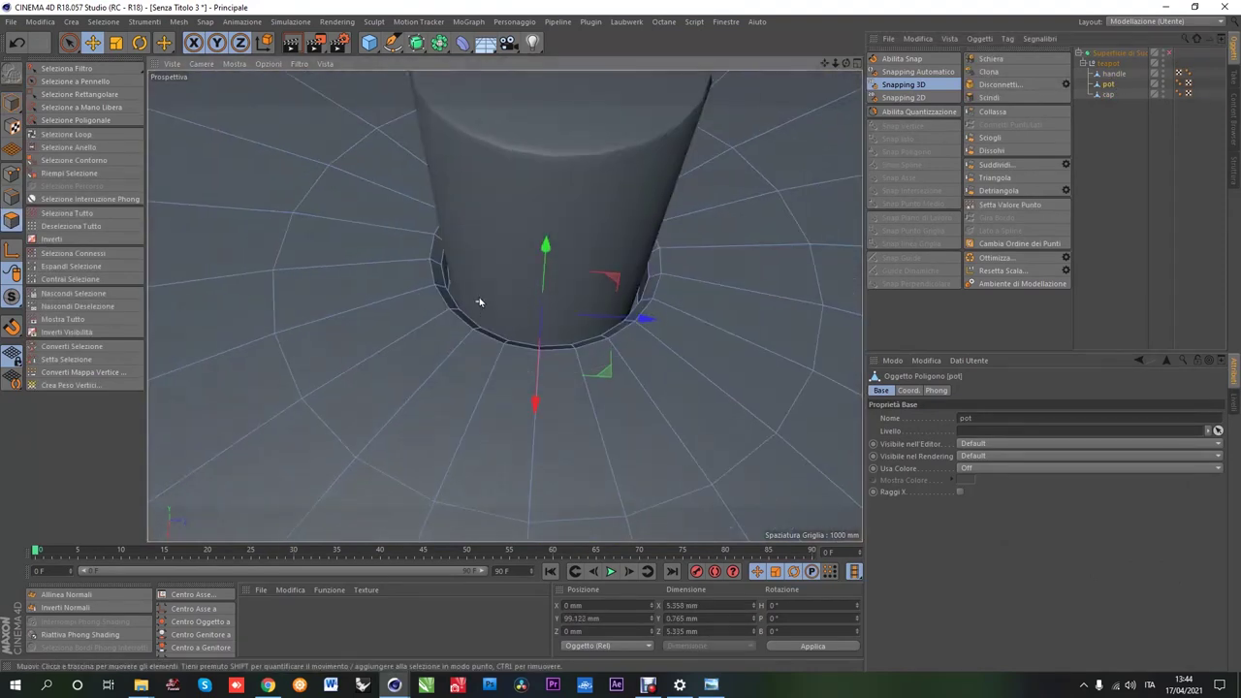
scroll(485, 290, down, 4)
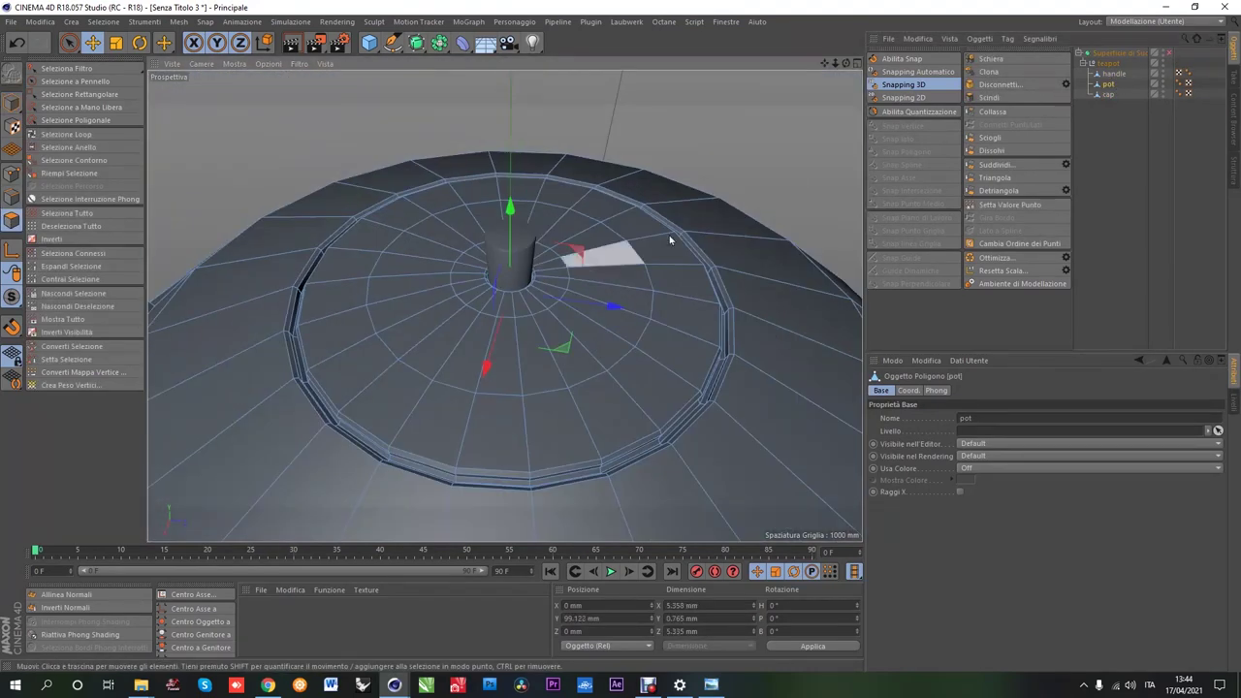
scroll(668, 239, down, 2)
scroll(582, 291, down, 2)
scroll(449, 351, down, 5)
mouse_move(449, 351)
alt+mouse_down()
mouse_move(455, 318)
mouse_move(564, 266)
mouse_move(507, 213)
mouse_move(430, 338)
alt+mouse_up()
scroll(455, 318, up, 5)
scroll(508, 217, up, 3)
scroll(430, 338, up, 4)
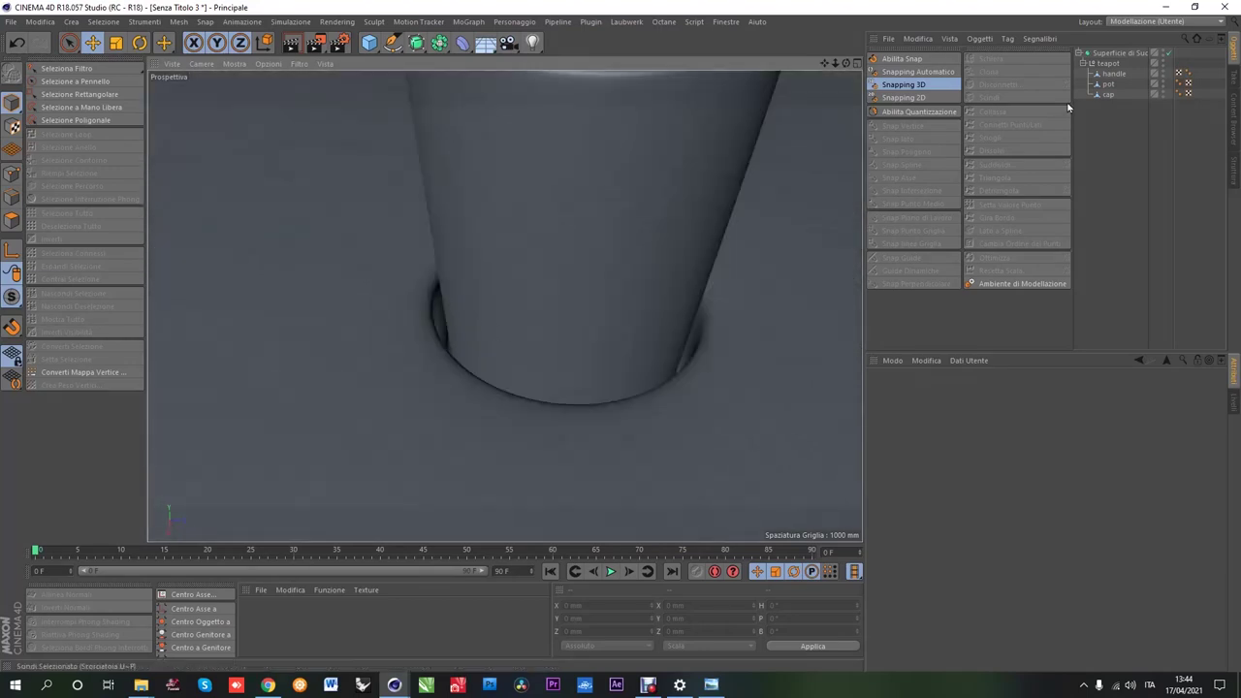
click(1108, 83)
key(k)
key(l)
scroll(285, 239, down, 2)
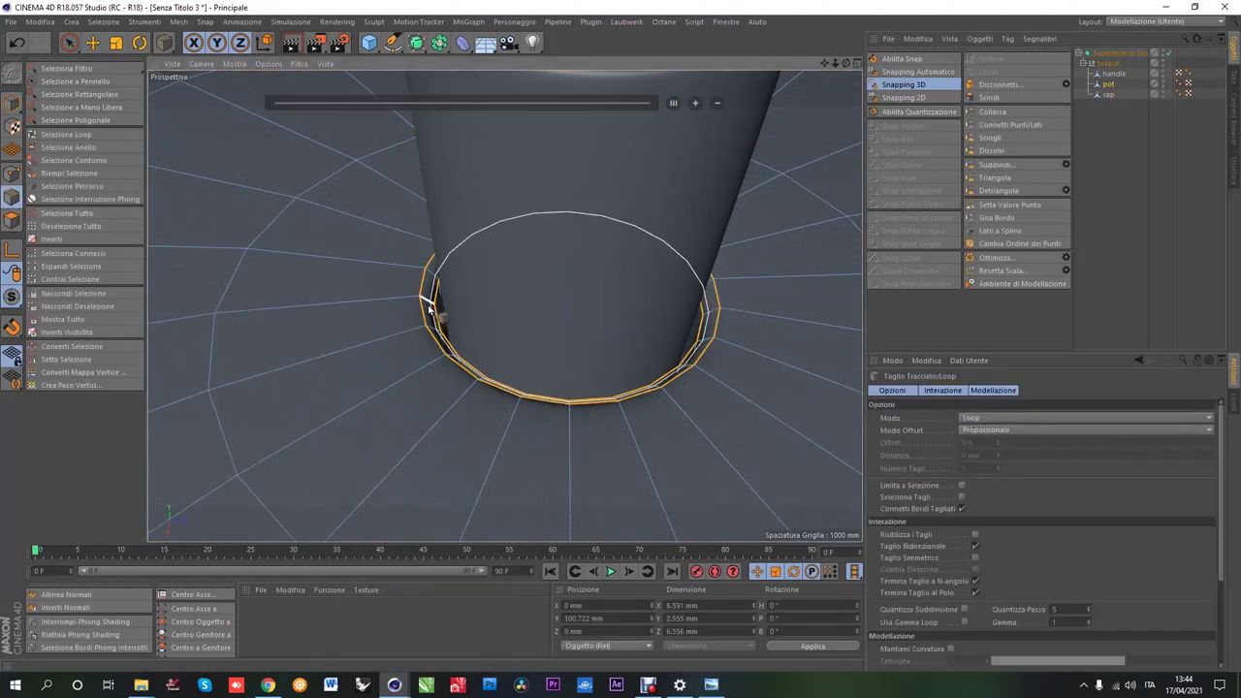
click(384, 303)
key(e)
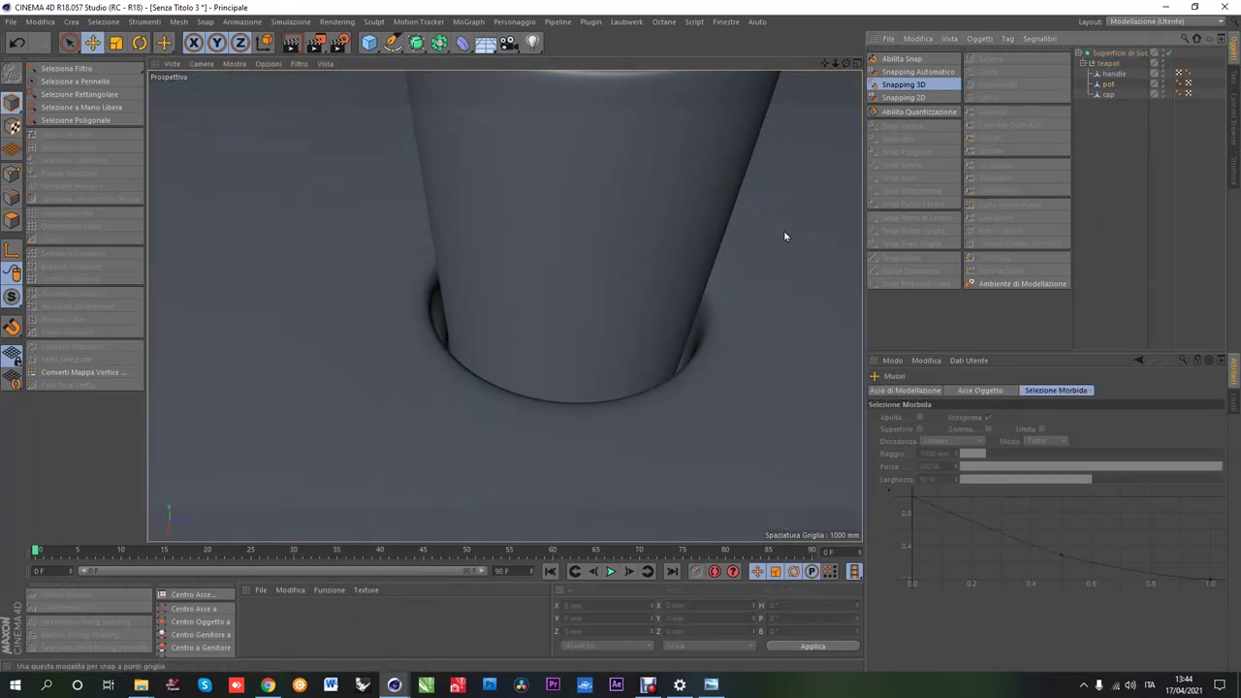
scroll(786, 236, down, 4)
alt+drag(485, 236, 508, 301)
scroll(508, 301, down, 3)
mouse_move(456, 407)
alt+mouse_down()
mouse_move(520, 360)
mouse_move(296, 361)
mouse_move(547, 349)
mouse_move(368, 278)
mouse_move(484, 368)
mouse_move(407, 338)
mouse_move(378, 368)
alt+mouse_up()
scroll(521, 359, down, 3)
scroll(198, 300, up, 3)
alt+drag(199, 300, 579, 383)
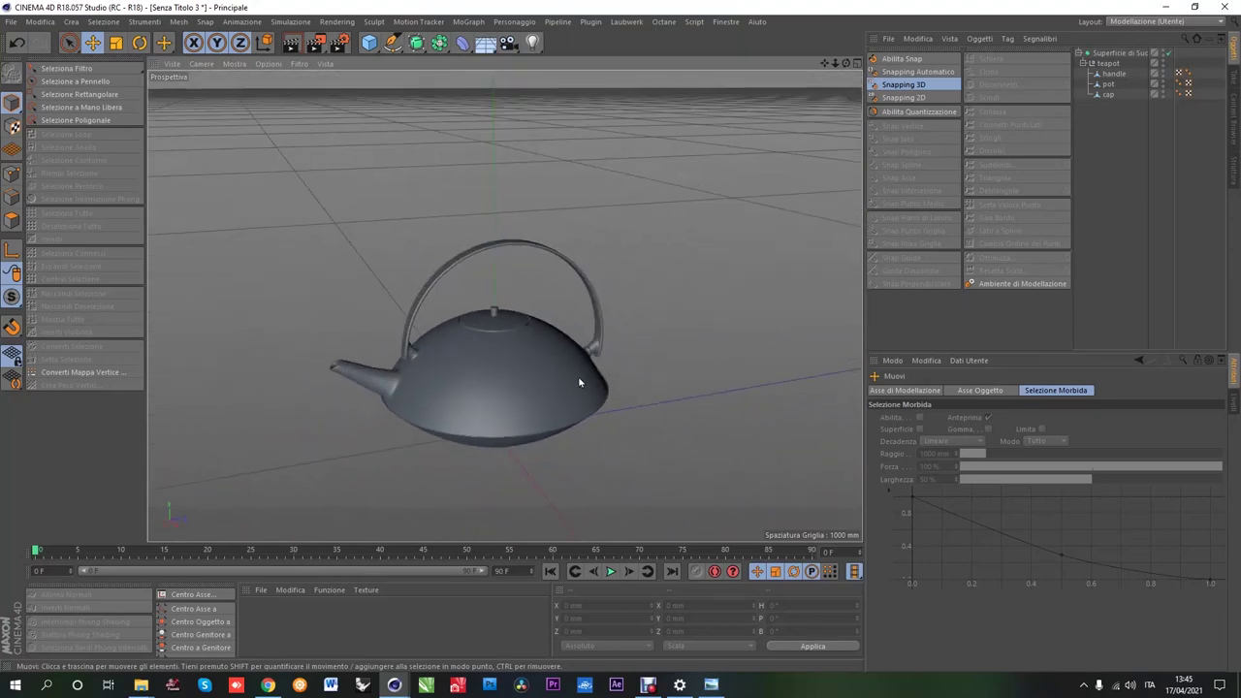
Step: Create an Octane Material with a C4doctane Checks texture in its Diffuse channel
scroll(539, 355, up, 3)
click(260, 590)
mouse_move(339, 496)
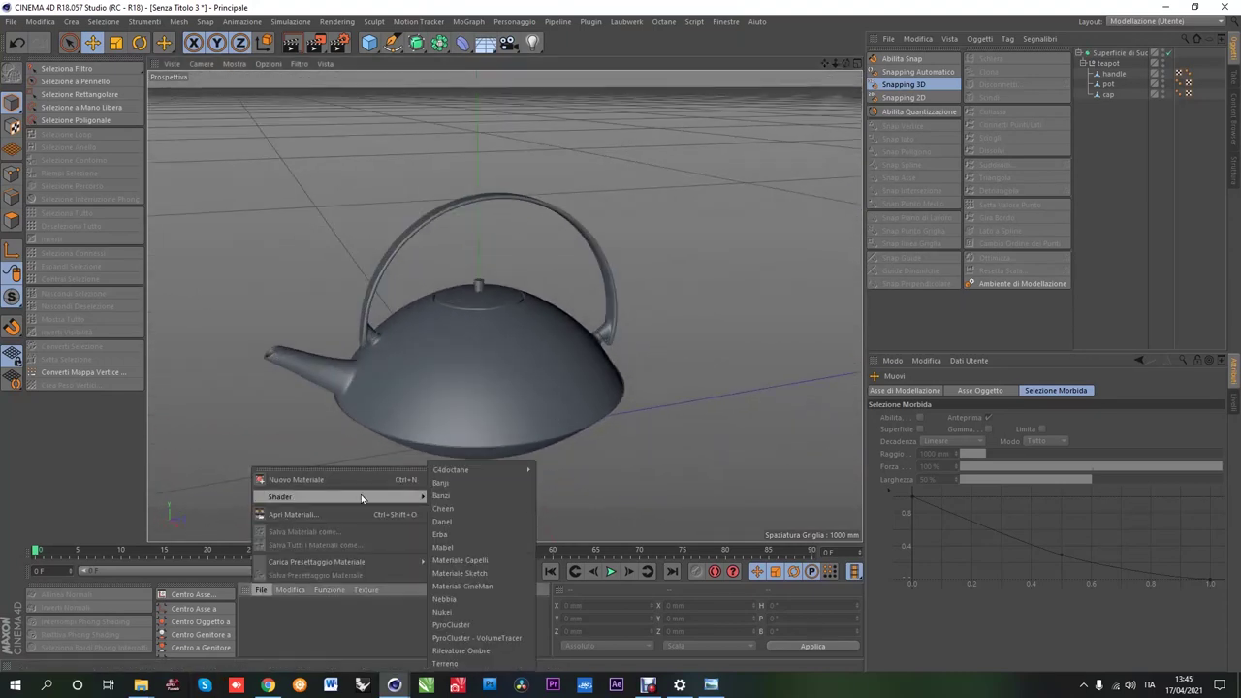
click(572, 483)
double_click(253, 611)
click(223, 303)
click(369, 214)
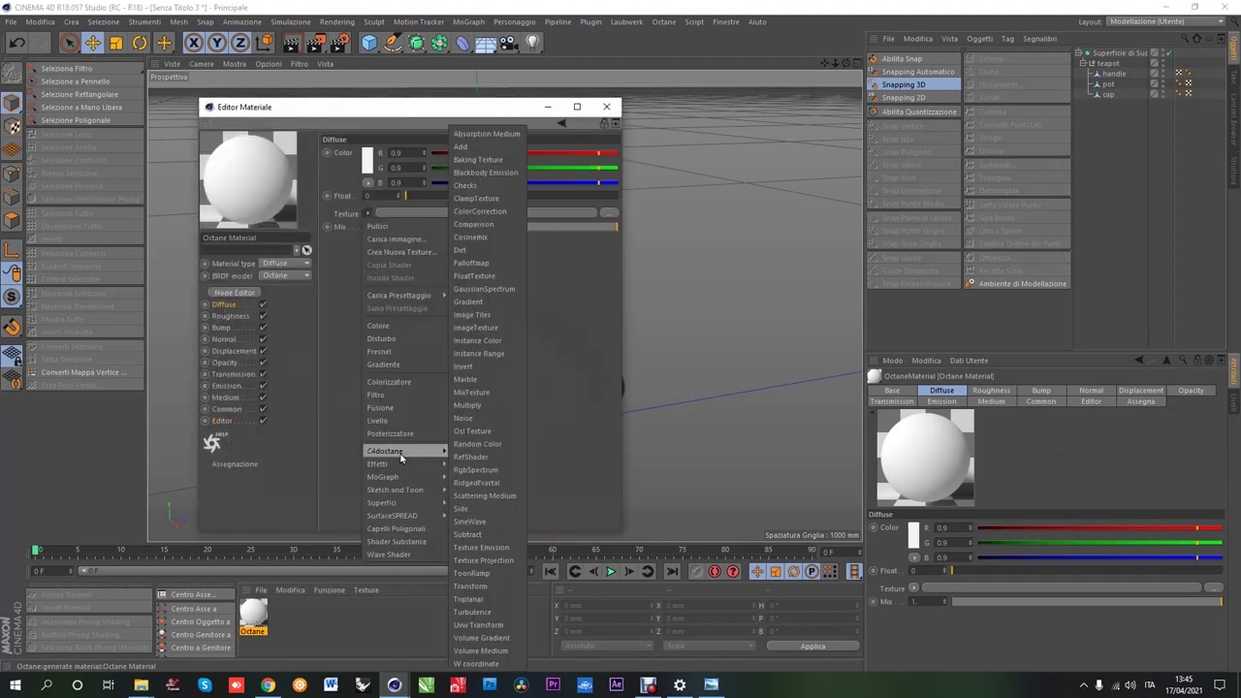
click(464, 185)
click(383, 232)
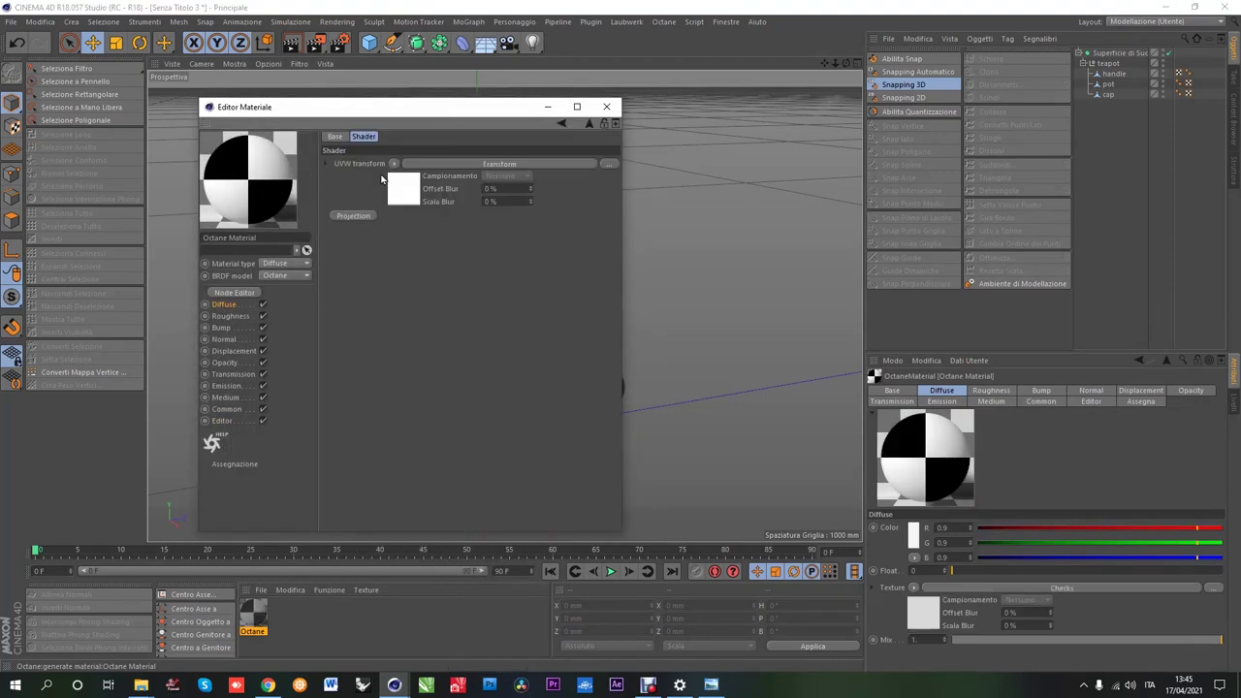
Step: Close the material editor and drag the checker material onto the handle
click(606, 105)
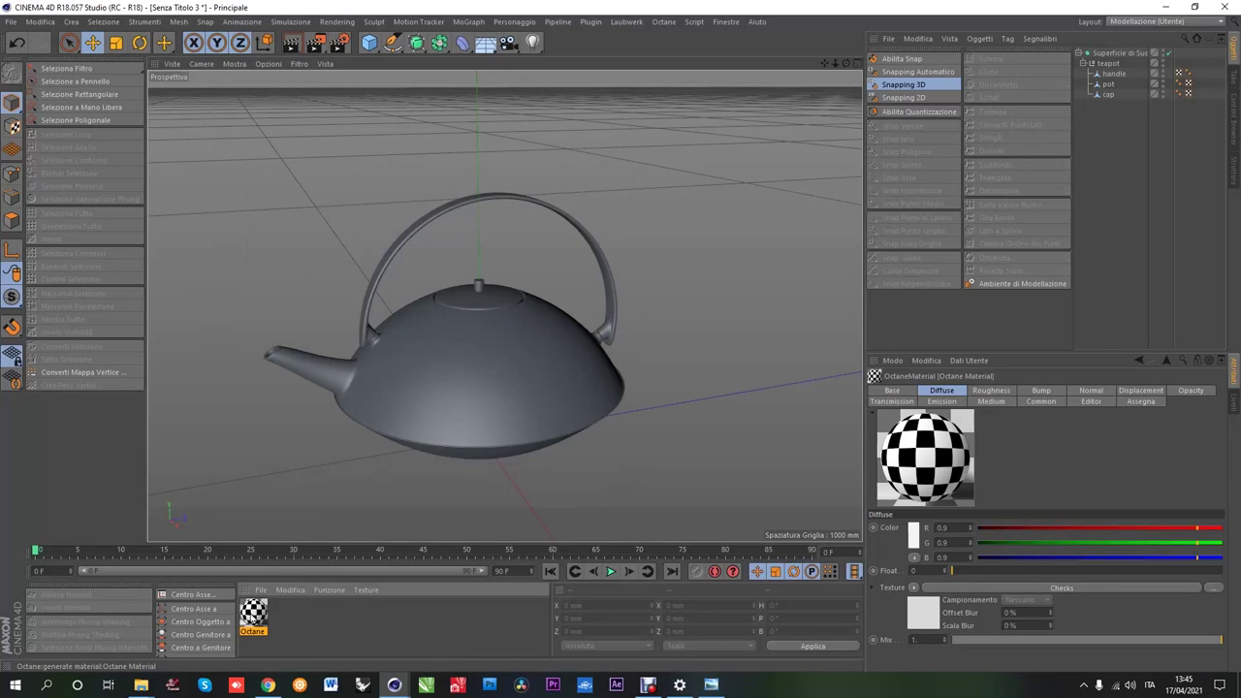
mouse_move(925, 455)
mouse_down()
mouse_move(407, 242)
mouse_move(547, 230)
mouse_move(299, 272)
mouse_move(338, 265)
mouse_up()
alt+right_drag(338, 264, 407, 264)
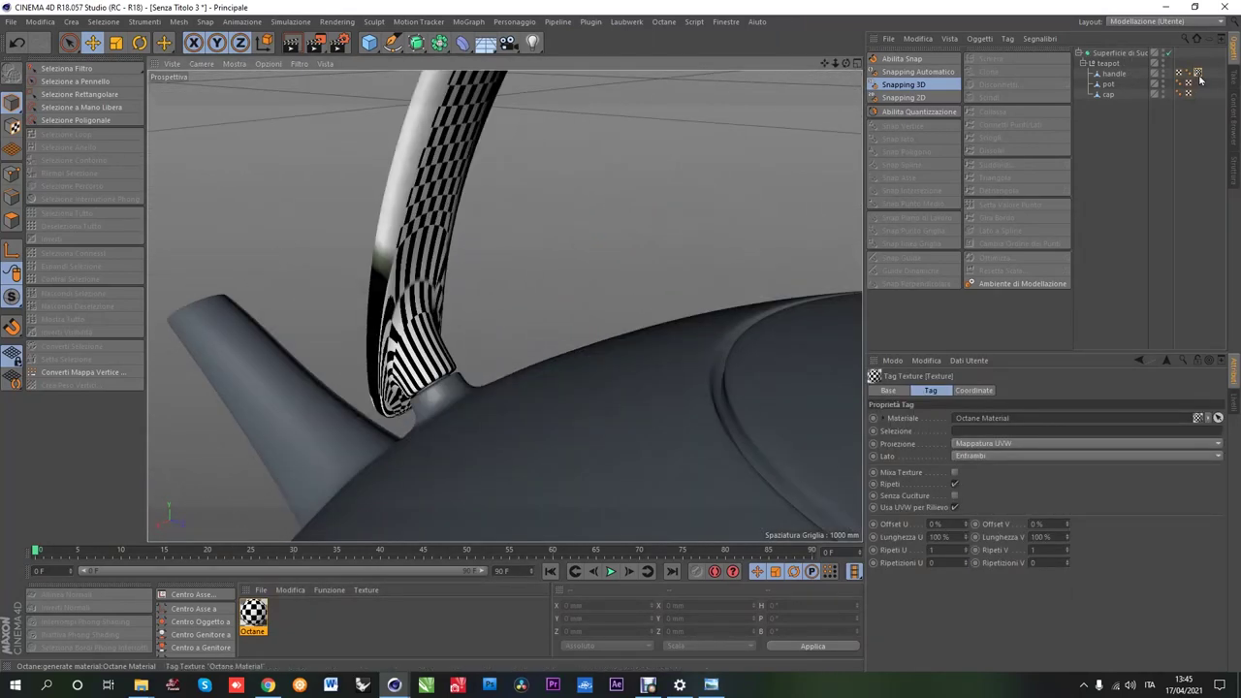
Step: Delete the handle's checker texture tag and loop-select an edge running along the handle
key(Delete)
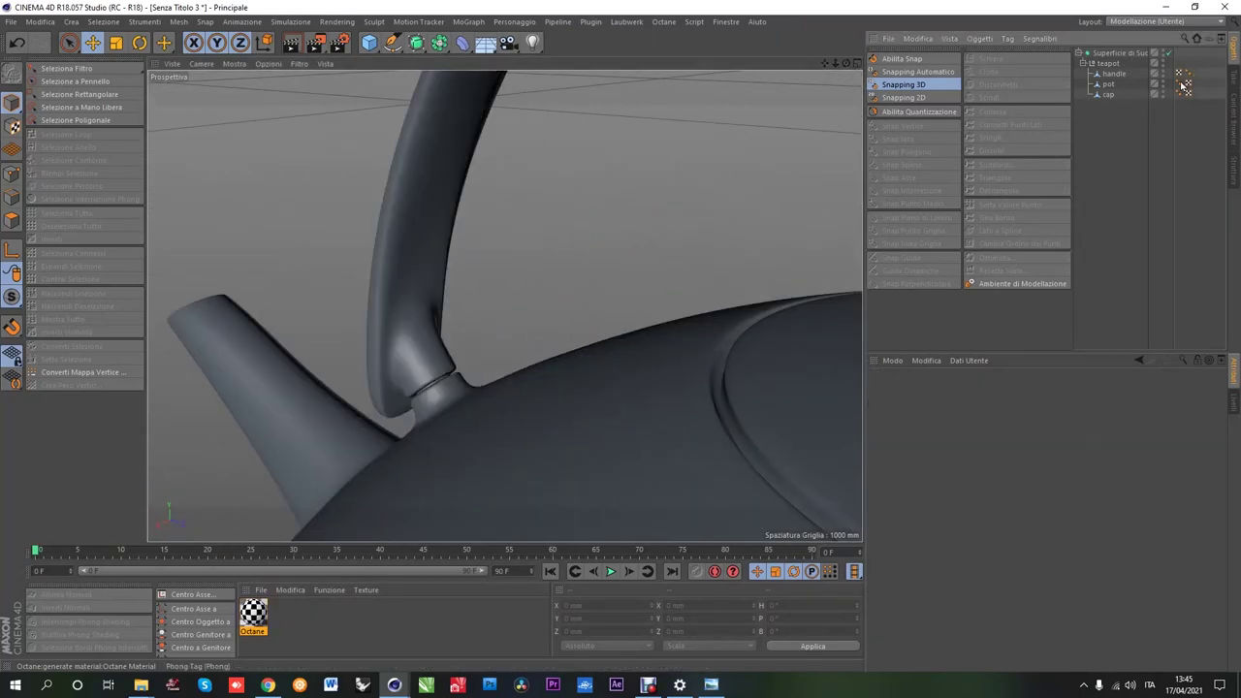
click(1112, 74)
click(64, 135)
mouse_move(417, 242)
alt+mouse_down()
mouse_move(437, 249)
mouse_move(352, 278)
mouse_move(346, 258)
mouse_move(429, 443)
mouse_move(466, 401)
mouse_move(435, 410)
mouse_move(455, 387)
alt+mouse_up()
mouse_move(467, 326)
alt+mouse_down()
mouse_move(476, 340)
mouse_move(612, 347)
alt+mouse_up()
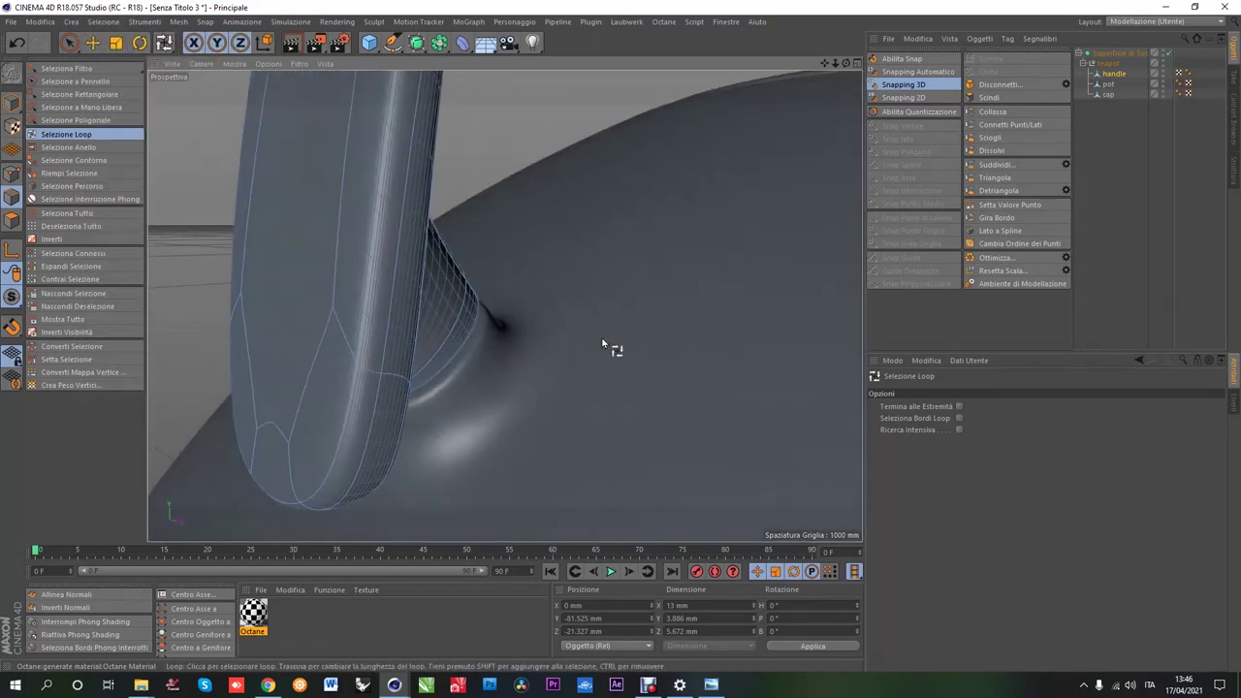
click(312, 470)
mouse_move(312, 470)
alt+mouse_down()
mouse_move(258, 436)
mouse_move(410, 452)
mouse_move(373, 417)
mouse_move(352, 443)
mouse_move(379, 393)
mouse_move(246, 484)
mouse_move(511, 269)
mouse_move(410, 332)
mouse_move(381, 255)
mouse_move(309, 390)
mouse_move(785, 290)
mouse_move(792, 310)
mouse_move(547, 310)
mouse_move(423, 265)
mouse_move(846, 221)
alt+mouse_up()
click(66, 216)
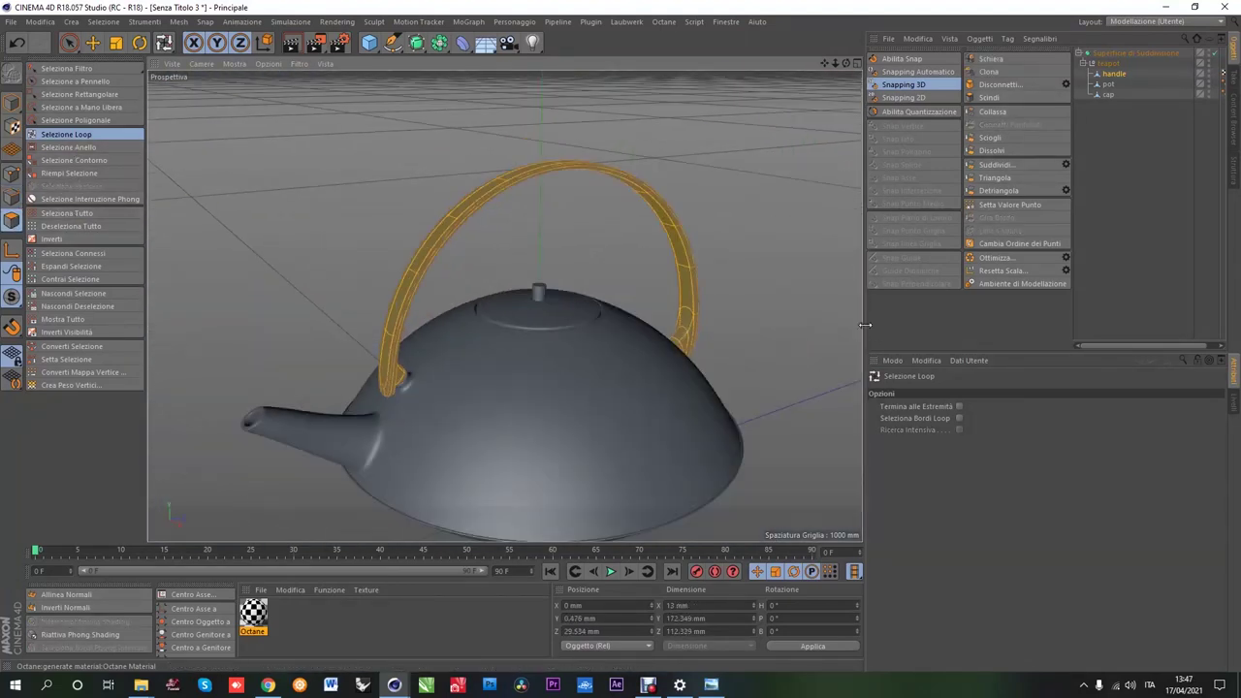
Step: Switch to the BP - UV Edit layout and edit the handle in UV Polygons mode
click(1178, 21)
click(1144, 64)
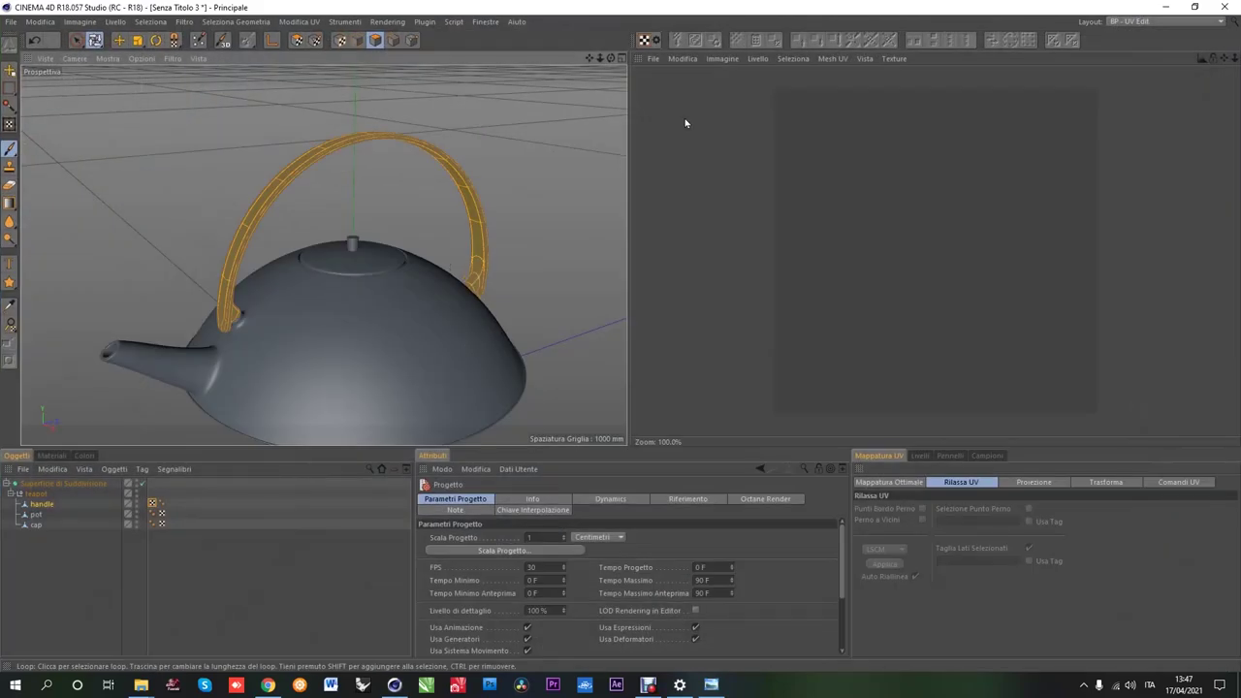
mouse_move(547, 279)
alt+mouse_down()
mouse_move(359, 290)
mouse_move(579, 406)
alt+mouse_up()
click(1177, 482)
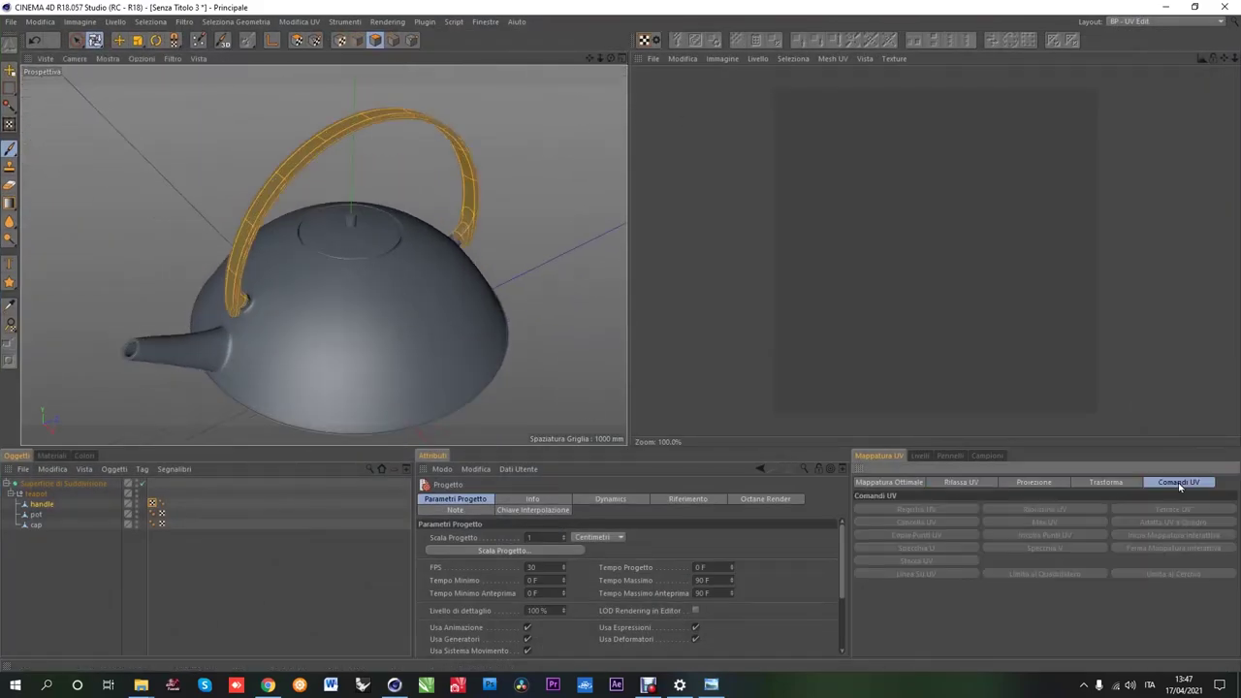
click(296, 39)
Step: Clear the handle UVs, project them Piatta, relax cutting selected edges, then return to Modelling
click(912, 521)
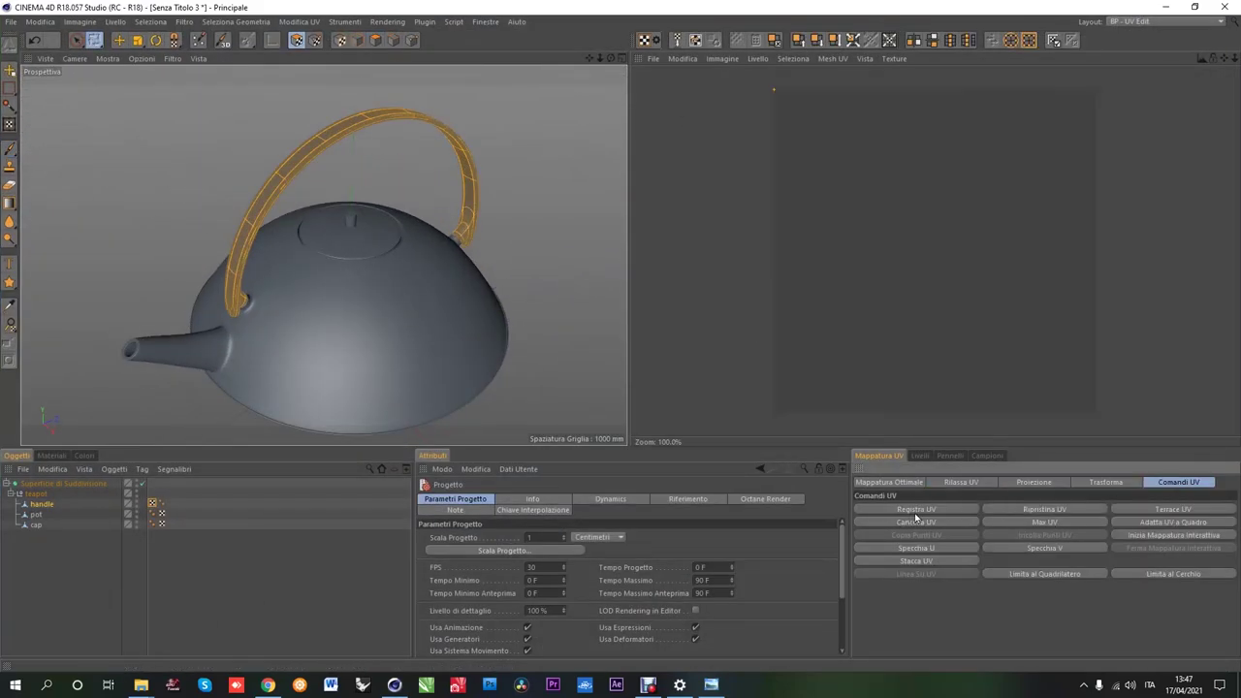
click(1033, 482)
click(1013, 510)
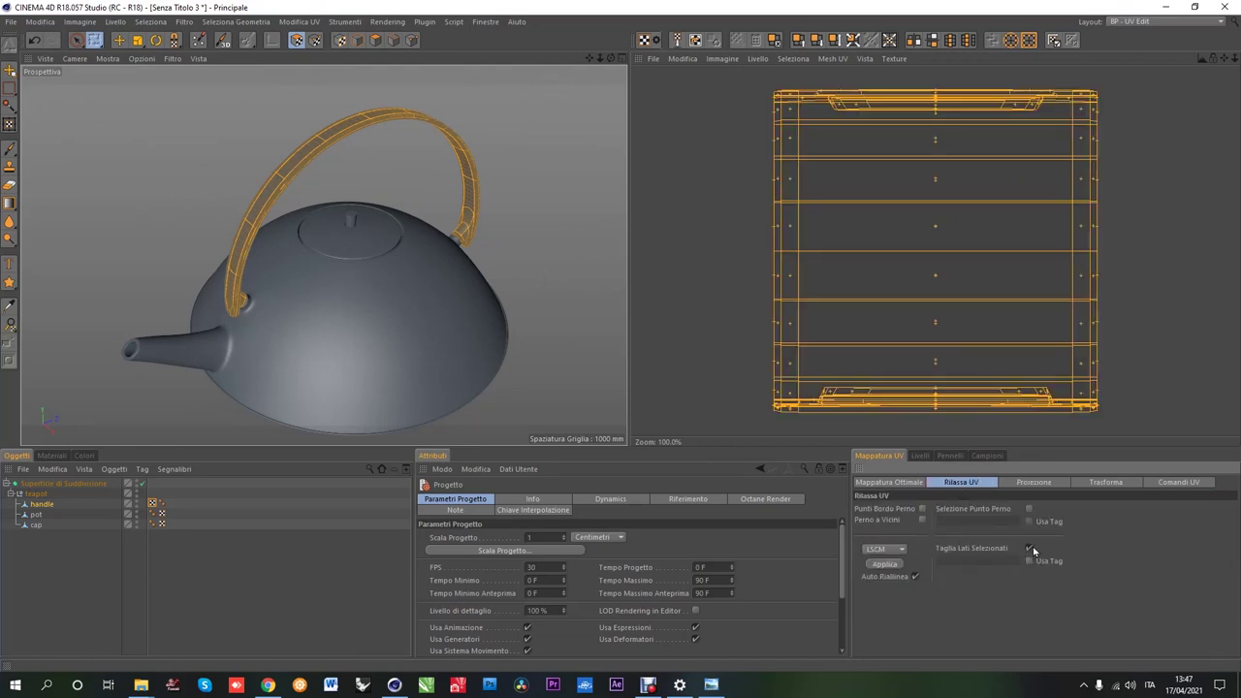
click(892, 568)
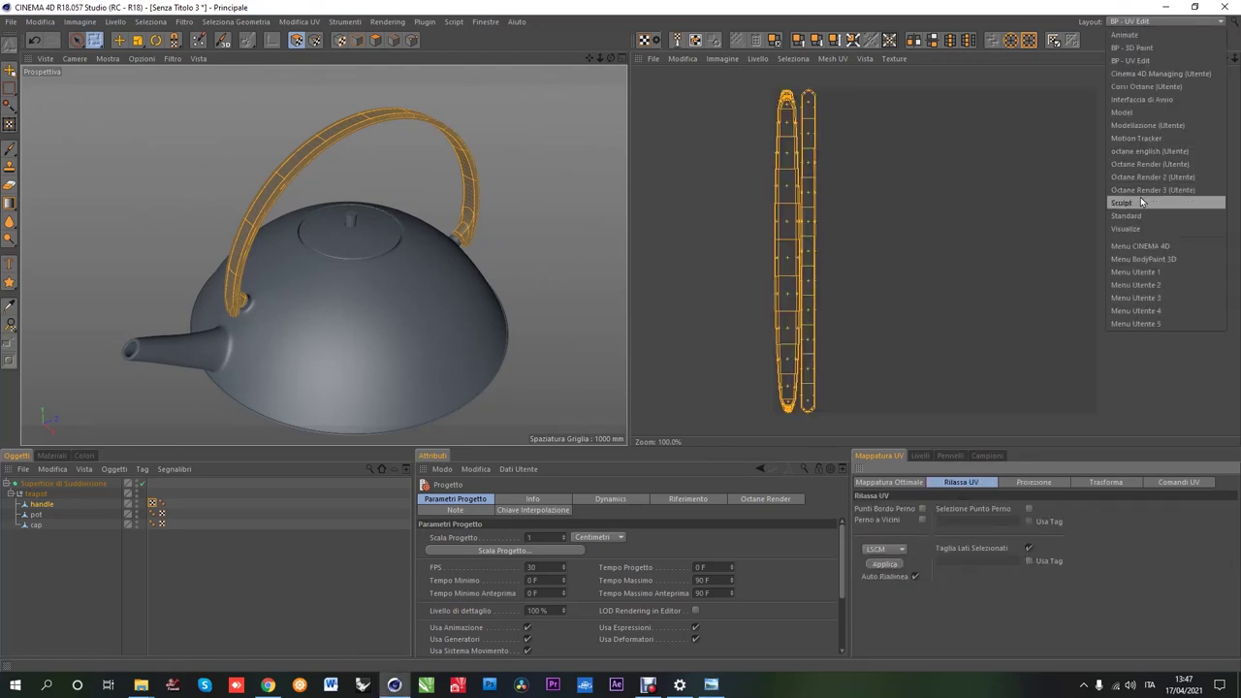
click(1146, 125)
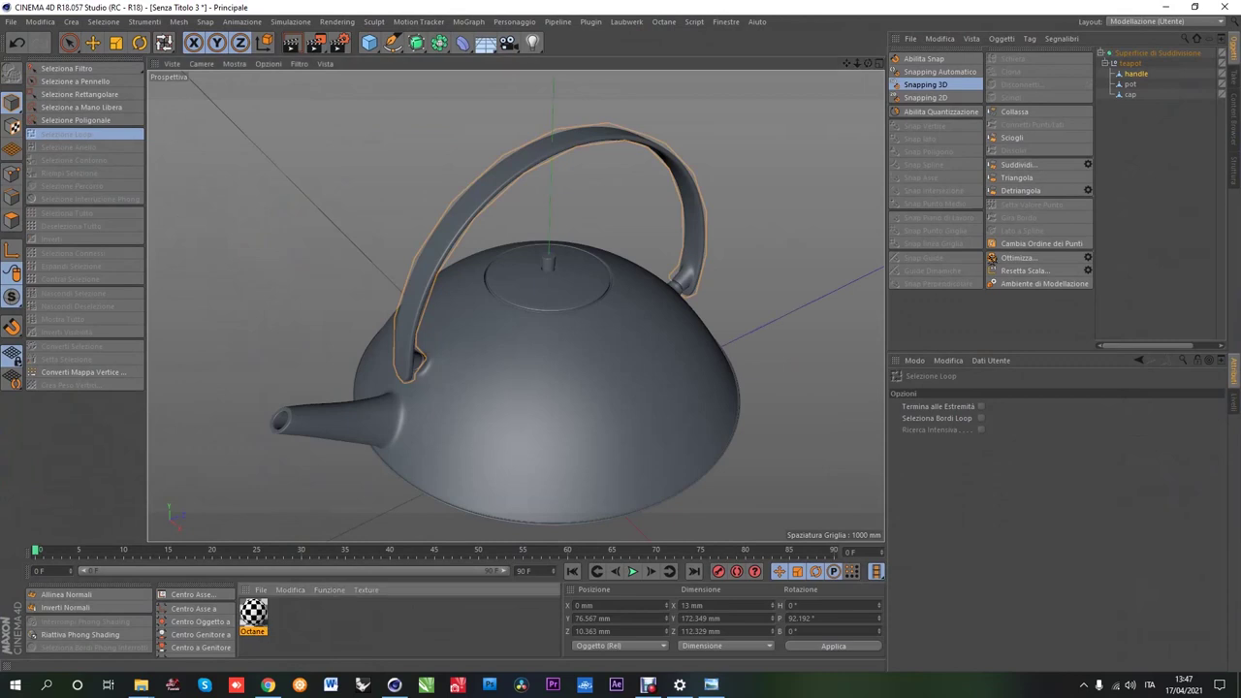
Step: Apply the Octane checker material to the handle and widen the side panels
drag(252, 613, 659, 209)
scroll(346, 258, up, 5)
scroll(407, 296, down, 3)
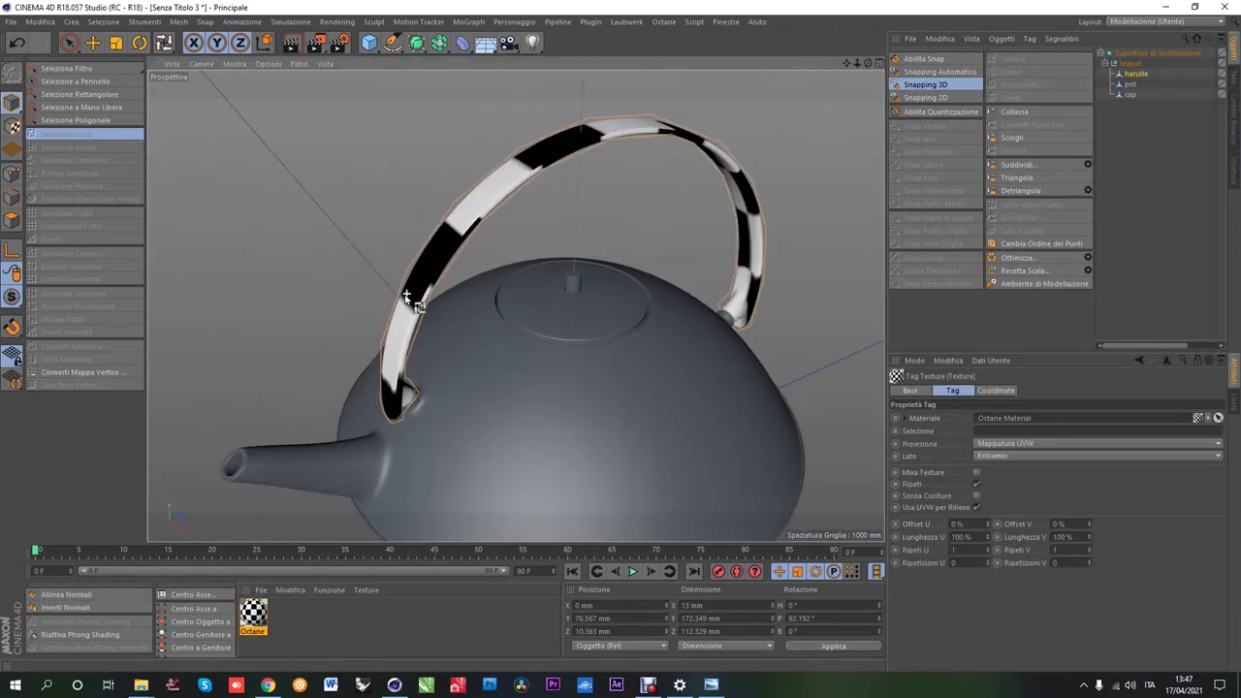
scroll(407, 296, down, 2)
drag(884, 339, 819, 340)
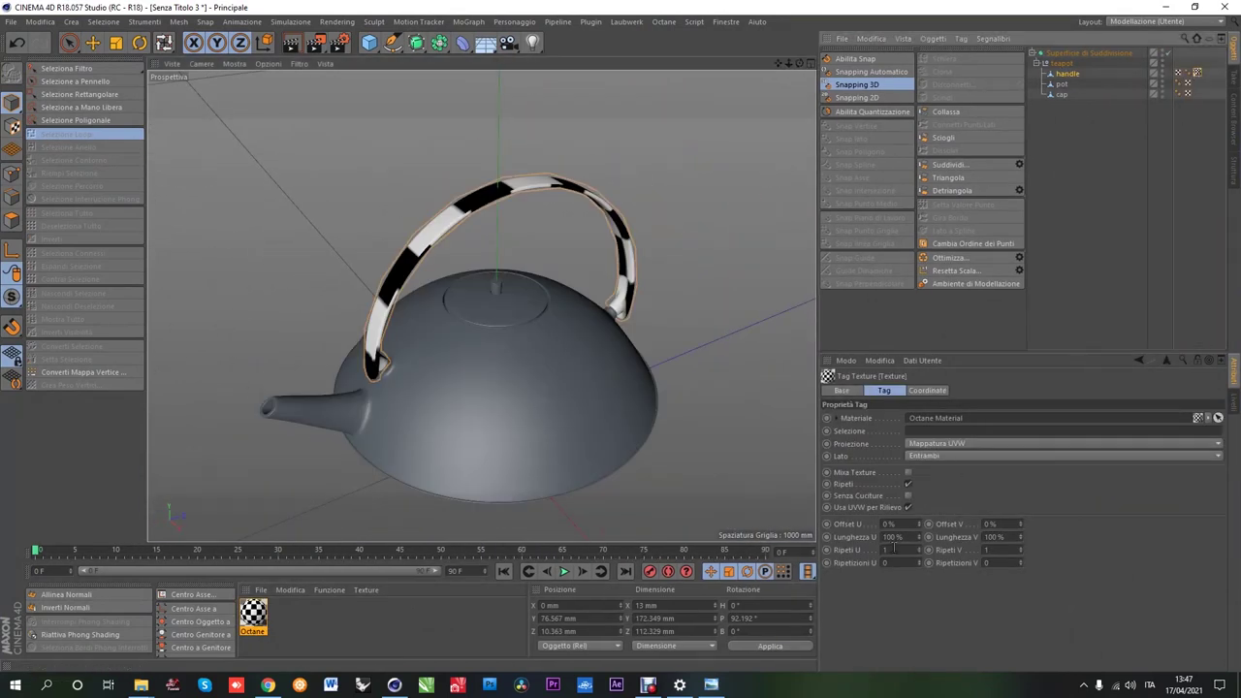
Step: Inspect the checker squares along the handle arch from above and from the side
scroll(397, 369, up, 5)
scroll(568, 338, up, 3)
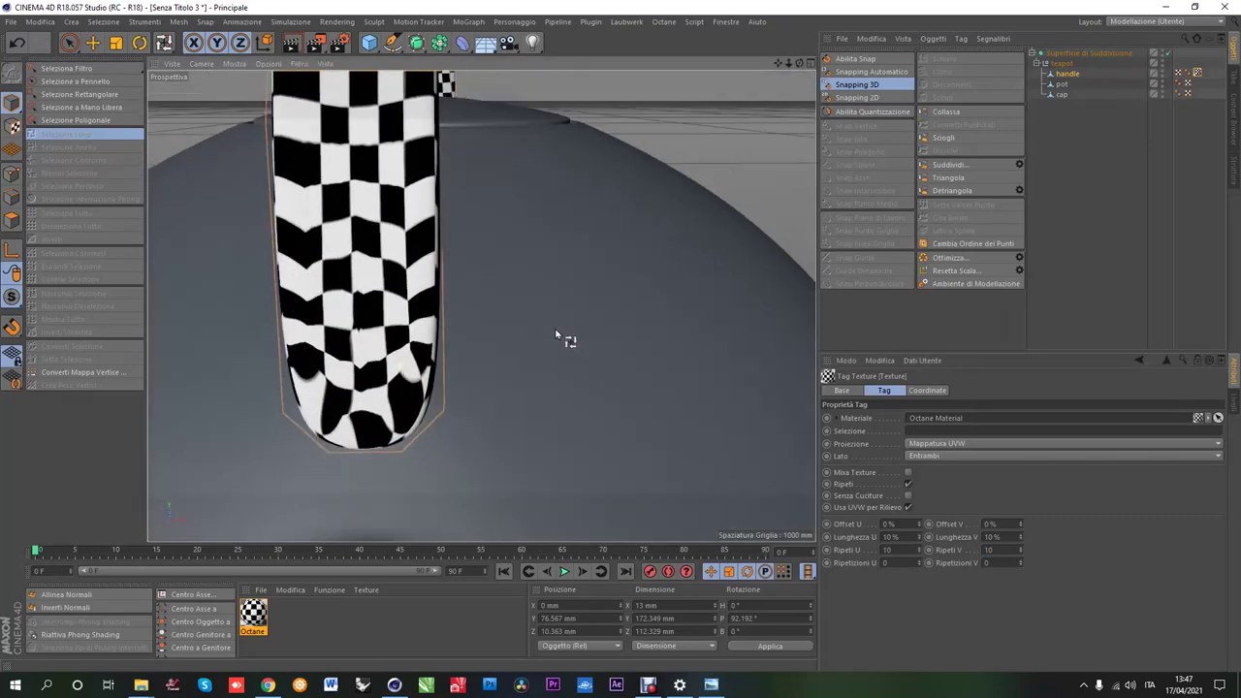
scroll(255, 310, down, 3)
scroll(408, 419, down, 2)
alt+drag(409, 418, 575, 474)
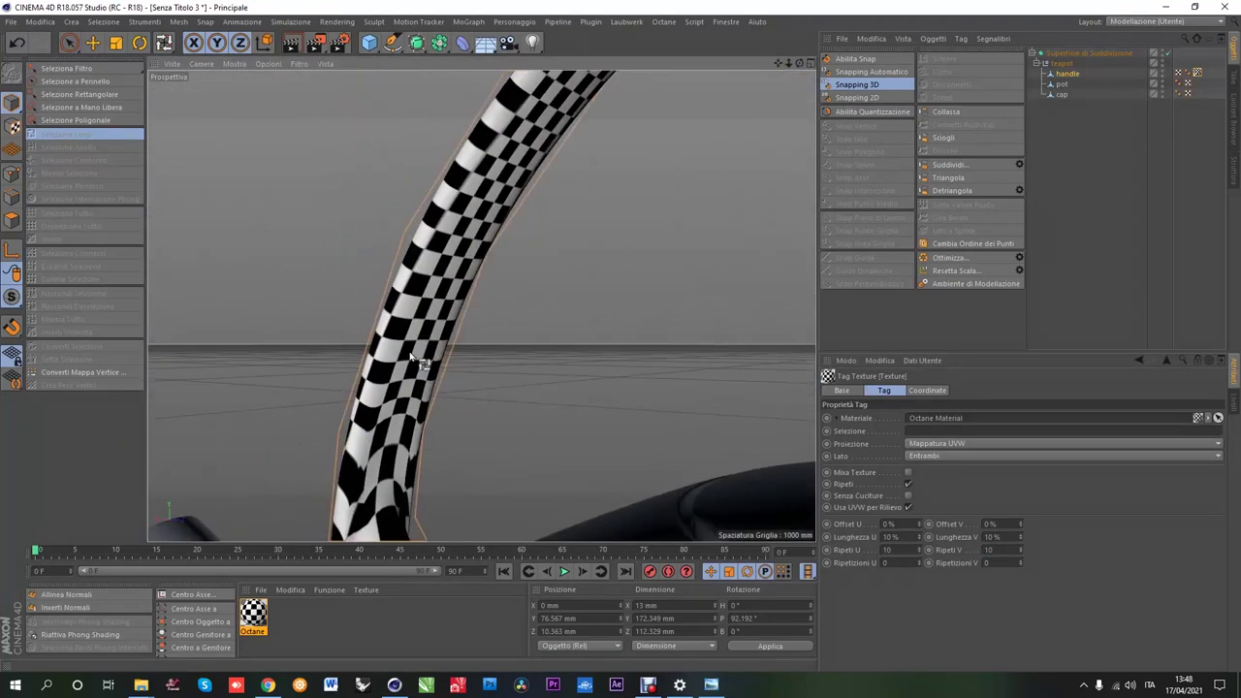
scroll(575, 475, down, 5)
alt+drag(485, 374, 466, 320)
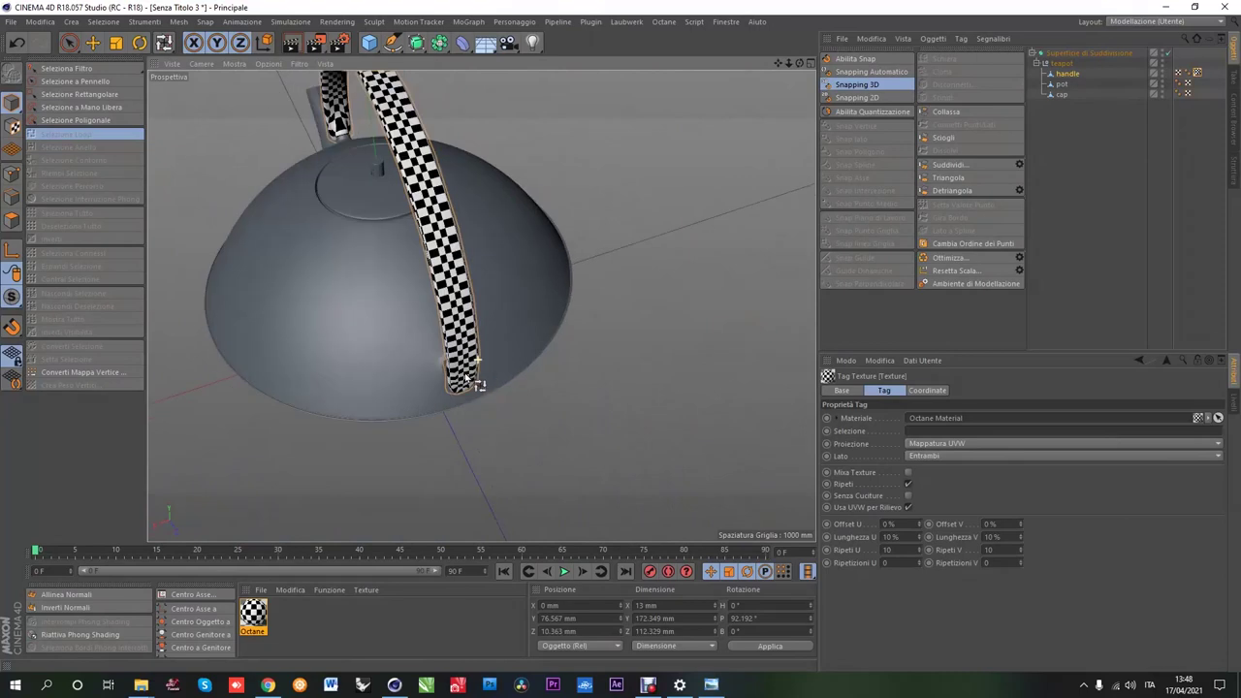
scroll(465, 320, down, 4)
Step: Delete the checker texture tag from the handle
key(Delete)
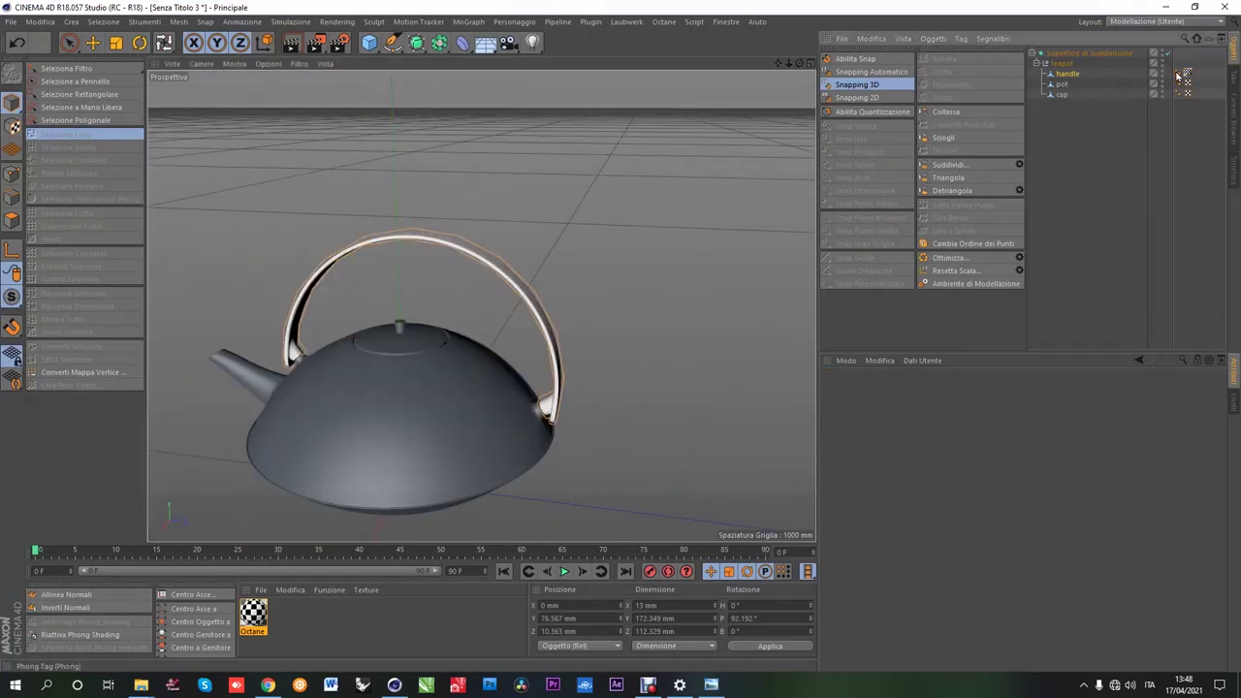
click(1151, 22)
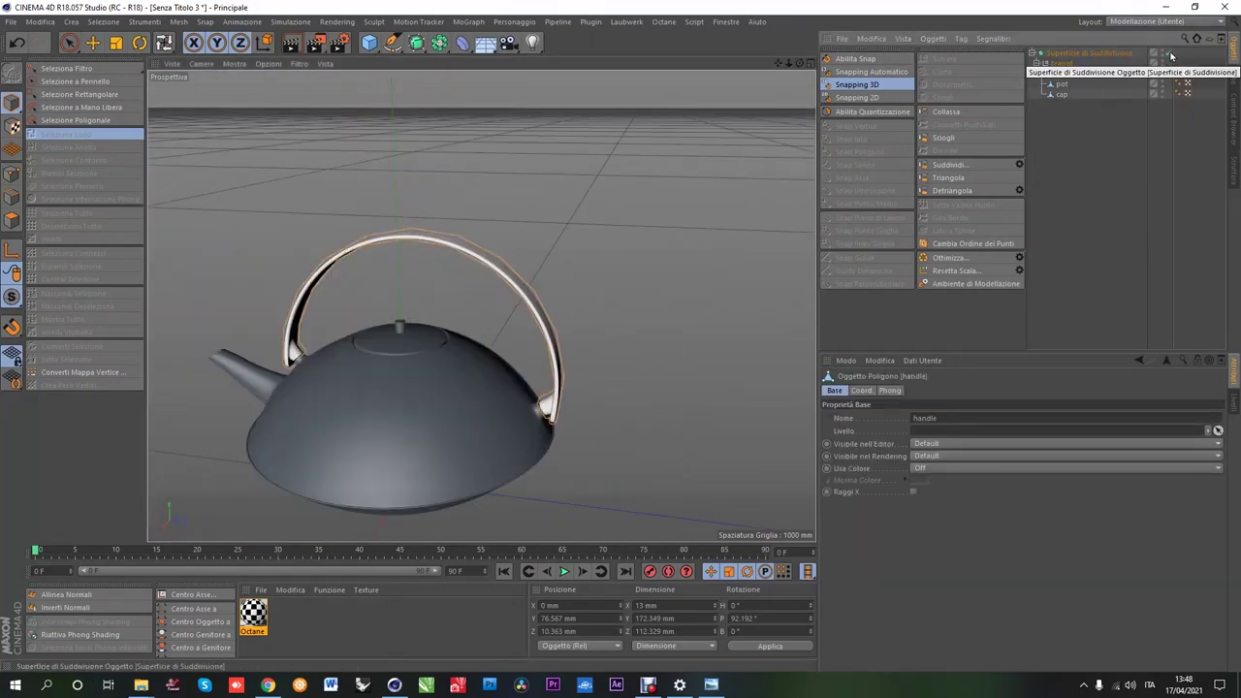
alt+drag(485, 339, 381, 385)
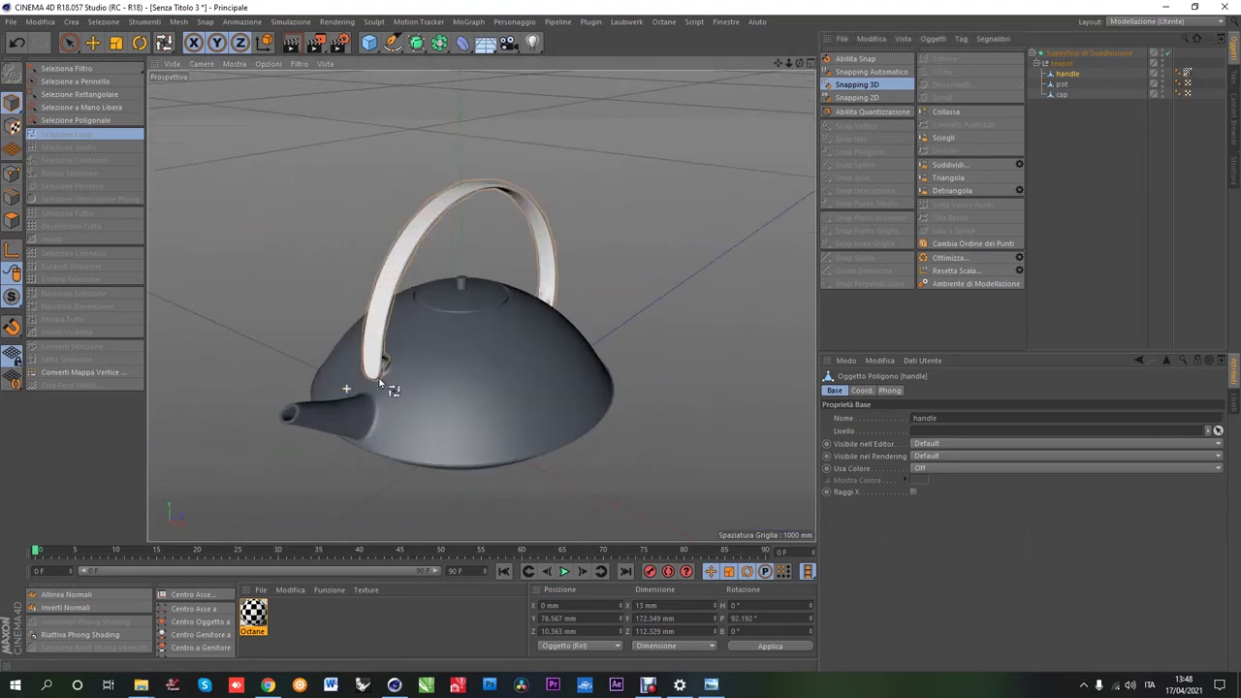
alt+drag(359, 277, 471, 264)
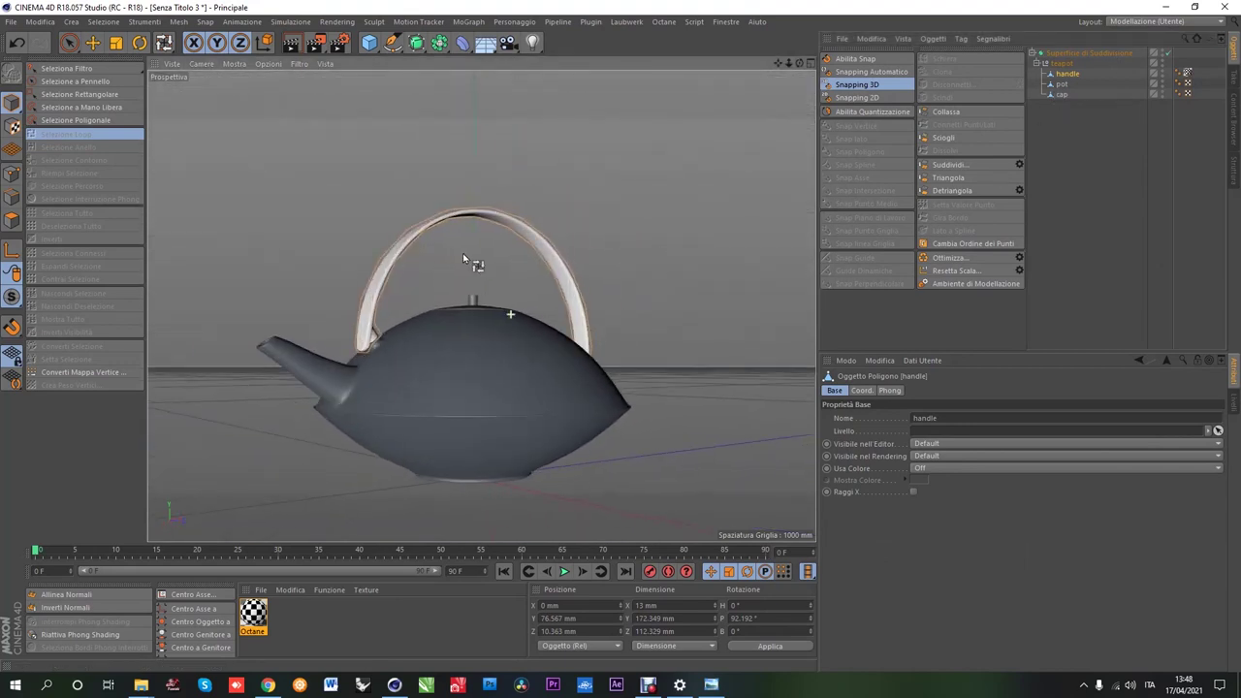
Step: Show the Subdivision Surface's mesh lines, and try then undo making it editable
click(1085, 52)
scroll(456, 354, up, 2)
key(n)
key(b)
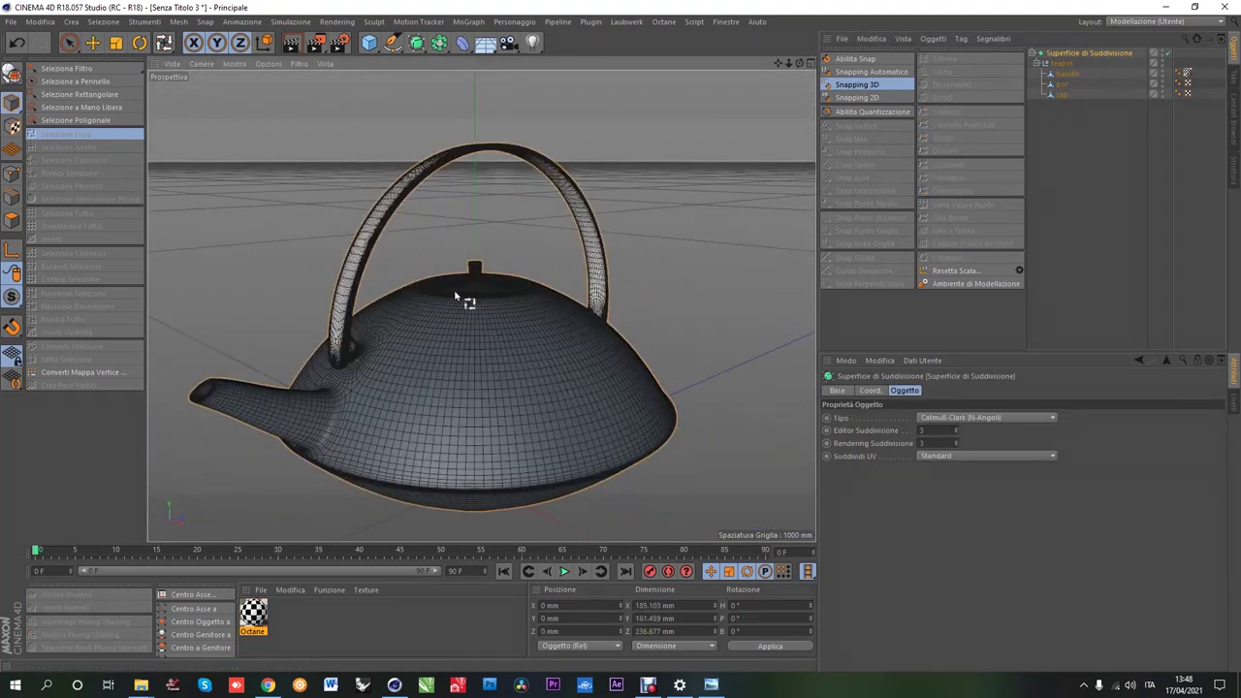
scroll(423, 359, up, 5)
scroll(424, 354, down, 5)
scroll(428, 339, down, 2)
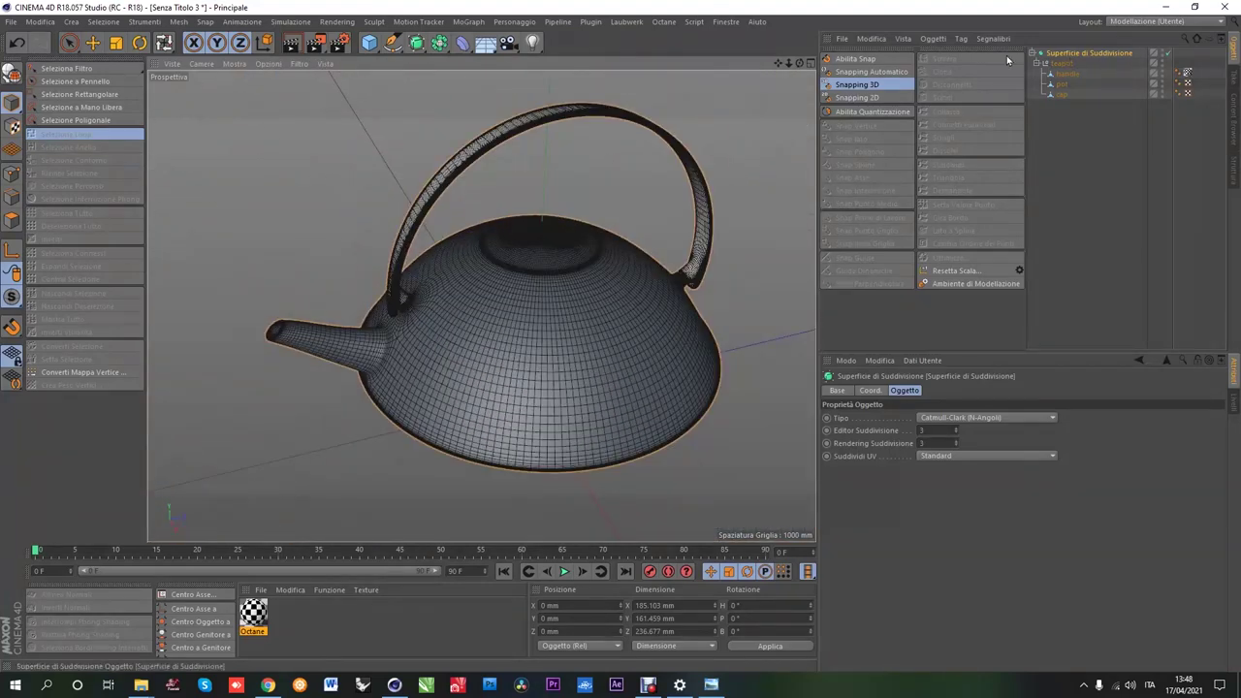
click(12, 76)
click(17, 43)
Step: Copy and paste a backup Subdivision Surface, then select the teapot group
click(1159, 61)
click(870, 38)
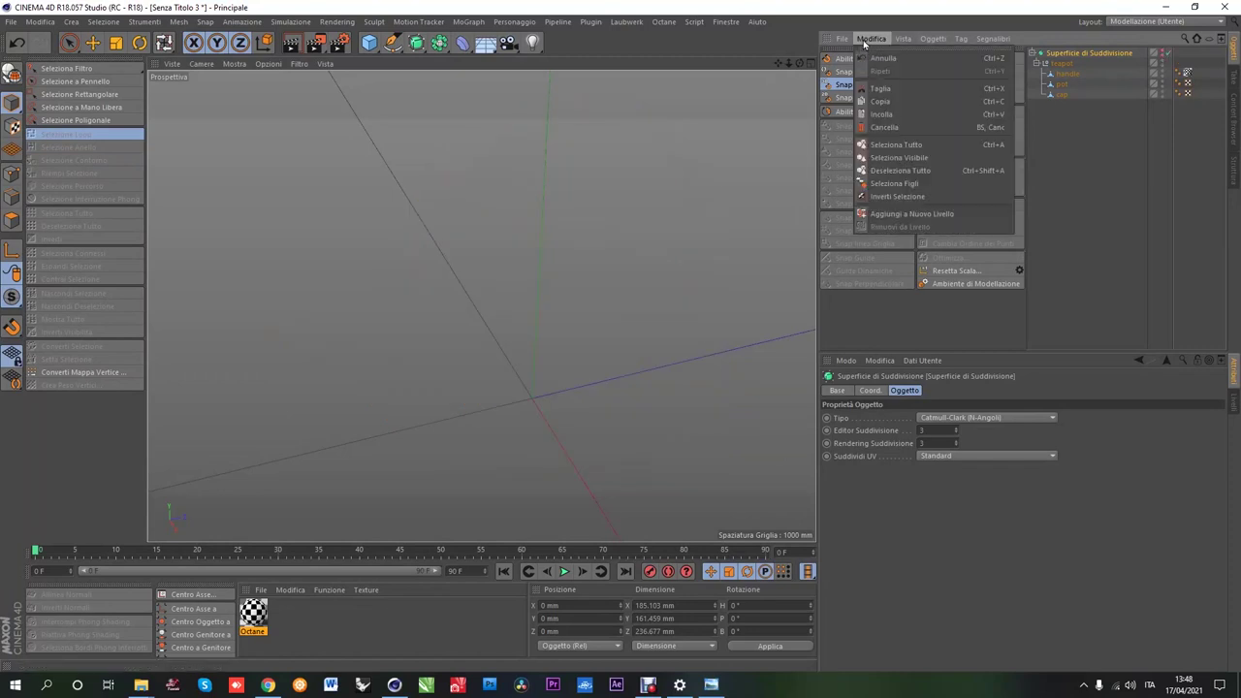
click(886, 106)
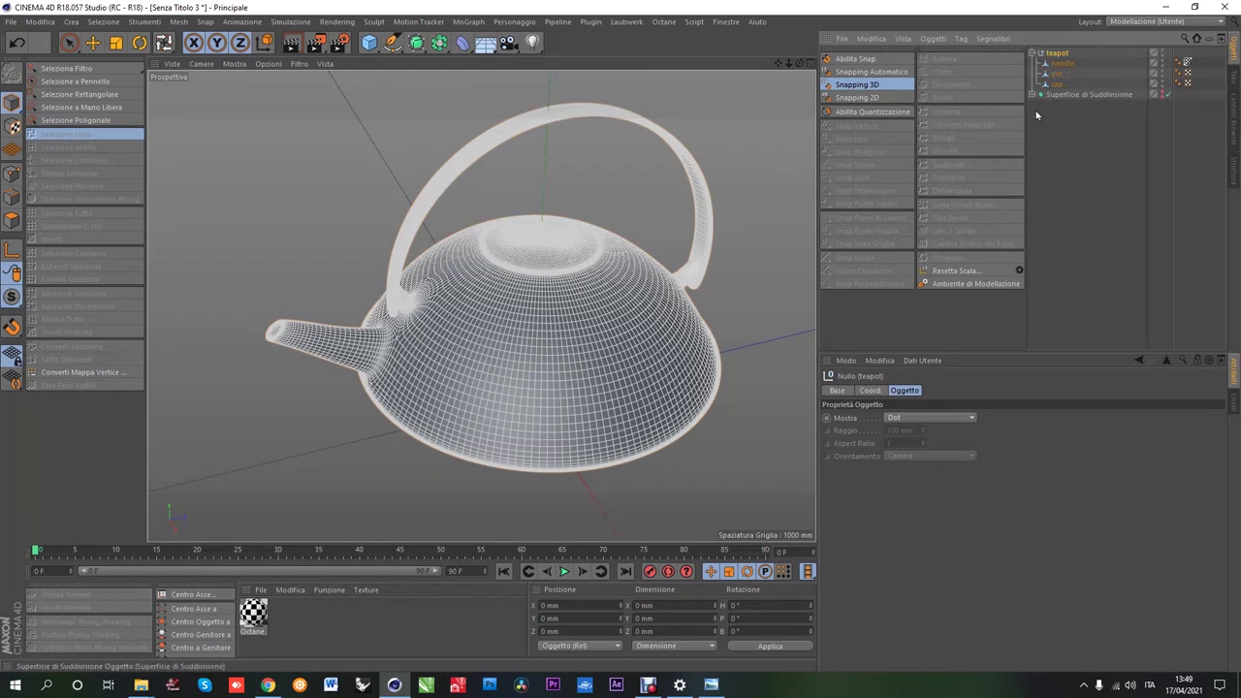
click(1067, 96)
click(1057, 54)
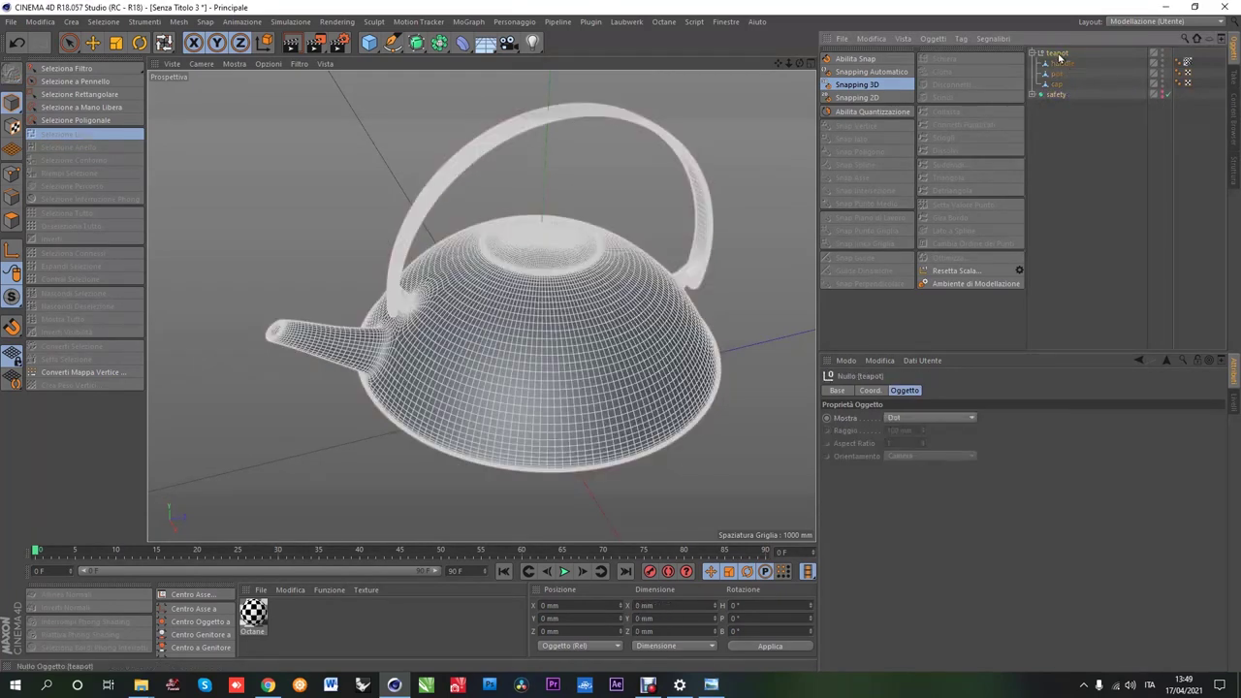
Step: Select the handle mesh and inspect it up close and from afar
click(1061, 64)
alt+drag(601, 171, 401, 243)
scroll(492, 235, up, 5)
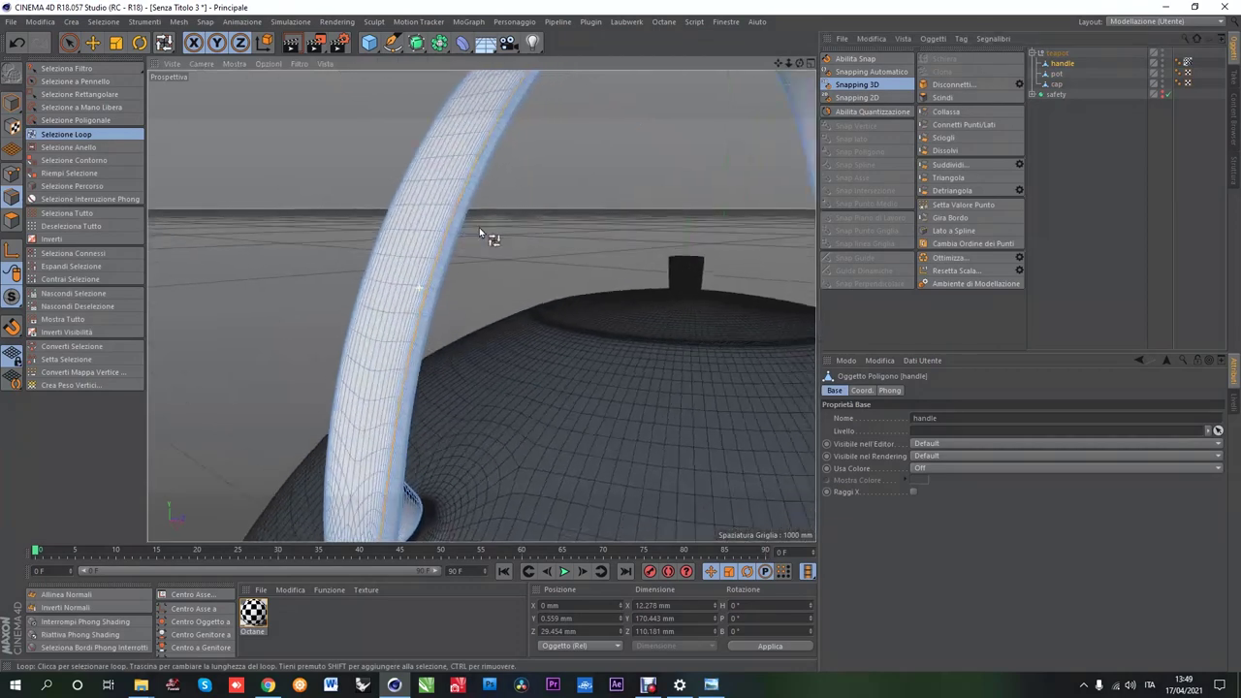
mouse_move(247, 83)
alt+mouse_down()
mouse_move(354, 346)
mouse_move(292, 377)
alt+mouse_up()
scroll(292, 377, down, 8)
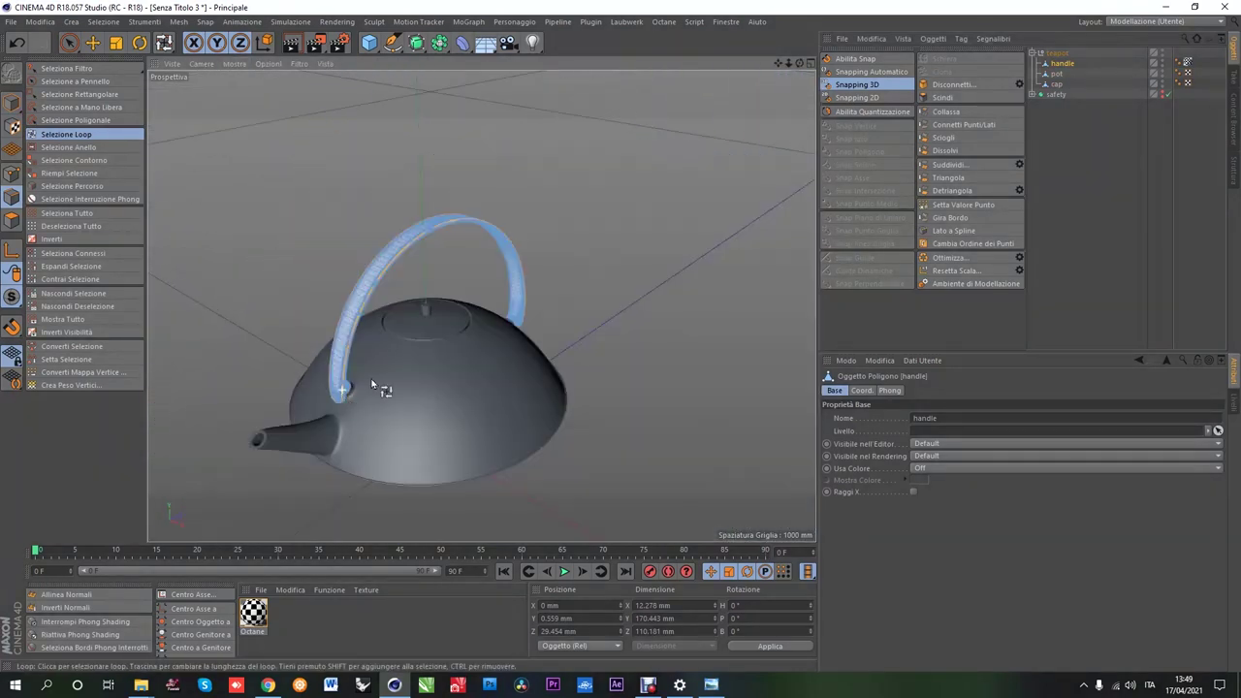
Step: Switch to the BP - UV Edit layout and open the handle's context menu
click(1147, 21)
click(1127, 60)
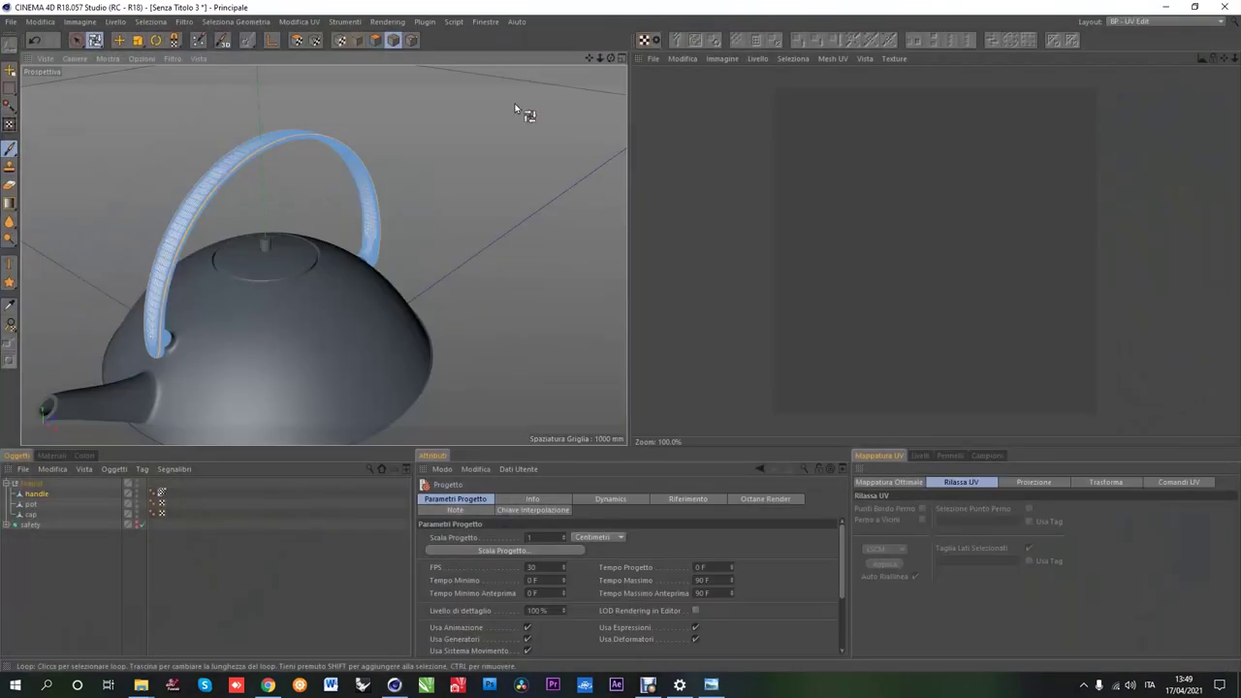
click(1035, 483)
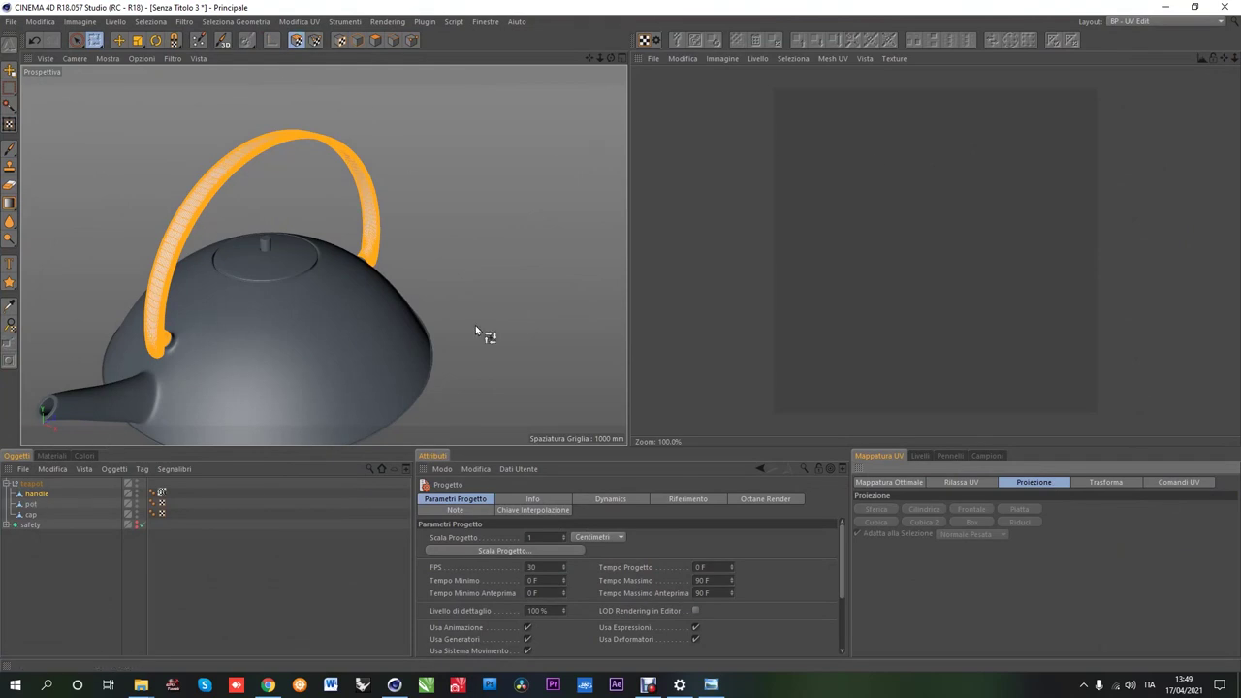
click(1173, 483)
right_click(35, 504)
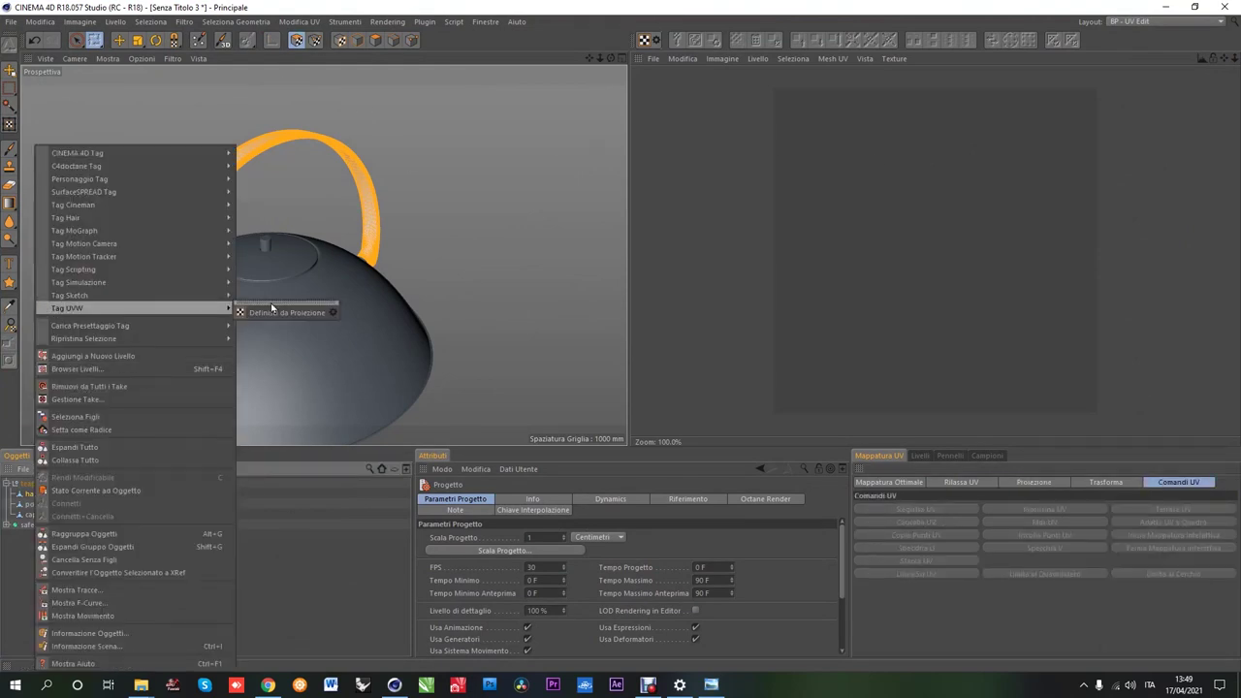
Step: Add a projection-based UVW tag to the handle, then clear, reproject and relax its UVs
click(281, 313)
click(916, 521)
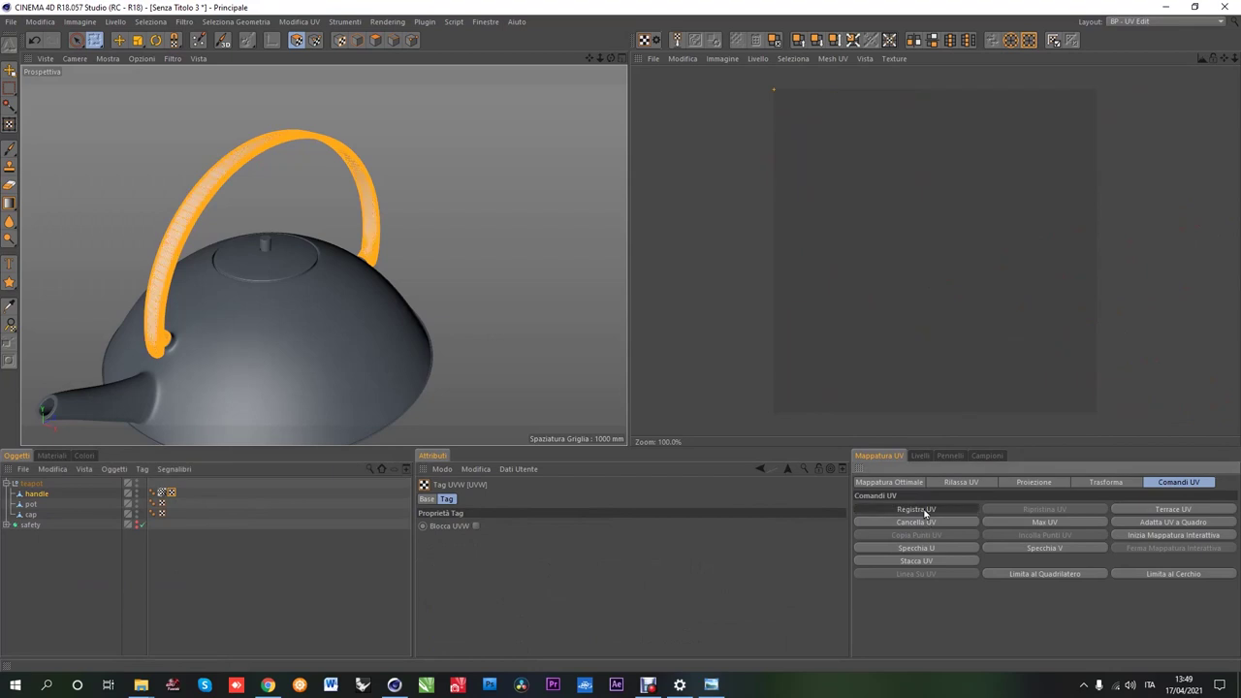
click(1033, 482)
click(923, 509)
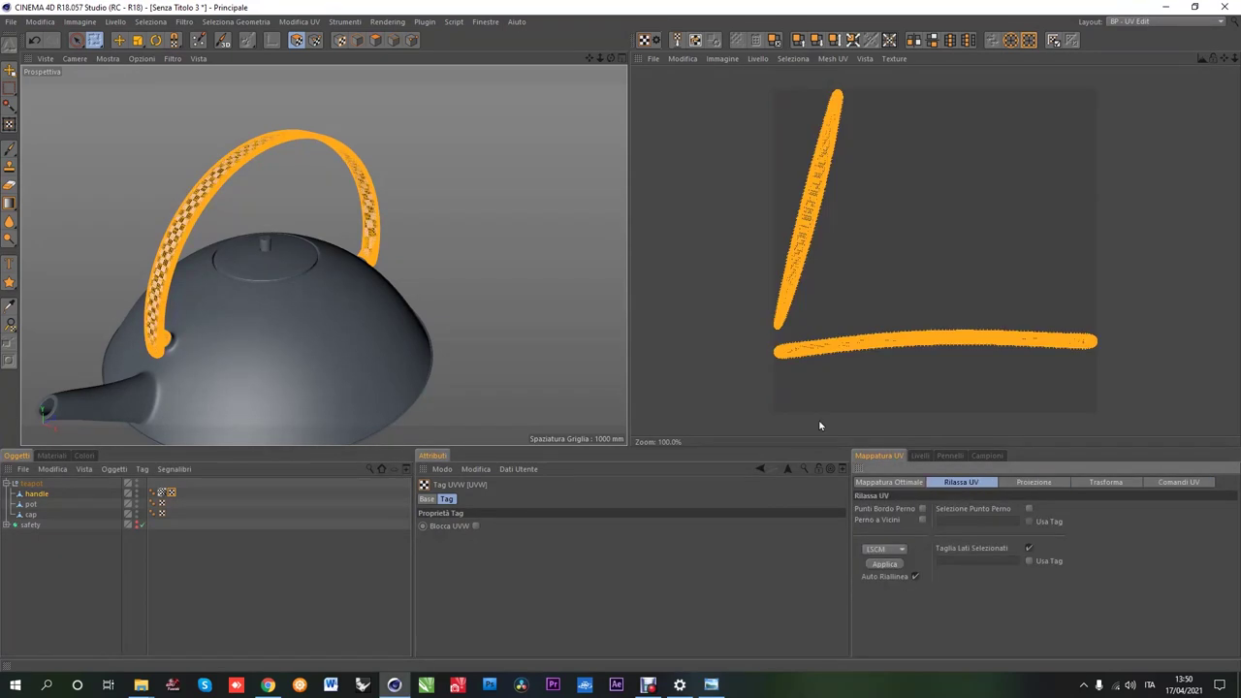
scroll(165, 313, up, 5)
mouse_move(169, 394)
alt+mouse_down()
mouse_move(621, 341)
mouse_move(715, 301)
alt+mouse_up()
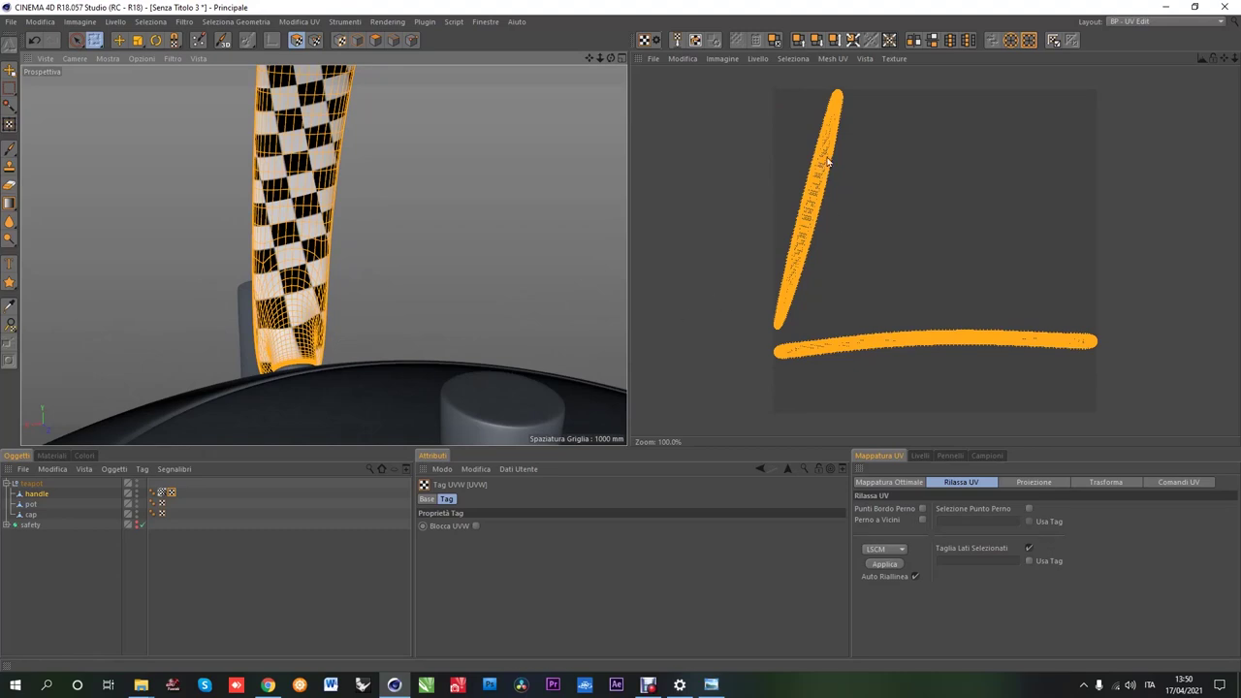
Step: Box-select the upper UV strip, rotate it upright and shift it up and left
click(124, 62)
drag(746, 74, 834, 307)
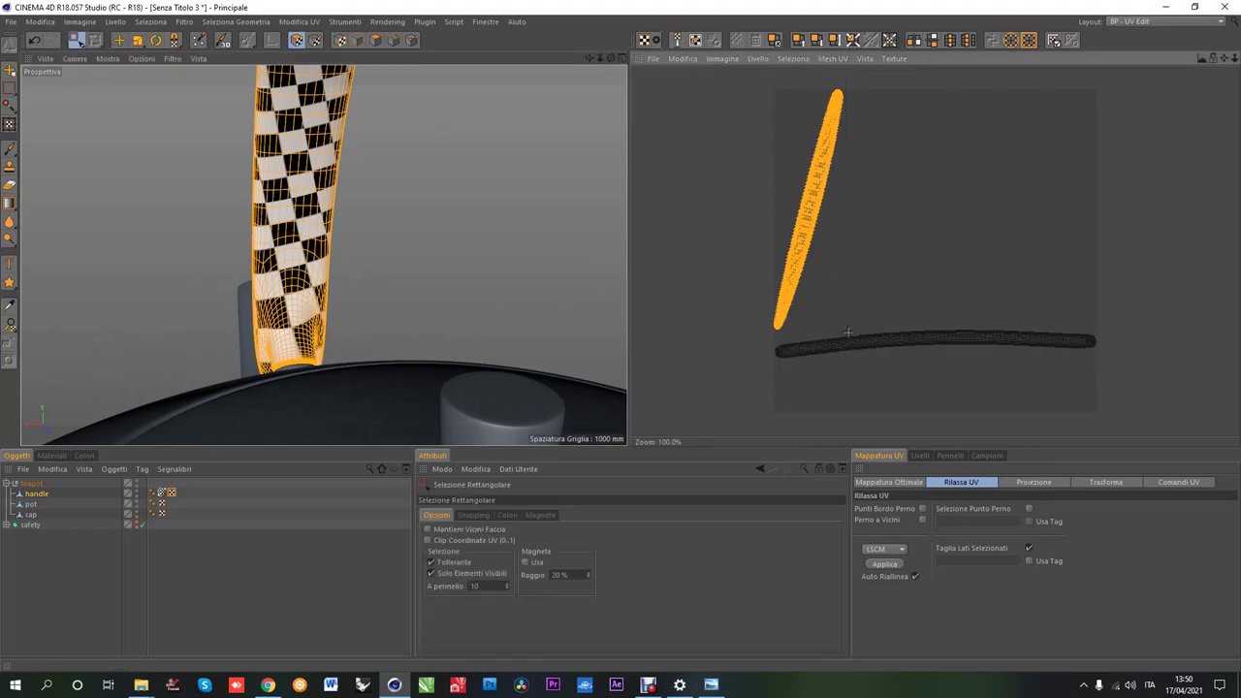
drag(631, 342, 632, 342)
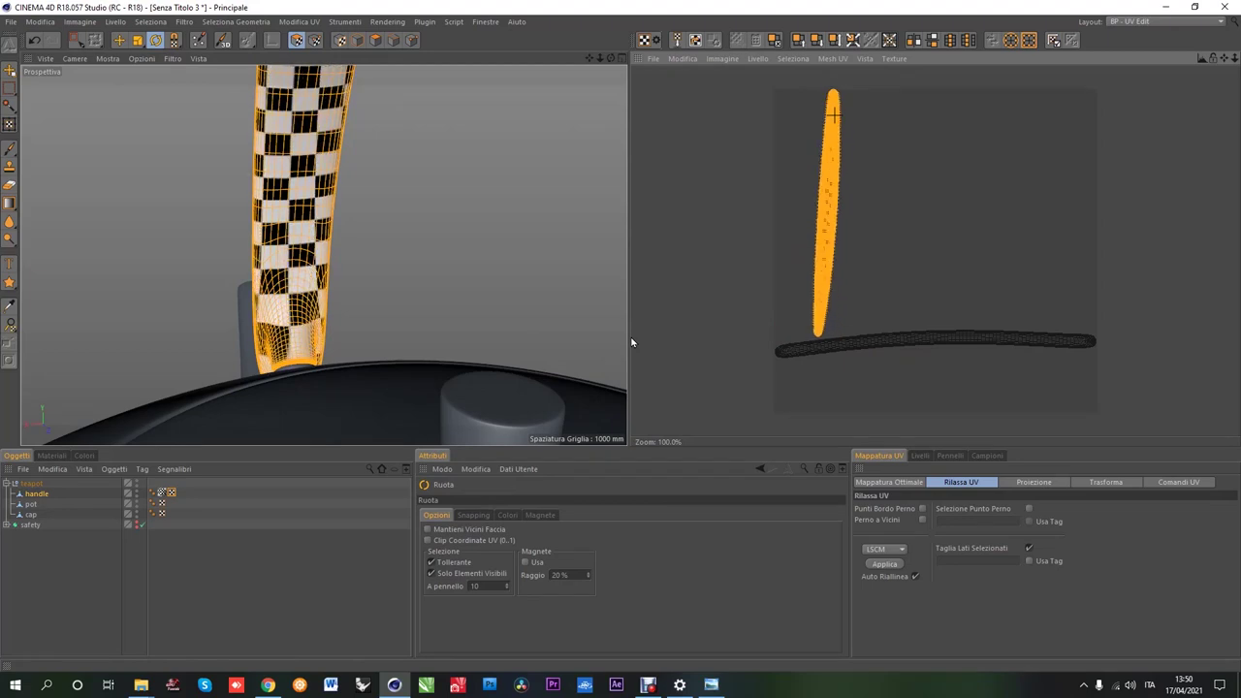
alt+drag(248, 188, 443, 185)
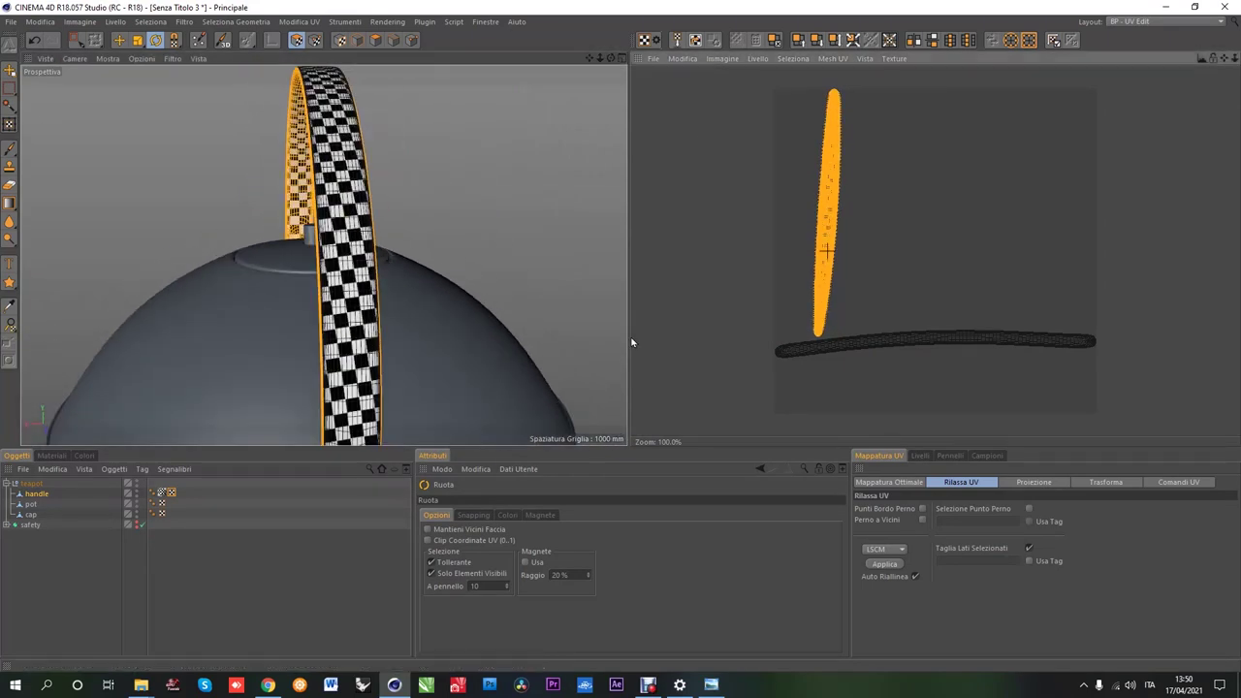
mouse_move(791, 58)
key(e)
drag(855, 221, 840, 205)
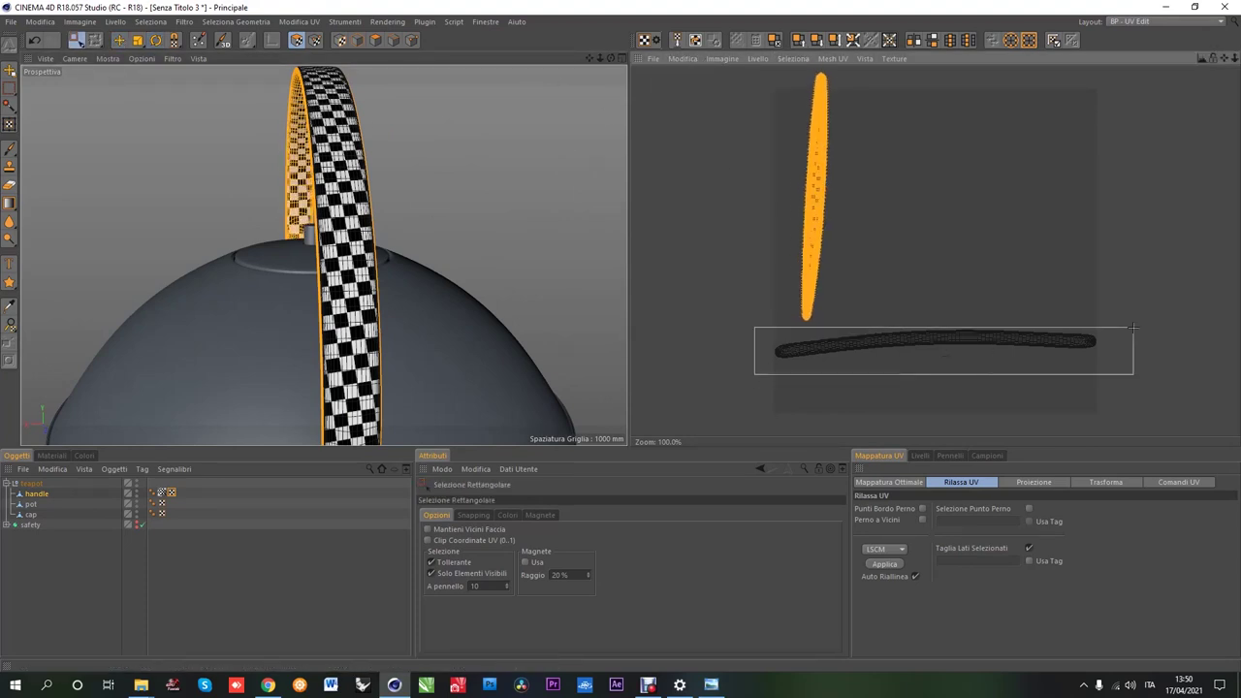
Step: Select the bottom UV strip and rotate it to lie level
drag(1132, 327, 1132, 328)
key(r)
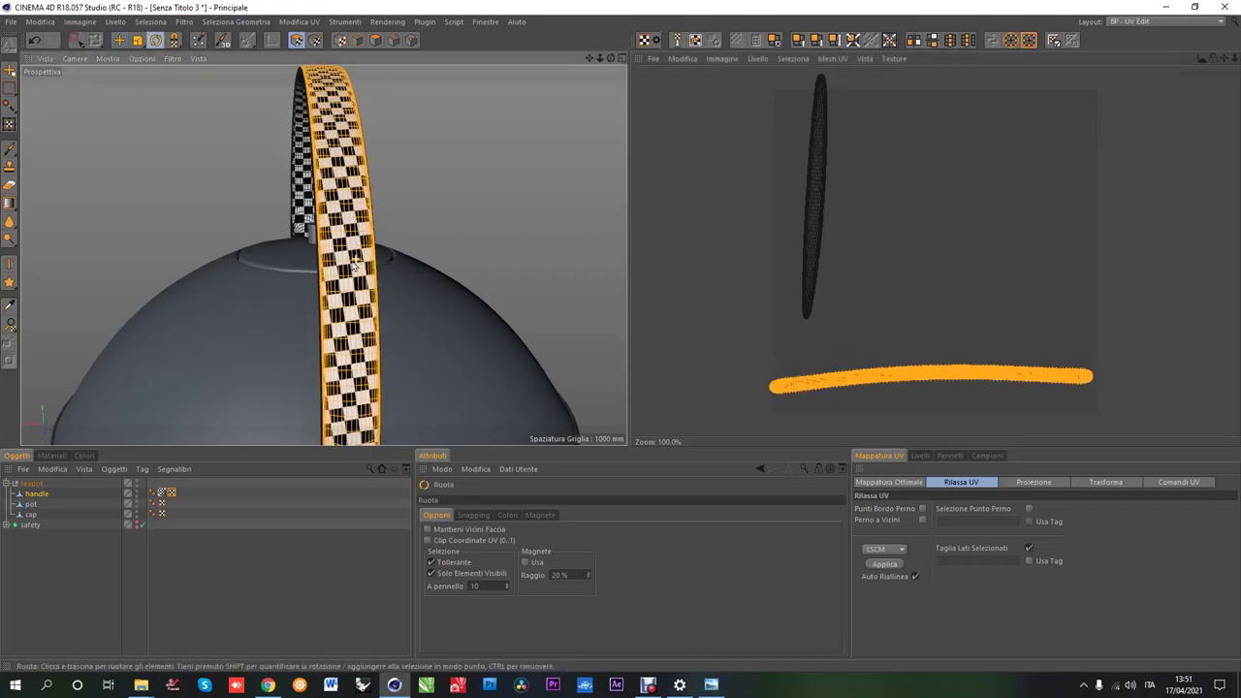
drag(631, 341, 526, 326)
scroll(581, 329, down, 3)
scroll(475, 281, up, 5)
mouse_move(429, 233)
alt+mouse_down()
mouse_move(102, 248)
mouse_move(27, 235)
mouse_move(199, 305)
mouse_move(510, 248)
alt+mouse_up()
scroll(102, 248, down, 3)
scroll(27, 235, up, 4)
scroll(510, 248, down, 3)
Step: Scale the bottom UV strip slightly shorter
key(t)
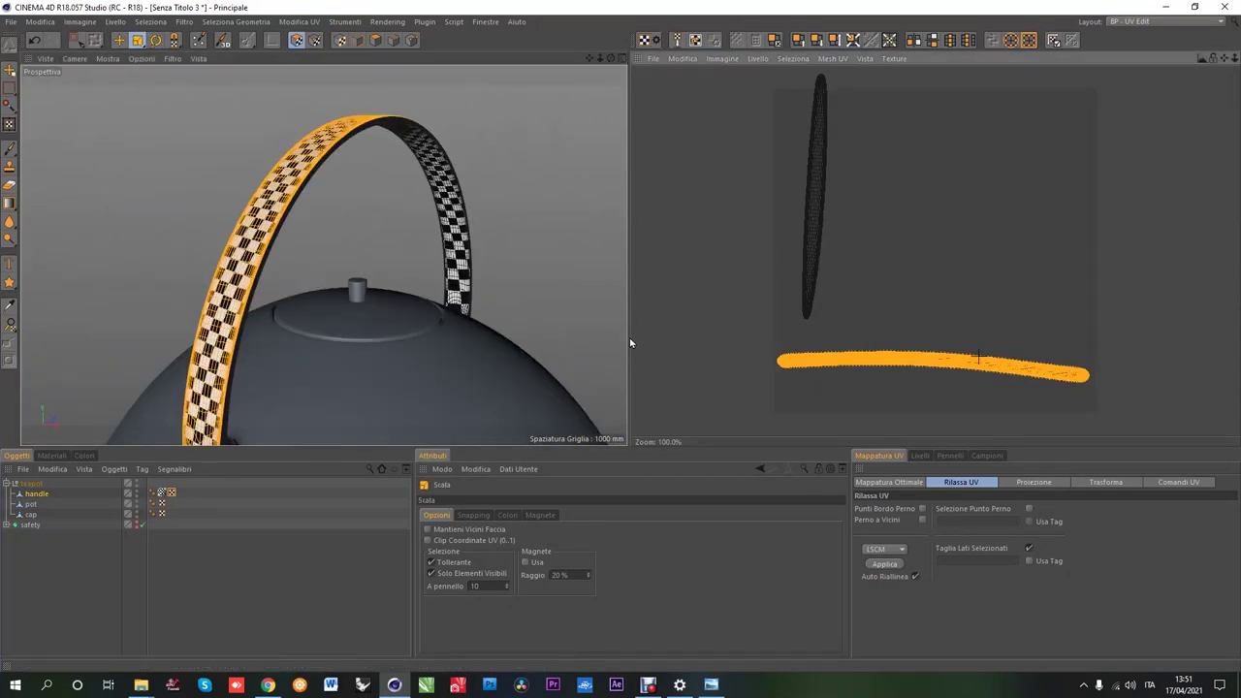
mouse_move(631, 342)
alt+mouse_down()
mouse_move(45, 216)
mouse_move(333, 268)
mouse_move(359, 262)
mouse_move(374, 88)
mouse_move(320, 188)
mouse_move(252, 200)
alt+mouse_up()
scroll(45, 216, down, 3)
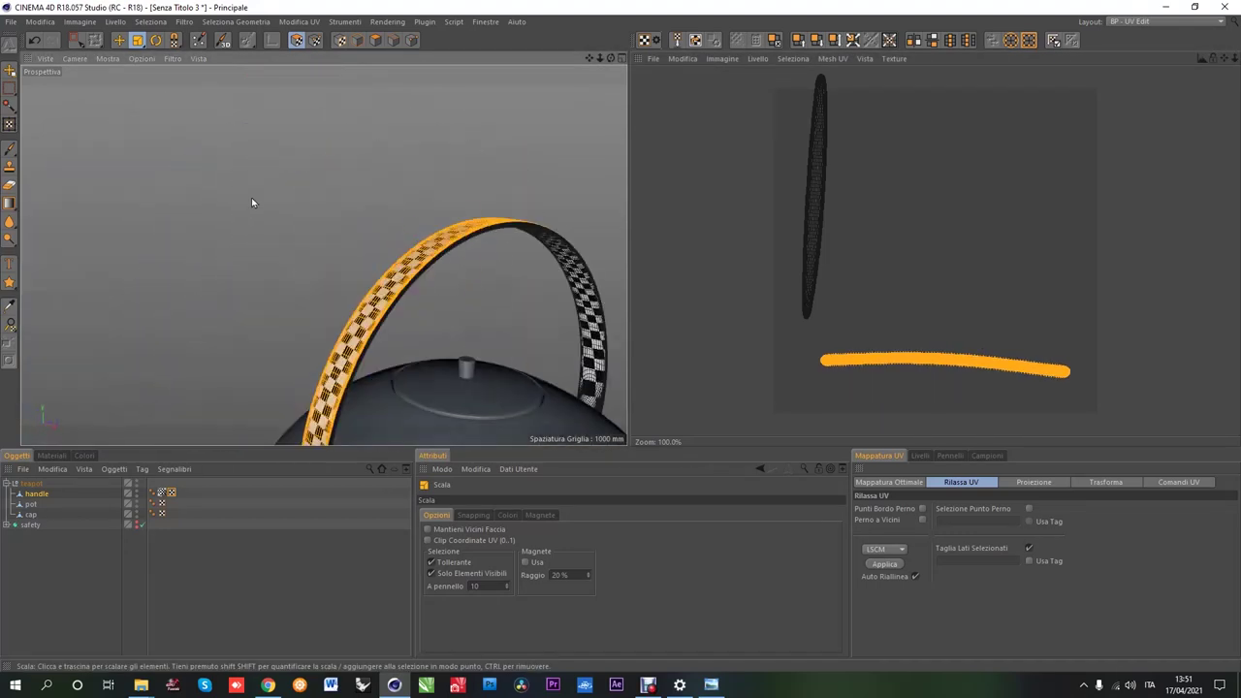
scroll(252, 200, down, 2)
Step: Wipe the handle's UVs with Cancella UV and return to UV Polygons mode in BP - UV Edit
click(1166, 483)
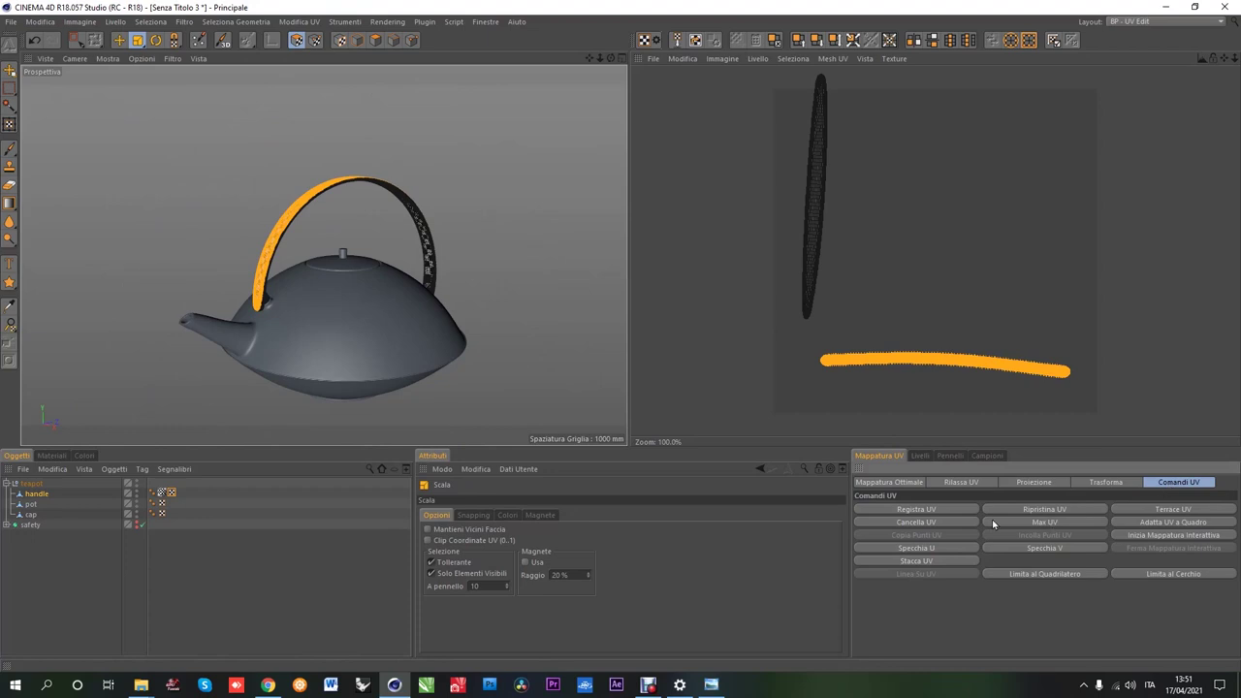
click(63, 10)
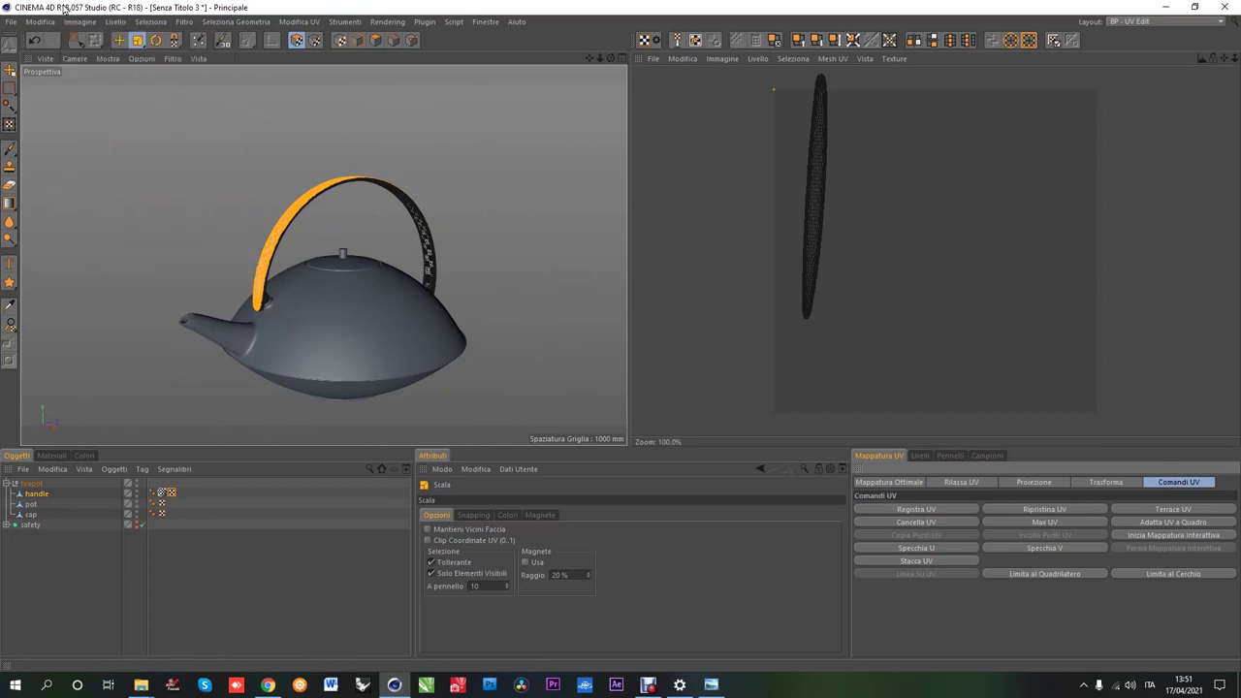
click(921, 520)
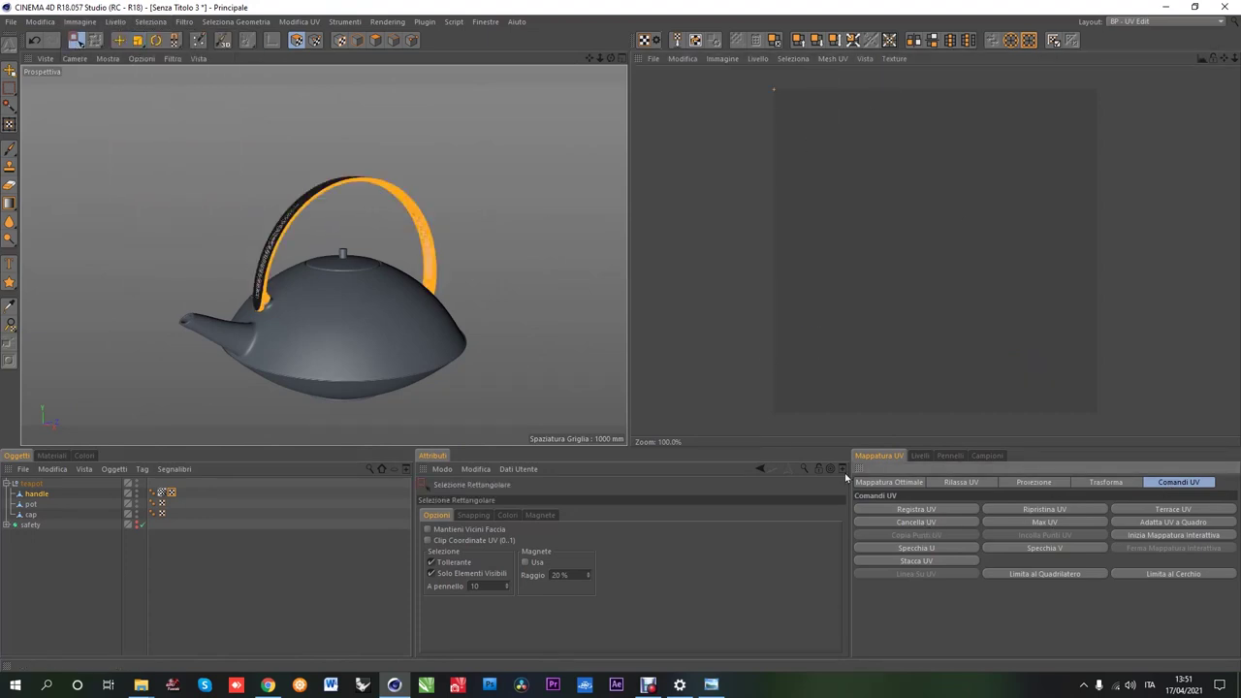
scroll(259, 282, up, 3)
click(375, 40)
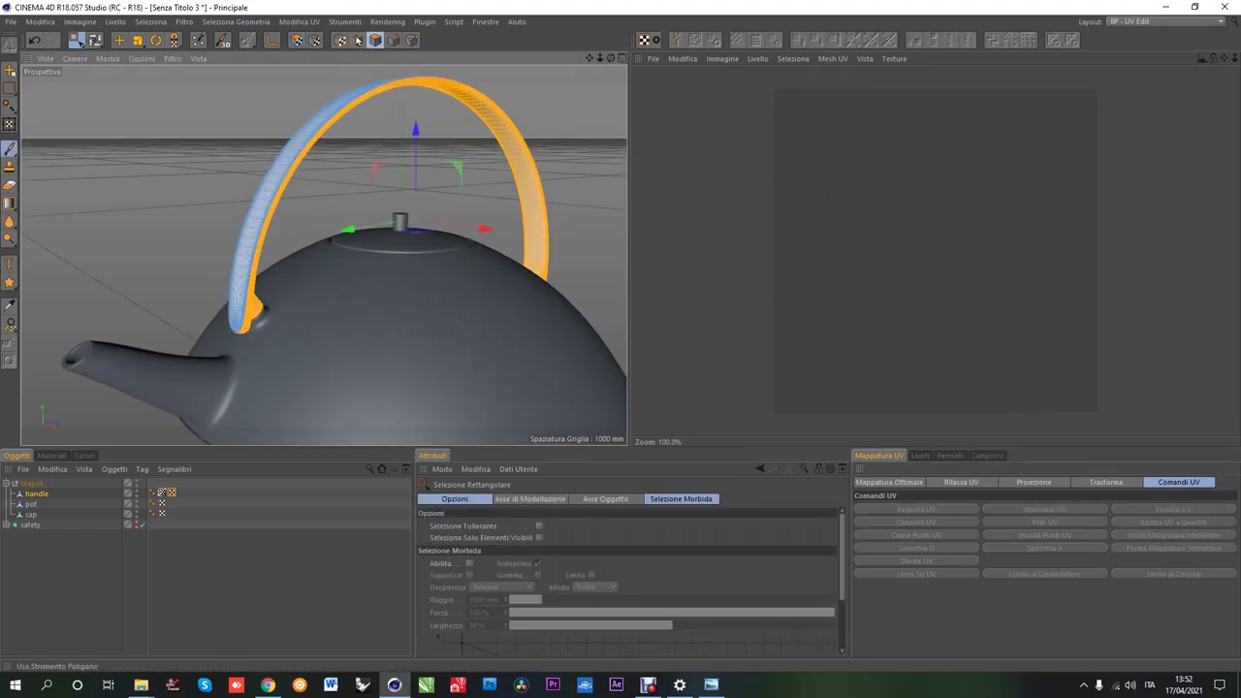
click(150, 21)
click(158, 25)
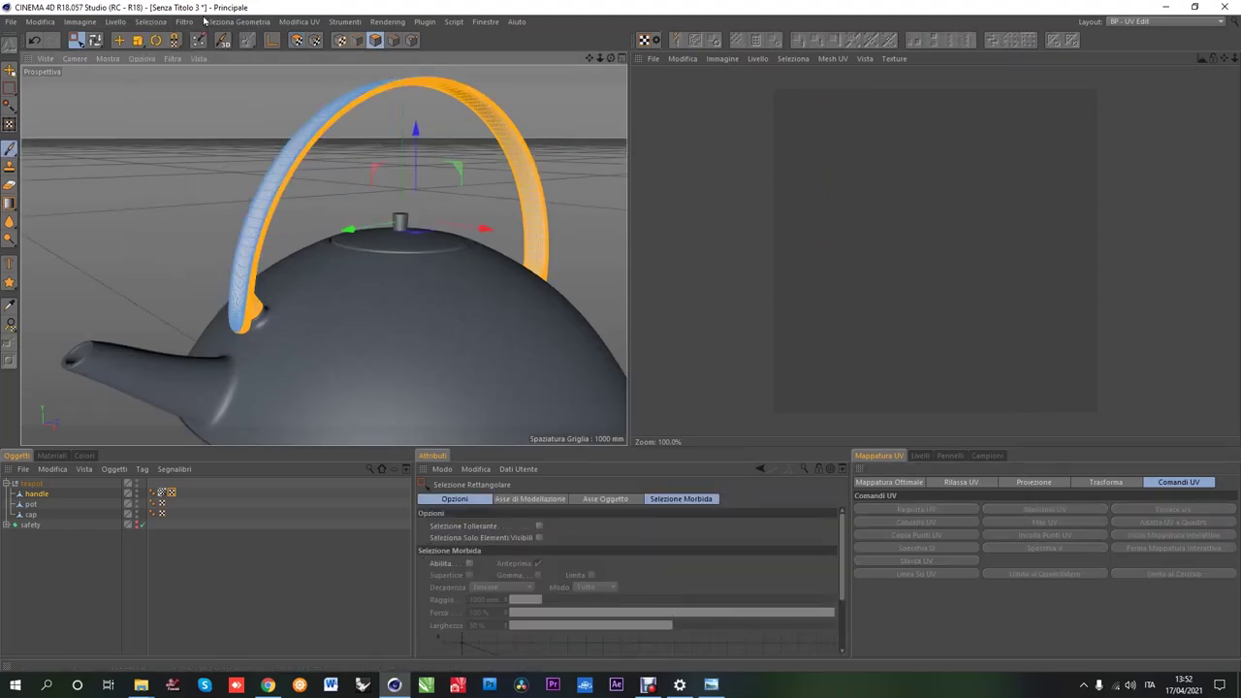
click(376, 40)
click(1147, 125)
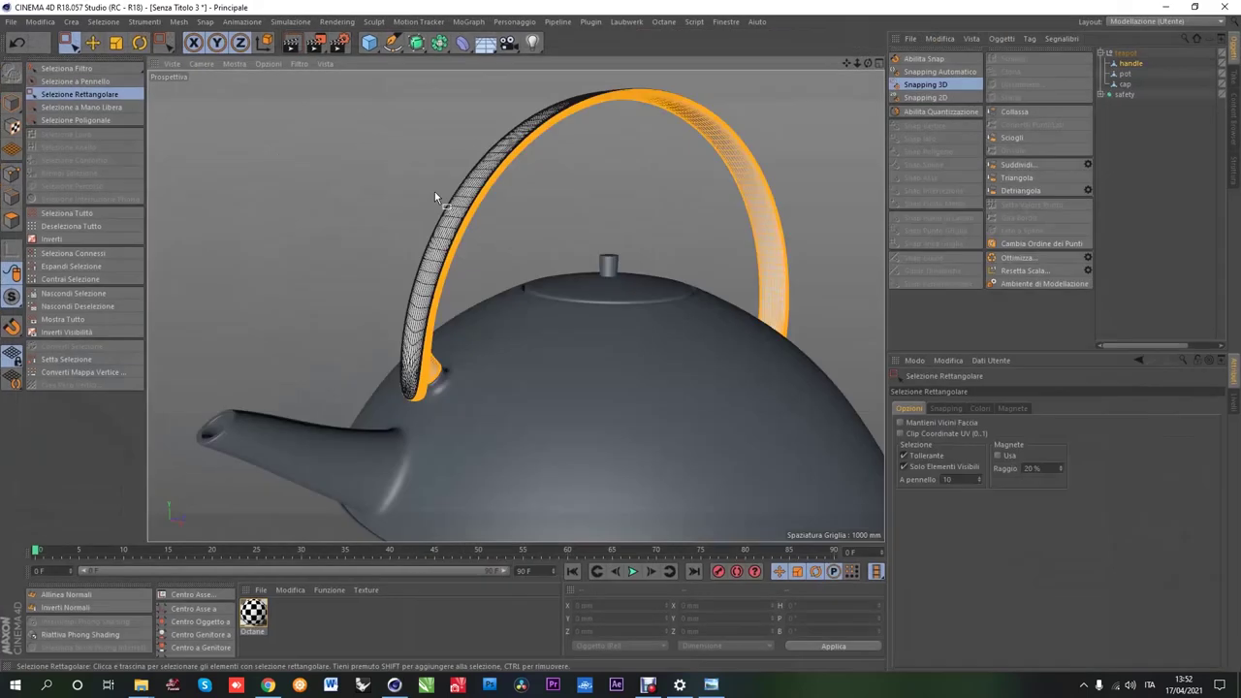
click(1138, 61)
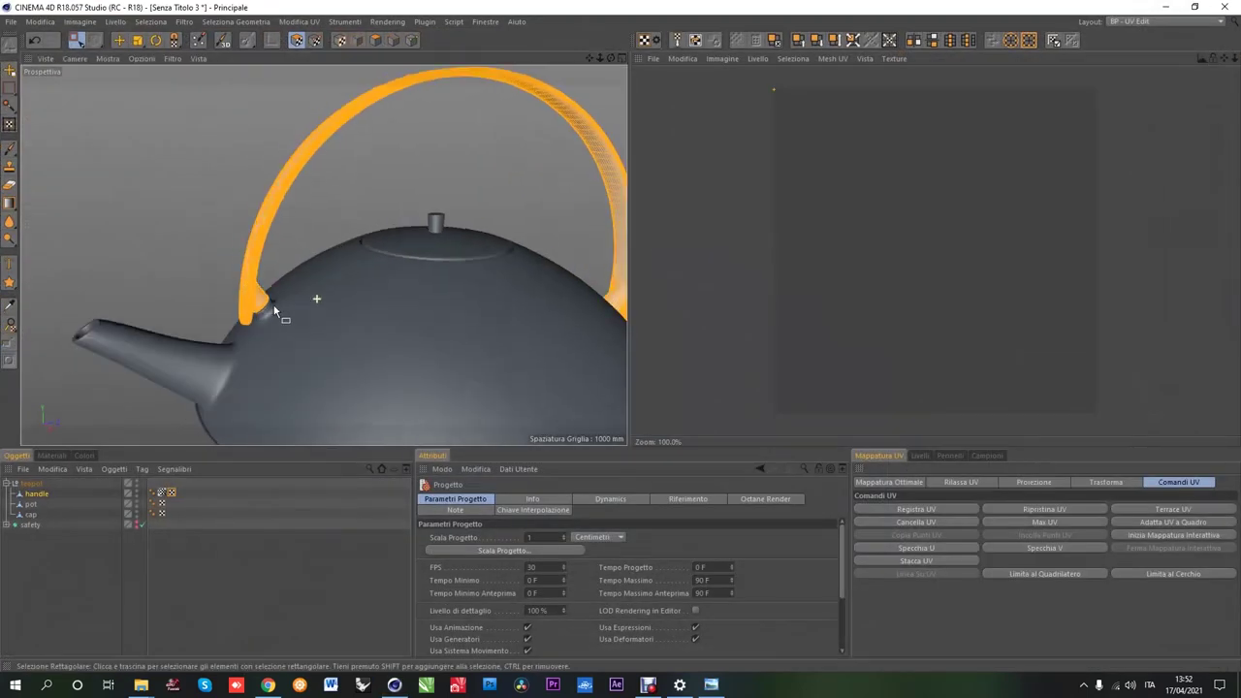
Step: Frame the teapot in the top view and relax the handle's UVW tag with Rilassa UV
click(1033, 481)
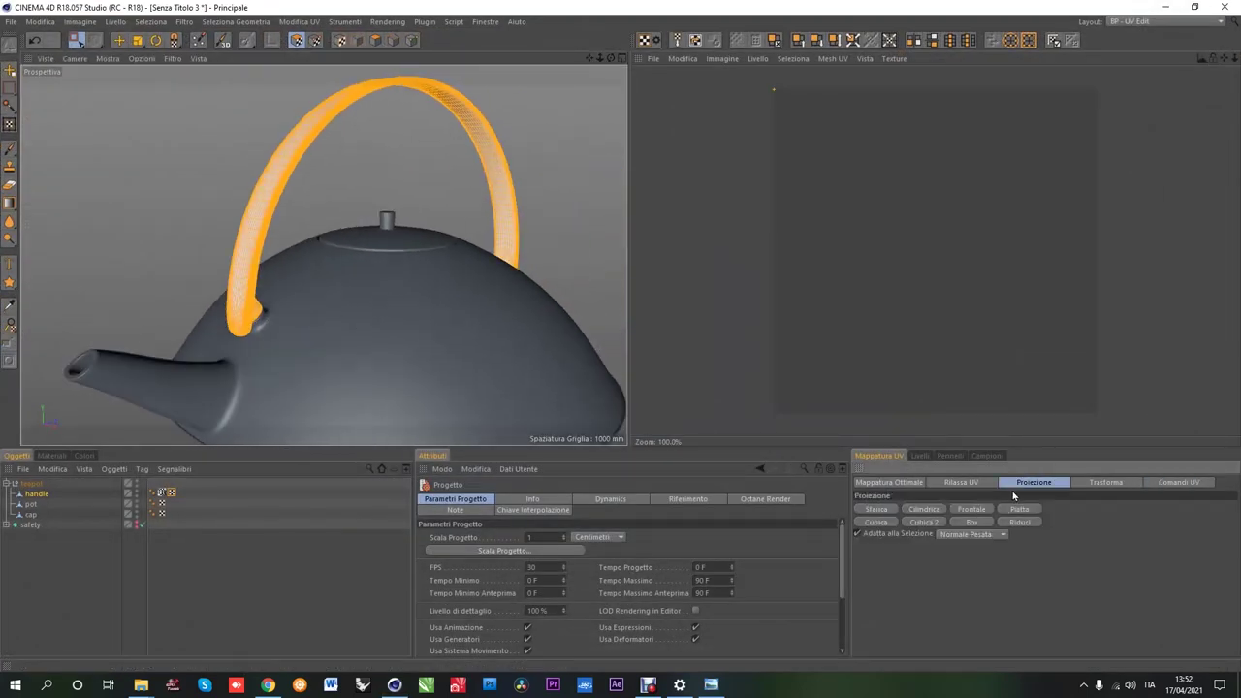
key(F5)
key(F2)
key(h)
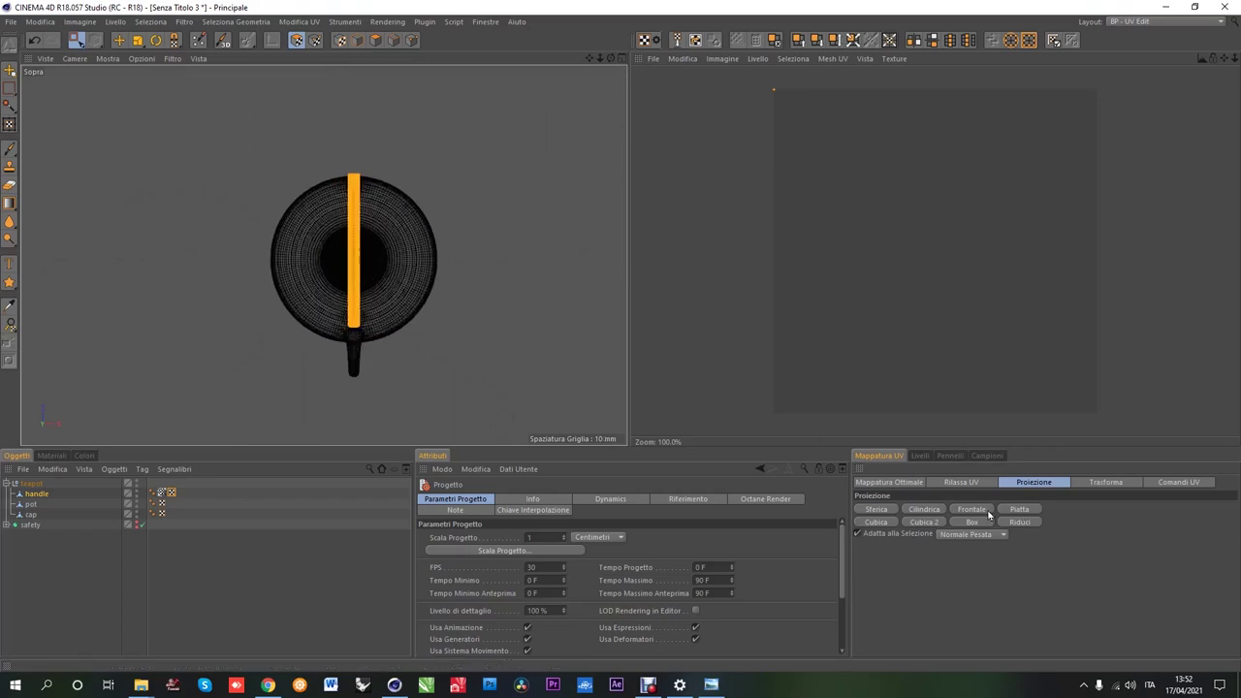
click(1174, 481)
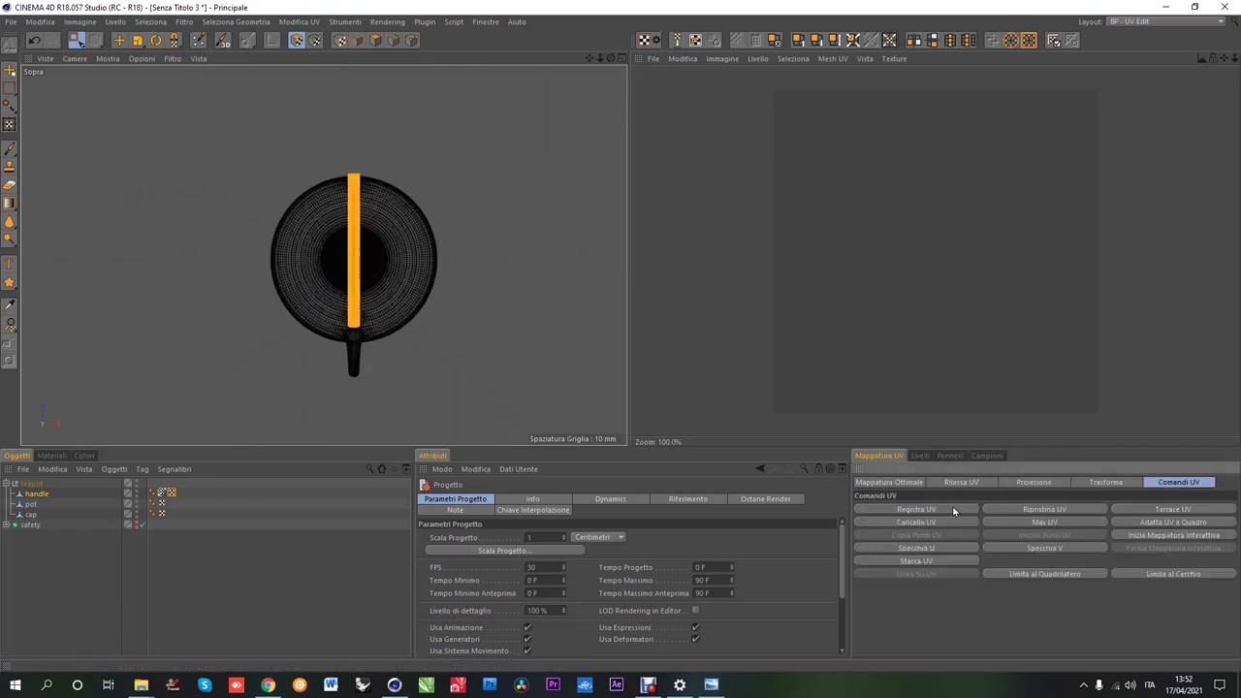
scroll(384, 152, up, 2)
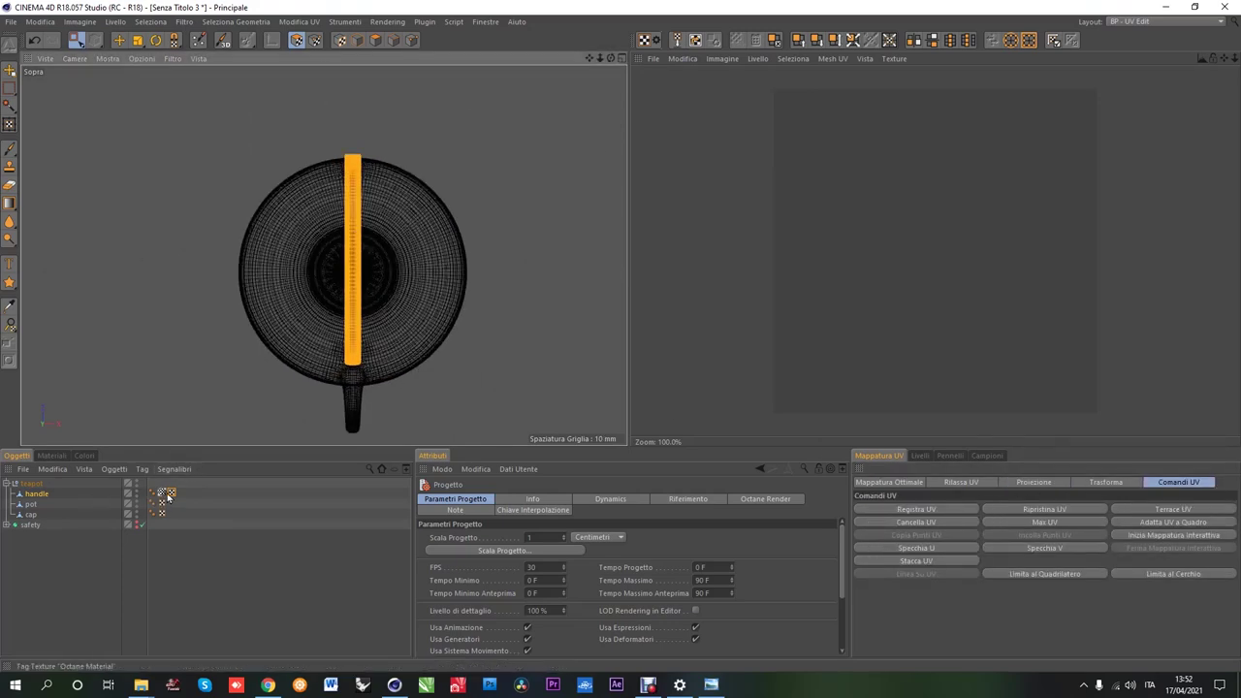
click(167, 495)
click(1045, 483)
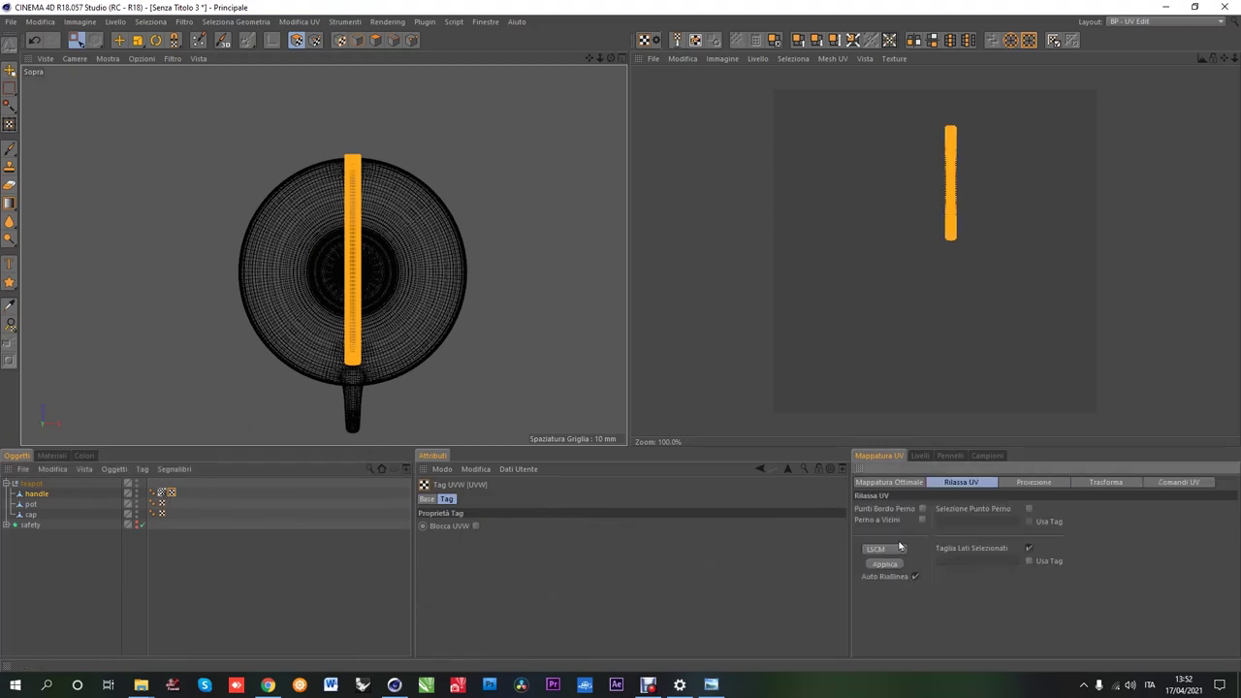
click(884, 564)
Step: Return to perspective, rotate the UV strips slightly, and view pot and handle from the side
key(F1)
mouse_move(623, 61)
alt+mouse_down()
mouse_move(339, 294)
mouse_move(287, 274)
alt+mouse_up()
drag(819, 395, 631, 342)
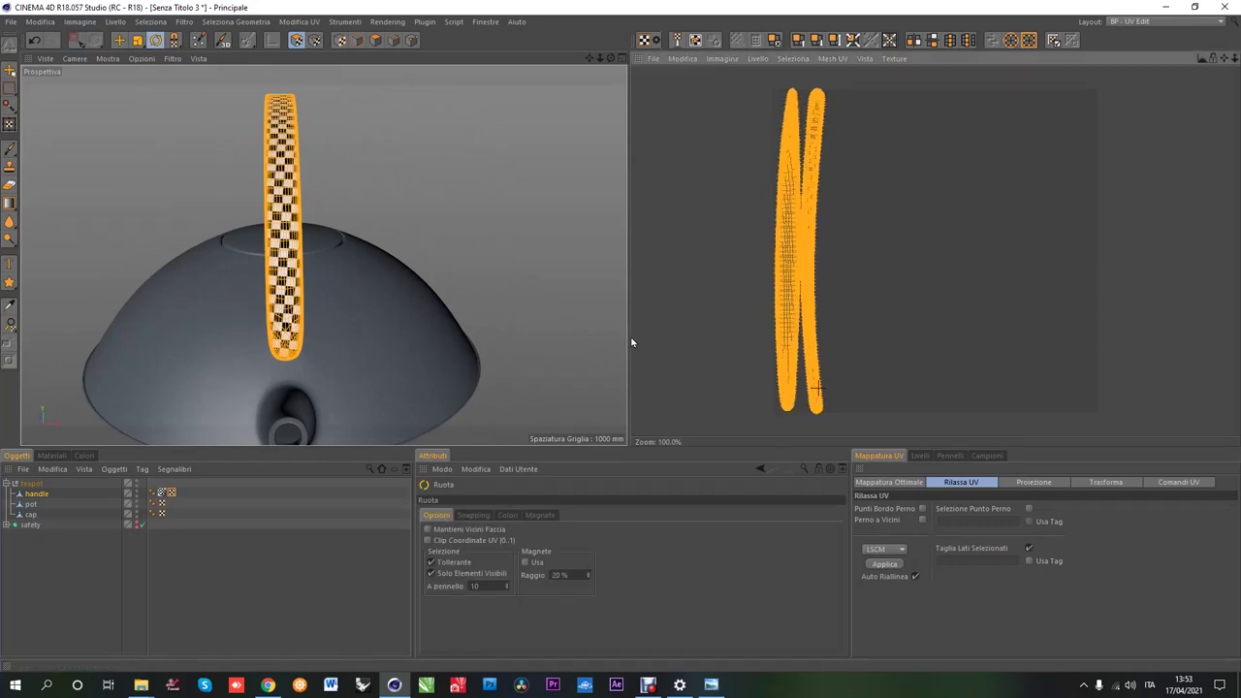
mouse_move(418, 329)
alt+mouse_down()
mouse_move(459, 294)
mouse_move(369, 240)
mouse_move(634, 268)
alt+mouse_up()
scroll(621, 342, up, 5)
scroll(621, 342, up, 5)
scroll(621, 342, up, 5)
scroll(407, 190, down, 5)
scroll(408, 190, up, 5)
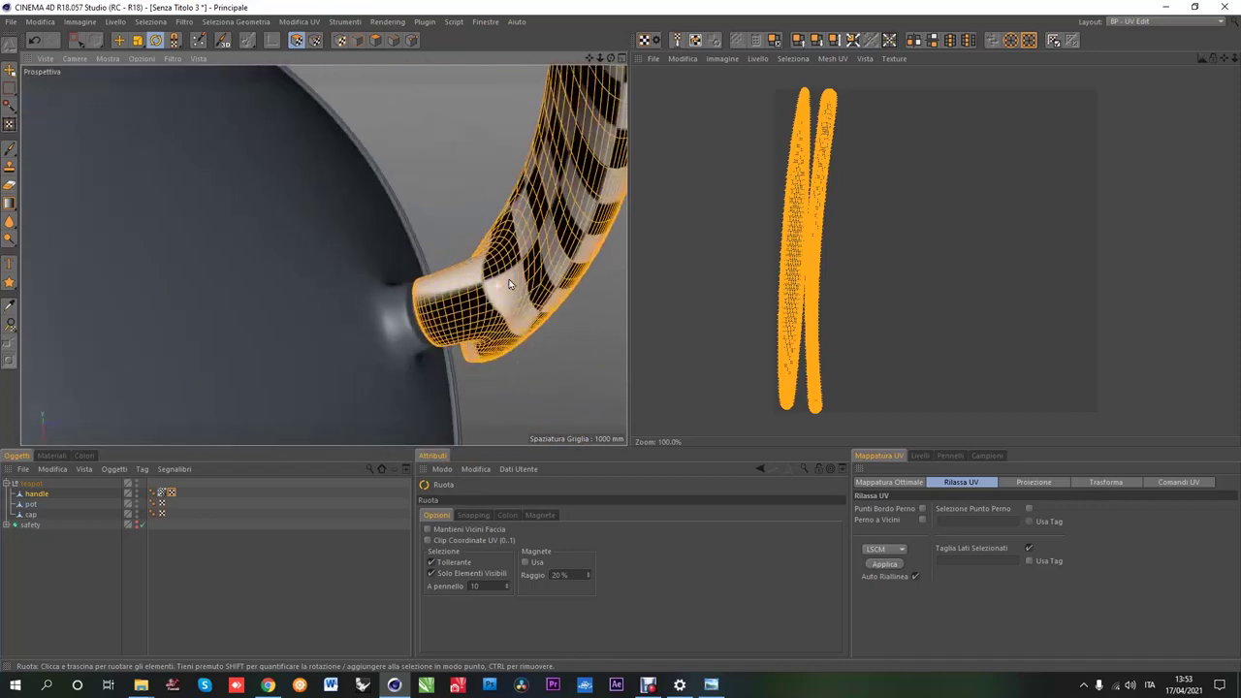
mouse_move(407, 190)
alt+mouse_down()
mouse_move(400, 282)
mouse_move(188, 269)
alt+mouse_up()
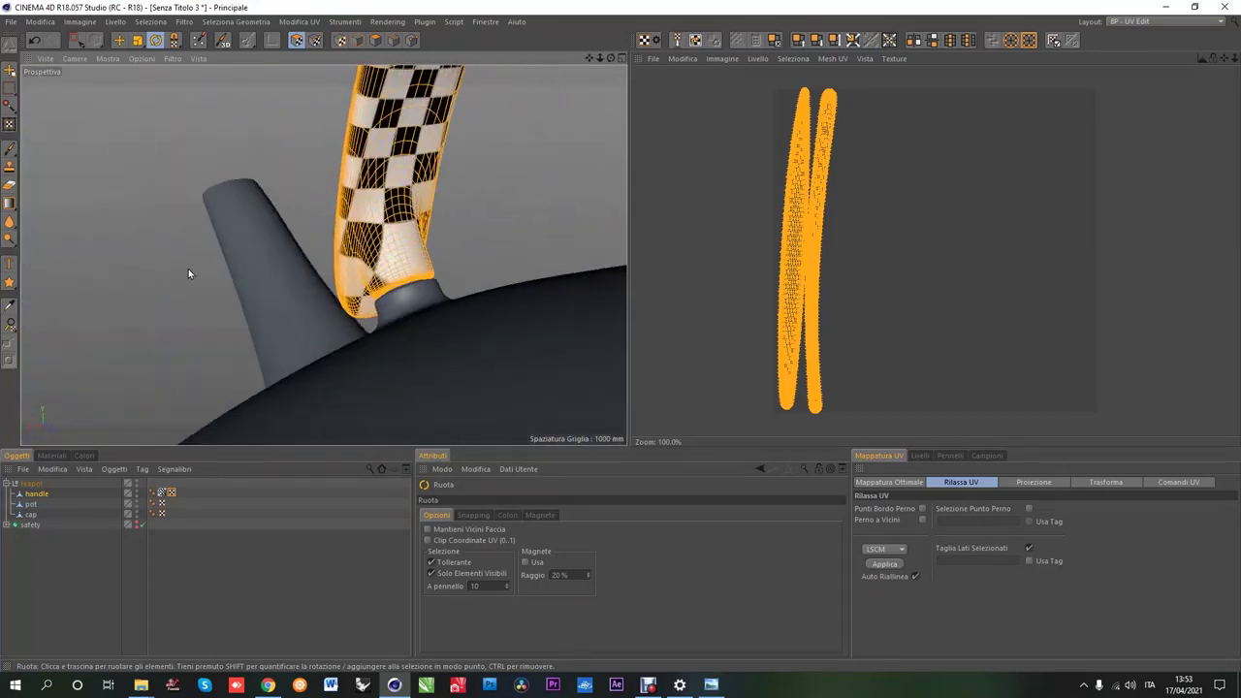
Step: Reproject the handle's UVs and relax them into a flat L-shaped strip
click(1029, 481)
click(1023, 505)
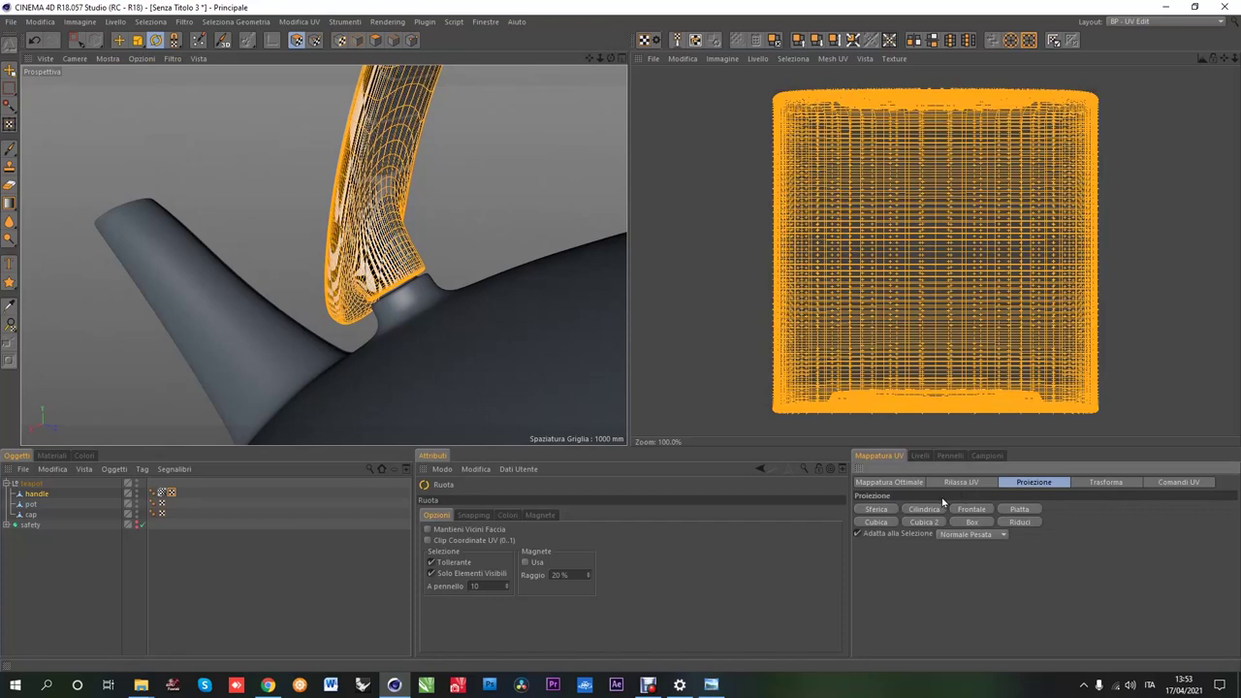
mouse_move(327, 285)
alt+mouse_down()
mouse_move(283, 315)
mouse_move(551, 248)
mouse_move(624, 248)
mouse_move(328, 378)
alt+mouse_up()
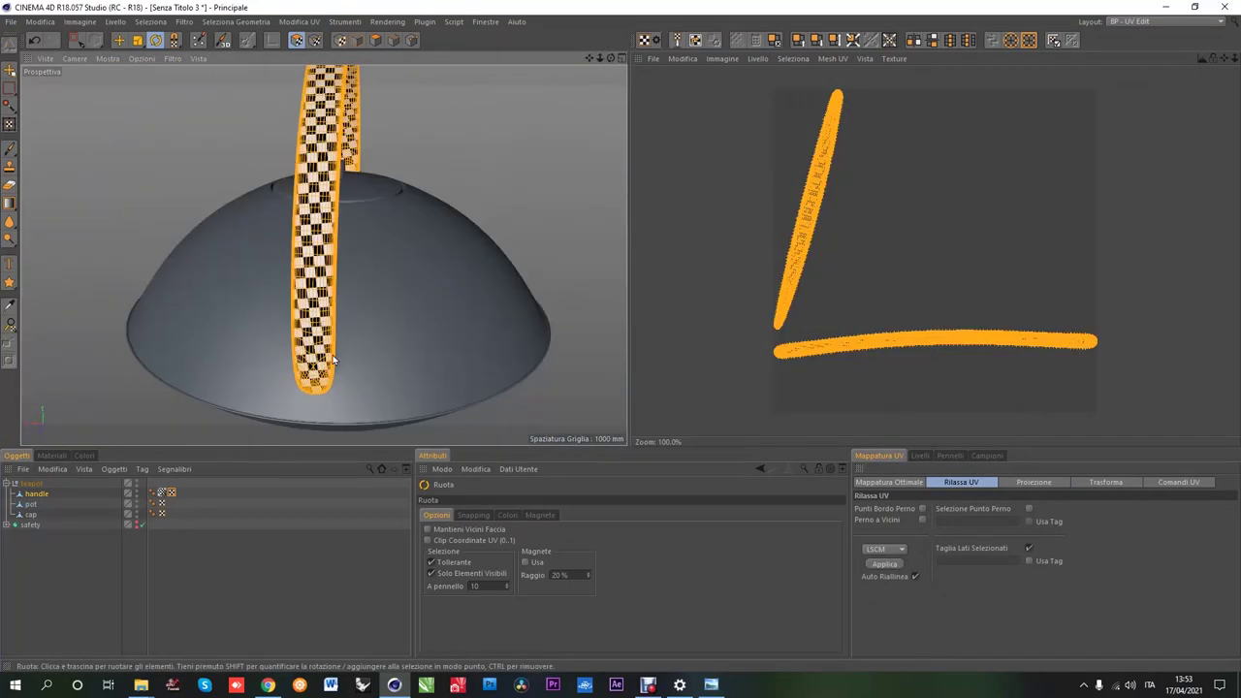
alt+drag(253, 169, 1182, 52)
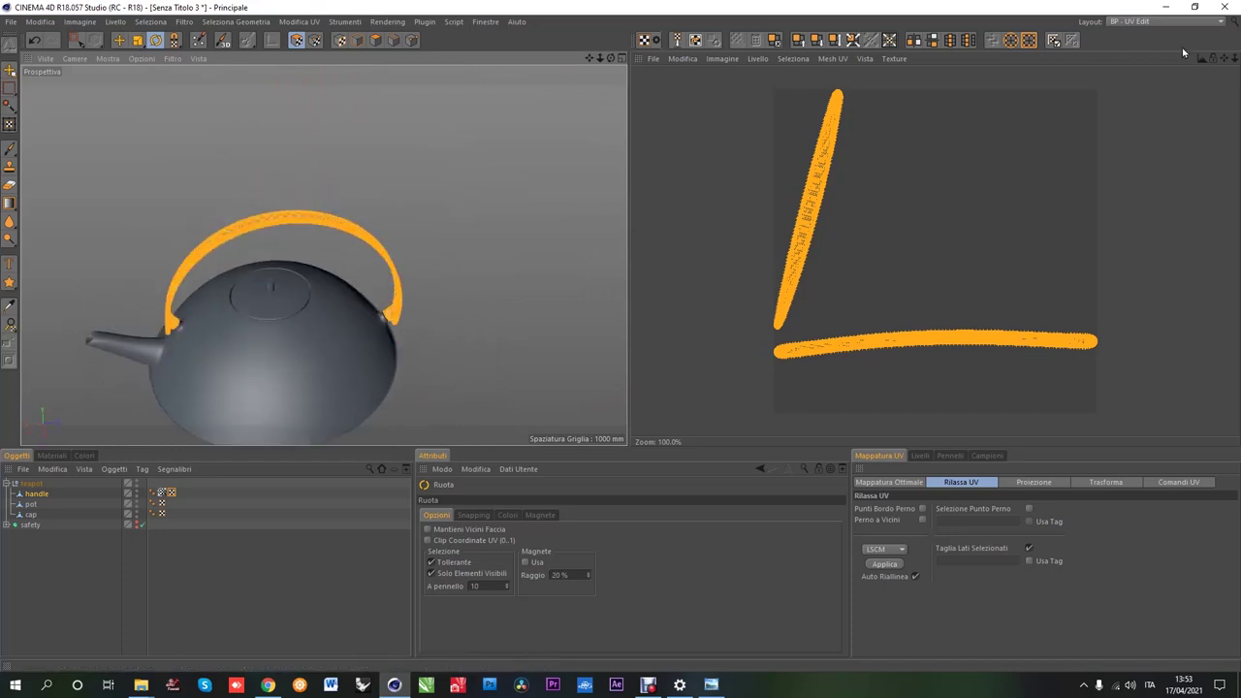
Step: Switch to the Modelling layout and delete the Octane checker material
click(1146, 125)
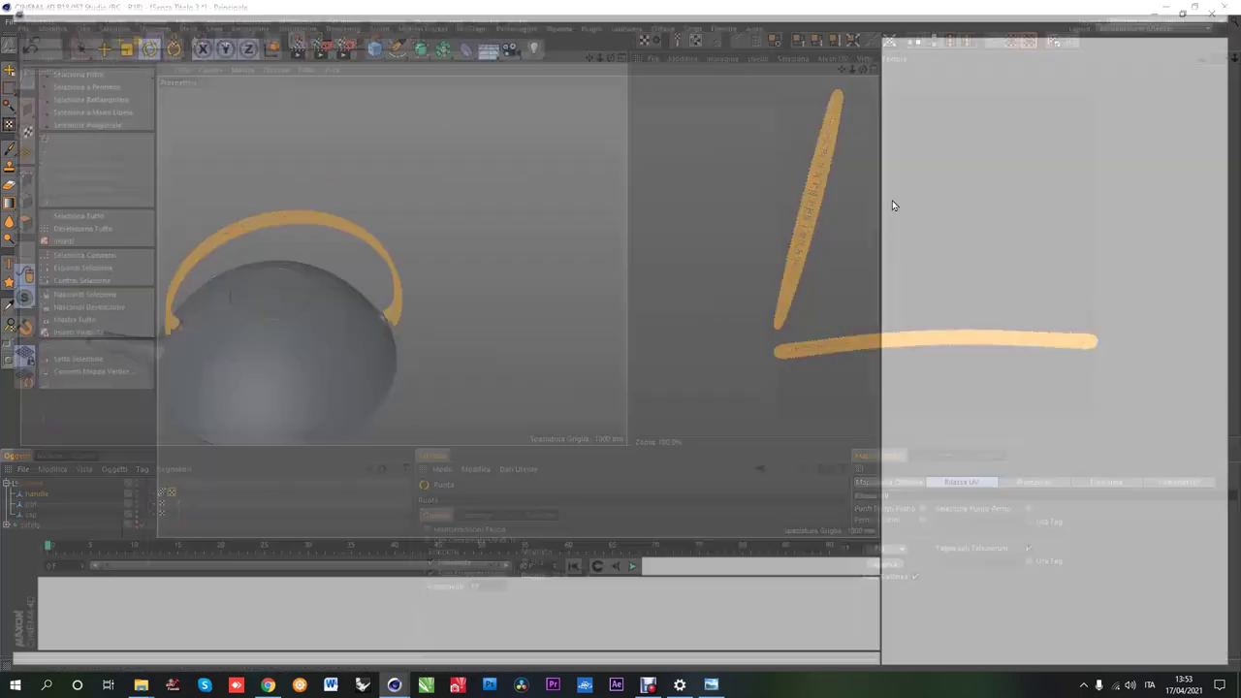
scroll(514, 310, up, 3)
scroll(514, 310, down, 3)
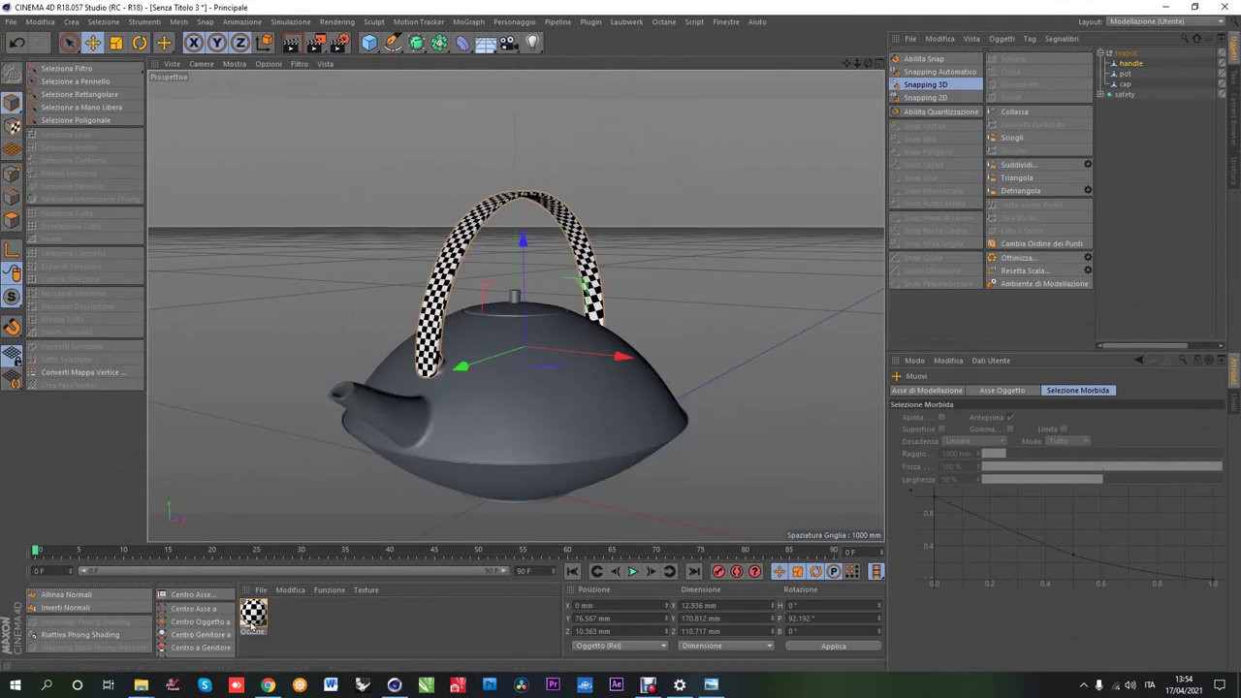
click(252, 612)
key(Delete)
Step: Select the pot object and enter Polygon mode
scroll(414, 346, up, 2)
scroll(472, 344, up, 3)
alt+drag(472, 344, 501, 274)
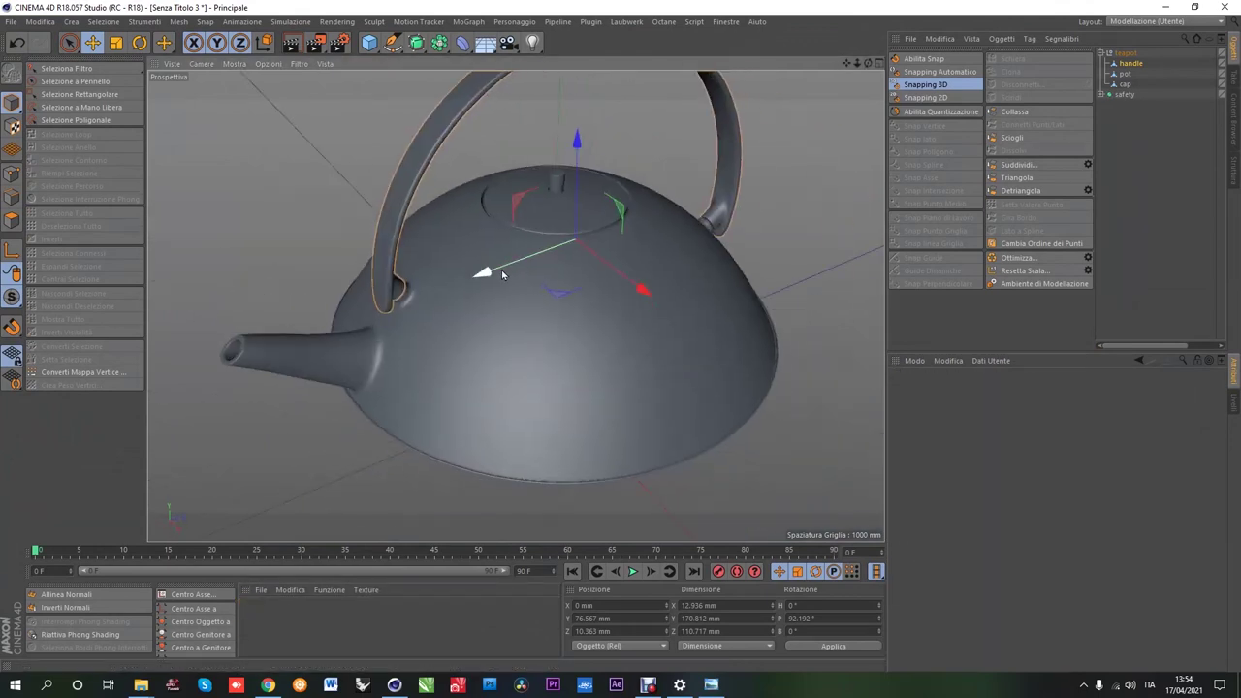
click(1124, 84)
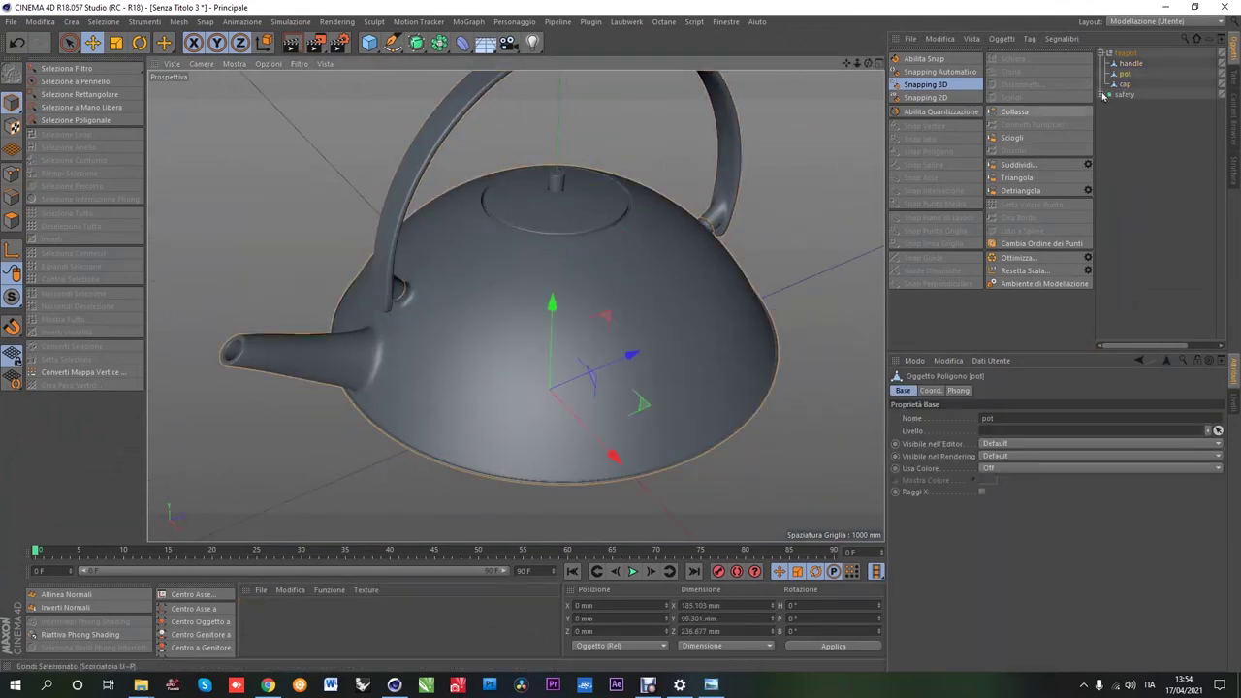
key(Return)
mouse_move(534, 416)
alt+mouse_down()
mouse_move(597, 373)
mouse_move(587, 420)
mouse_move(542, 382)
mouse_move(524, 333)
mouse_move(518, 441)
mouse_move(504, 398)
alt+mouse_up()
Step: Select a vertical edge loop running down the pot body with Loop Selection
click(66, 134)
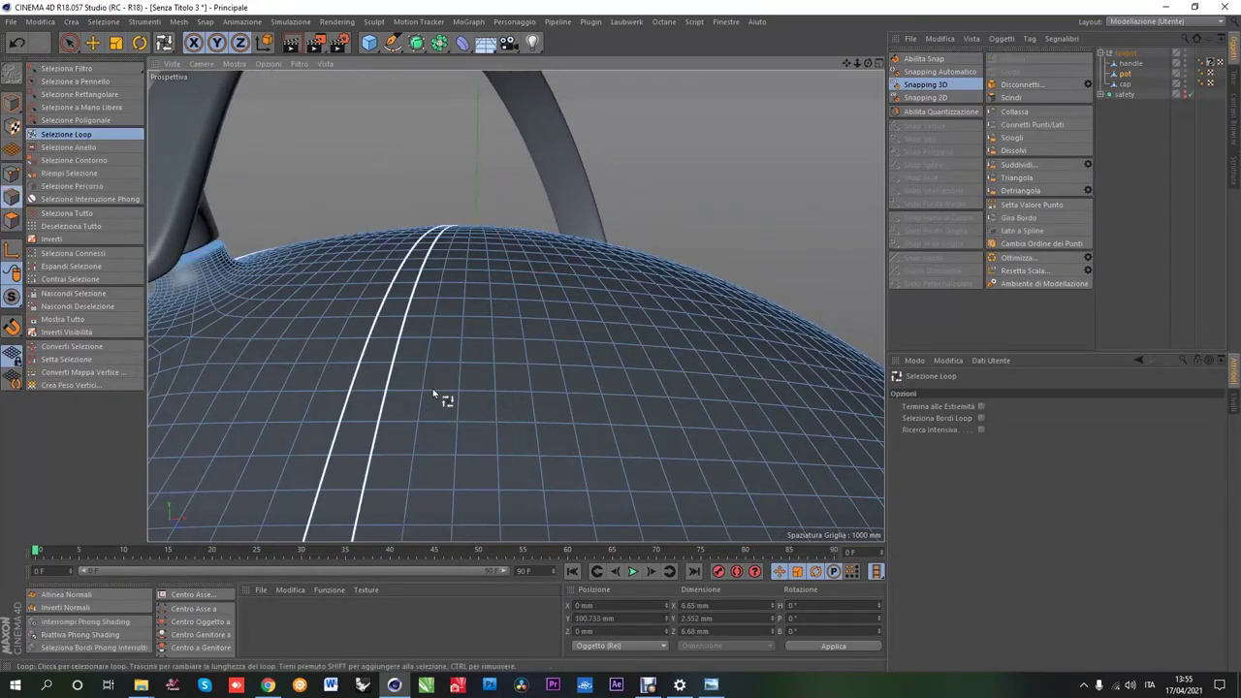
click(462, 405)
scroll(436, 346, down, 5)
scroll(581, 435, down, 3)
scroll(568, 429, up, 6)
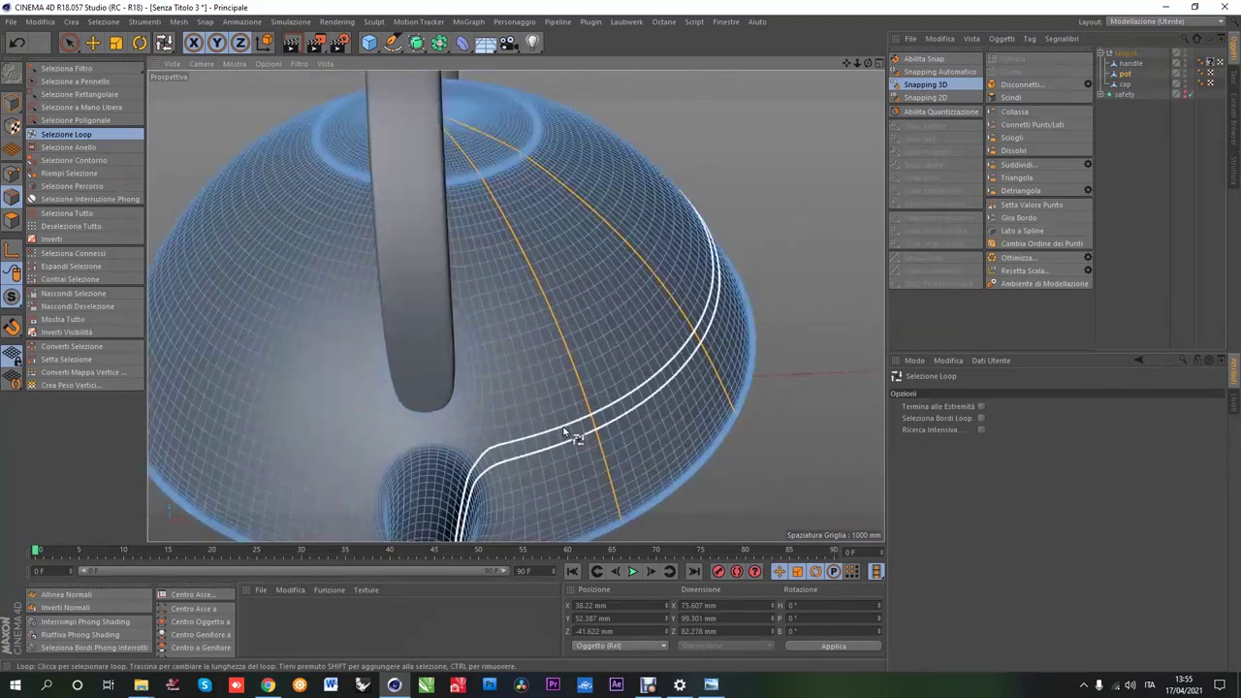
scroll(508, 301, down, 4)
scroll(568, 407, up, 3)
mouse_move(568, 407)
alt+mouse_down()
mouse_move(568, 346)
mouse_move(565, 424)
mouse_move(571, 387)
alt+mouse_up()
scroll(526, 386, up, 5)
scroll(543, 459, down, 5)
Step: Trace short vertical edge paths on the pot with Path Selection (UM)
key(u)
key(m)
scroll(572, 387, up, 3)
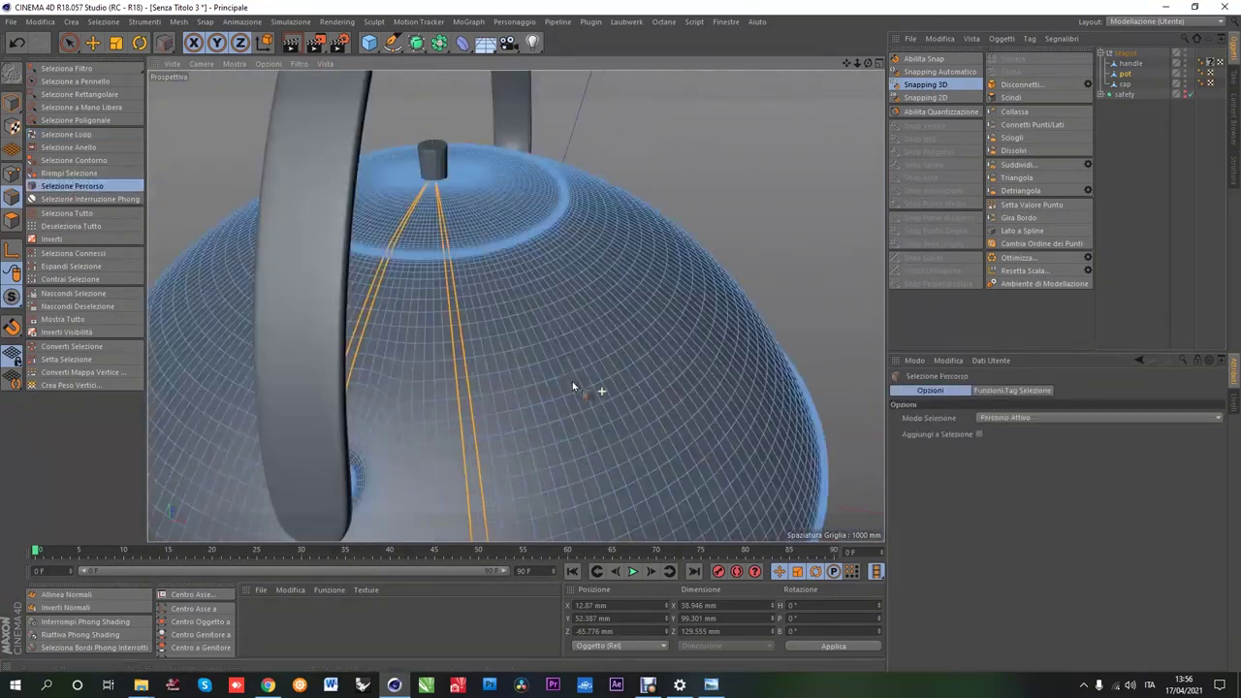
alt+drag(487, 474, 485, 428)
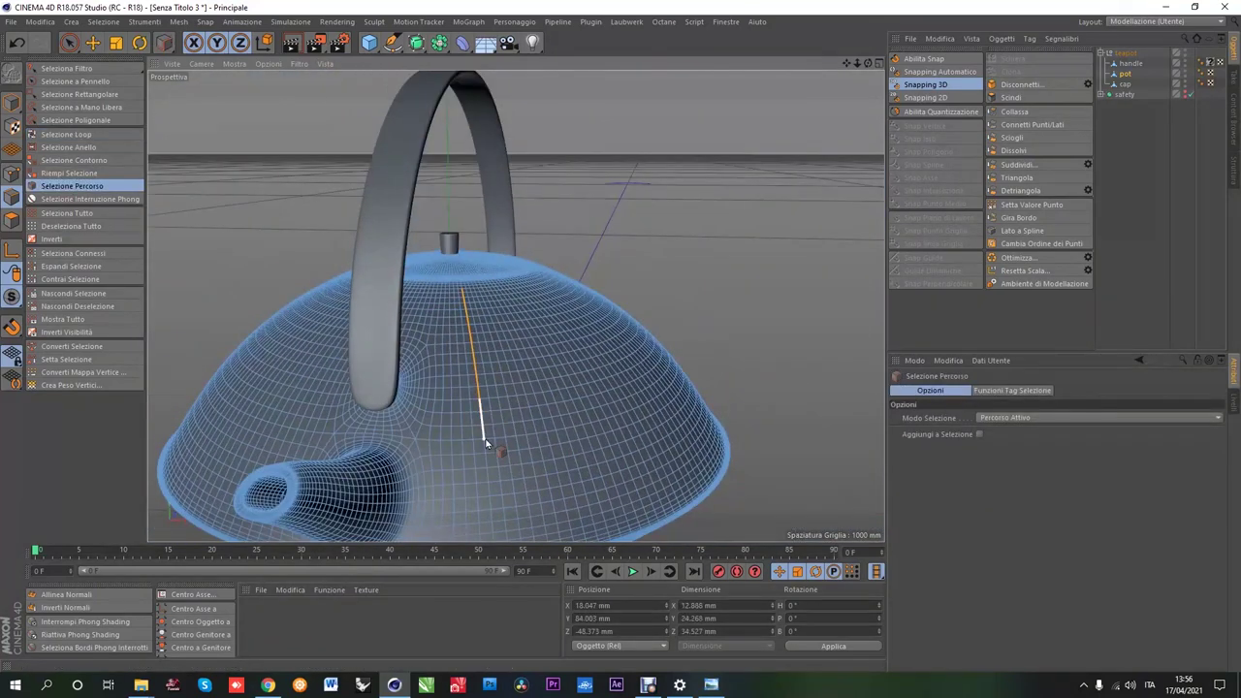
scroll(460, 365, up, 3)
scroll(451, 390, up, 2)
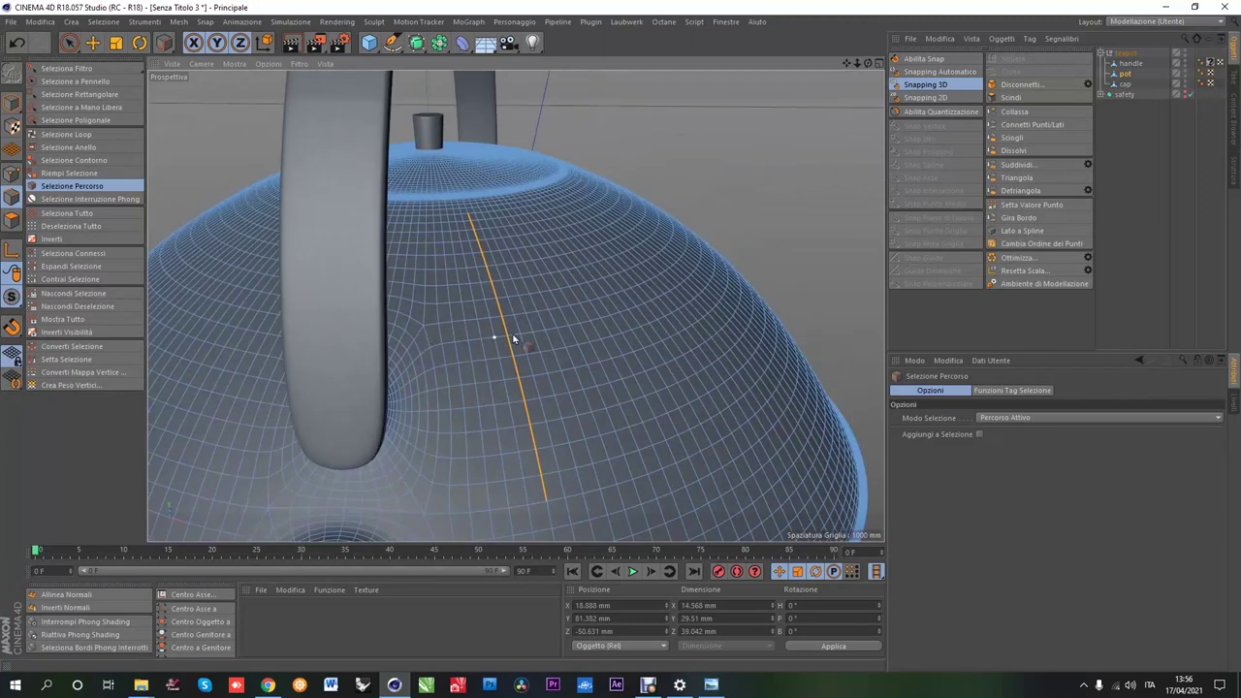
scroll(514, 338, down, 3)
alt+drag(443, 346, 462, 308)
scroll(462, 308, up, 3)
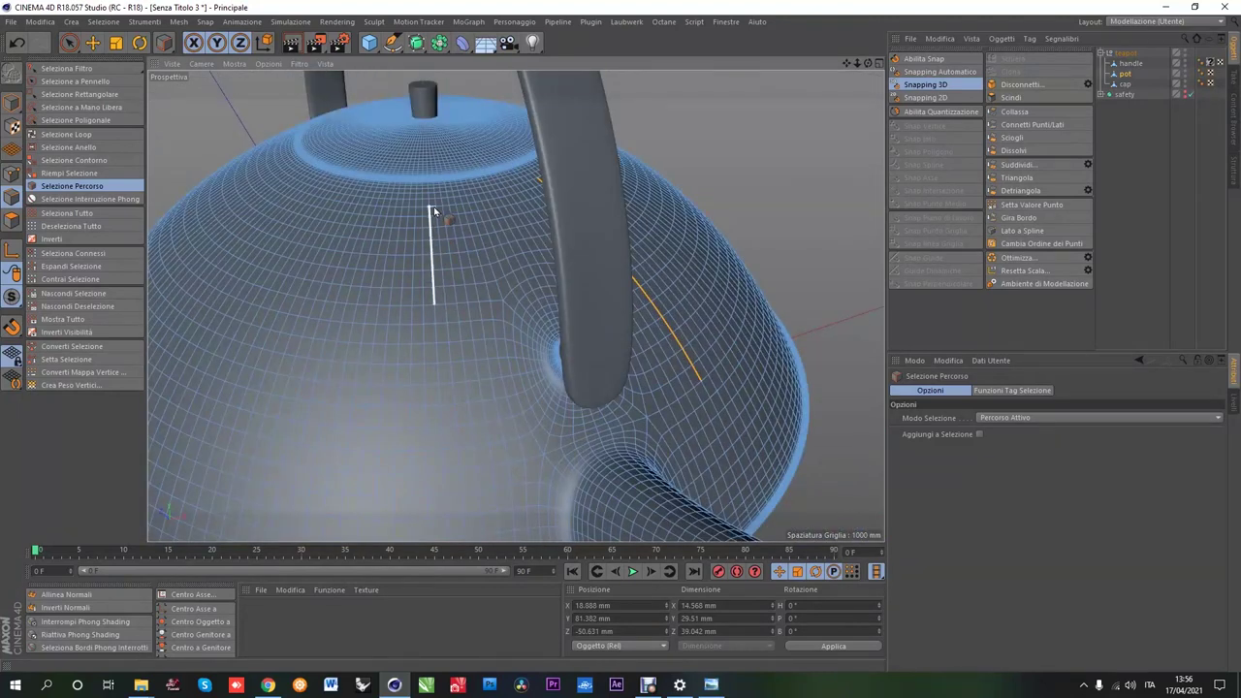
mouse_move(436, 383)
alt+mouse_down()
mouse_move(475, 451)
mouse_move(459, 263)
alt+mouse_up()
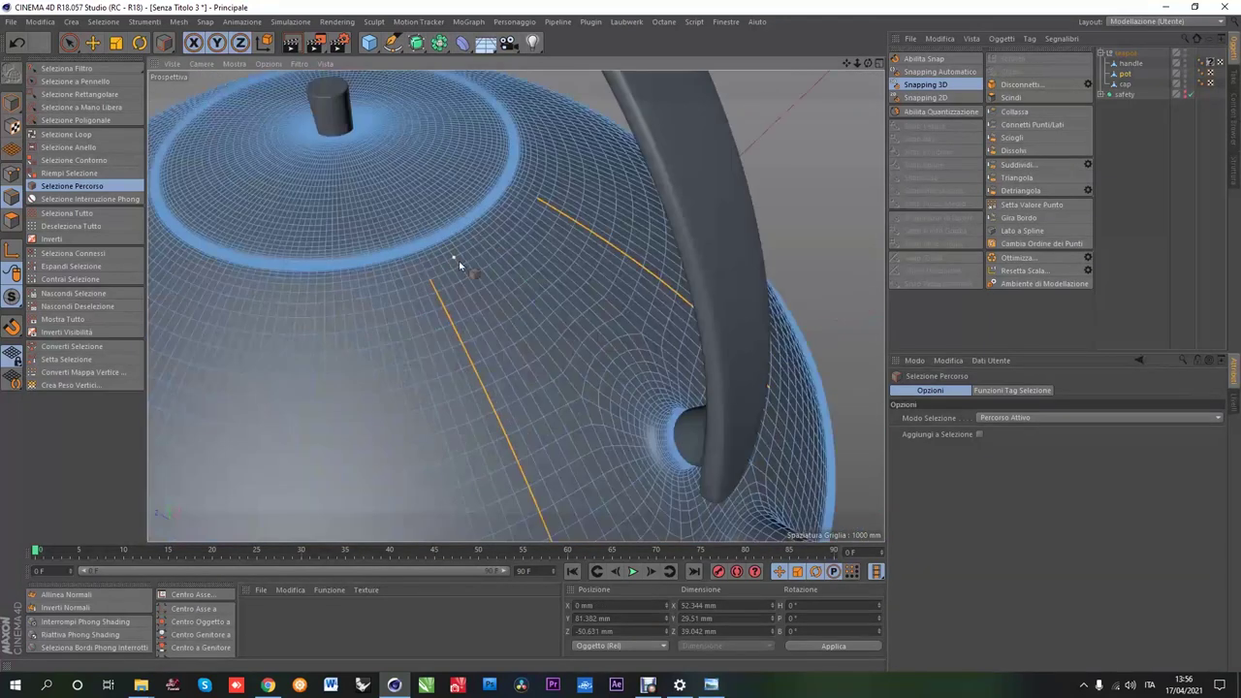
scroll(540, 243, down, 3)
mouse_move(540, 243)
alt+mouse_down()
mouse_move(436, 327)
mouse_move(646, 321)
mouse_move(626, 322)
mouse_move(517, 211)
mouse_move(613, 305)
alt+mouse_up()
scroll(436, 327, down, 3)
scroll(619, 292, up, 3)
mouse_move(609, 238)
alt+mouse_down()
mouse_move(532, 267)
mouse_move(509, 253)
alt+mouse_up()
Step: Add more edge loops with Loop Selection (UL), undoing a stray vertical edge path
key(u)
key(l)
scroll(532, 268, down, 3)
scroll(532, 267, up, 5)
scroll(480, 316, down, 3)
scroll(479, 316, up, 5)
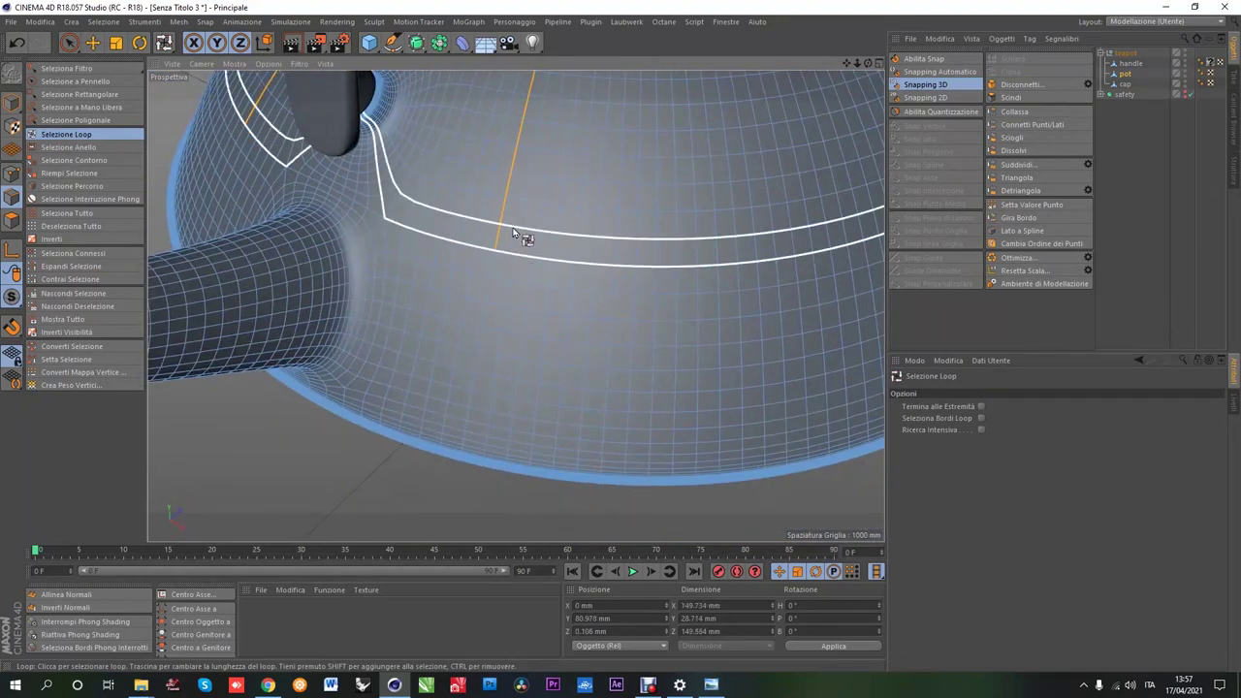
scroll(511, 312, down, 5)
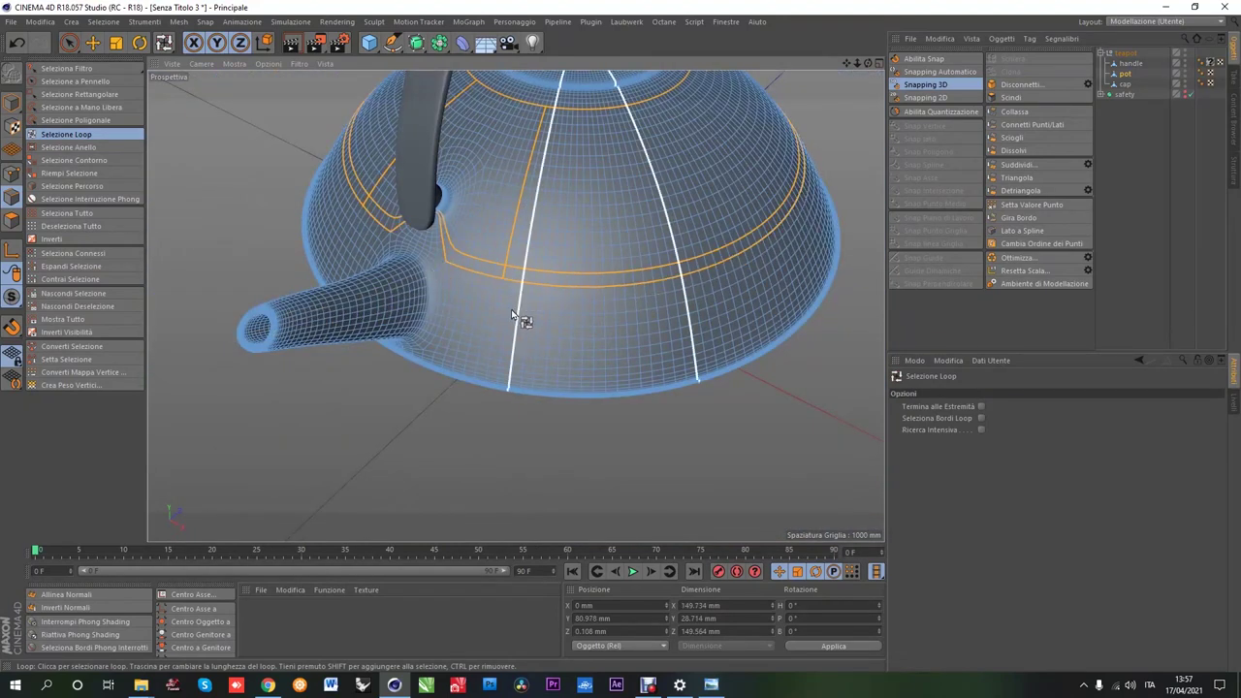
scroll(519, 320, down, 3)
alt+drag(519, 320, 635, 351)
scroll(781, 362, up, 5)
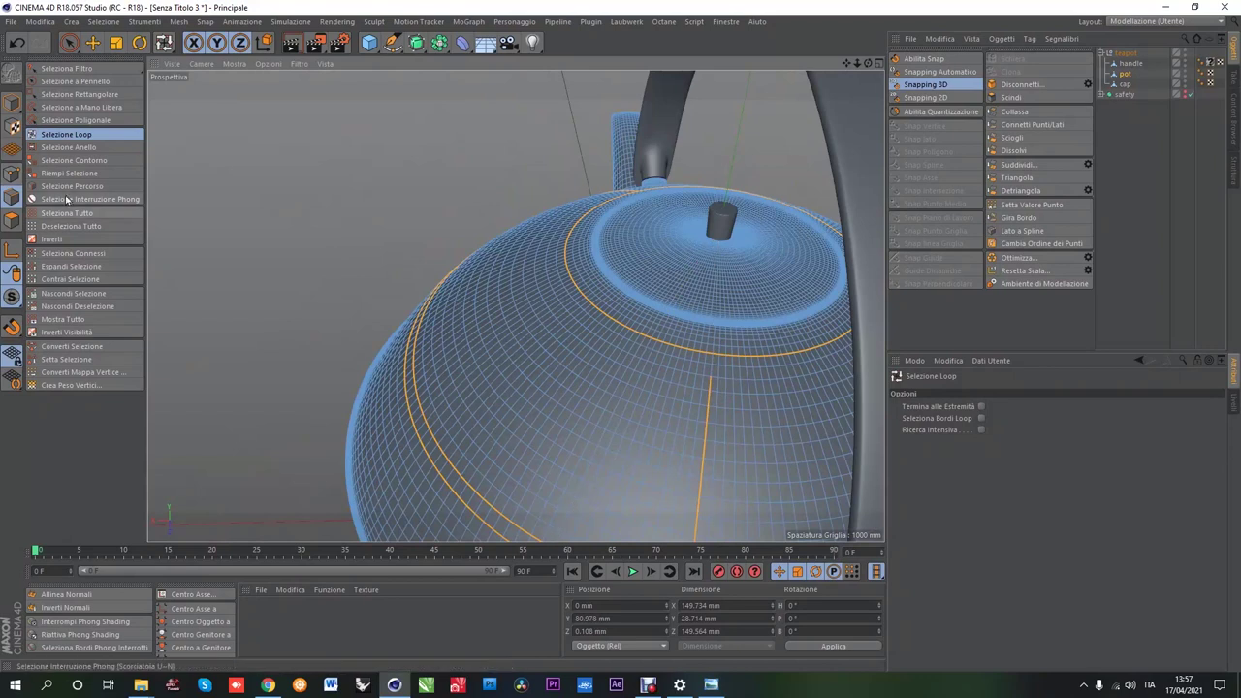
alt+drag(711, 369, 720, 327)
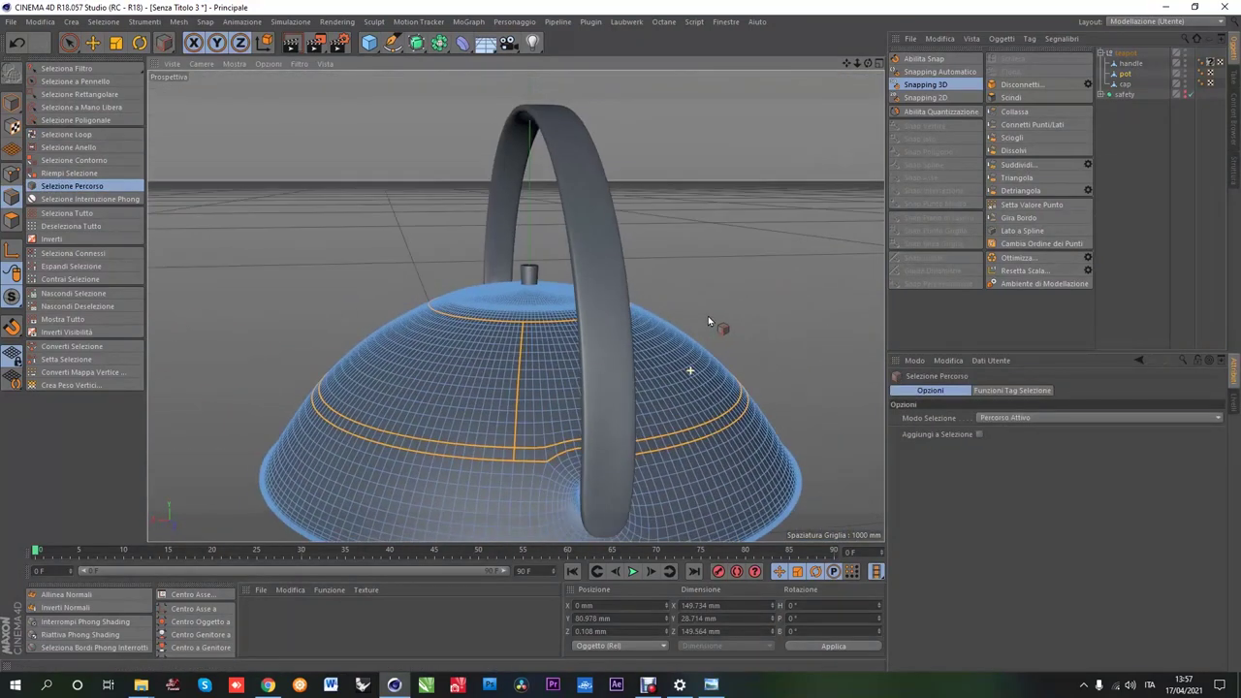
click(15, 41)
scroll(539, 457, up, 4)
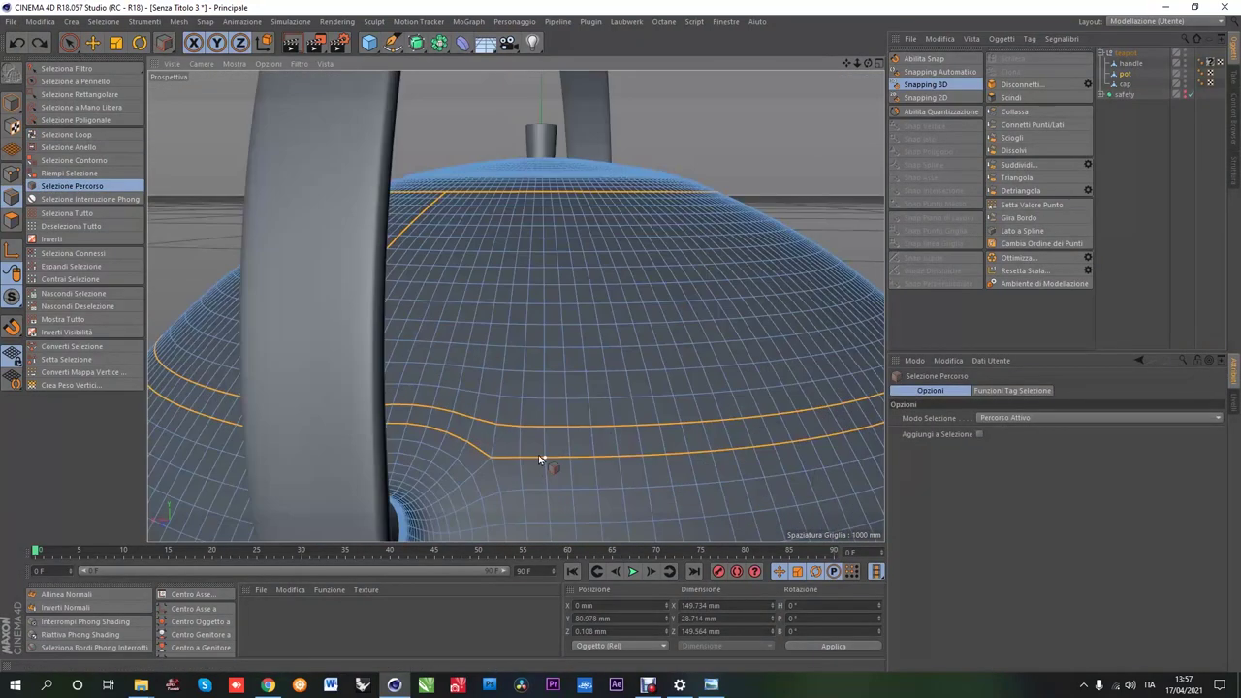
alt+drag(549, 197, 565, 290)
scroll(565, 291, down, 3)
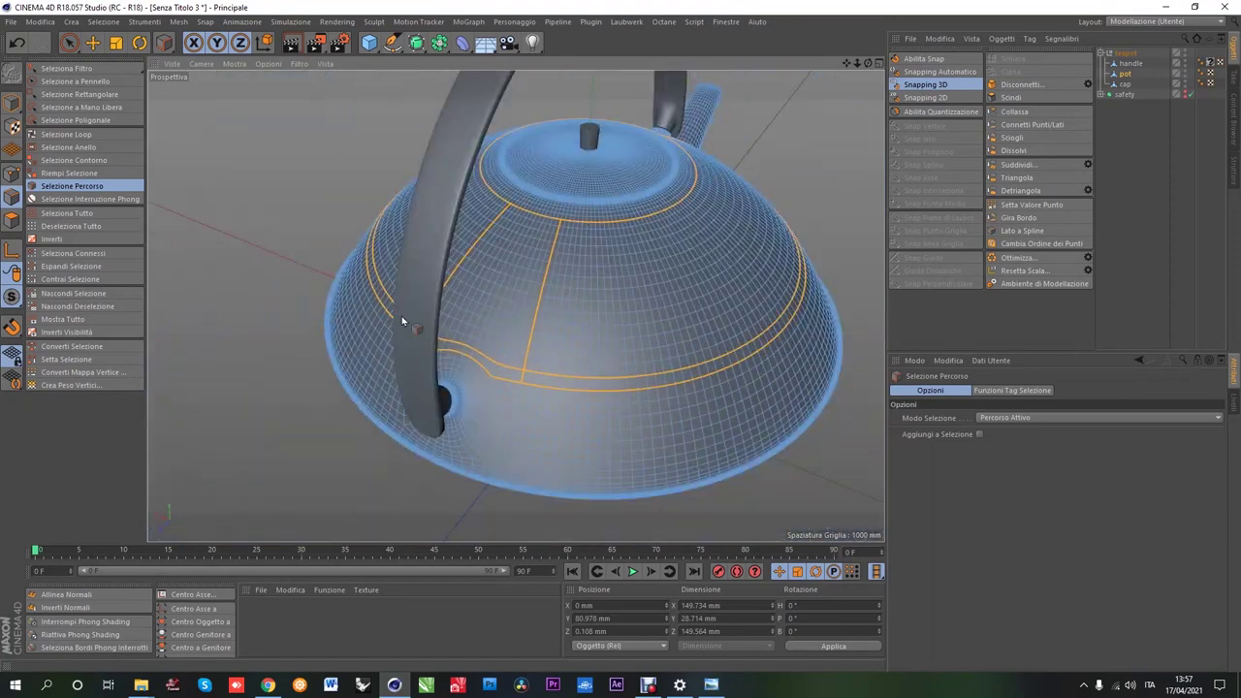
key(u)
key(l)
mouse_move(567, 368)
alt+mouse_down()
mouse_move(534, 349)
mouse_move(534, 271)
mouse_move(340, 382)
mouse_move(501, 407)
mouse_move(514, 349)
alt+mouse_up()
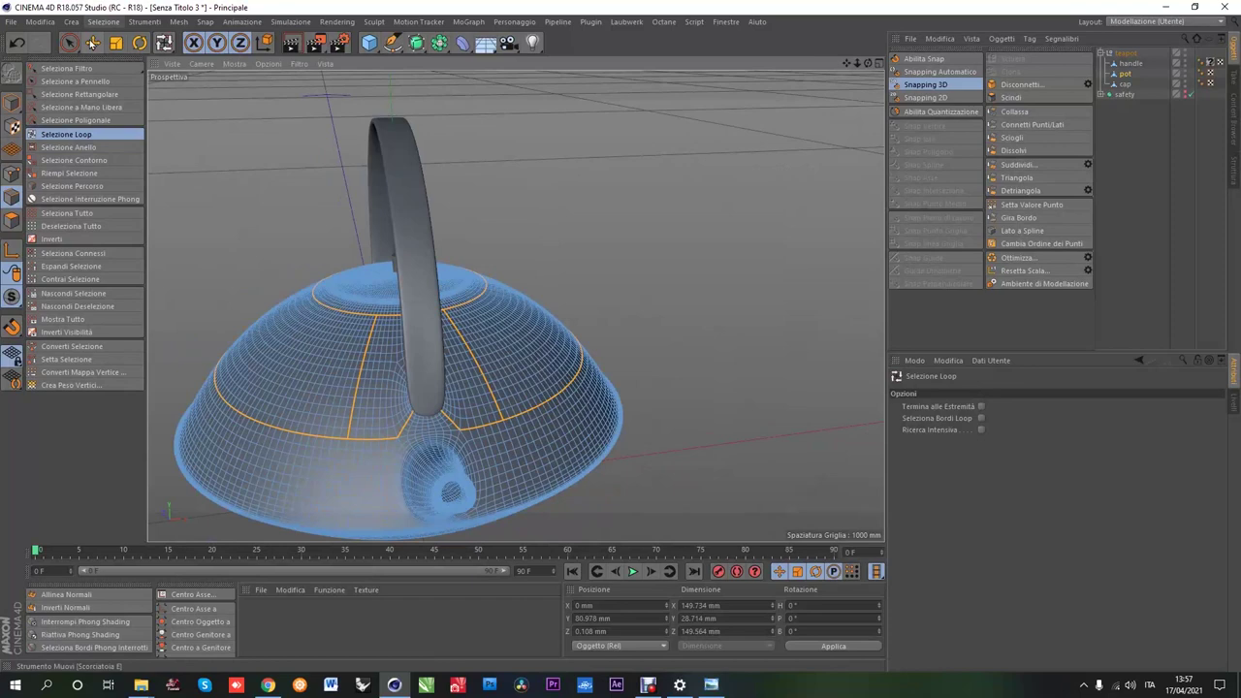
Step: Fill the outlined pot panels with polygons using Fill Selection, undoing the extra fill
click(69, 42)
scroll(845, 408, up, 3)
alt+drag(374, 437, 1020, 443)
mouse_move(775, 407)
alt+mouse_down()
mouse_move(595, 346)
mouse_move(577, 317)
alt+mouse_up()
mouse_move(729, 383)
alt+mouse_down()
mouse_move(596, 310)
mouse_move(579, 355)
alt+mouse_up()
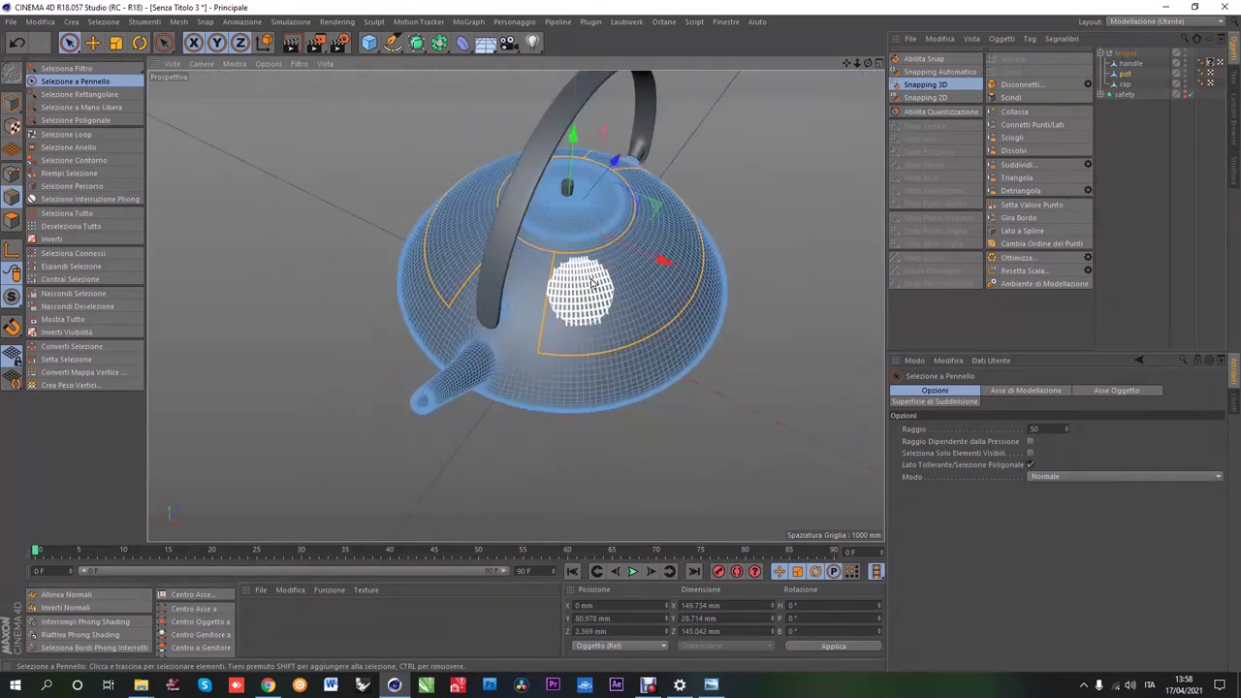
scroll(501, 254, up, 5)
scroll(623, 416, down, 5)
mouse_move(623, 416)
alt+mouse_down()
mouse_move(595, 360)
mouse_move(540, 410)
mouse_move(675, 401)
alt+mouse_up()
scroll(579, 426, up, 5)
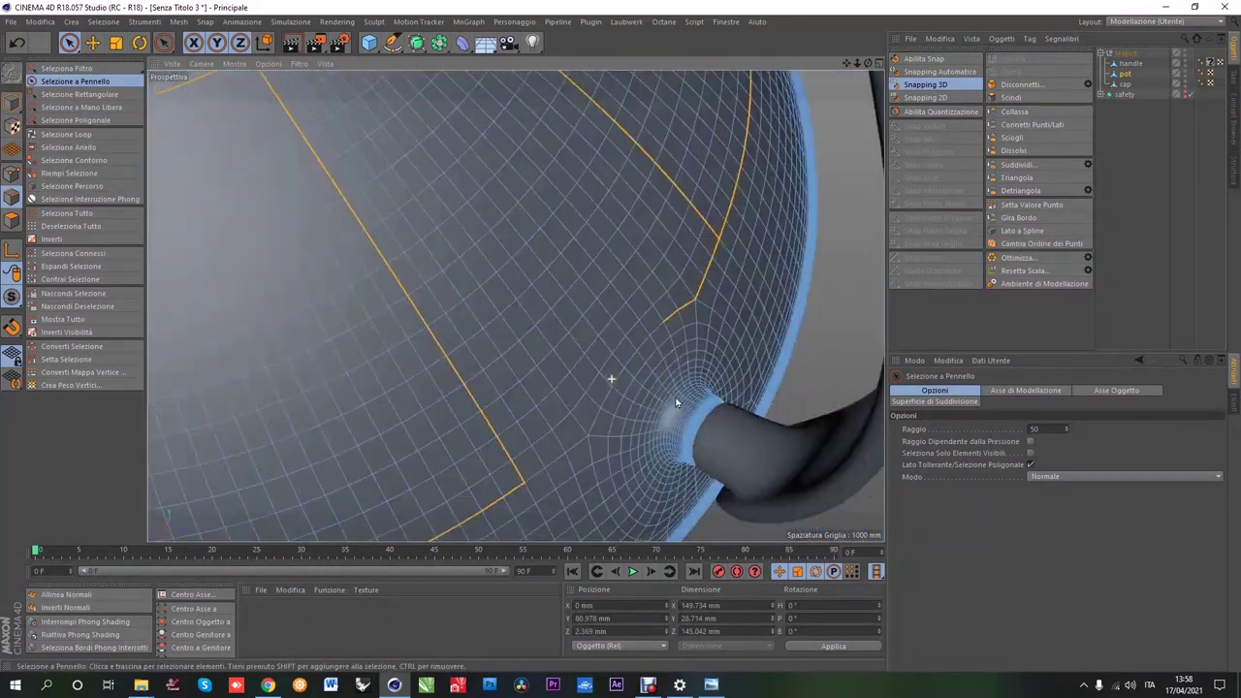
mouse_move(691, 329)
alt+mouse_down()
mouse_move(559, 312)
mouse_move(465, 281)
alt+mouse_up()
scroll(523, 290, down, 4)
click(103, 21)
click(126, 153)
click(426, 320)
key(ctrl+z)
Step: Refill the panel and inset its polygons individually by 0.5 mm, with Preserve Groups off
click(332, 346)
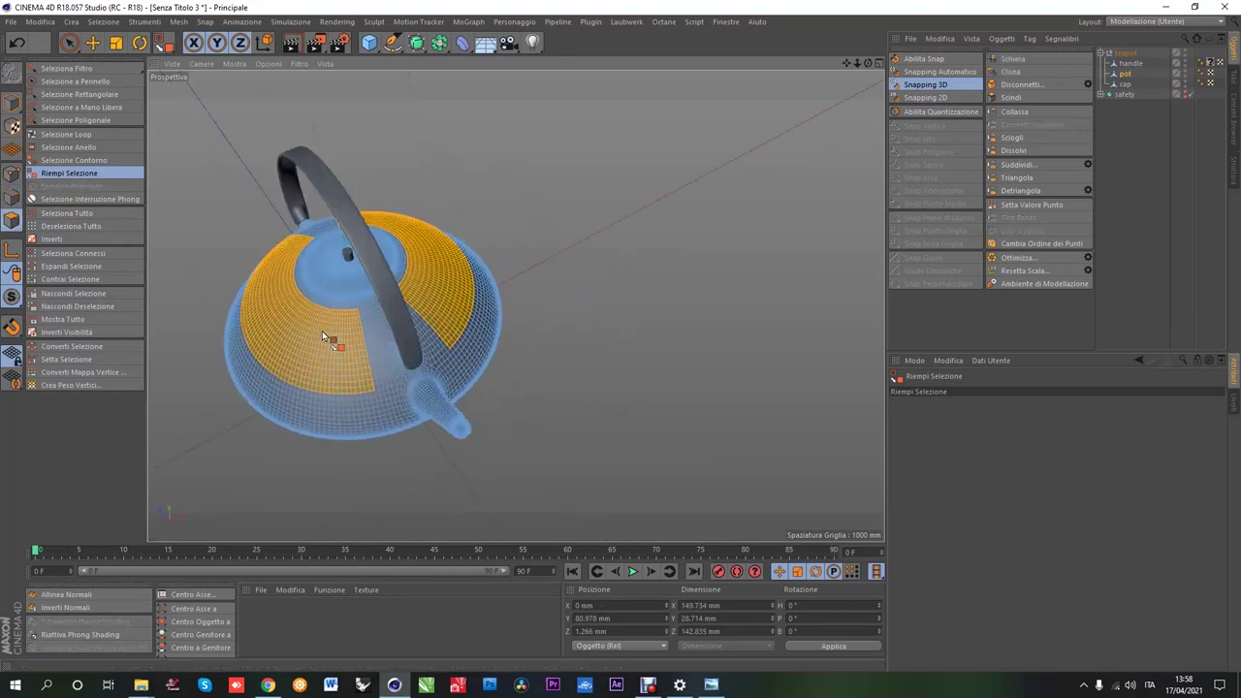
scroll(492, 368, up, 4)
right_click(516, 320)
click(567, 400)
scroll(620, 337, up, 3)
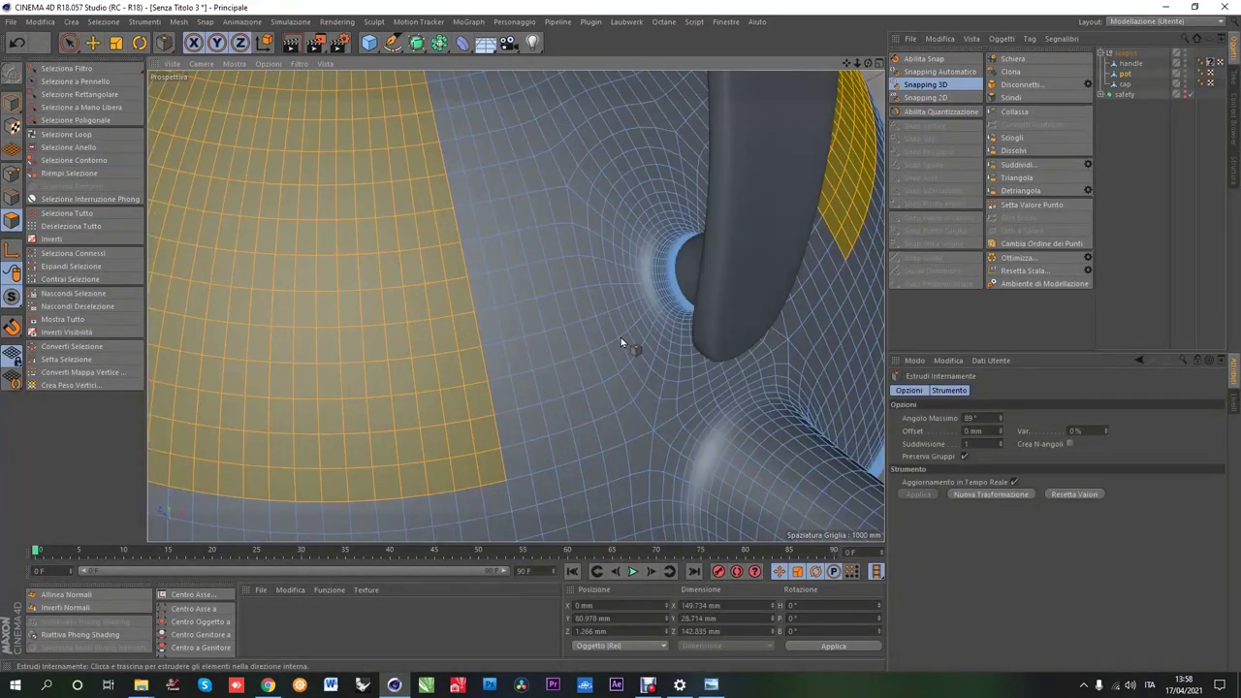
click(18, 43)
click(965, 457)
drag(620, 337, 515, 363)
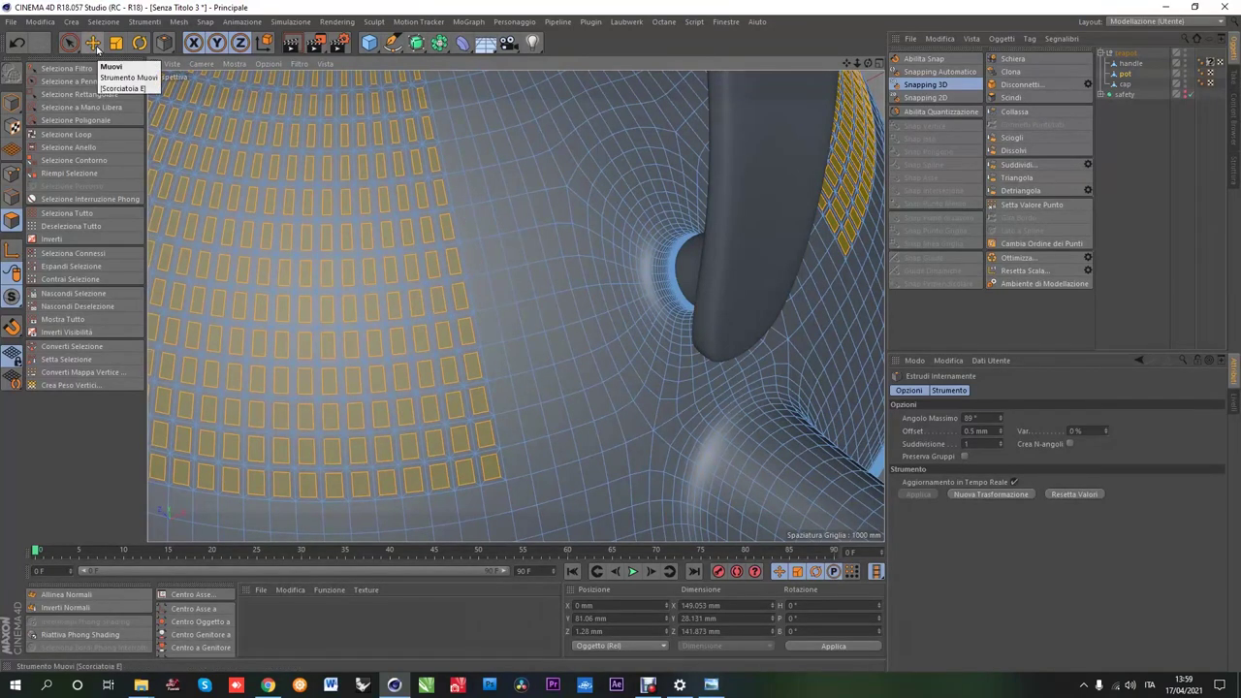
Step: Inspect the tiled panel and start an Extrude on the inset tiles
click(97, 47)
alt+drag(402, 235, 347, 244)
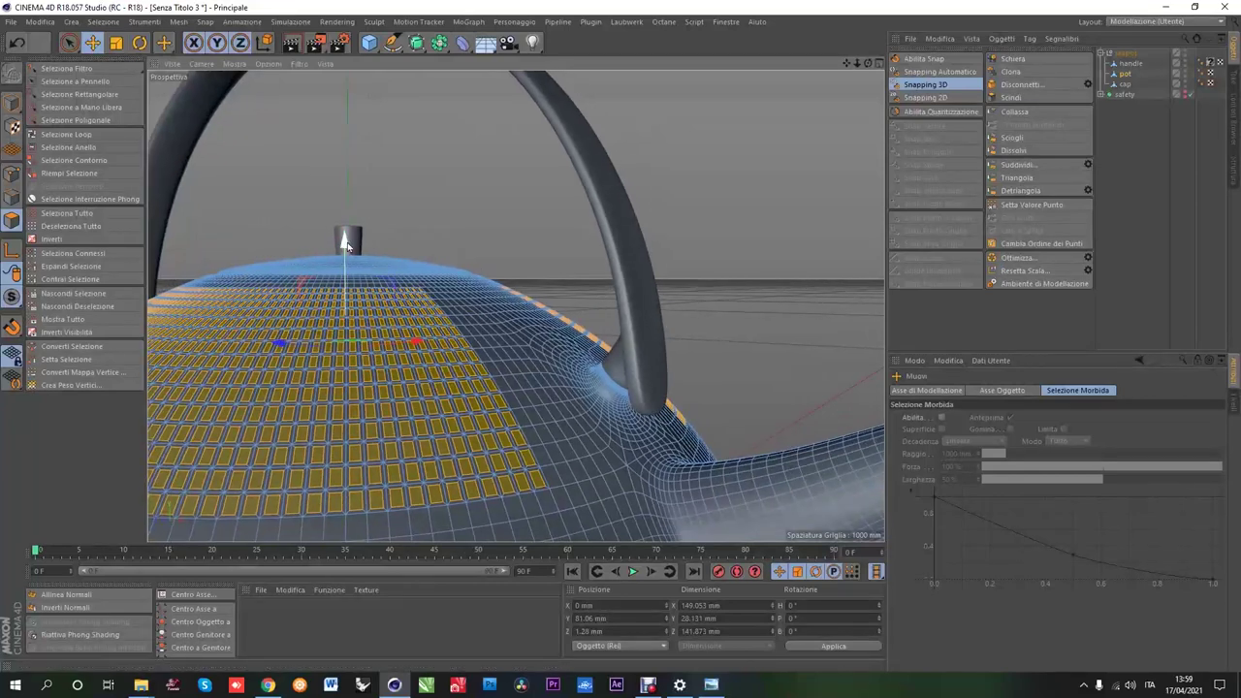
scroll(487, 454, up, 5)
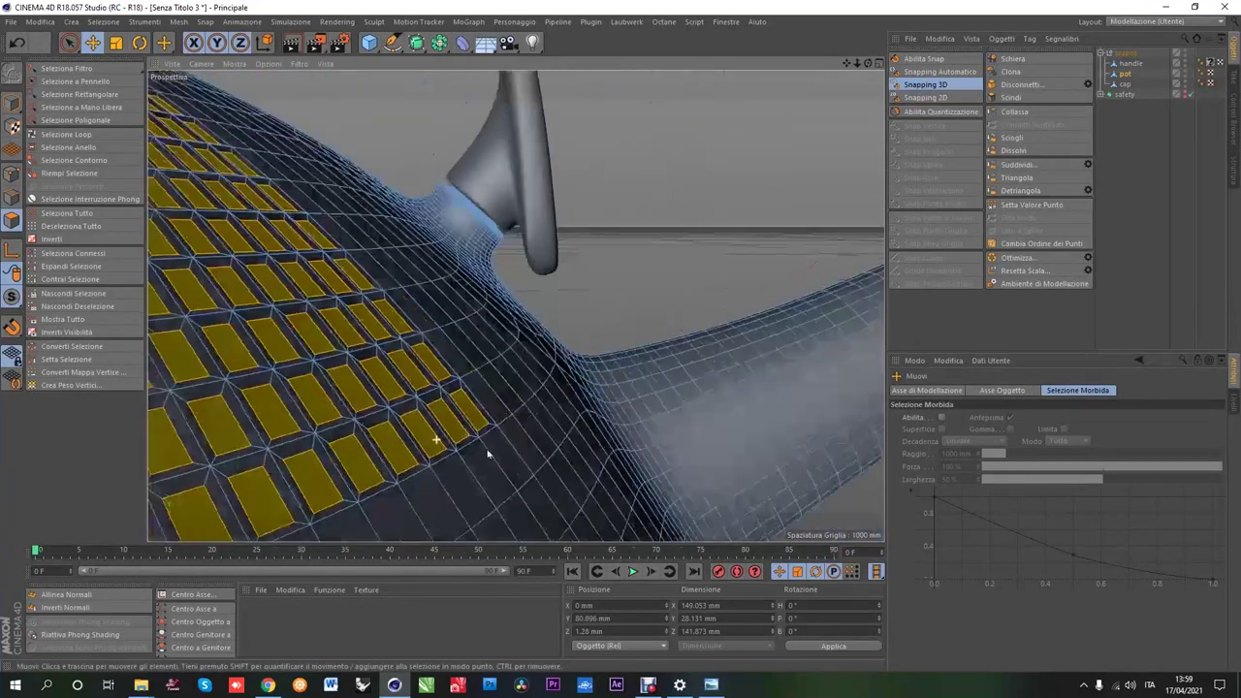
alt+drag(488, 454, 513, 426)
right_click(515, 426)
click(560, 391)
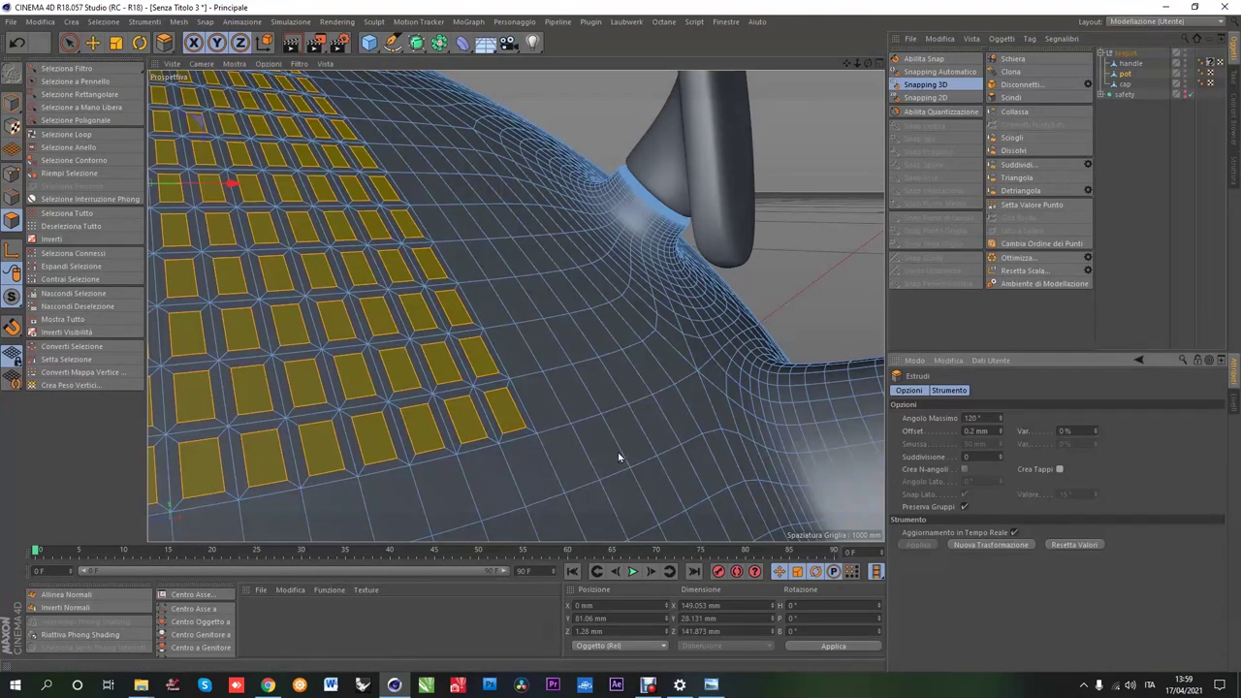
Step: Undo and redo the inset tiles, then scale the tiles up slightly
click(16, 43)
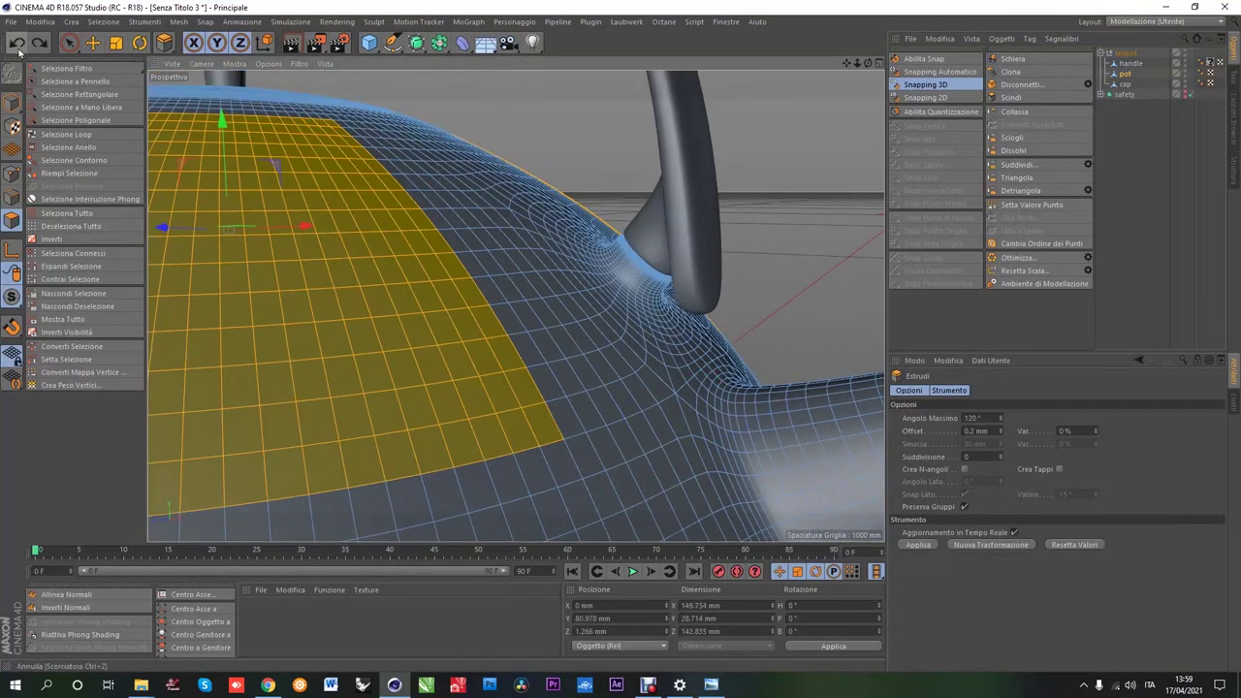
click(17, 44)
scroll(567, 359, up, 3)
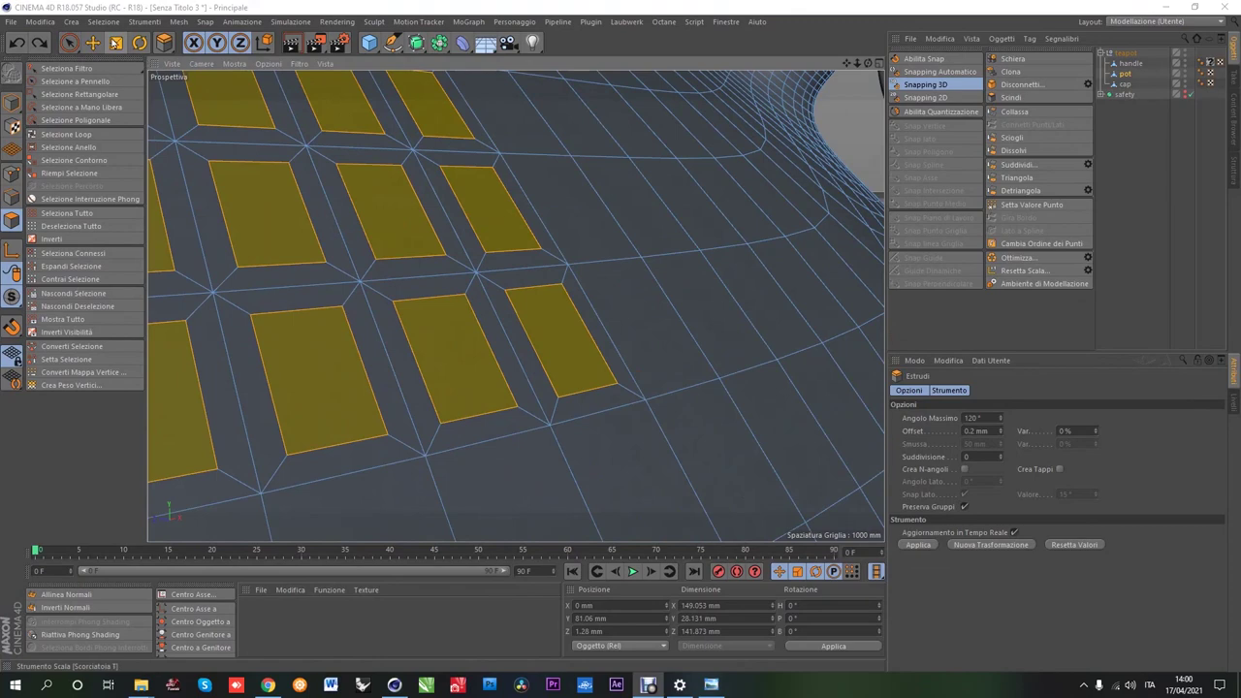
key(t)
drag(600, 312, 609, 305)
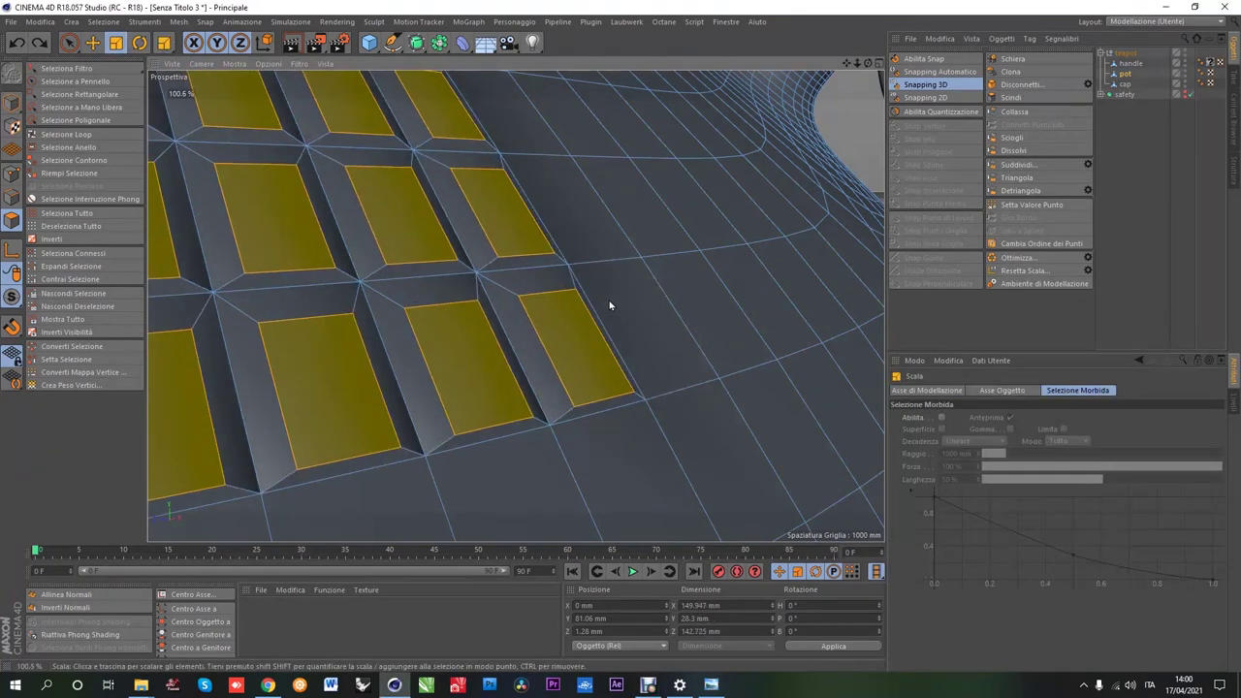
scroll(609, 305, down, 5)
alt+drag(513, 319, 426, 311)
scroll(426, 311, up, 5)
mouse_move(562, 216)
alt+mouse_down()
mouse_move(464, 309)
mouse_move(540, 332)
alt+mouse_up()
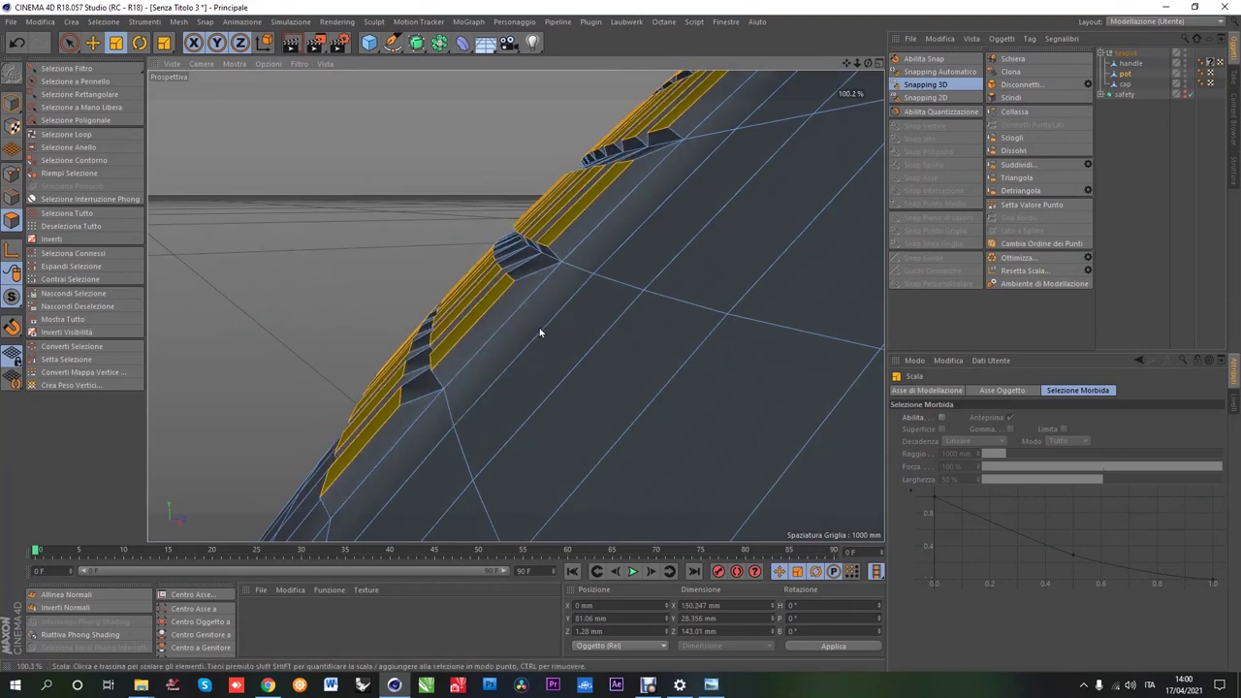
Step: Set the pot's Phong tag angle to 25°
click(1200, 73)
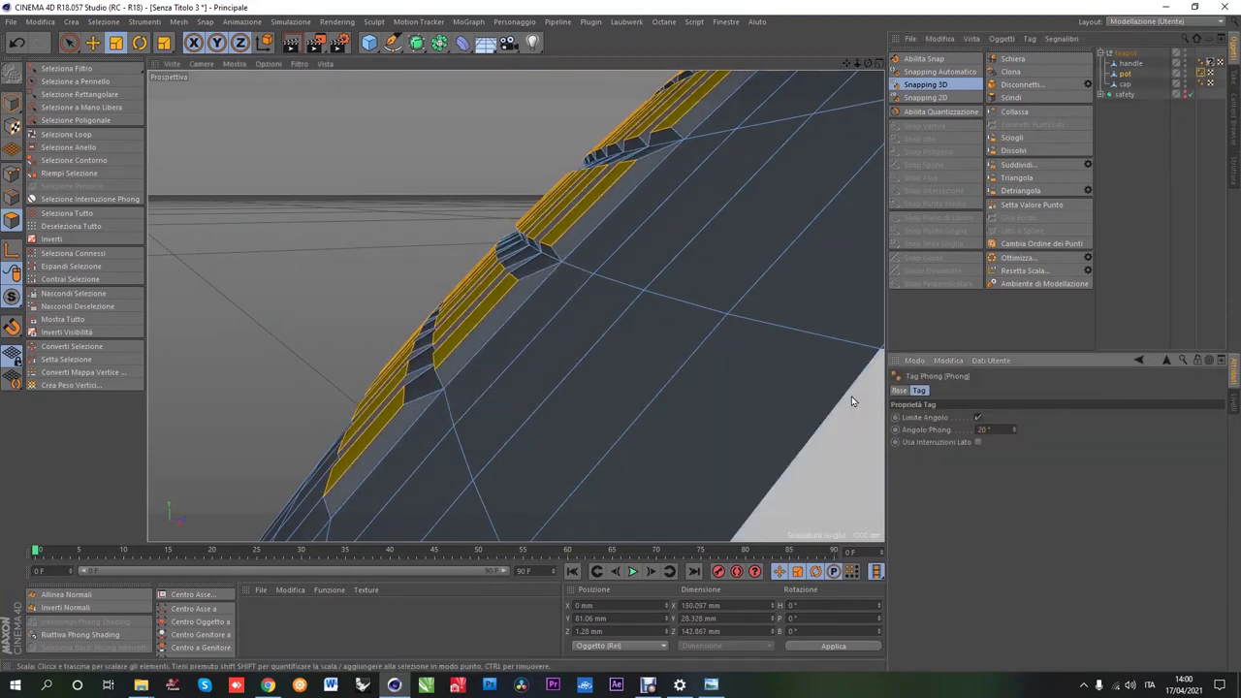
key(Return)
scroll(592, 367, down, 5)
scroll(591, 367, down, 5)
scroll(552, 366, down, 3)
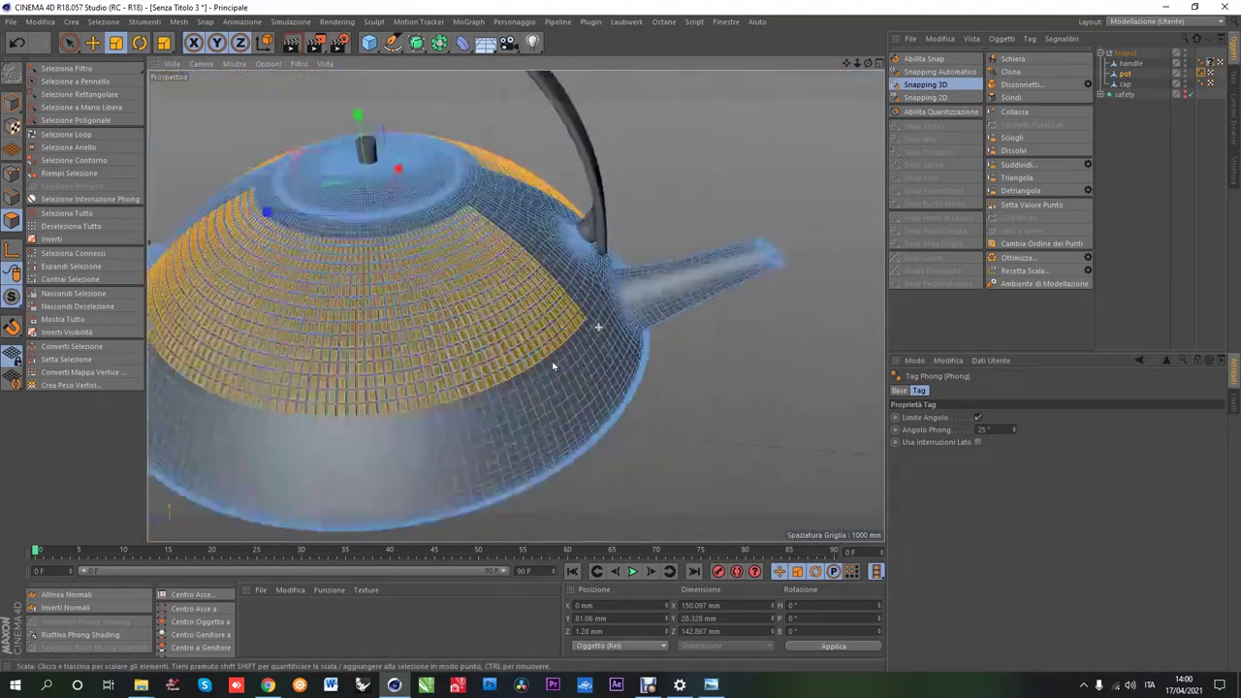
scroll(552, 366, up, 5)
scroll(552, 366, up, 5)
scroll(369, 315, up, 5)
Step: Switch the viewport to Gouraud Shading and inspect the shaded tiles from above
click(235, 63)
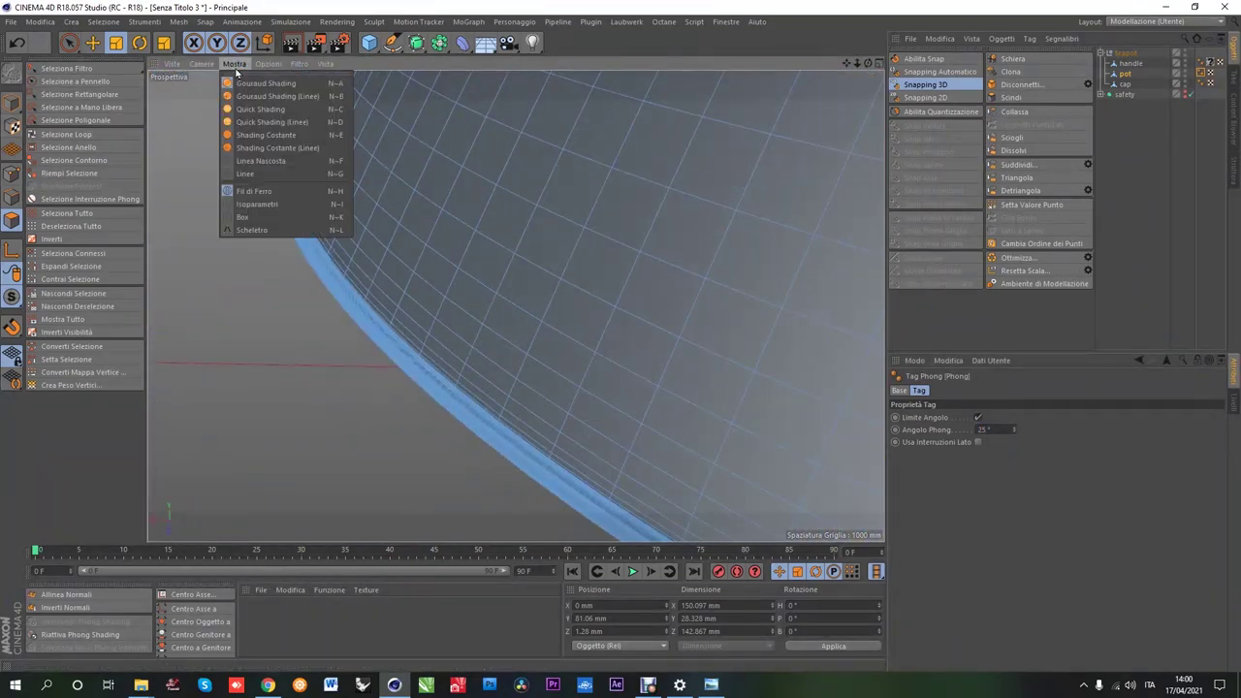
click(264, 83)
scroll(306, 330, down, 3)
scroll(403, 227, down, 5)
scroll(471, 250, down, 3)
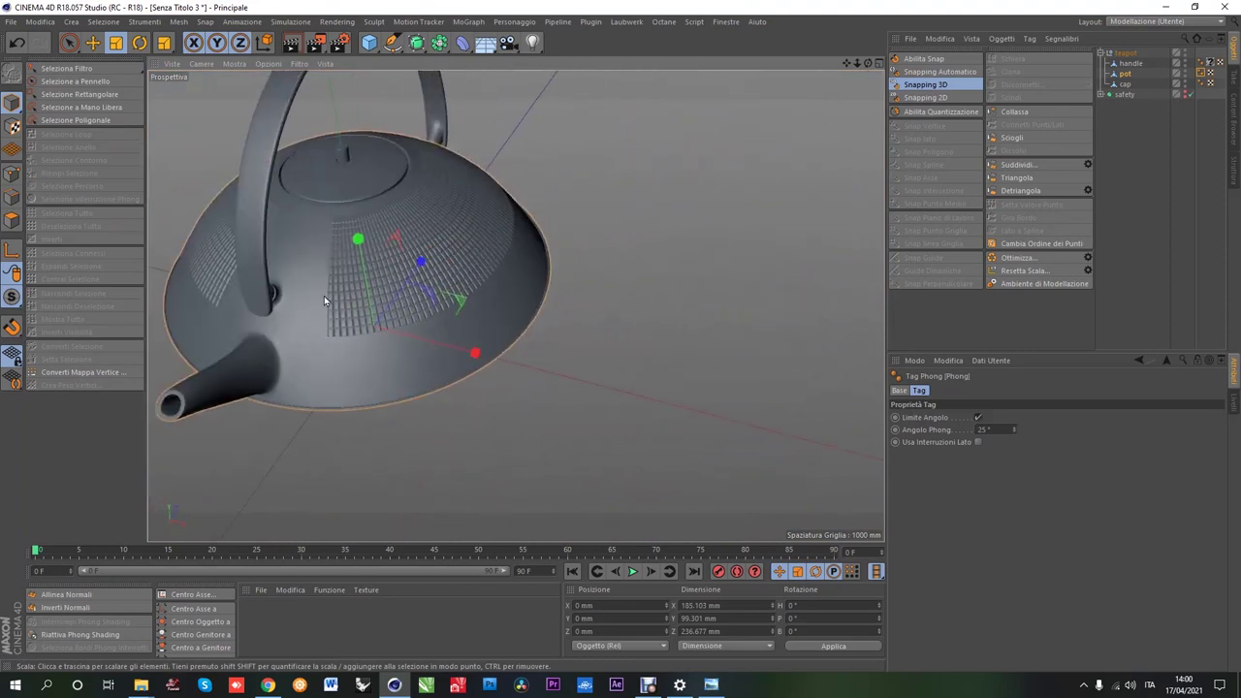
mouse_move(323, 301)
alt+mouse_down()
mouse_move(620, 337)
mouse_move(324, 331)
alt+mouse_up()
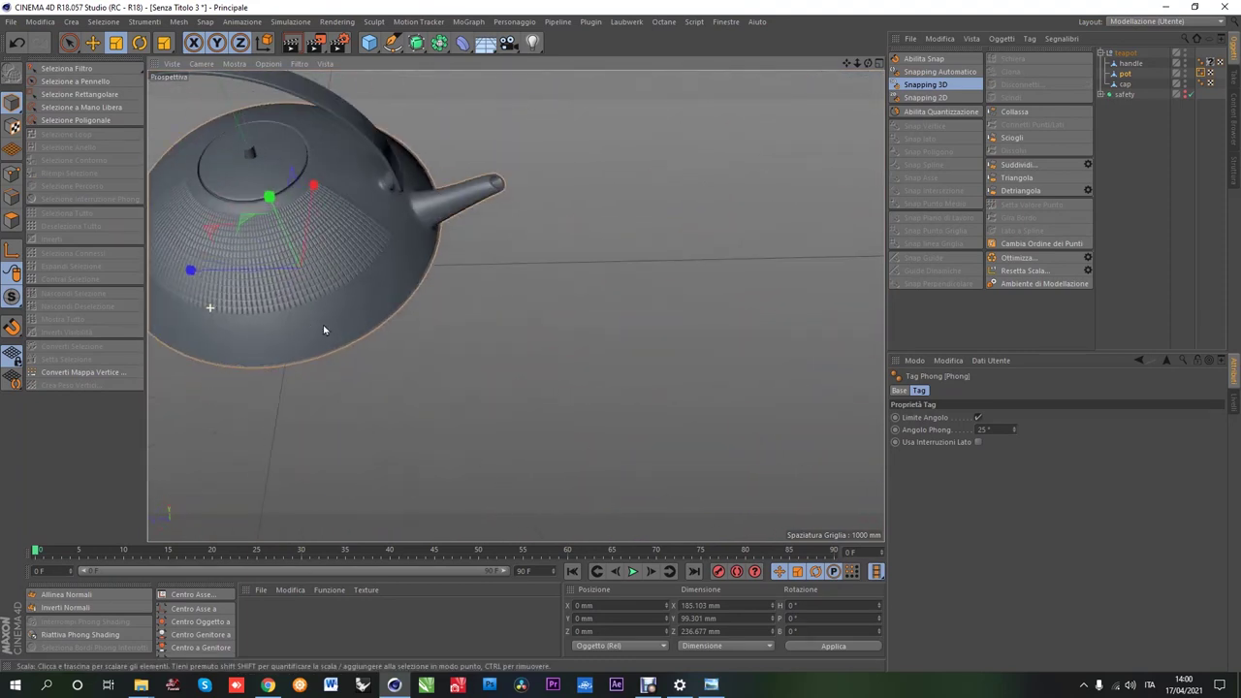
click(15, 44)
Step: Return to polygon mode and fill the outlined upper-body sector with Fill Selection
click(20, 108)
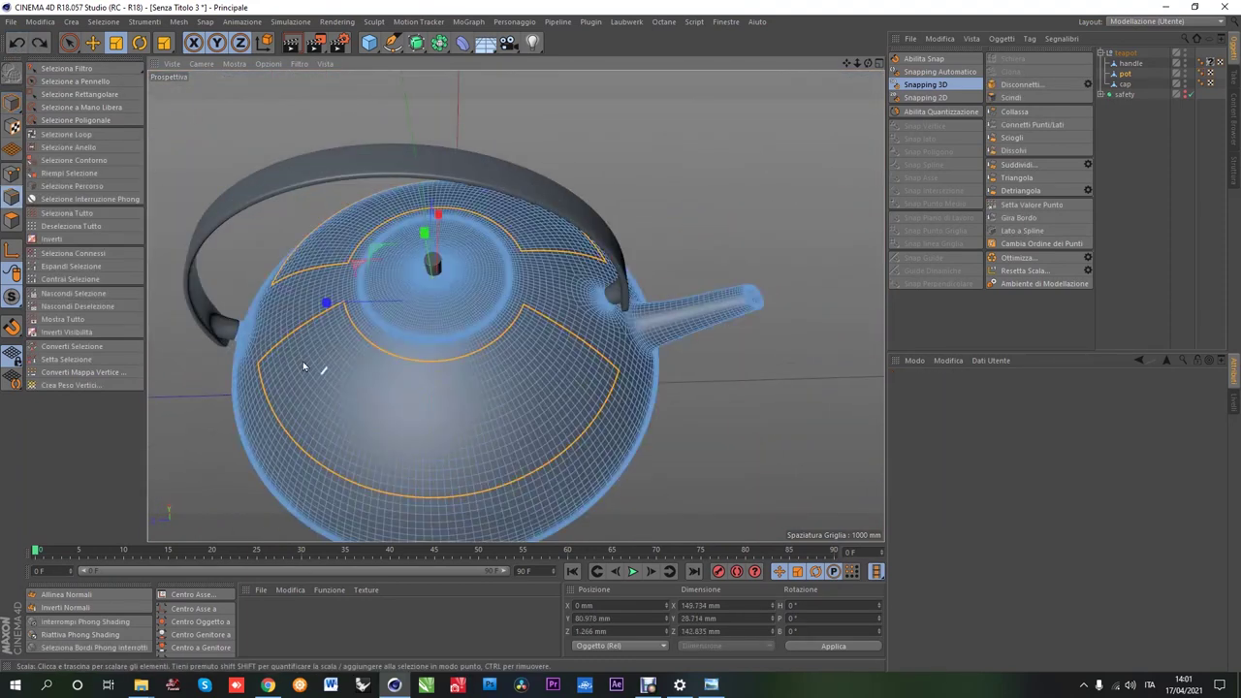
scroll(320, 320, up, 5)
right_click(338, 280)
click(69, 190)
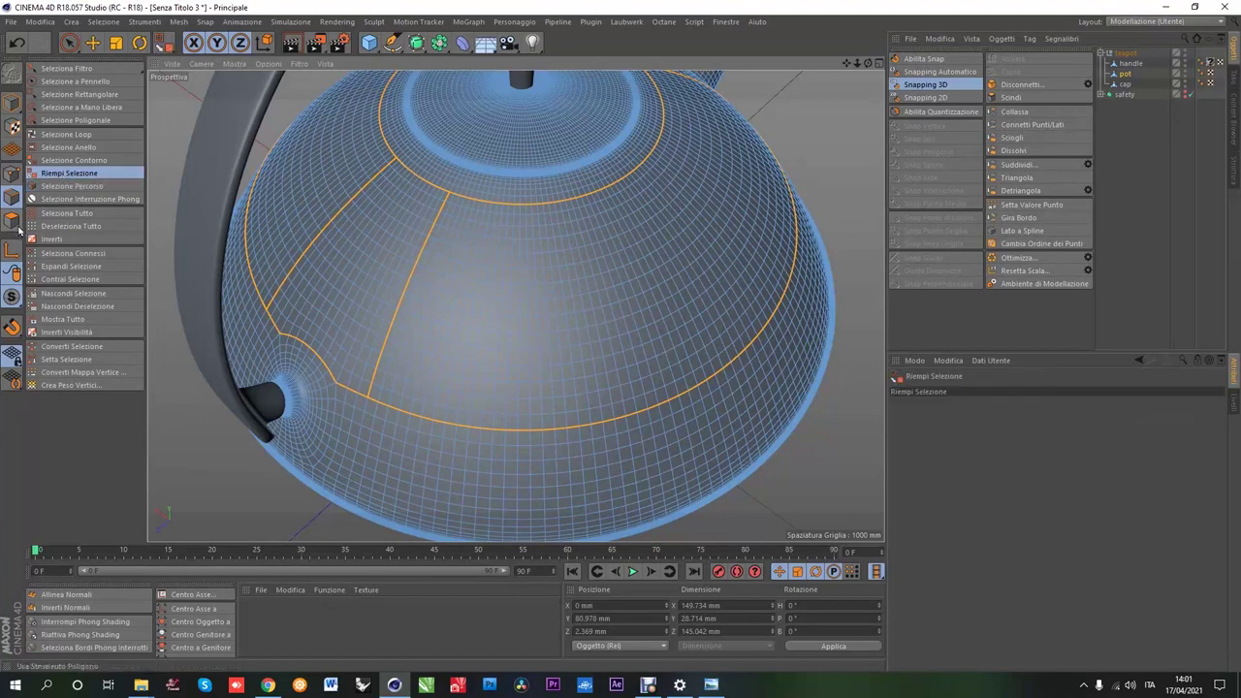
click(358, 281)
scroll(436, 291, down, 5)
mouse_move(554, 410)
alt+mouse_down()
mouse_move(540, 341)
mouse_move(552, 242)
alt+mouse_up()
scroll(539, 341, up, 3)
Step: Switch to brush selection to add the second panel's faces
key(9)
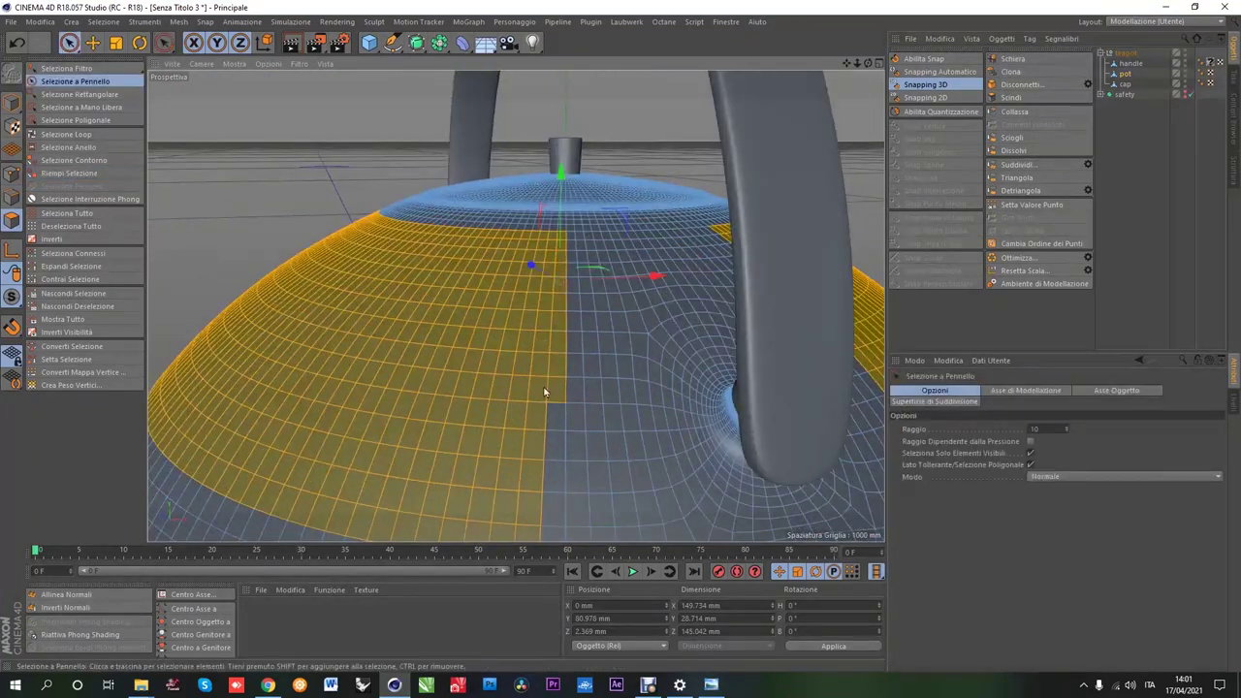
scroll(544, 392, down, 3)
mouse_move(485, 435)
alt+mouse_down()
mouse_move(571, 392)
mouse_move(601, 320)
alt+mouse_up()
scroll(615, 301, up, 2)
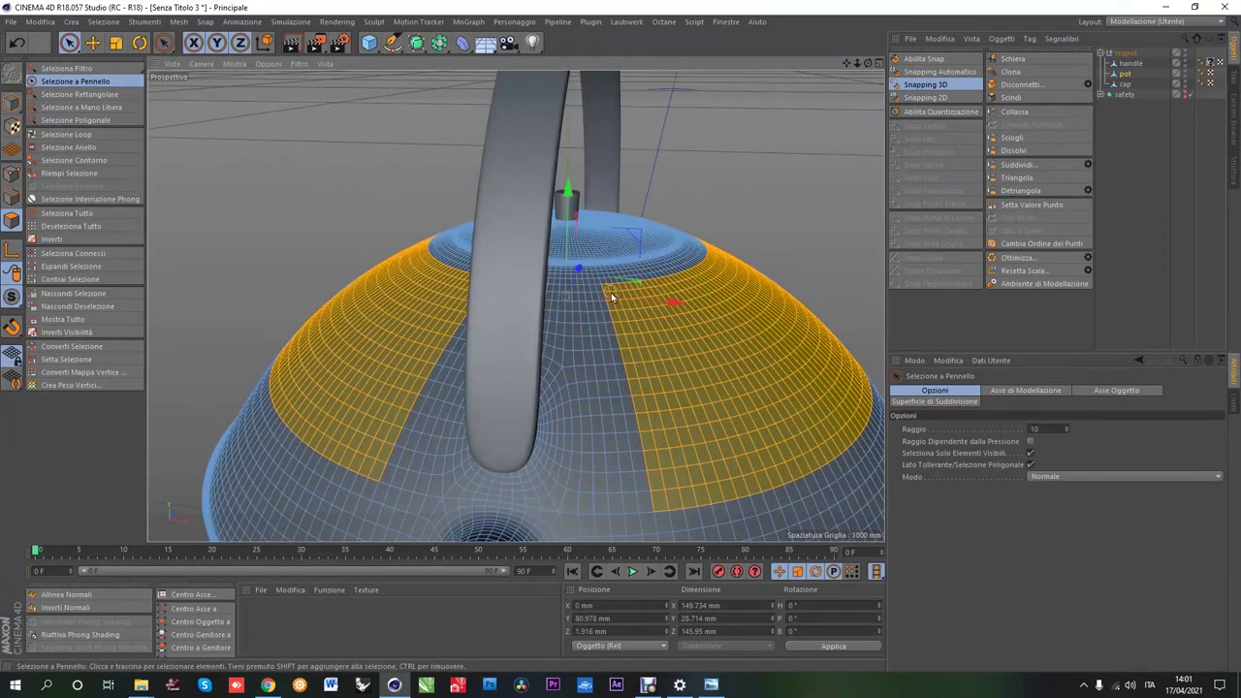
scroll(647, 494, down, 3)
Step: Inset the selected faces into separate tiles with Inner Extrude and shrink them slightly
right_click(567, 445)
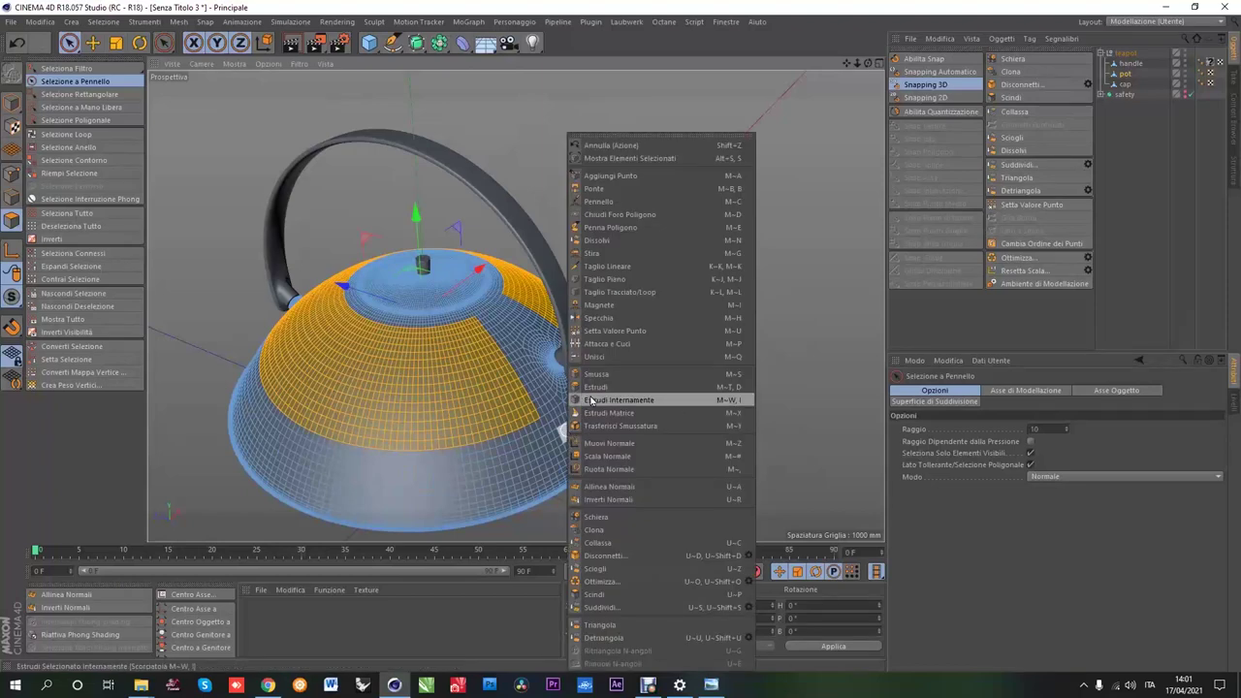
click(601, 410)
drag(567, 432, 542, 431)
key(t)
scroll(543, 361, up, 3)
scroll(514, 361, up, 3)
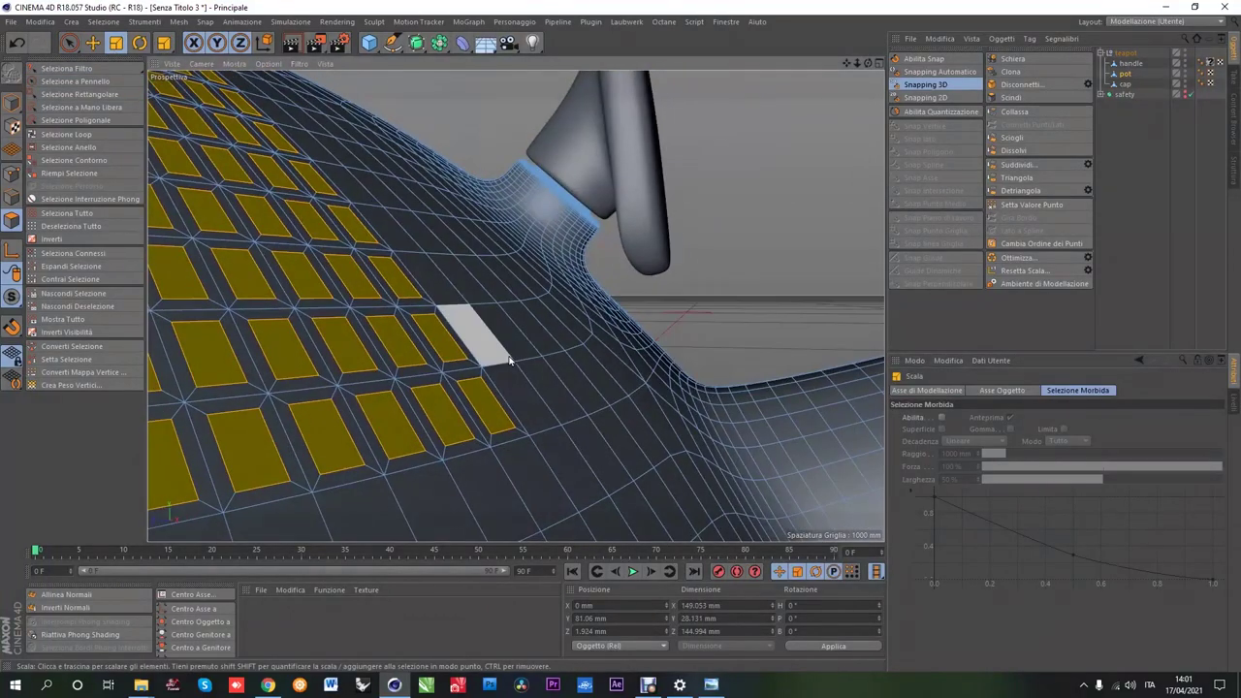
drag(514, 361, 513, 362)
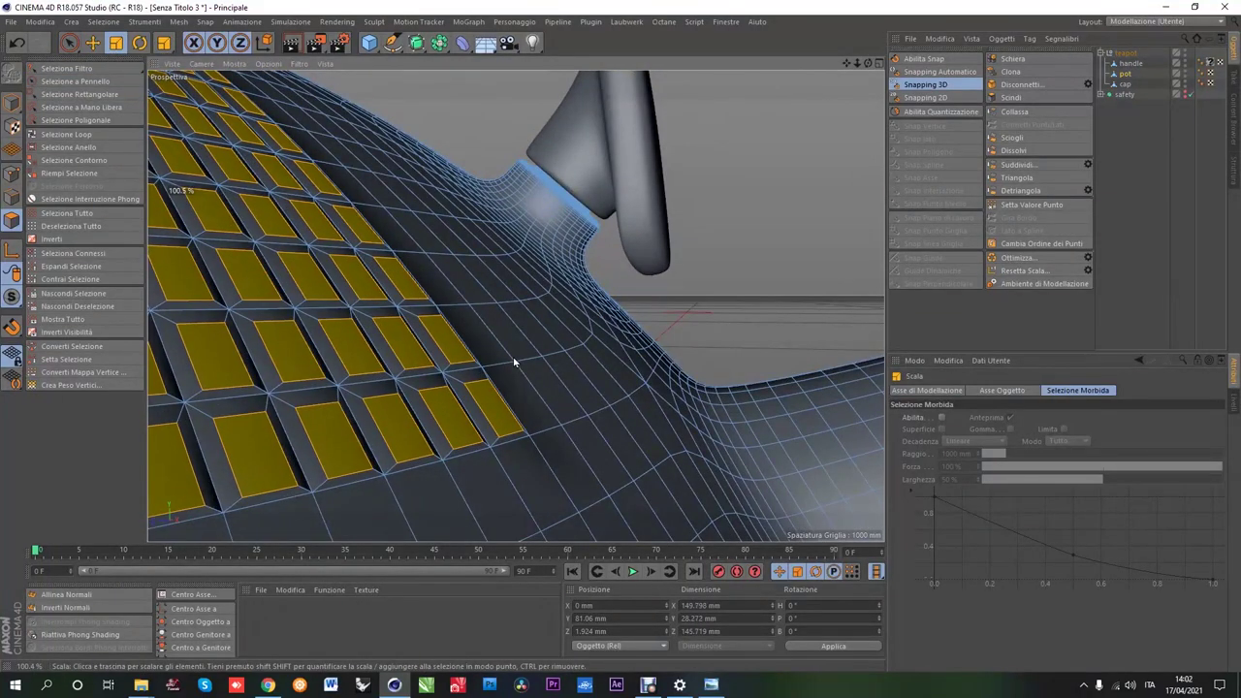
scroll(484, 388, down, 3)
alt+drag(374, 359, 1152, 101)
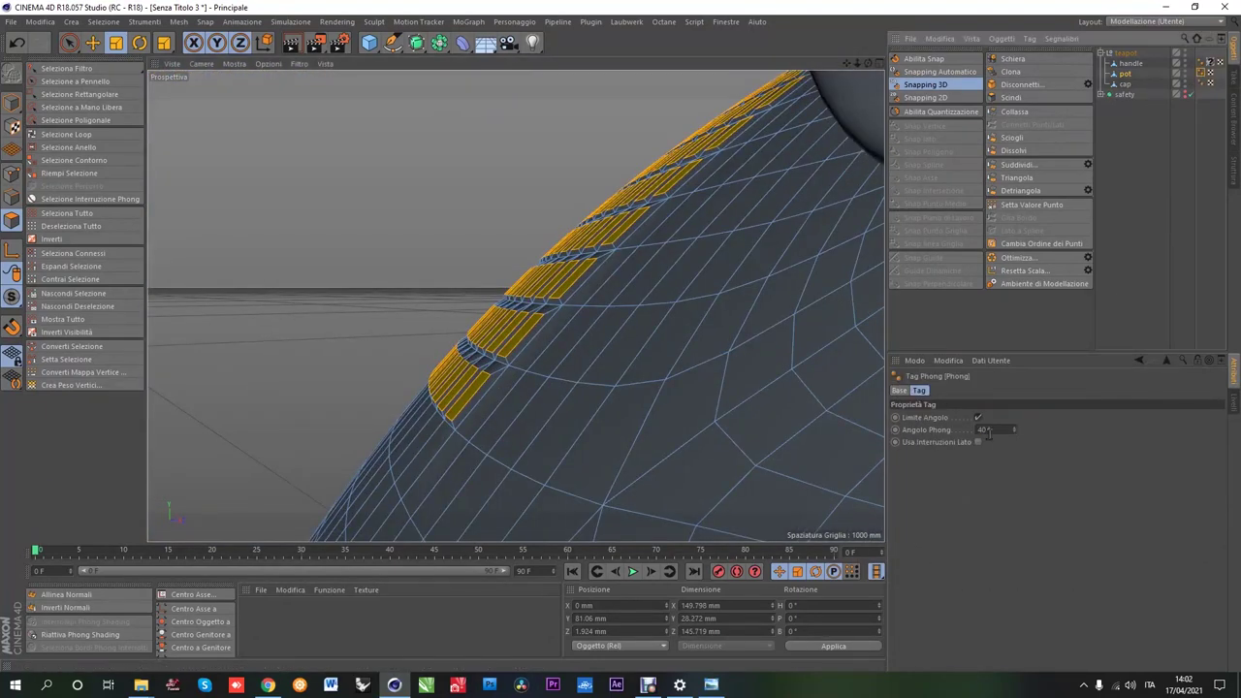
Step: Adjust the new tiles with the Move and Scale tools
key(e)
mouse_move(448, 346)
alt+mouse_down()
mouse_move(613, 348)
mouse_move(615, 308)
alt+mouse_up()
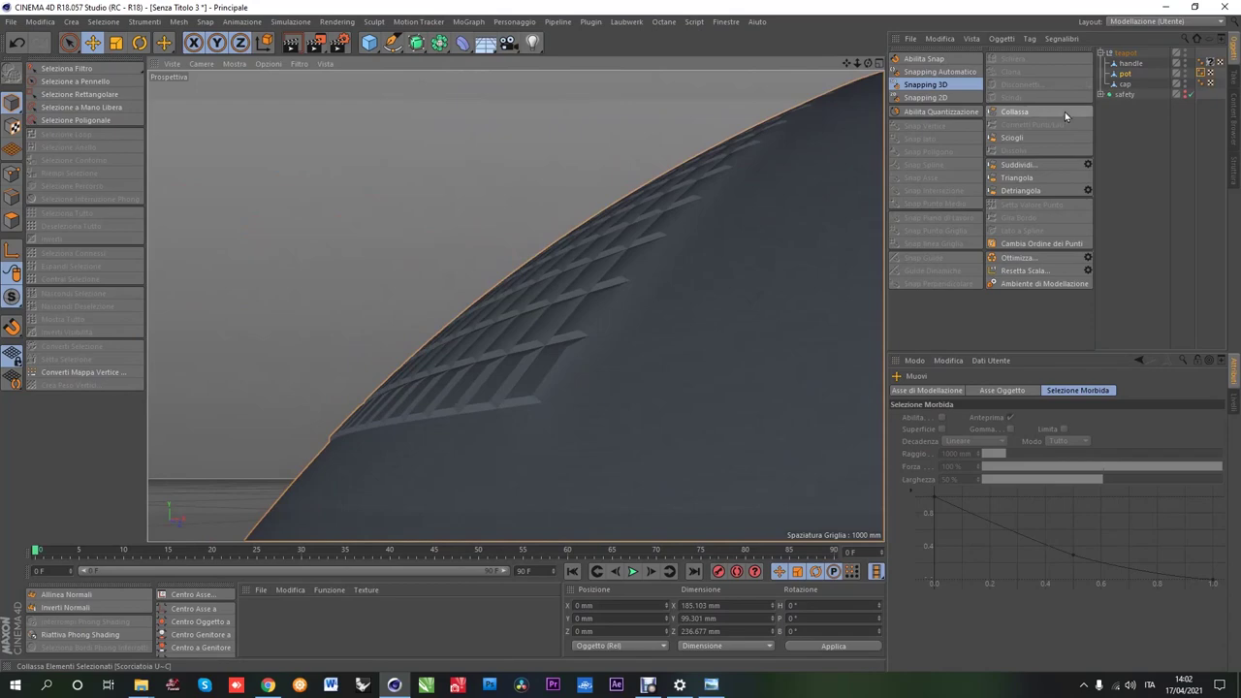
click(11, 198)
key(t)
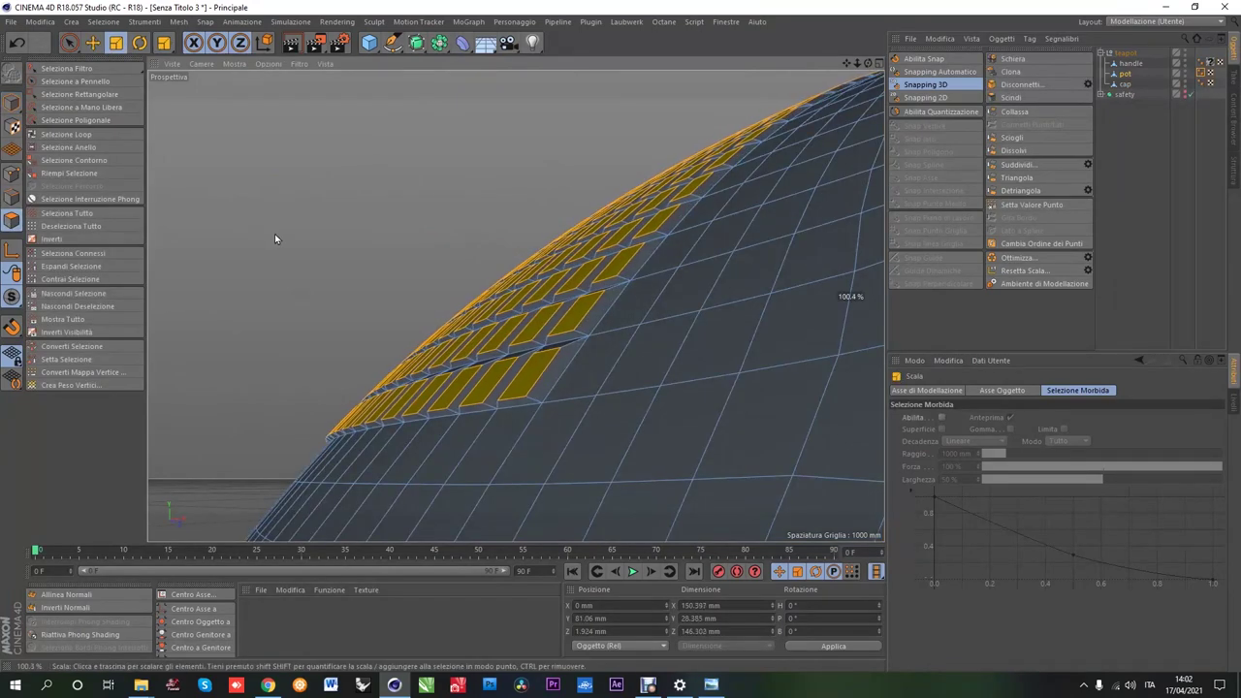
key(e)
mouse_move(378, 244)
alt+mouse_down()
mouse_move(553, 330)
mouse_move(727, 356)
mouse_move(429, 236)
mouse_move(484, 304)
mouse_move(166, 194)
mouse_move(257, 215)
mouse_move(311, 292)
mouse_move(269, 313)
mouse_move(223, 291)
alt+mouse_up()
Step: Frame the teapot, return to Model mode and inspect the tiled pot
key(h)
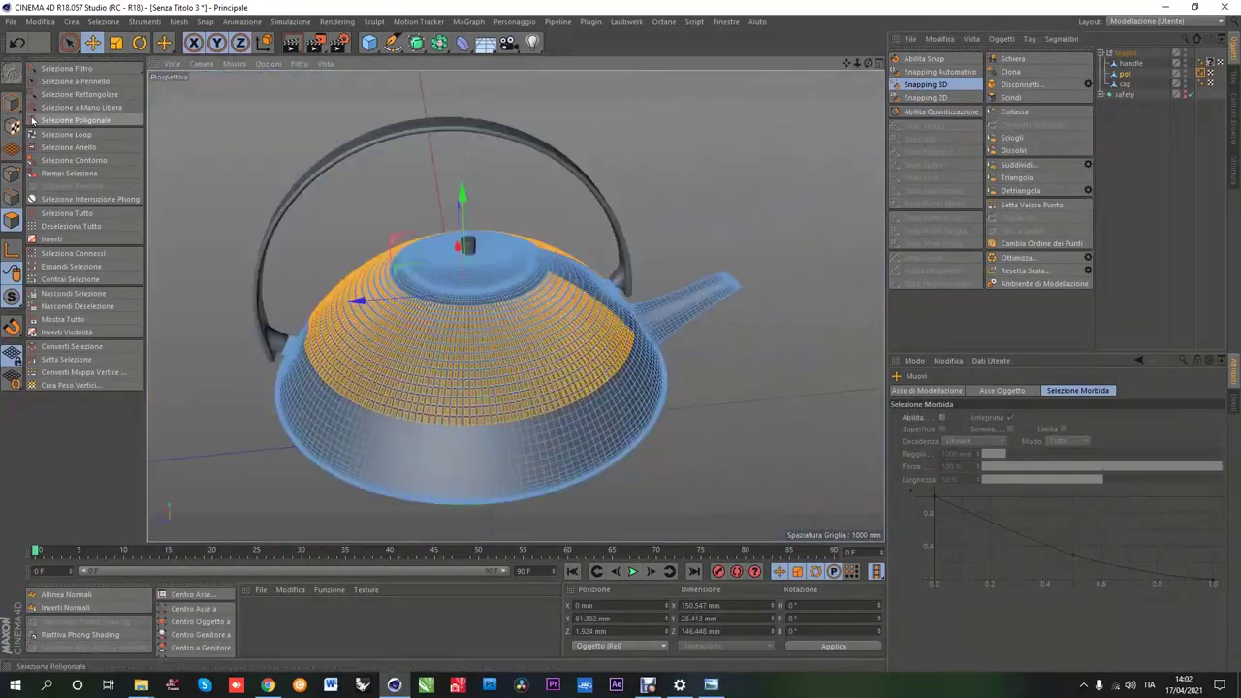
click(12, 102)
mouse_move(443, 299)
alt+mouse_down()
mouse_move(176, 302)
mouse_move(568, 313)
mouse_move(346, 369)
mouse_move(503, 396)
mouse_move(493, 361)
mouse_move(248, 326)
mouse_move(511, 231)
mouse_move(471, 300)
mouse_move(362, 280)
mouse_move(432, 300)
mouse_move(688, 301)
alt+mouse_up()
alt+drag(594, 286, 493, 382)
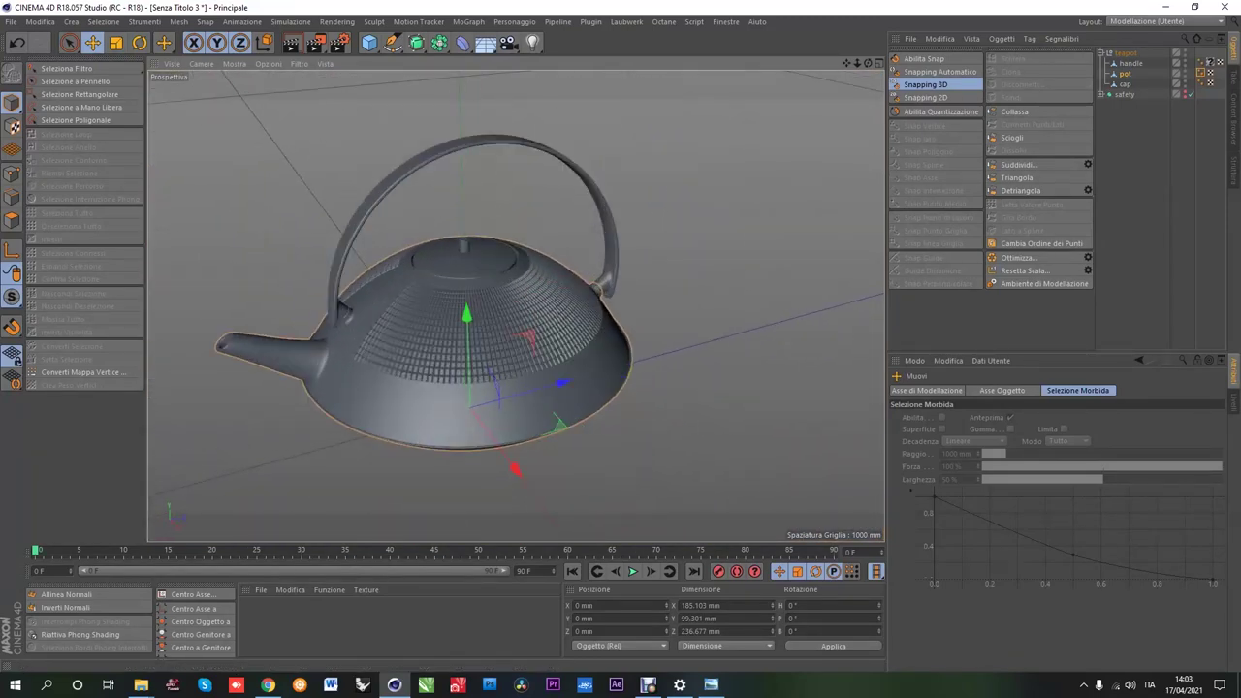
Step: Switch to the Octane Render layout and add an OctaneSky environment to the scene
click(1162, 169)
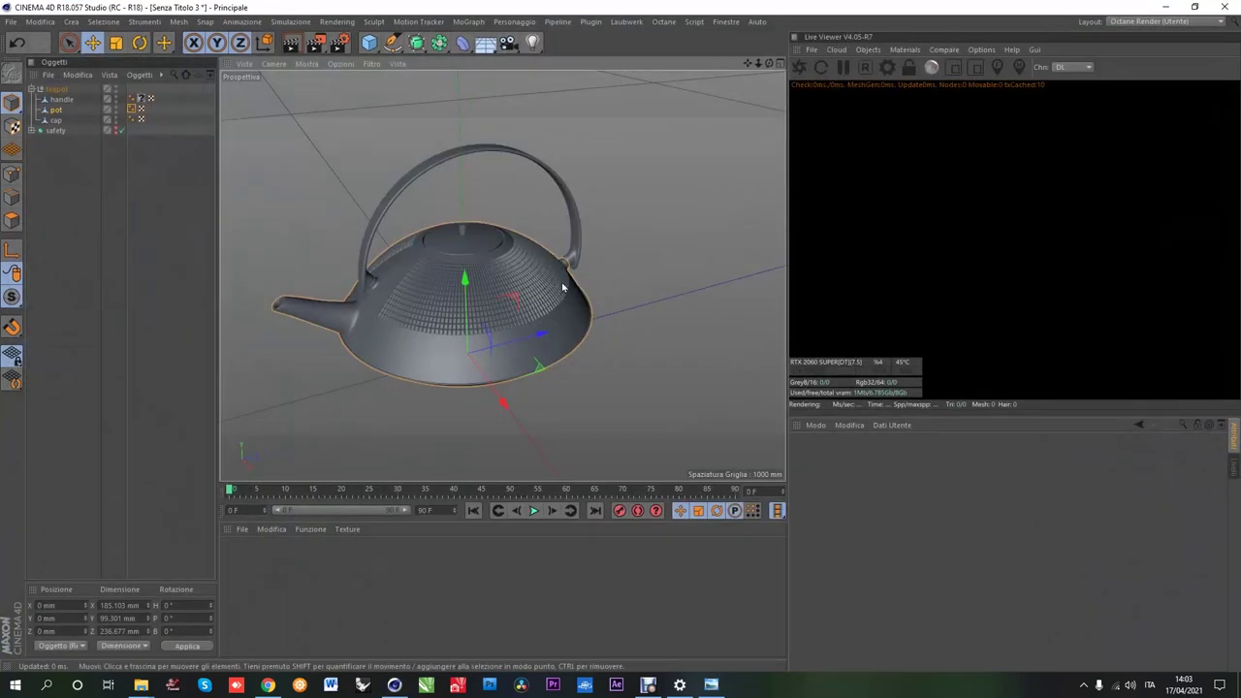
click(867, 49)
click(896, 100)
Step: Load bush_restaurant_4k.hdr from the Hdr Heaven interior folder as the sky's image texture
click(1019, 517)
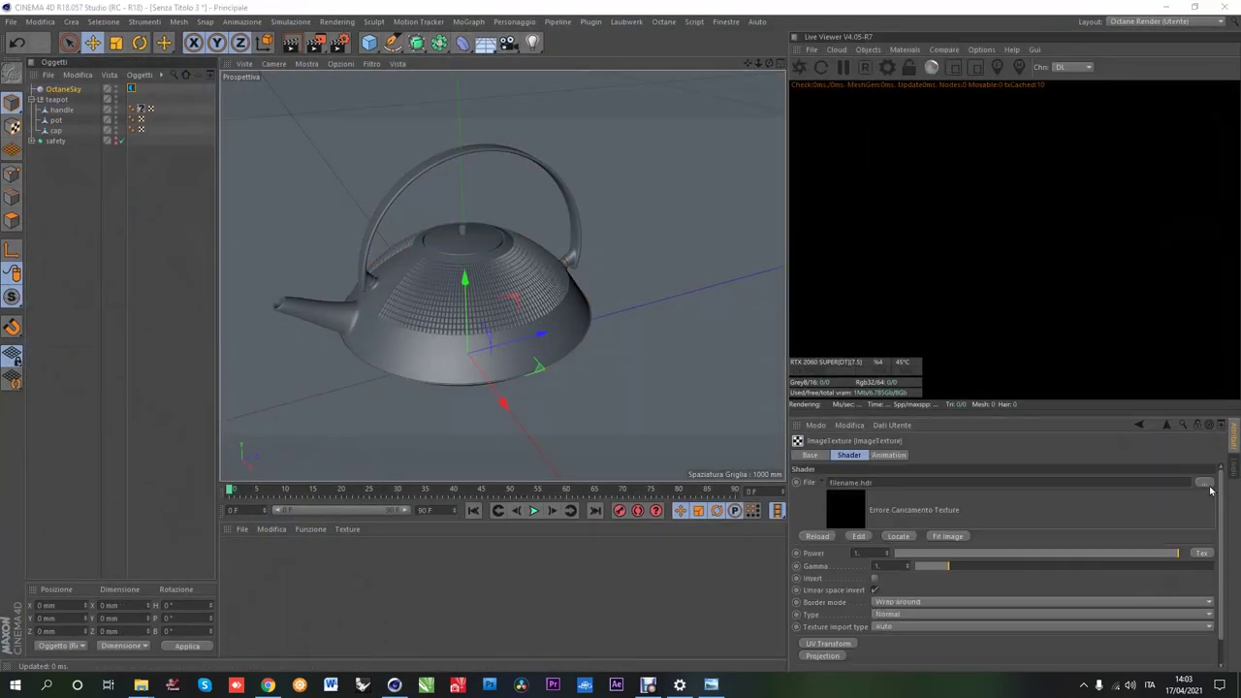
click(1211, 538)
click(429, 116)
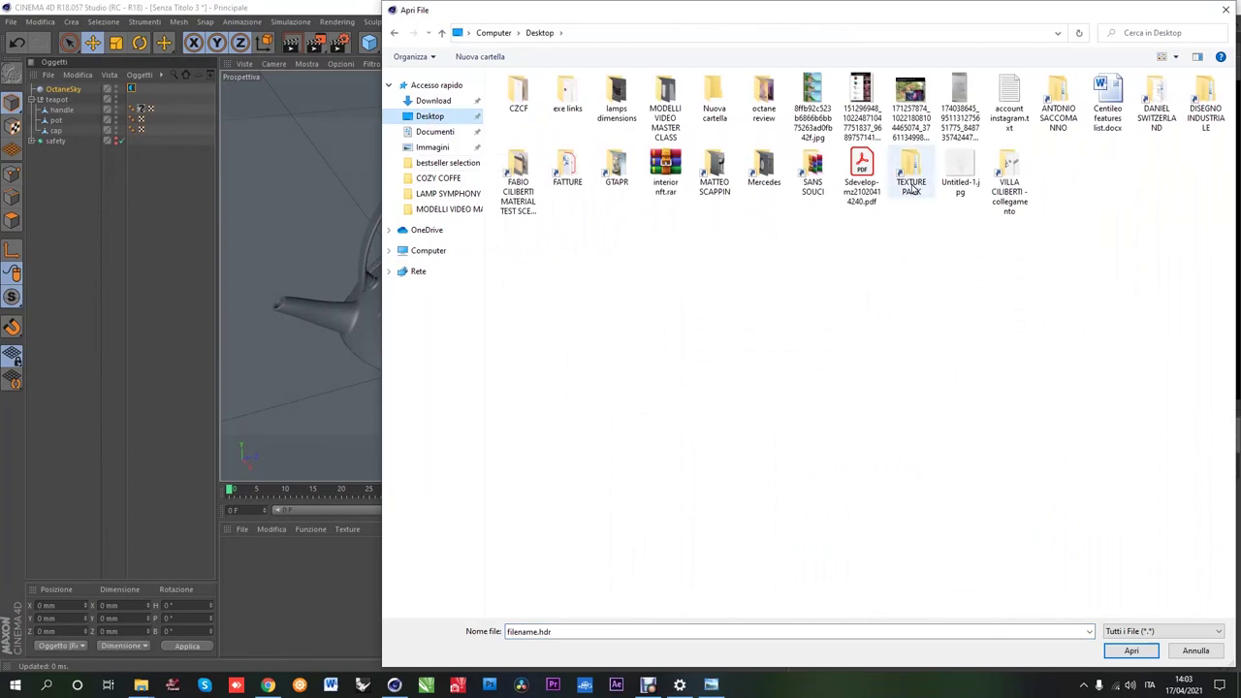
double_click(911, 184)
double_click(543, 126)
double_click(538, 189)
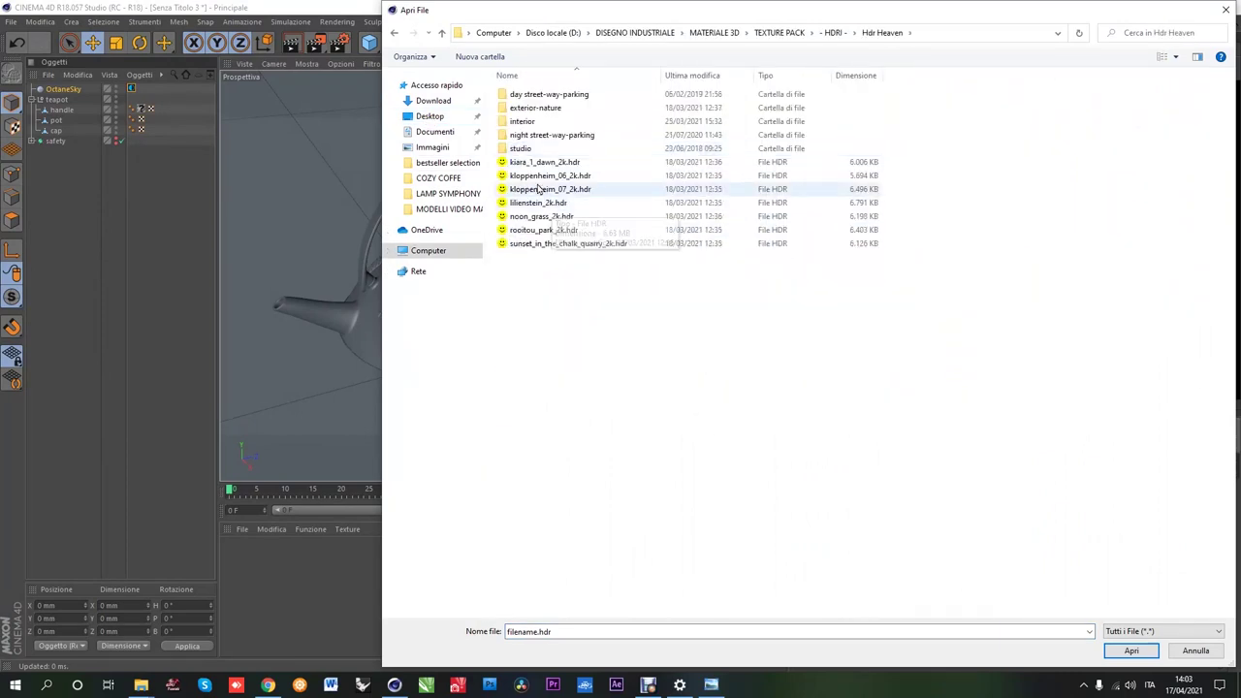
double_click(522, 121)
double_click(531, 215)
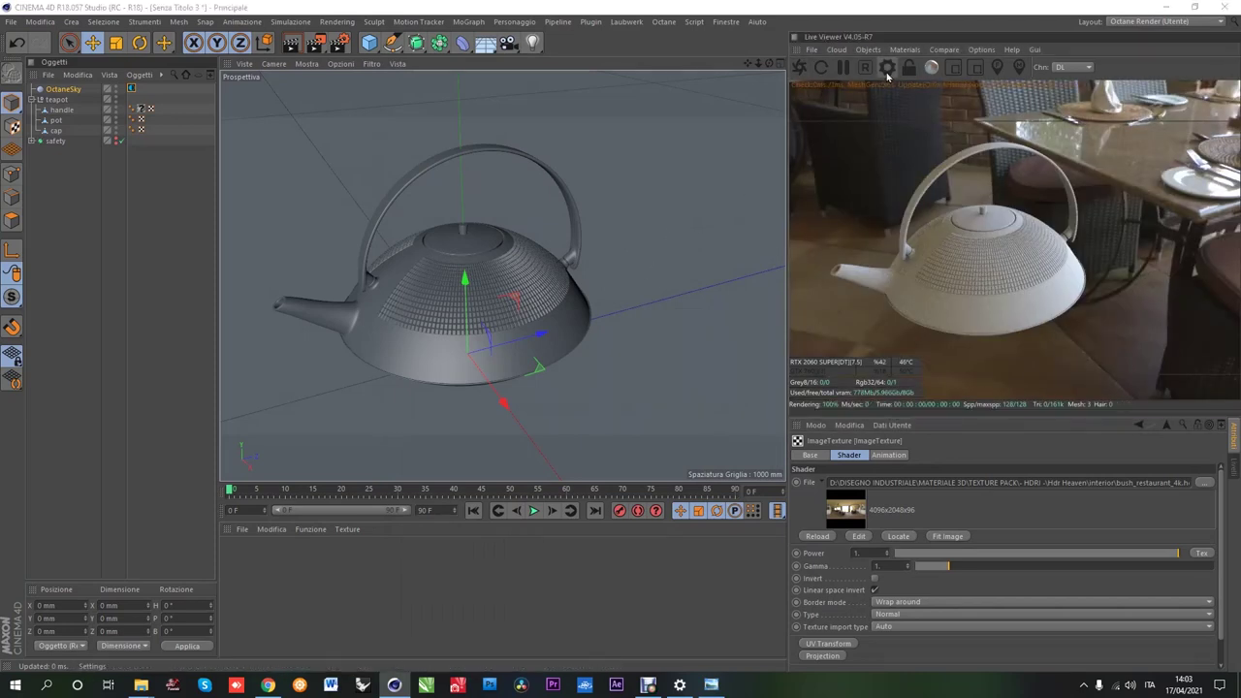
Step: Switch the Octane render kernel to Pathtracing
click(886, 66)
click(29, 55)
click(31, 96)
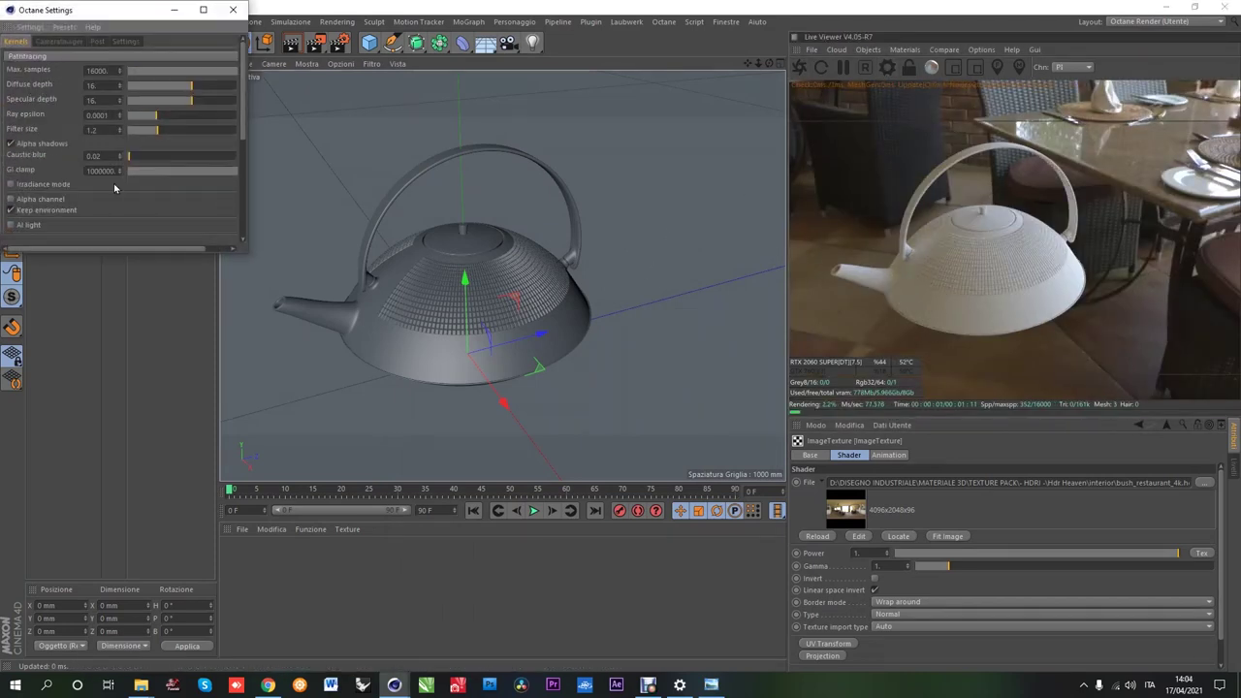
Step: Set the GI clamp to 5 and select the OctaneSky object
text(5)
key(Return)
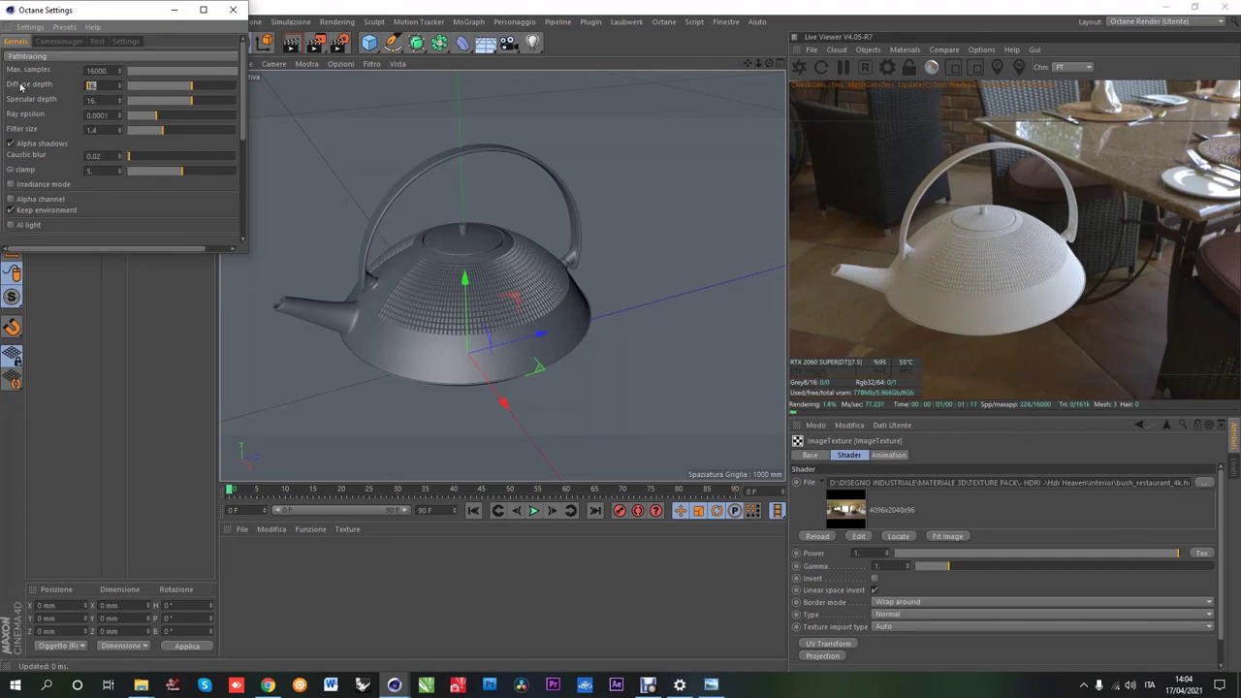
scroll(238, 97, down, 5)
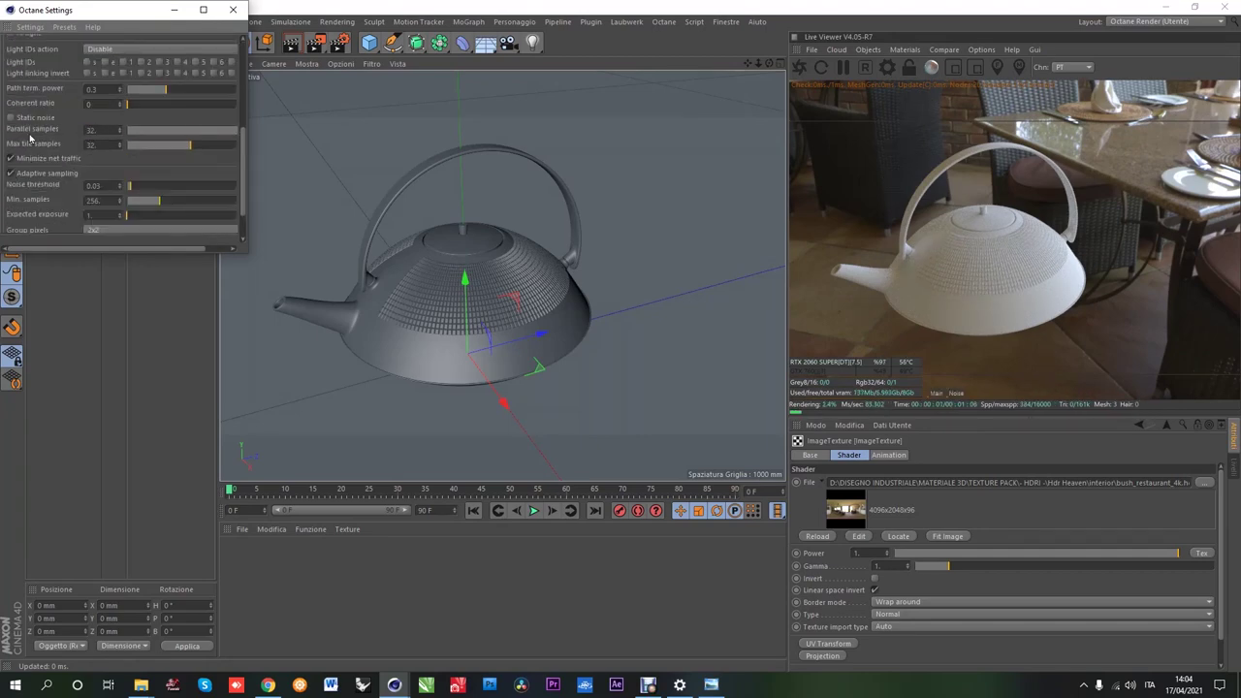
click(645, 290)
Step: Orbit around the teapot and the base of its handle to check the render
scroll(481, 300, up, 5)
mouse_move(481, 299)
alt+mouse_down()
mouse_move(339, 349)
mouse_move(618, 326)
mouse_move(501, 290)
alt+mouse_up()
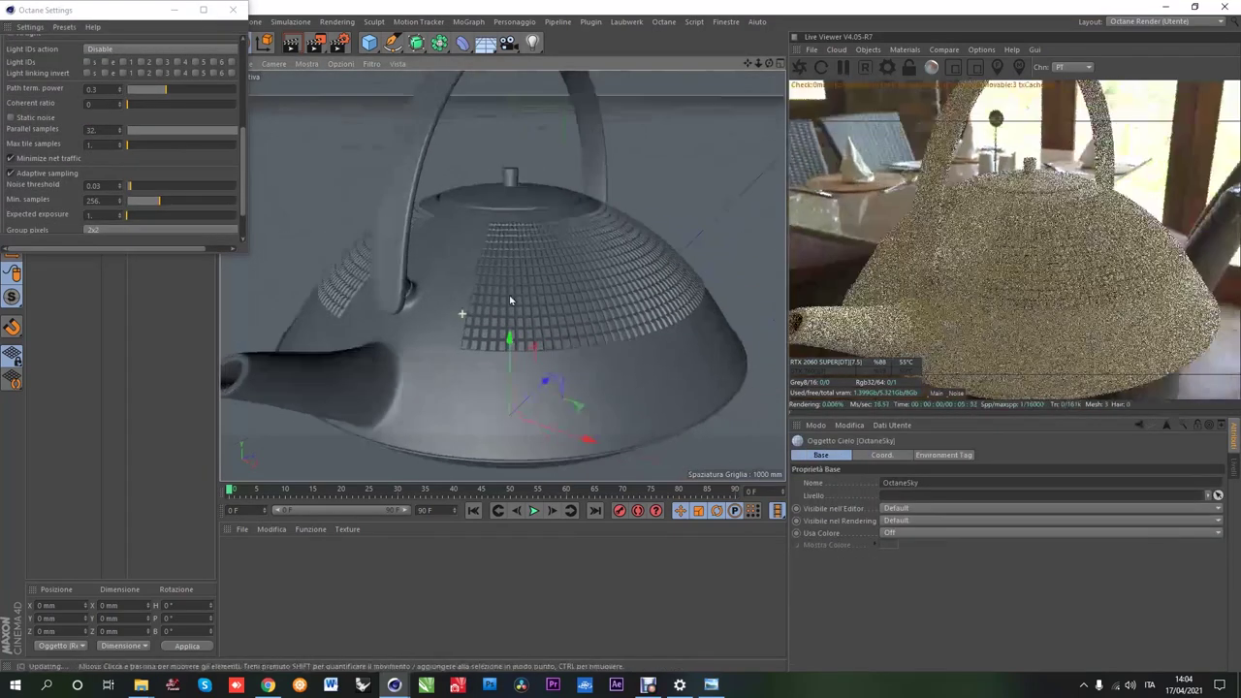
scroll(340, 349, up, 5)
scroll(617, 326, down, 3)
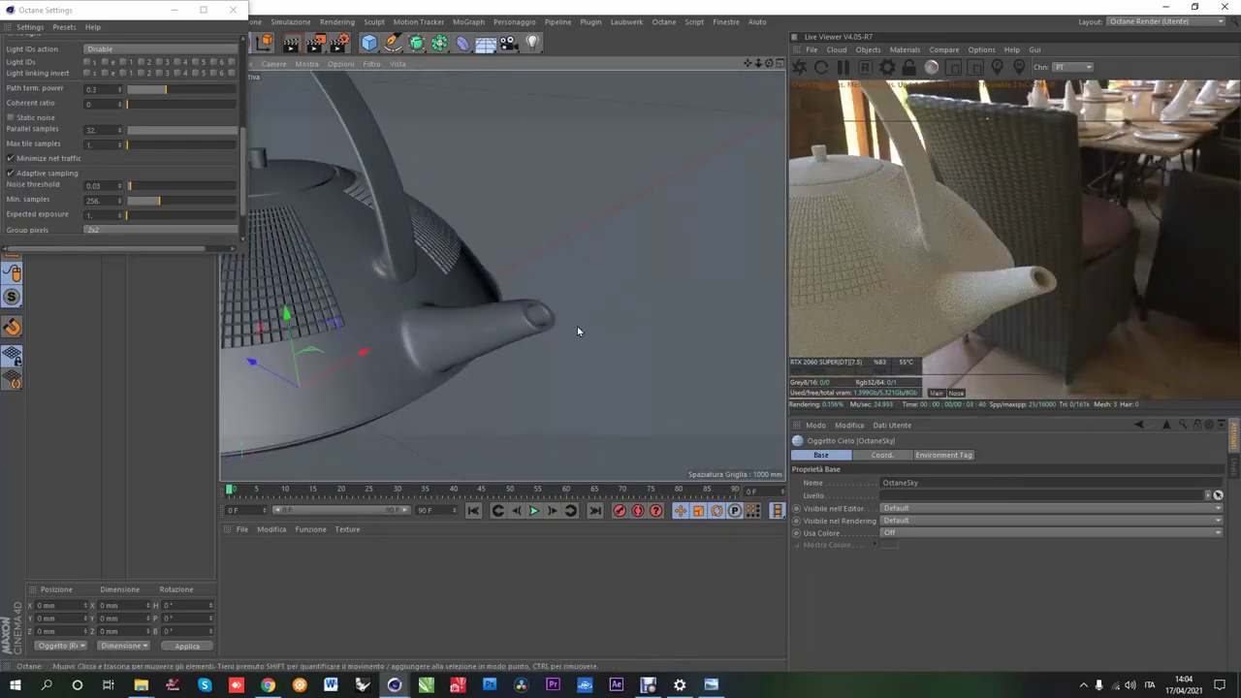
scroll(501, 290, up, 3)
mouse_move(498, 243)
alt+mouse_down()
mouse_move(591, 214)
mouse_move(554, 268)
alt+mouse_up()
scroll(592, 214, down, 3)
scroll(567, 275, down, 3)
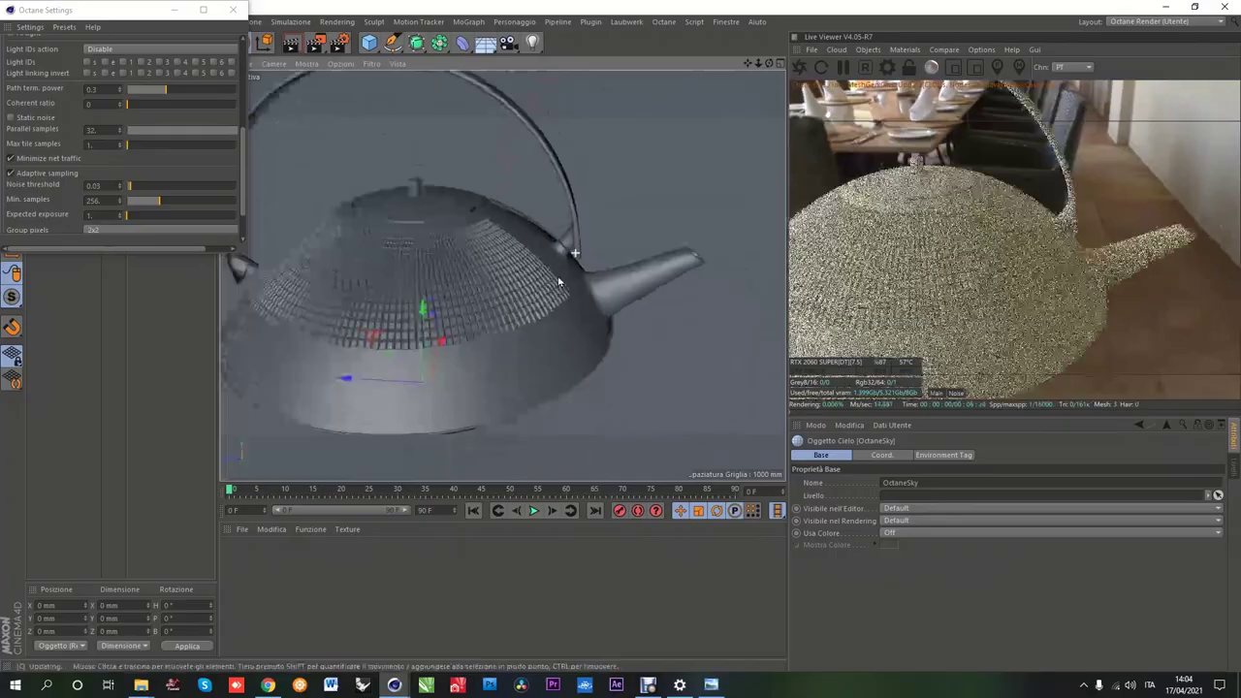
scroll(376, 295, up, 5)
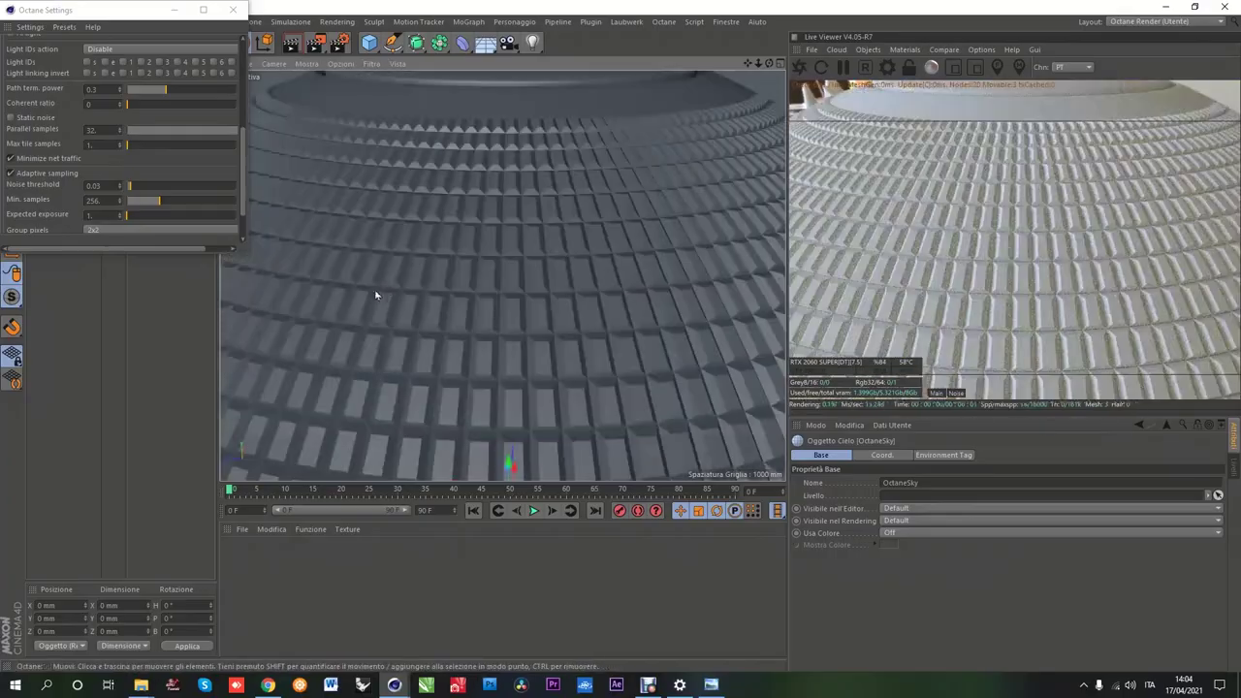
Step: Inspect the tiled body up close, close Octane Settings, and return to a full teapot view
mouse_move(376, 295)
alt+mouse_down()
mouse_move(437, 208)
mouse_move(534, 227)
mouse_move(587, 280)
mouse_move(649, 261)
mouse_move(611, 266)
mouse_move(595, 327)
mouse_move(401, 277)
alt+mouse_up()
scroll(515, 258, down, 5)
scroll(476, 287, down, 2)
scroll(476, 287, up, 5)
scroll(698, 262, down, 5)
scroll(630, 260, up, 5)
mouse_move(140, 11)
mouse_down()
mouse_move(669, 191)
mouse_move(661, 176)
mouse_up()
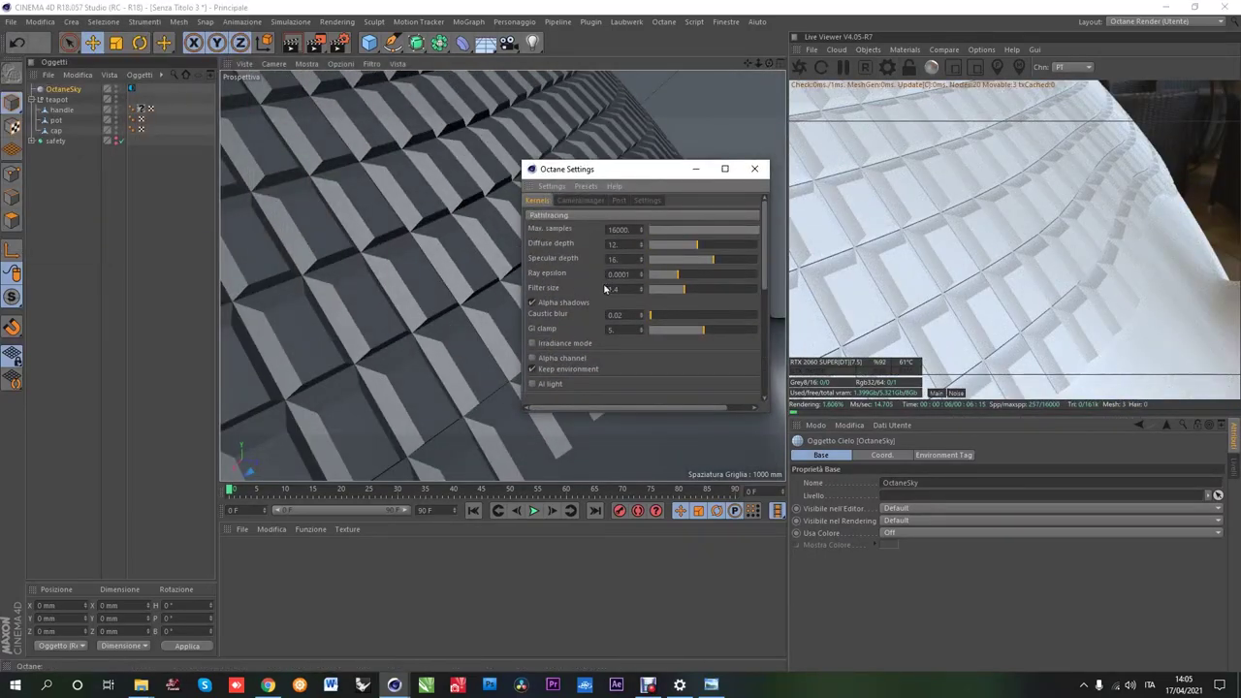
click(755, 169)
mouse_move(462, 212)
alt+mouse_down()
mouse_move(519, 247)
mouse_move(573, 249)
mouse_move(568, 258)
alt+mouse_up()
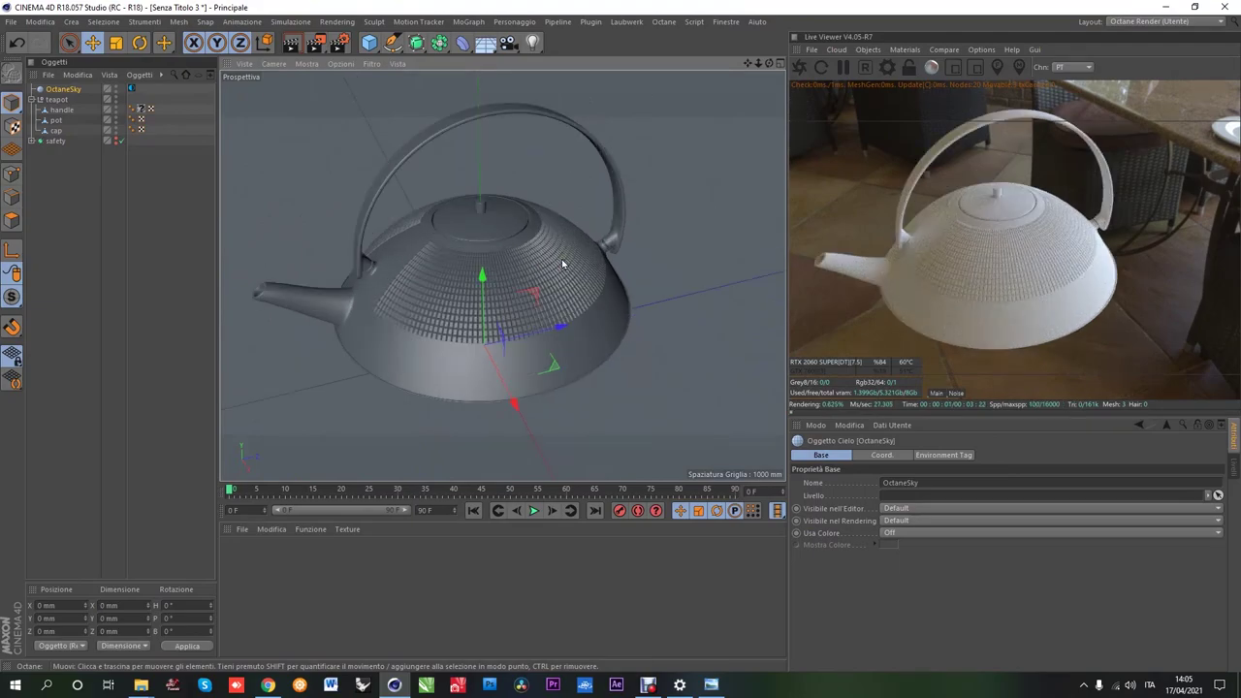